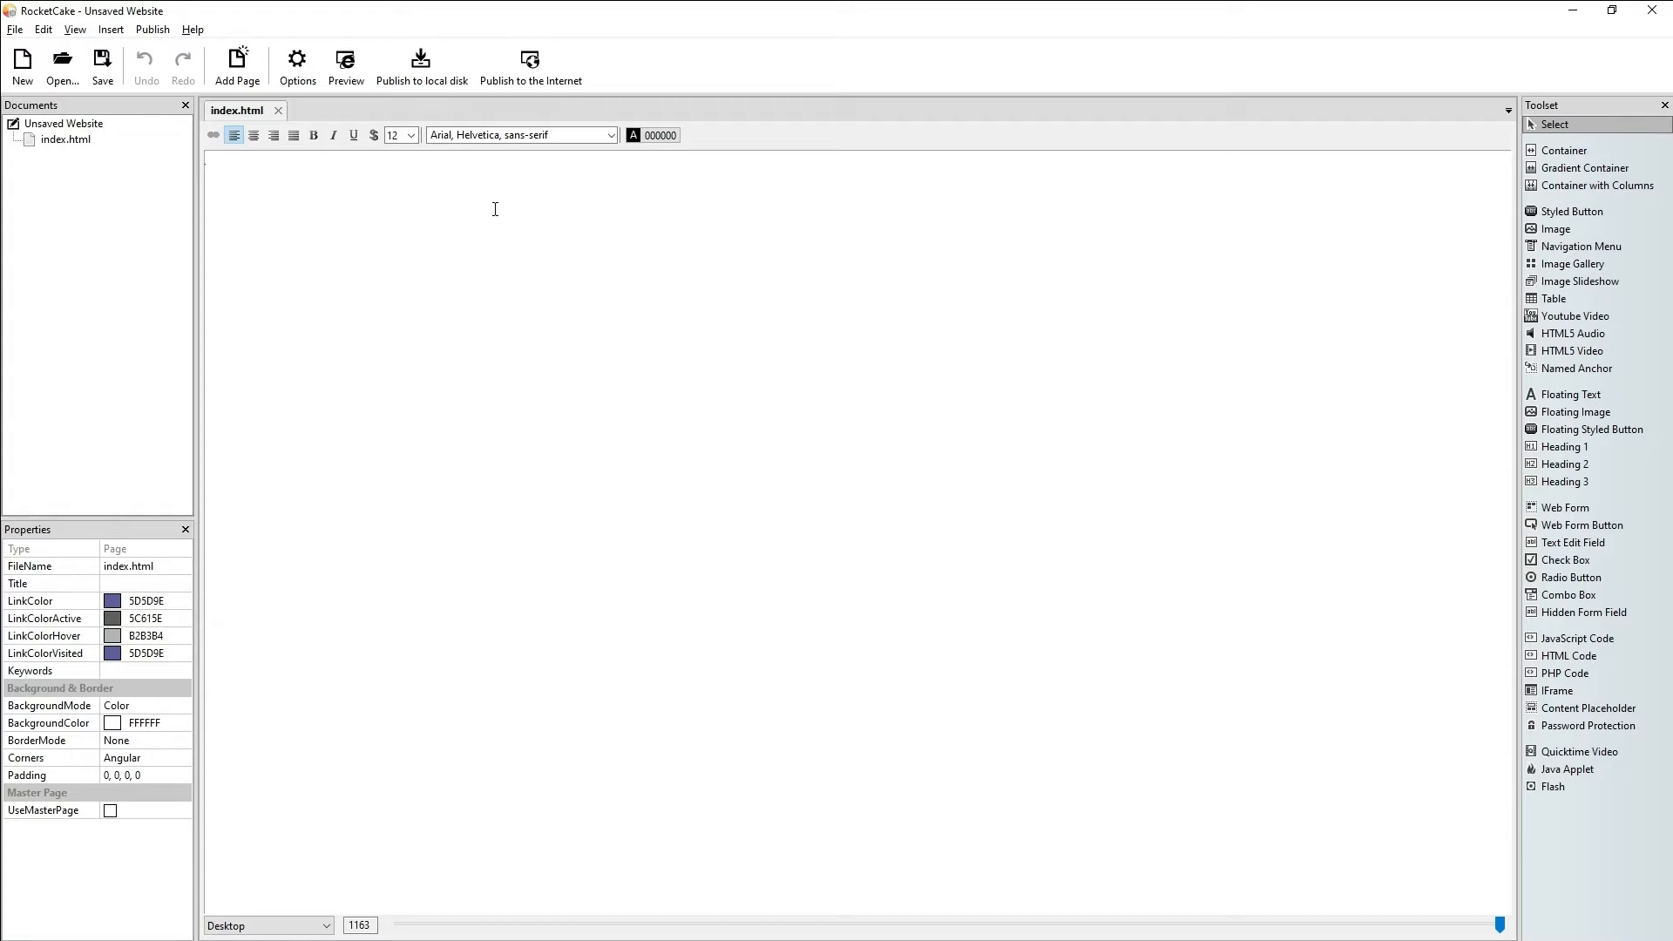
Step: Change the name of the directory for images to "images" in the program options
{"action": "left_click", "coordinate": [297, 68]}
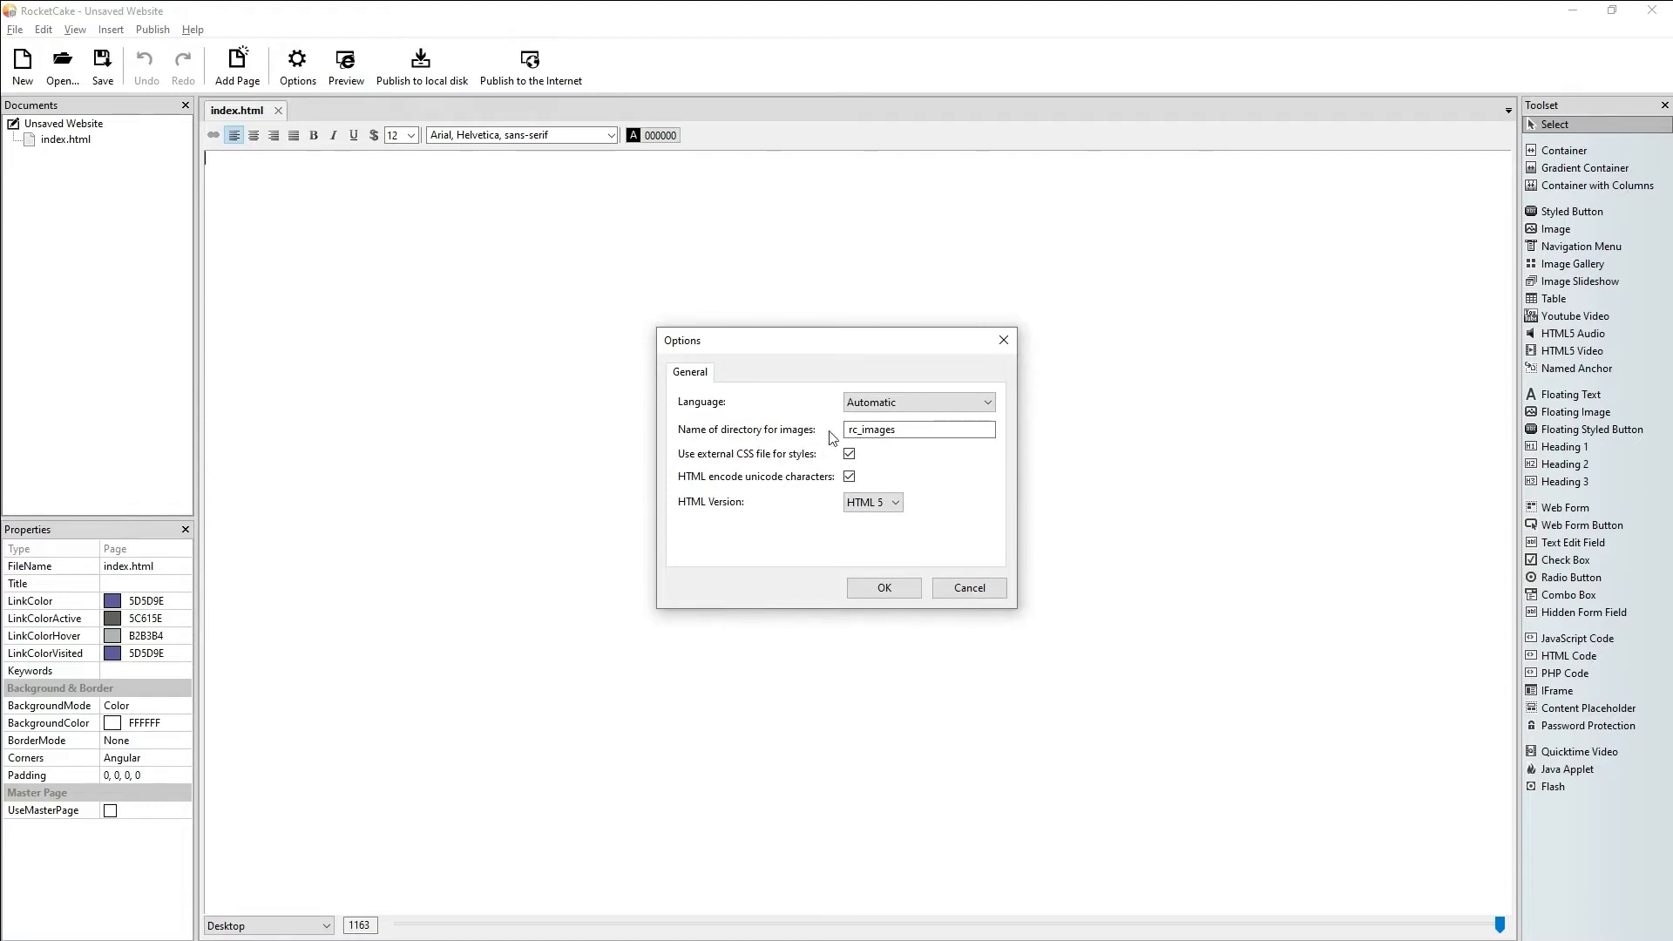
{"action": "left_click", "coordinate": [863, 430]}
{"action": "key", "text": "BackSpace"}
{"action": "key", "text": "BackSpace"}
{"action": "key", "text": "BackSpace"}
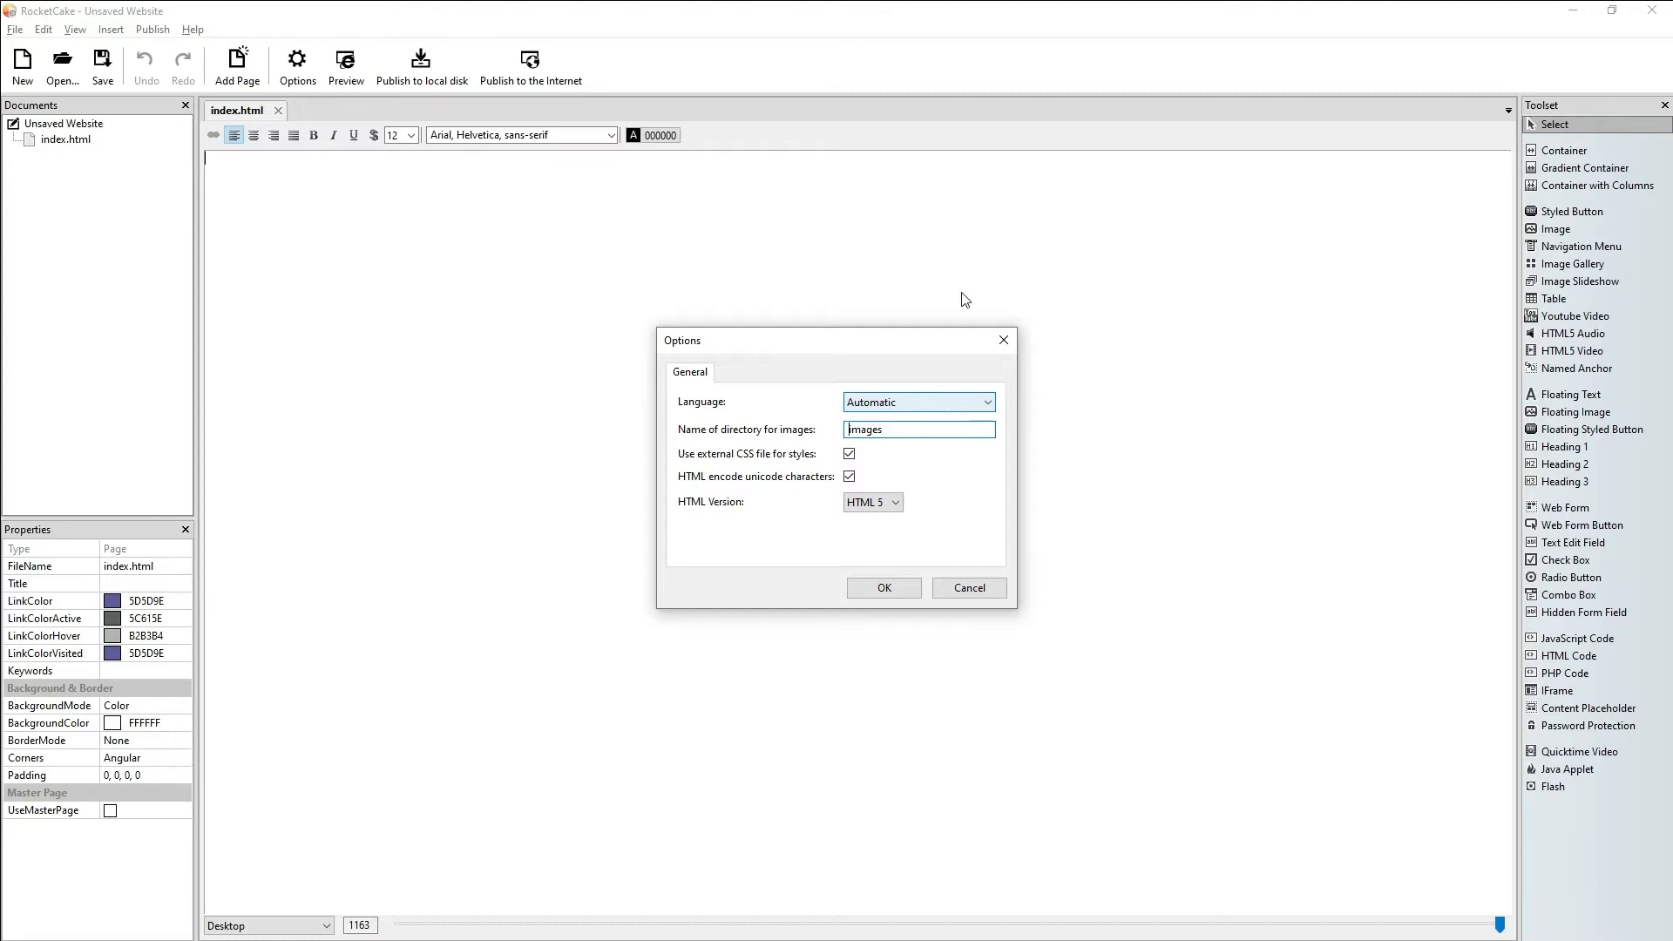
{"action": "left_click", "coordinate": [903, 589]}
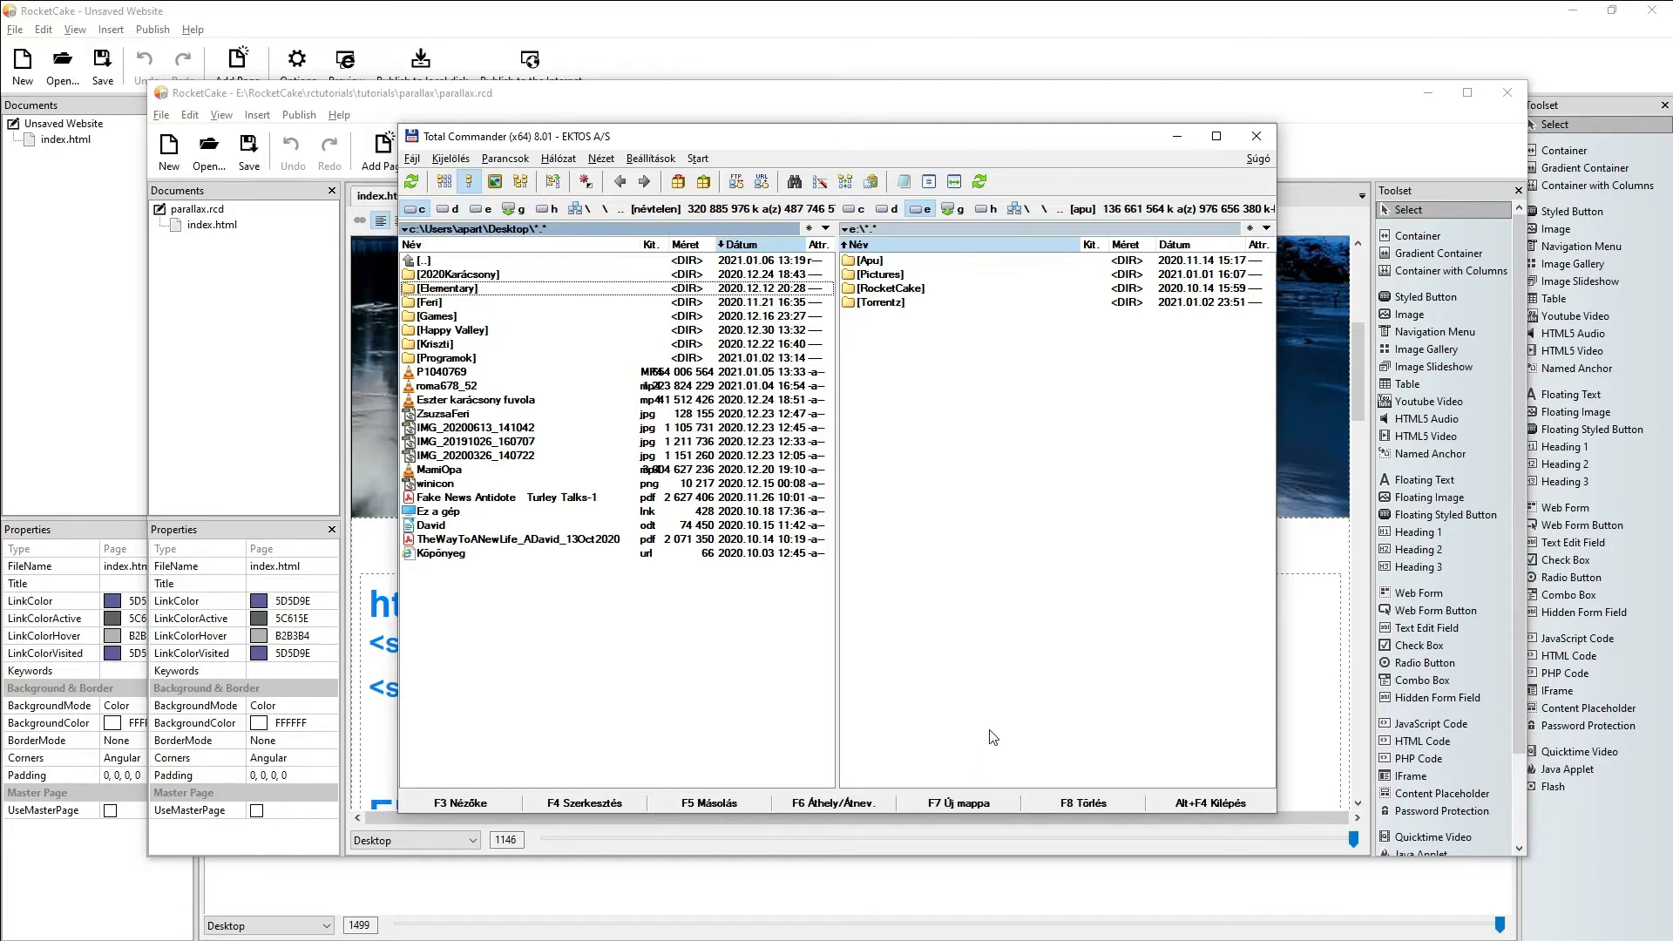
Step: In Total Commander, create a folder named "parallax" on the desktop and open it
{"action": "left_click", "coordinate": [964, 808]}
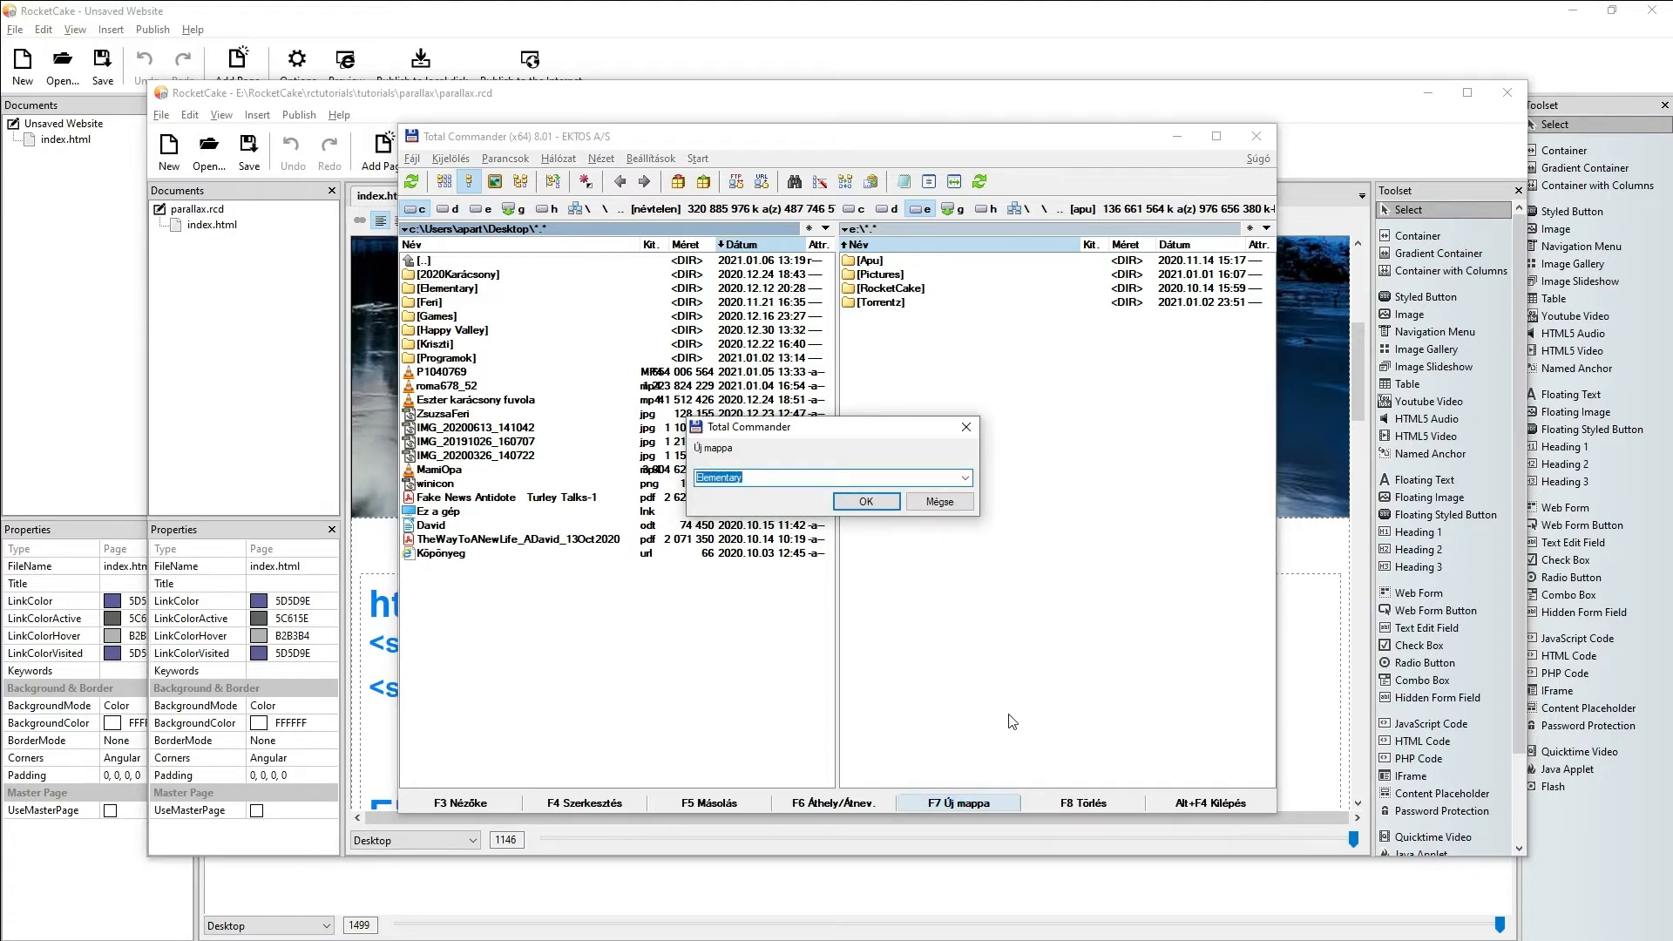
{"action": "type", "text": "pa"}
{"action": "key", "text": "BackSpace"}
{"action": "key", "text": "Return"}
{"action": "key", "text": "Return"}
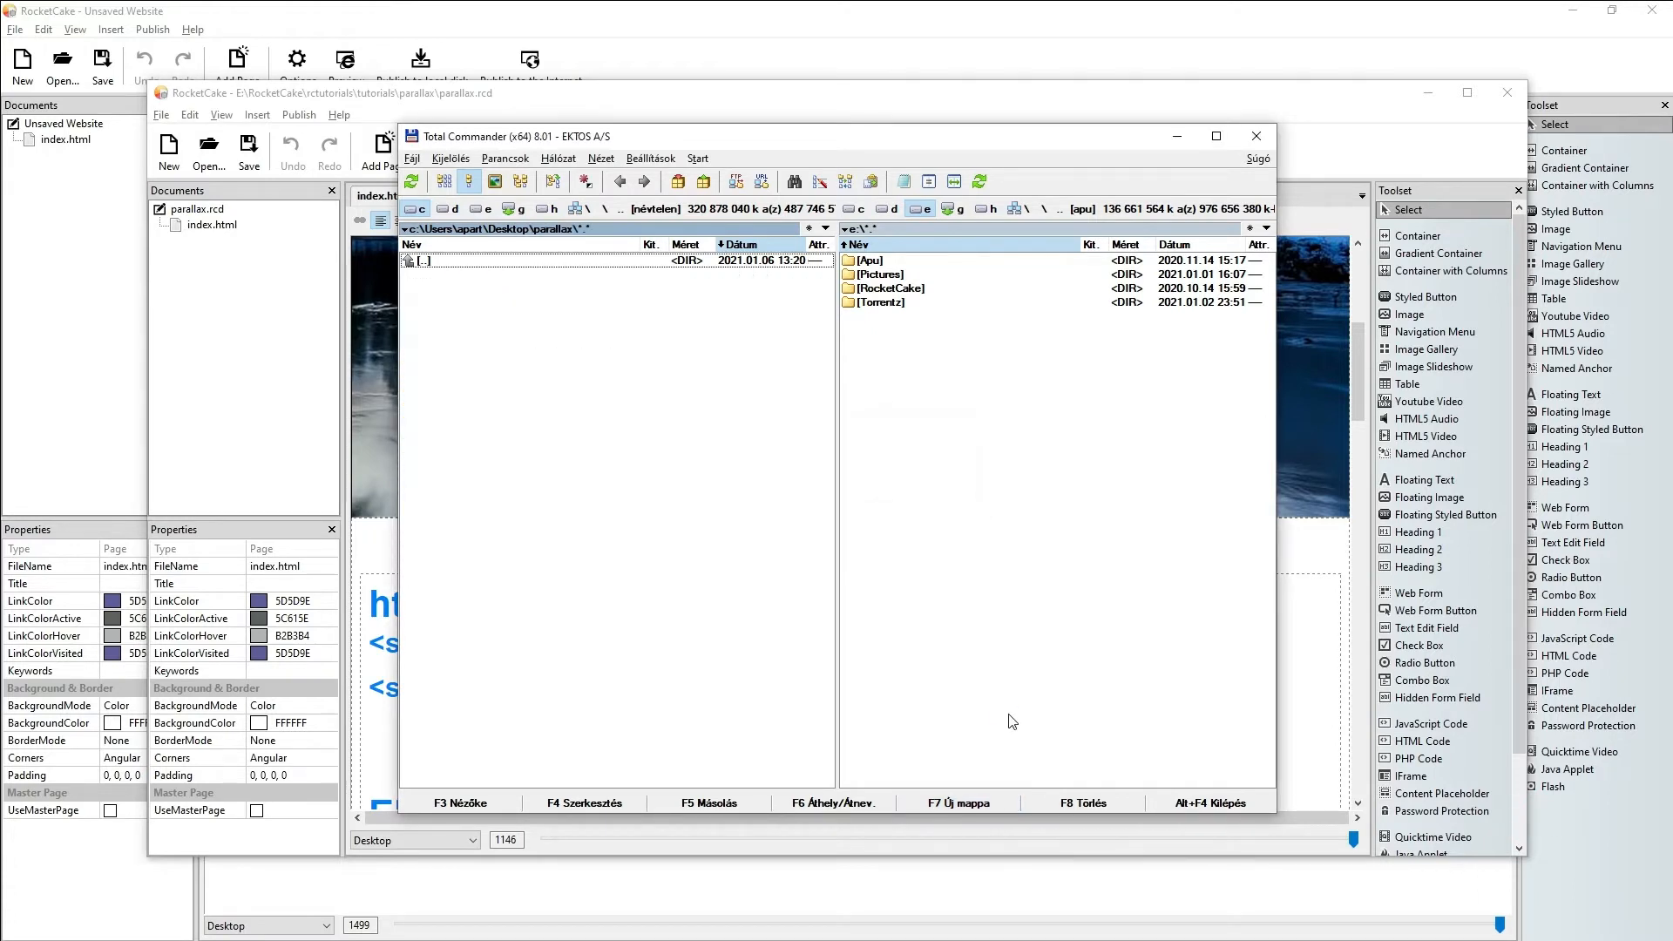
{"action": "left_click", "coordinate": [1178, 135]}
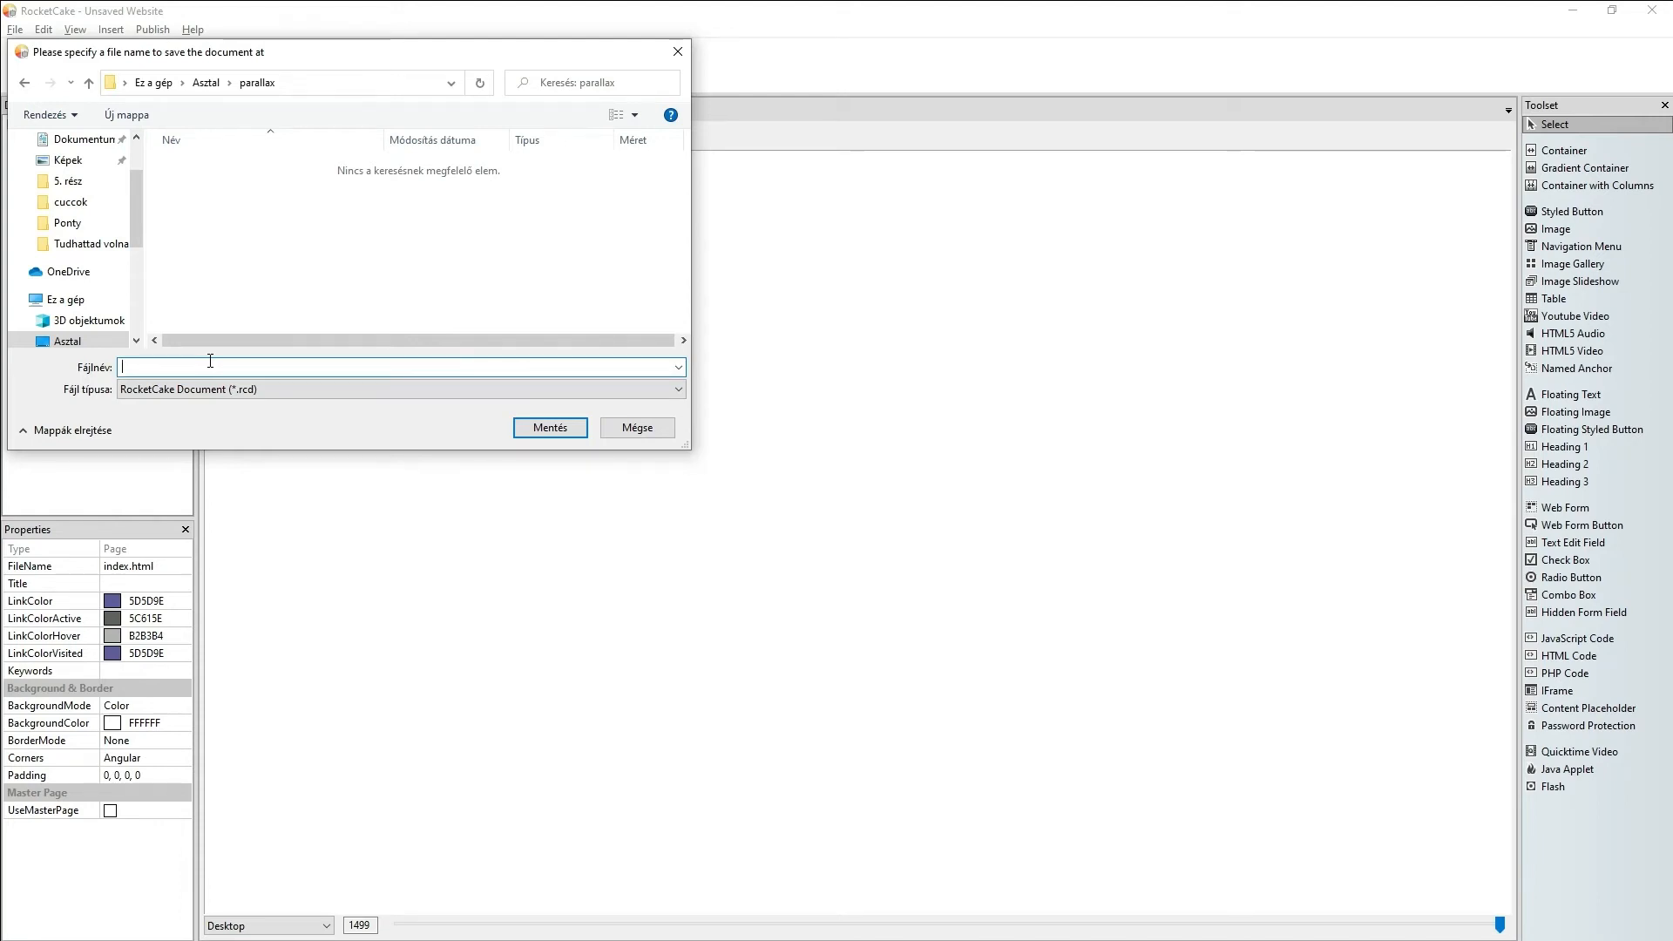
Step: Save the website document as "parallax" in the desktop's parallax folder
{"action": "type", "text": "parllay"}
{"action": "key", "text": "BackSpace"}
{"action": "type", "text": "x"}
{"action": "type", "text": "a"}
{"action": "left_click", "coordinate": [545, 425]}
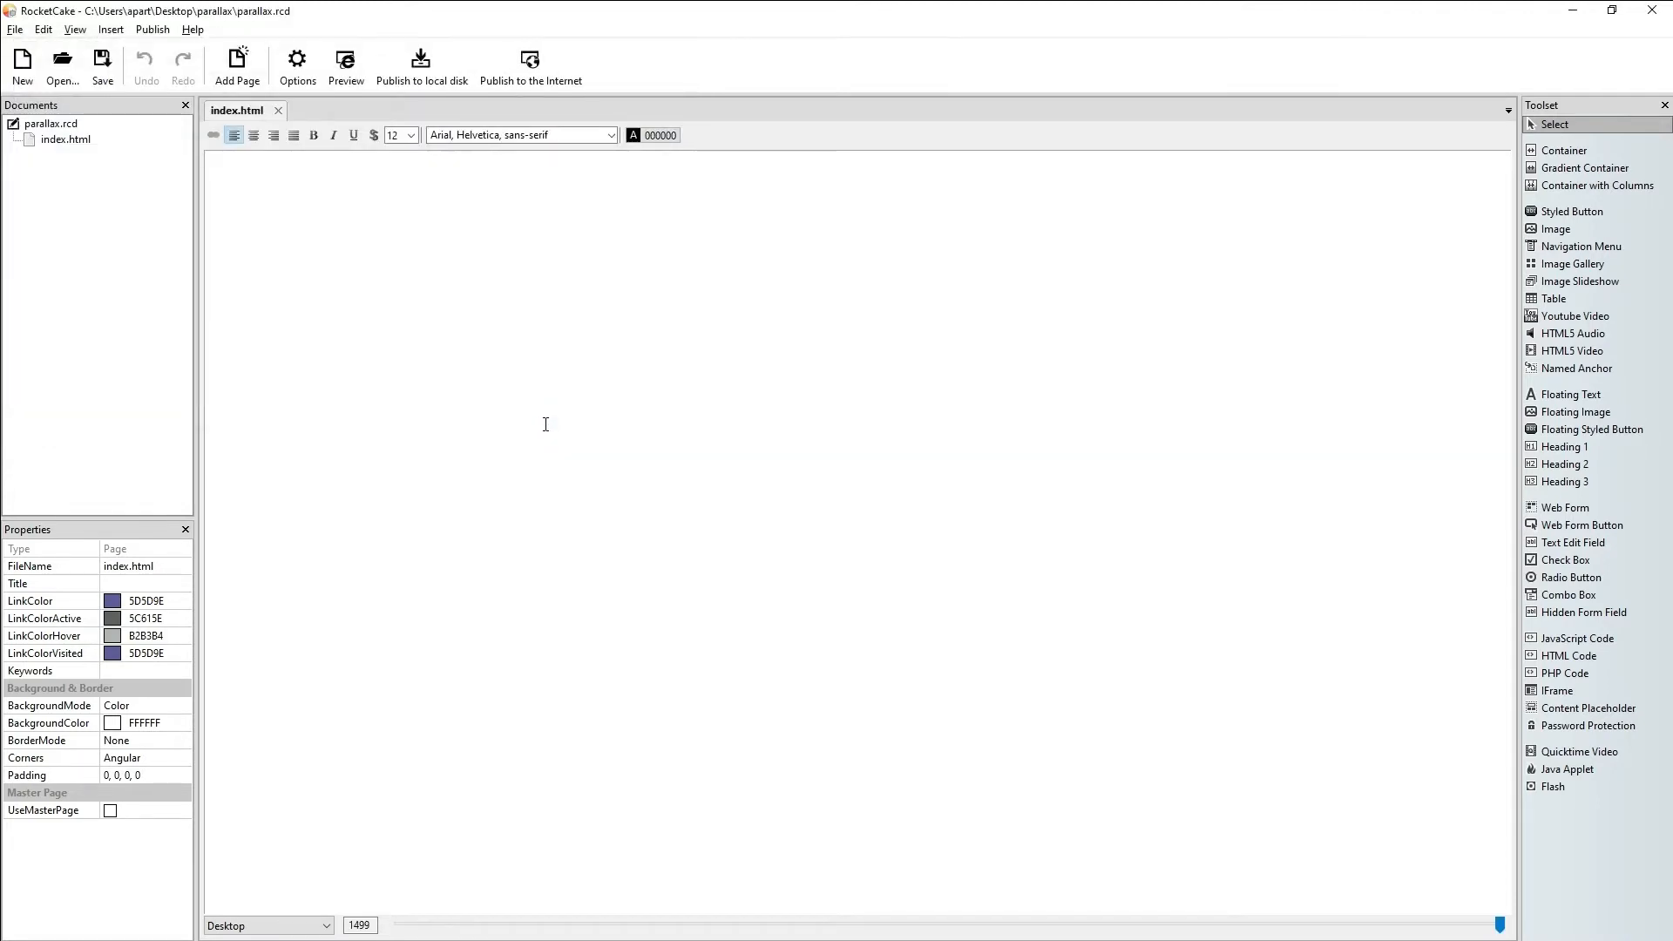
Step: Publish the website to the parallax folder on the desktop and check the published files in Total Commander
{"action": "left_click", "coordinate": [415, 75]}
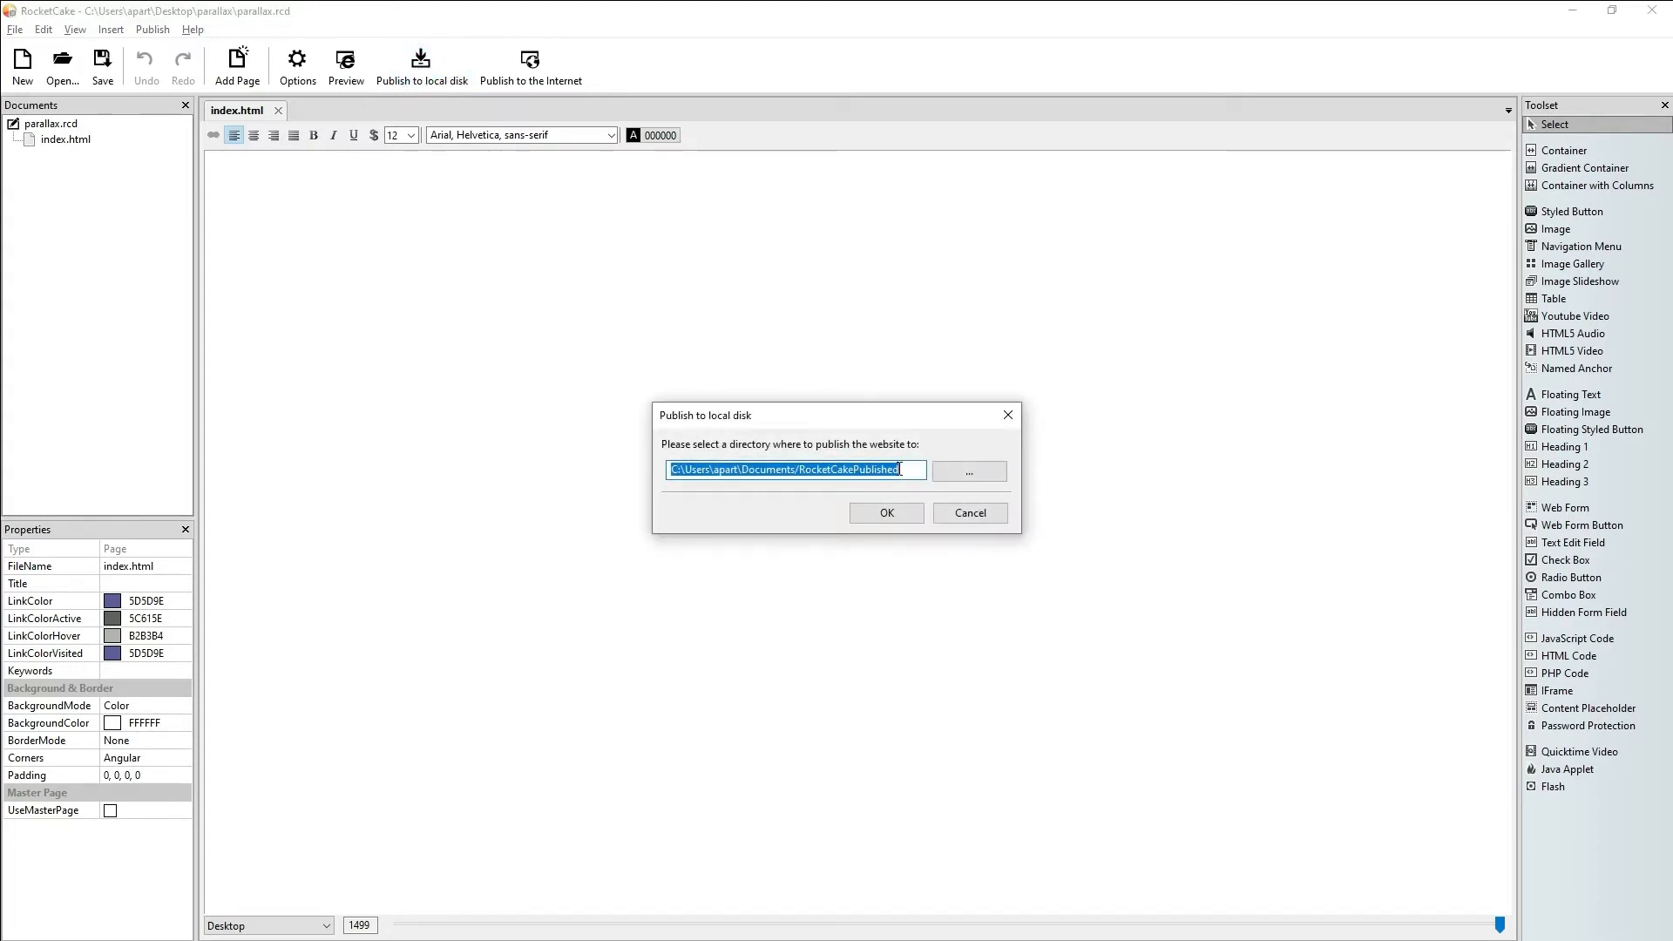
{"action": "left_click", "coordinate": [955, 472]}
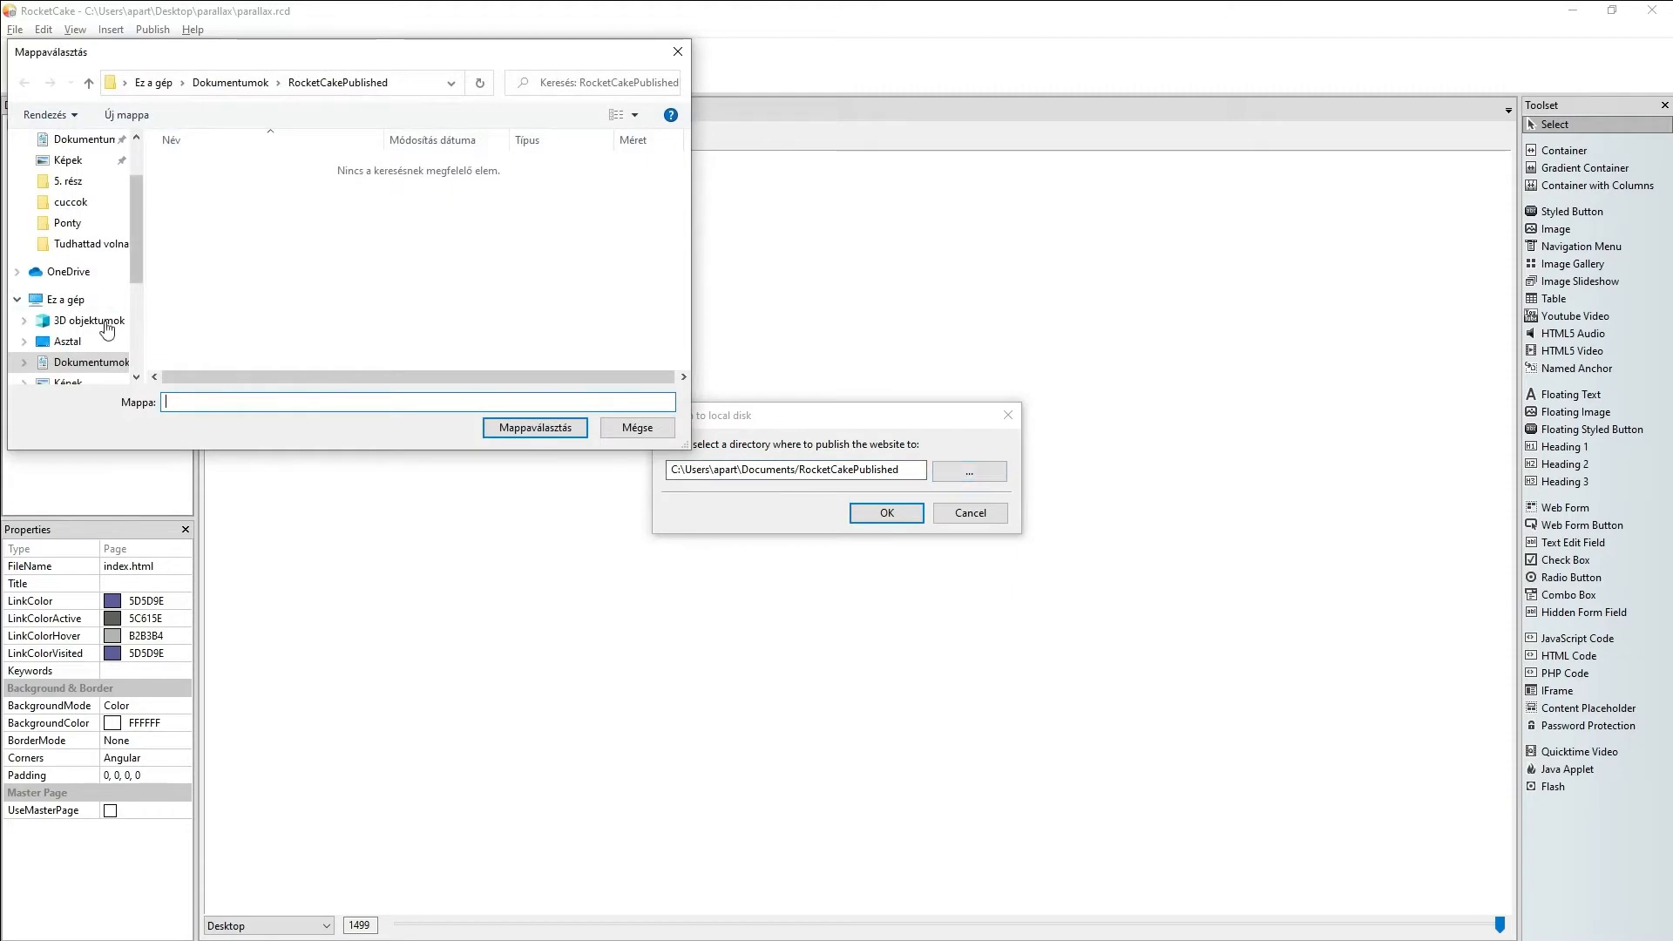
{"action": "left_click", "coordinate": [68, 341]}
{"action": "double_click", "coordinate": [199, 275]}
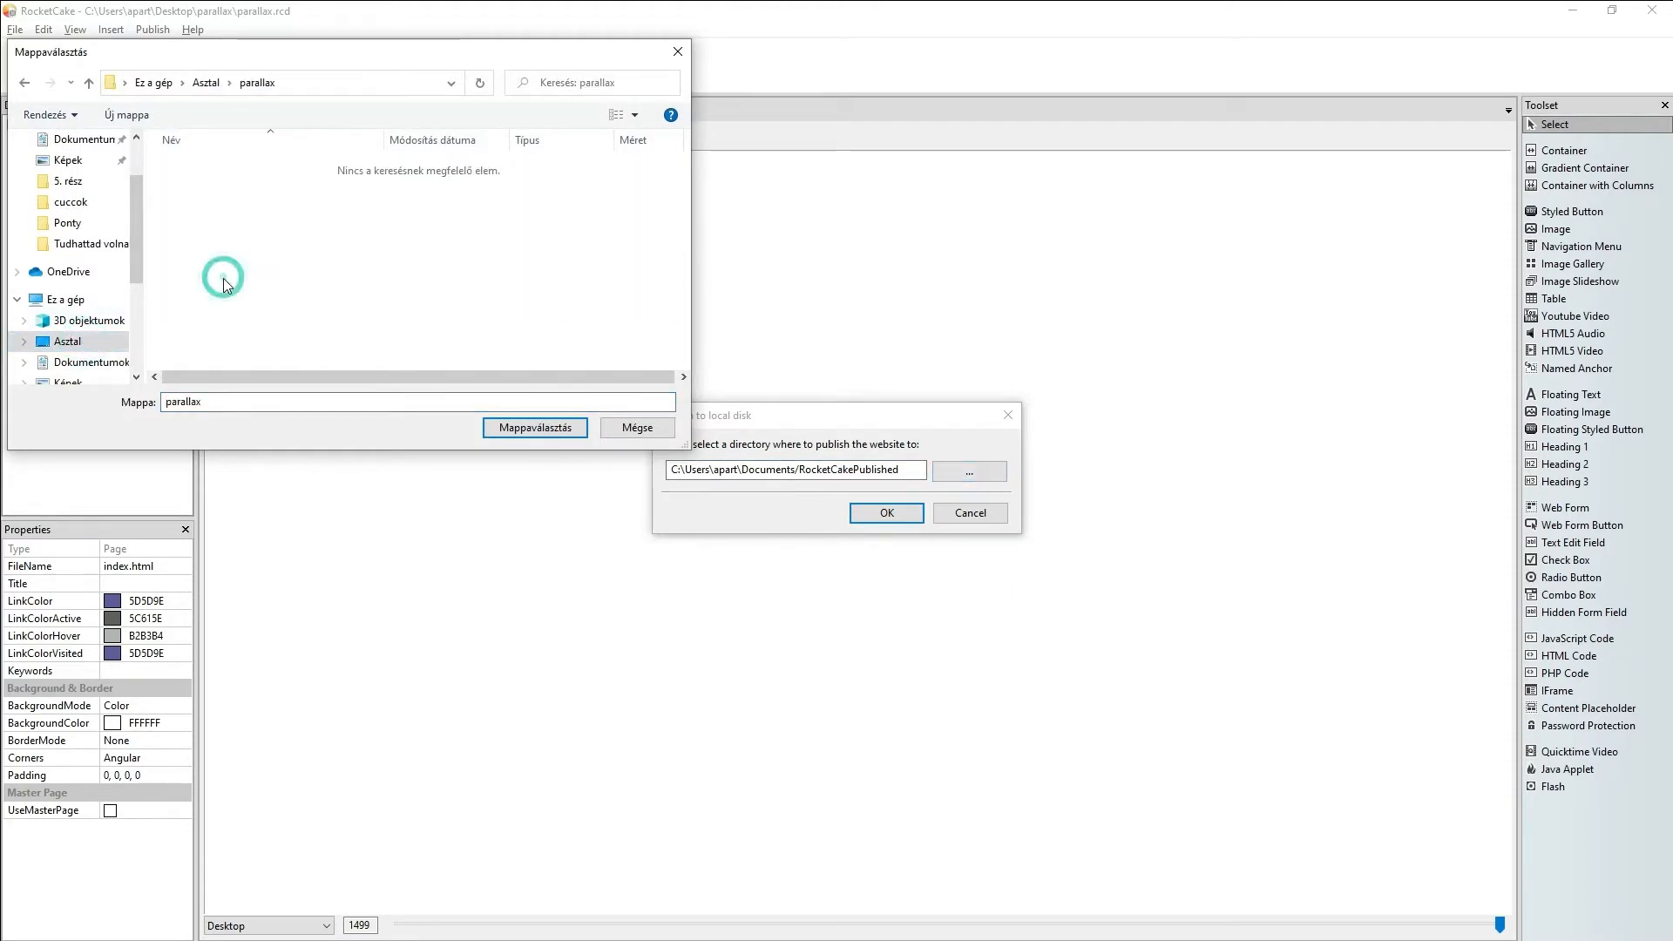
{"action": "left_click", "coordinate": [558, 433]}
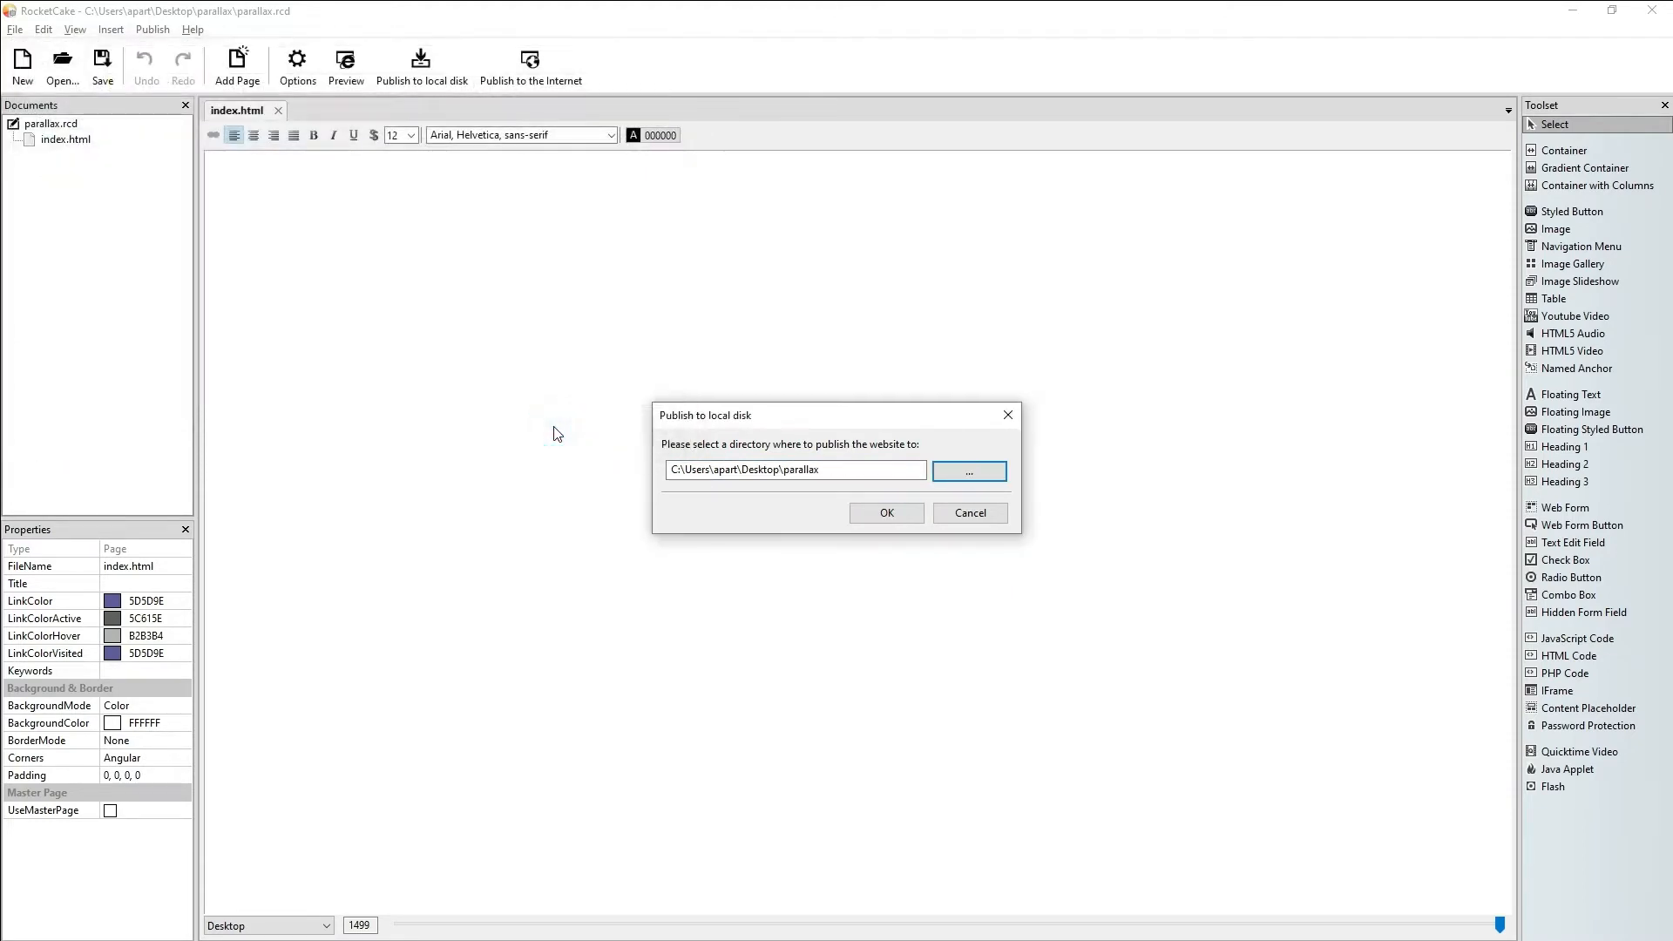
{"action": "left_click", "coordinate": [895, 516]}
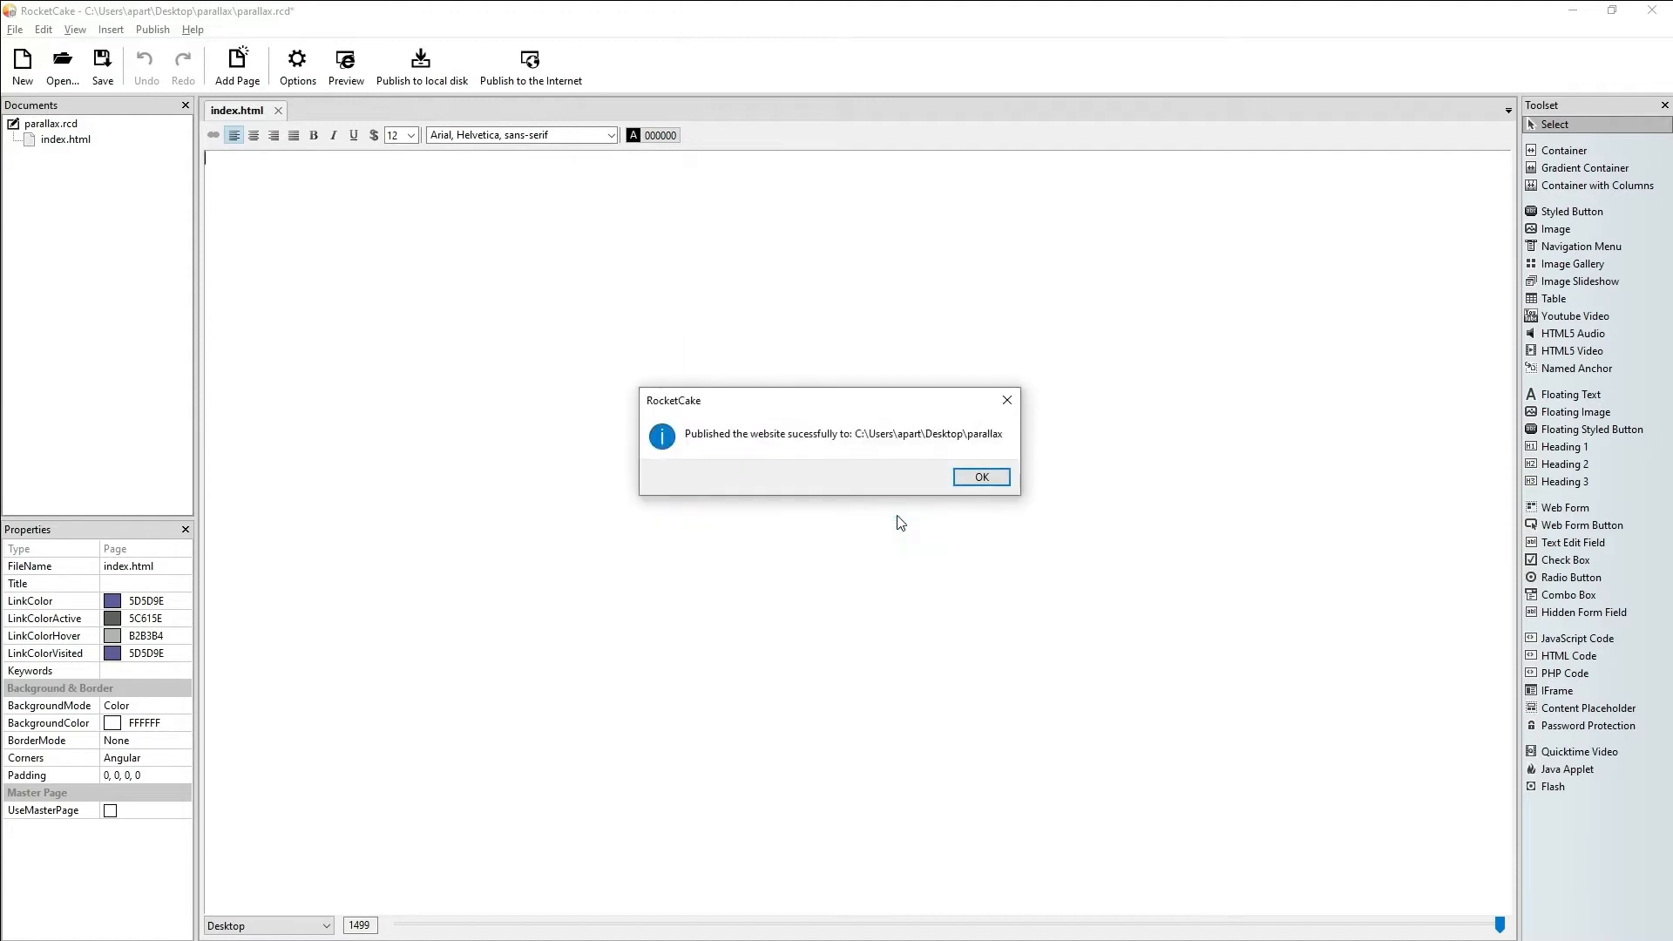
{"action": "left_click", "coordinate": [994, 477]}
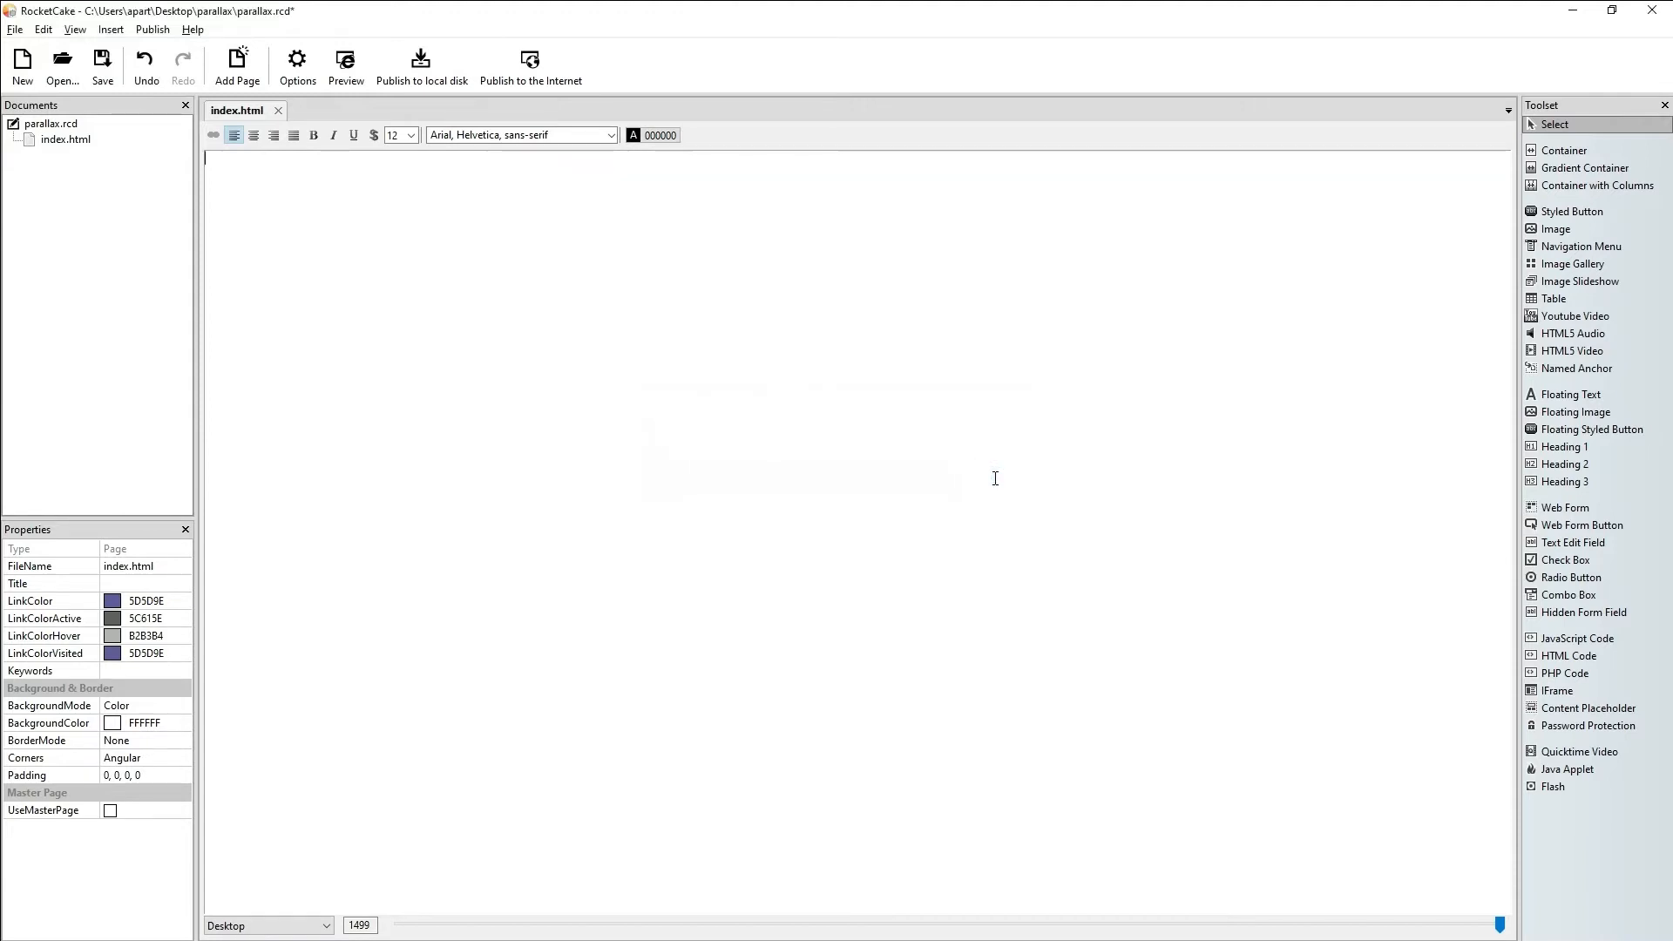
{"action": "key", "text": "alt+Tab"}
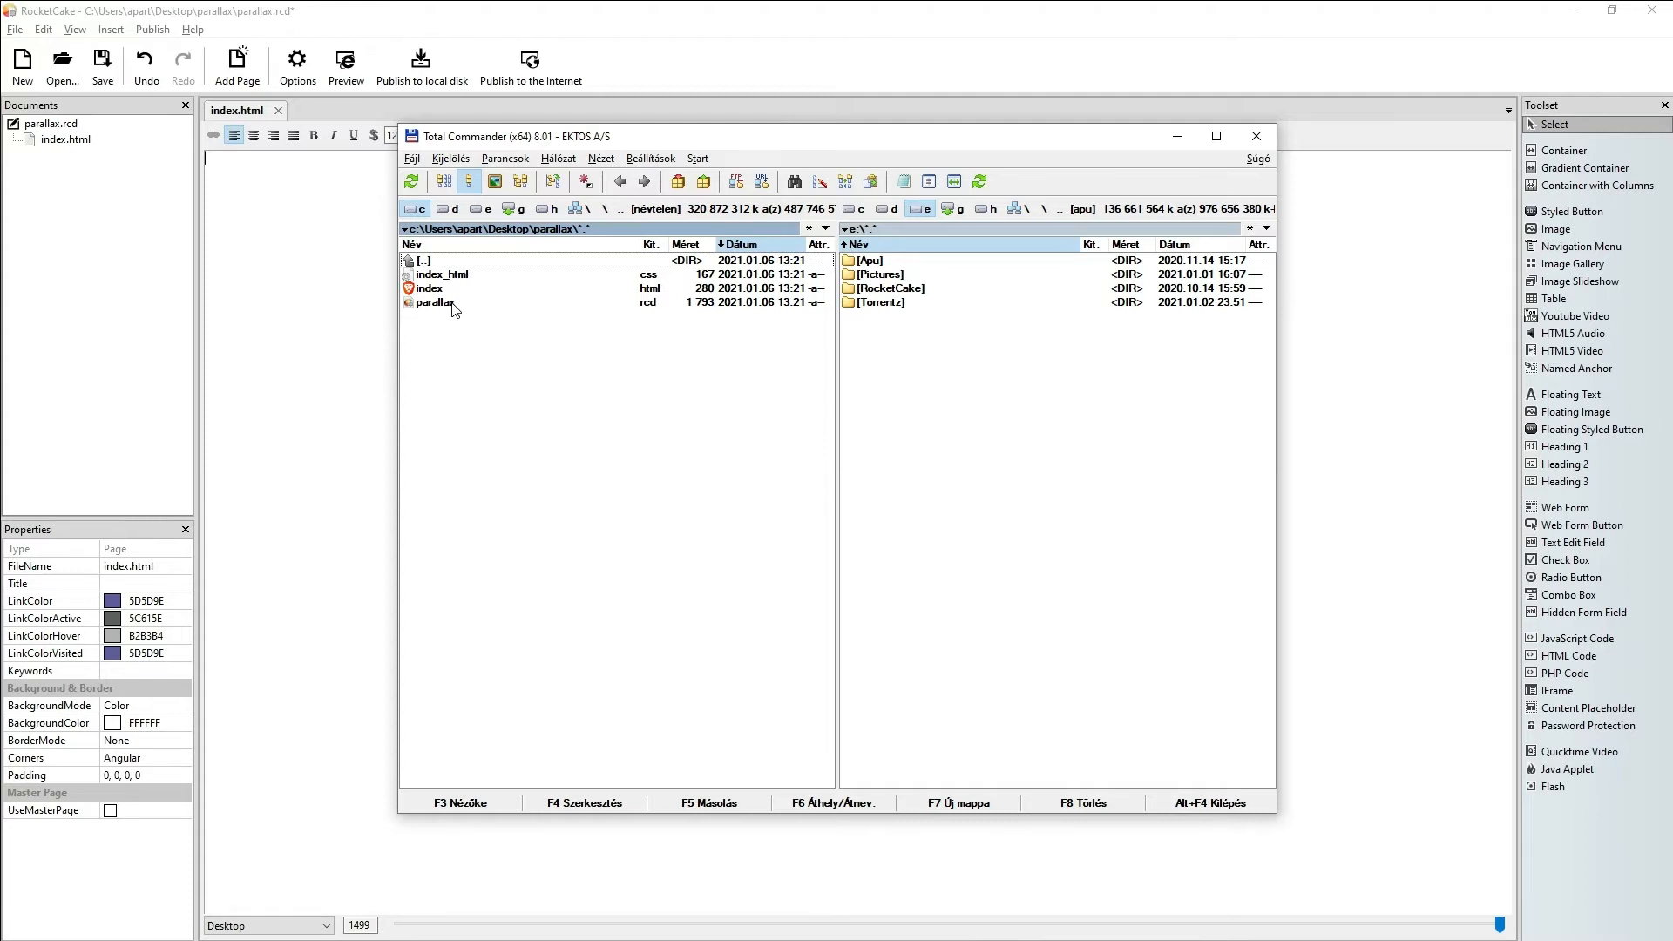
{"action": "left_click", "coordinate": [1184, 138]}
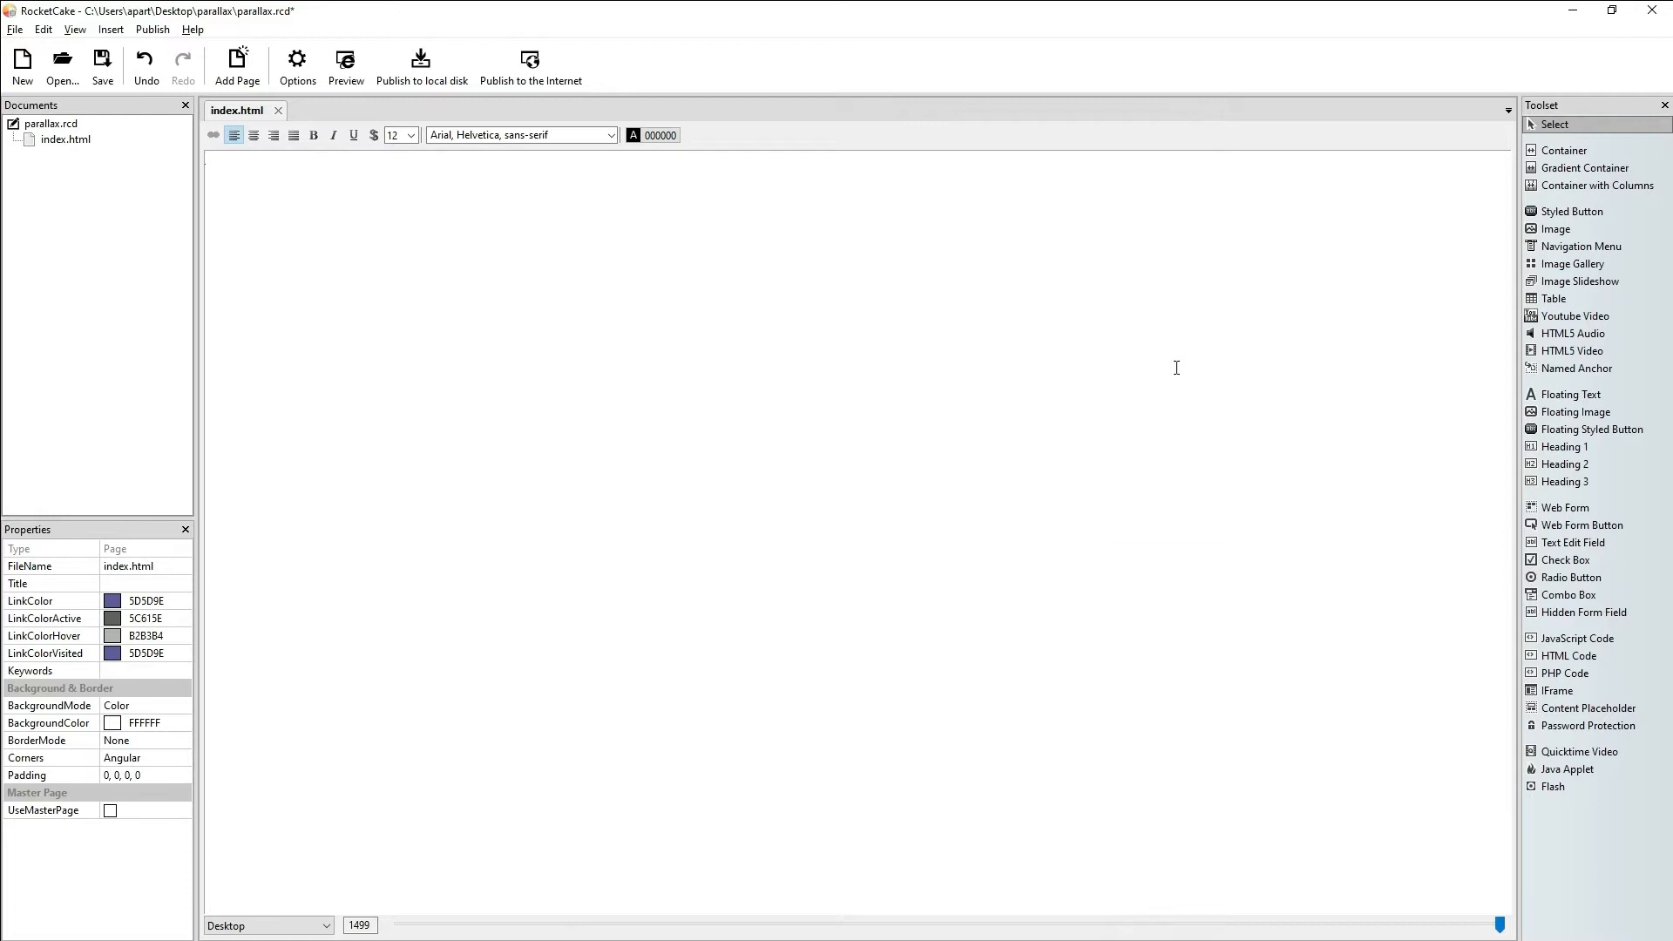
Step: Insert a container on the index.html page and enlarge it to a minimum height of about 569
{"action": "left_click", "coordinate": [1578, 150]}
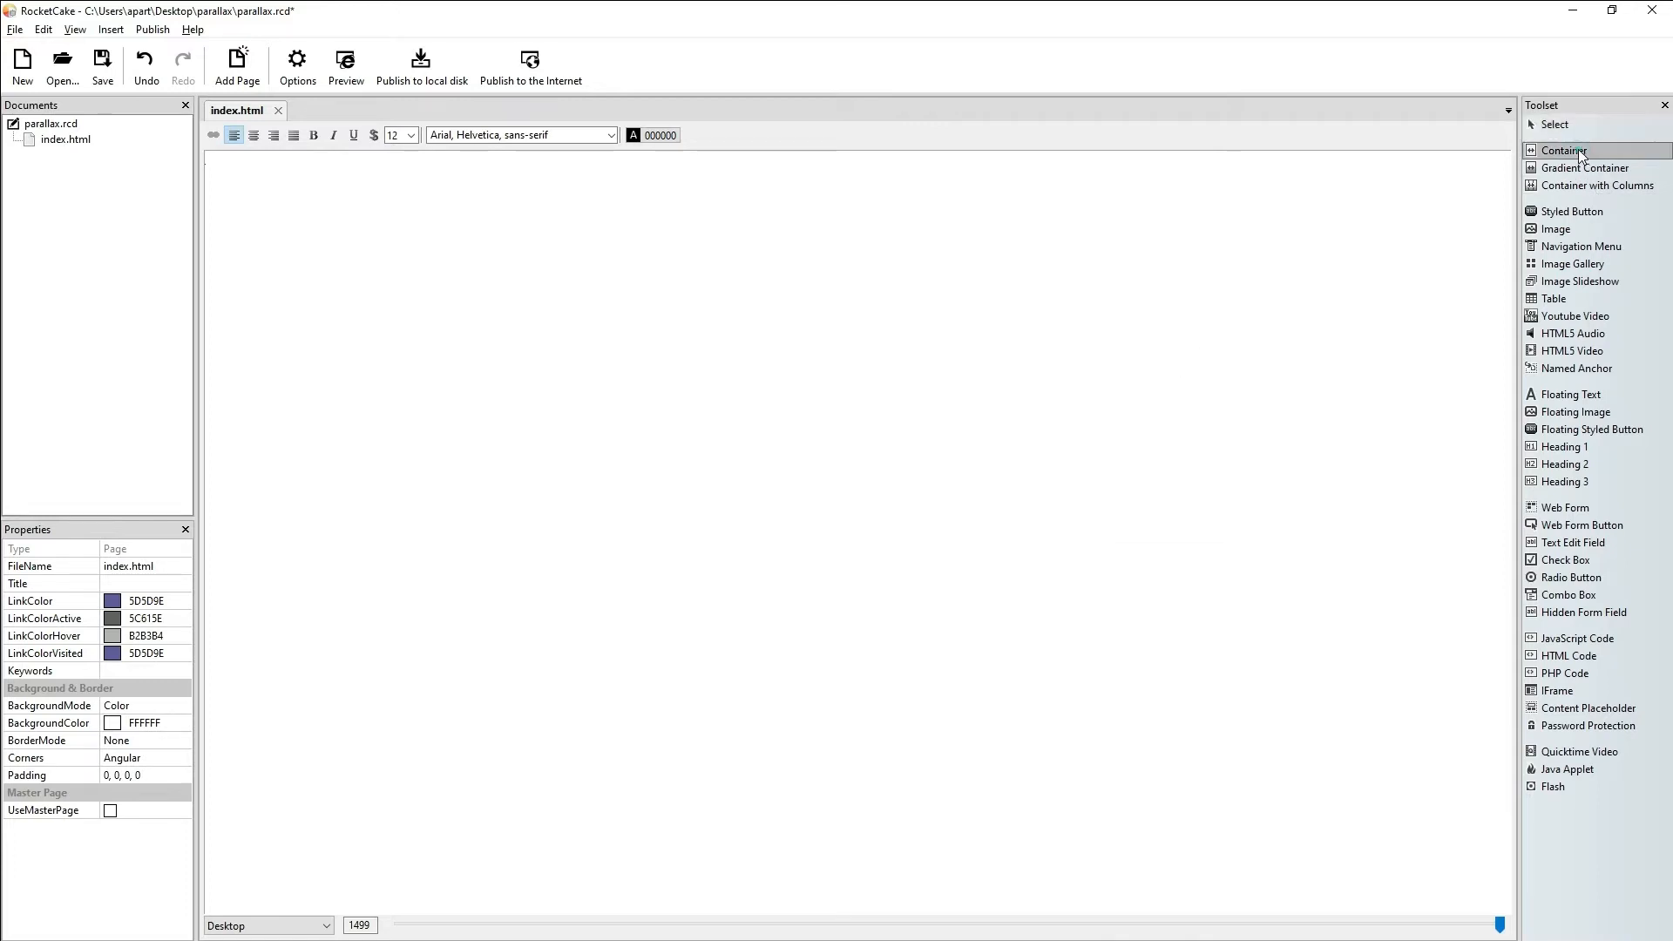
{"action": "left_click", "coordinate": [729, 582]}
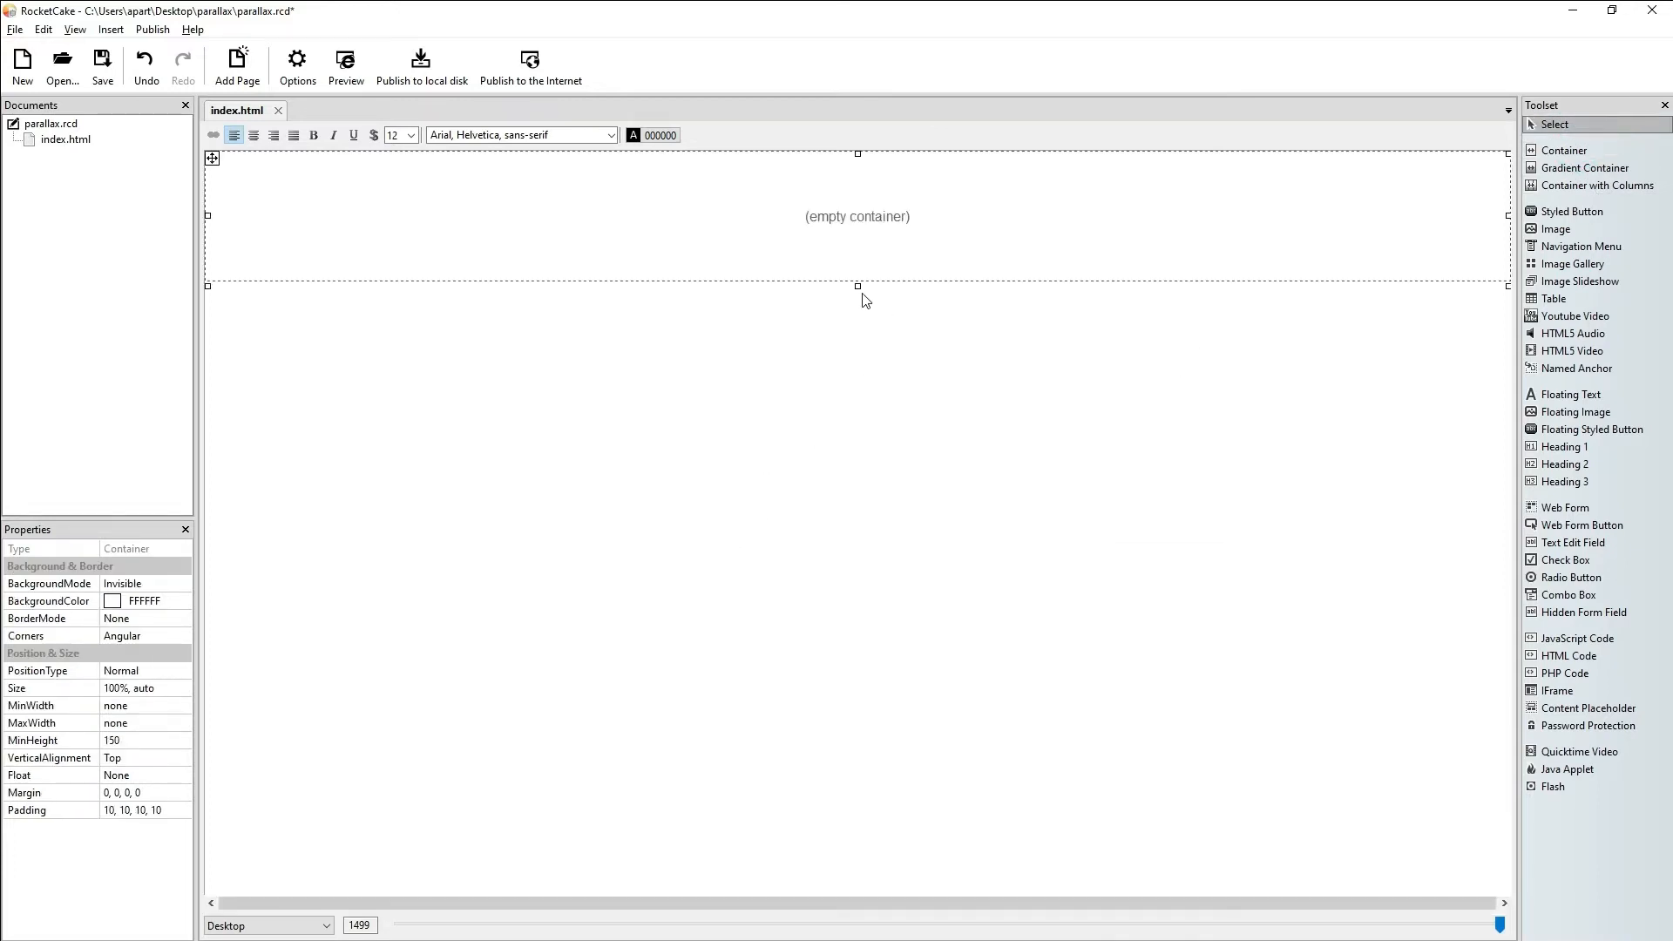
{"action": "left_click_drag", "start_coordinate": [857, 286], "coordinate": [817, 663]}
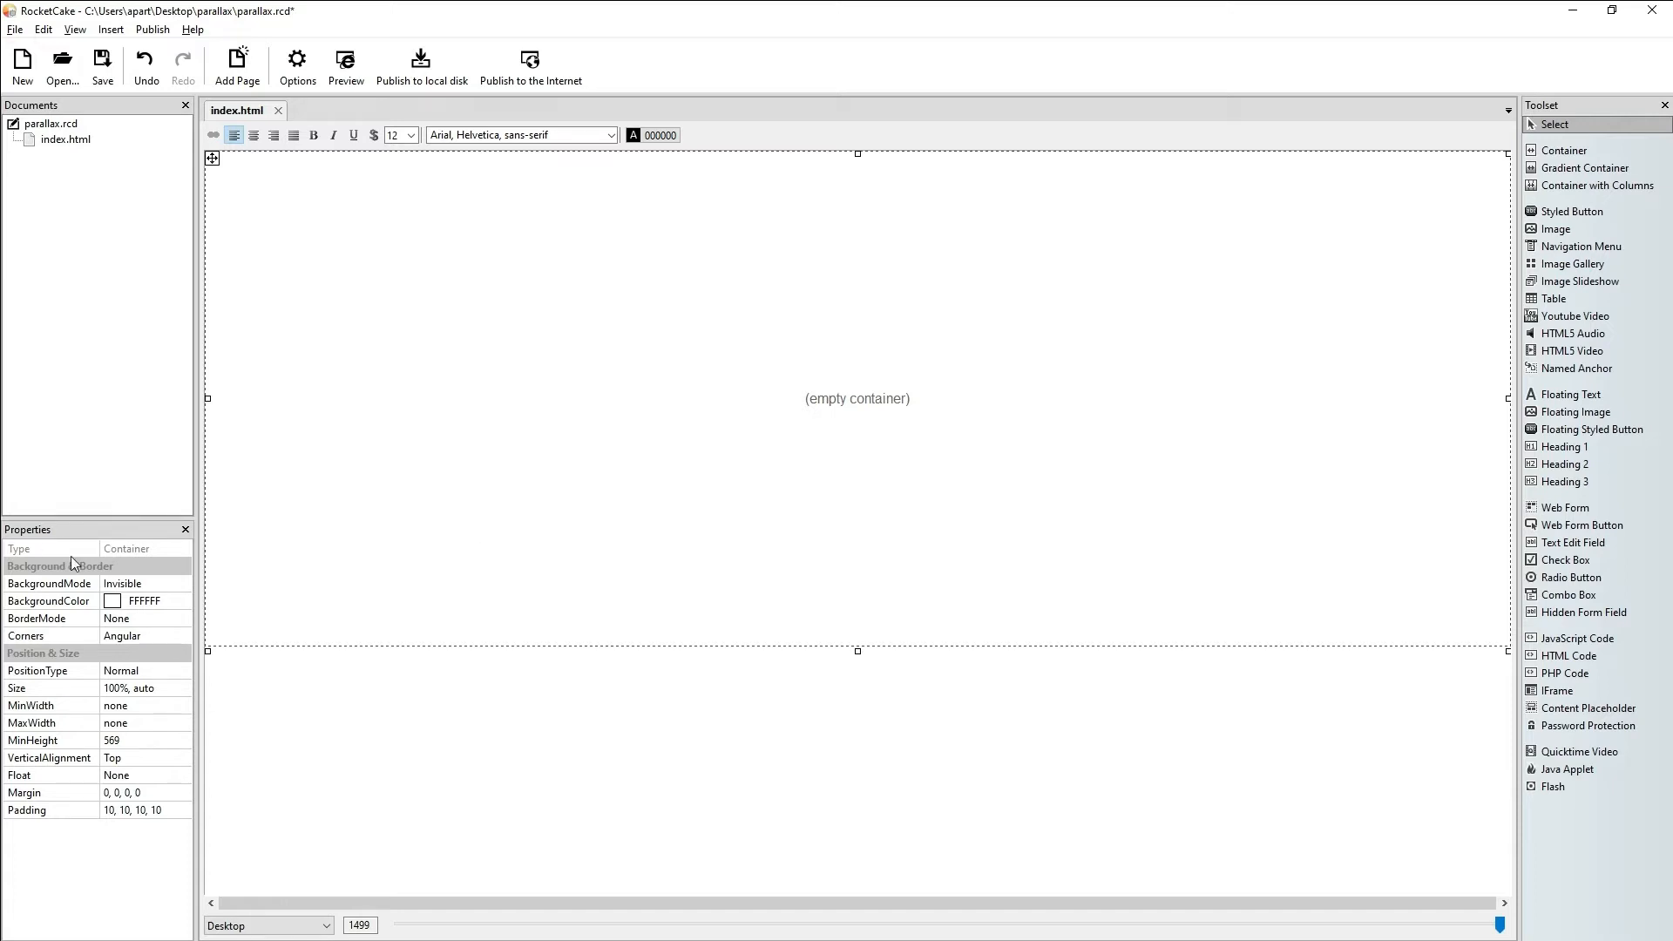
Step: Set the container's background mode to Image and use parallaxbackgroundpic from the tutorial's images folder as its background
{"action": "left_click", "coordinate": [183, 585]}
{"action": "left_click", "coordinate": [184, 584]}
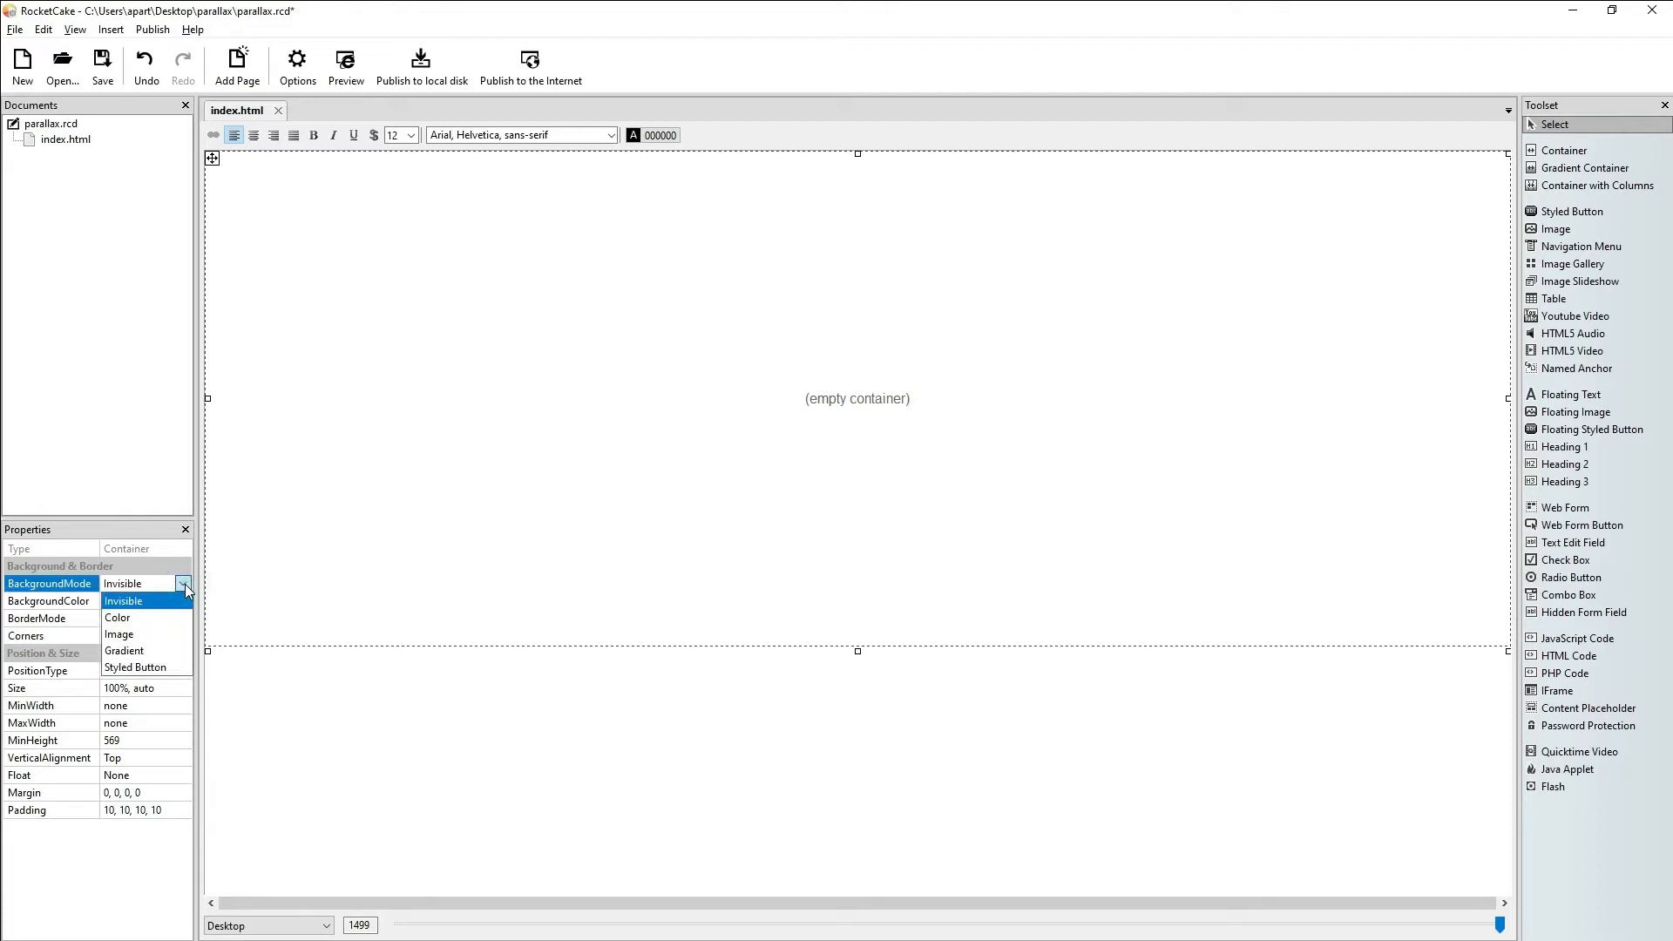
{"action": "left_click", "coordinate": [159, 638]}
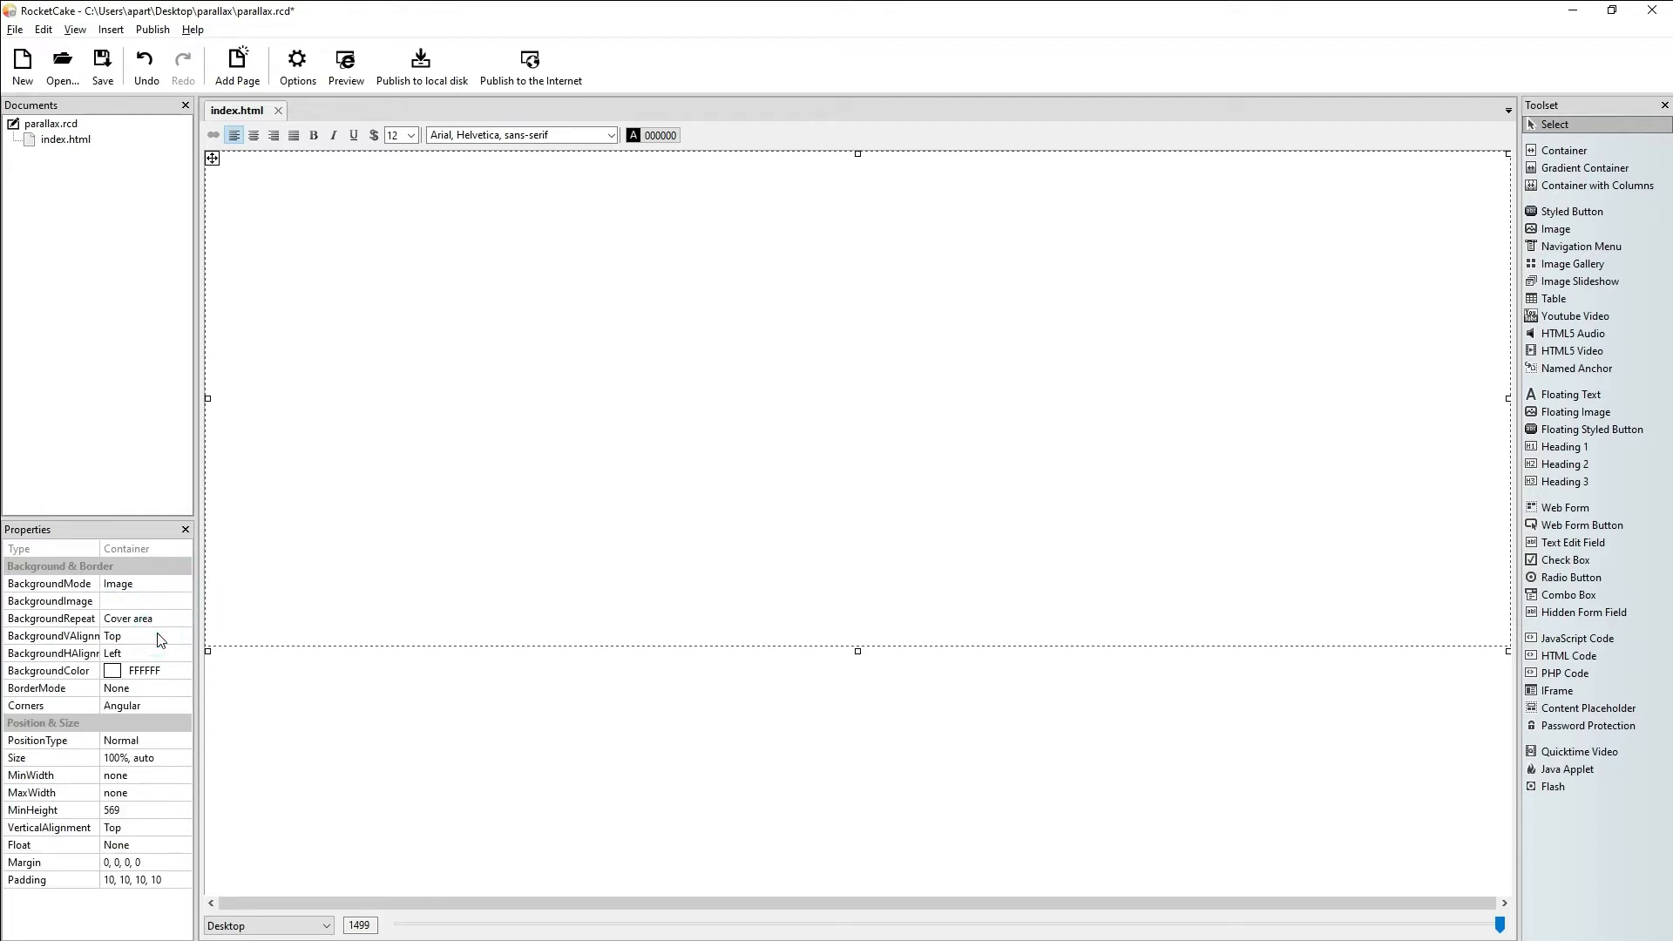
{"action": "left_click", "coordinate": [166, 603]}
{"action": "left_click", "coordinate": [182, 601]}
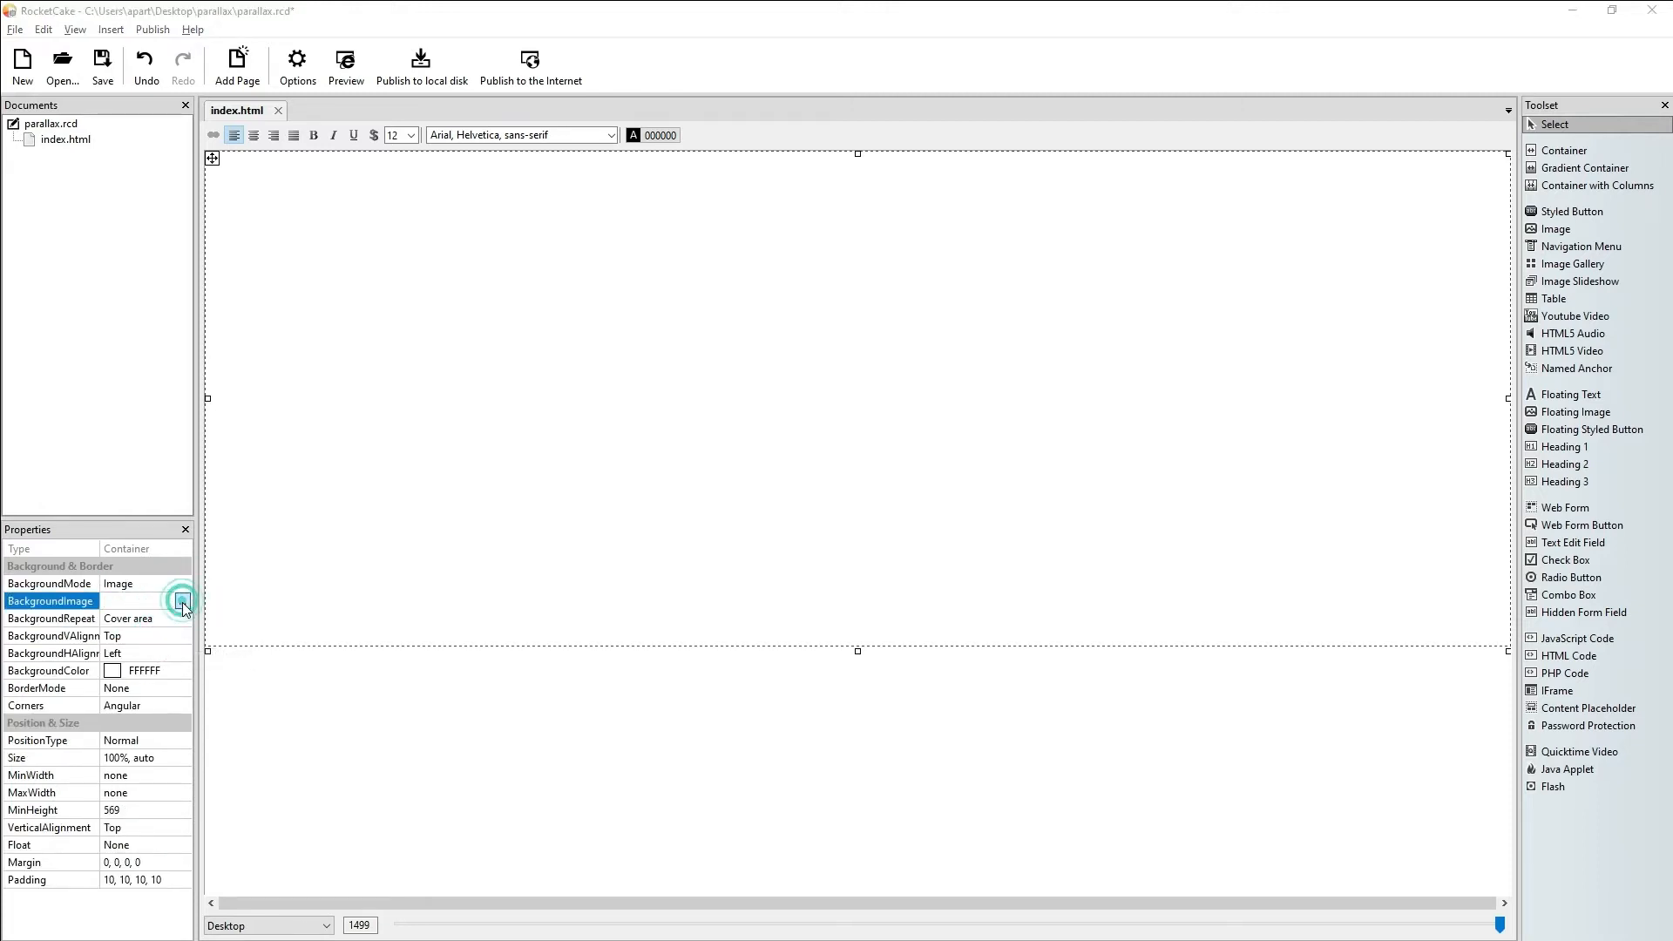
{"action": "left_click", "coordinate": [208, 195]}
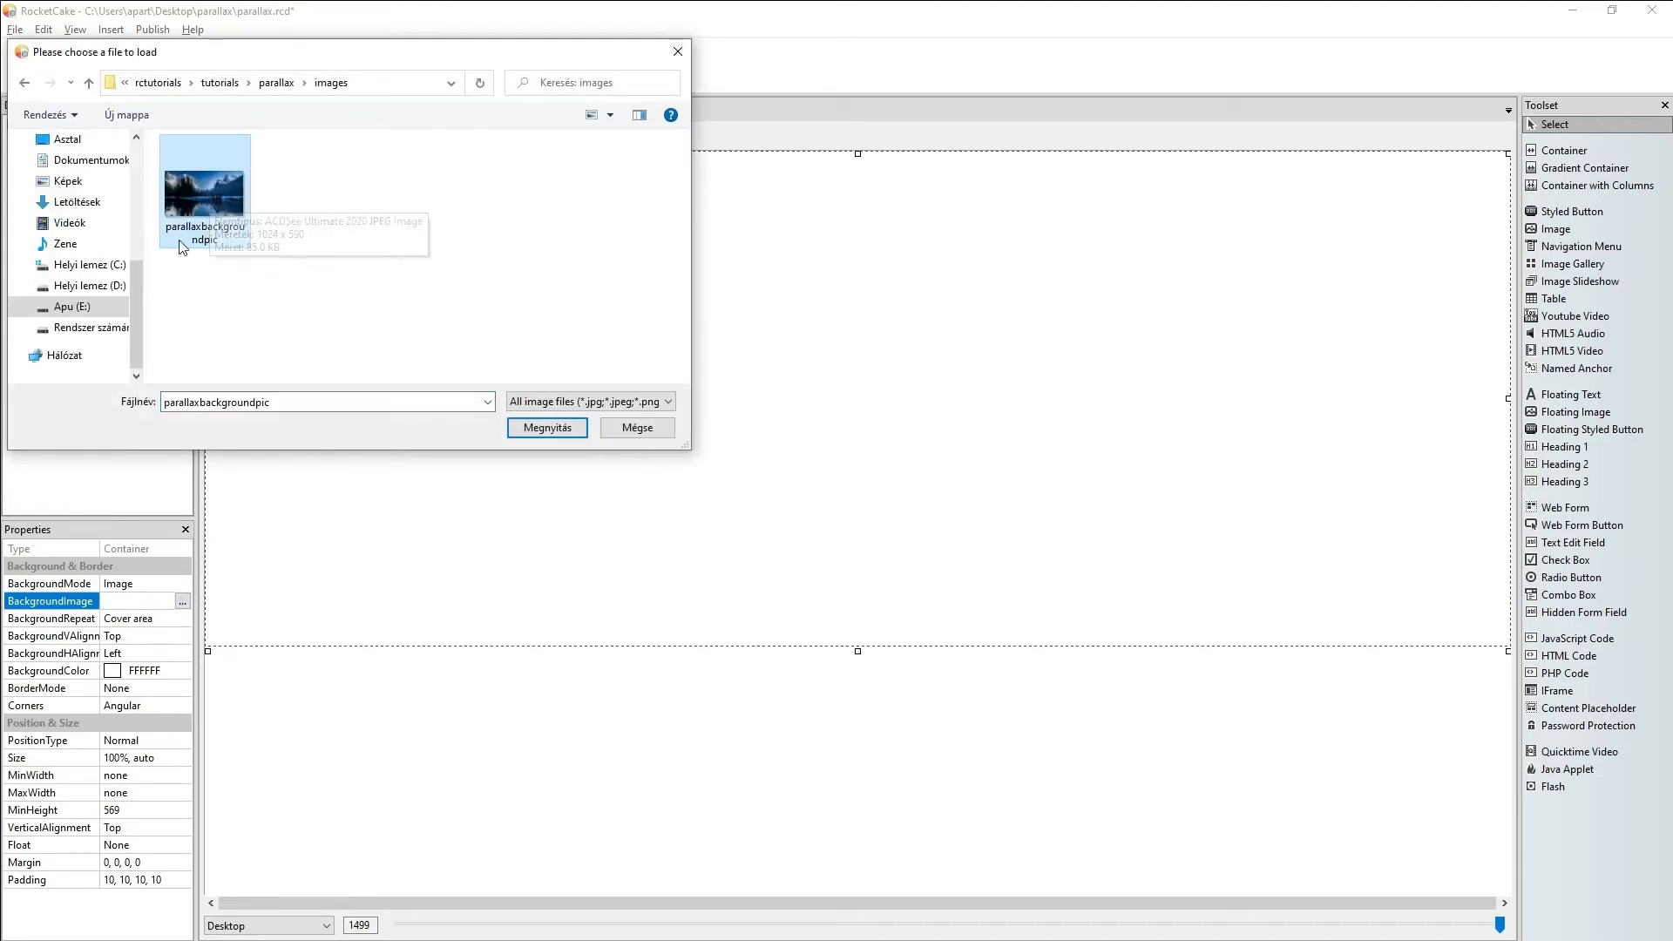
{"action": "left_click", "coordinate": [536, 426]}
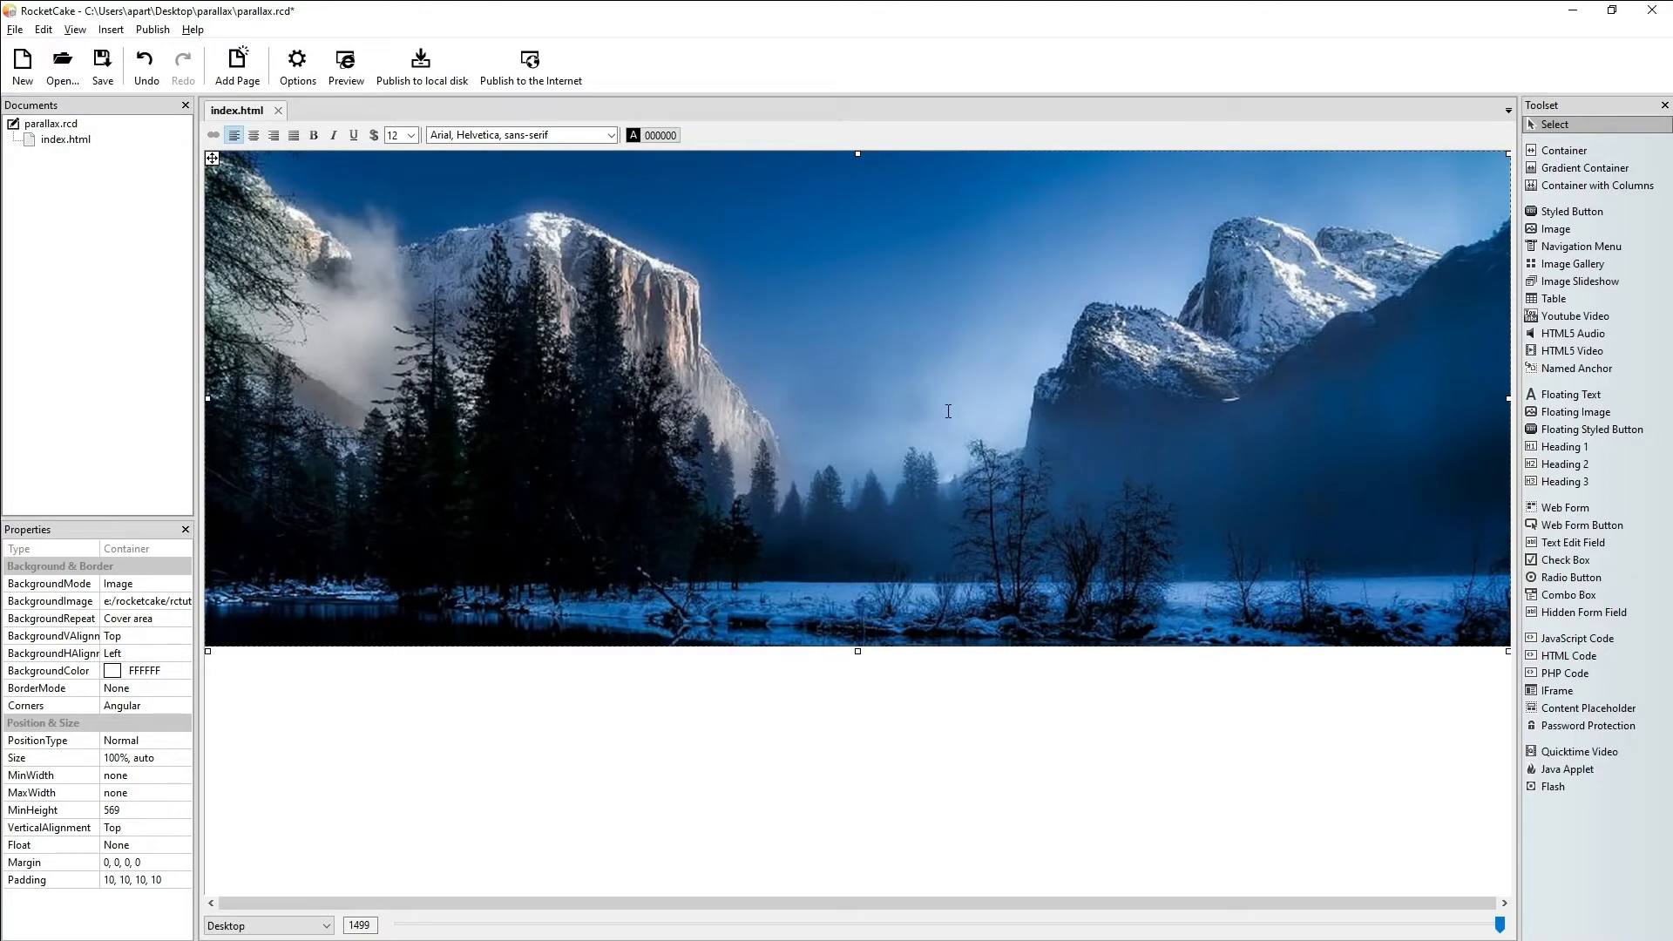
Step: Save the document and republish the website to the local disk, overwriting all existing files
{"action": "left_click", "coordinate": [100, 61]}
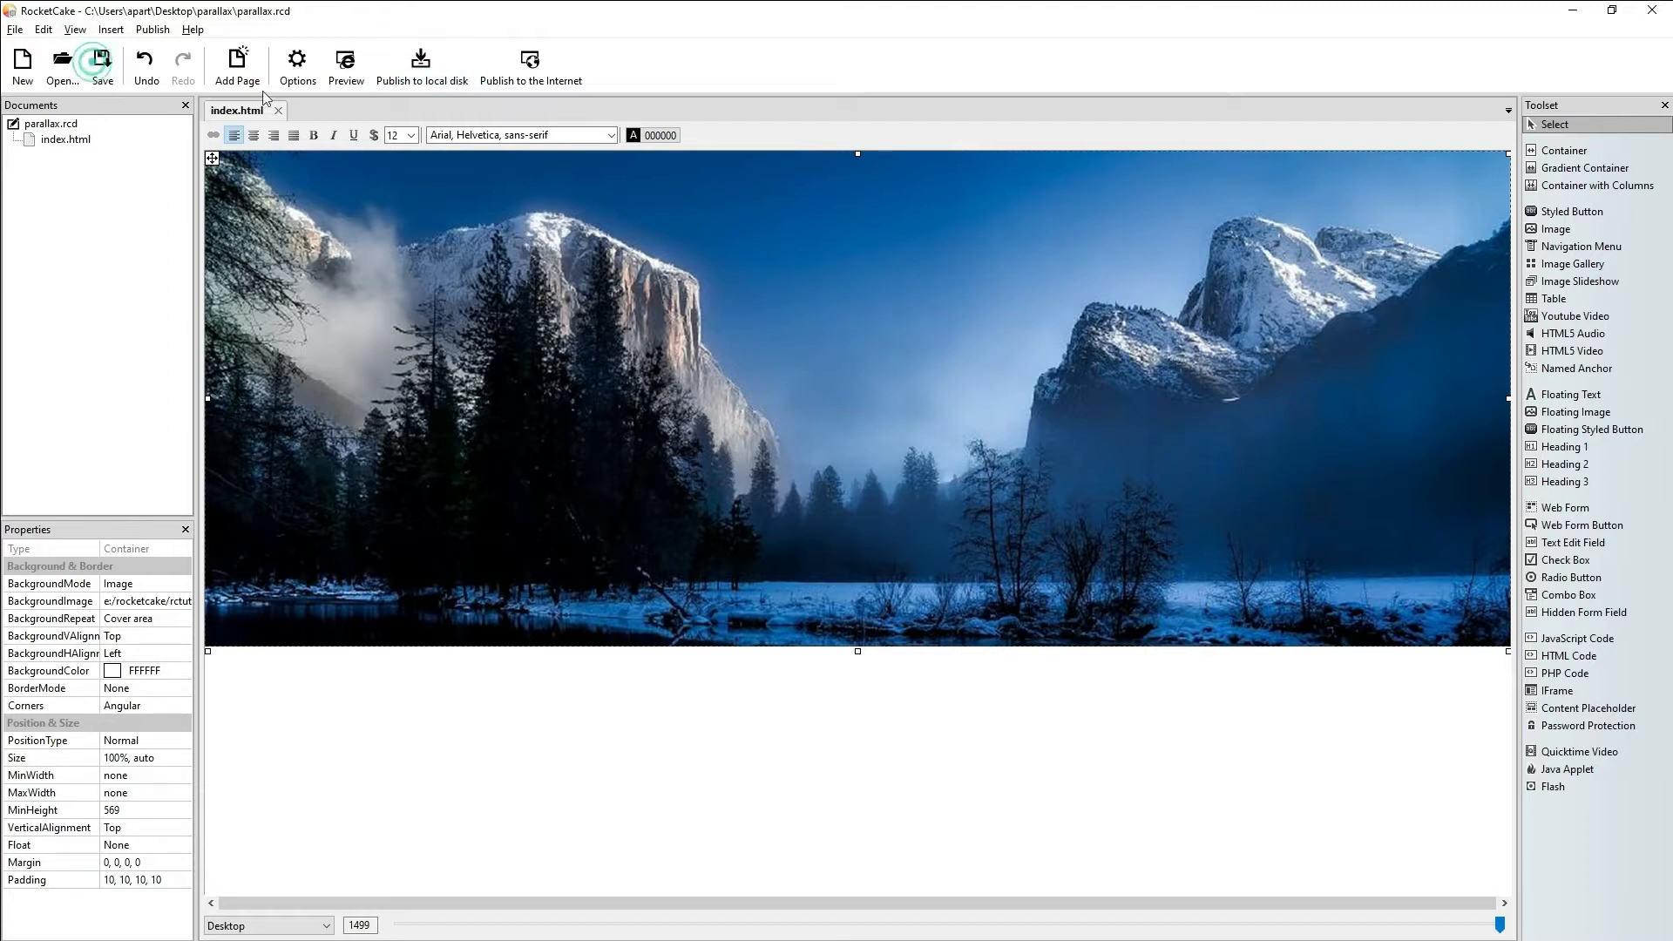
{"action": "left_click", "coordinate": [433, 63]}
{"action": "left_click", "coordinate": [886, 513]}
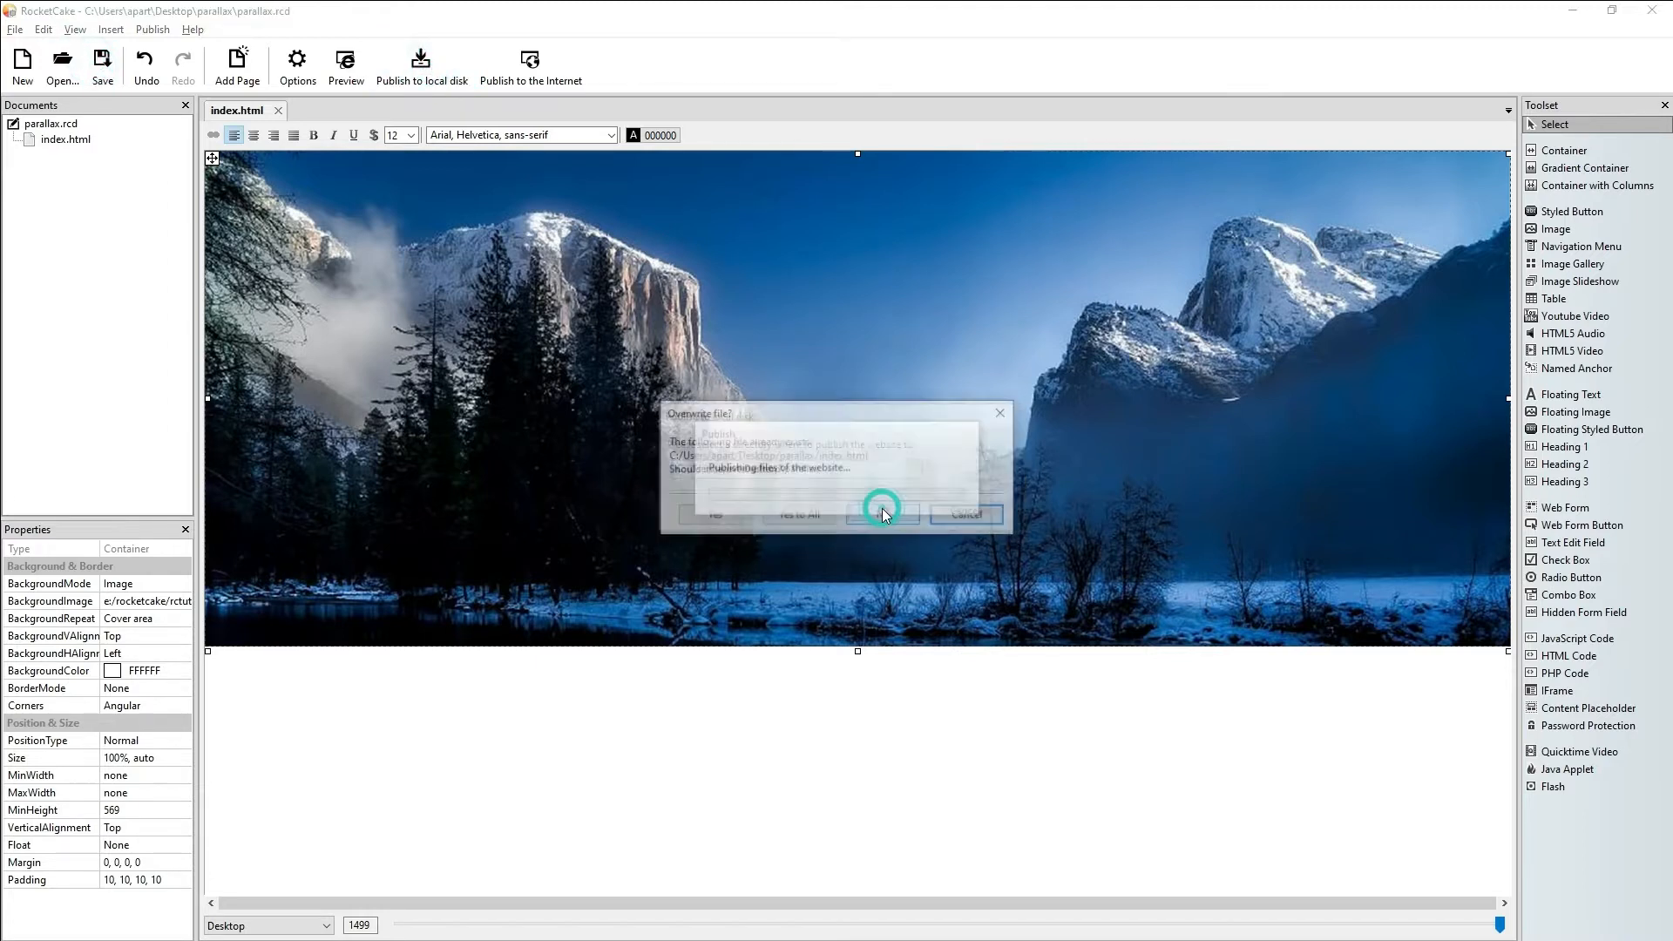
{"action": "left_click", "coordinate": [798, 515]}
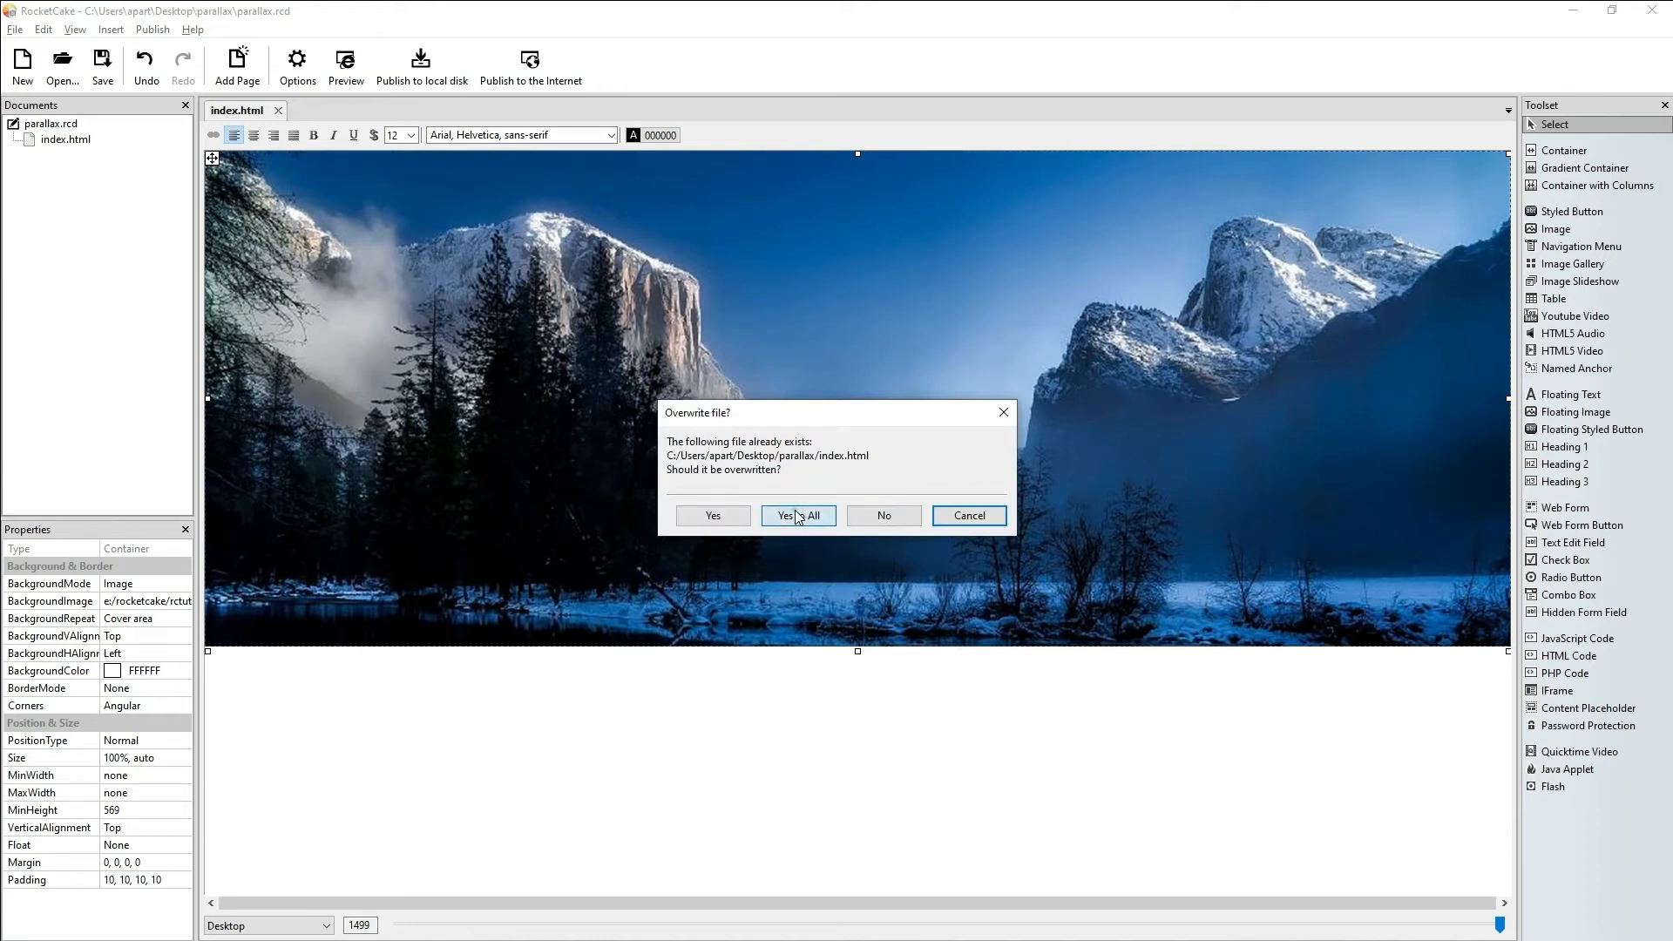
{"action": "left_click", "coordinate": [957, 477]}
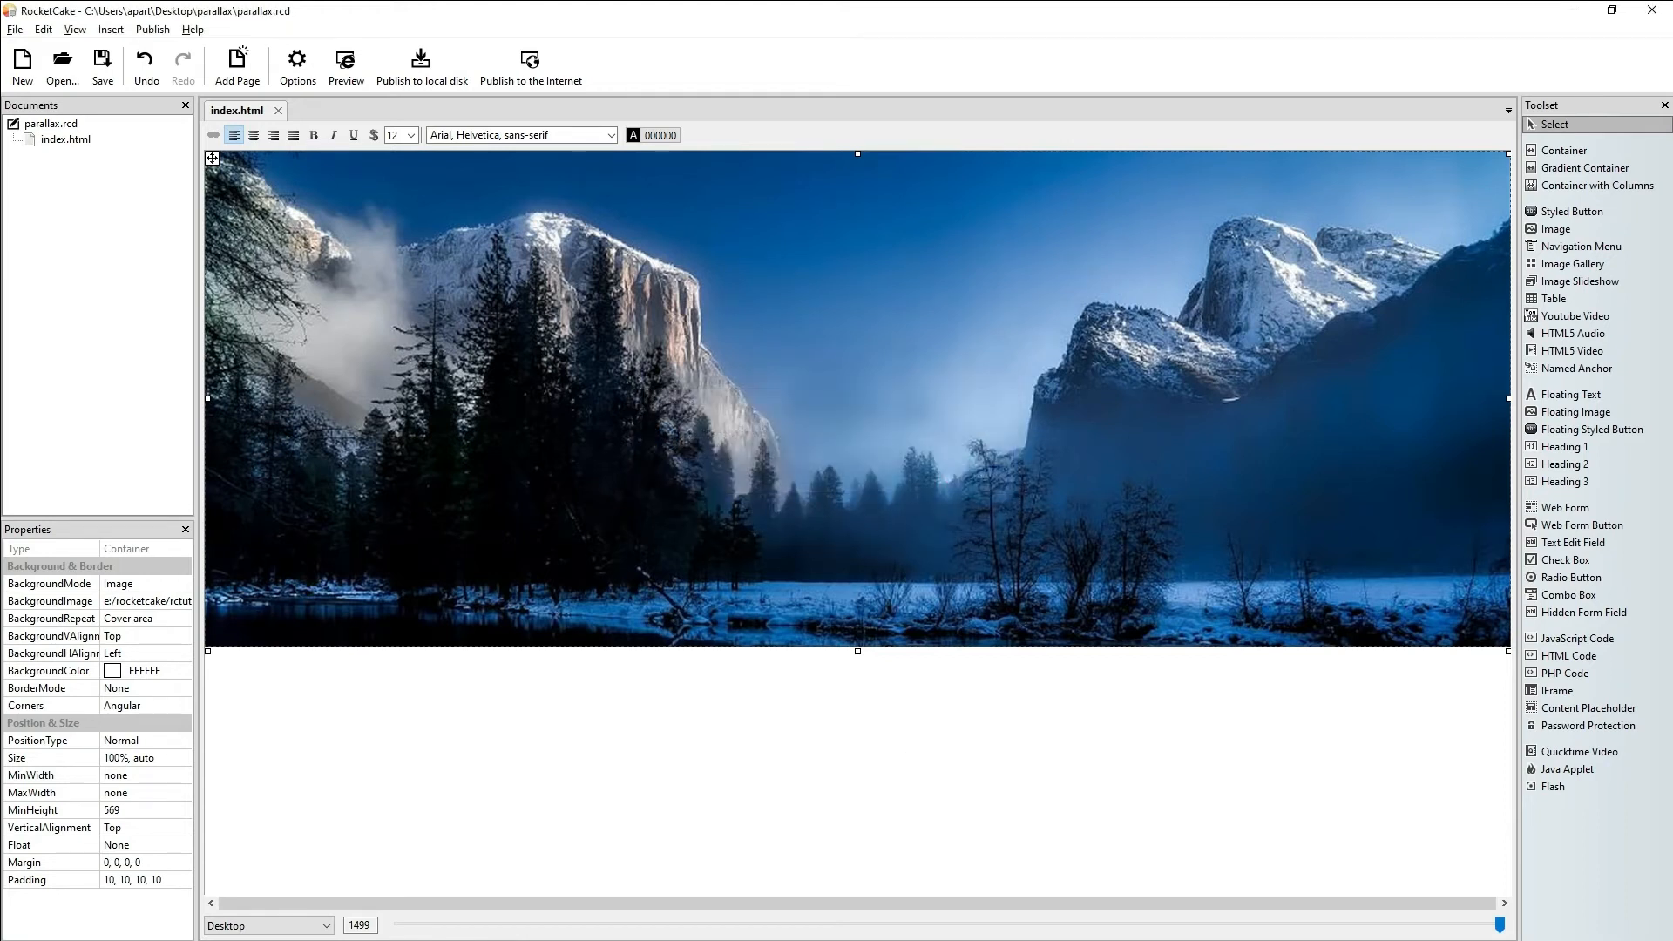
Step: Examine the published files in Total Commander, including the contents of the images folder
{"action": "key", "text": "alt+Tab"}
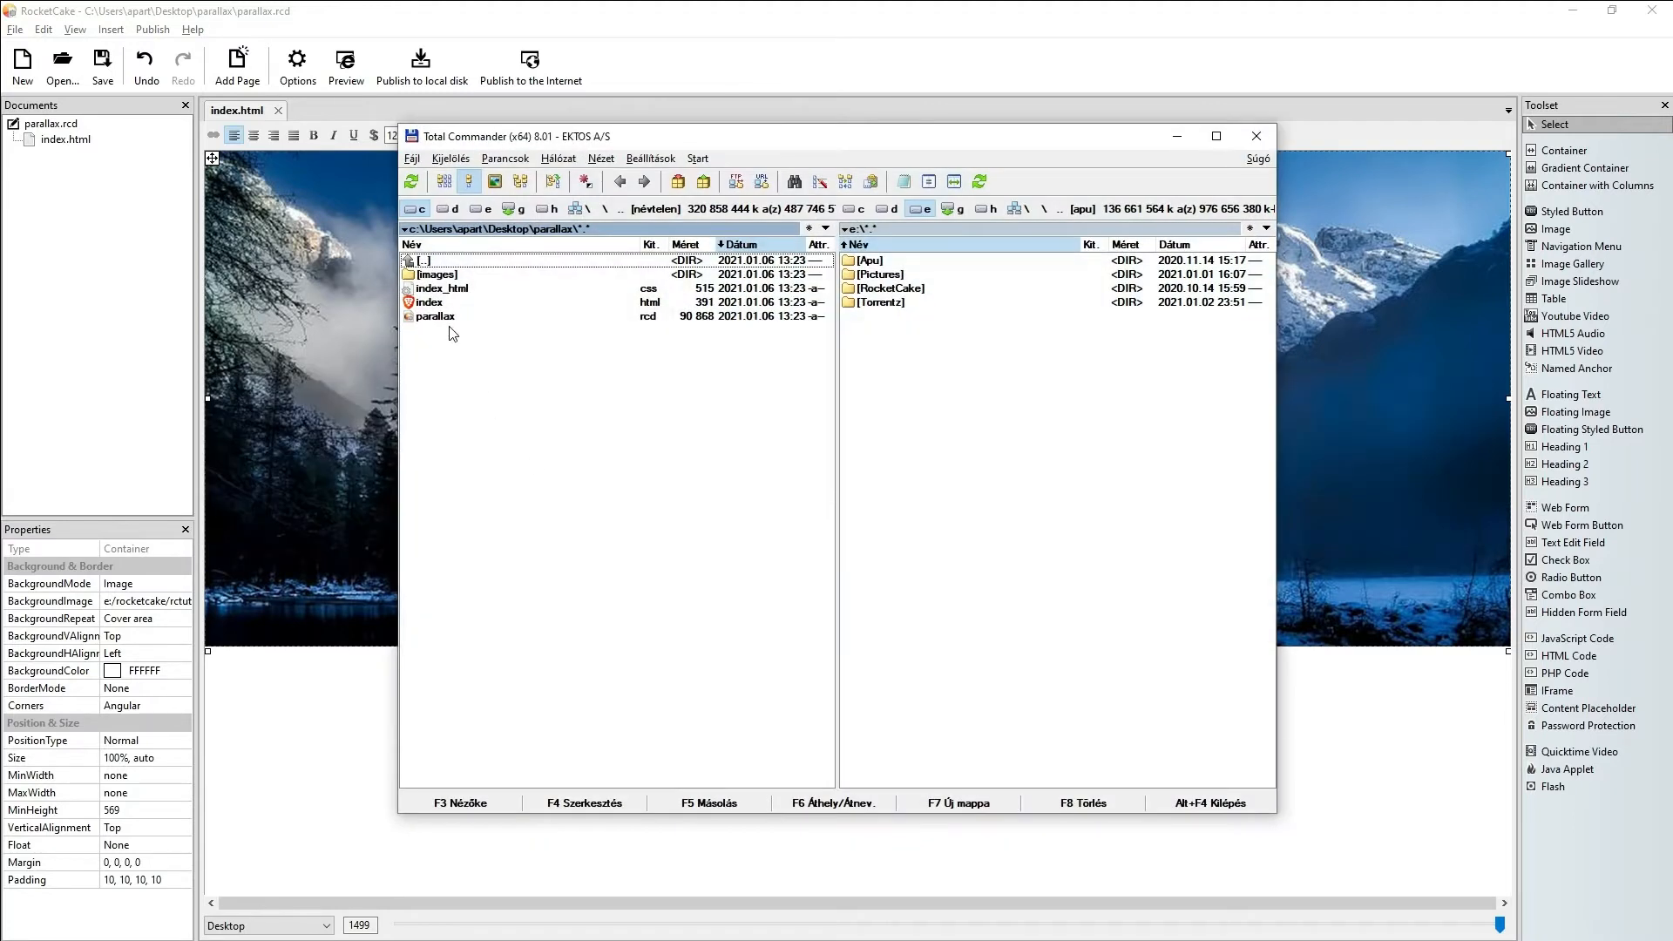
{"action": "left_click", "coordinate": [455, 319]}
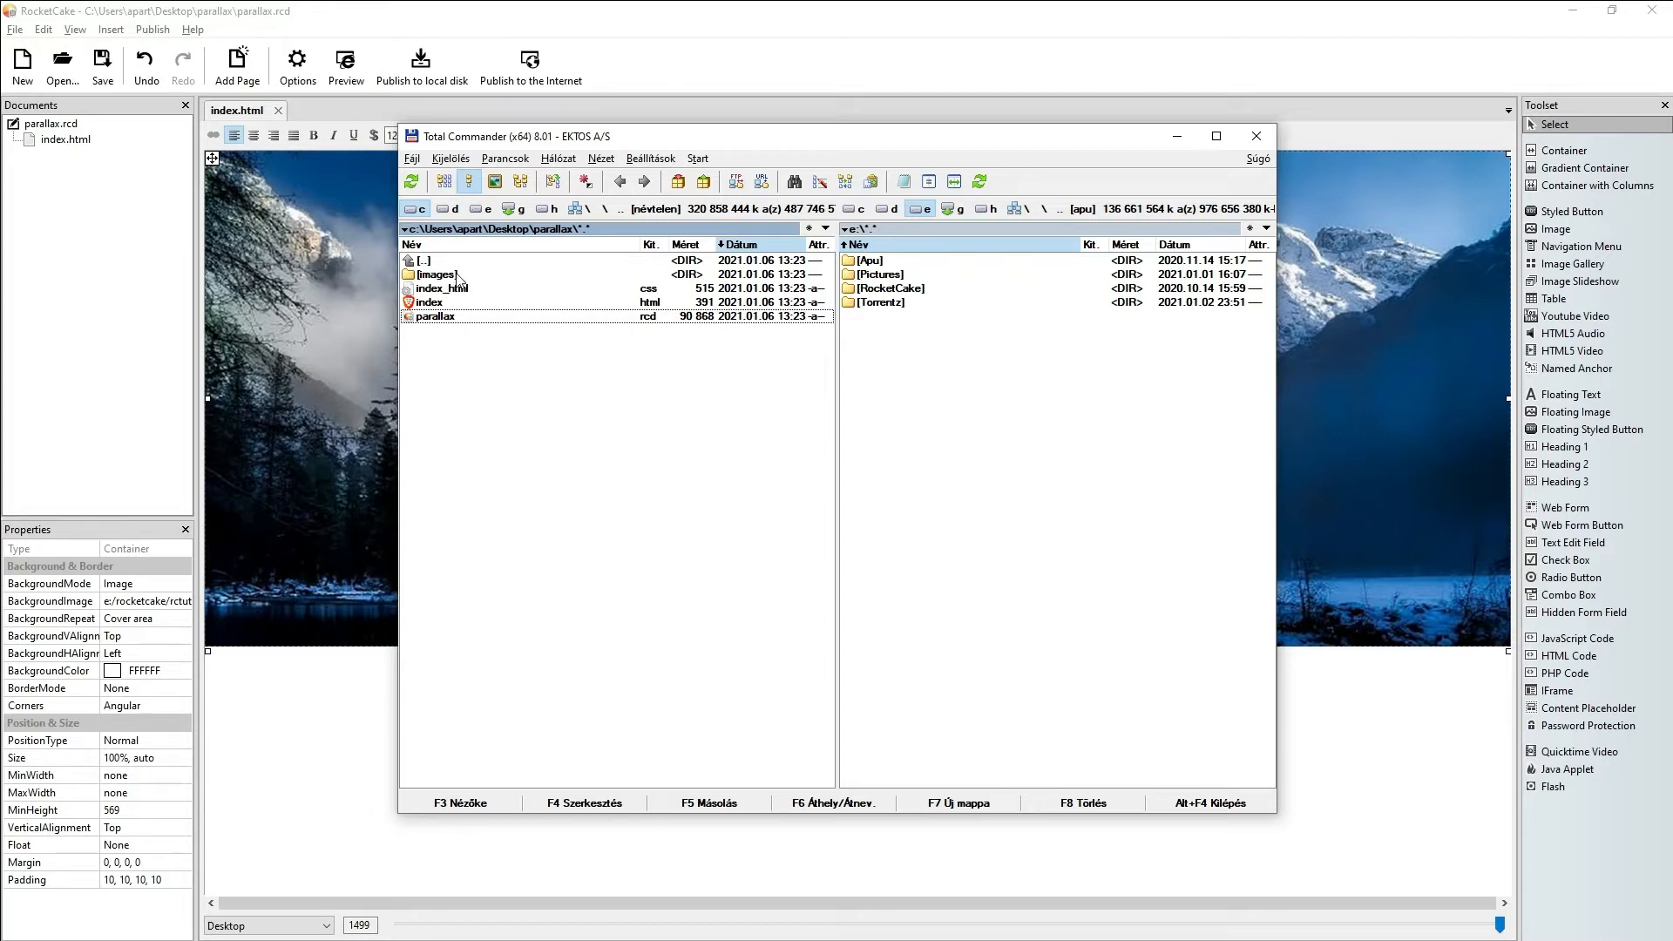
{"action": "double_click", "coordinate": [457, 277]}
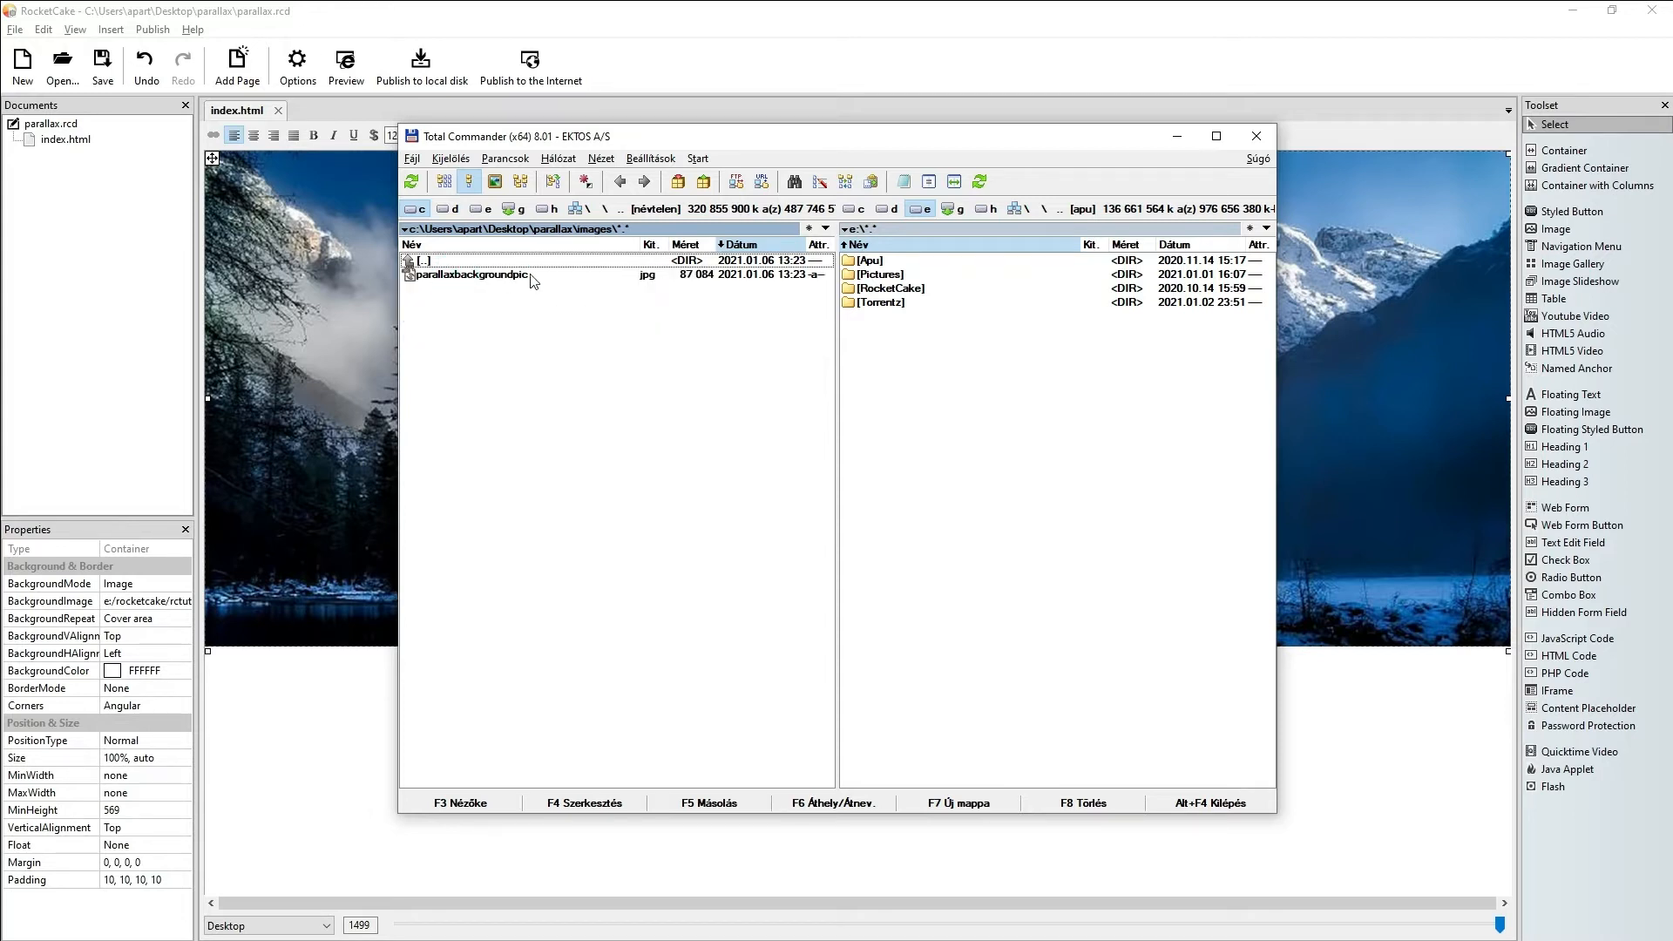
{"action": "double_click", "coordinate": [511, 261]}
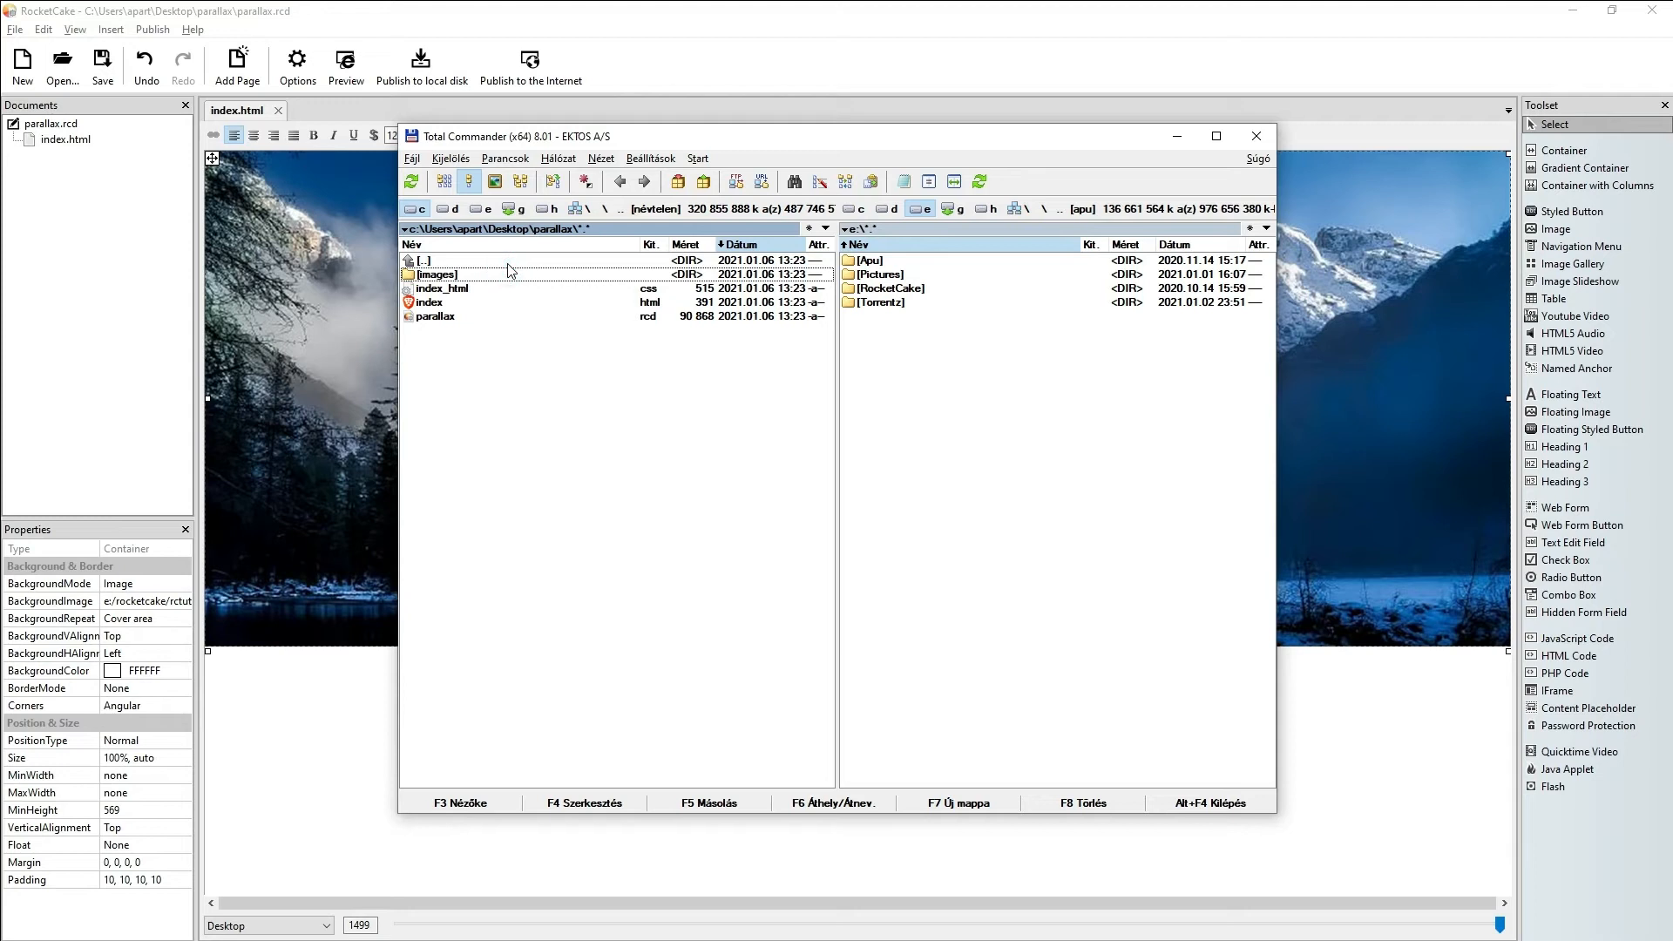
{"action": "left_click", "coordinate": [1176, 136]}
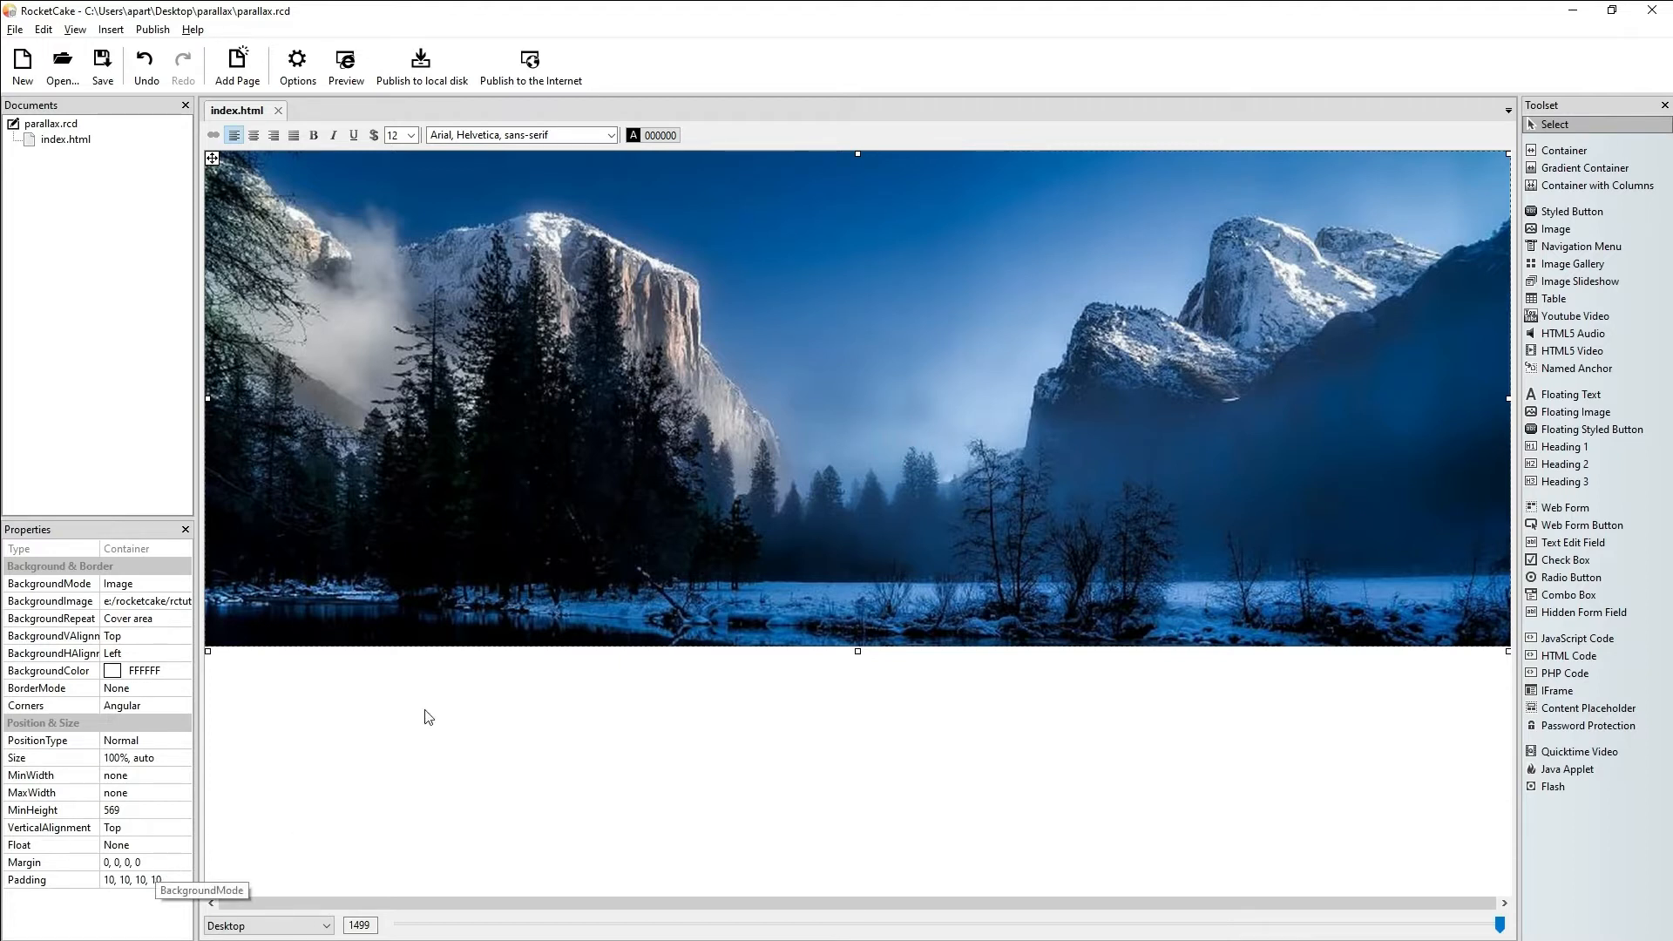
Step: Set the image container's padding to 0, 0, 0, 0
{"action": "left_click", "coordinate": [147, 880]}
{"action": "key", "text": "Home"}
{"action": "key", "text": "Delete"}
{"action": "key", "text": "Right"}
{"action": "key", "text": "Delete"}
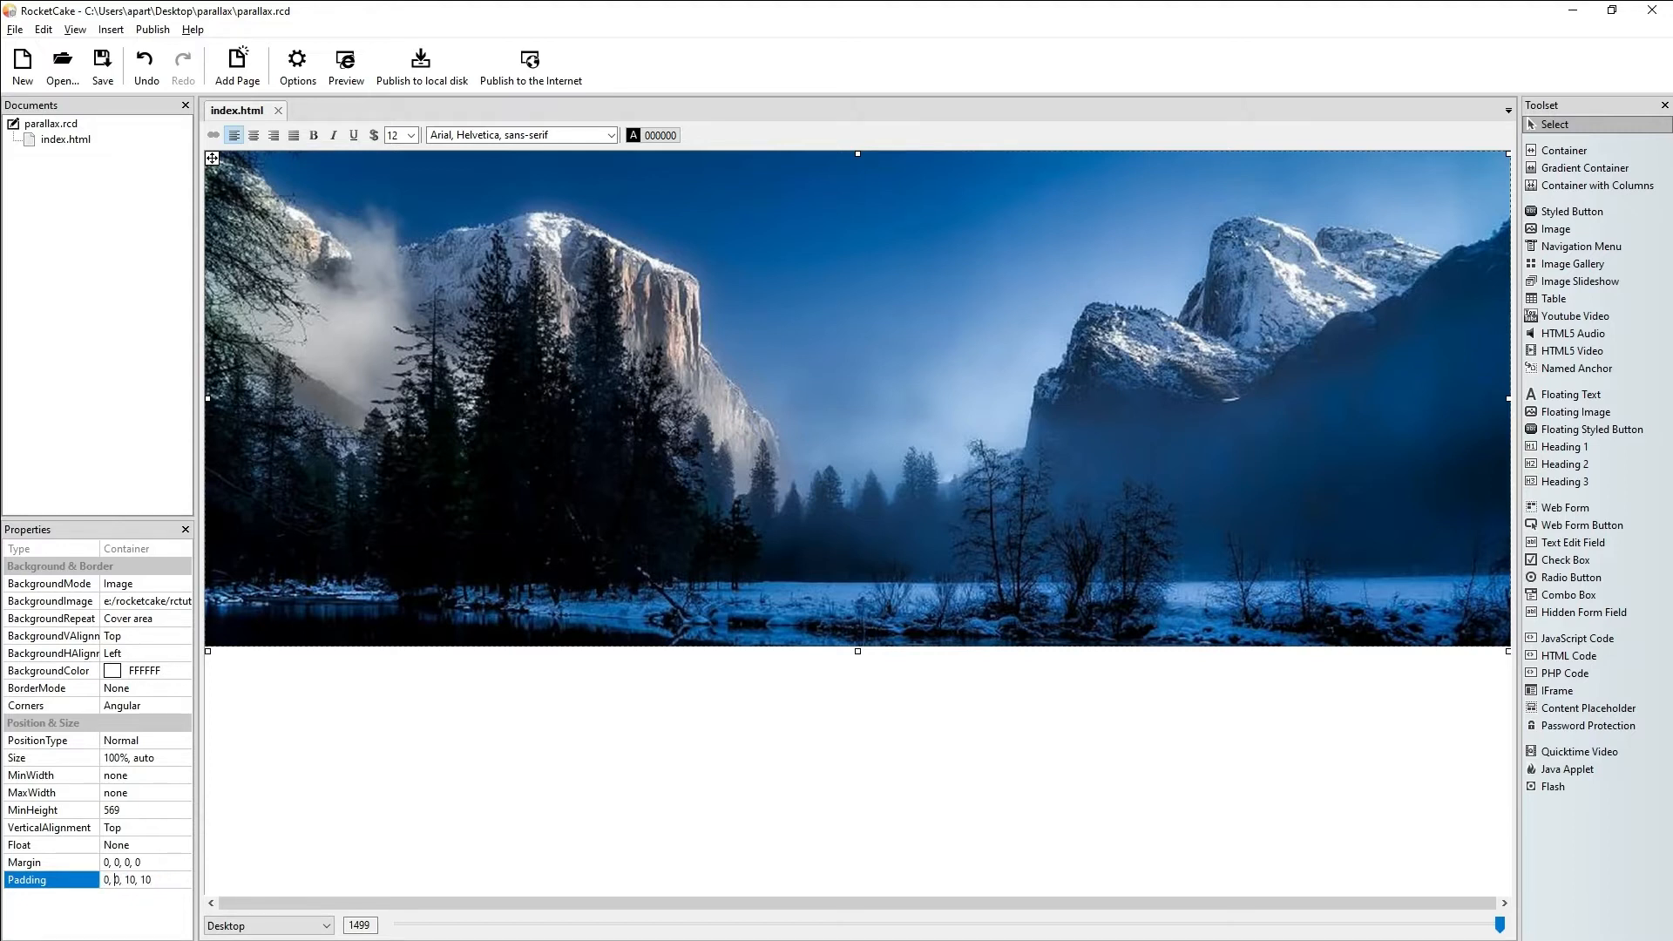
{"action": "key", "text": "Right"}
{"action": "key", "text": "Delete"}
{"action": "key", "text": "Delete"}
{"action": "key", "text": "Return"}
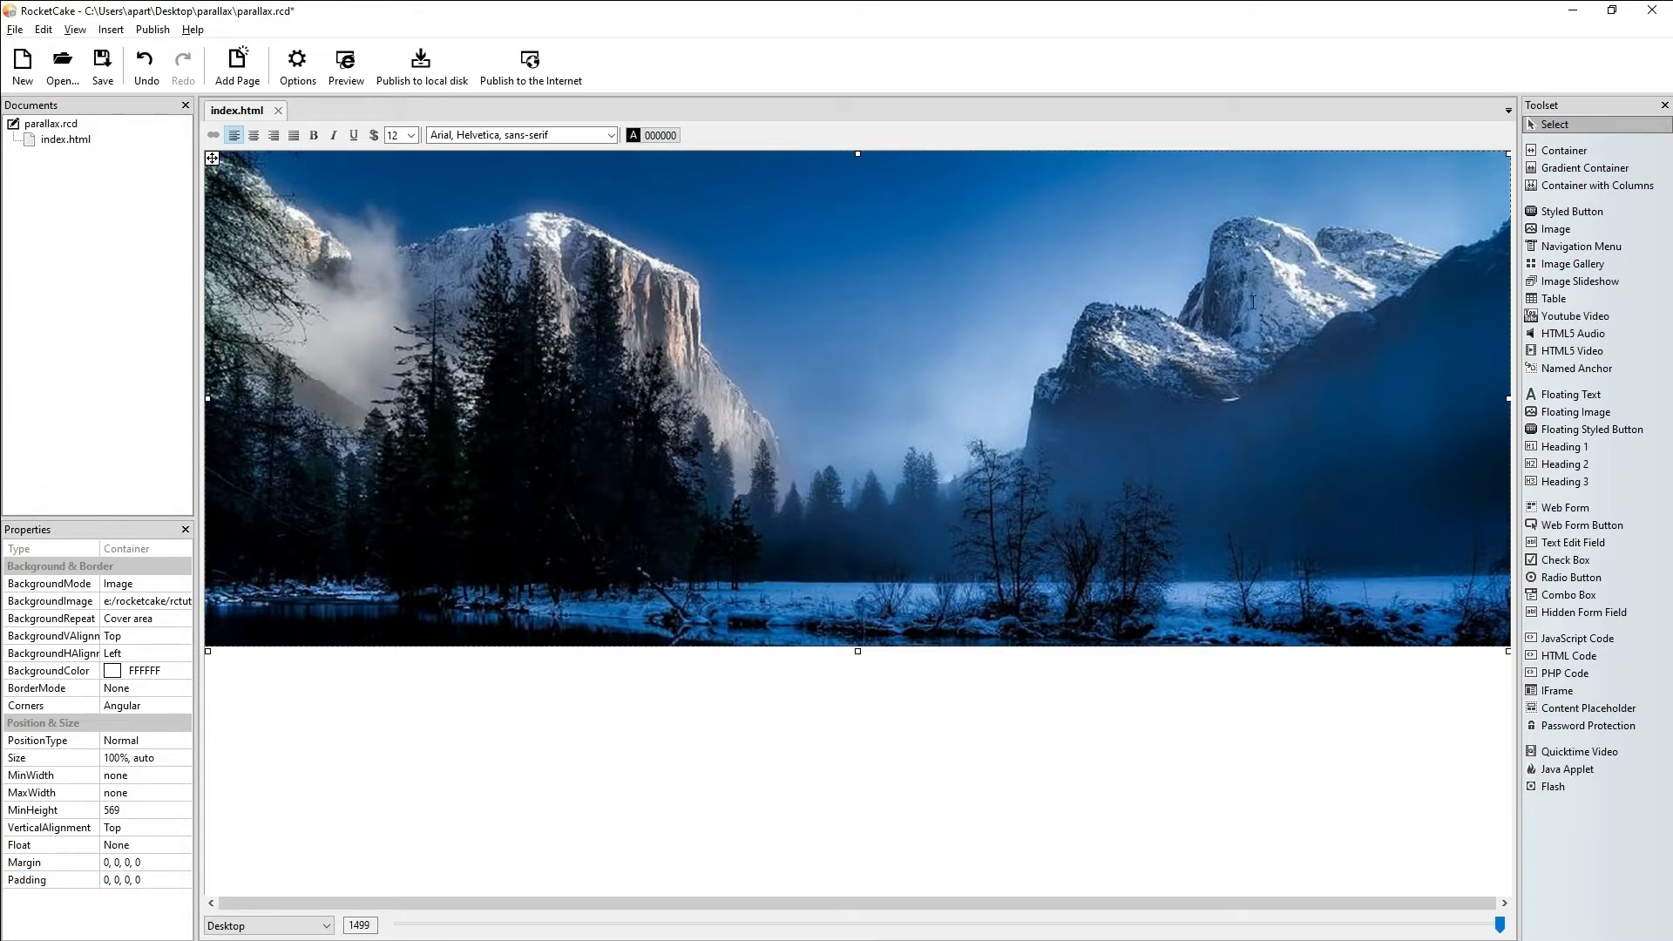
Step: Insert a new container inside the mountain image container and enlarge it to a minimum height of about 376
{"action": "left_click", "coordinate": [1586, 155]}
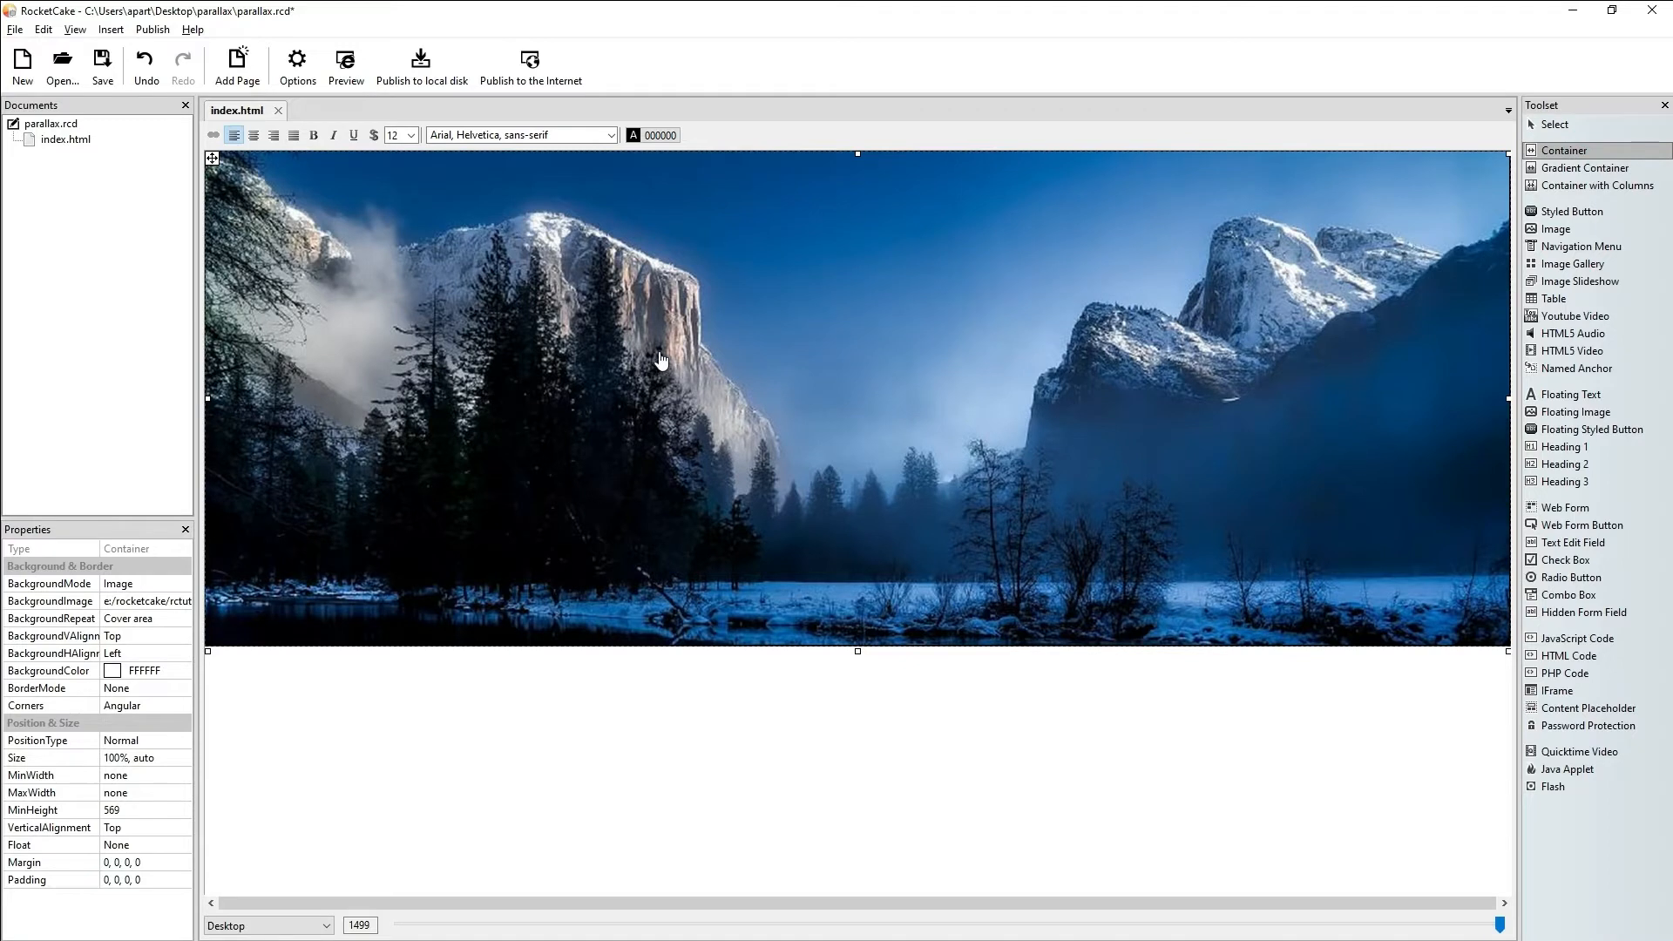
{"action": "left_click", "coordinate": [767, 349]}
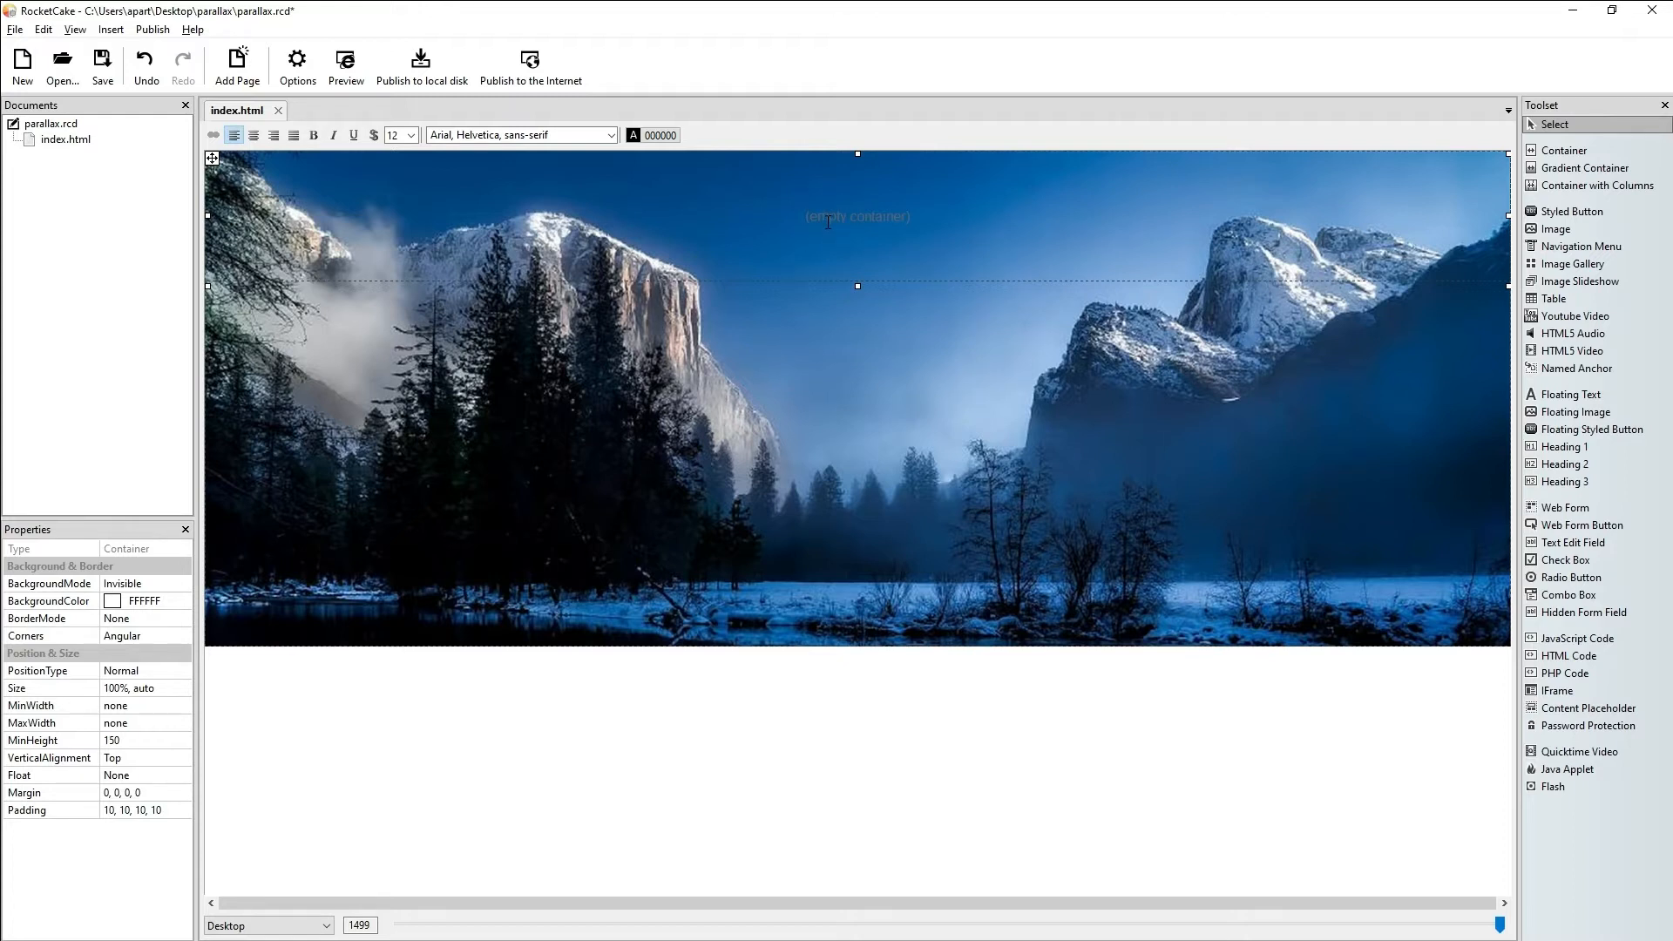
{"action": "left_click_drag", "start_coordinate": [859, 287], "coordinate": [858, 482]}
Step: Switch to Total Commander and copy the js folder from RocketCake\rctutorials\tutorials\parallax into the Desktop parallax folder
{"action": "key", "text": "alt+Tab"}
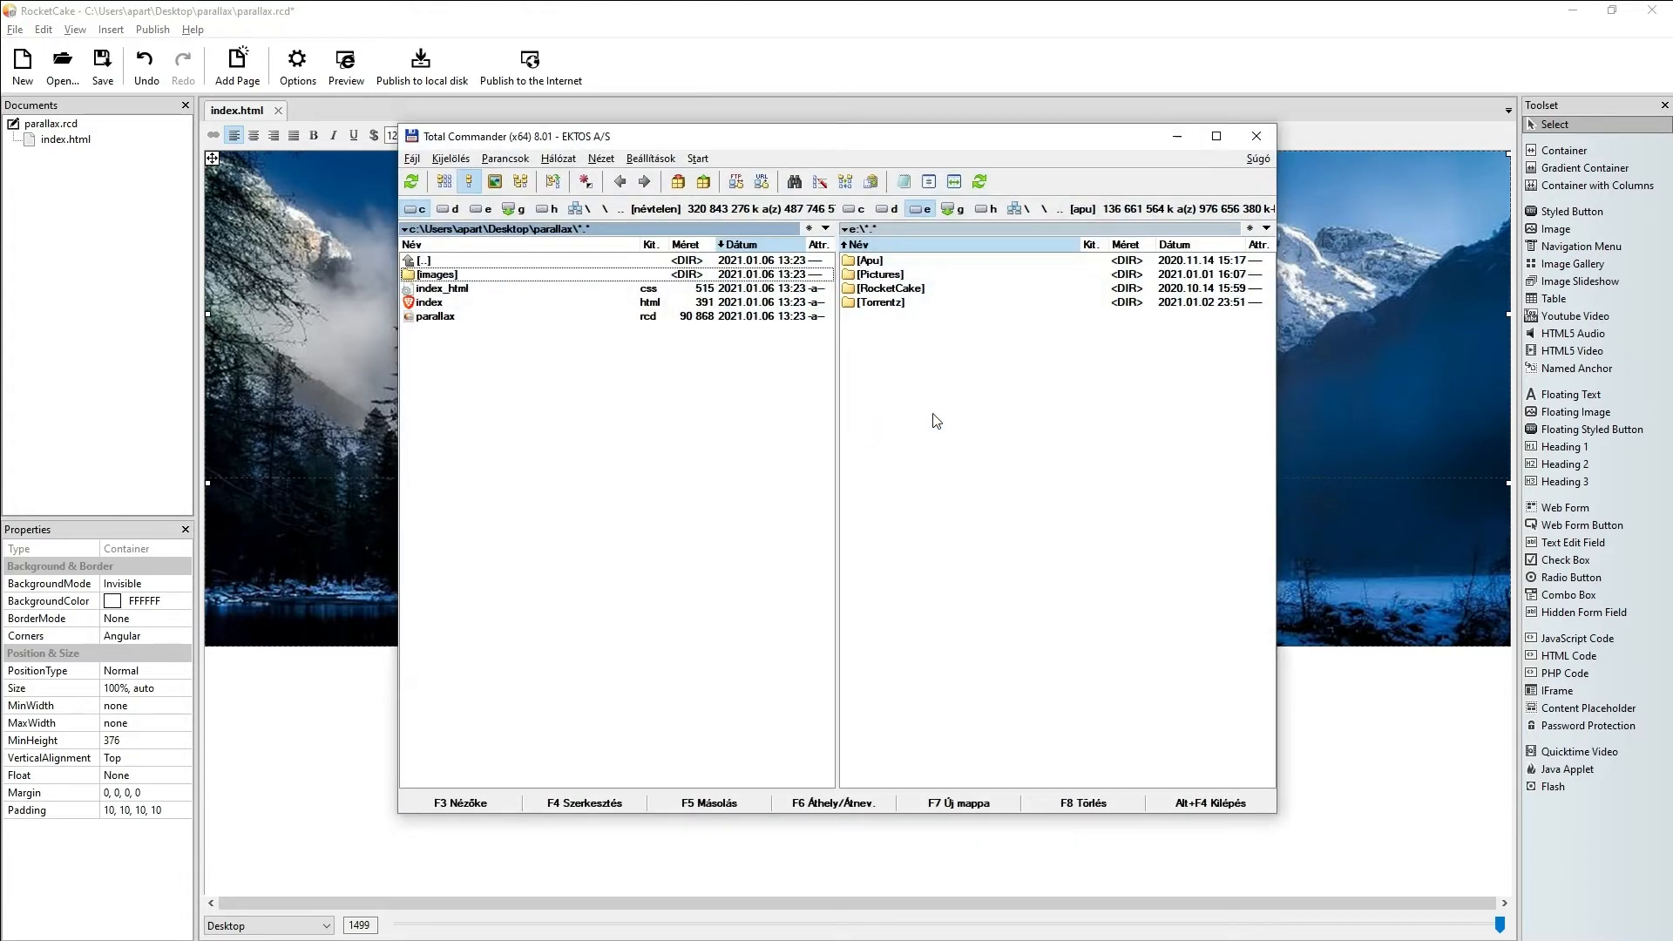
{"action": "key", "text": "Tab"}
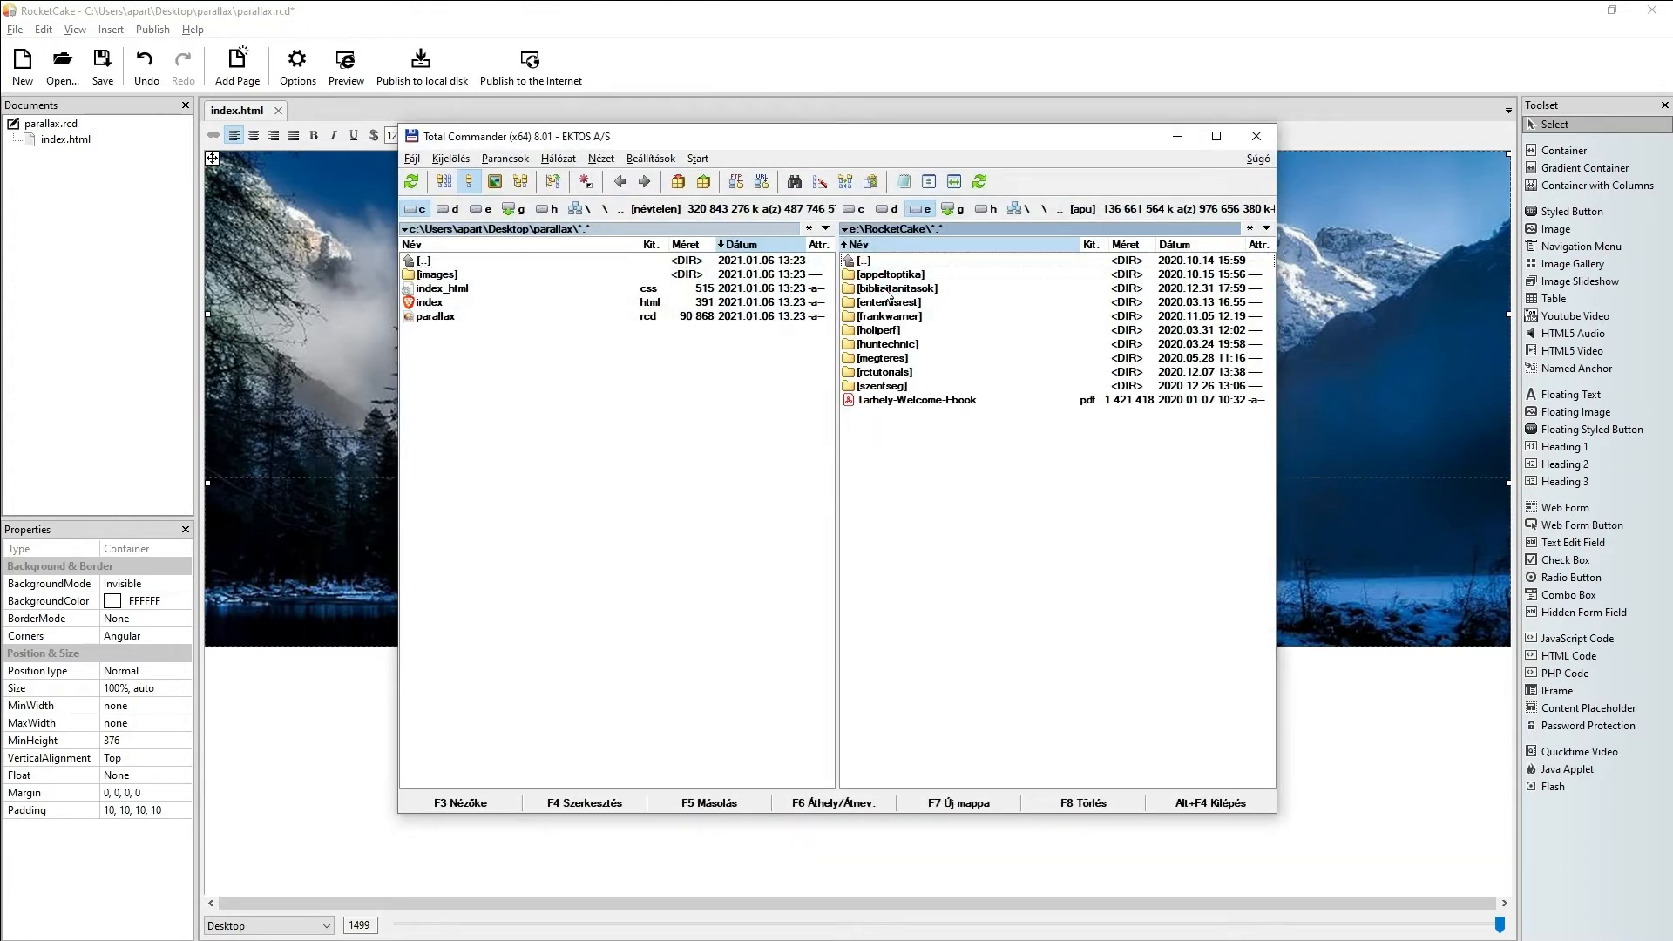
{"action": "double_click", "coordinate": [898, 375]}
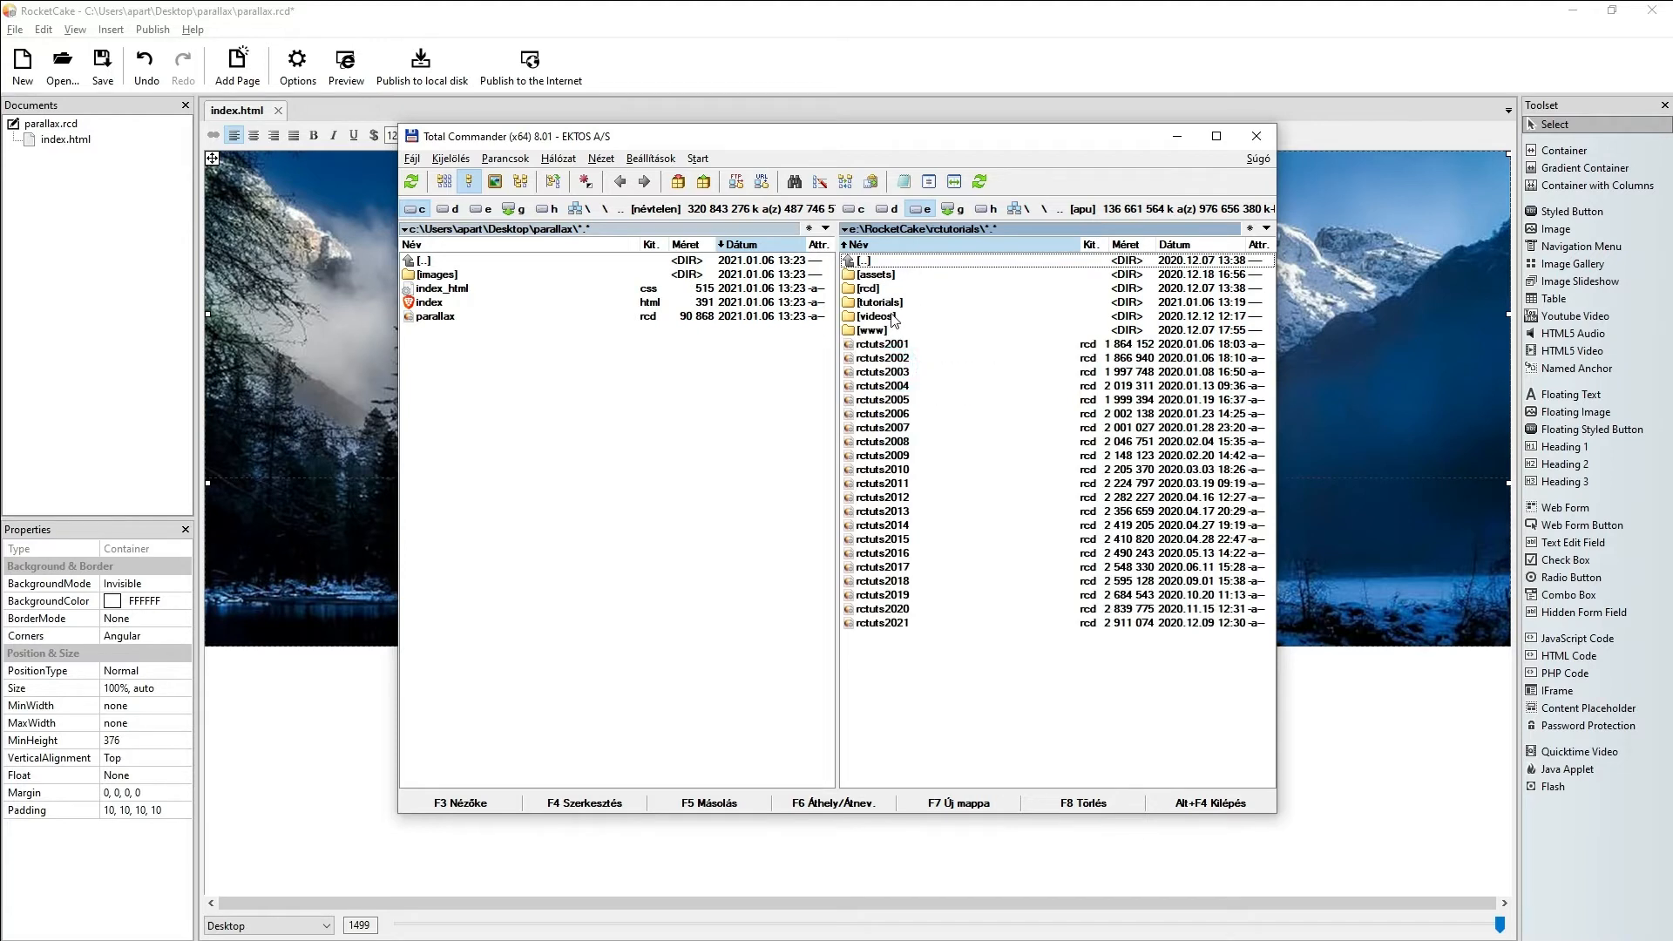
{"action": "double_click", "coordinate": [898, 303]}
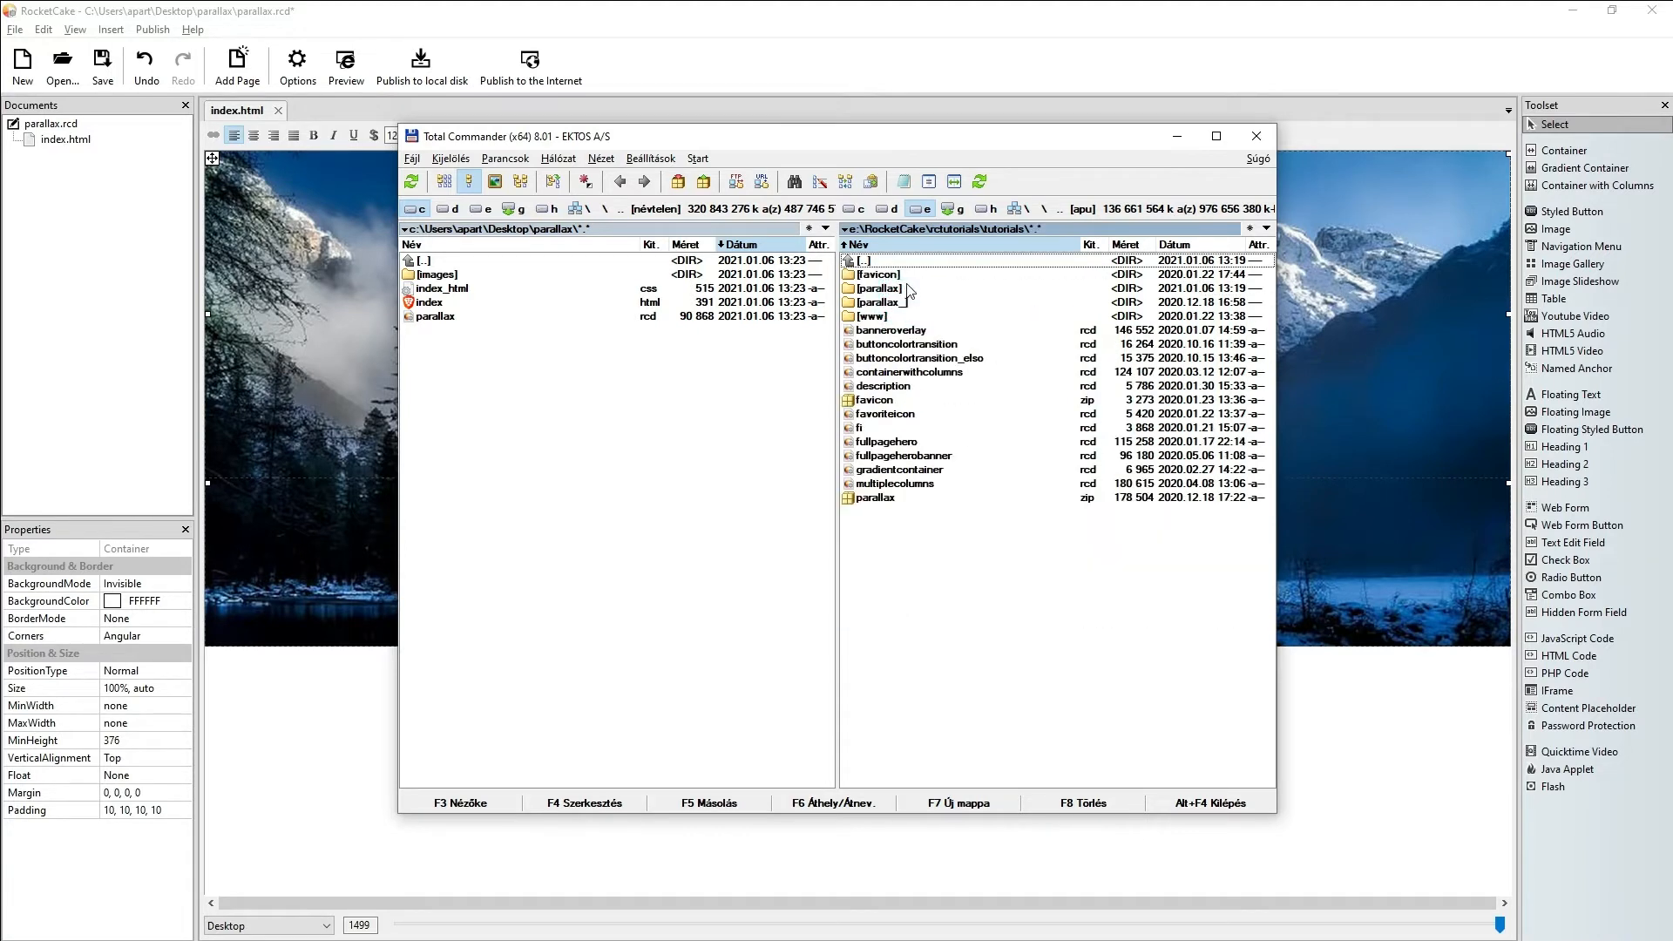
{"action": "double_click", "coordinate": [909, 290]}
{"action": "double_click", "coordinate": [887, 289]}
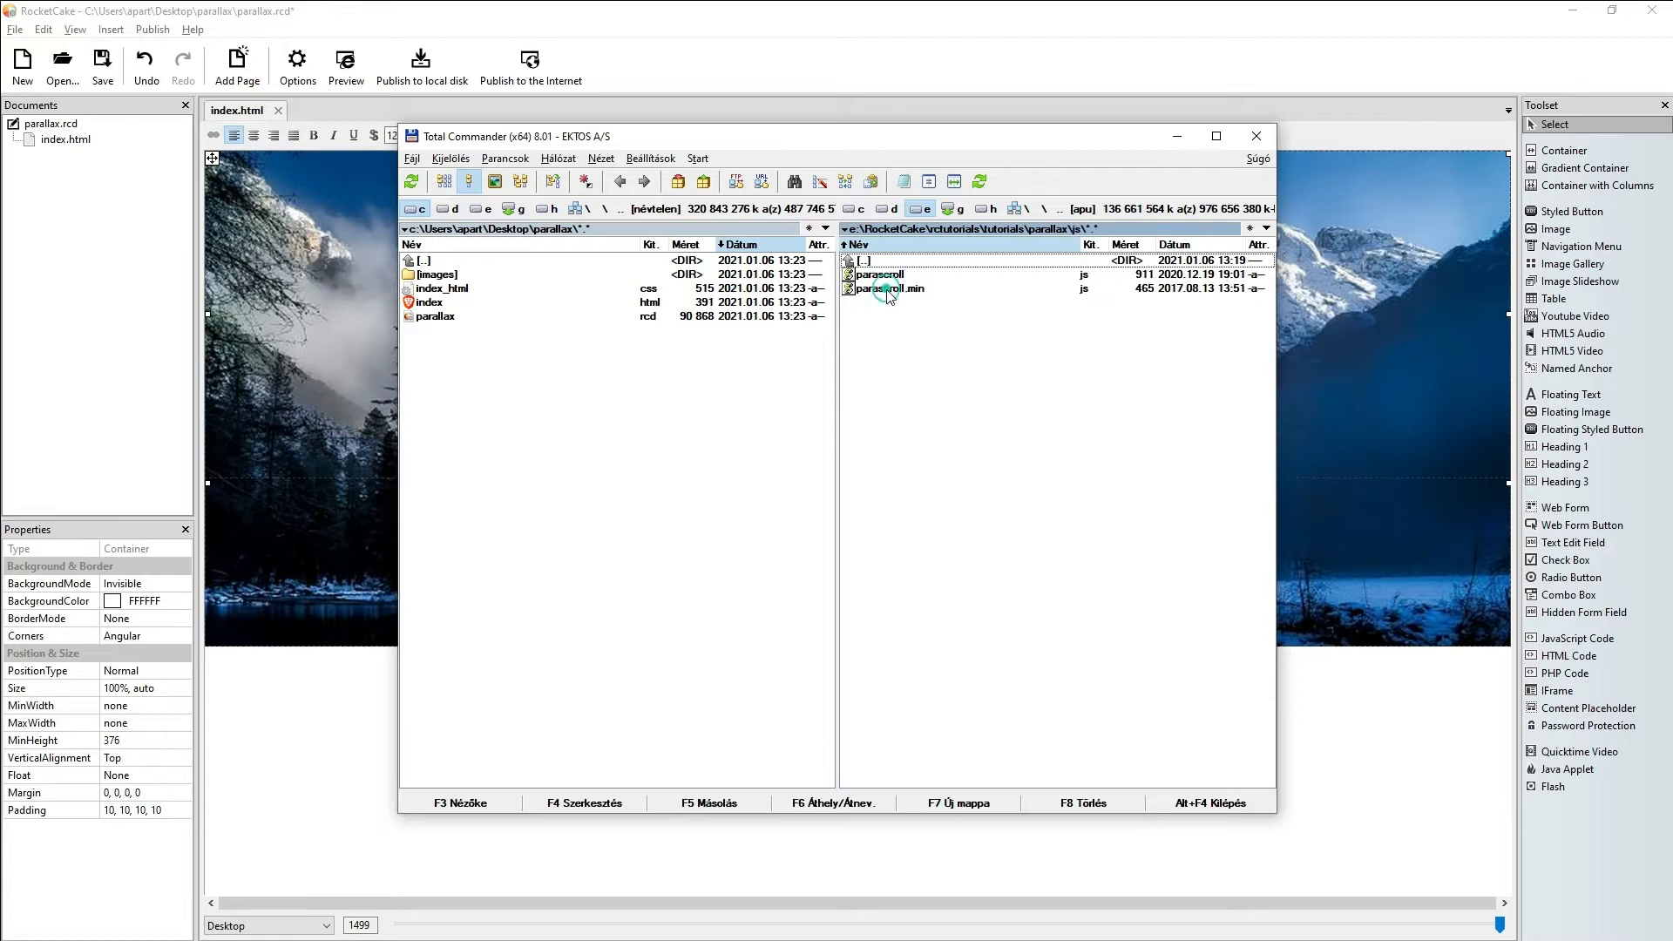
{"action": "double_click", "coordinate": [906, 261]}
{"action": "left_click", "coordinate": [709, 803]}
{"action": "left_click", "coordinate": [732, 519]}
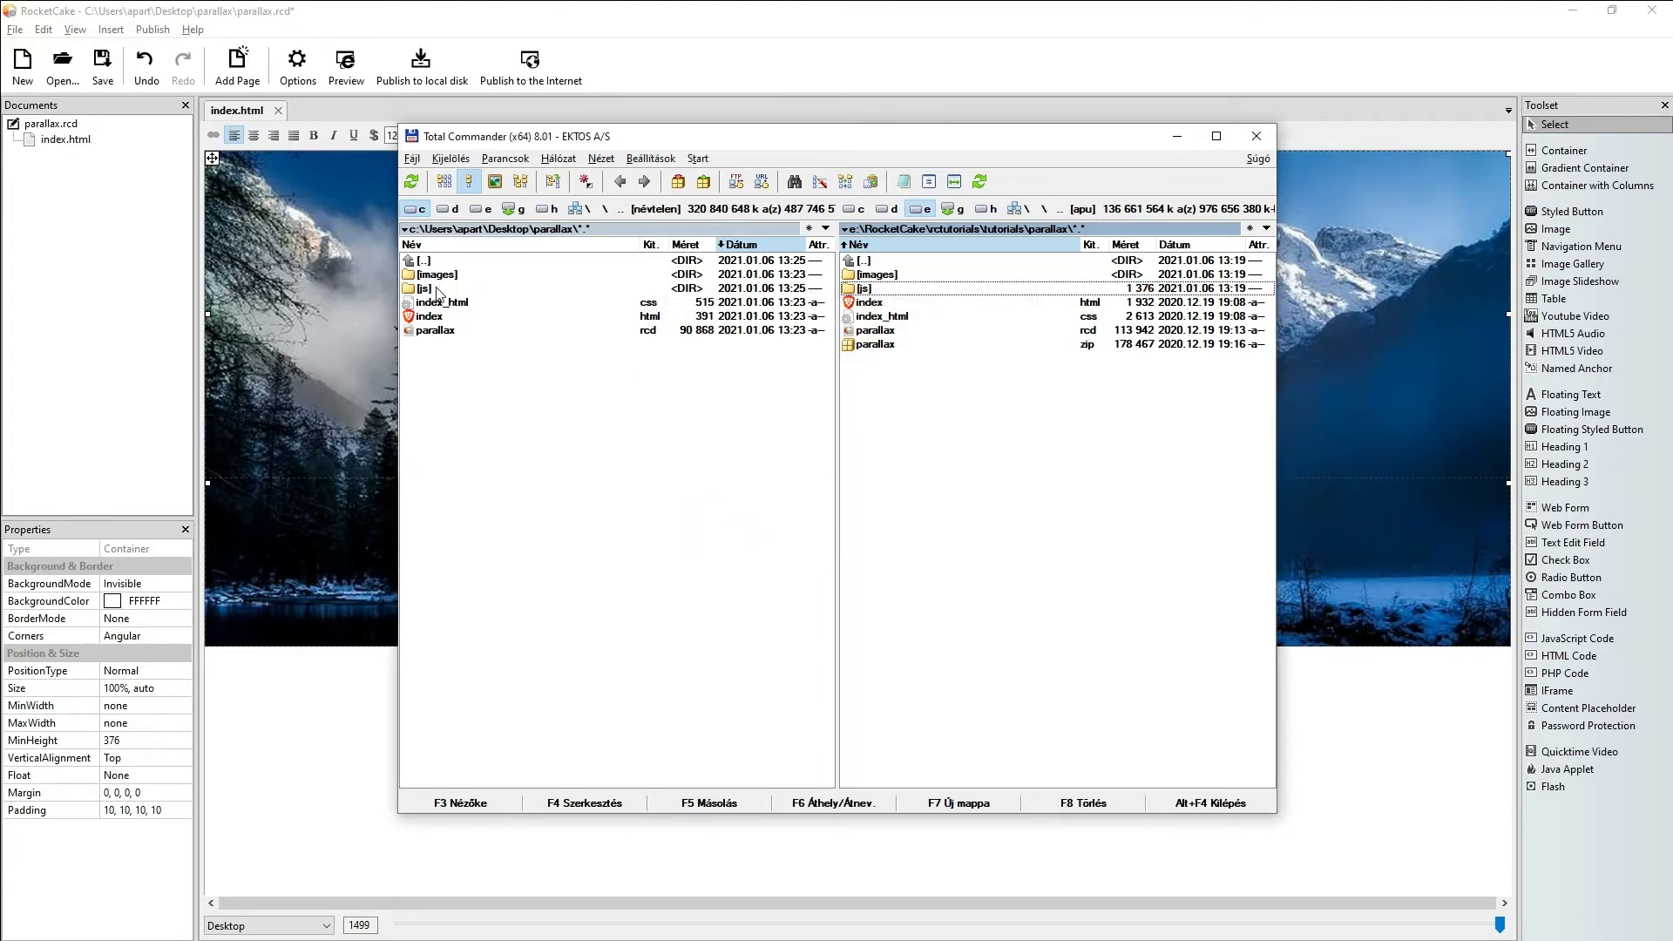
Step: Examine the code of the parascroll script in the copied js folder, then close it
{"action": "double_click", "coordinate": [439, 291]}
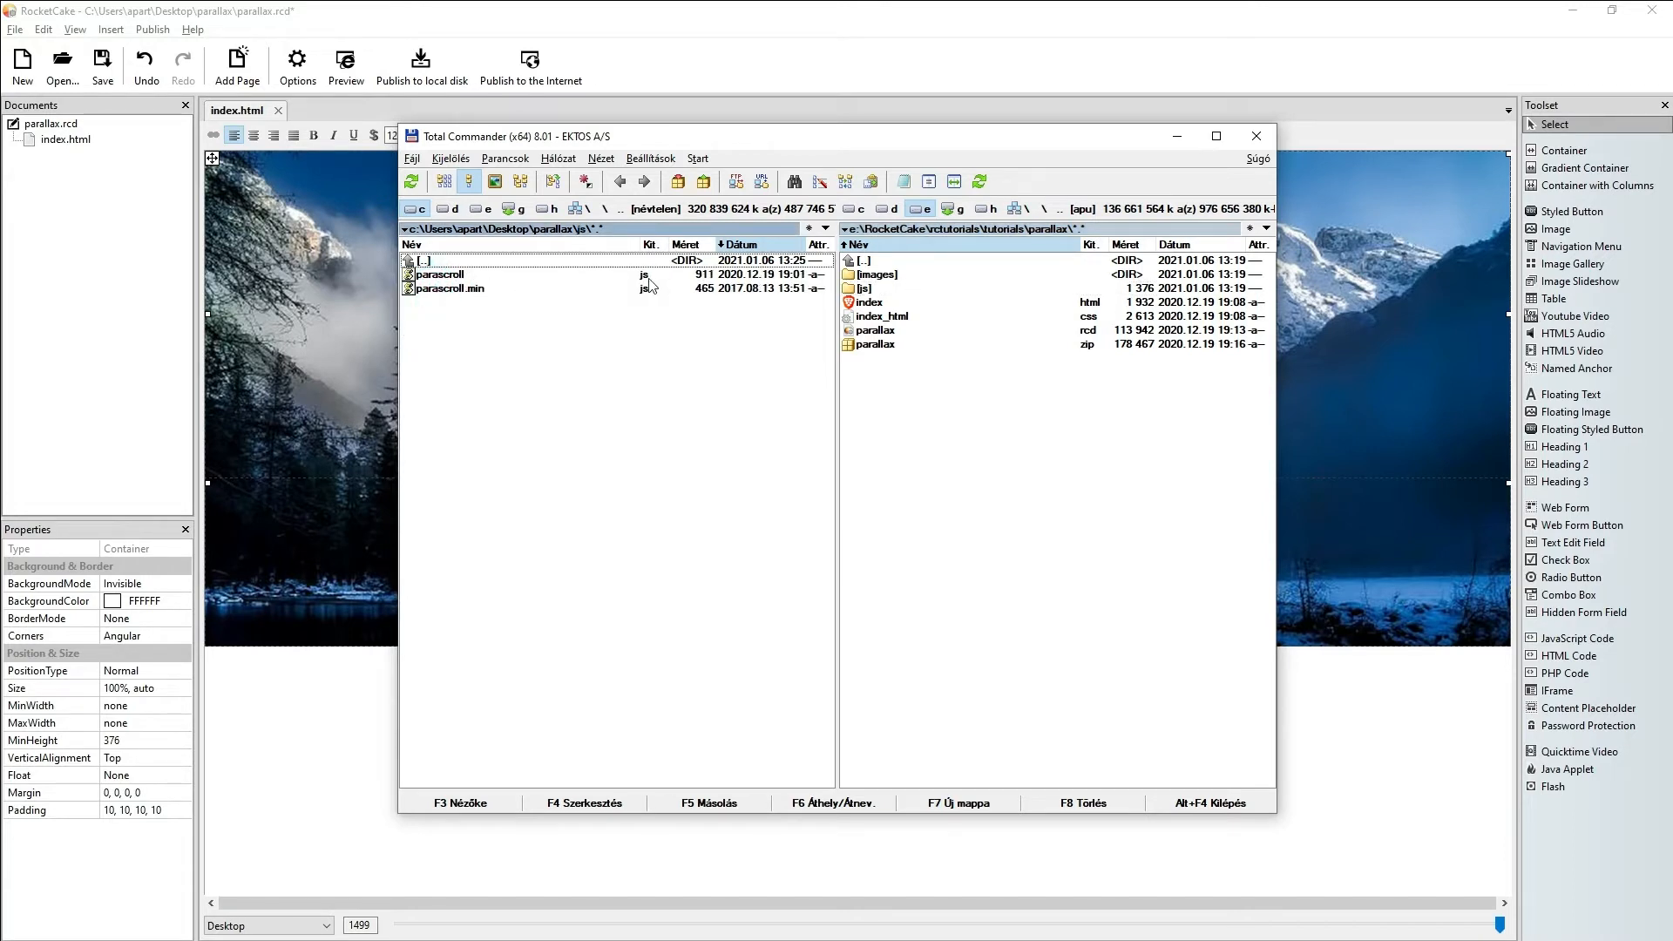
{"action": "left_click", "coordinate": [485, 278]}
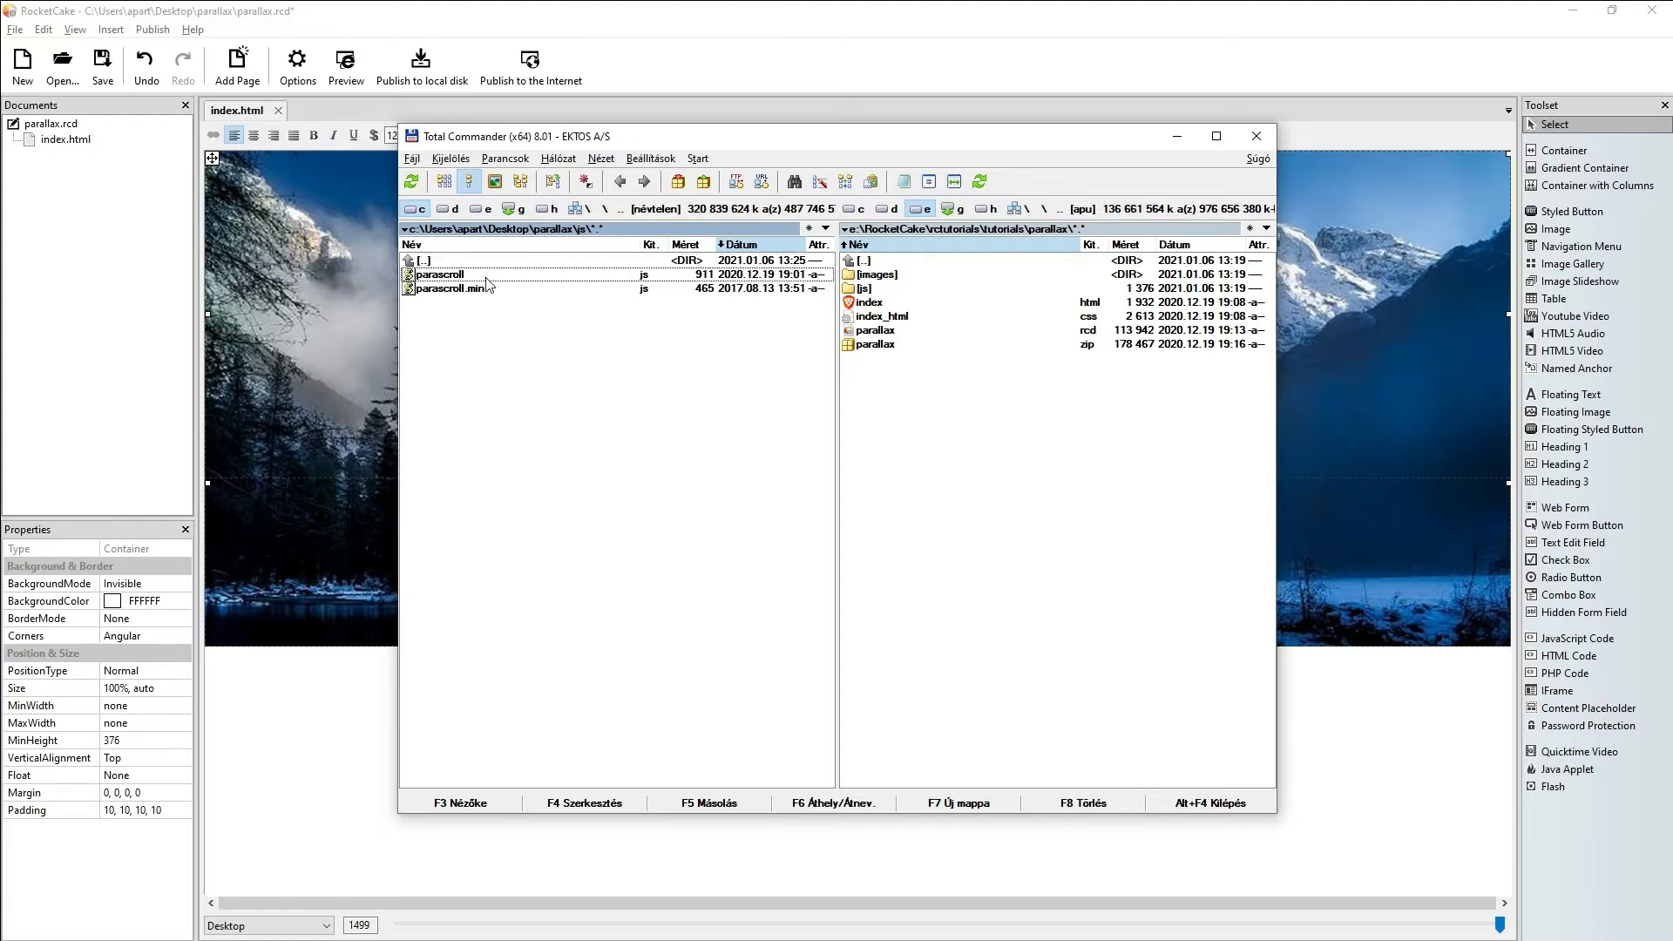
{"action": "left_click", "coordinate": [567, 802]}
{"action": "scroll", "coordinate": [435, 332], "scroll_direction": "down", "scroll_amount": 2}
{"action": "scroll", "coordinate": [434, 332], "scroll_direction": "up", "scroll_amount": 2}
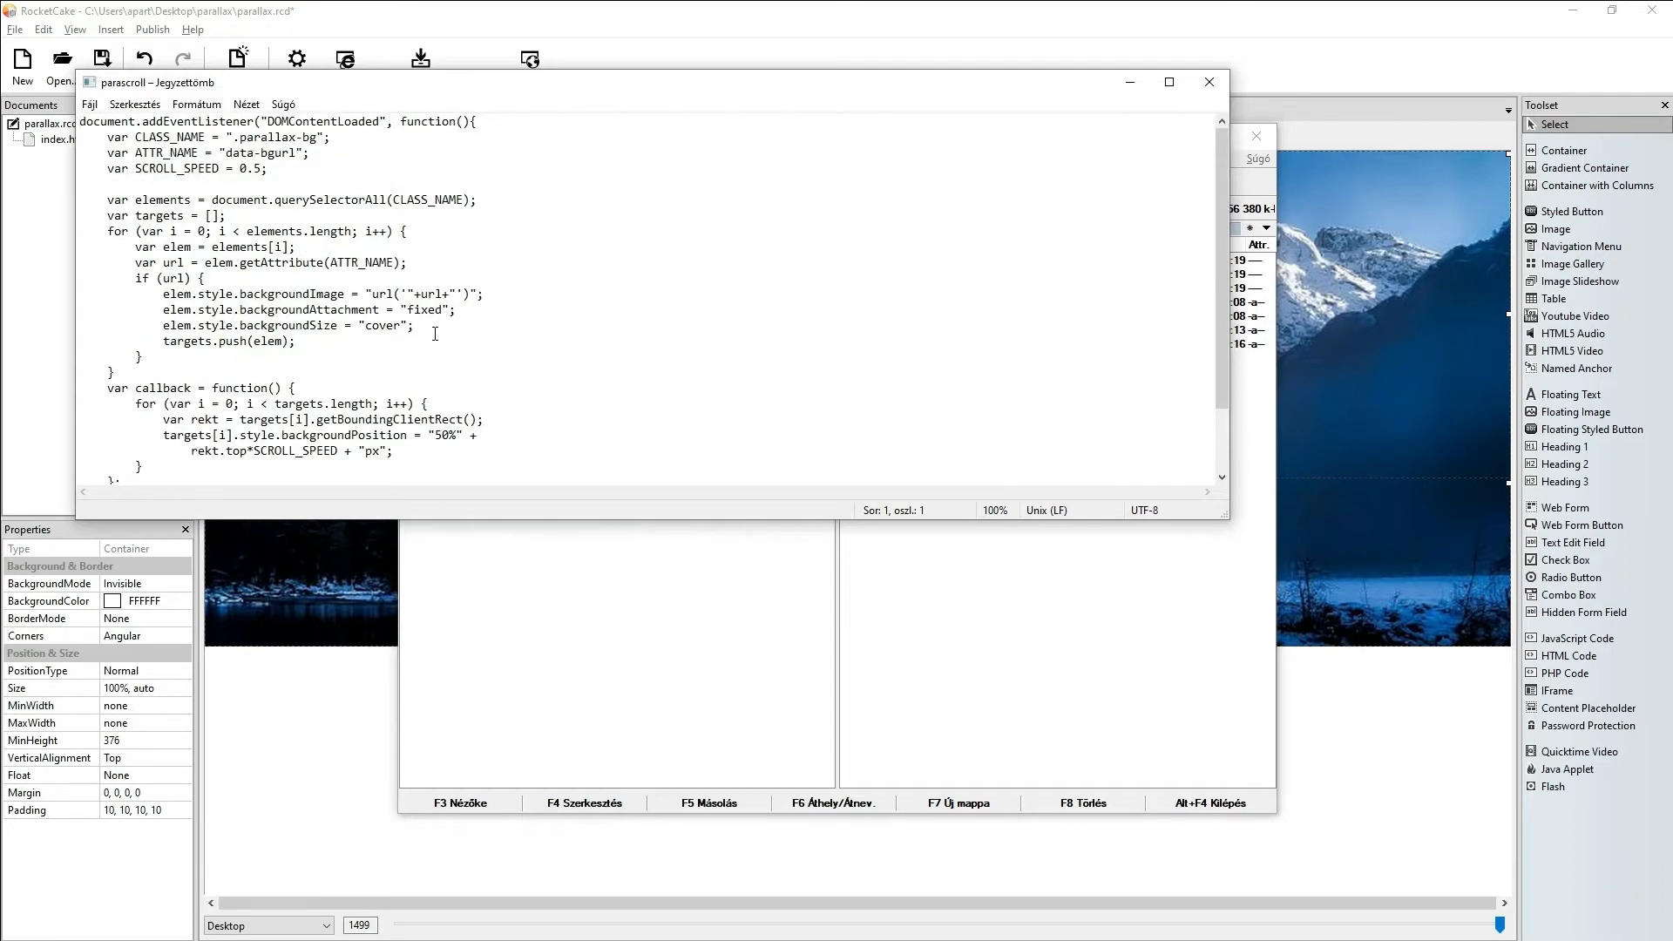
{"action": "left_click", "coordinate": [1207, 82]}
Step: Examine the code of parascroll.min, close it, and return to RocketCake from the project's parallax folder
{"action": "left_click", "coordinate": [483, 294]}
{"action": "left_click", "coordinate": [610, 803]}
{"action": "scroll", "coordinate": [659, 369], "scroll_direction": "right", "scroll_amount": 2}
{"action": "scroll", "coordinate": [649, 375], "scroll_direction": "left", "scroll_amount": 1}
{"action": "scroll", "coordinate": [493, 485], "scroll_direction": "right", "scroll_amount": 1}
{"action": "left_click_drag", "start_coordinate": [478, 496], "coordinate": [1211, 96]}
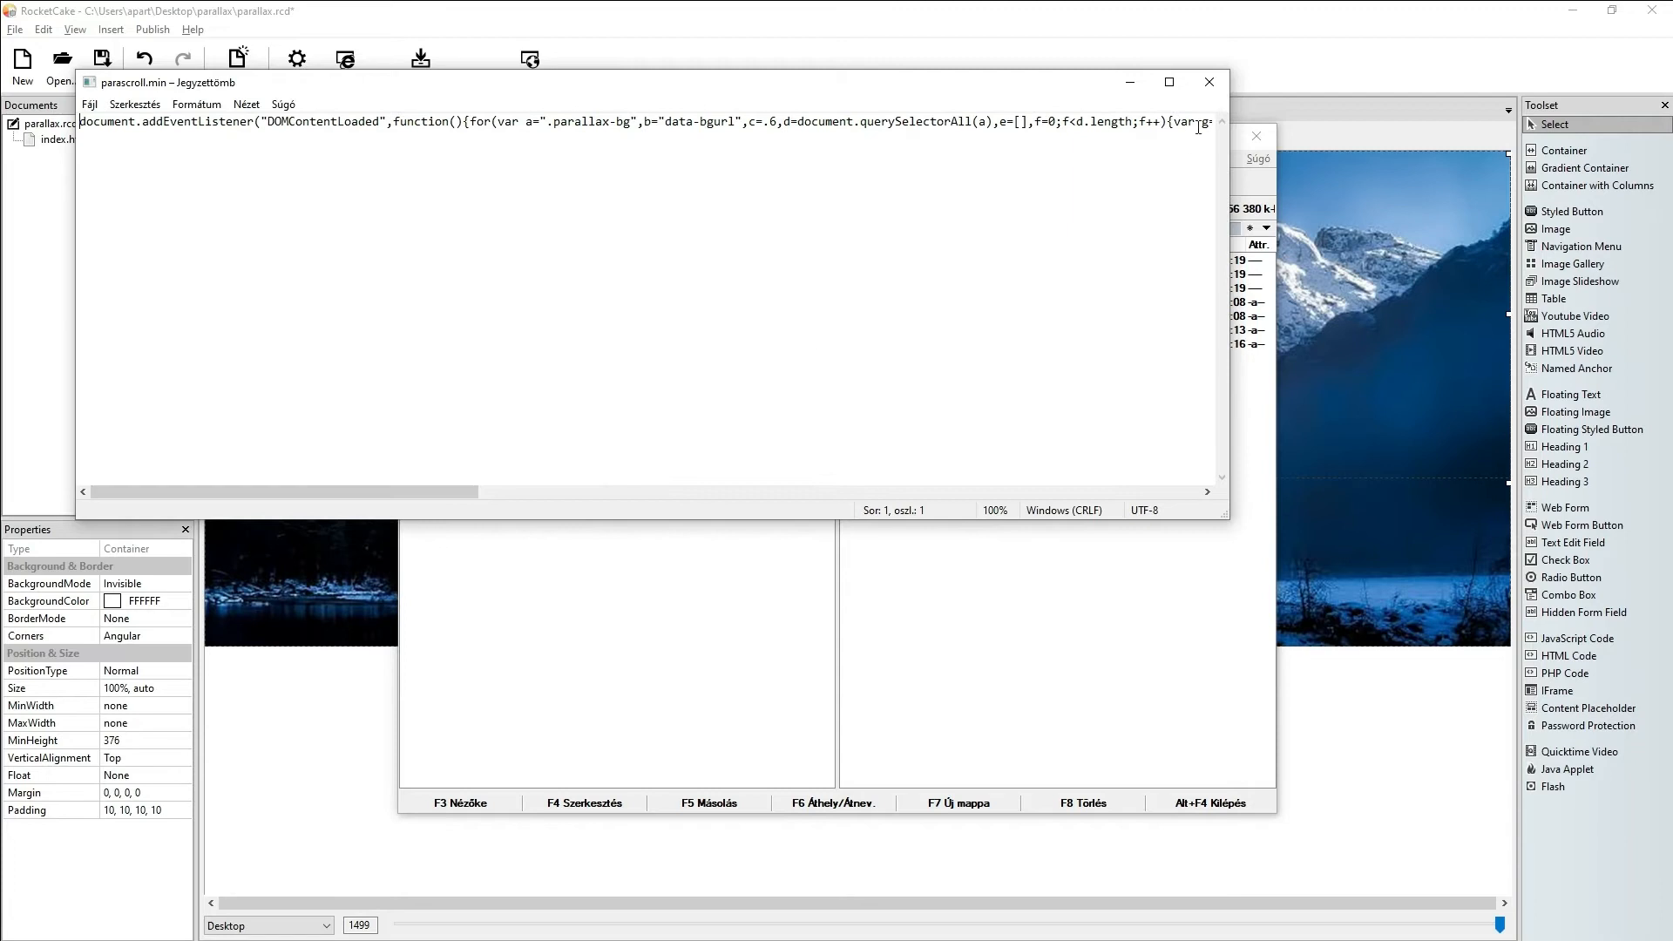
{"action": "left_click", "coordinate": [1210, 84]}
{"action": "double_click", "coordinate": [442, 263]}
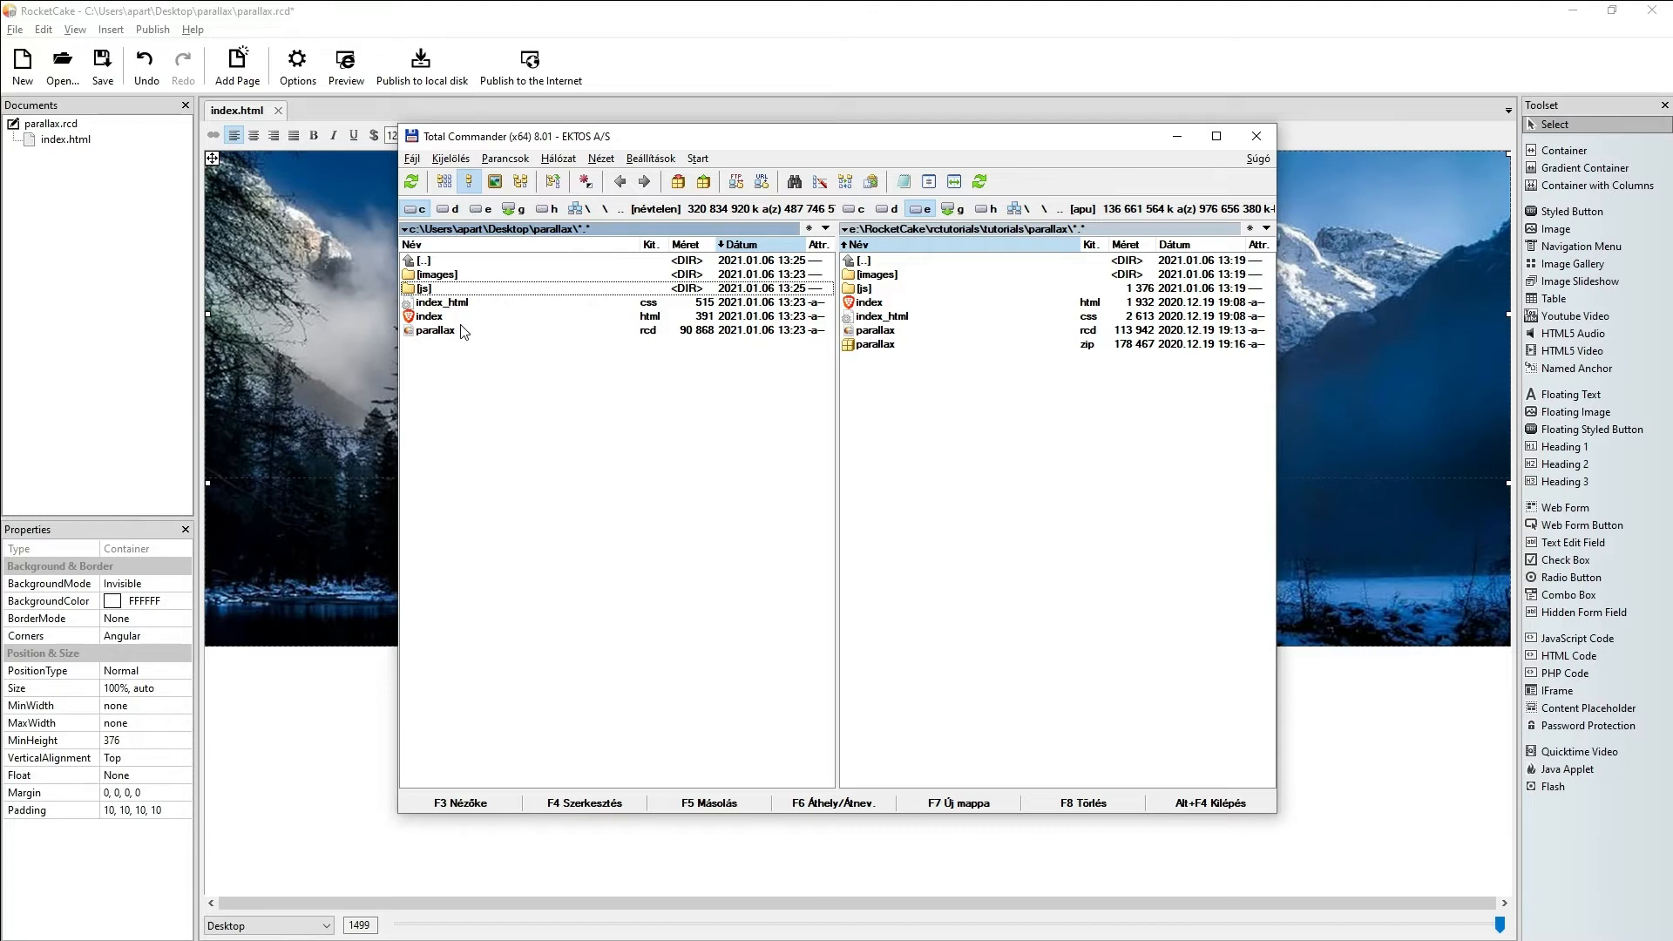
{"action": "left_click", "coordinate": [1171, 137]}
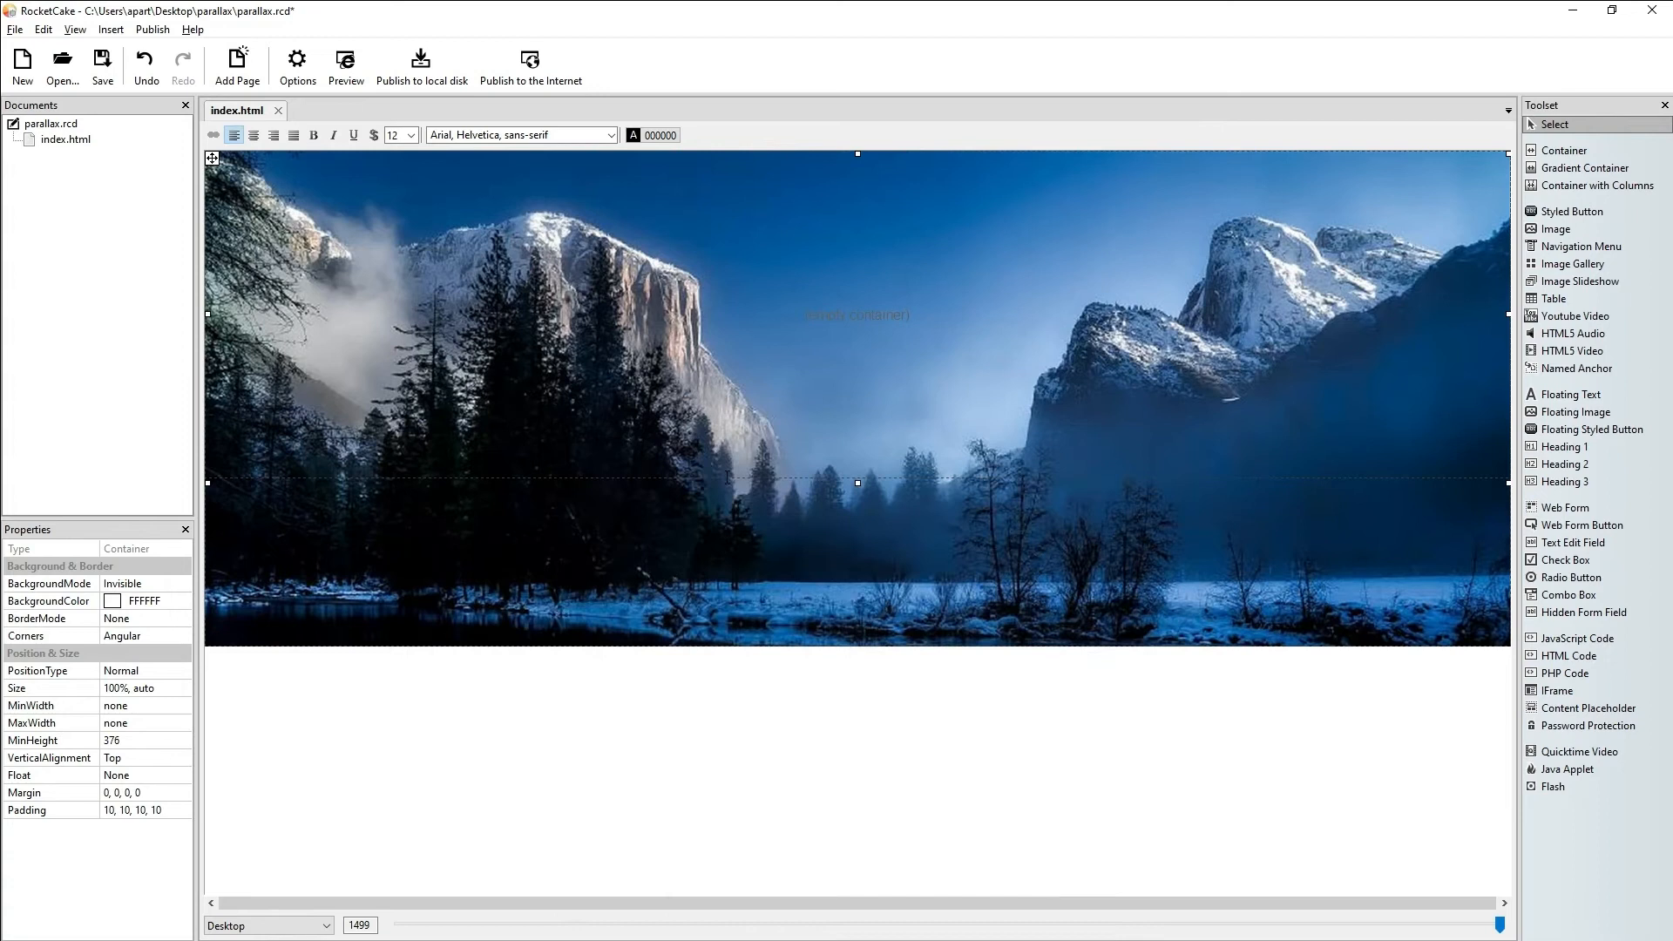
Step: Add script tags for js/parascroll.min.js and js/parascroll.js to the index.html header code and save the document
{"action": "left_click", "coordinate": [65, 140]}
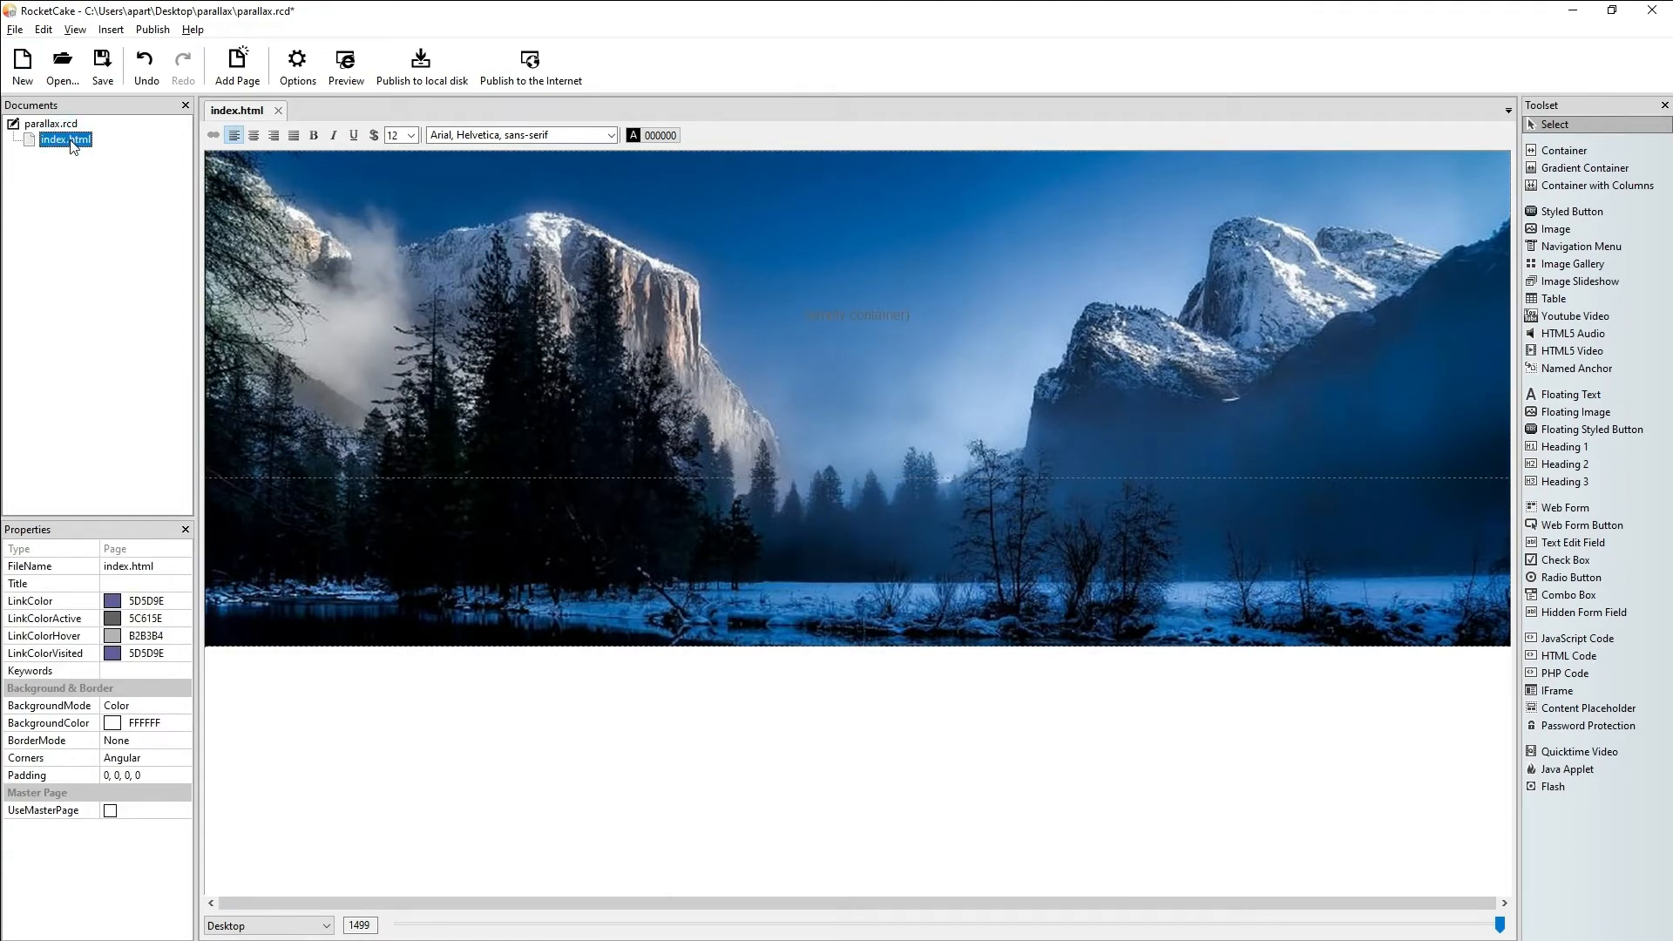
{"action": "right_click", "coordinate": [73, 145]}
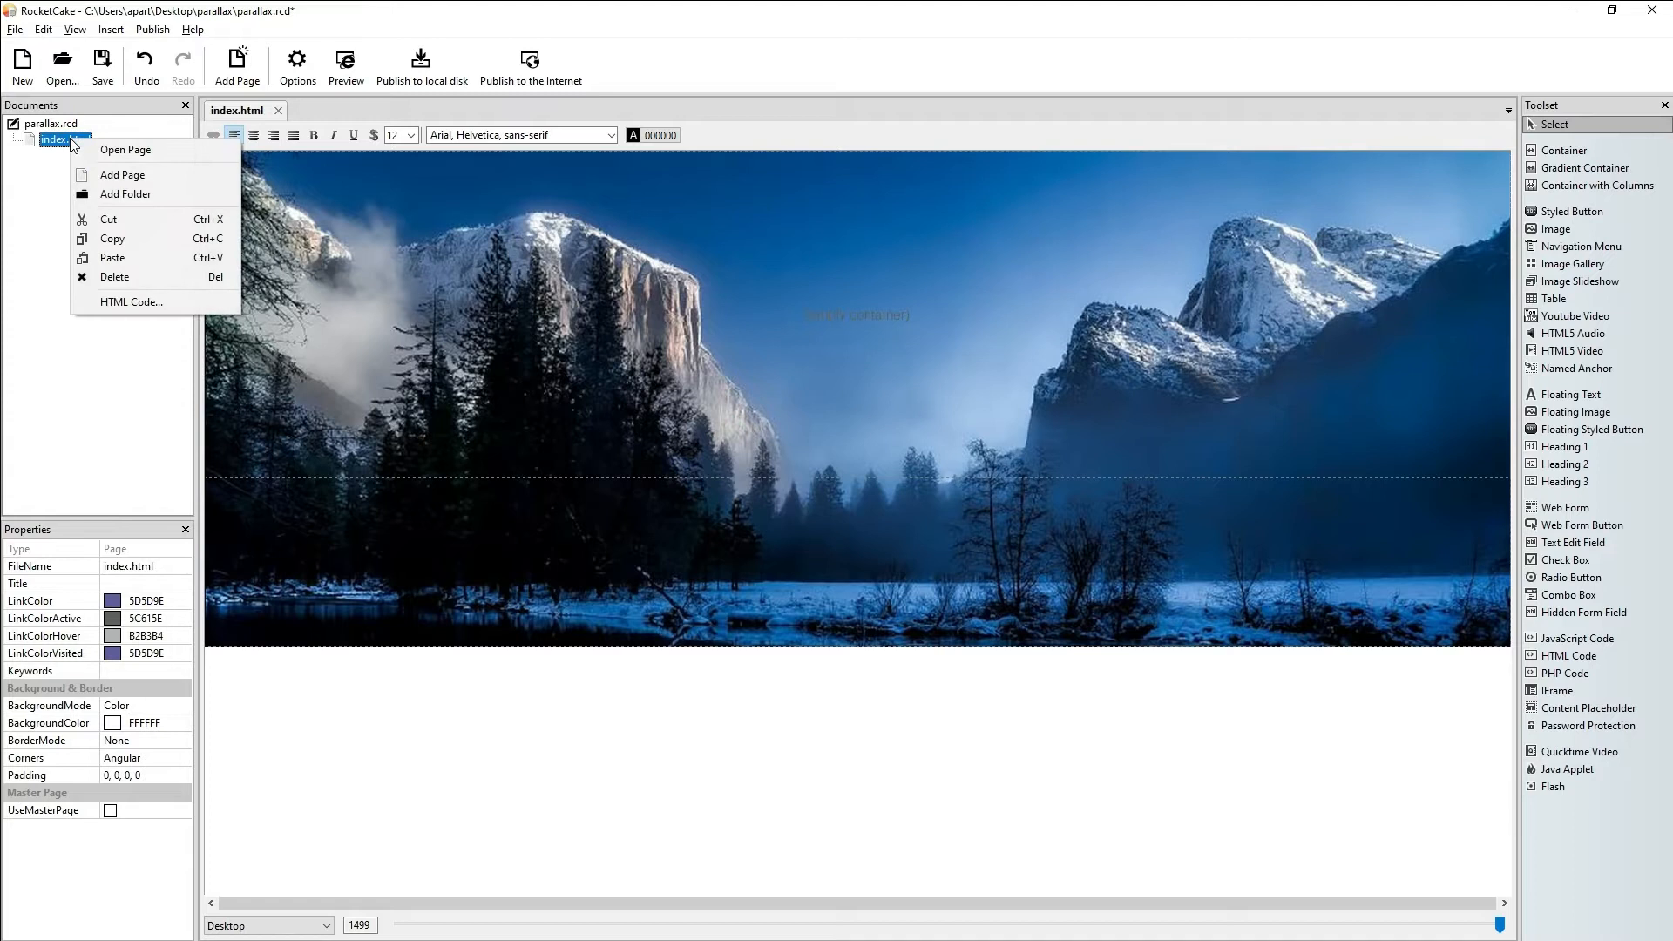
{"action": "left_click", "coordinate": [181, 302]}
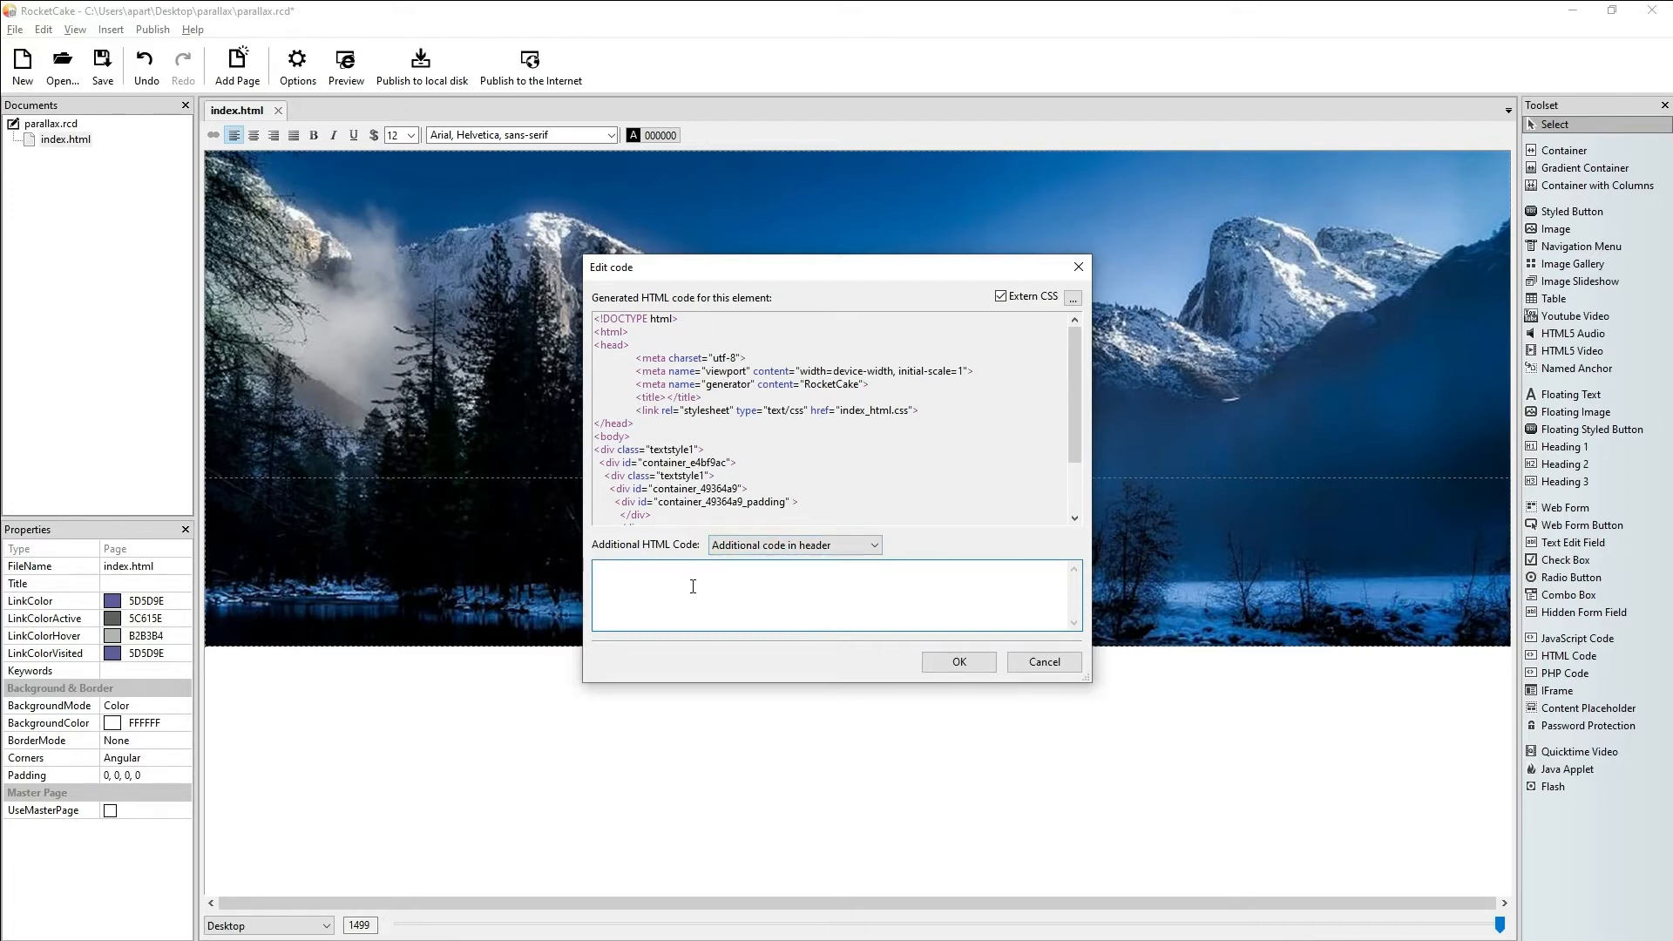
{"action": "type", "text": "<script src=\"js/parascroll.min.js\"></script> <script src=\"js/parascroll.js\"></script>"}
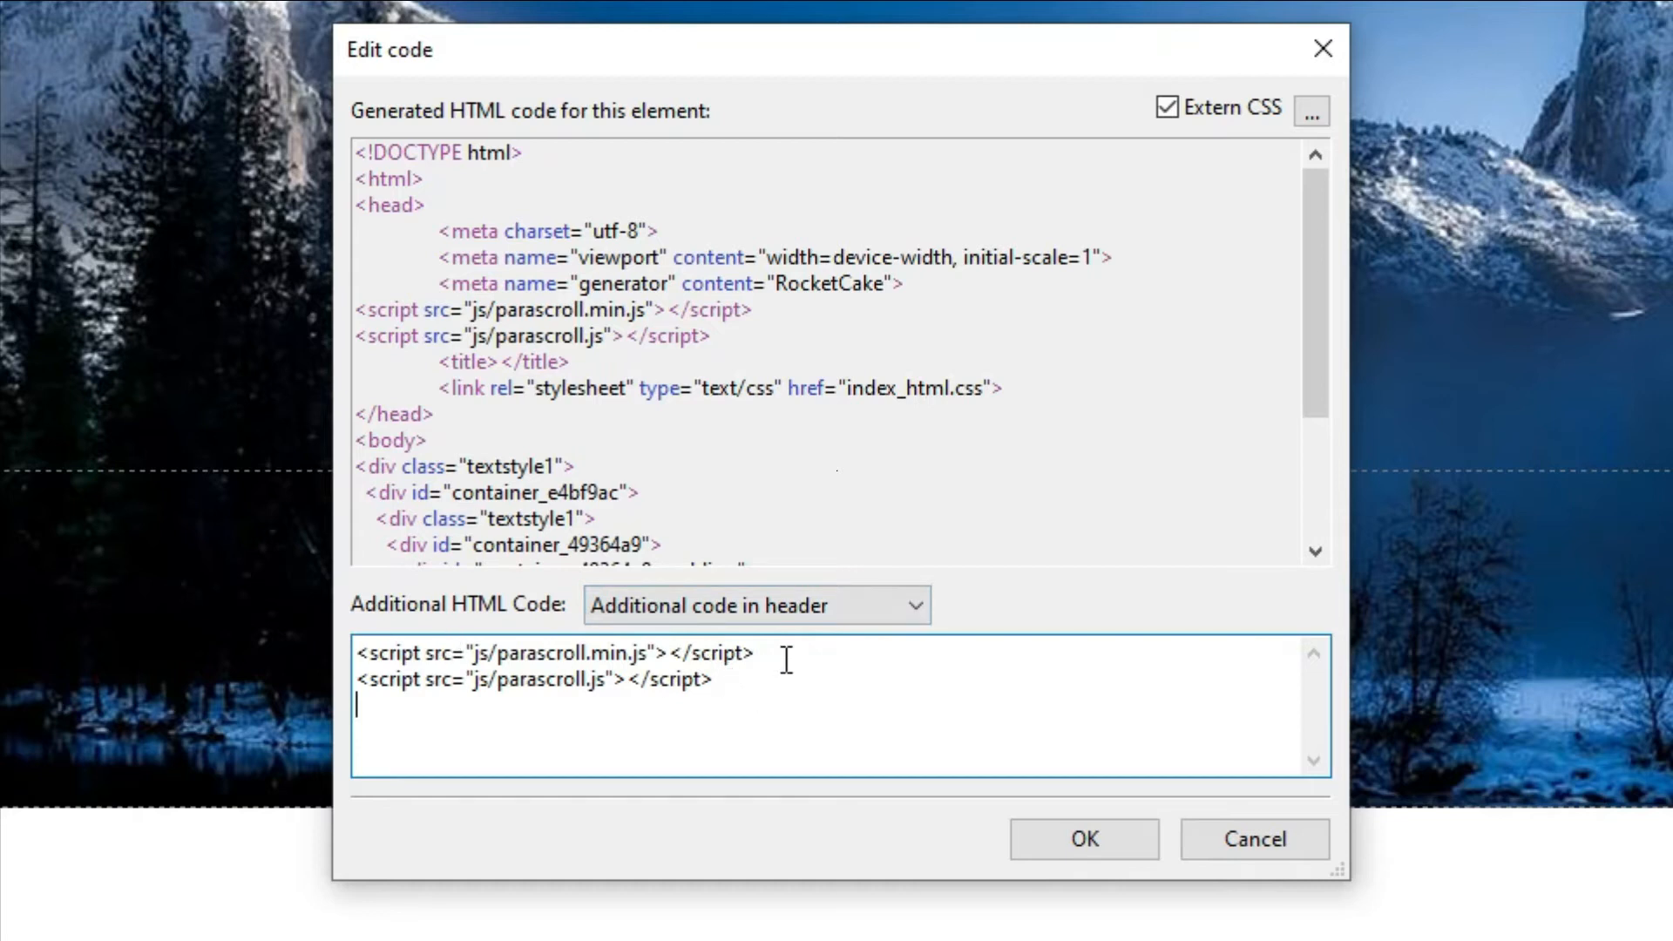
{"action": "left_click", "coordinate": [751, 686]}
{"action": "key", "text": "Return"}
{"action": "left_click", "coordinate": [807, 652]}
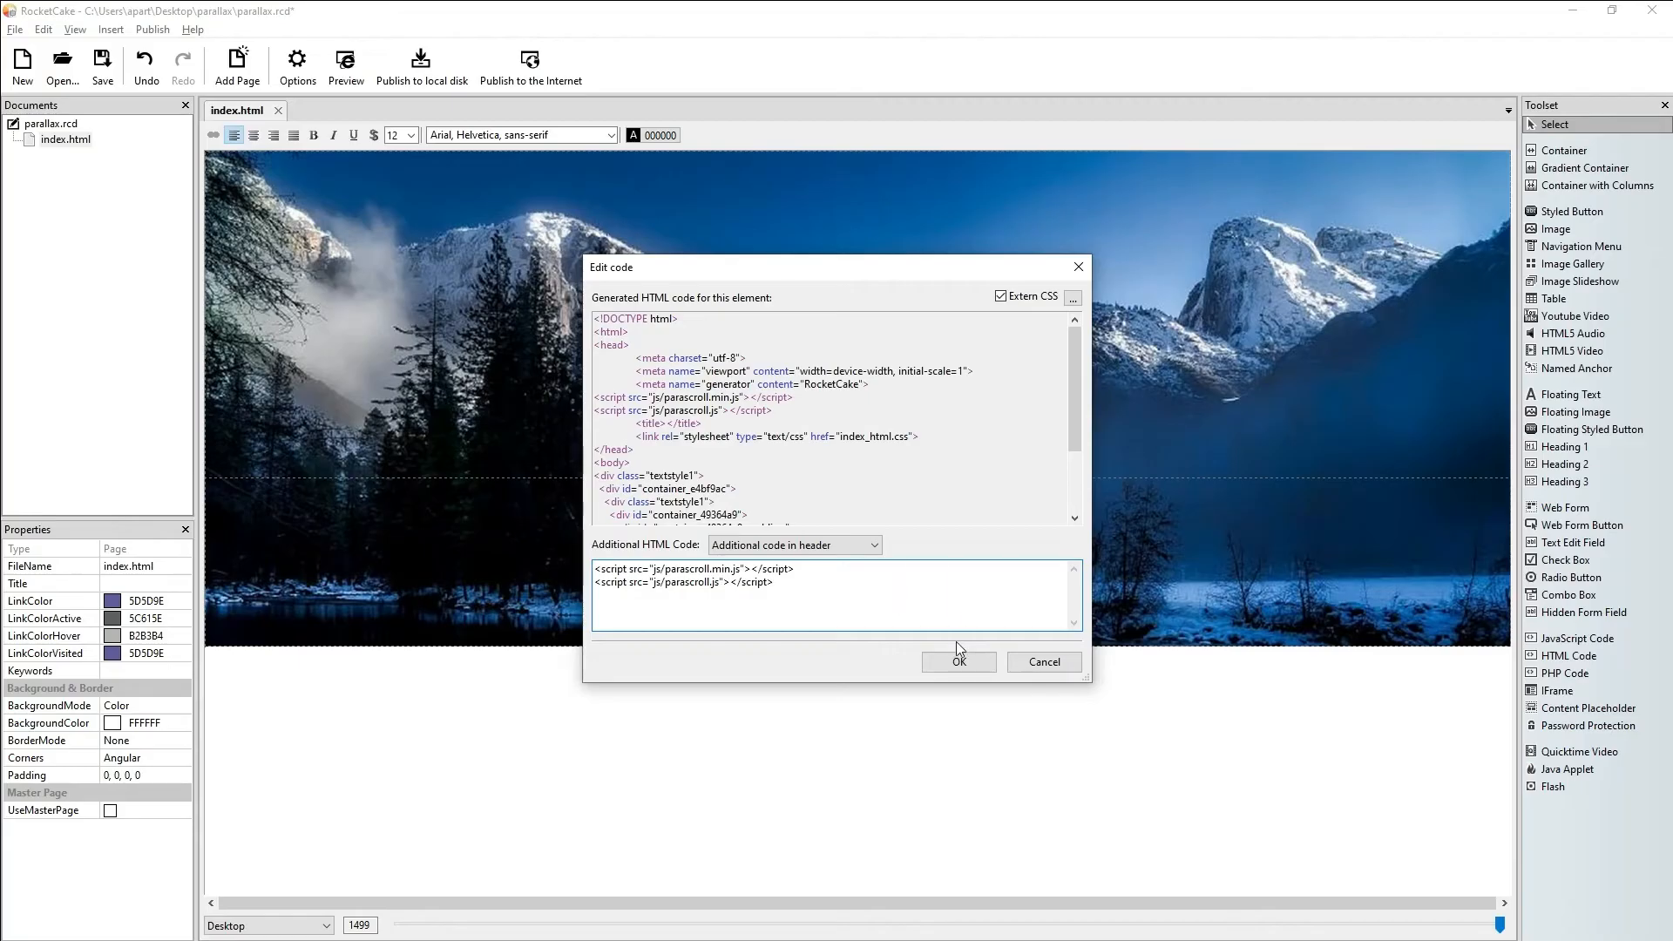
{"action": "left_click", "coordinate": [950, 664]}
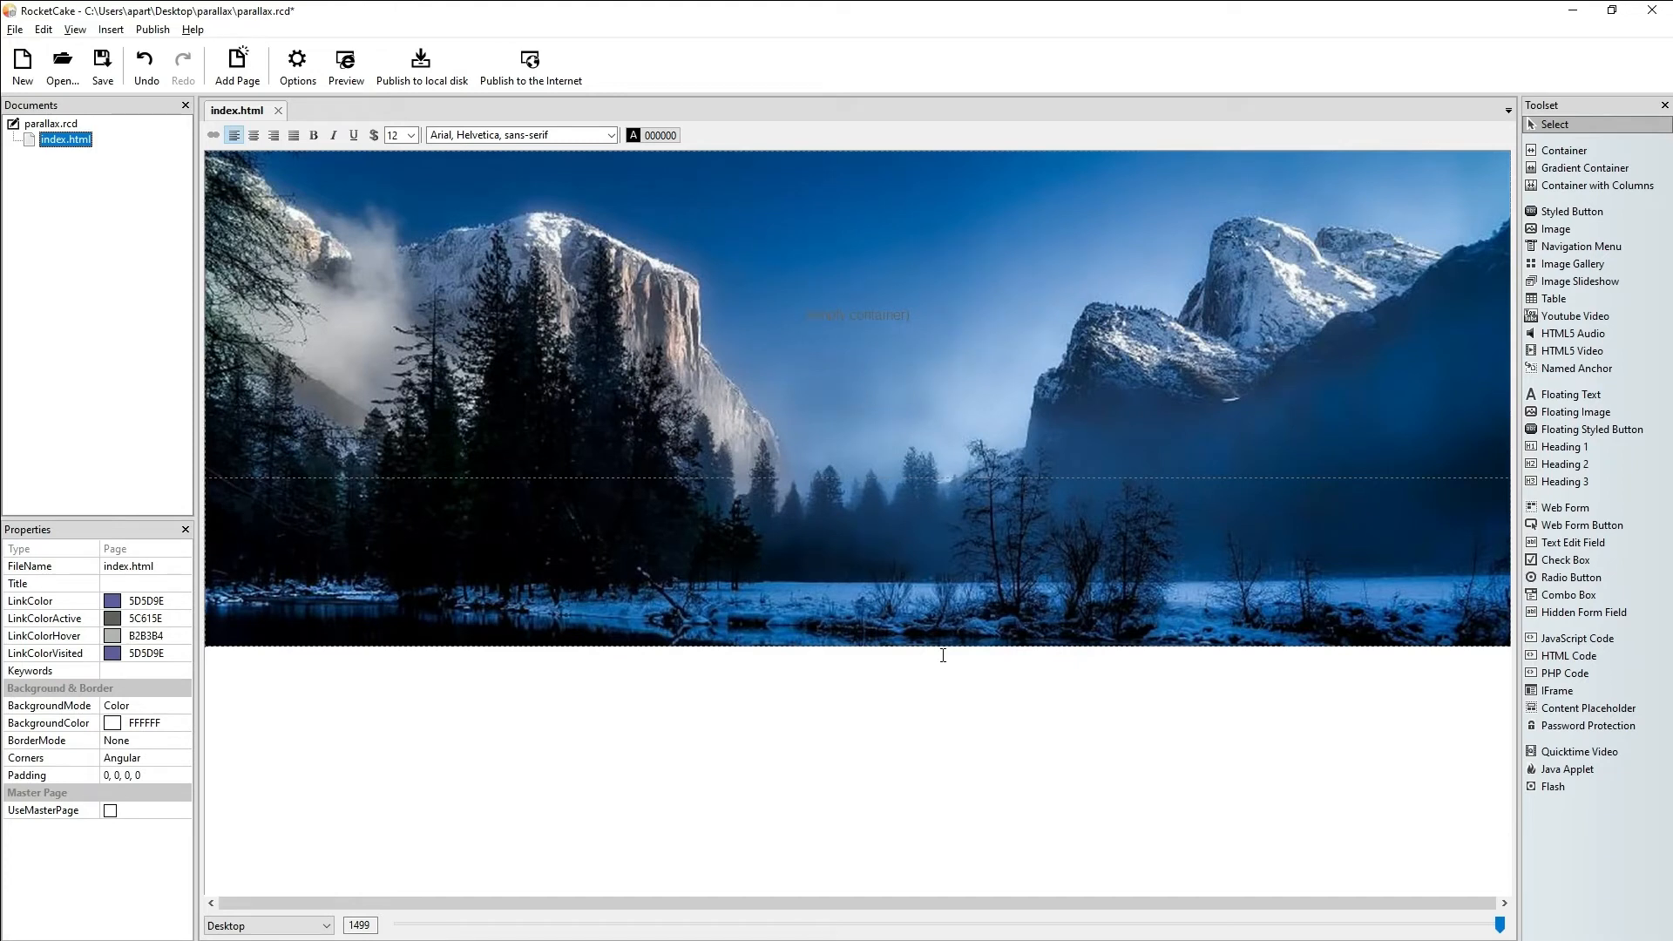
{"action": "left_click", "coordinate": [104, 64]}
Step: Add the attributes class="parallax-bg" data-bgurl="images/parallaxbackgroundpic.jpg" to the inner container's HTML code and save the document
{"action": "left_click", "coordinate": [872, 478]}
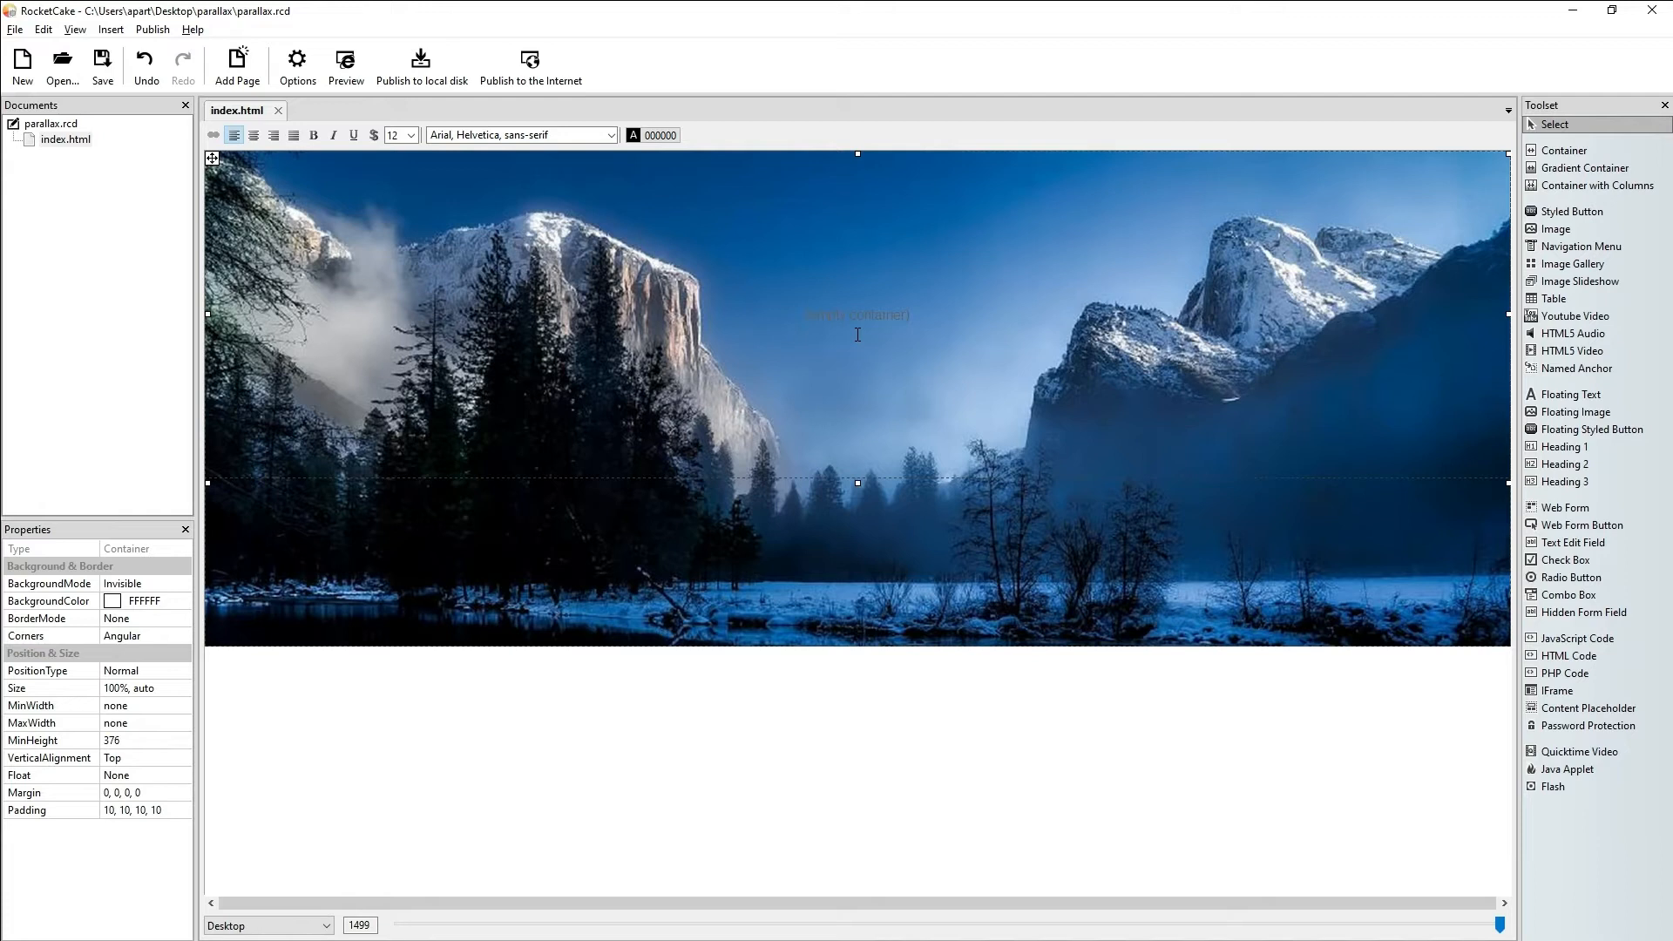
{"action": "right_click", "coordinate": [933, 253]}
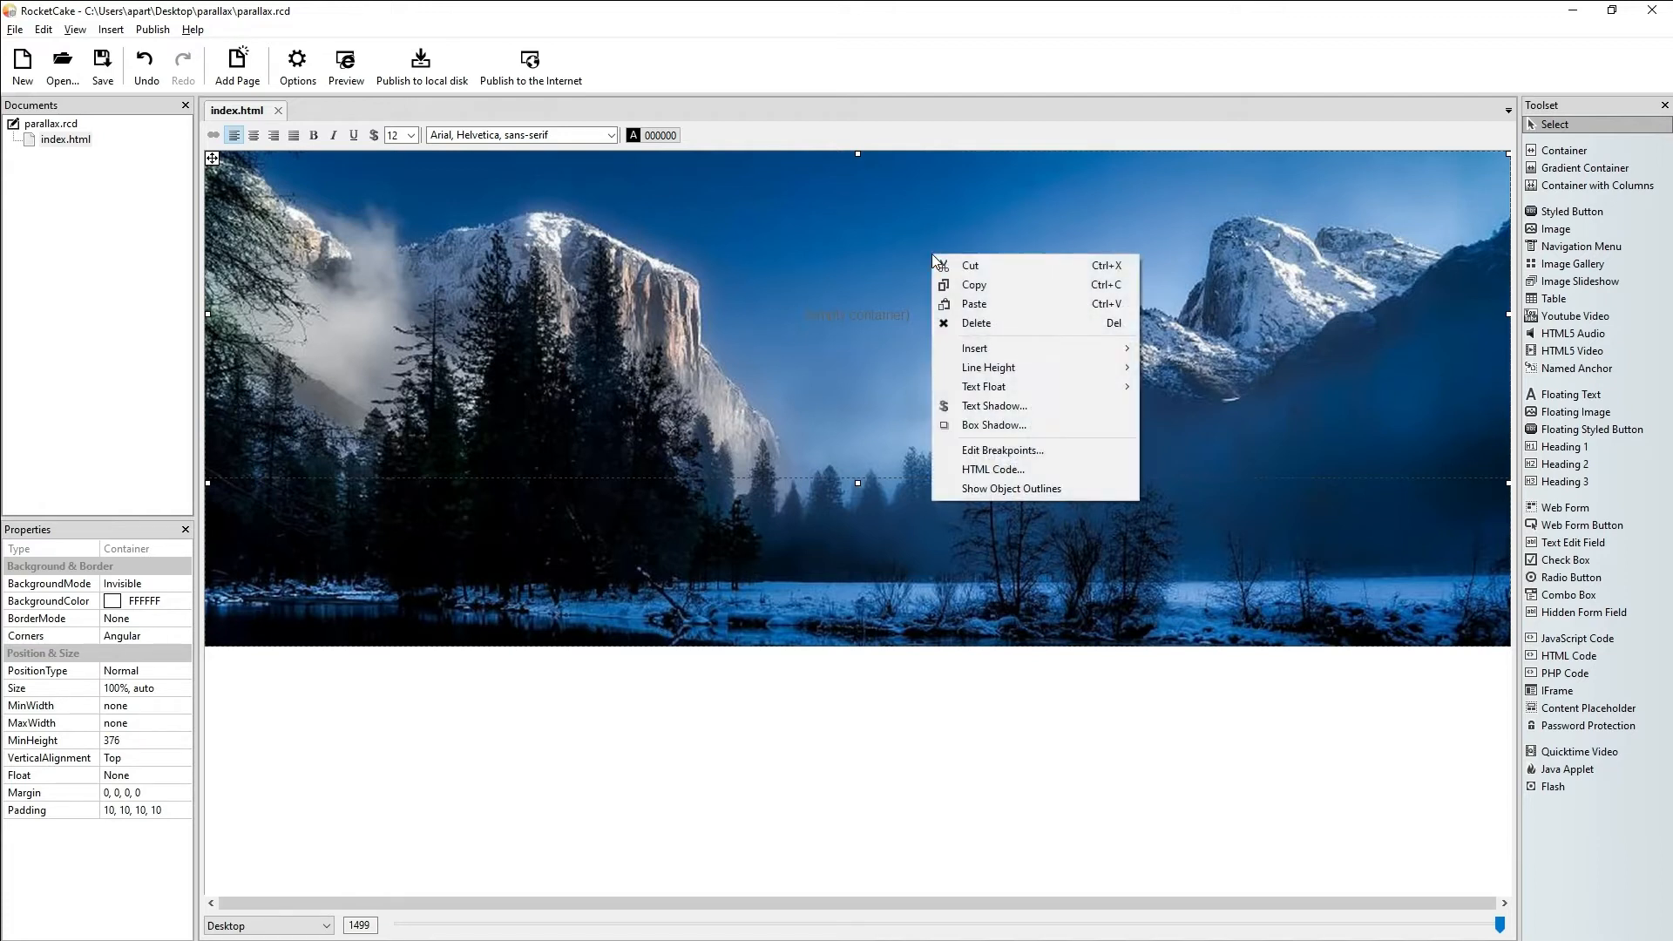
{"action": "left_click", "coordinate": [982, 475]}
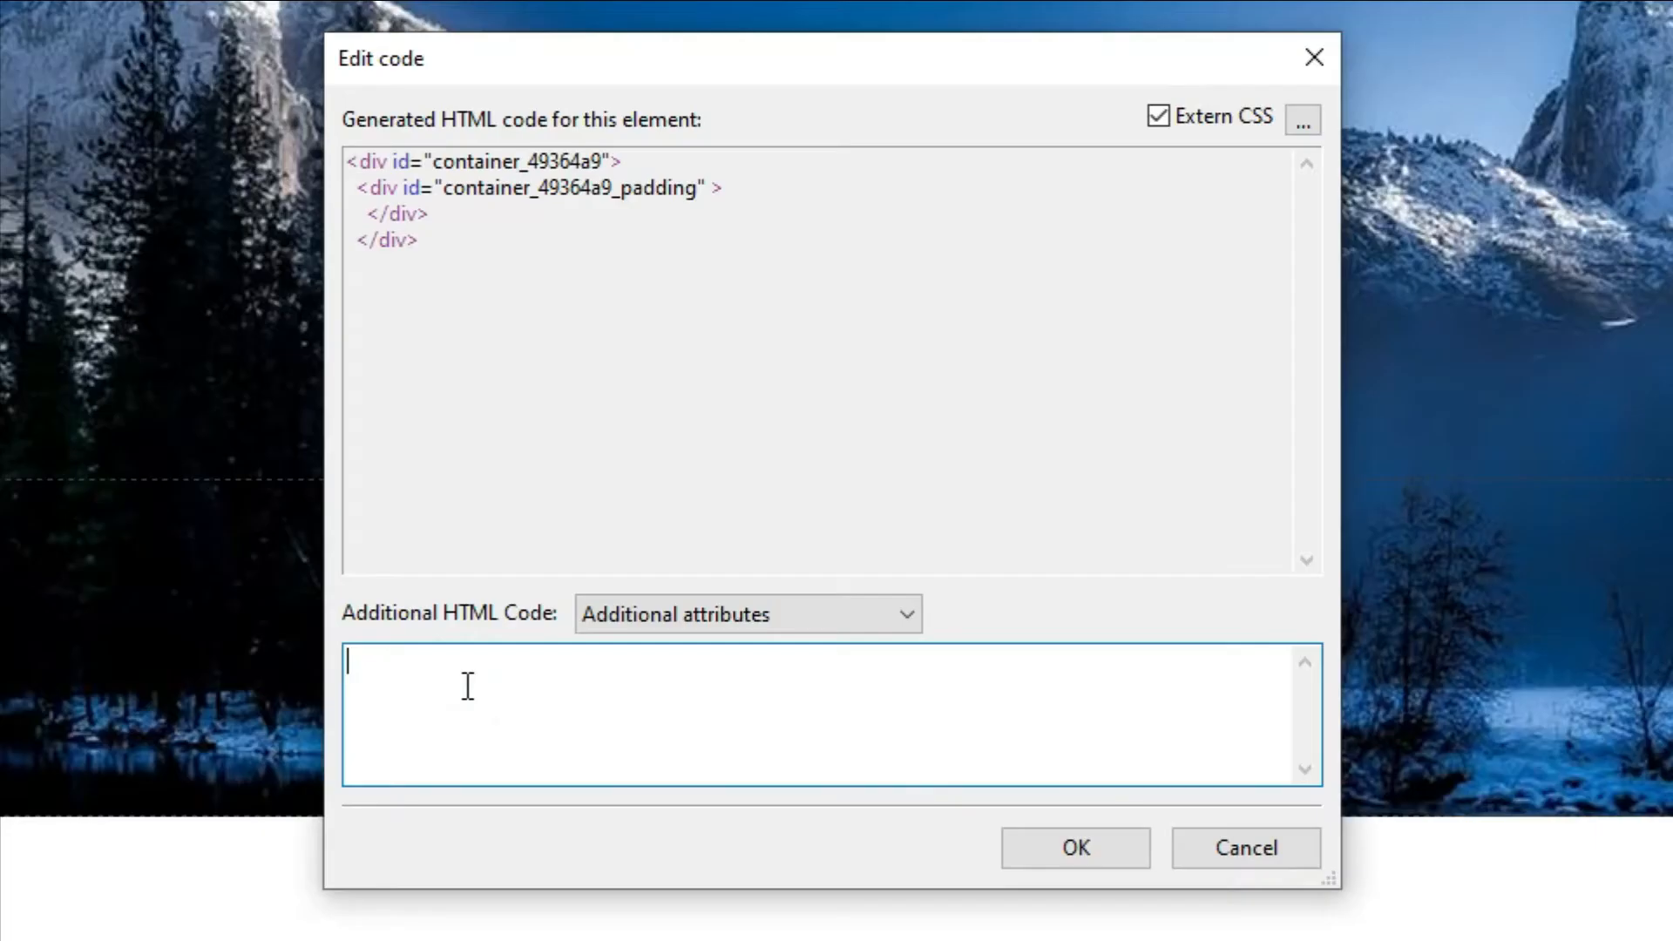
{"action": "type", "text": "class=\"parallax-bg\" data-bgurl=\"images/parallaxbackgroundpic.jpg\""}
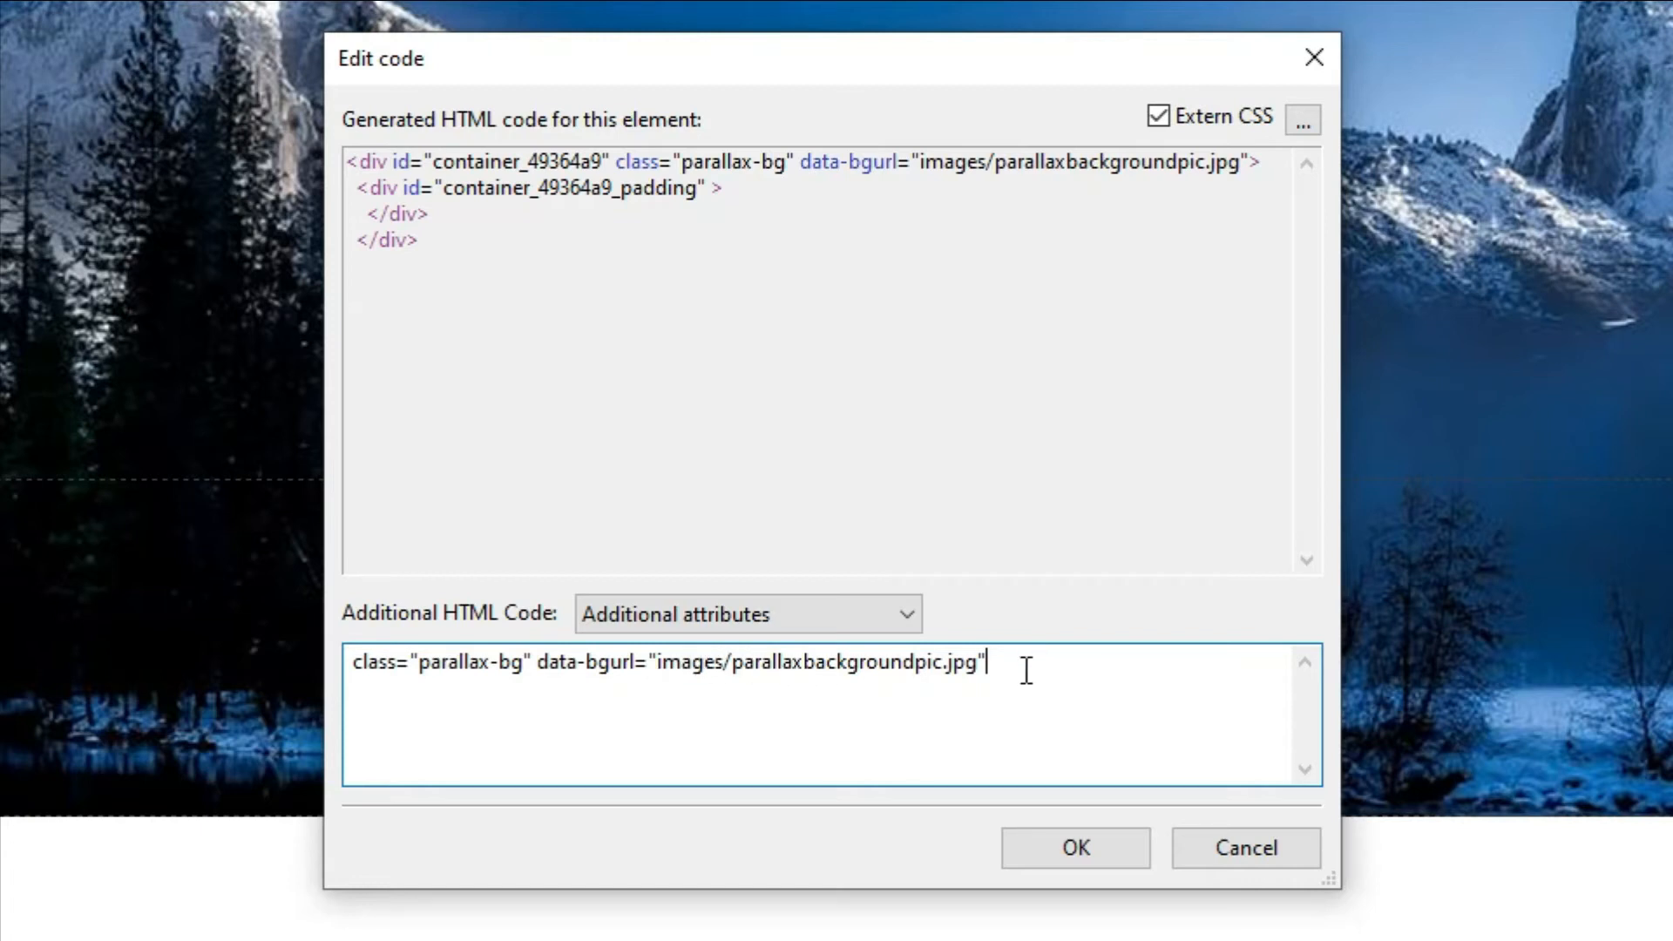
{"action": "left_click", "coordinate": [1076, 848]}
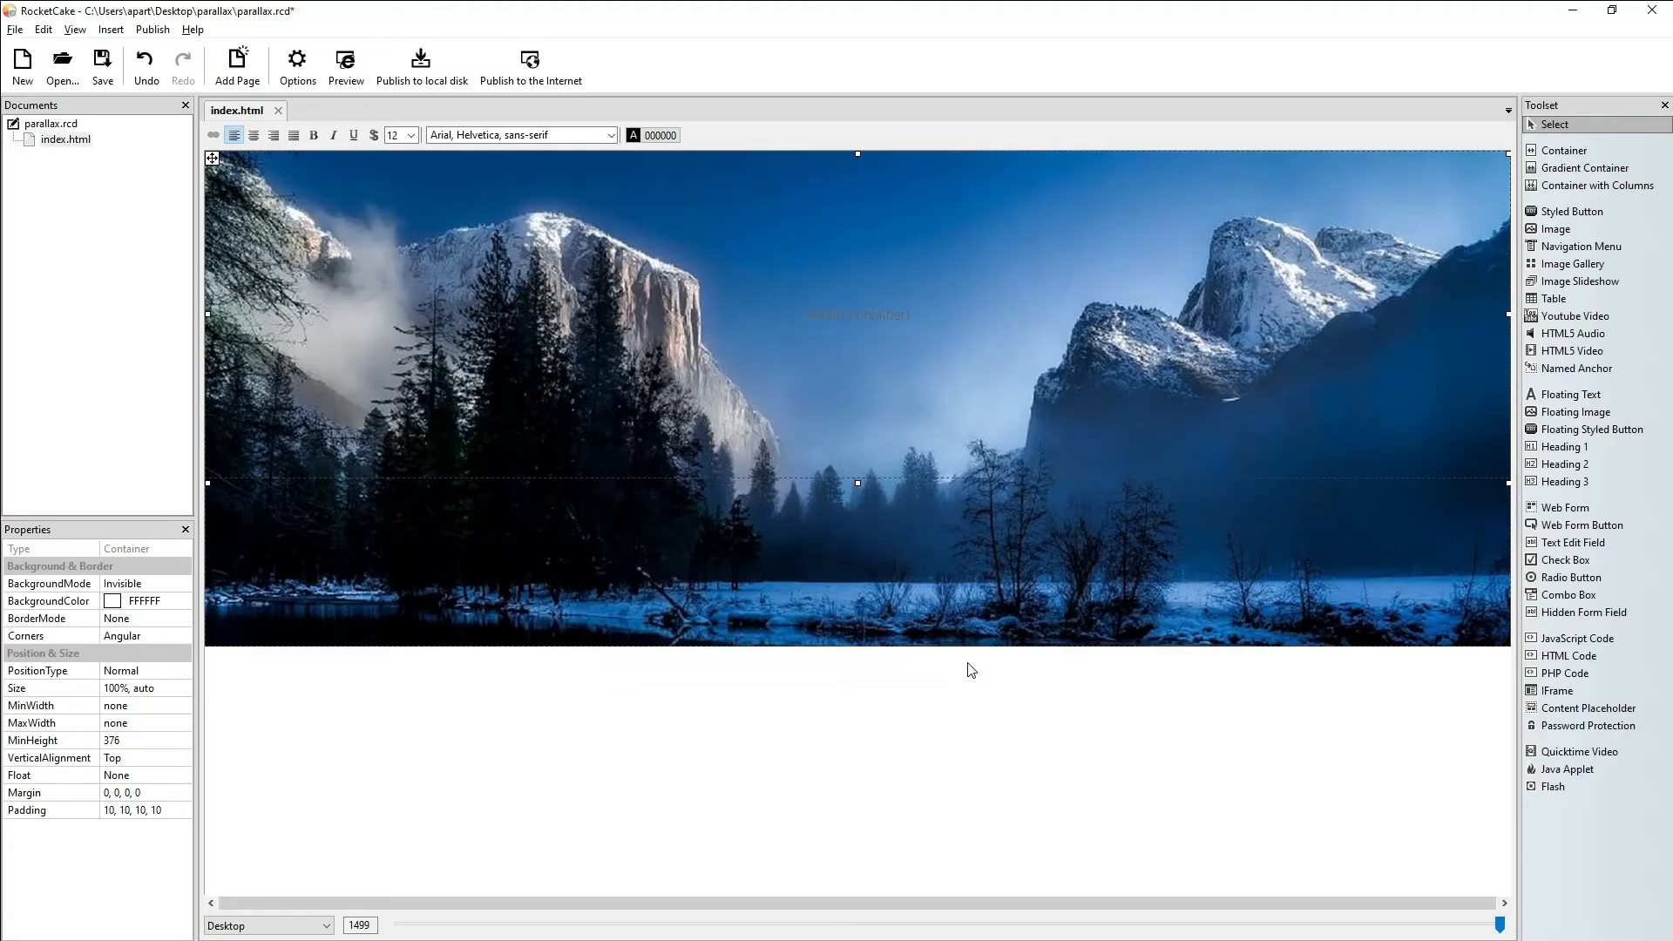
{"action": "left_click", "coordinate": [102, 66]}
Step: Set the outer image container's minimum height to 50
{"action": "left_click", "coordinate": [826, 572]}
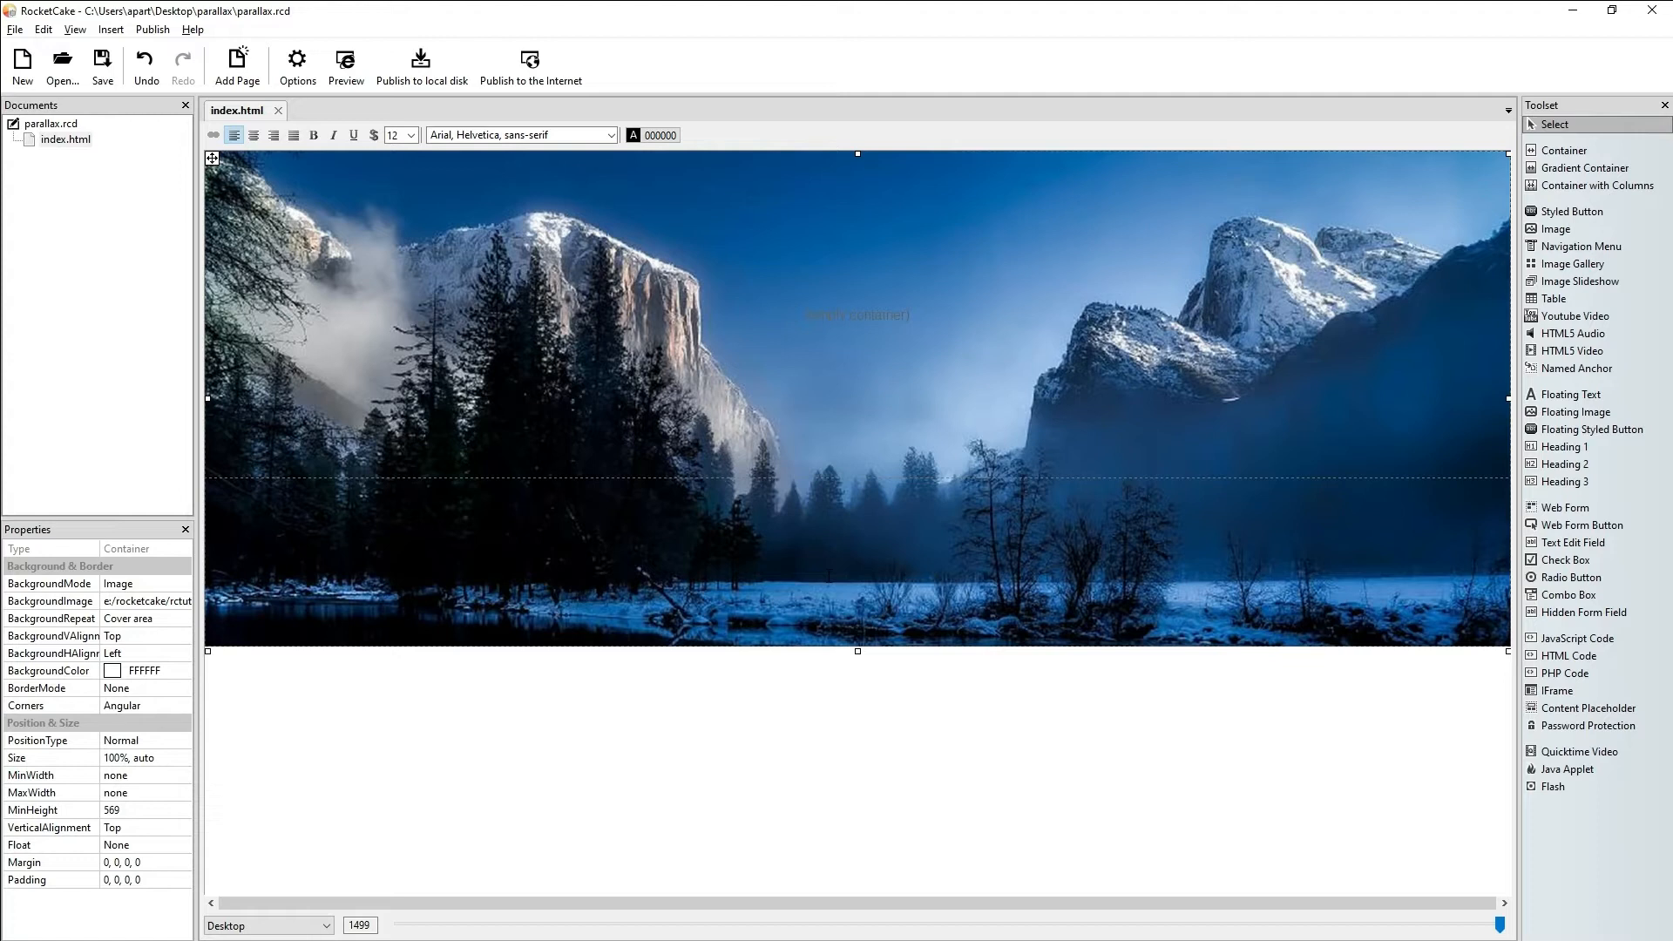
{"action": "left_click", "coordinate": [131, 810]}
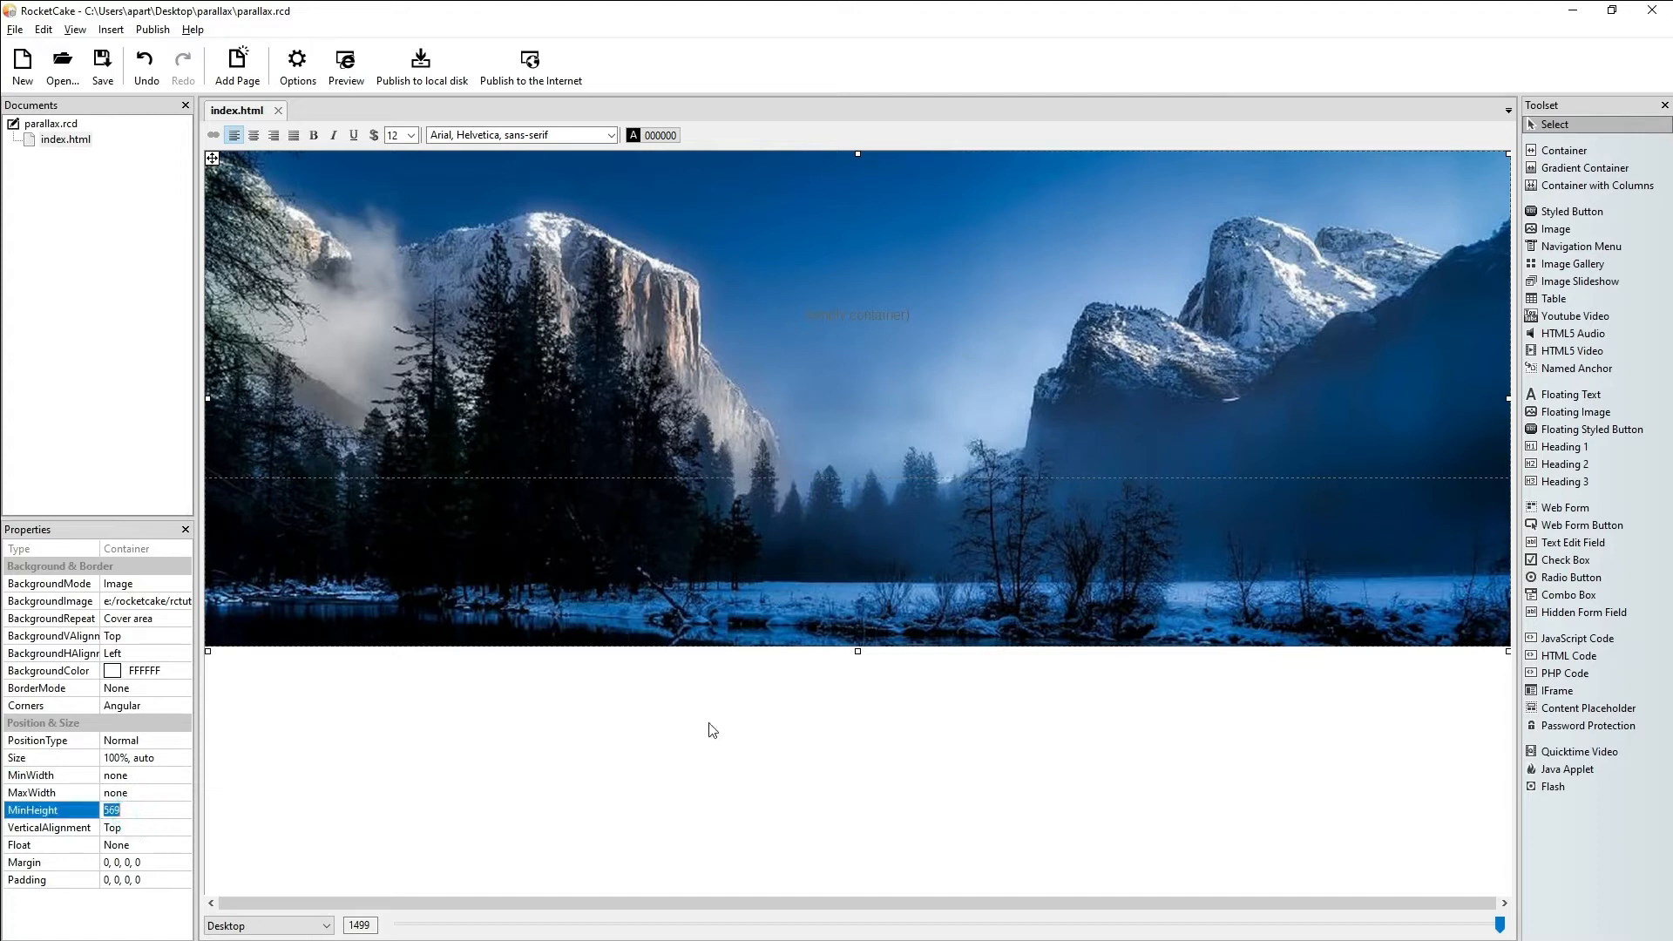
{"action": "type", "text": "50"}
{"action": "key", "text": "Return"}
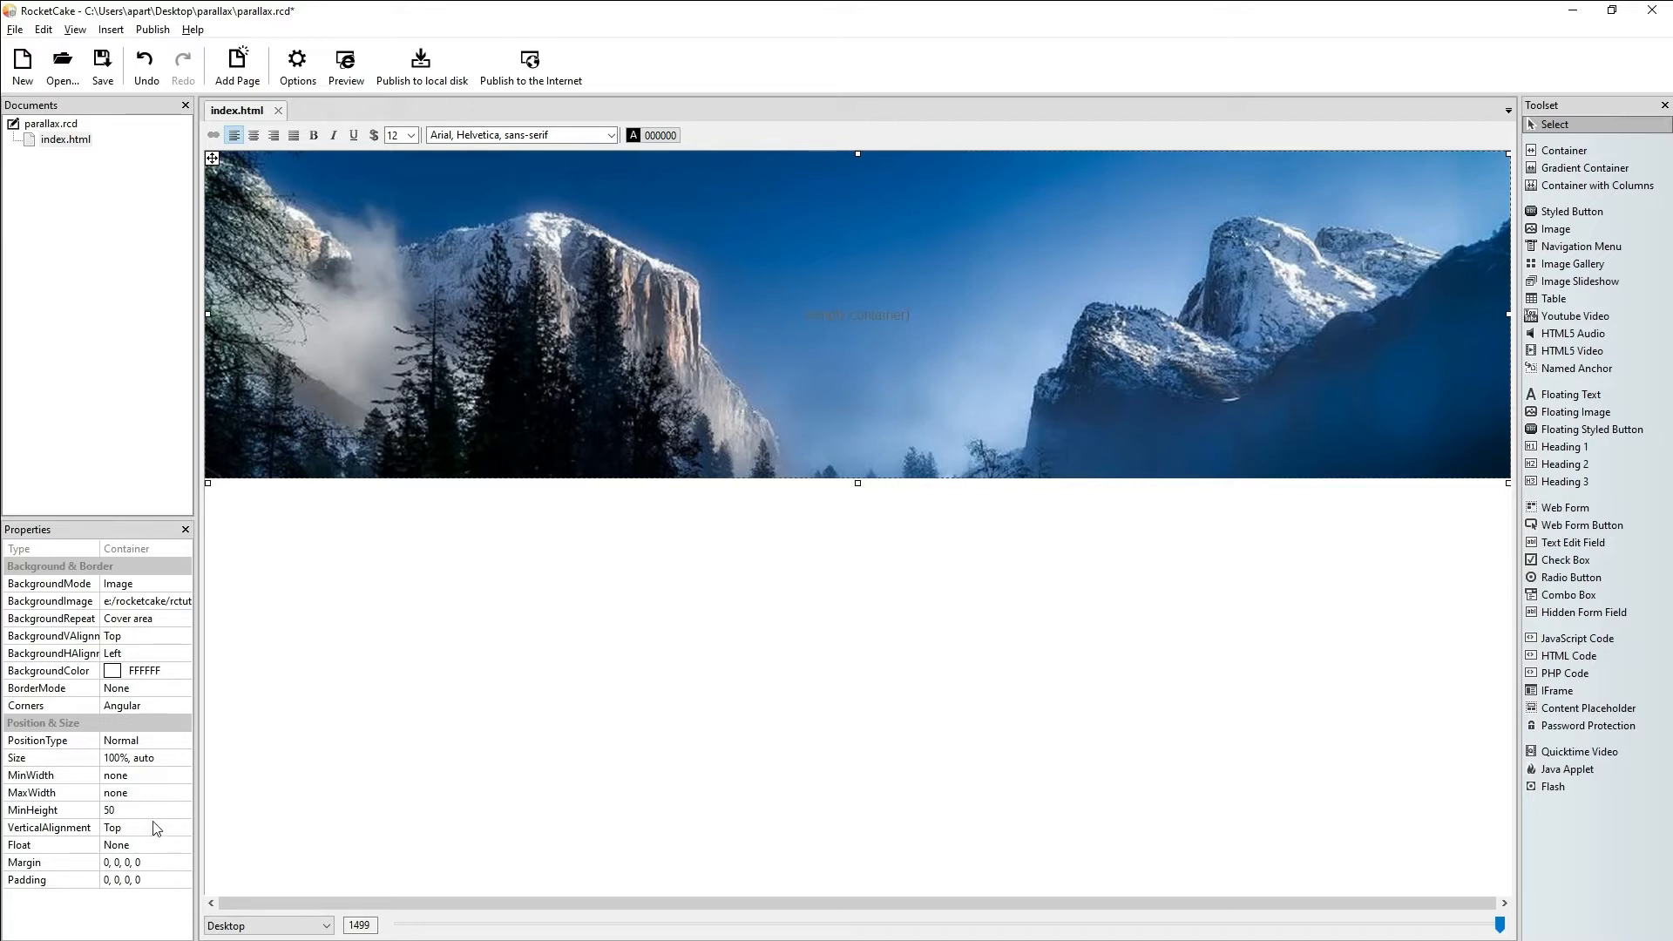
Step: Set the inner container's minimum height to 500
{"action": "left_click", "coordinate": [706, 349]}
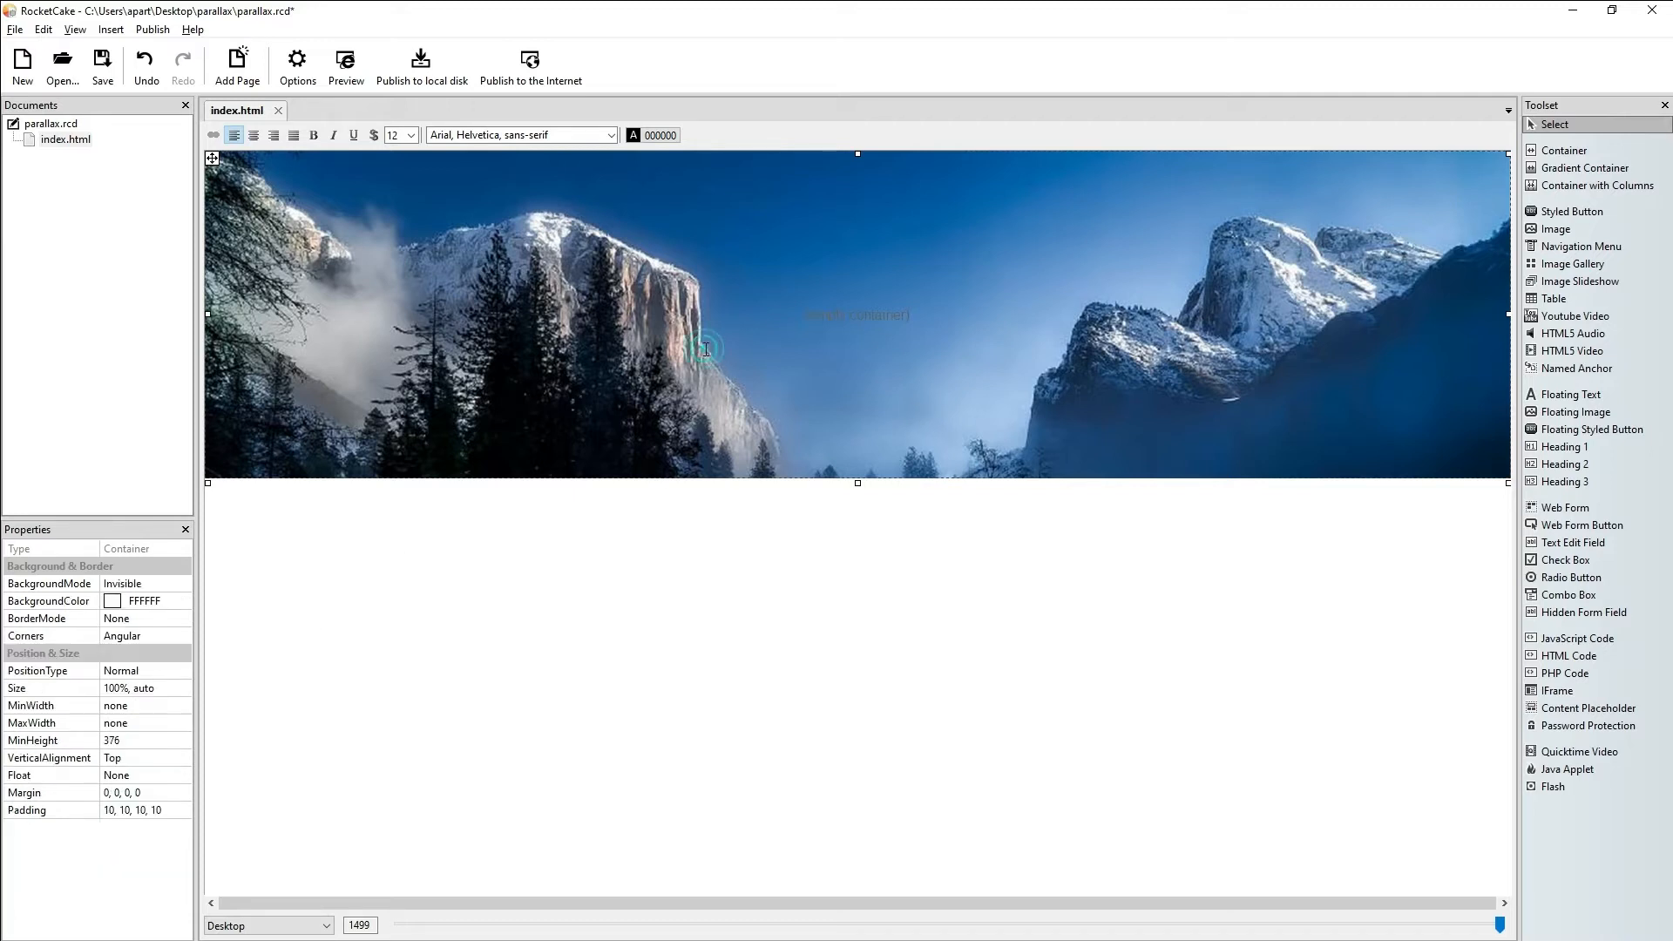
{"action": "left_click", "coordinate": [153, 736]}
{"action": "type", "text": "500"}
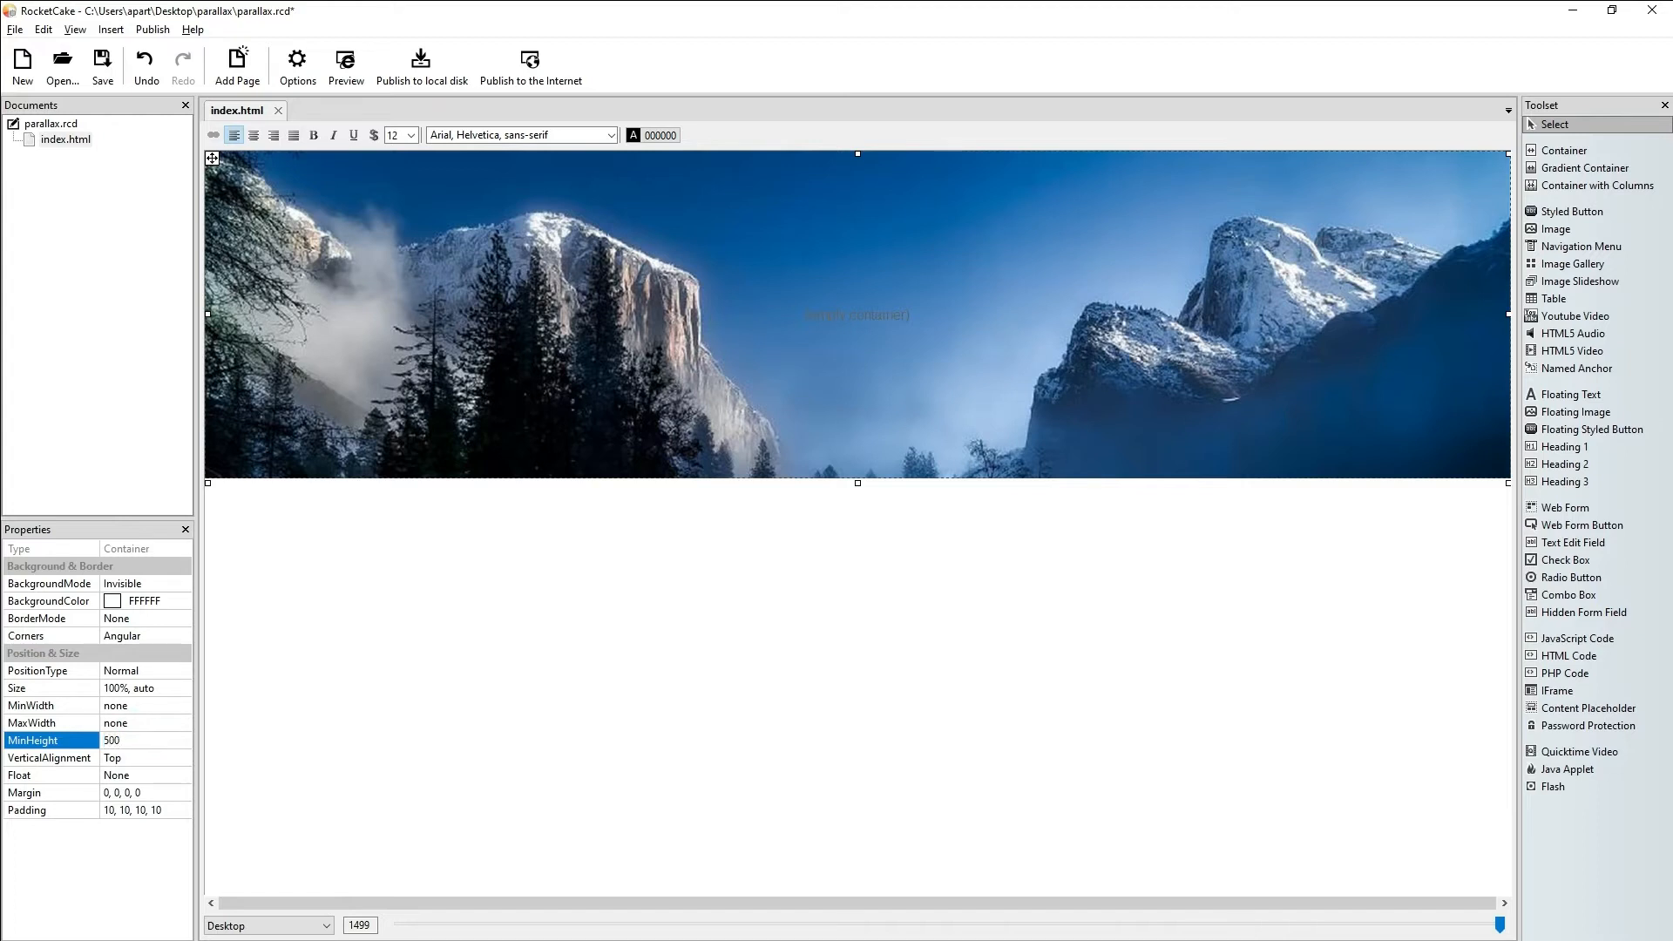
{"action": "key", "text": "BackSpace"}
{"action": "key", "text": "Return"}
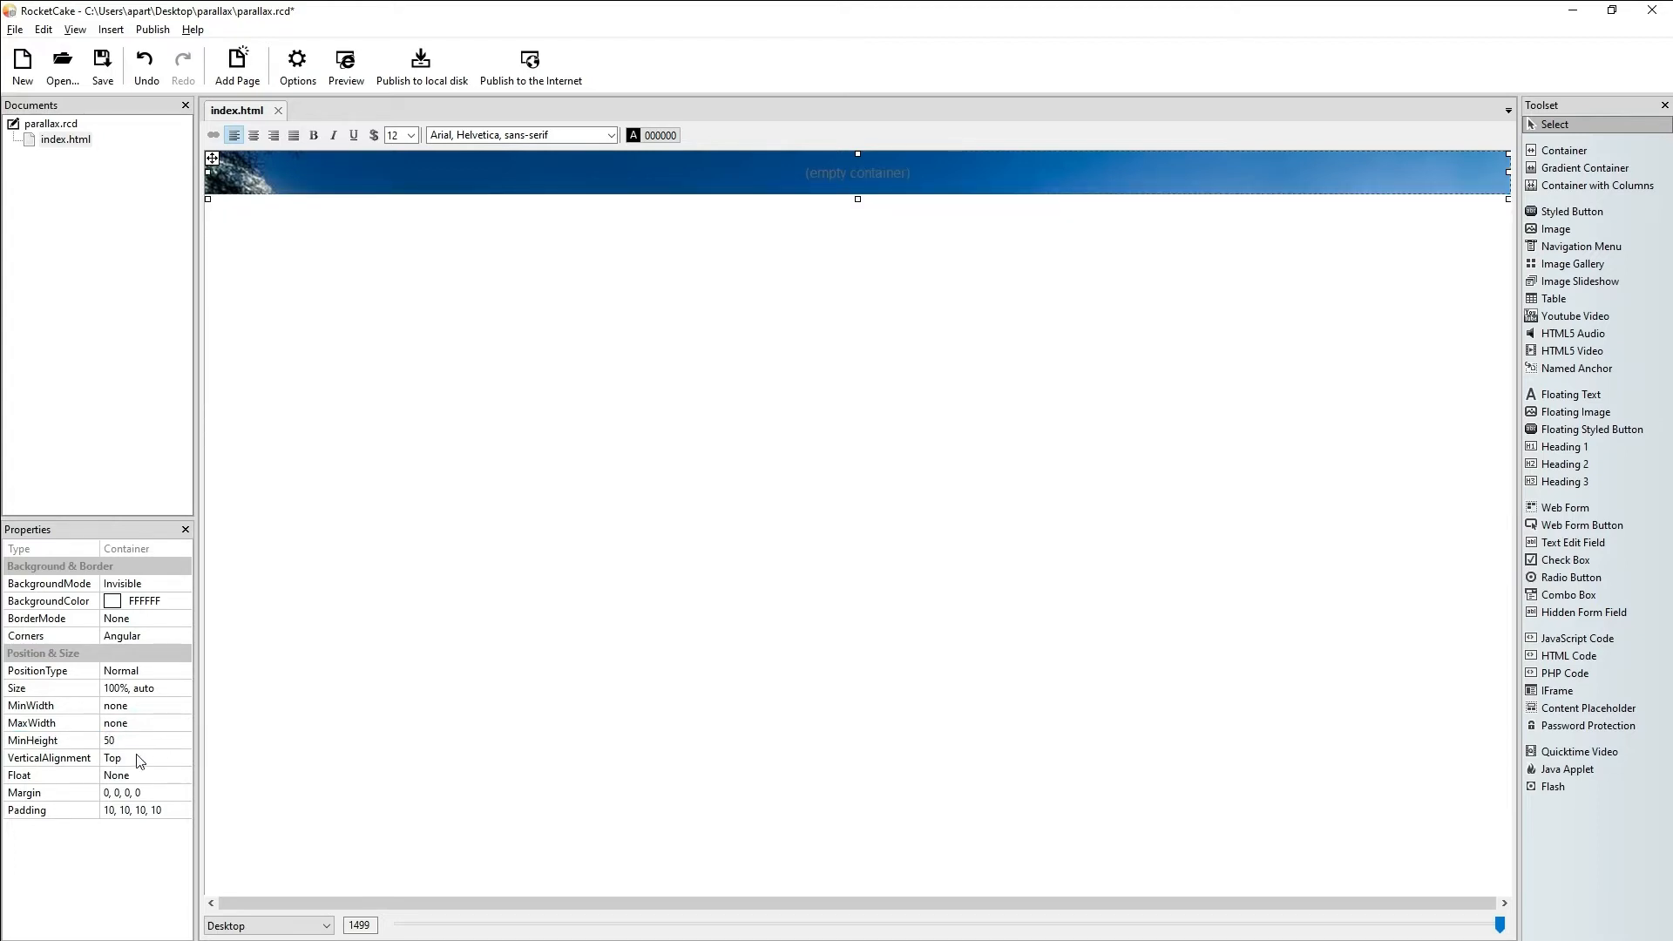
{"action": "left_click", "coordinate": [150, 743]}
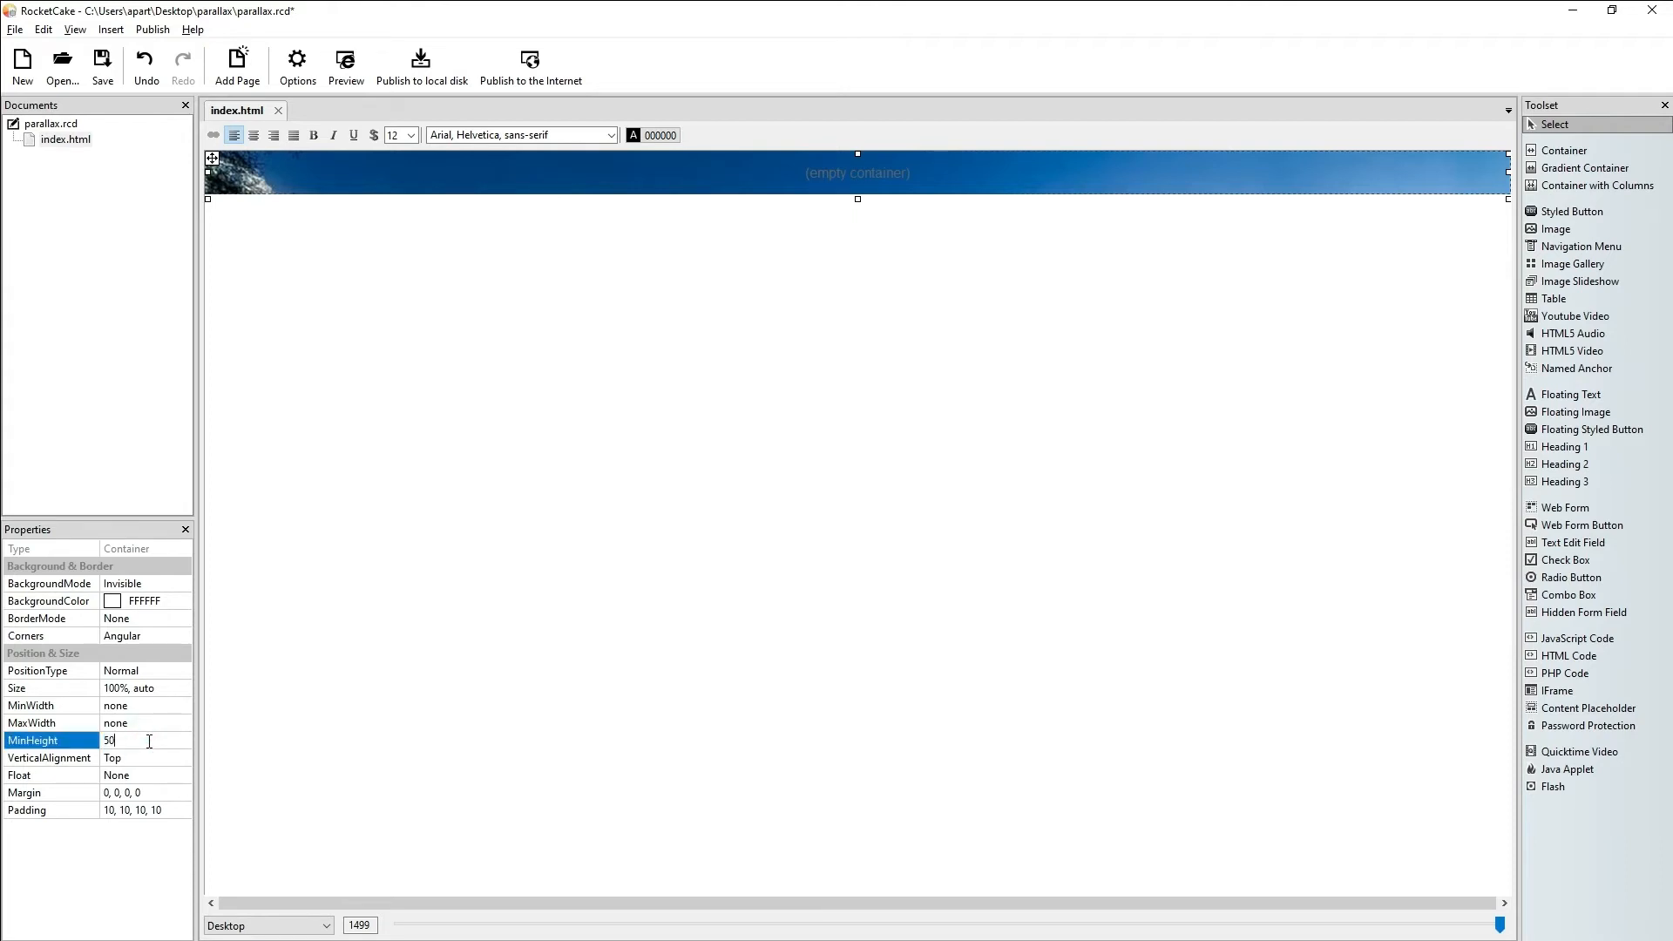
{"action": "key", "text": "Return"}
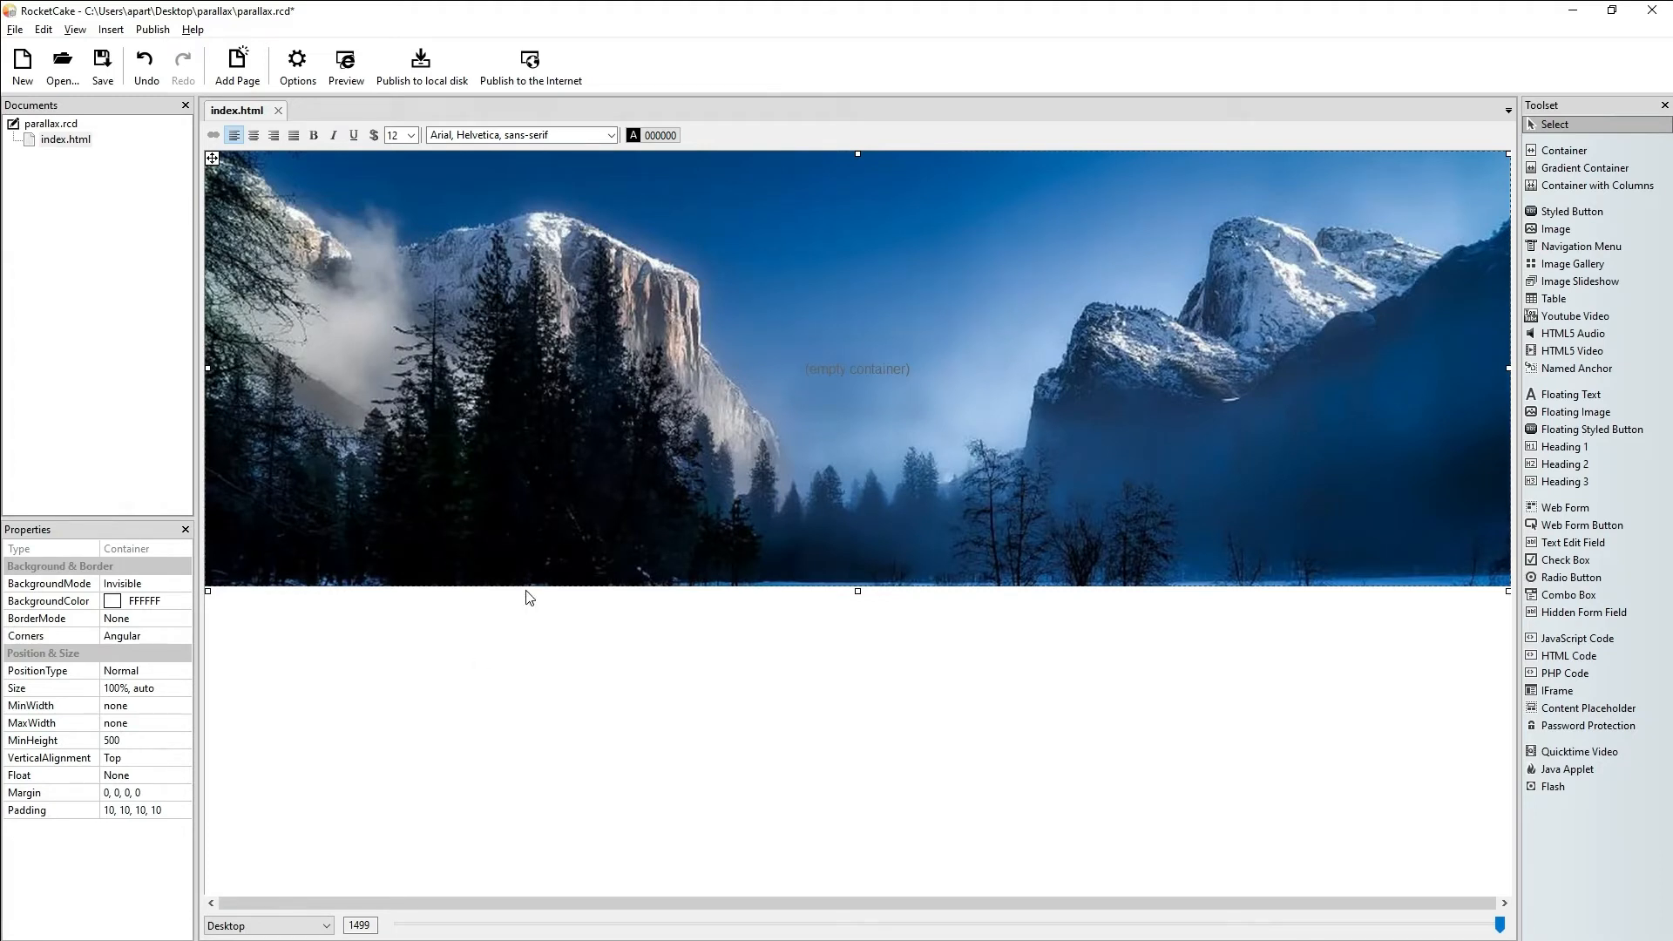
Step: Save the document and publish the website to the parallax folder on the local disk, overwriting all existing files
{"action": "left_click", "coordinate": [102, 61]}
{"action": "left_click", "coordinate": [430, 69]}
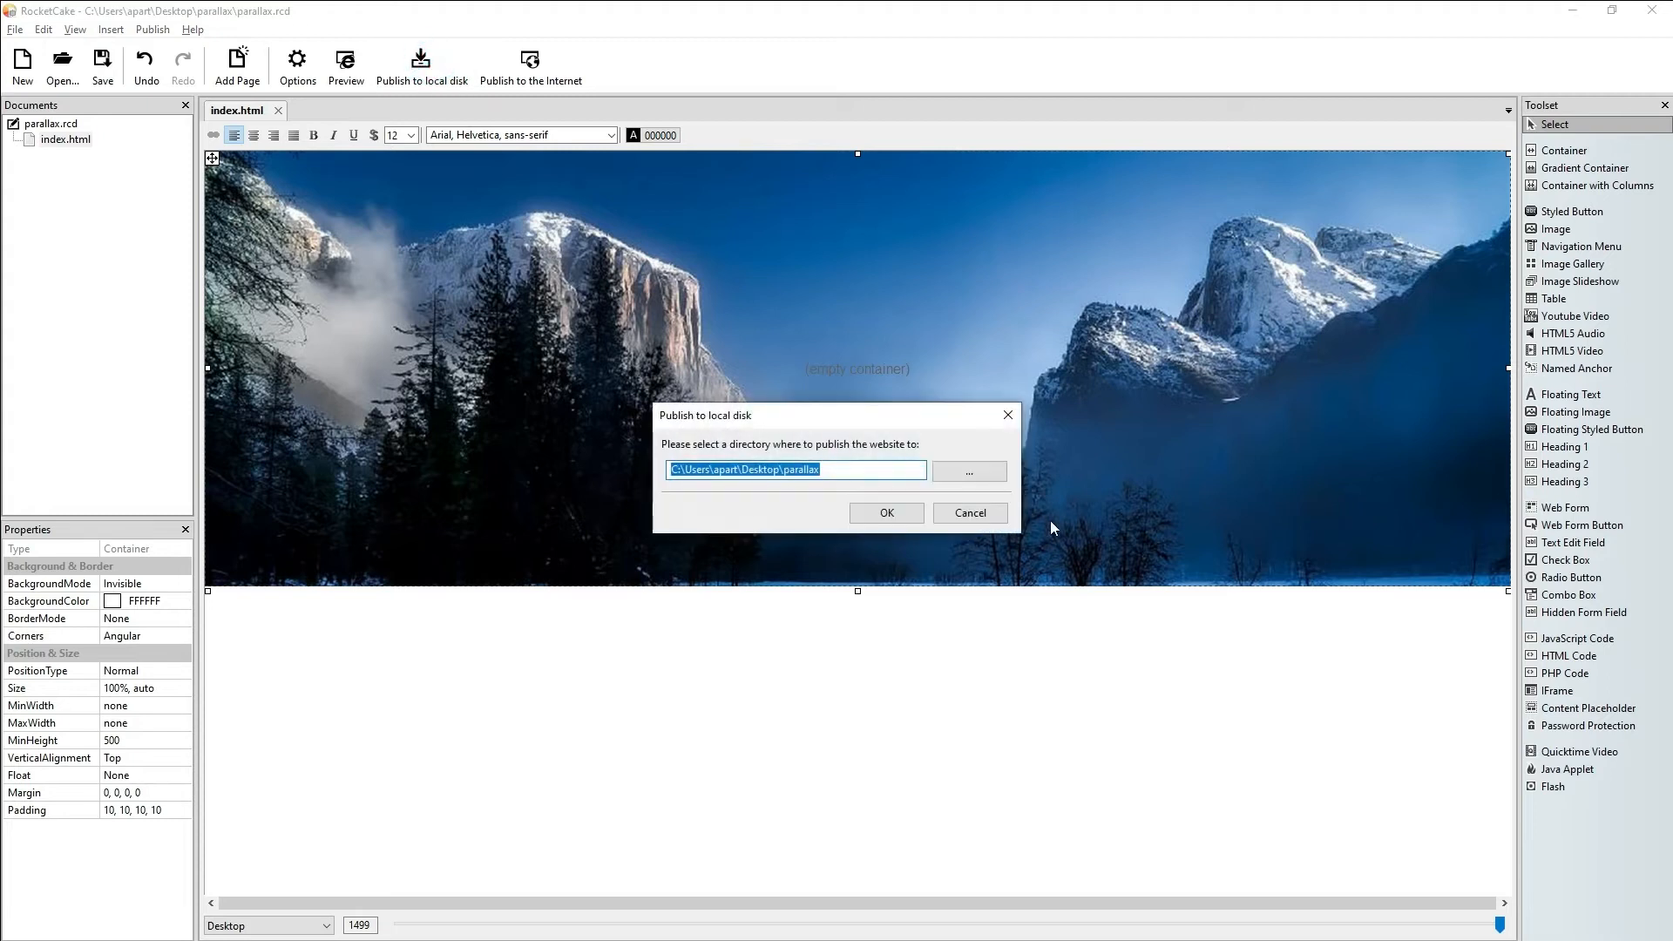
{"action": "left_click", "coordinate": [880, 514]}
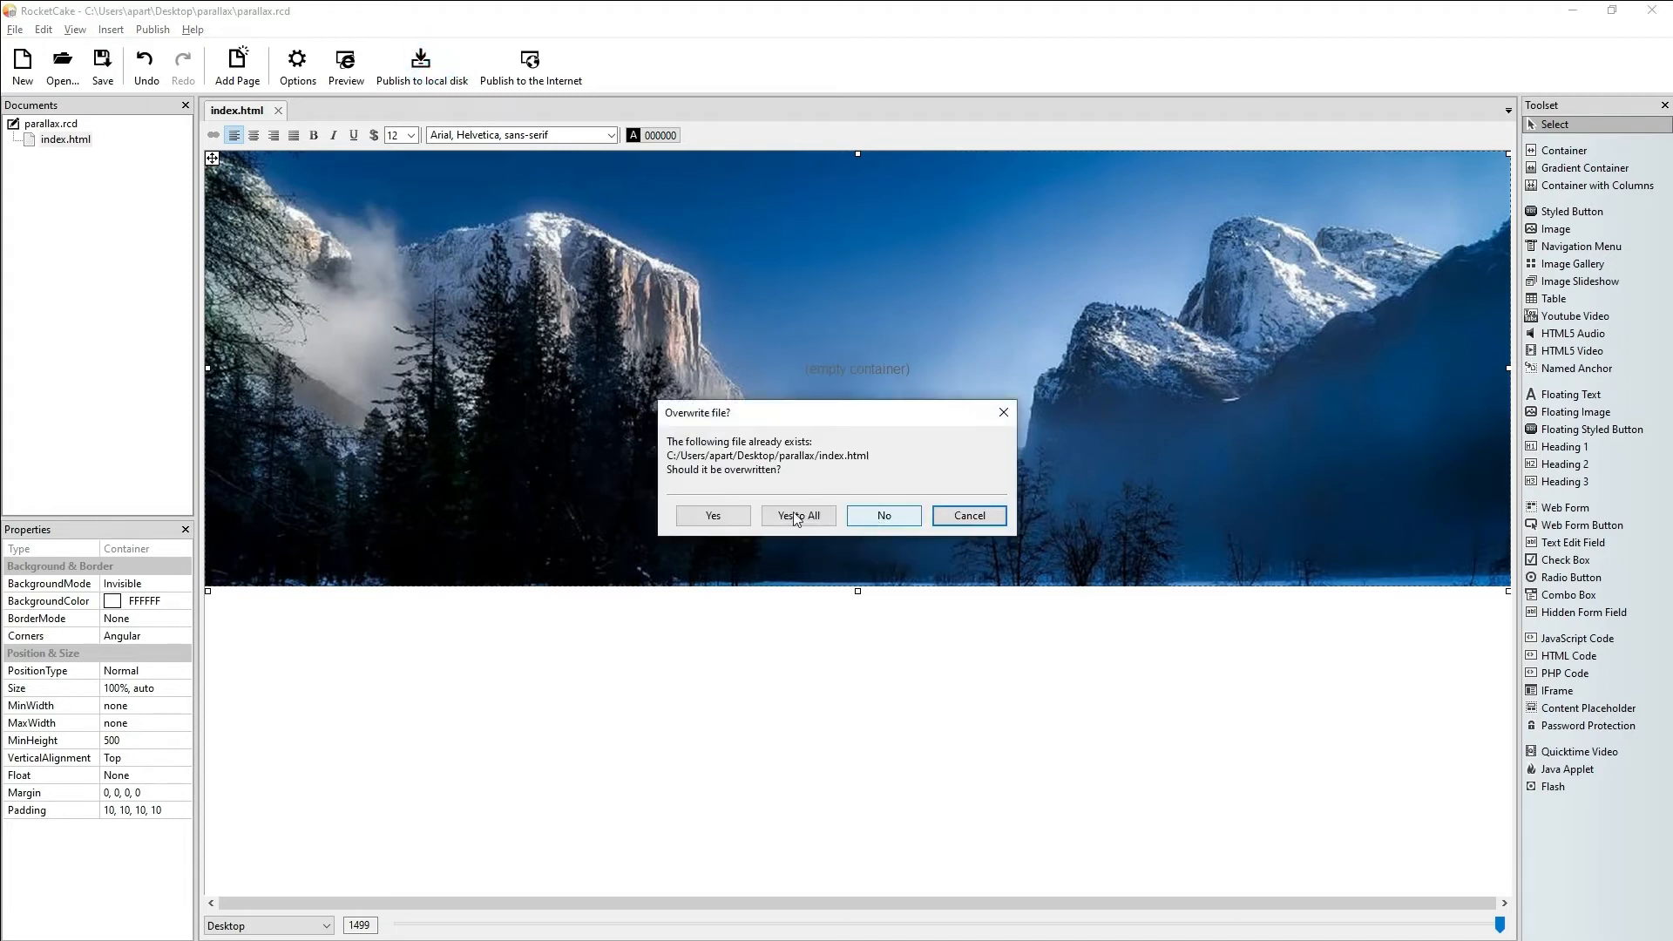
{"action": "left_click", "coordinate": [797, 515]}
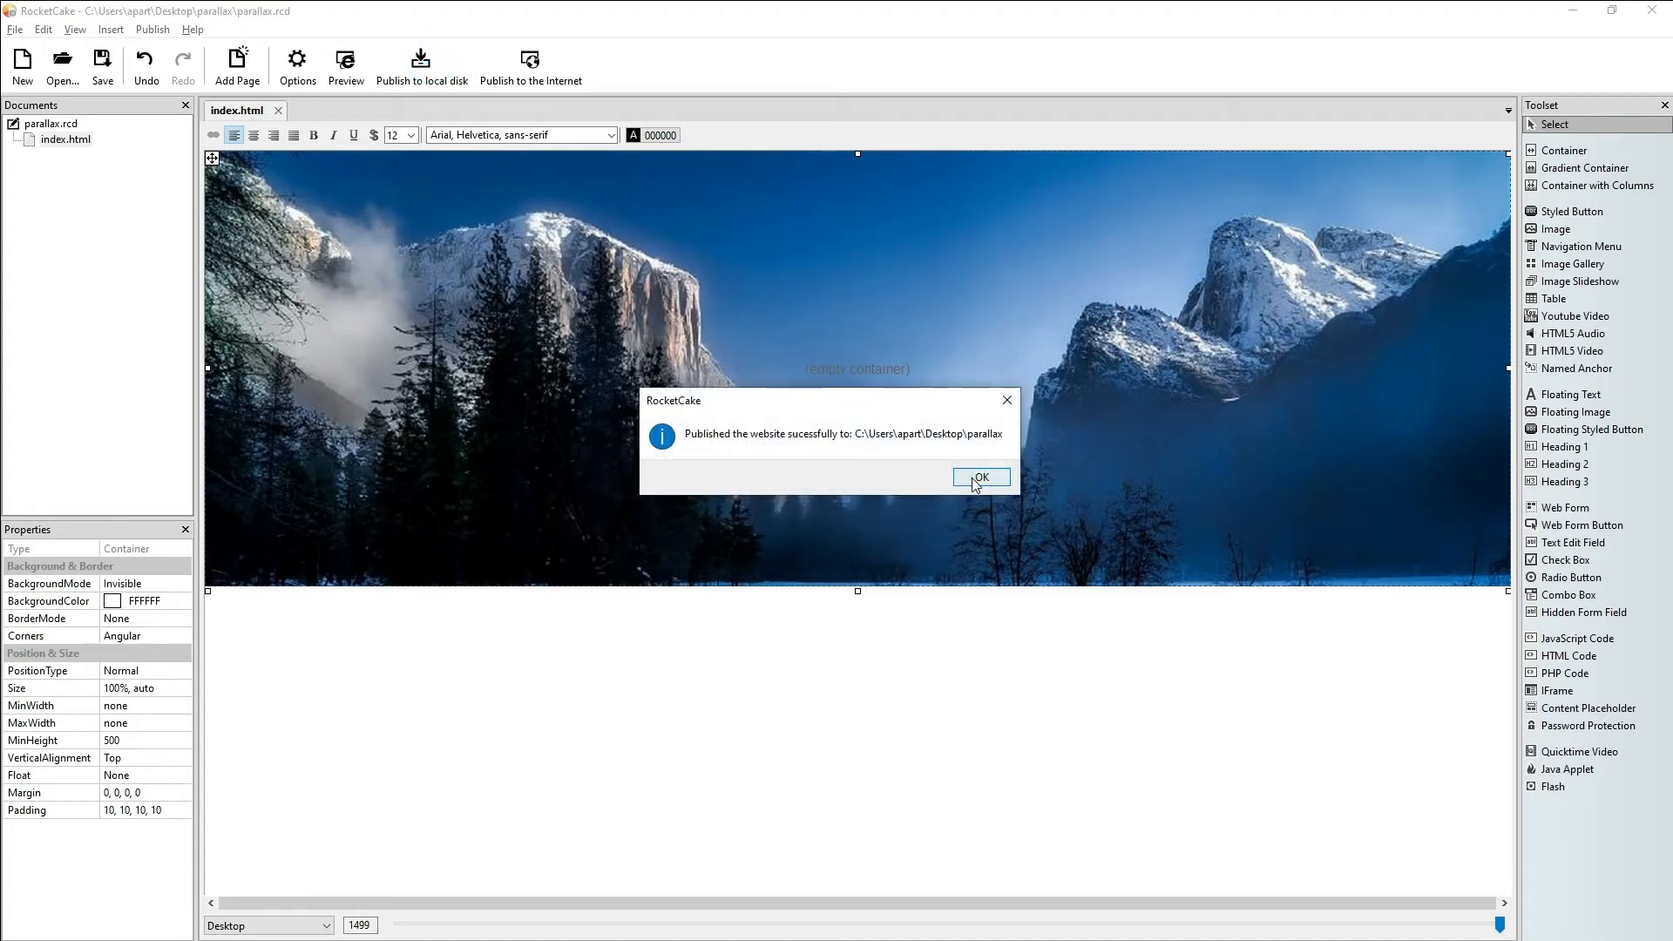
{"action": "left_click", "coordinate": [973, 478]}
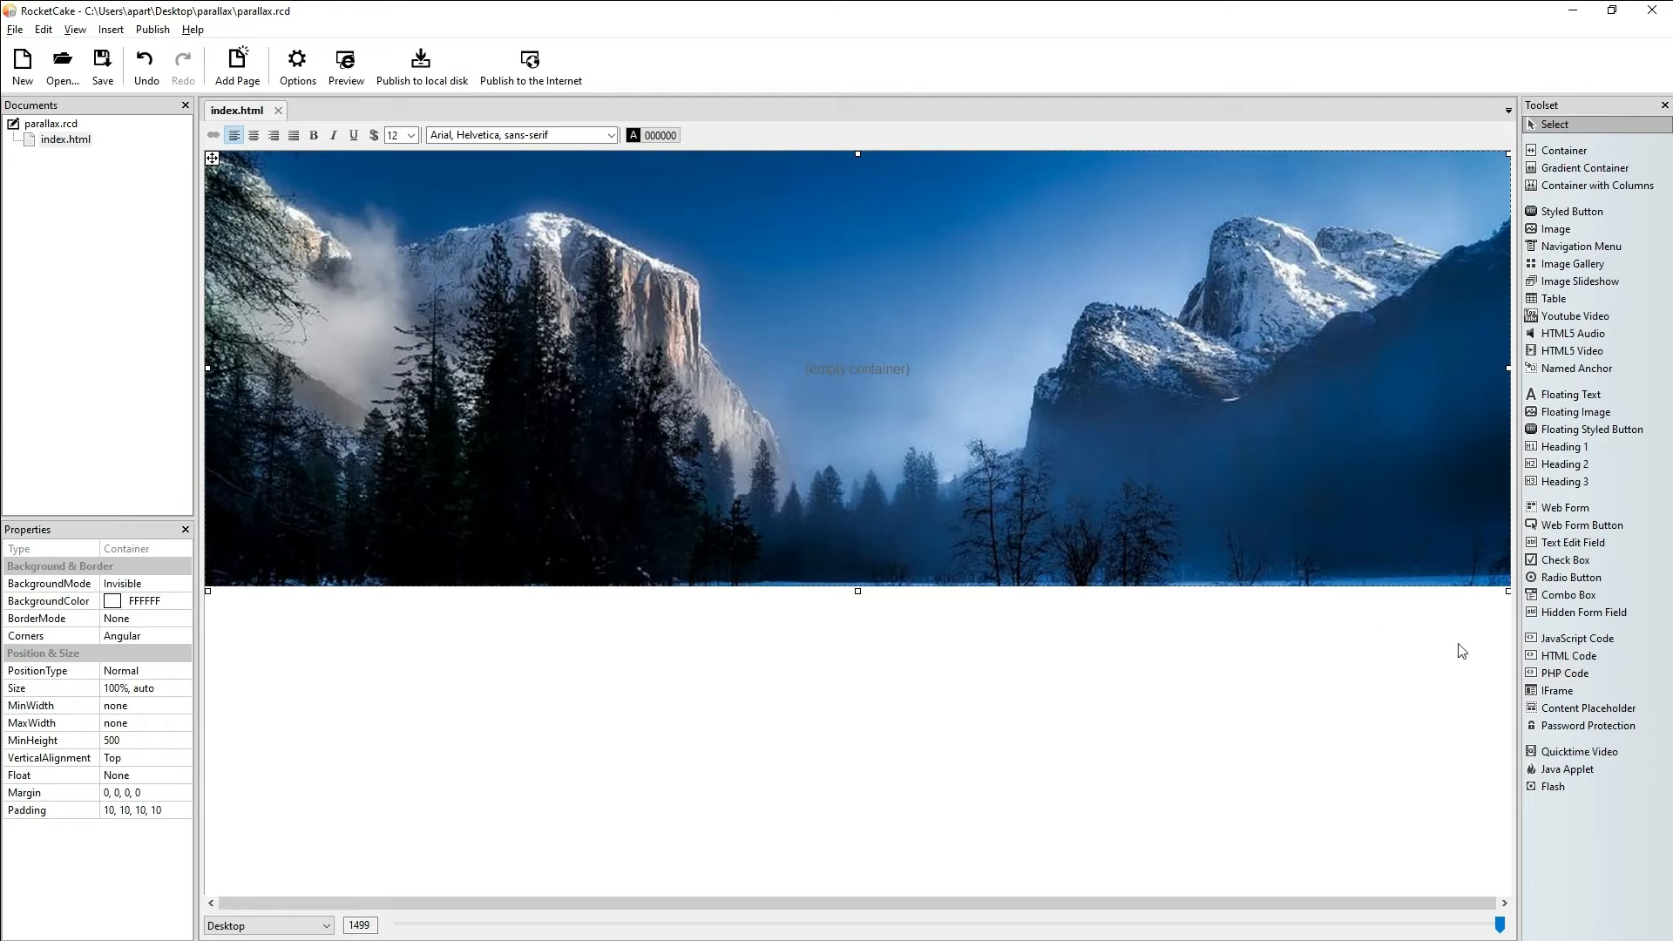
Step: Insert a Heading 1 in the image container, color its text white (FFFFFF) and center it
{"action": "left_click", "coordinate": [1604, 448]}
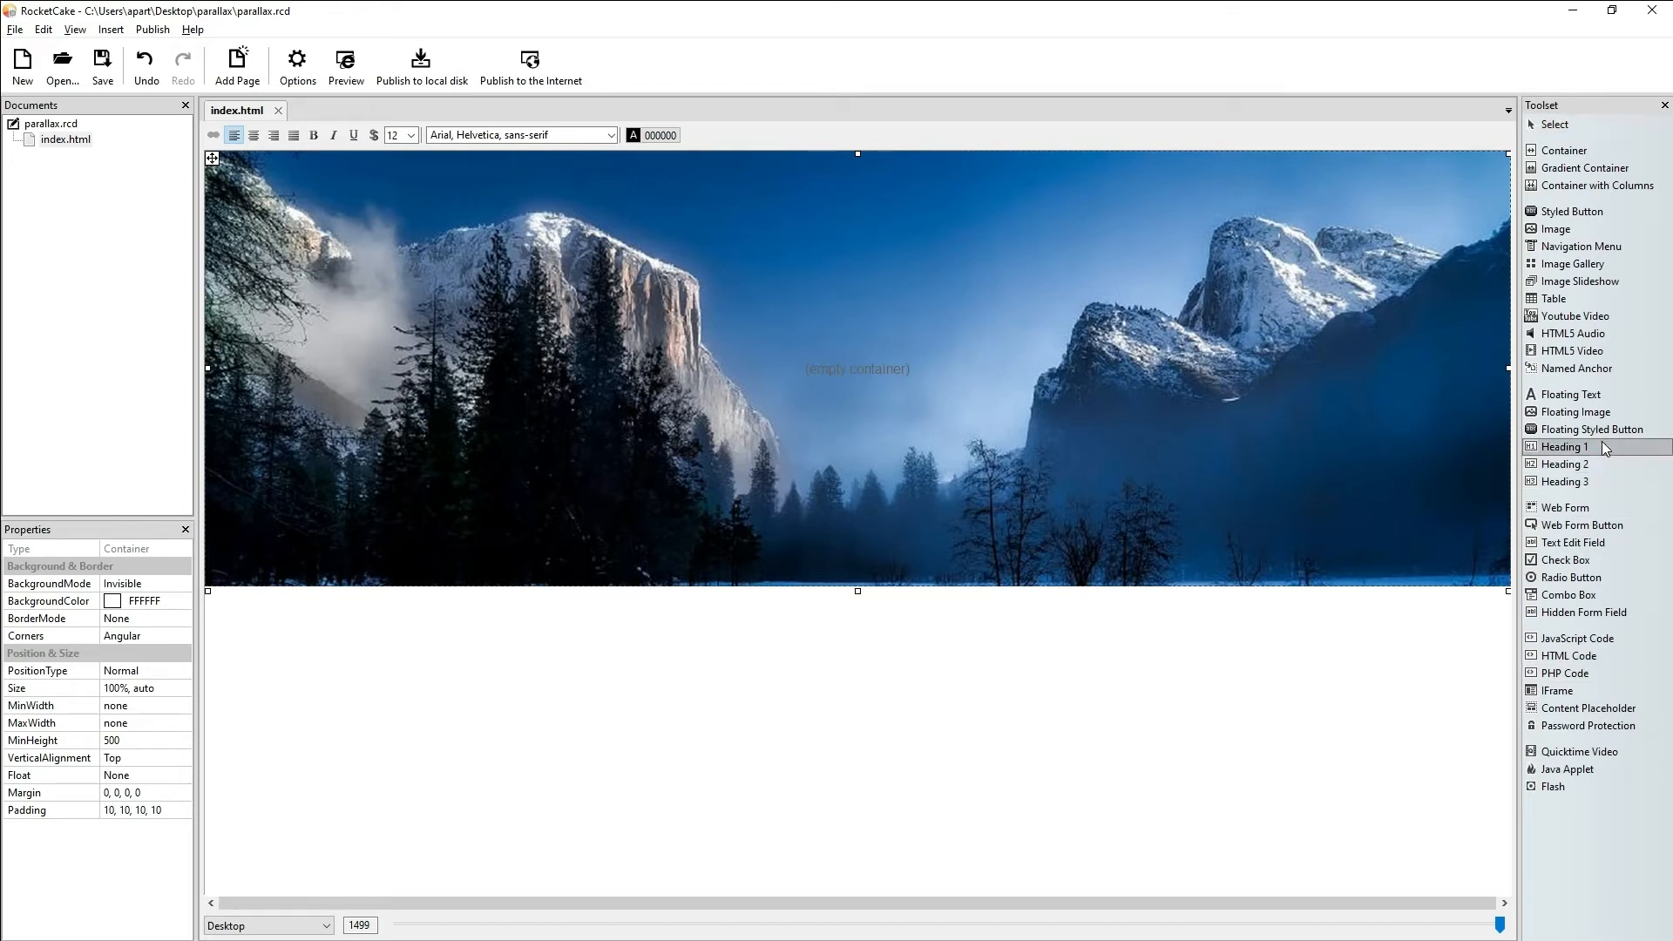
{"action": "left_click", "coordinate": [860, 400]}
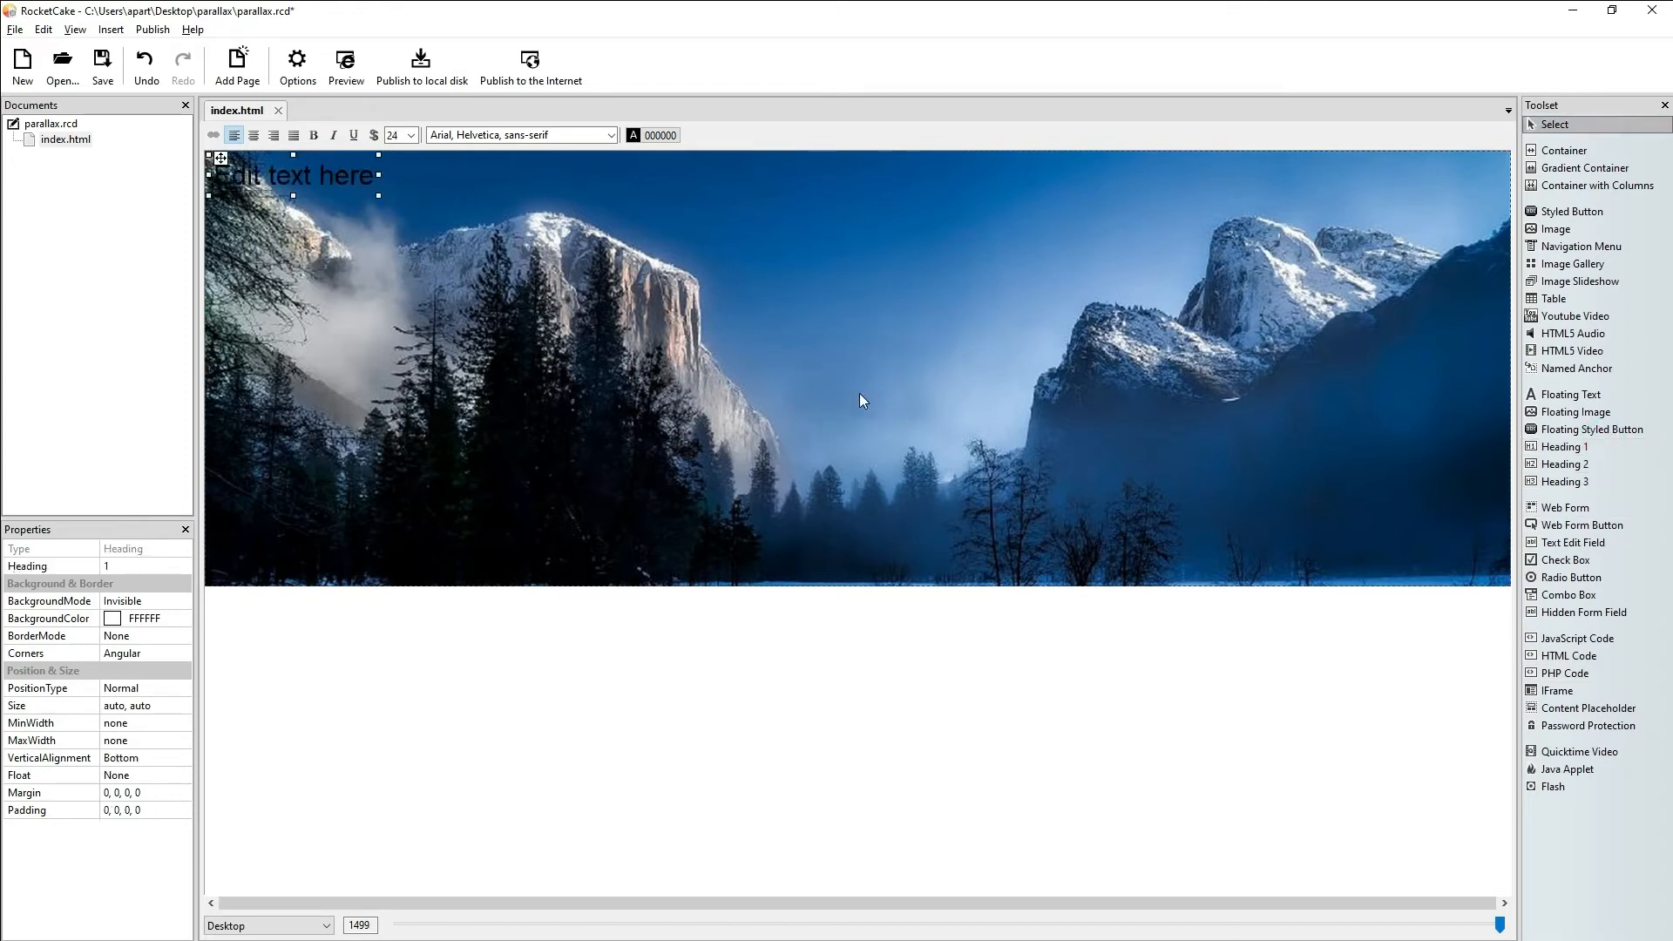
{"action": "left_click", "coordinate": [649, 136]}
{"action": "left_click", "coordinate": [495, 281]}
{"action": "left_click", "coordinate": [656, 314]}
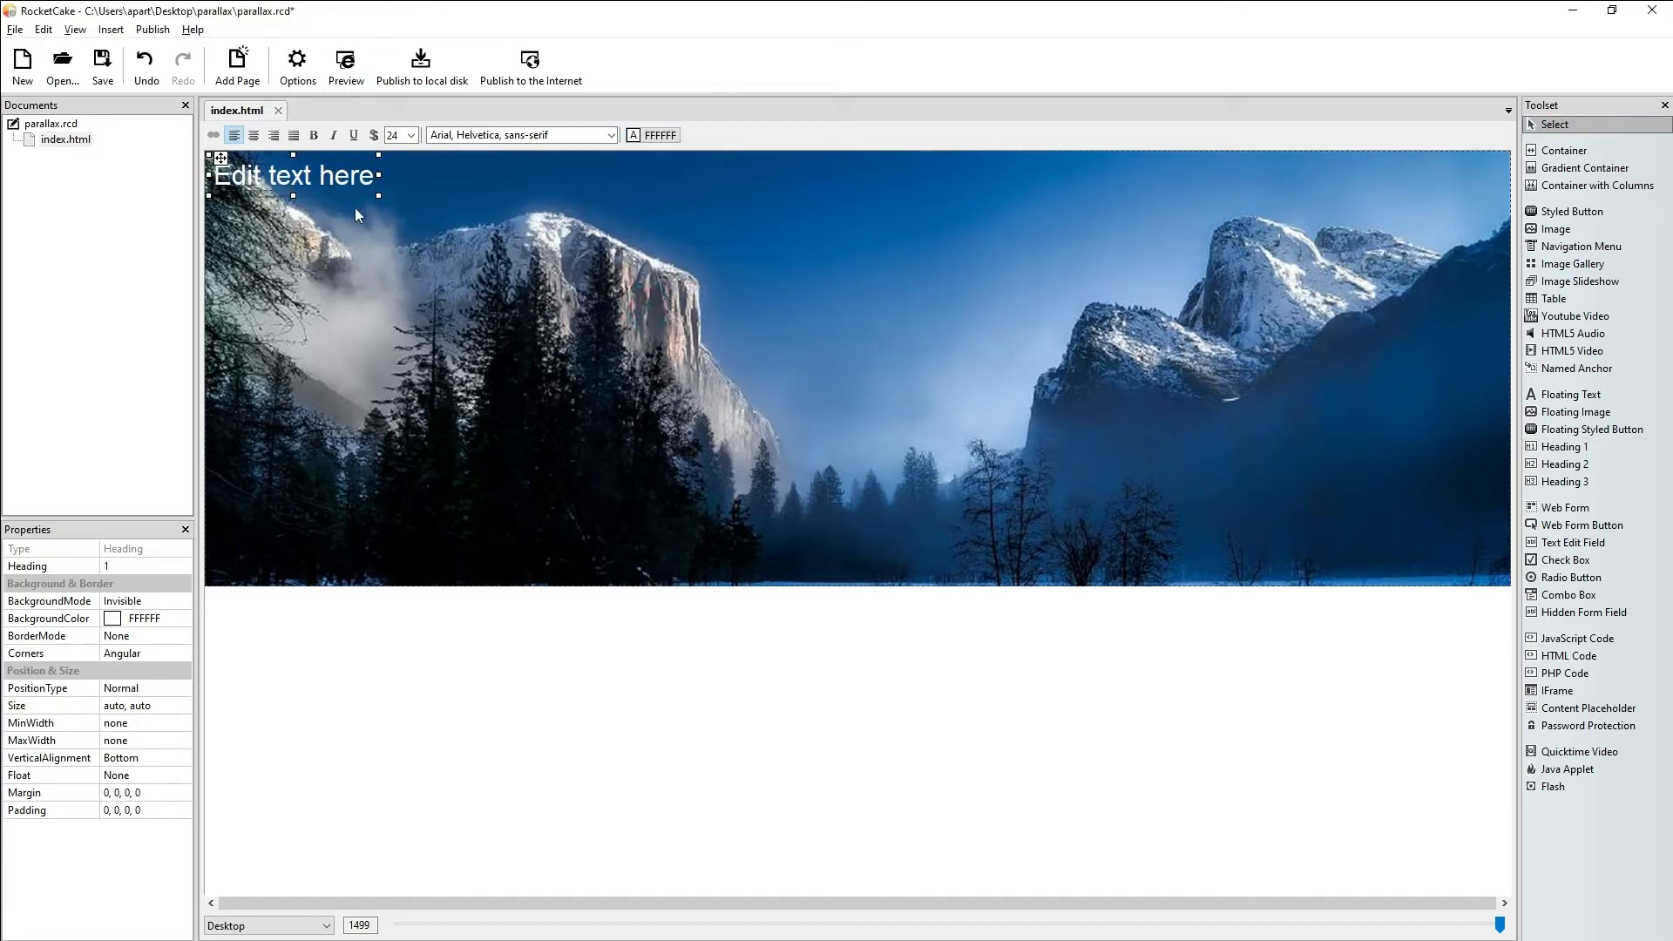
{"action": "left_click", "coordinate": [336, 254]}
{"action": "left_click", "coordinate": [339, 177]}
{"action": "left_click", "coordinate": [254, 135]}
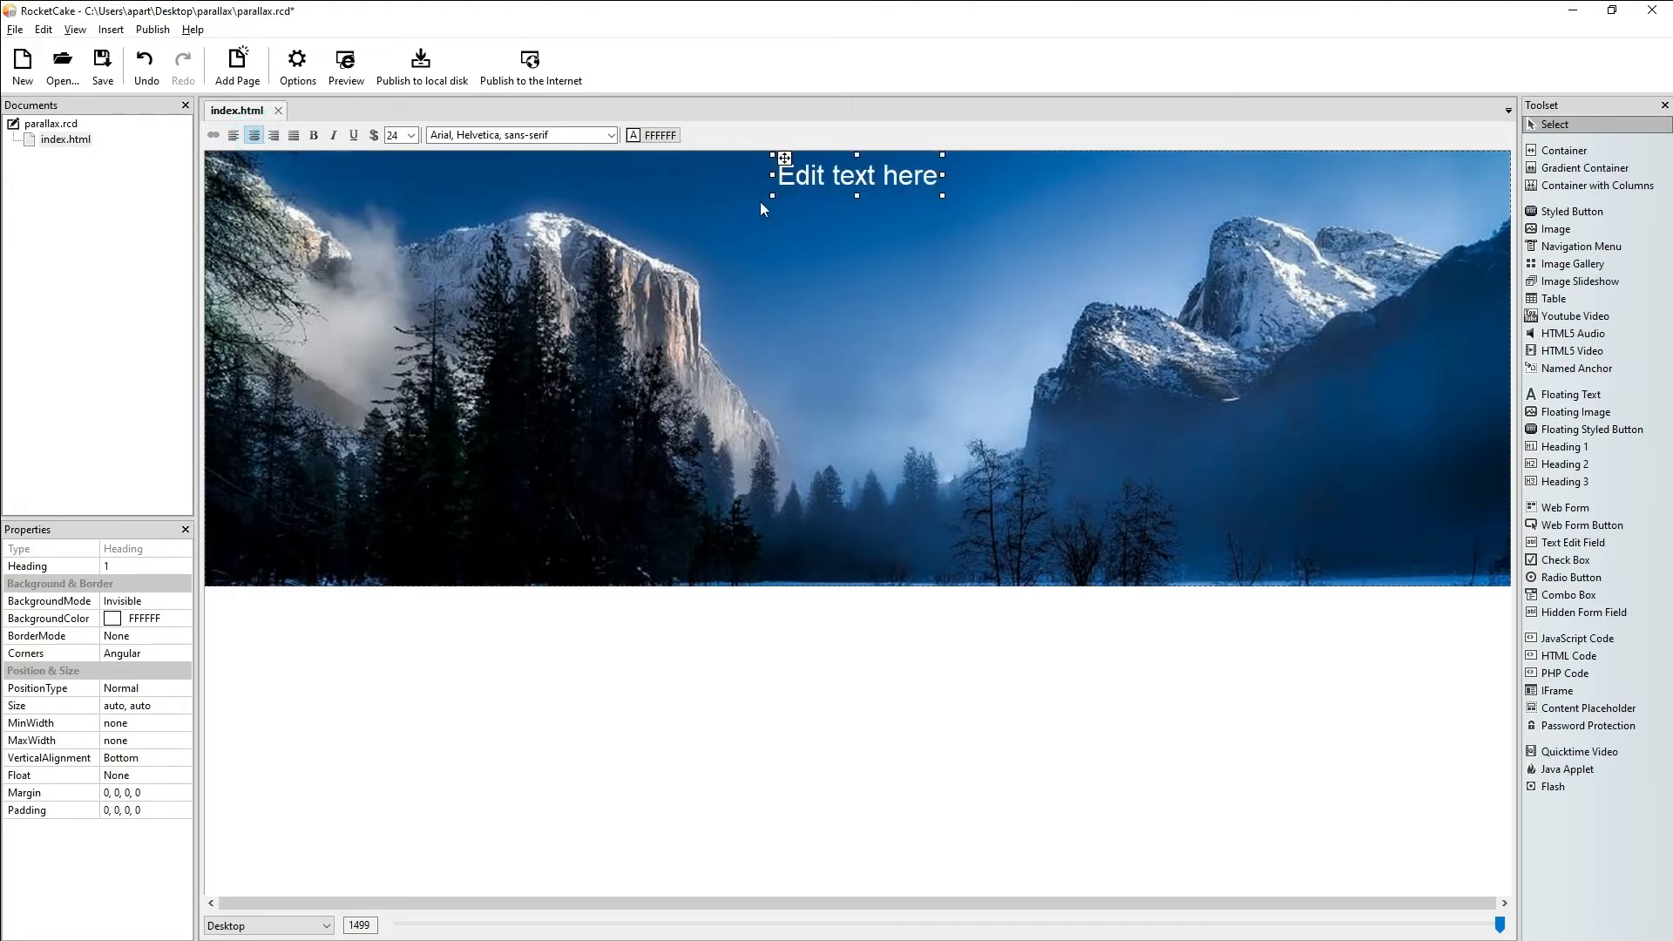
Step: Replace the Heading 1 placeholder text with "Parallax Effect"
{"action": "double_click", "coordinate": [838, 182]}
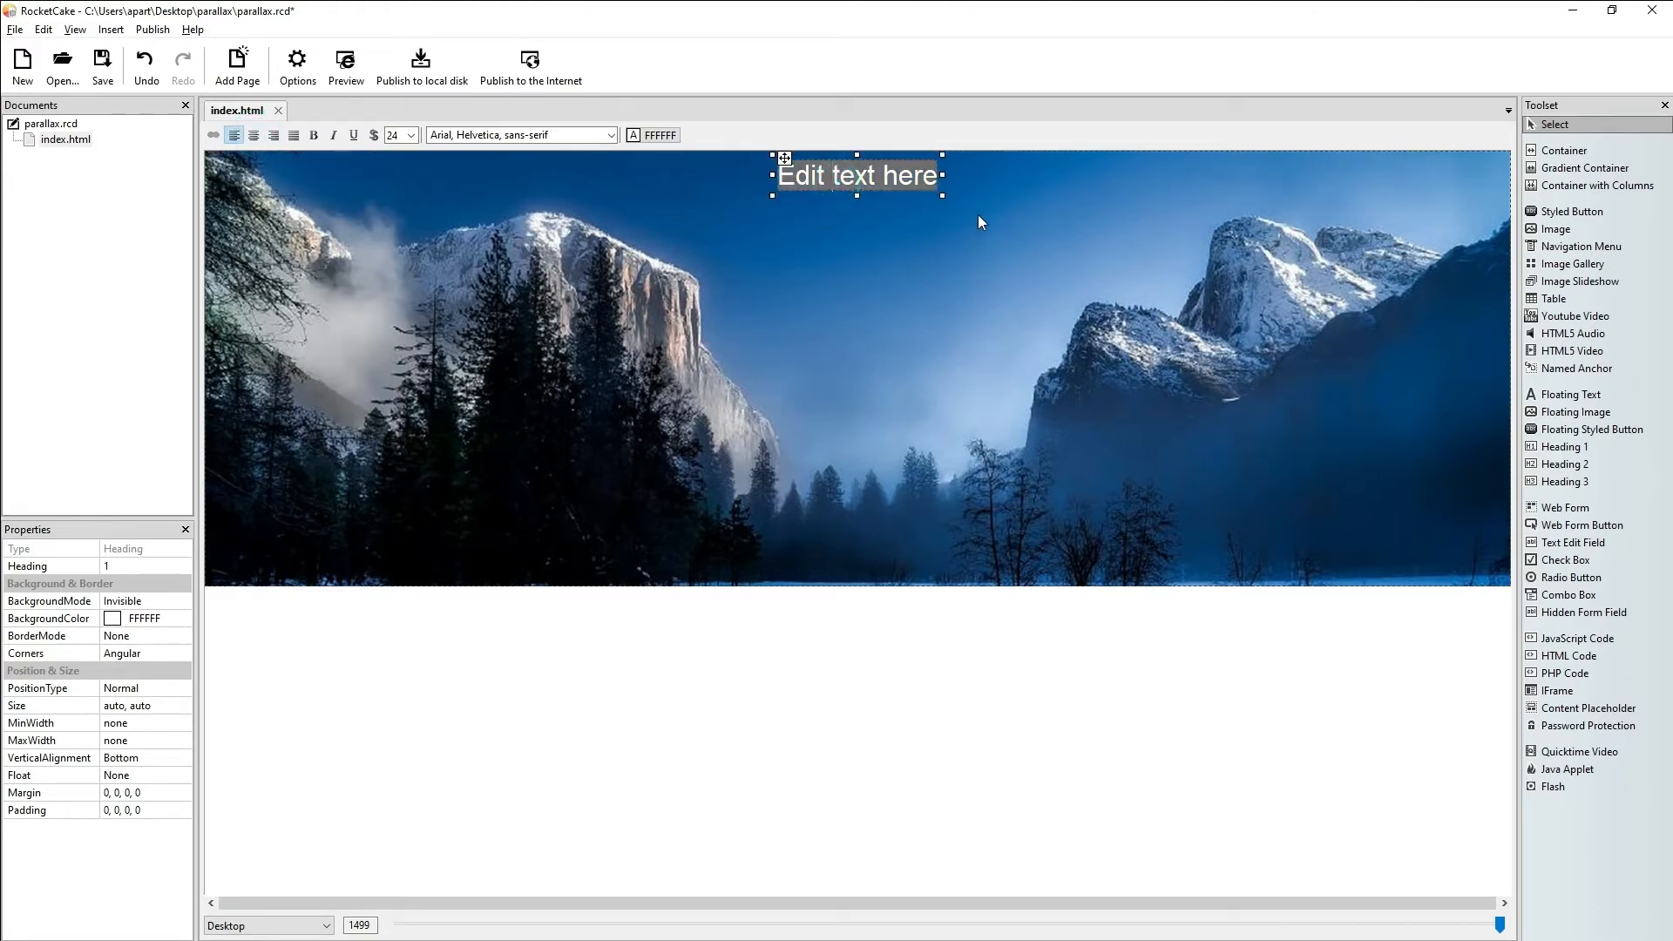
{"action": "type", "text": "Paralla"}
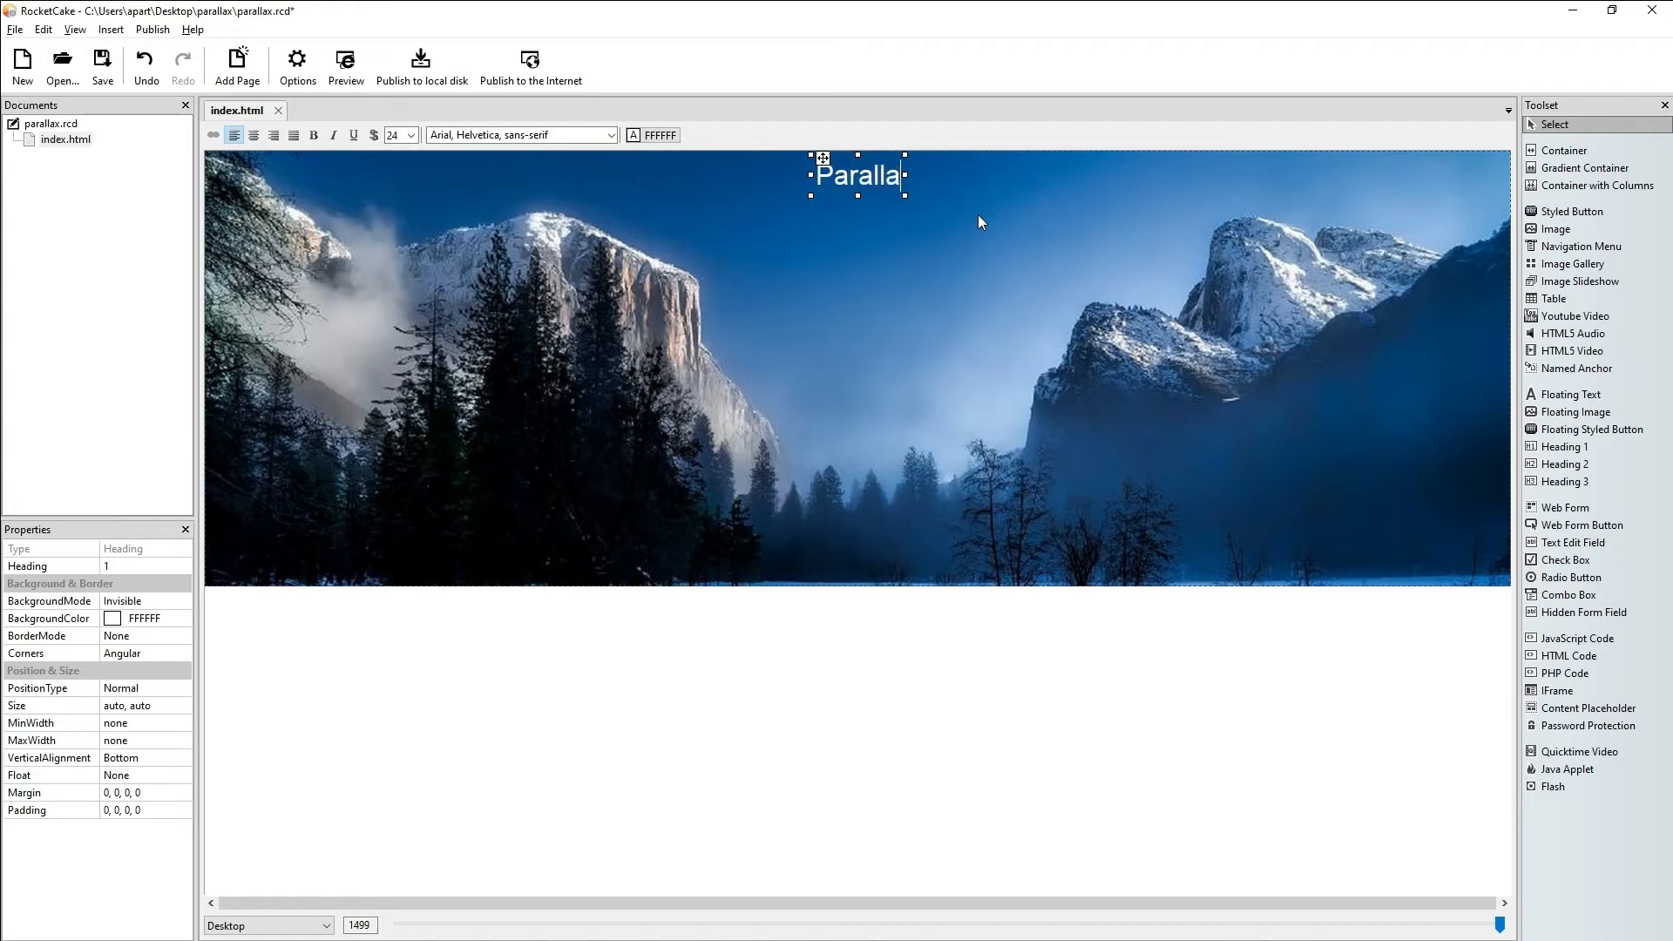
{"action": "type", "text": "x E"}
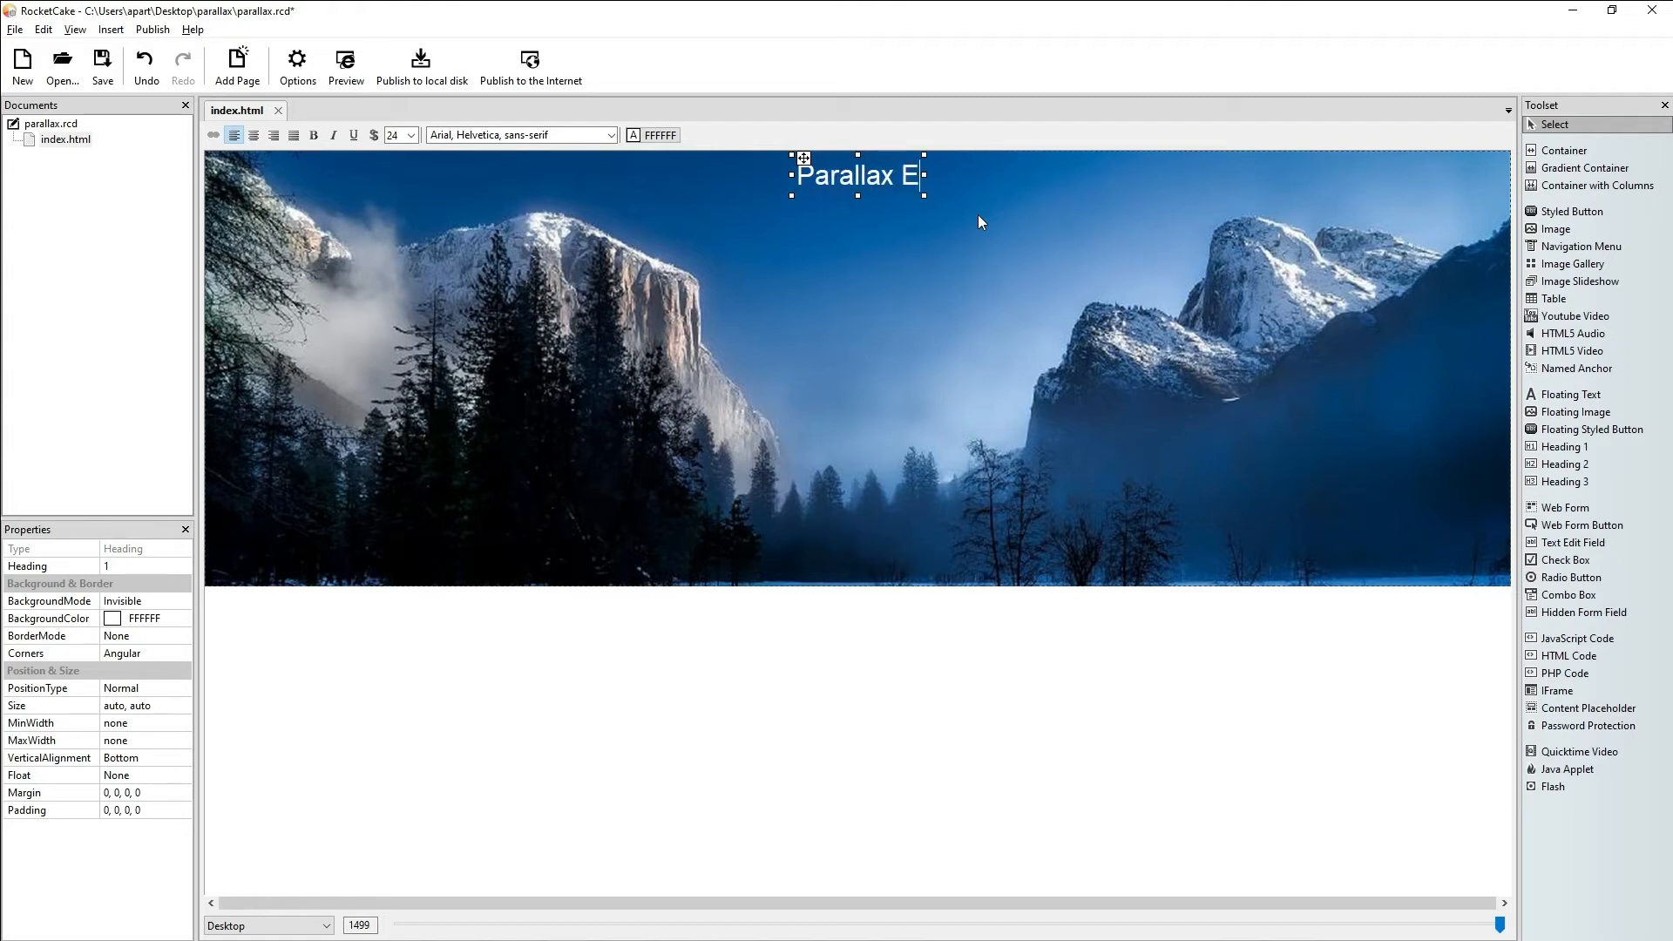
{"action": "type", "text": "ffec"}
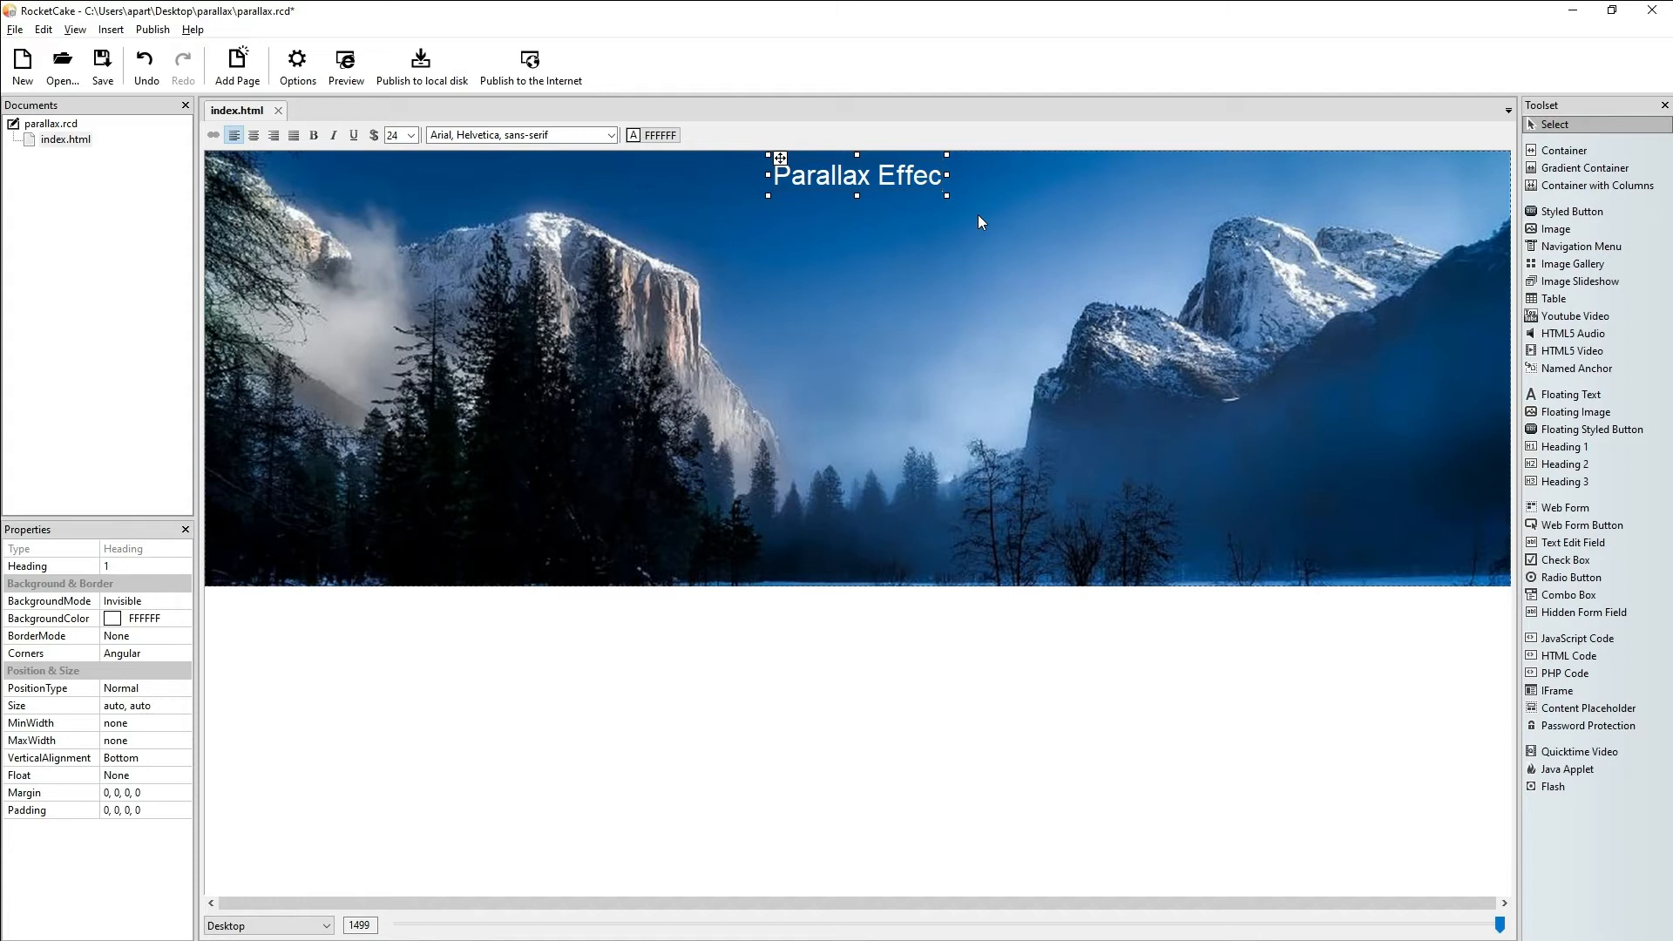
{"action": "type", "text": "t"}
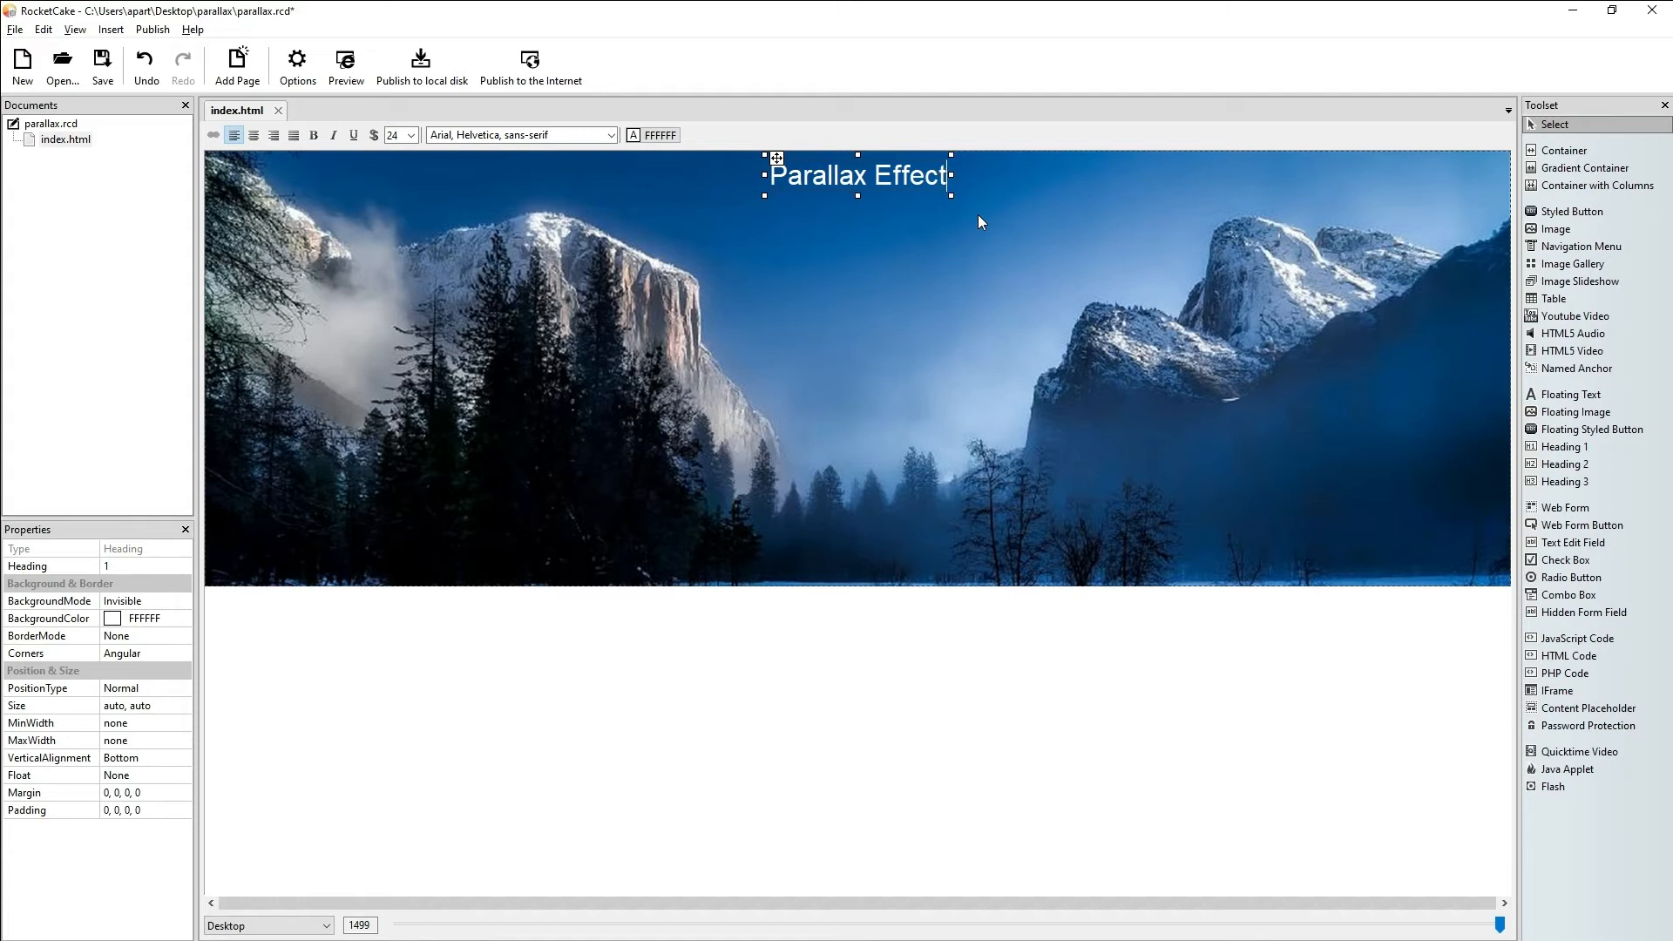
{"action": "type", "text": "t"}
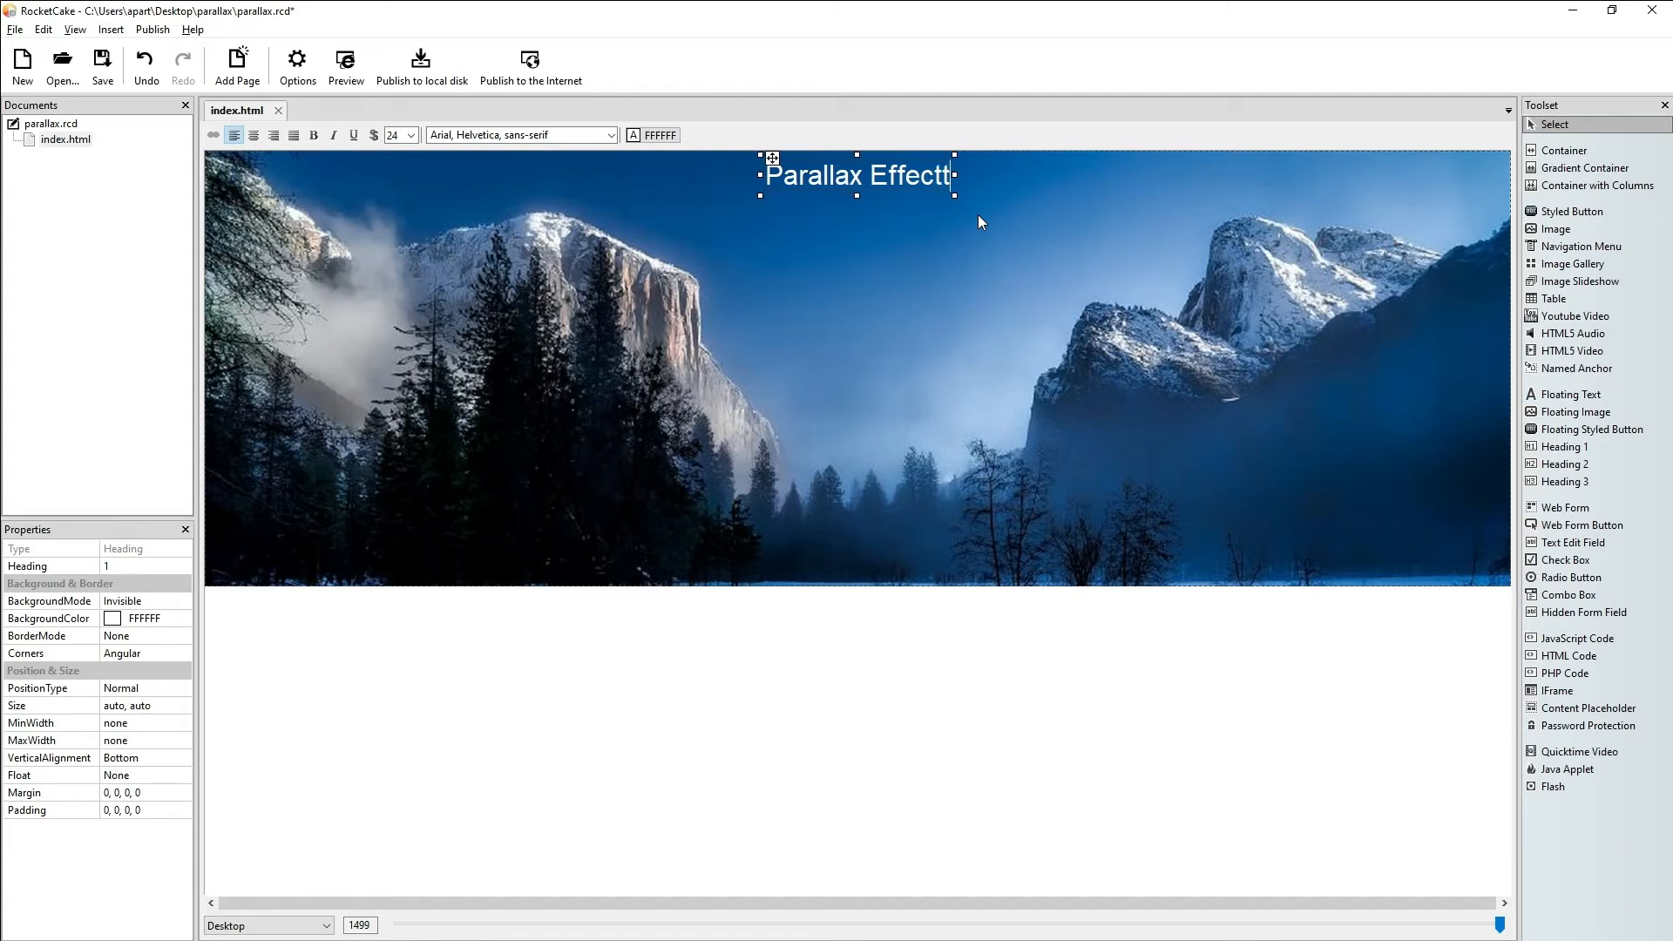
{"action": "key", "text": "BackSpace"}
Step: Make the "Parallax Effect" heading bold at font size 60 and move it down toward the picture's middle with blank lines above
{"action": "left_click", "coordinate": [411, 136]}
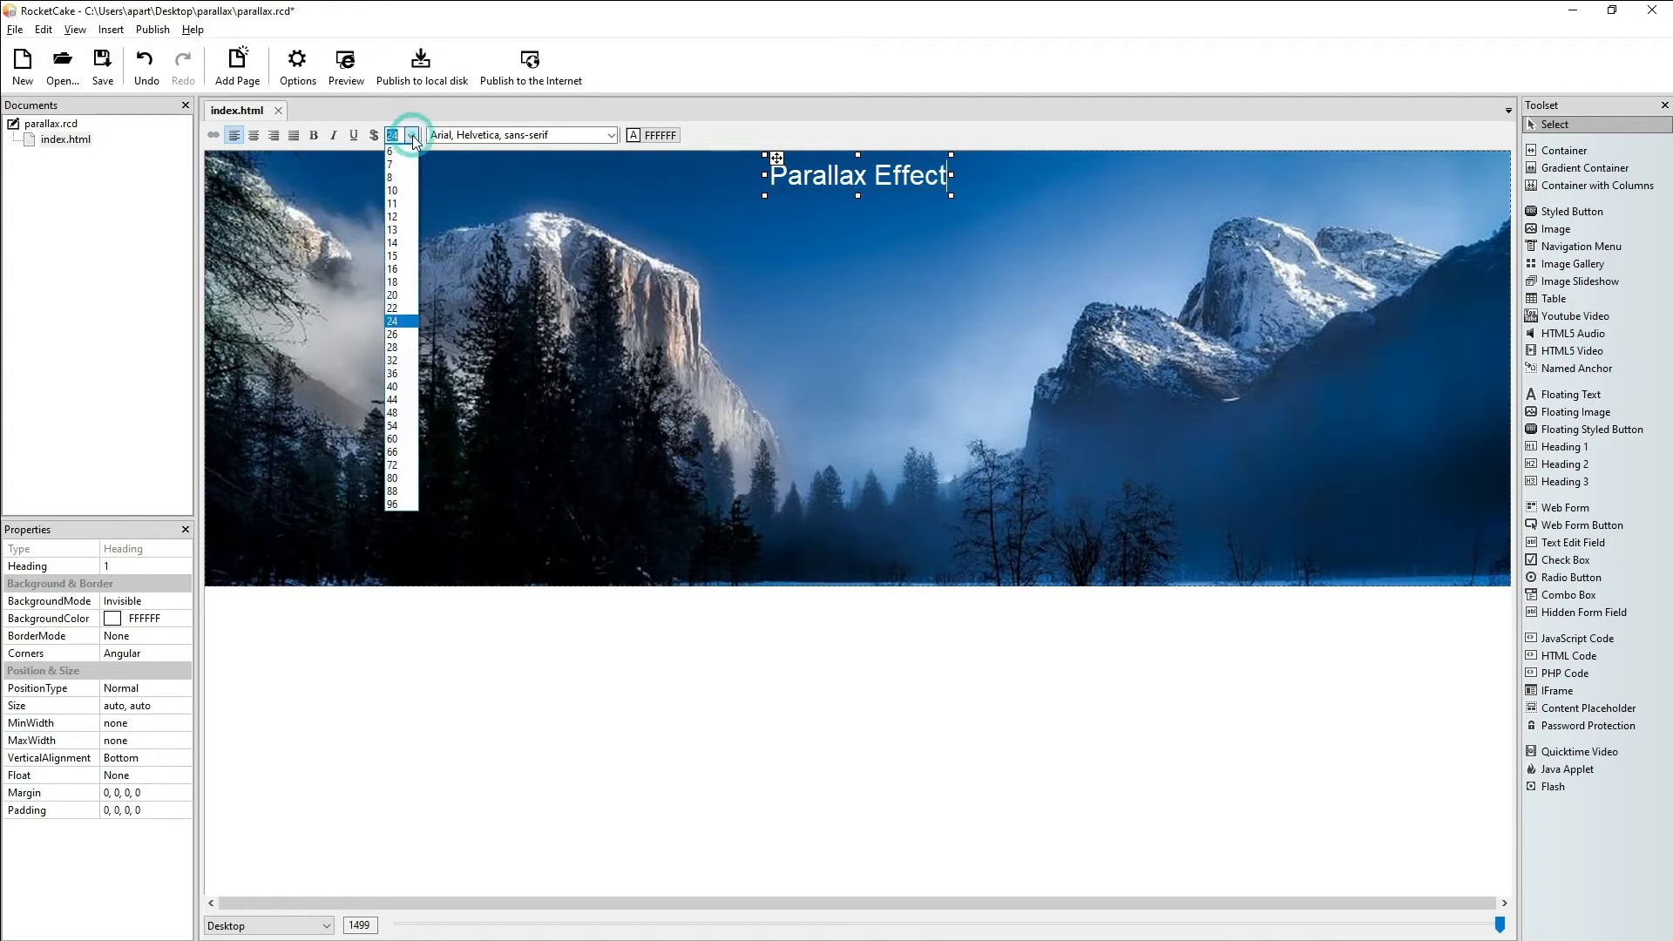
{"action": "left_click", "coordinate": [394, 438]}
{"action": "left_click", "coordinate": [314, 136]}
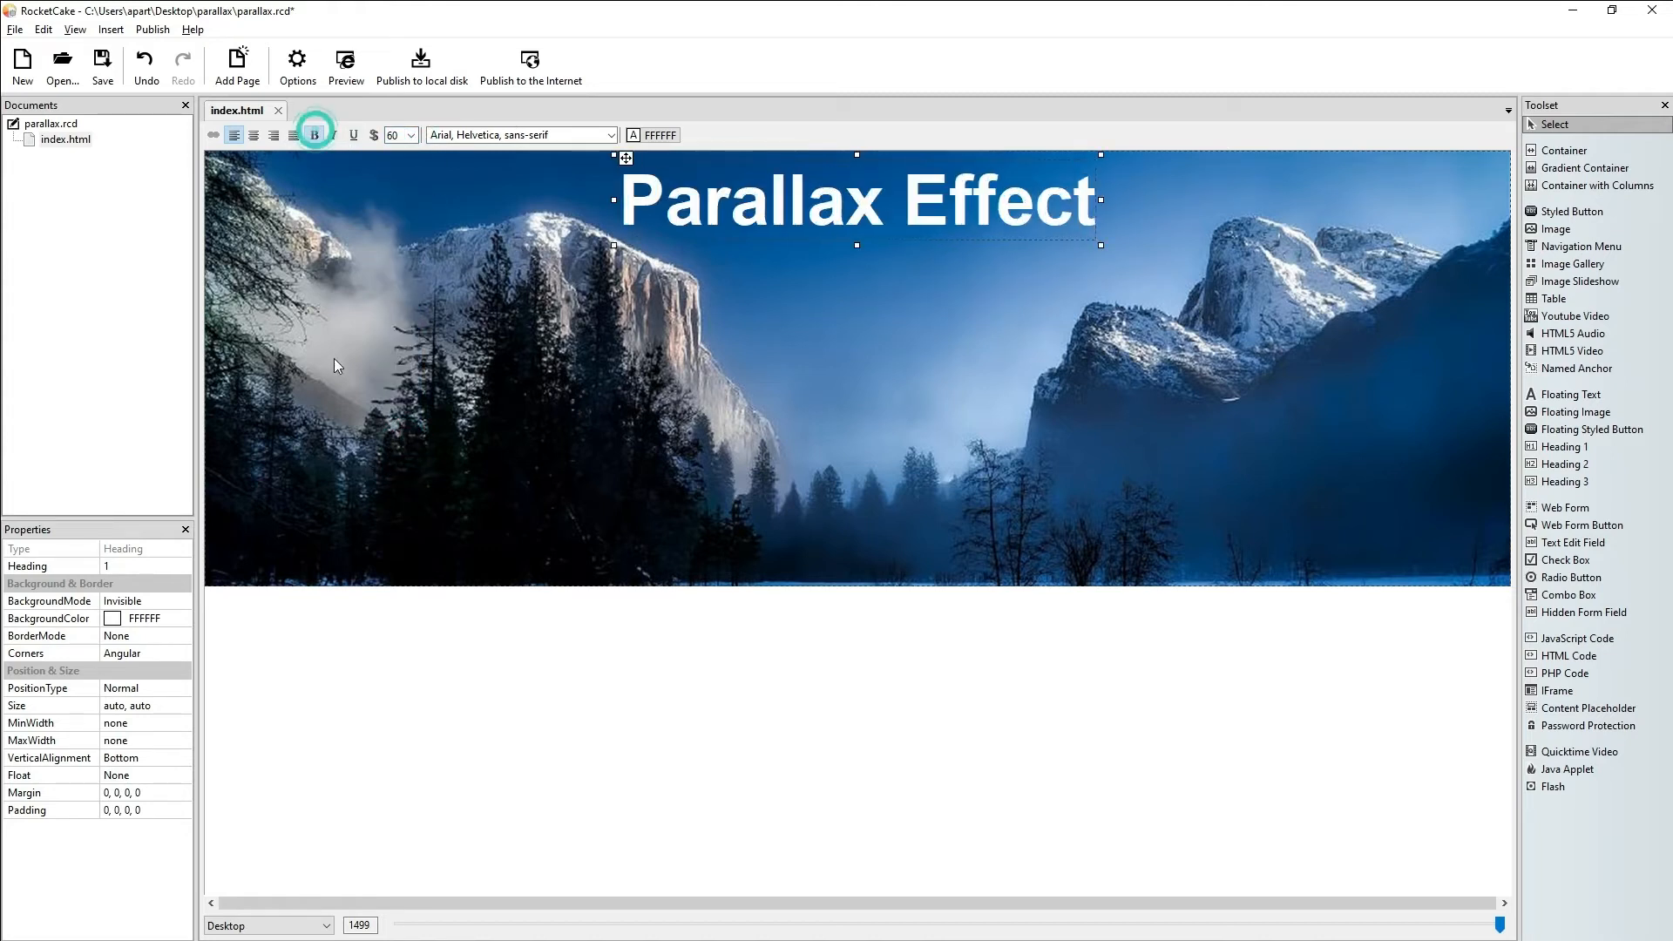
{"action": "left_click", "coordinate": [510, 178]}
{"action": "left_click", "coordinate": [398, 179]}
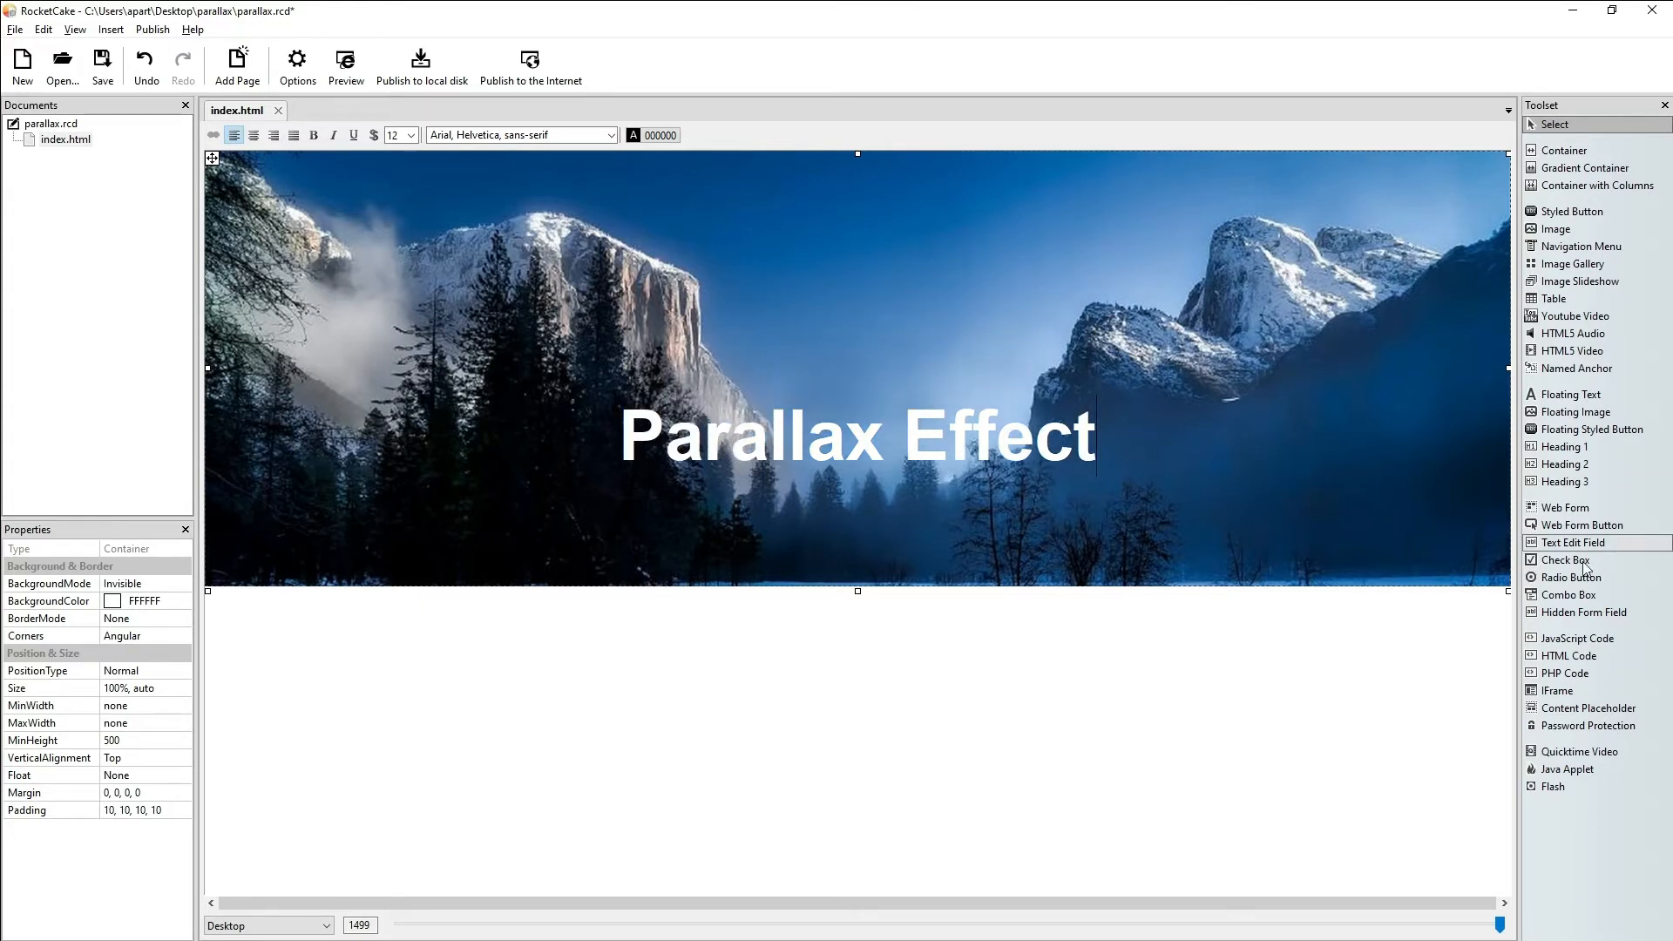
Step: Add a Heading 2 below the "Parallax Effect" heading, with white (FFFFFF) centered text
{"action": "left_click_drag", "start_coordinate": [1609, 462], "coordinate": [1259, 478]}
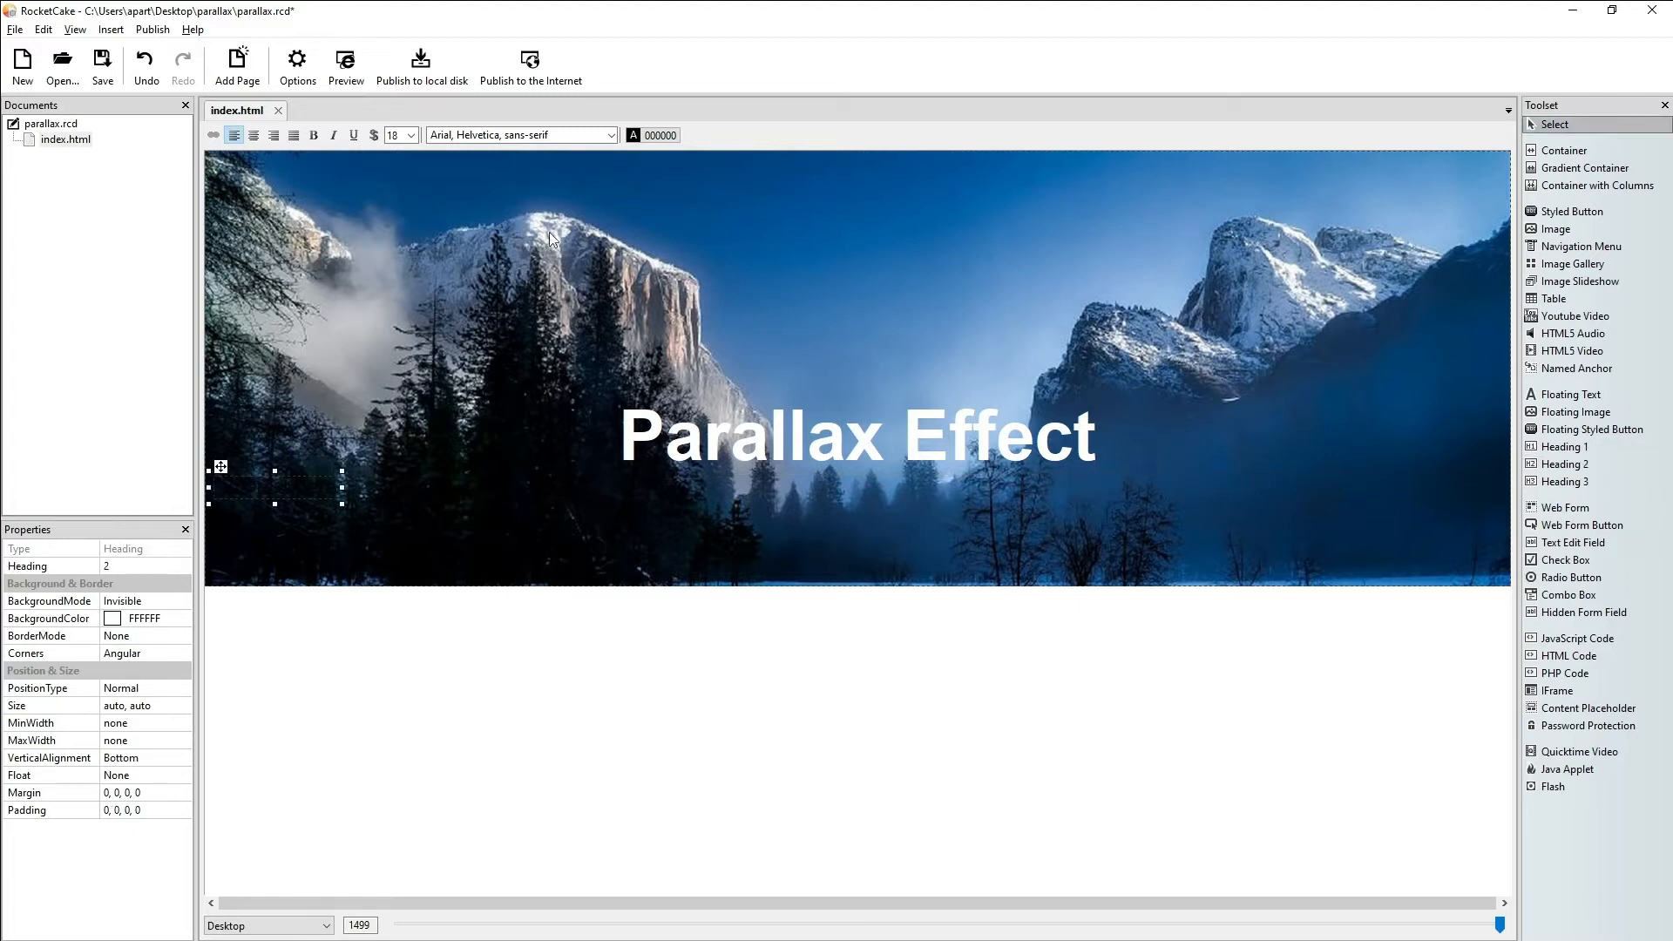
{"action": "left_click", "coordinate": [675, 135]}
{"action": "left_click", "coordinate": [495, 281]}
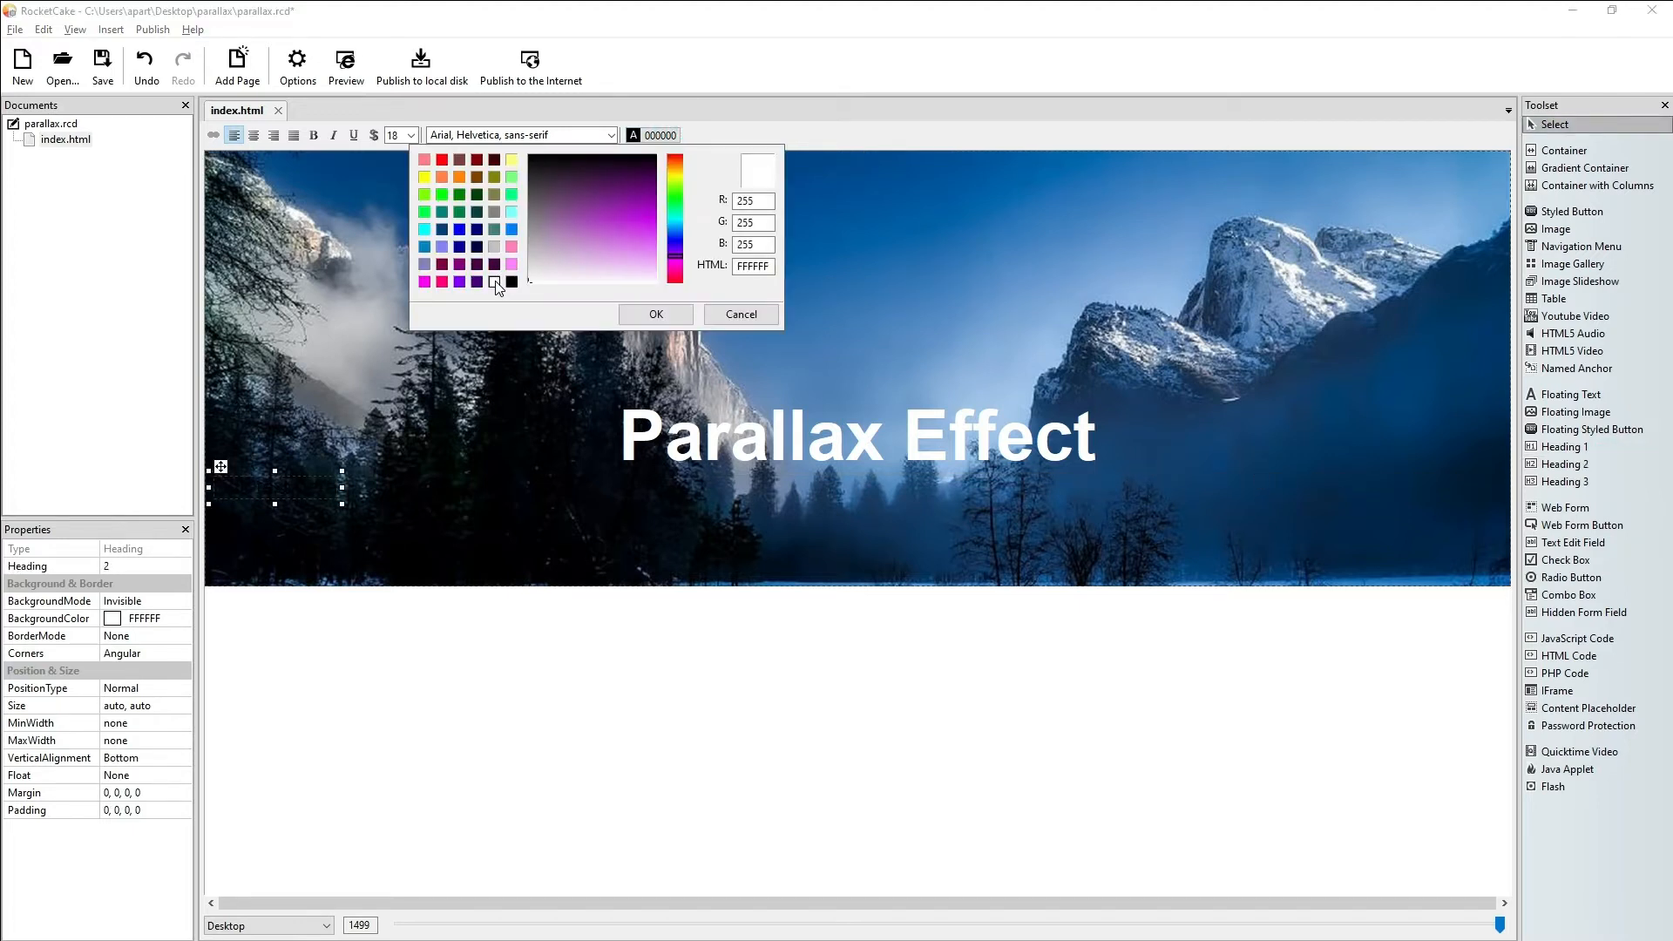
{"action": "left_click", "coordinate": [639, 315]}
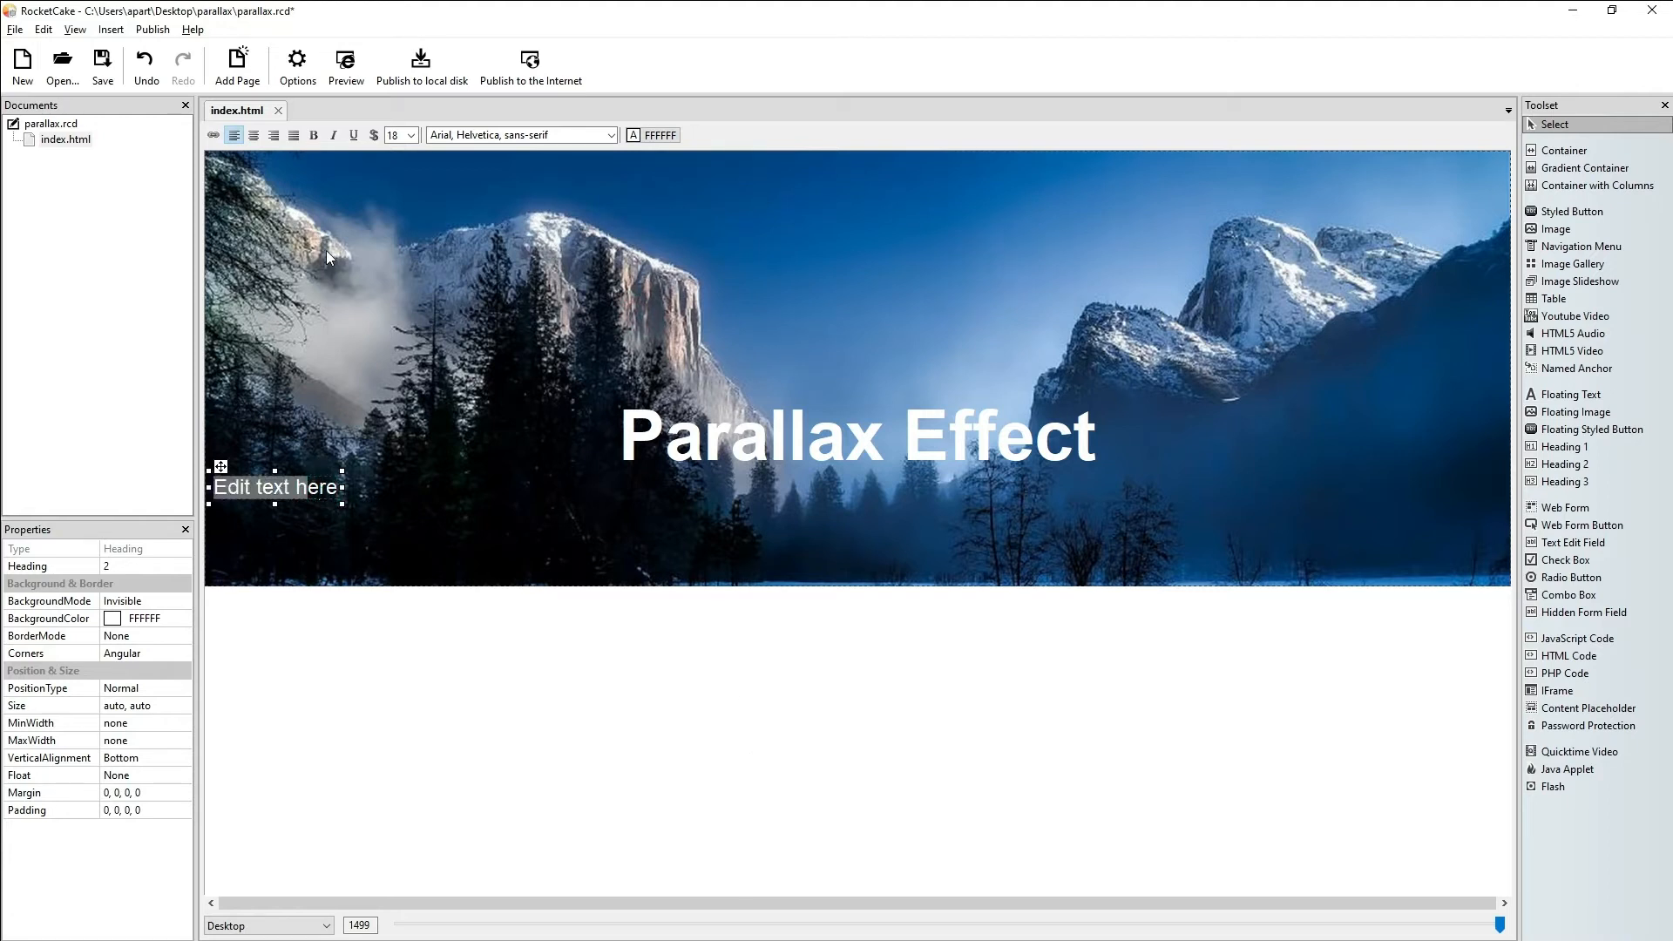
{"action": "left_click", "coordinate": [411, 497]}
{"action": "left_click", "coordinate": [323, 491]}
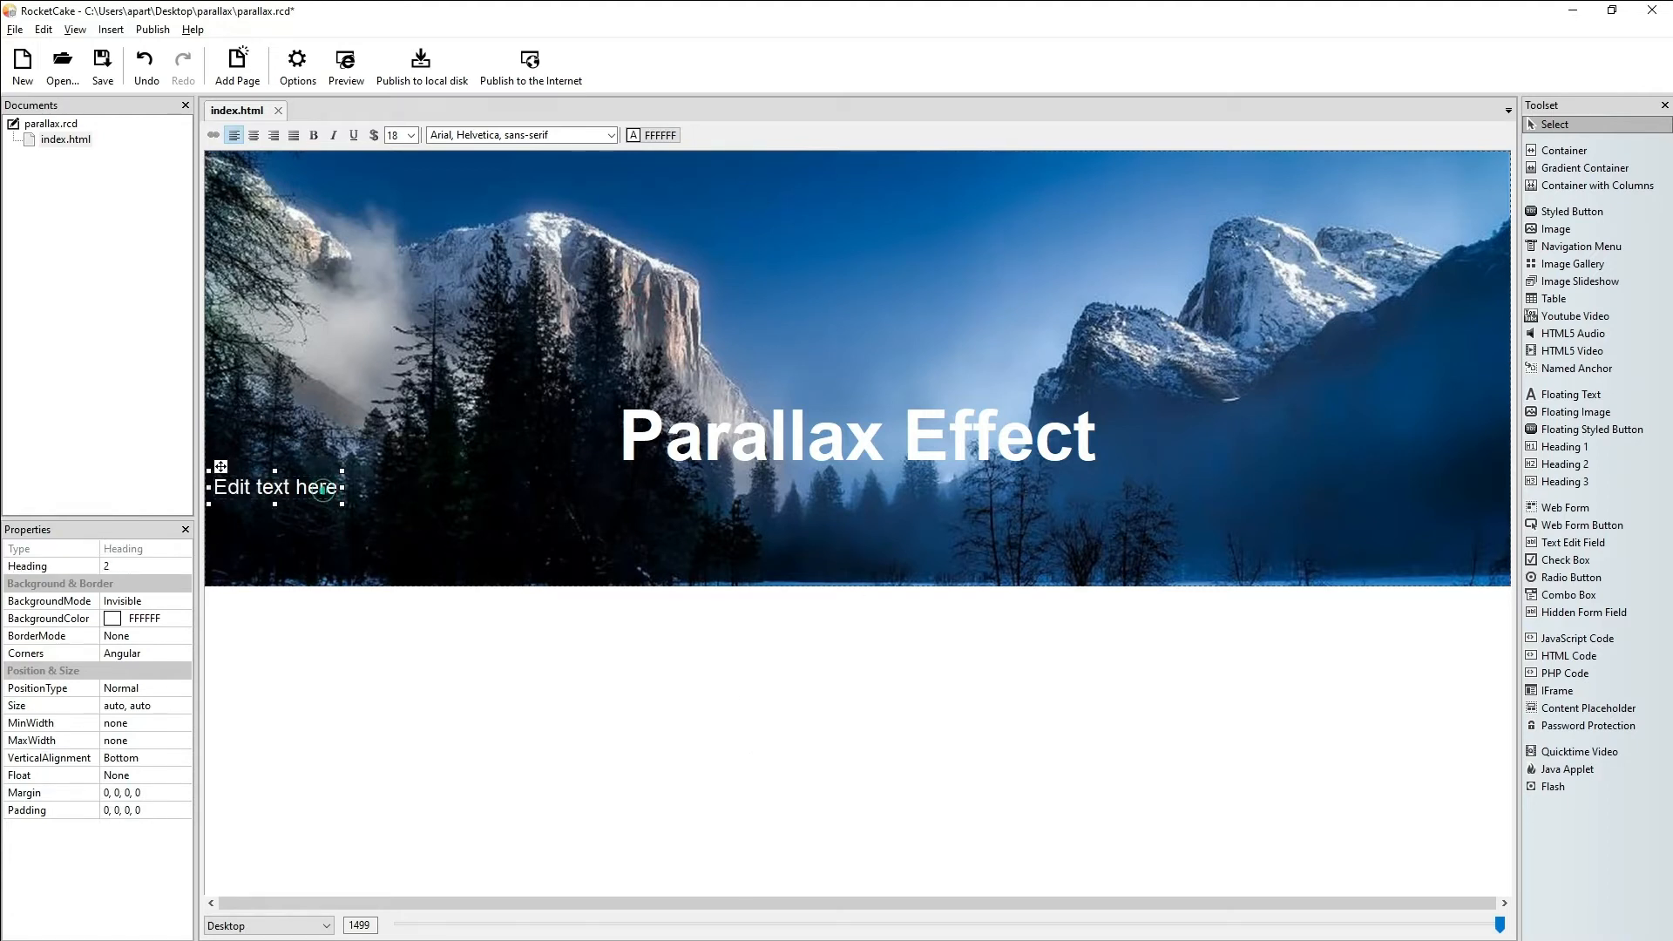
{"action": "left_click", "coordinate": [254, 135]}
{"action": "left_click", "coordinate": [1226, 463]}
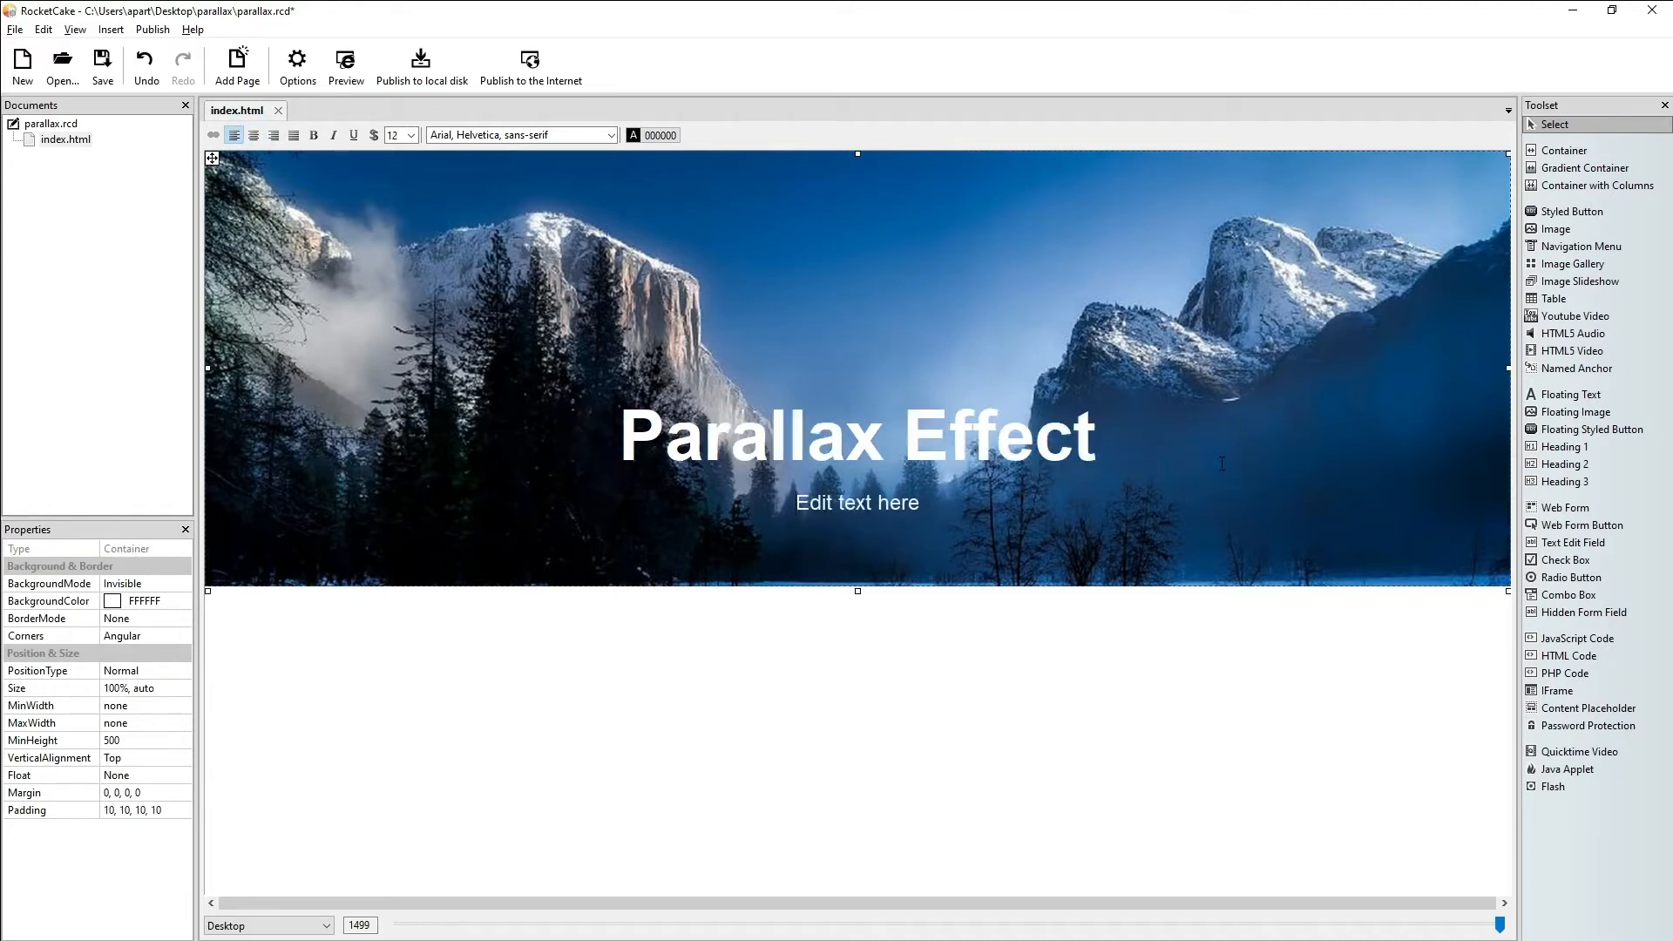
Step: Set the Heading 2 font size to 28 and replace its placeholder with "With Beautiful Background Picture"
{"action": "left_click", "coordinate": [848, 506]}
{"action": "left_click", "coordinate": [861, 502]}
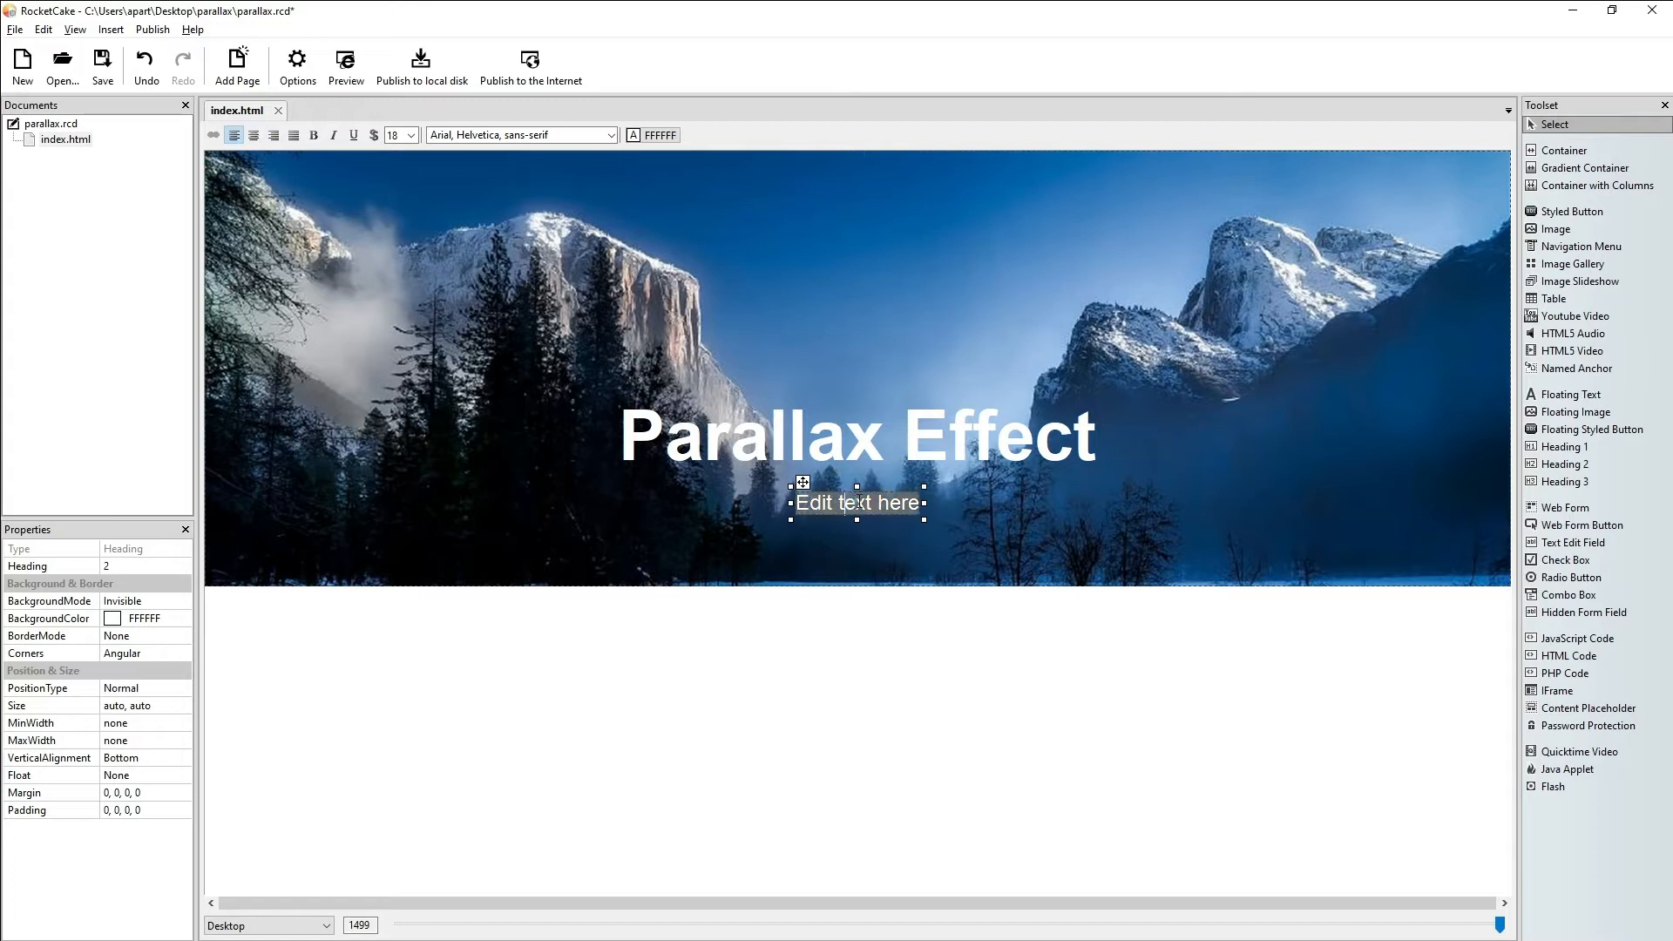
{"action": "left_click", "coordinate": [411, 135]}
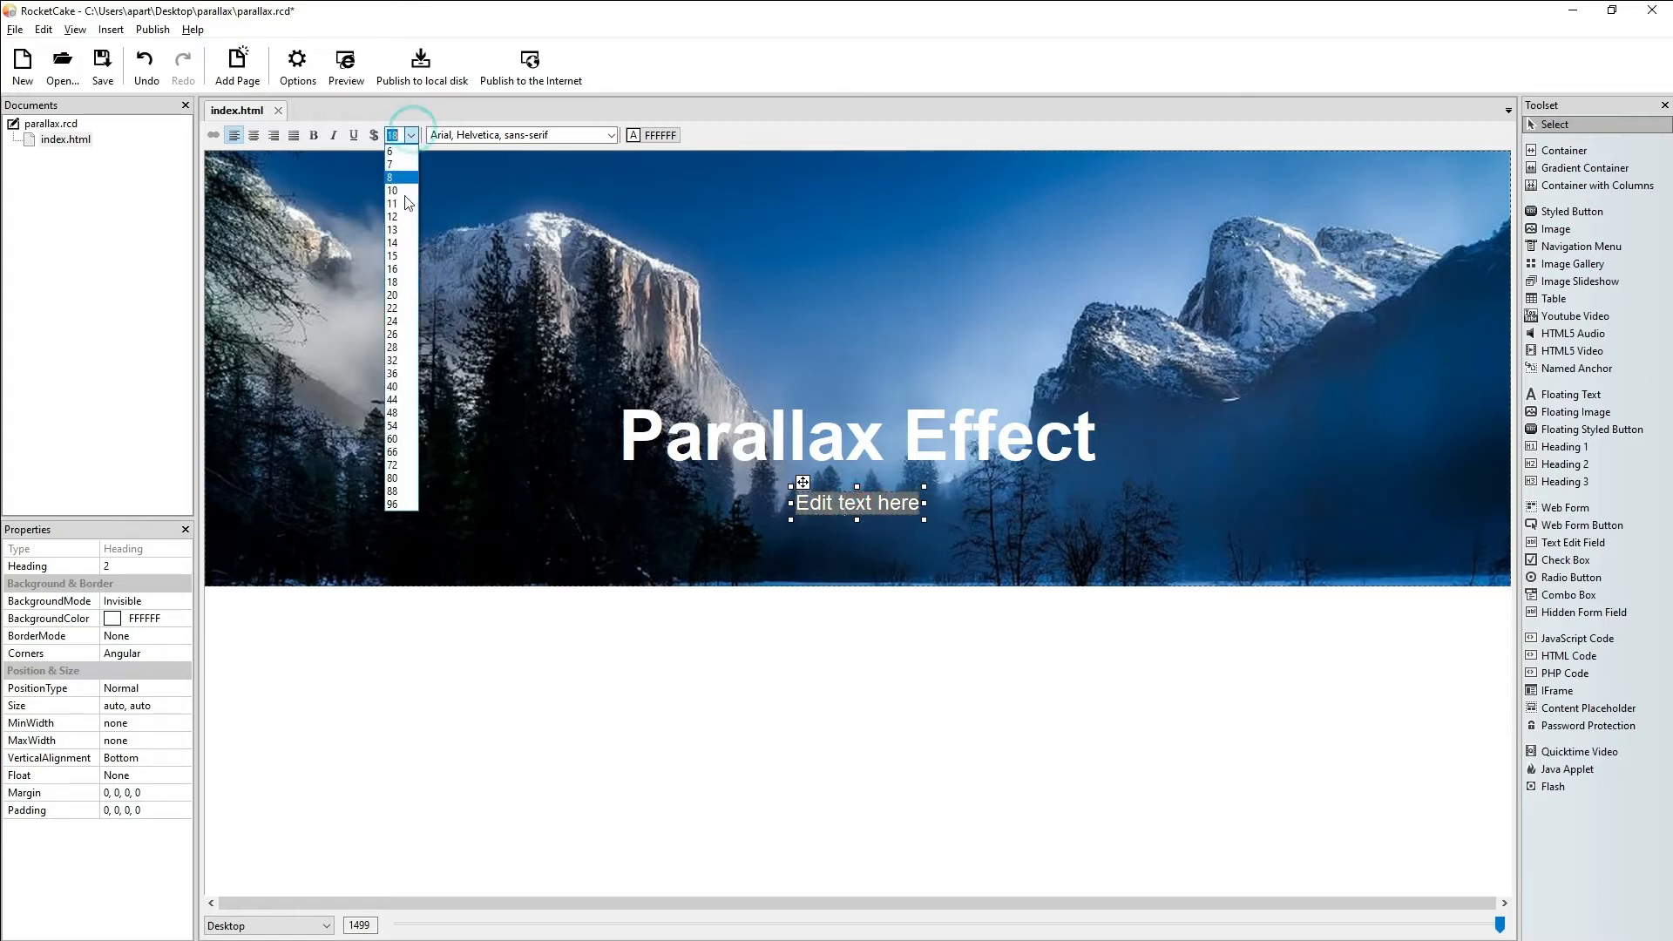
{"action": "left_click", "coordinate": [393, 347]}
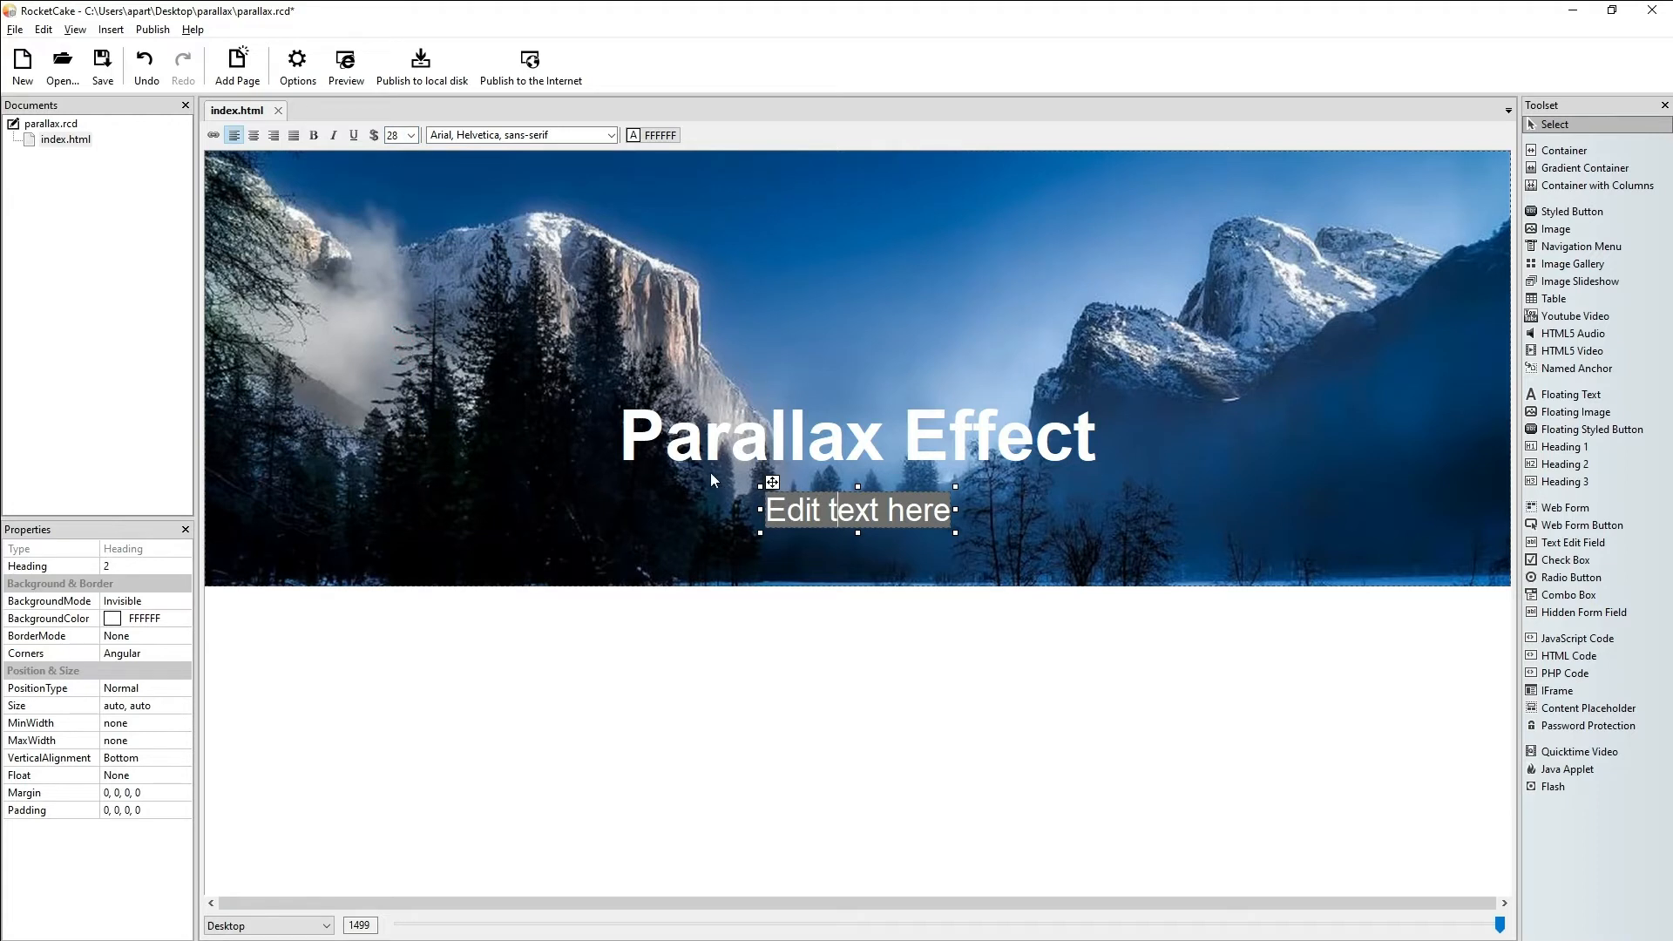
{"action": "type", "text": "With Beautiful Background Picture"}
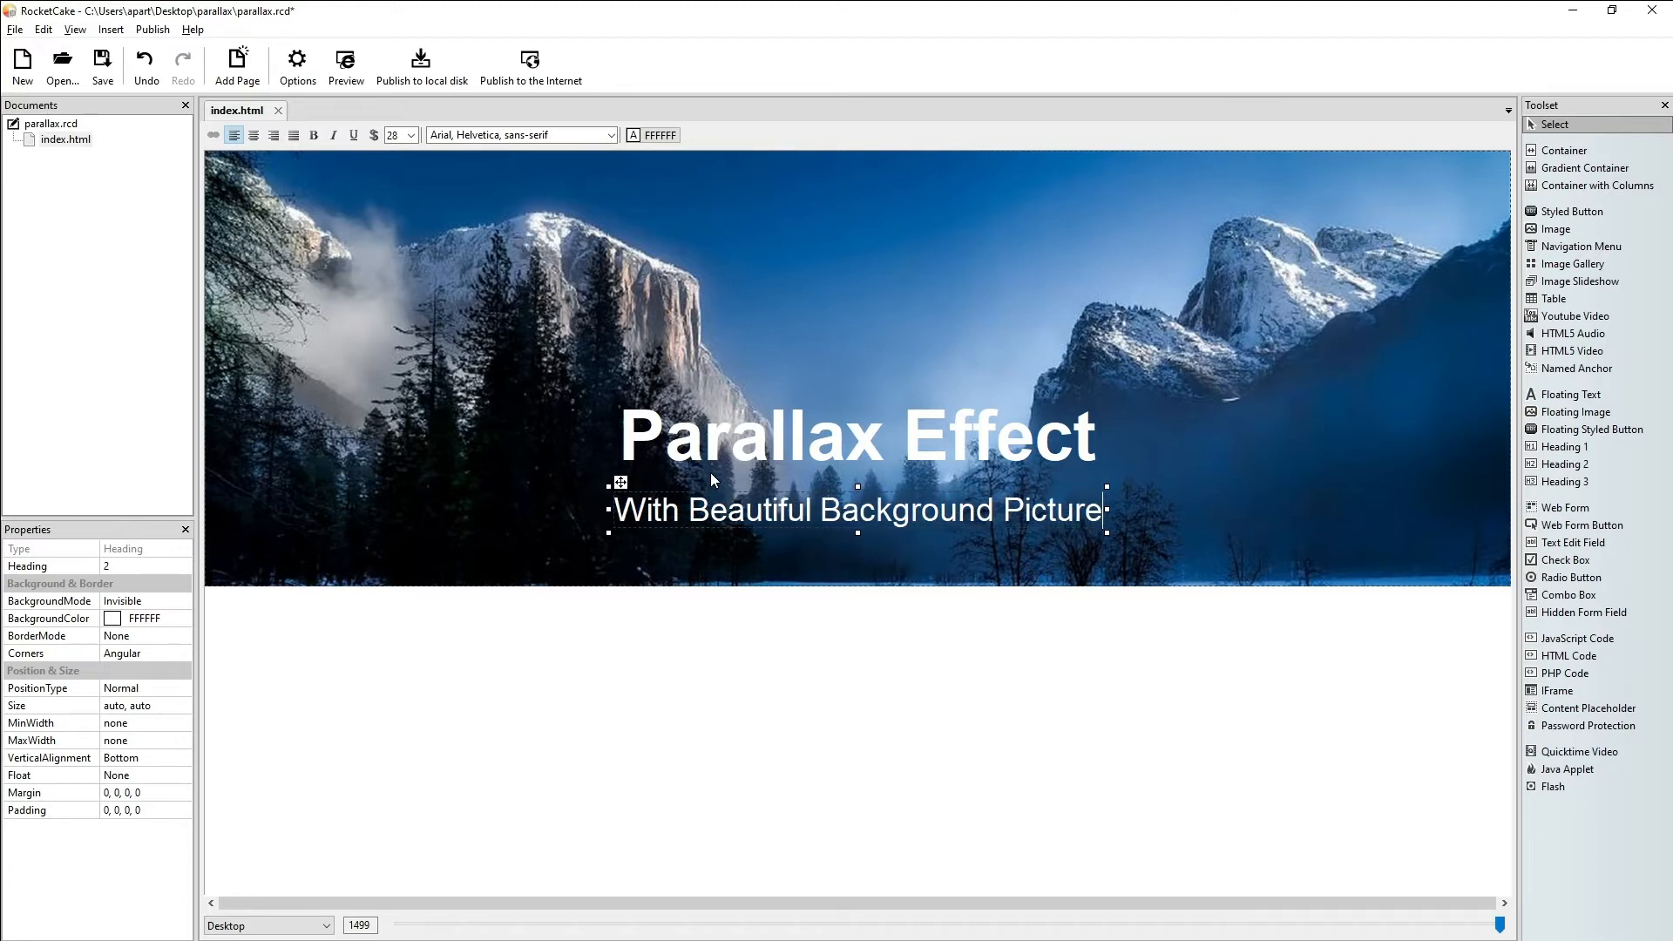
Step: Set the font size of the "With Beautiful Background Picture" subheading to 24
{"action": "left_click", "coordinate": [780, 462]}
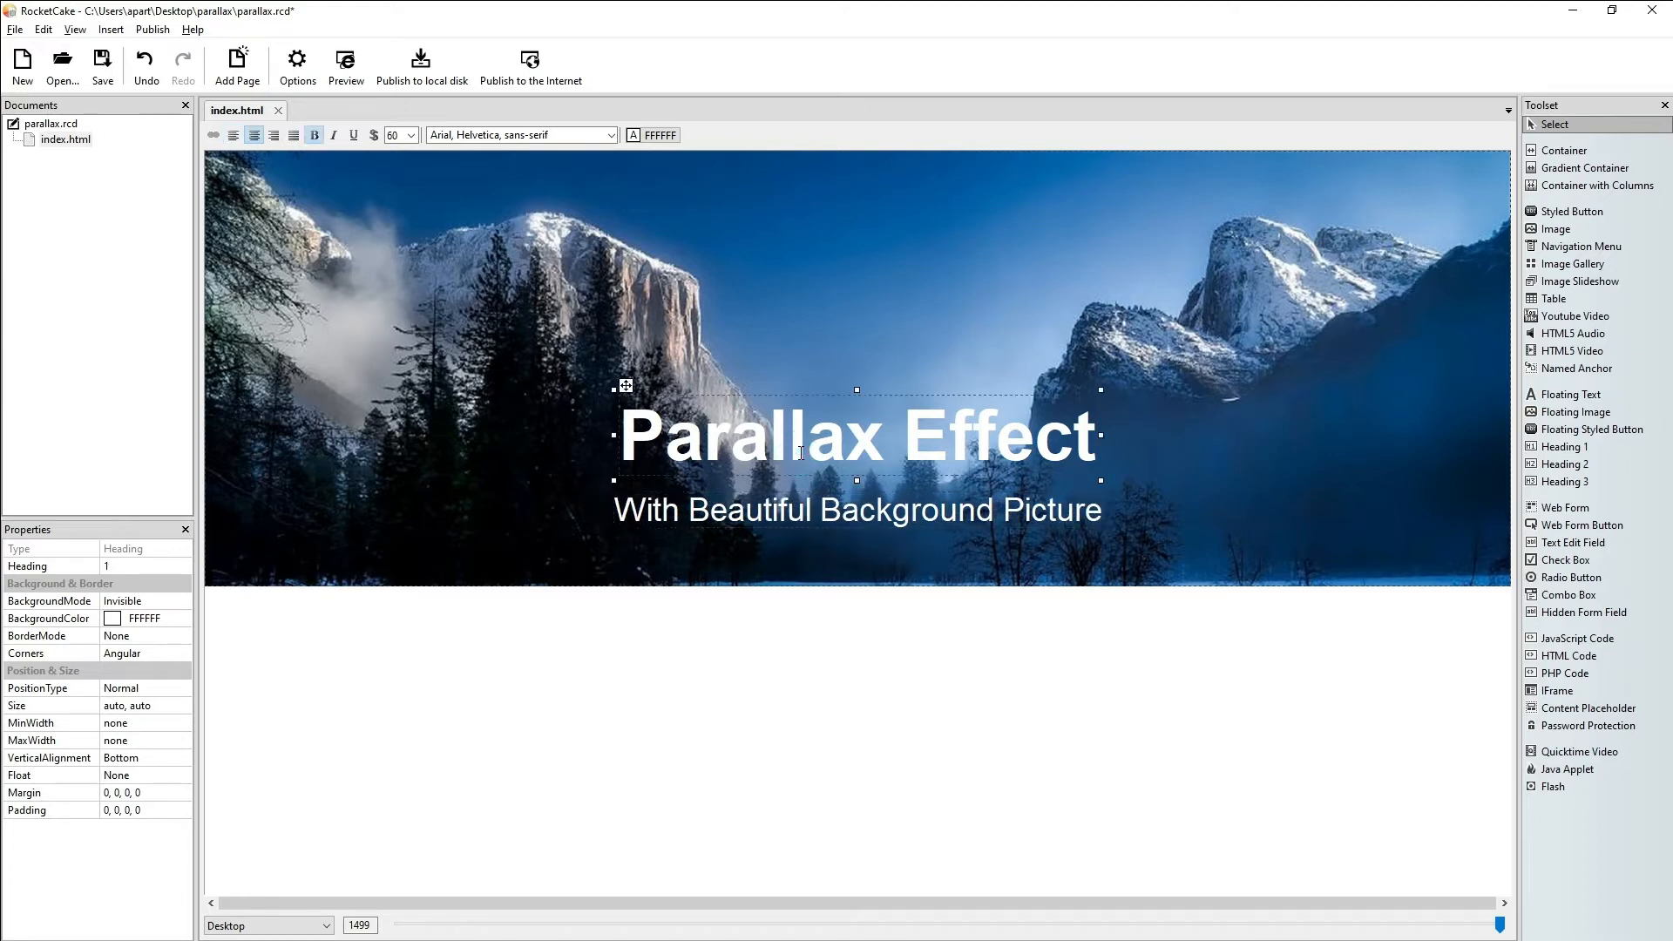
{"action": "left_click", "coordinate": [794, 495]}
{"action": "left_click", "coordinate": [411, 136]}
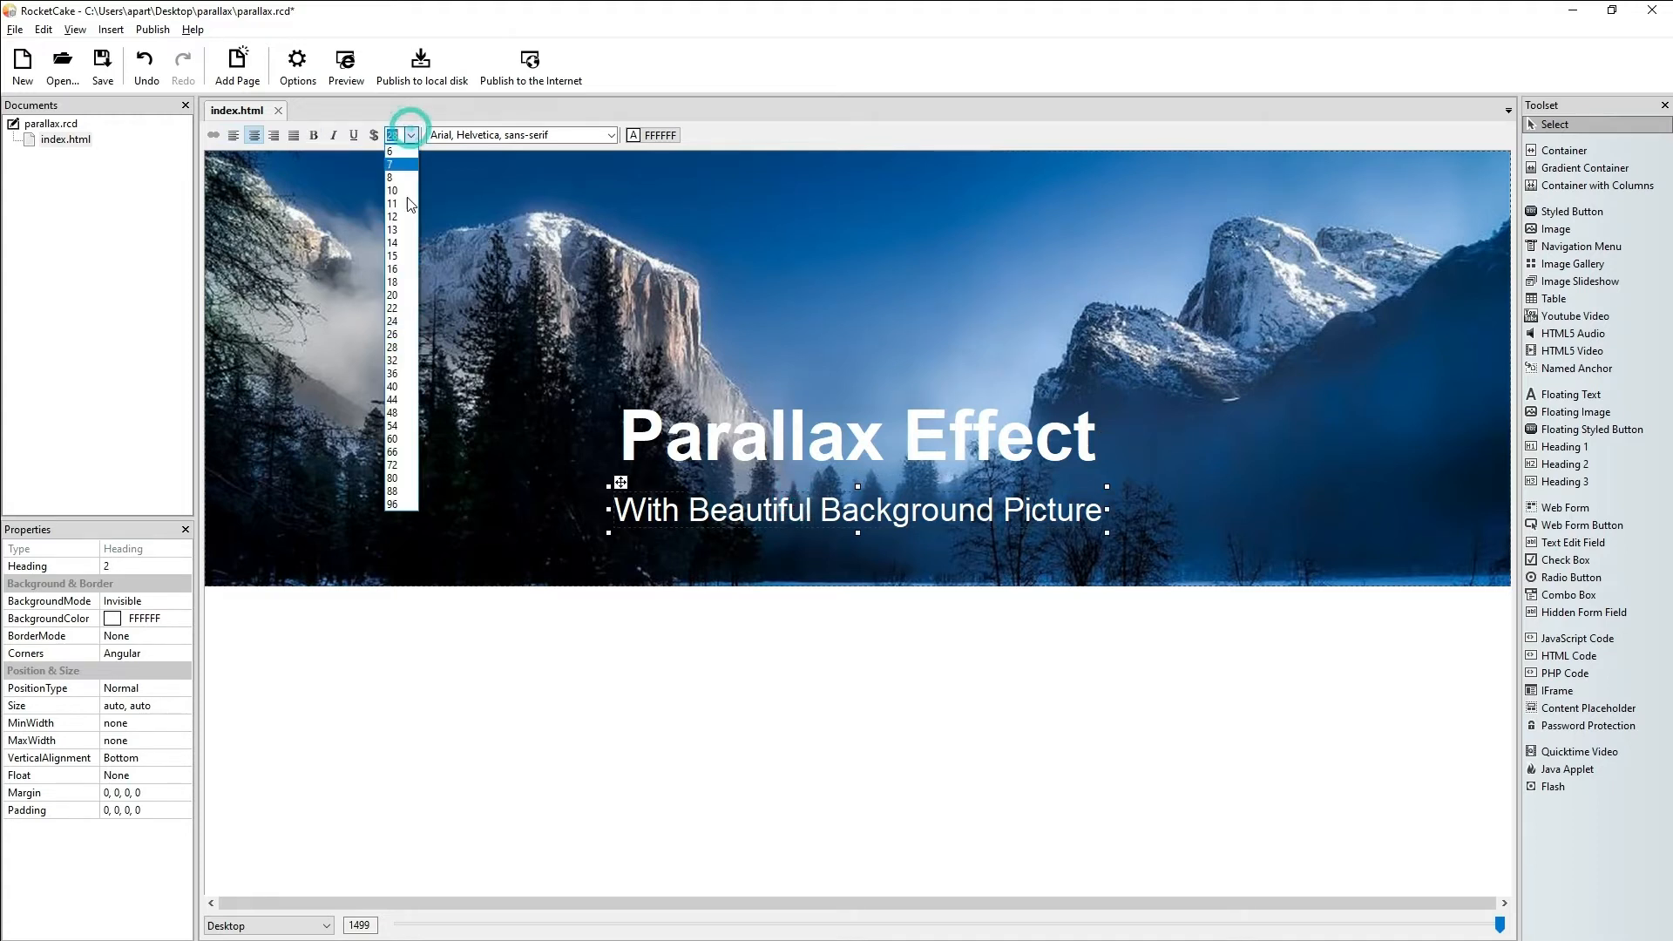
{"action": "left_click", "coordinate": [394, 320]}
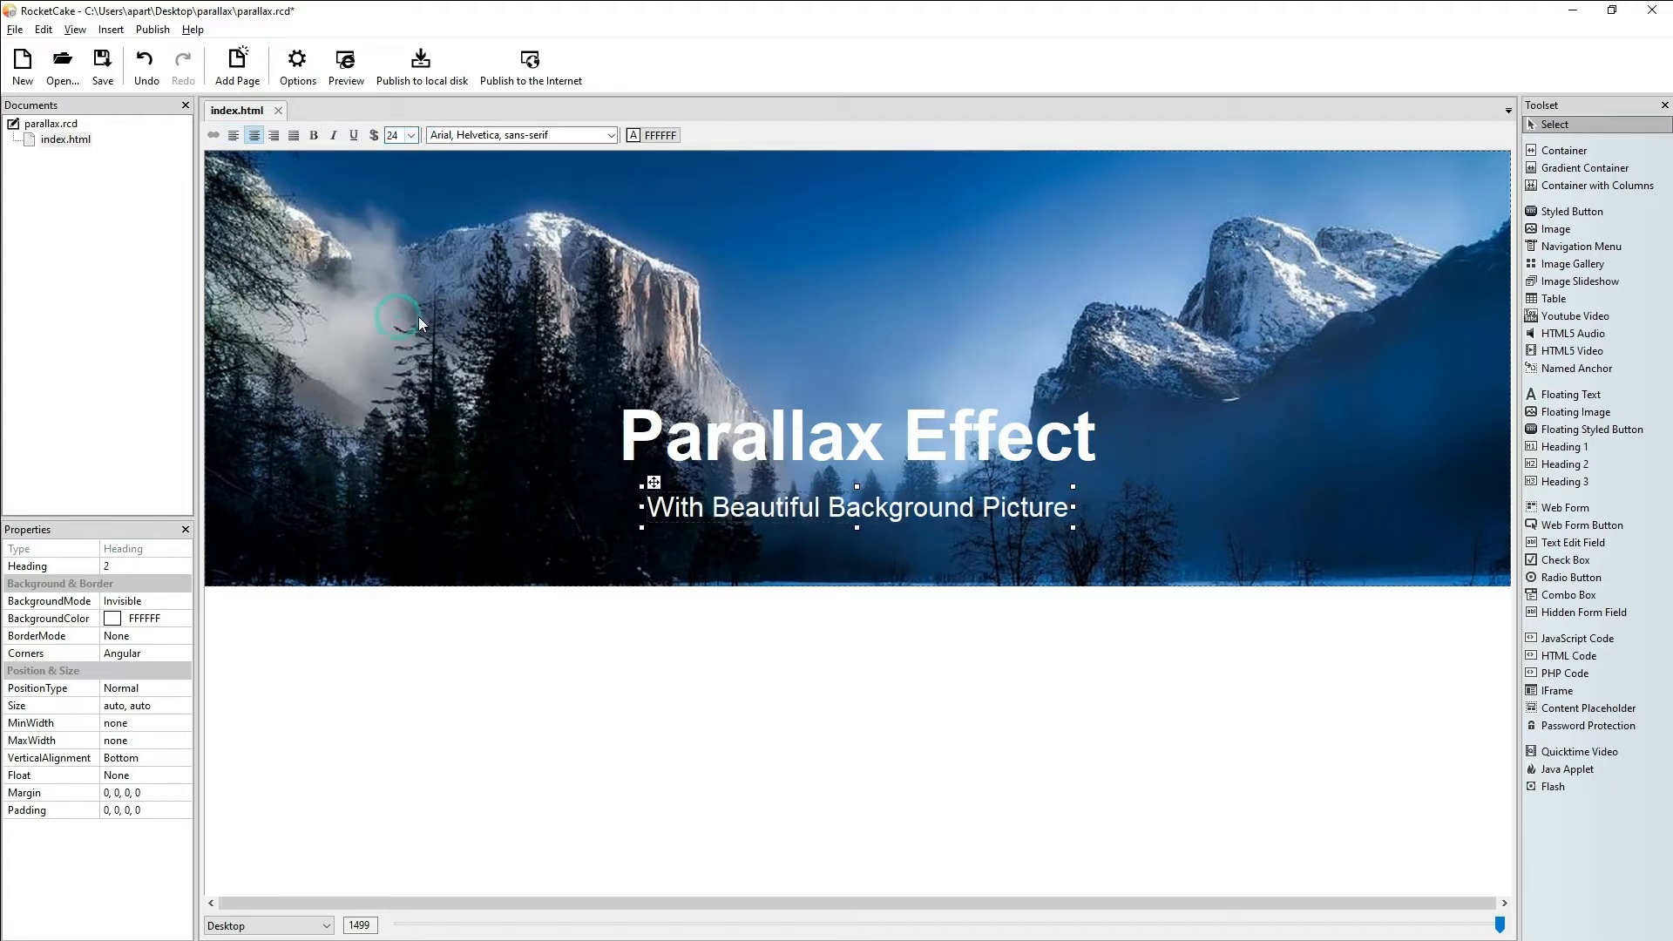
Step: Add about a dozen blank lines after the subheading to extend the image container downward, and save the document
{"action": "left_click", "coordinate": [1123, 508]}
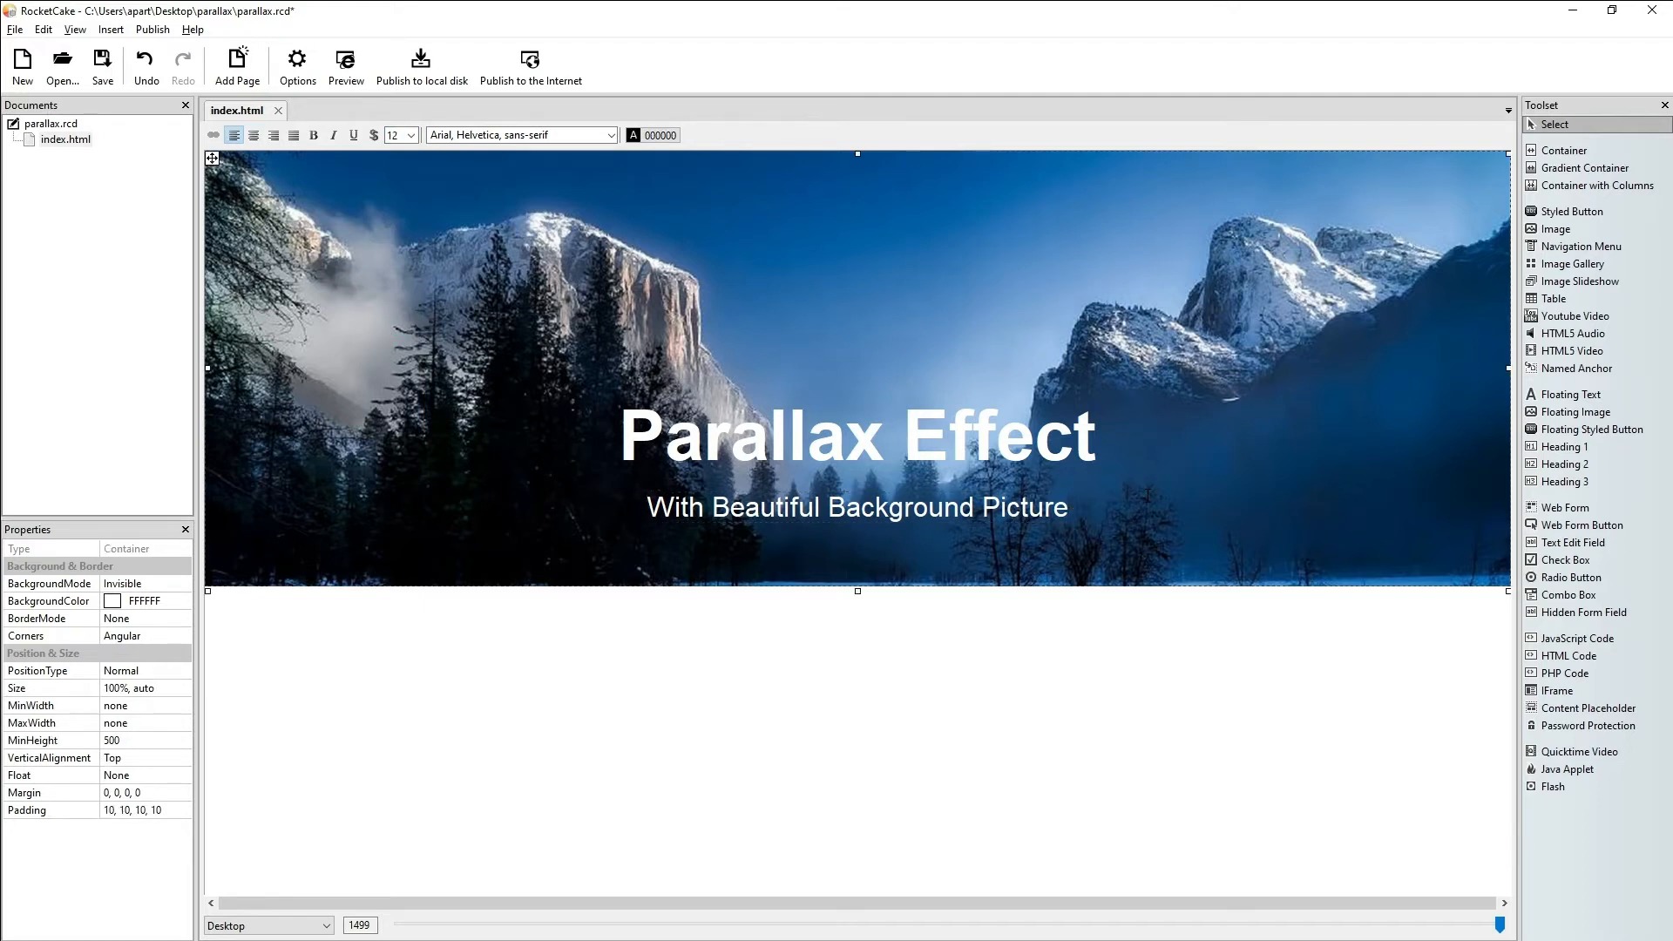
{"action": "key", "text": "Return"}
{"action": "key", "text": "Return"}
{"action": "key", "text": "Return"}
{"action": "key", "text": "Return"}
{"action": "key", "text": "Return"}
{"action": "key", "text": "Return"}
{"action": "key", "text": "Return"}
{"action": "key", "text": "Return"}
{"action": "key", "text": "Return"}
{"action": "key", "text": "Return"}
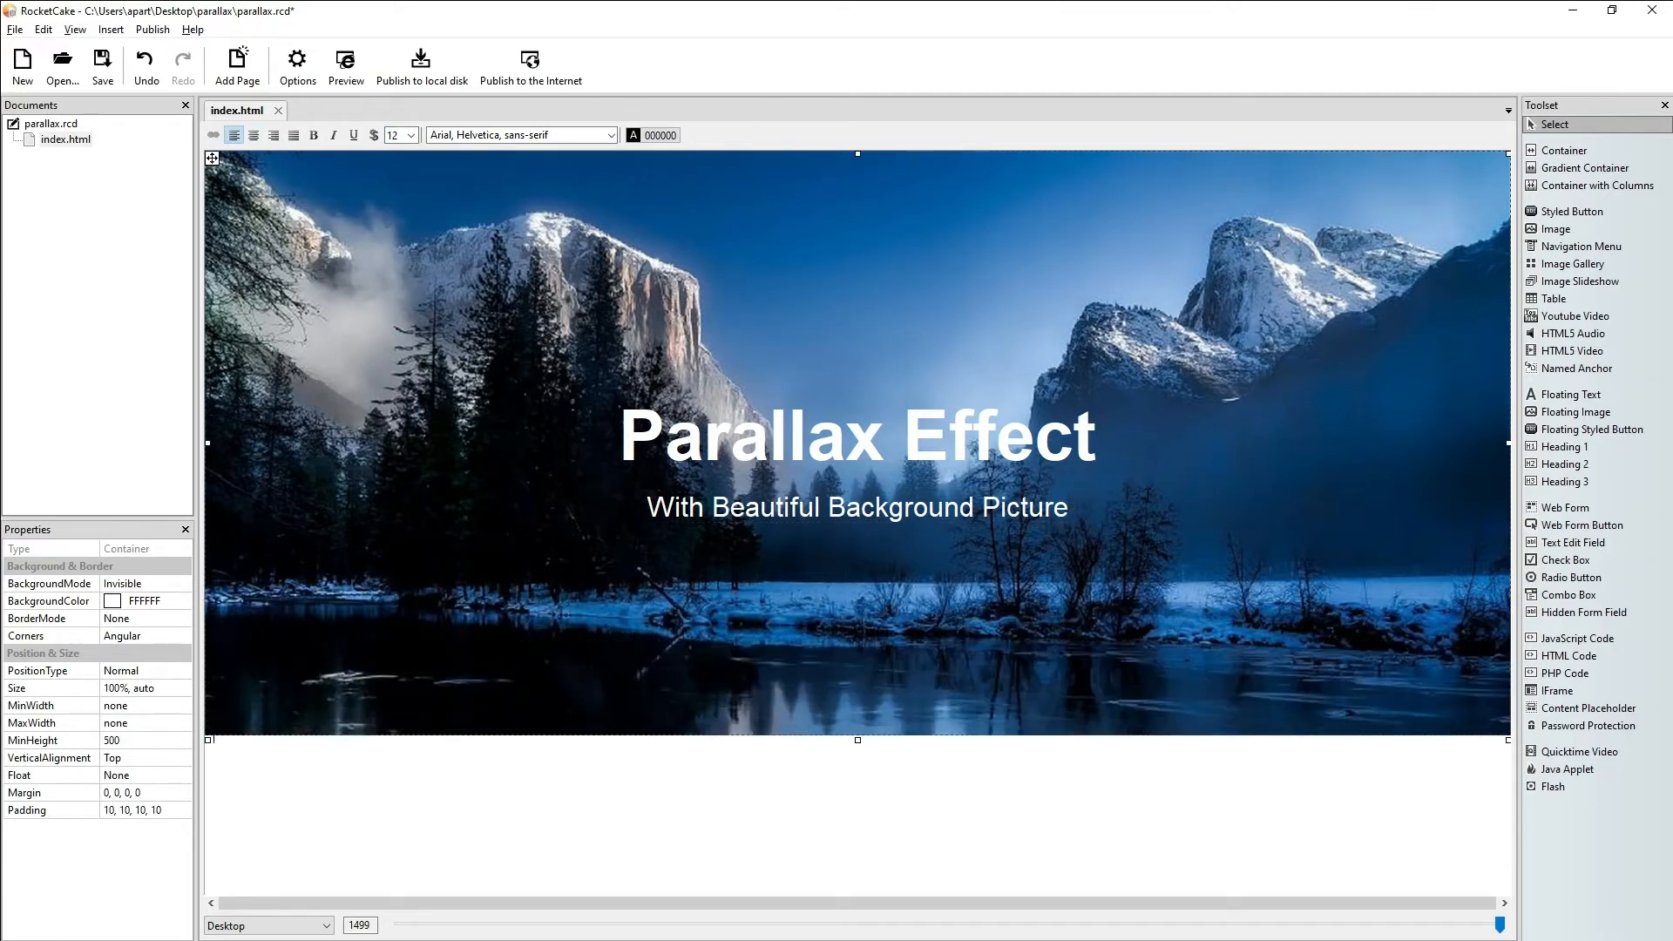
{"action": "key", "text": "Return"}
{"action": "key", "text": "Return"}
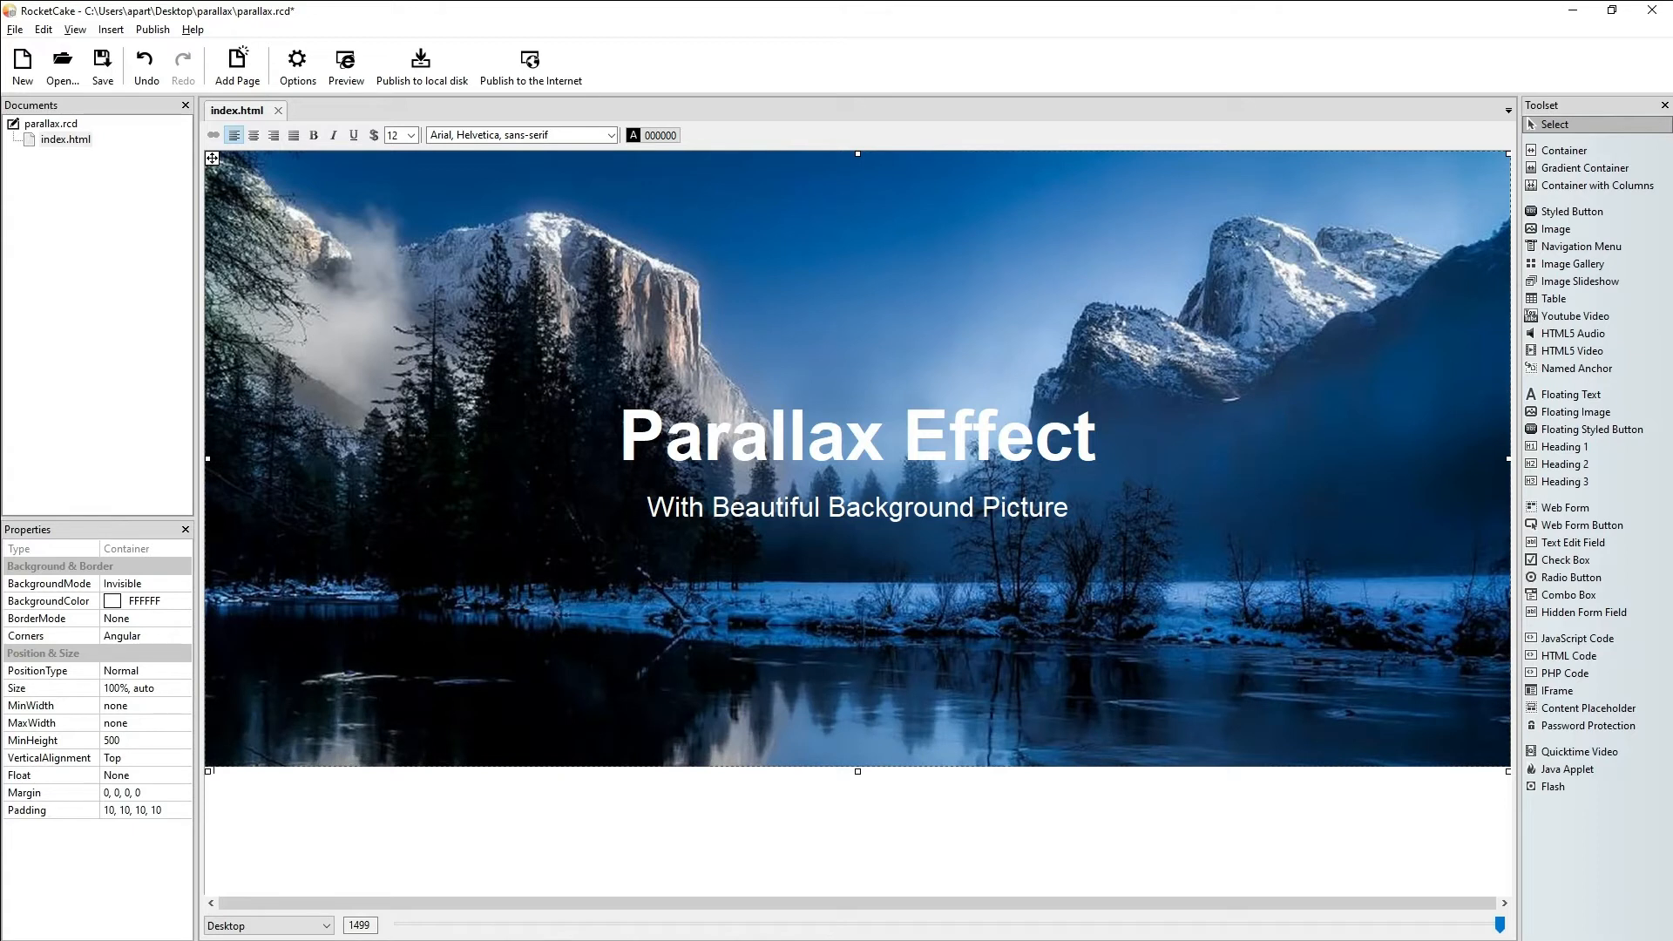
{"action": "left_click", "coordinate": [102, 66]}
Step: Add an empty container directly below the mountain image container and set its MinHeight to 1500
{"action": "left_click", "coordinate": [1565, 150]}
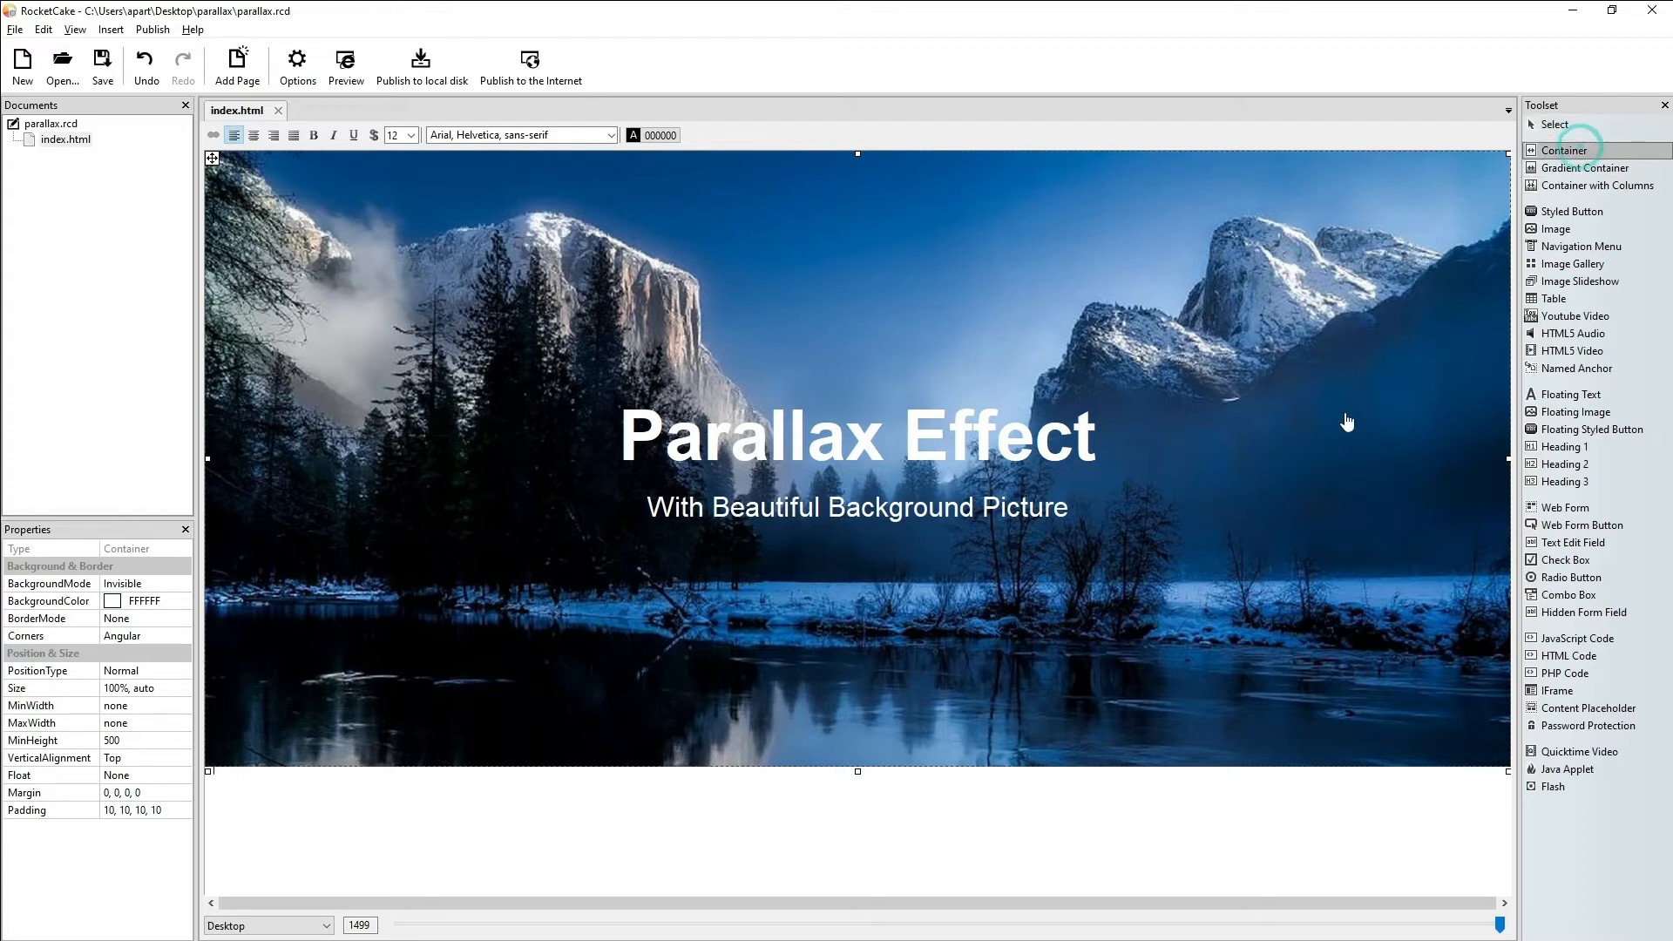
{"action": "left_click", "coordinate": [838, 862]}
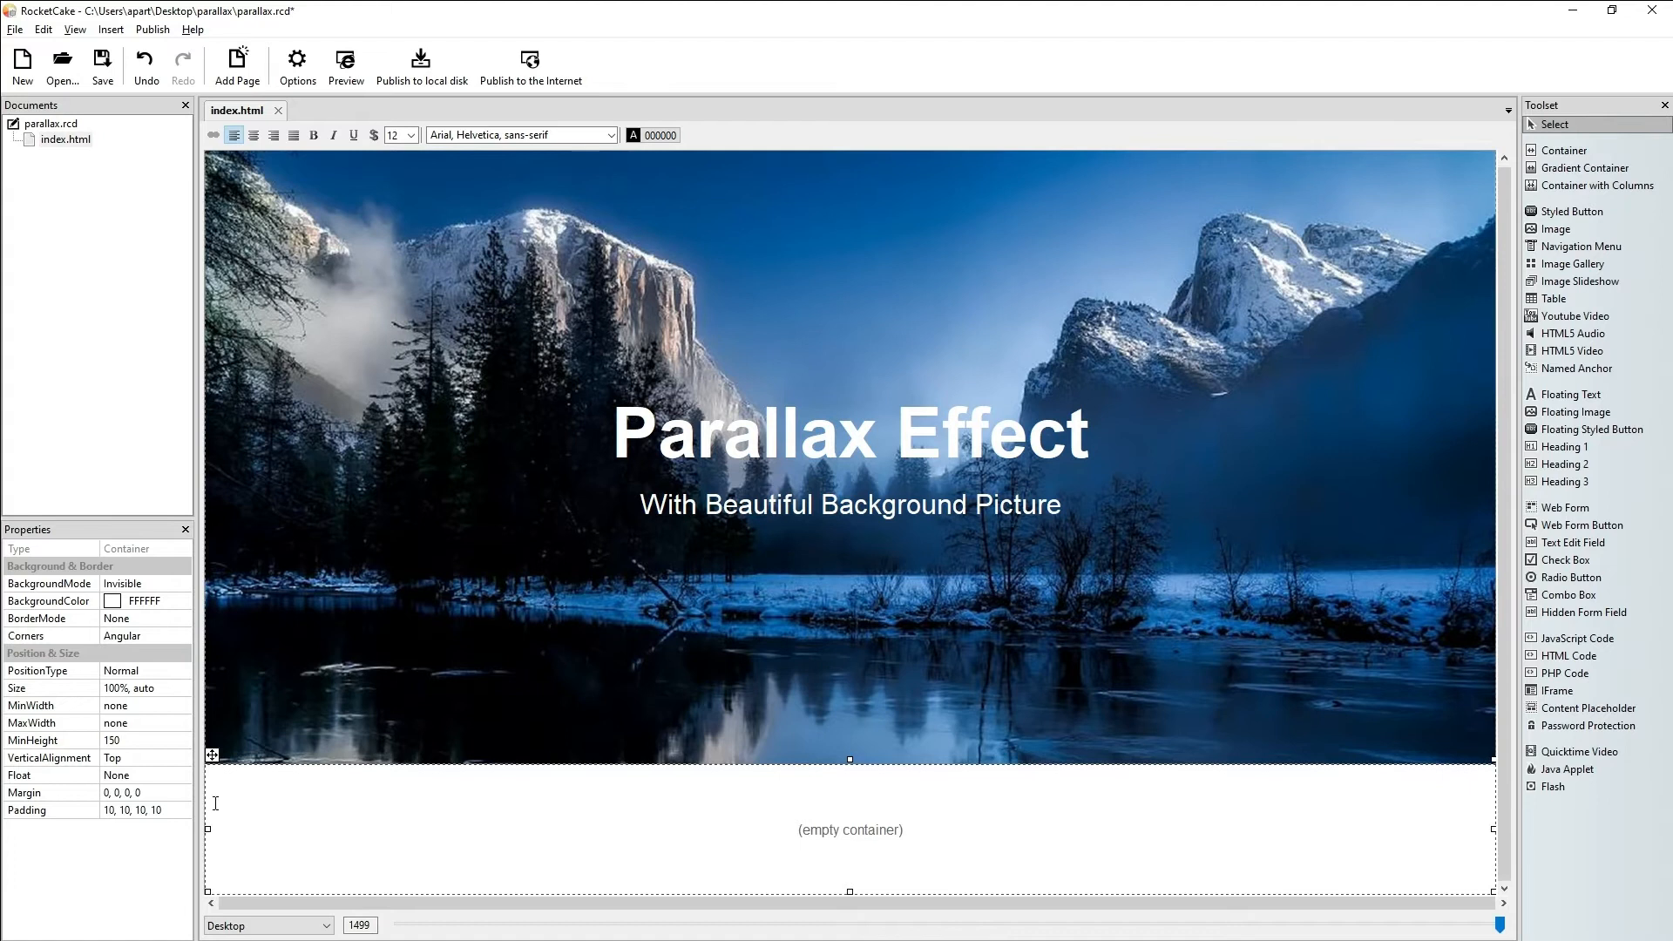
{"action": "left_click", "coordinate": [157, 741]}
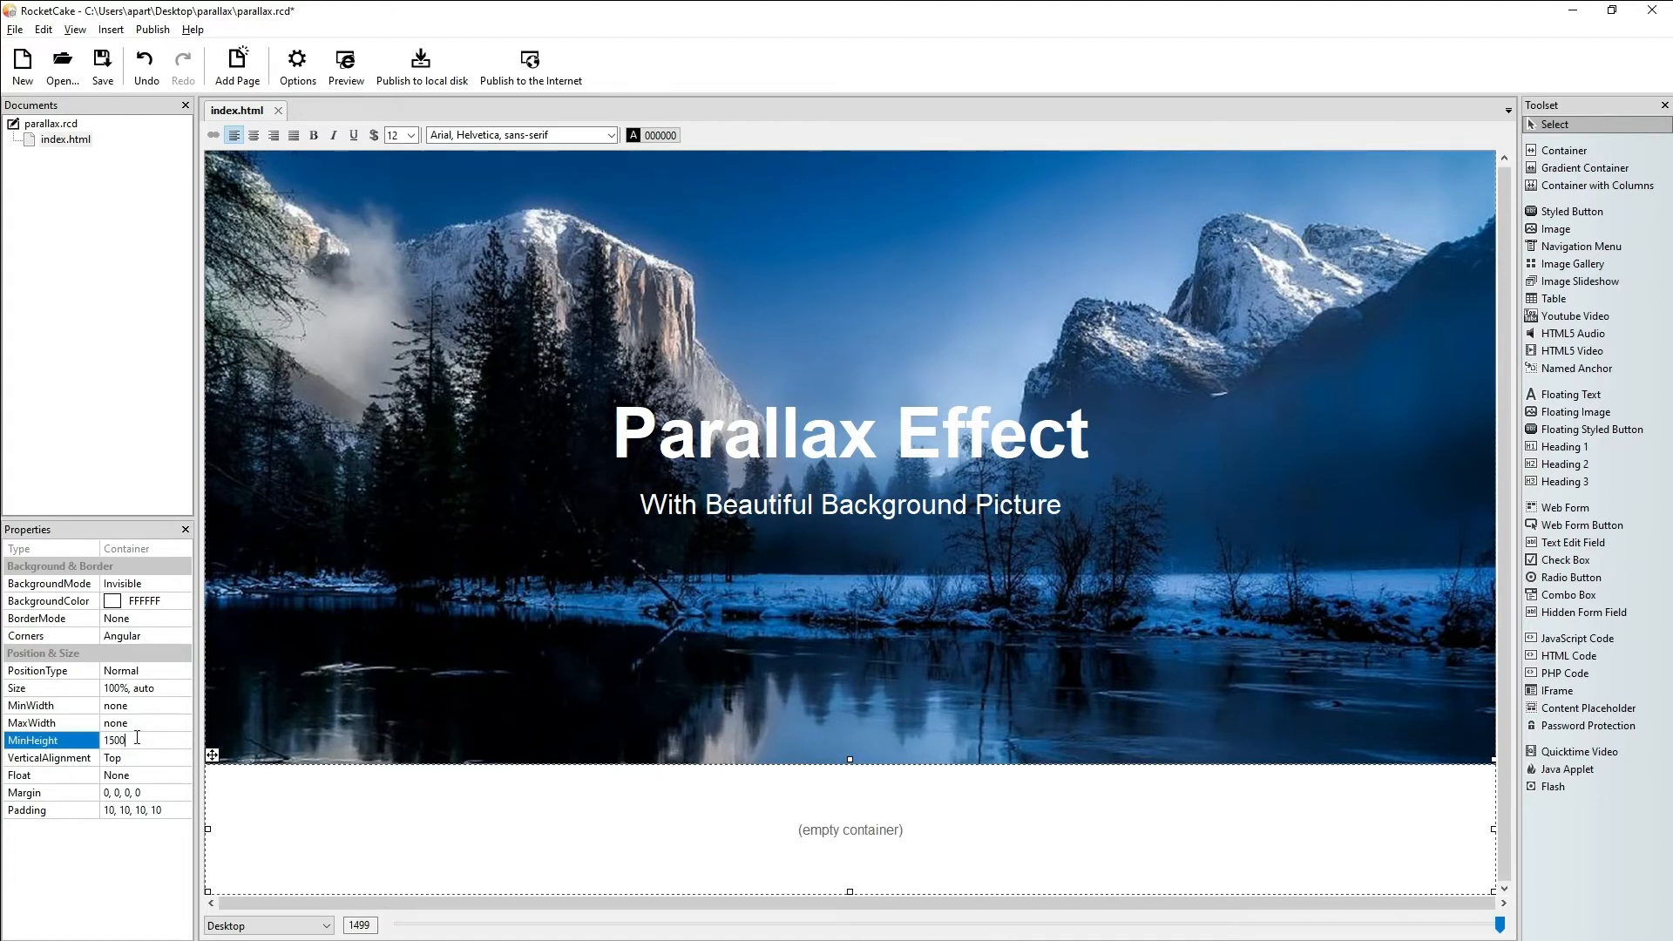
{"action": "key", "text": "Return"}
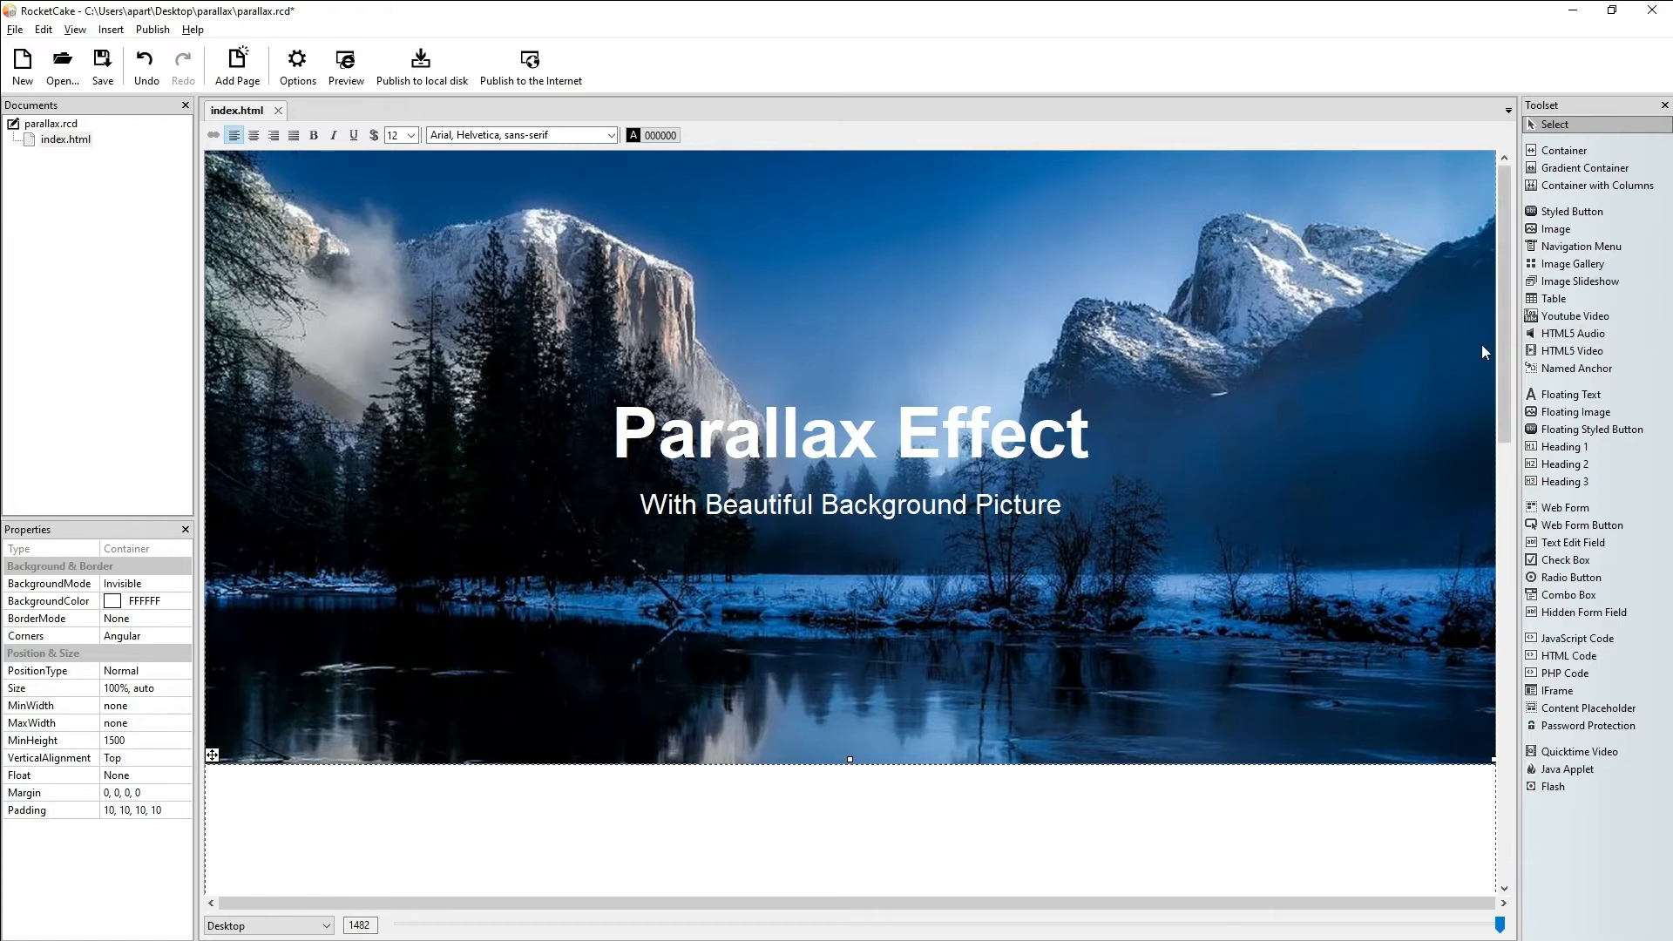
{"action": "scroll", "coordinate": [1506, 322], "scroll_direction": "down", "scroll_amount": 3}
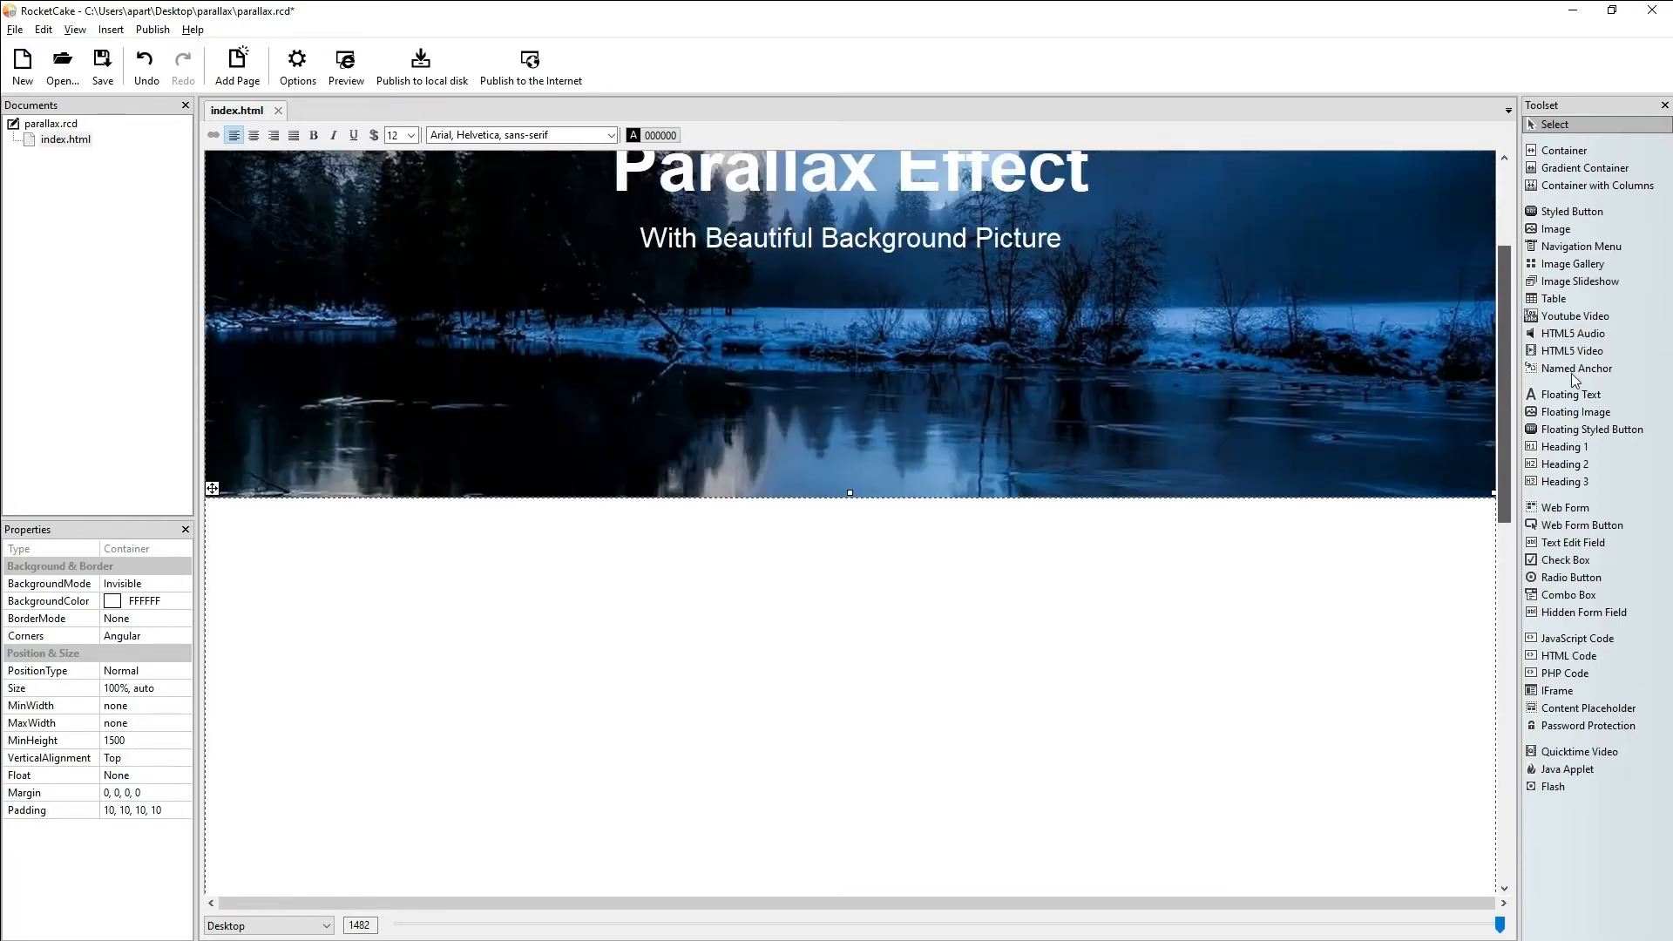
{"action": "scroll", "coordinate": [1568, 323], "scroll_direction": "up", "scroll_amount": 3}
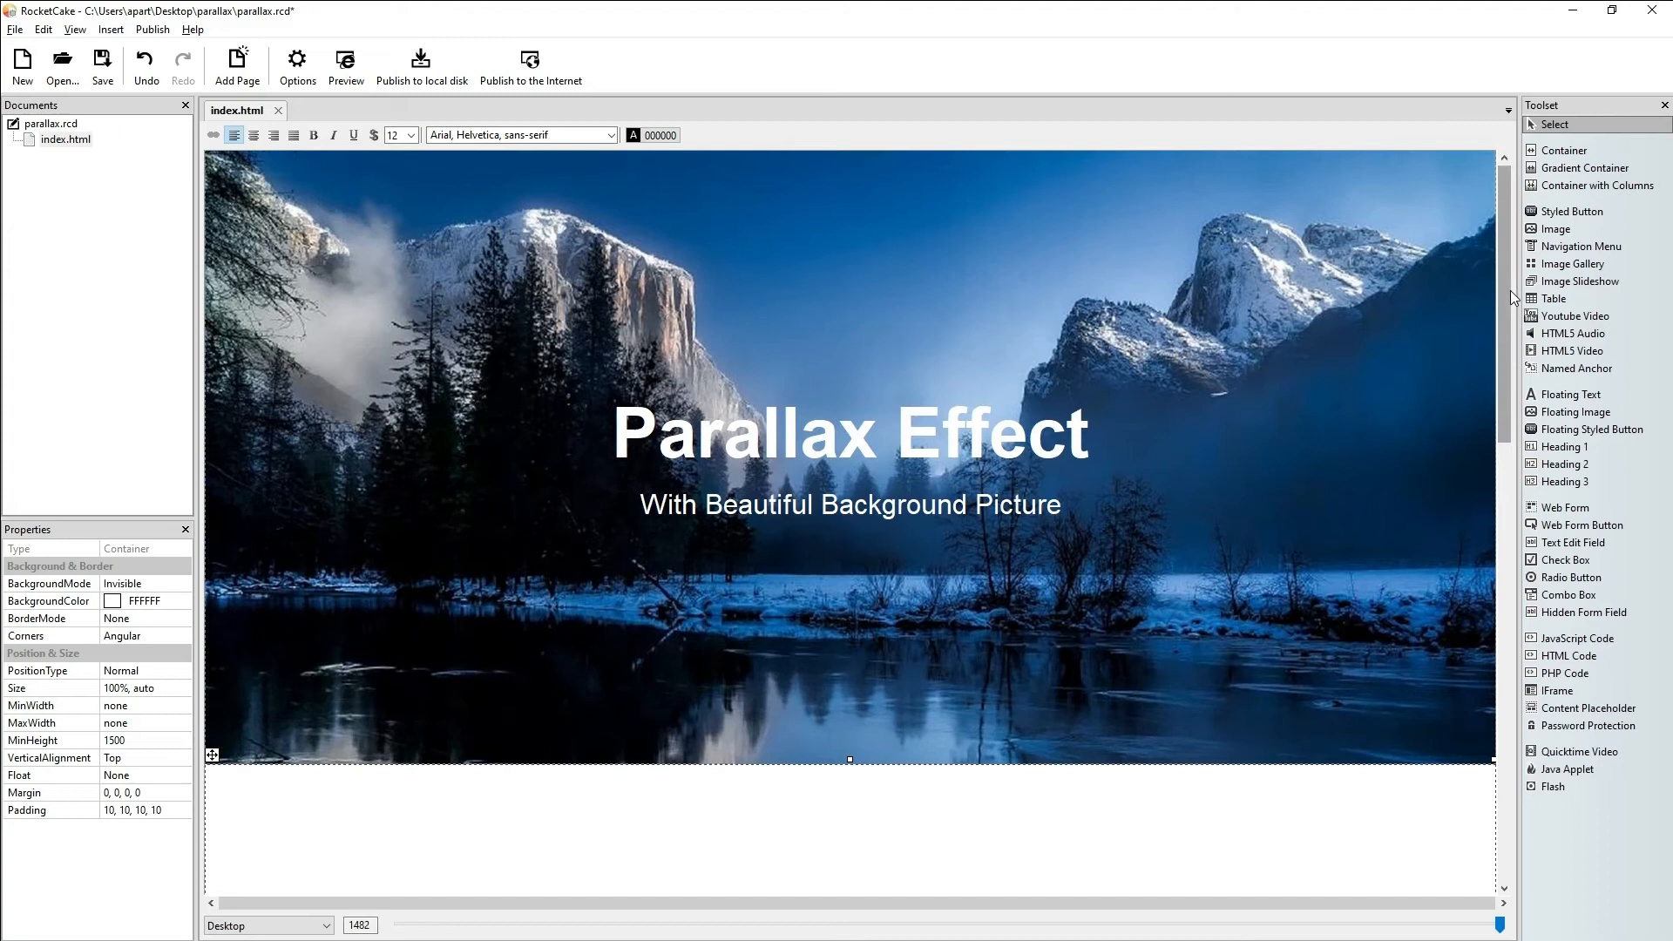
Step: Publish the website to the parallax folder on the desktop, overwriting all existing files
{"action": "left_click", "coordinate": [406, 70]}
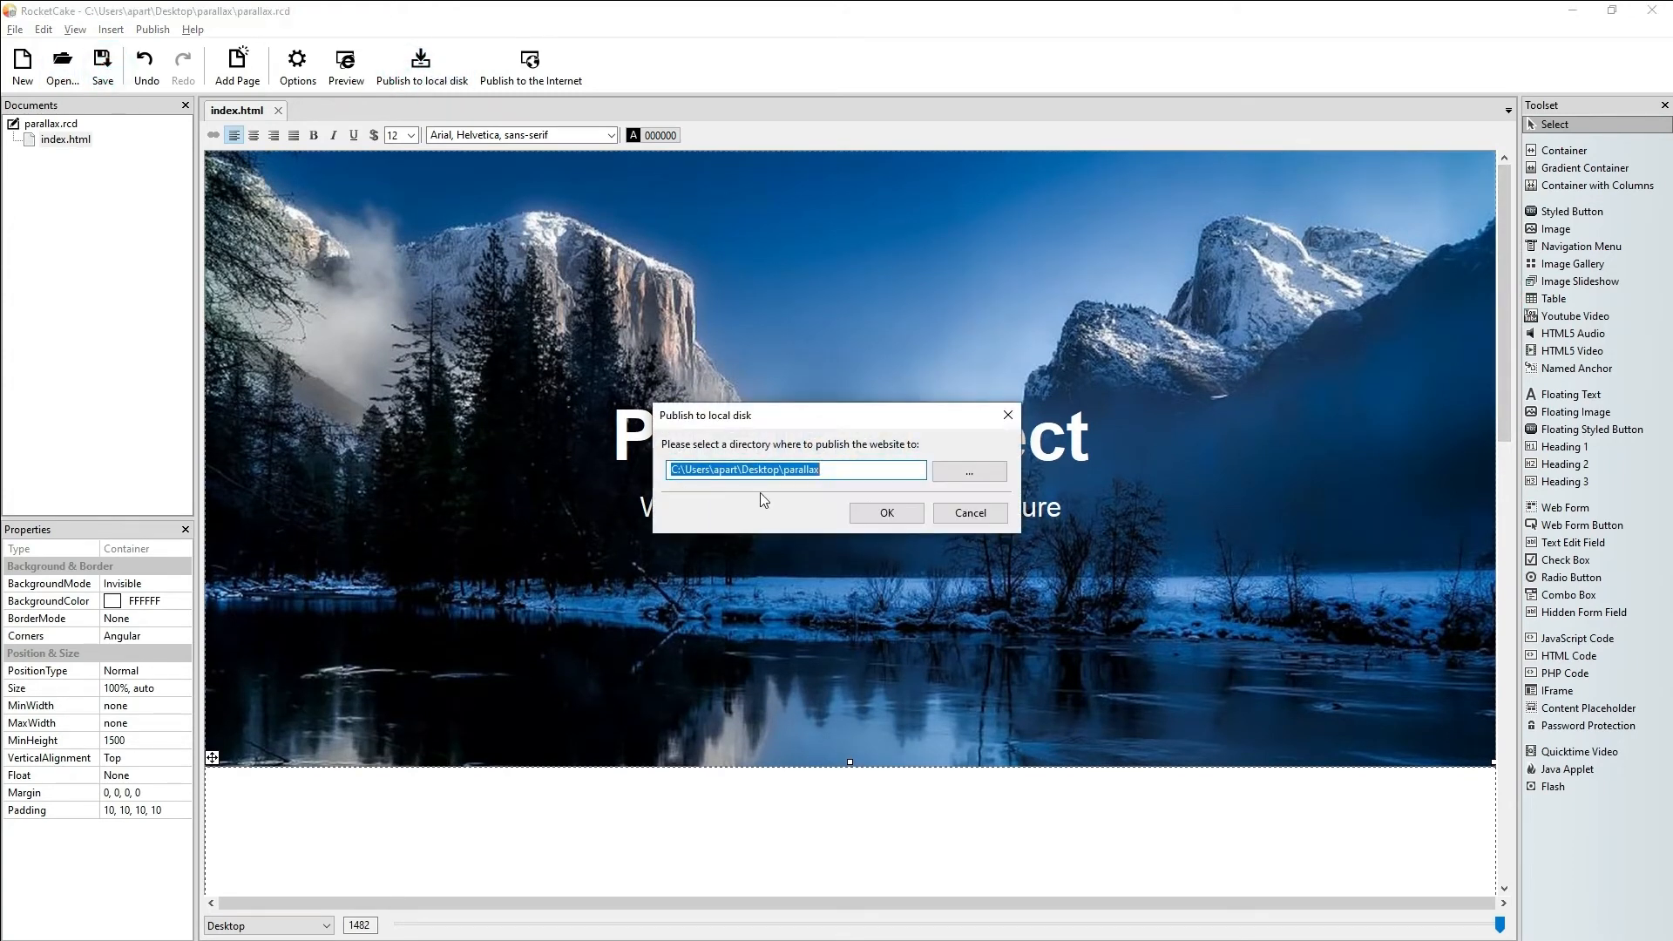
{"action": "left_click", "coordinate": [871, 502]}
{"action": "left_click", "coordinate": [798, 516]}
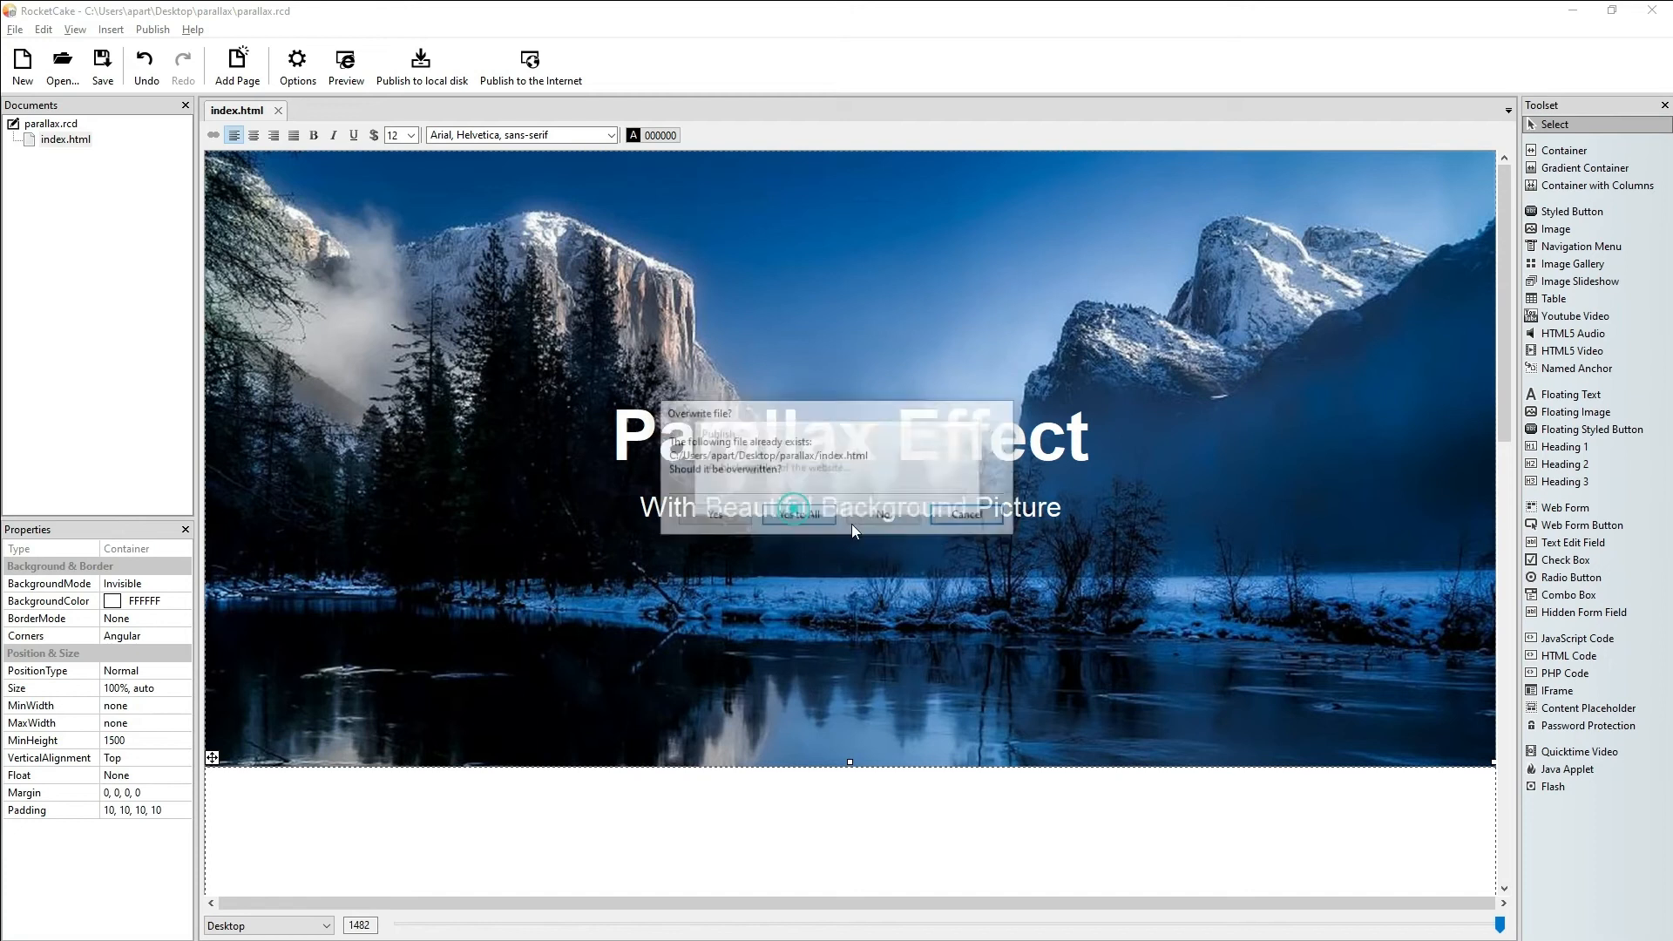
{"action": "left_click", "coordinate": [980, 478]}
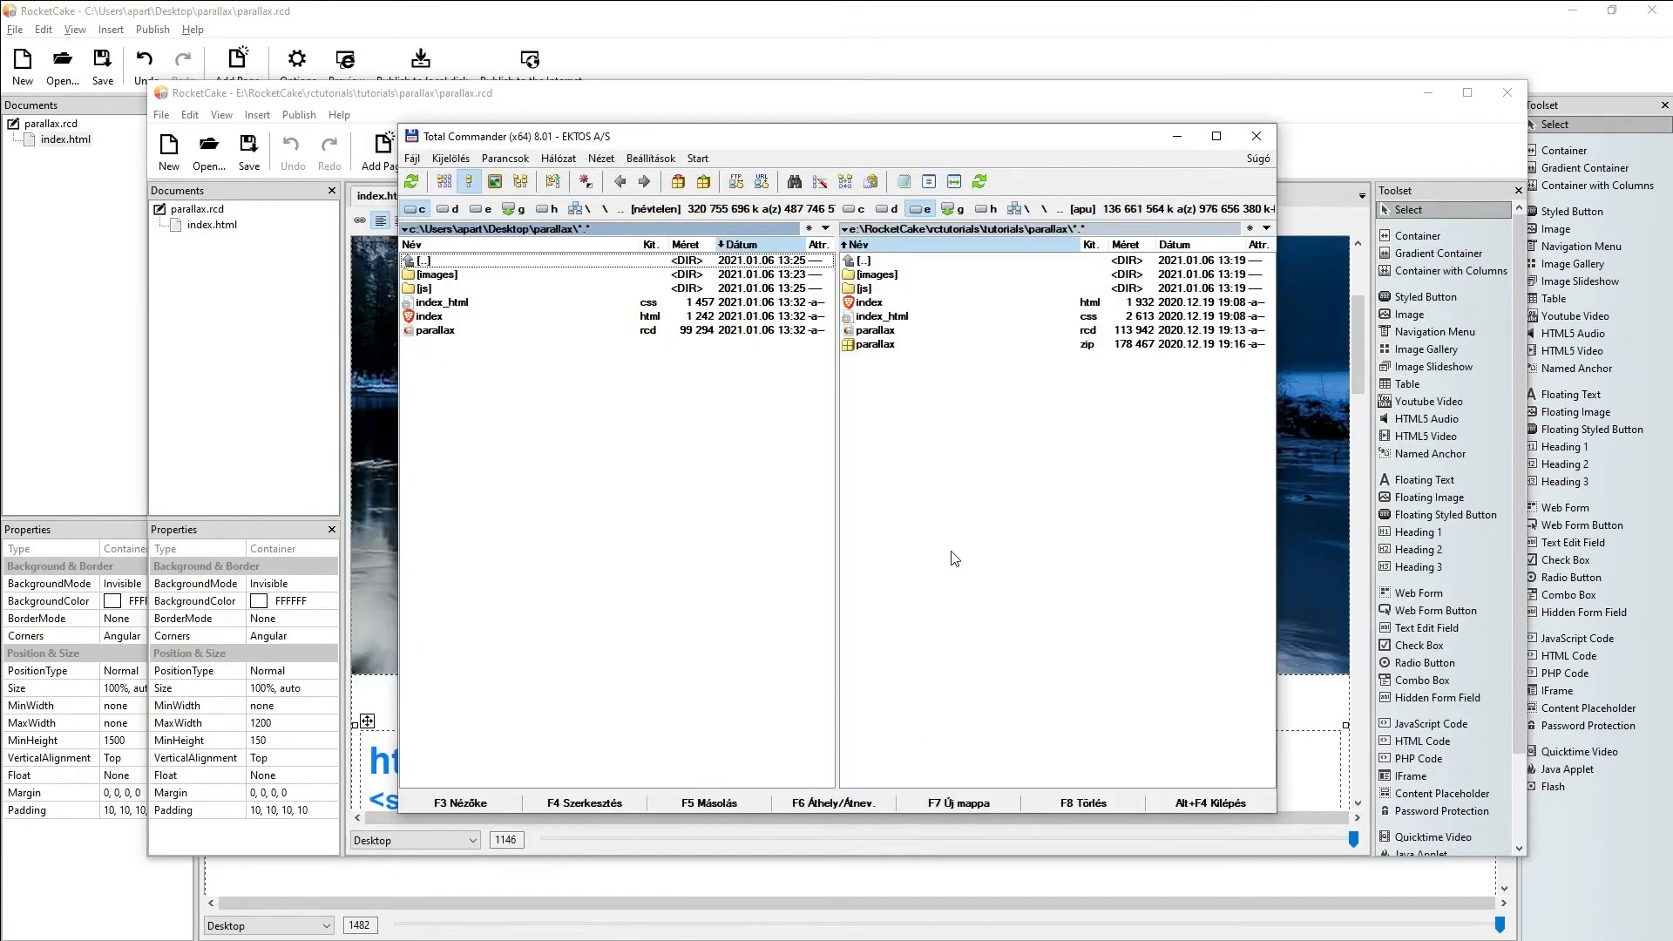
Step: Open the published index.html from Total Commander in the browser and examine how the background image moves while the page scrolls
{"action": "left_click", "coordinate": [446, 315]}
{"action": "double_click", "coordinate": [446, 315]}
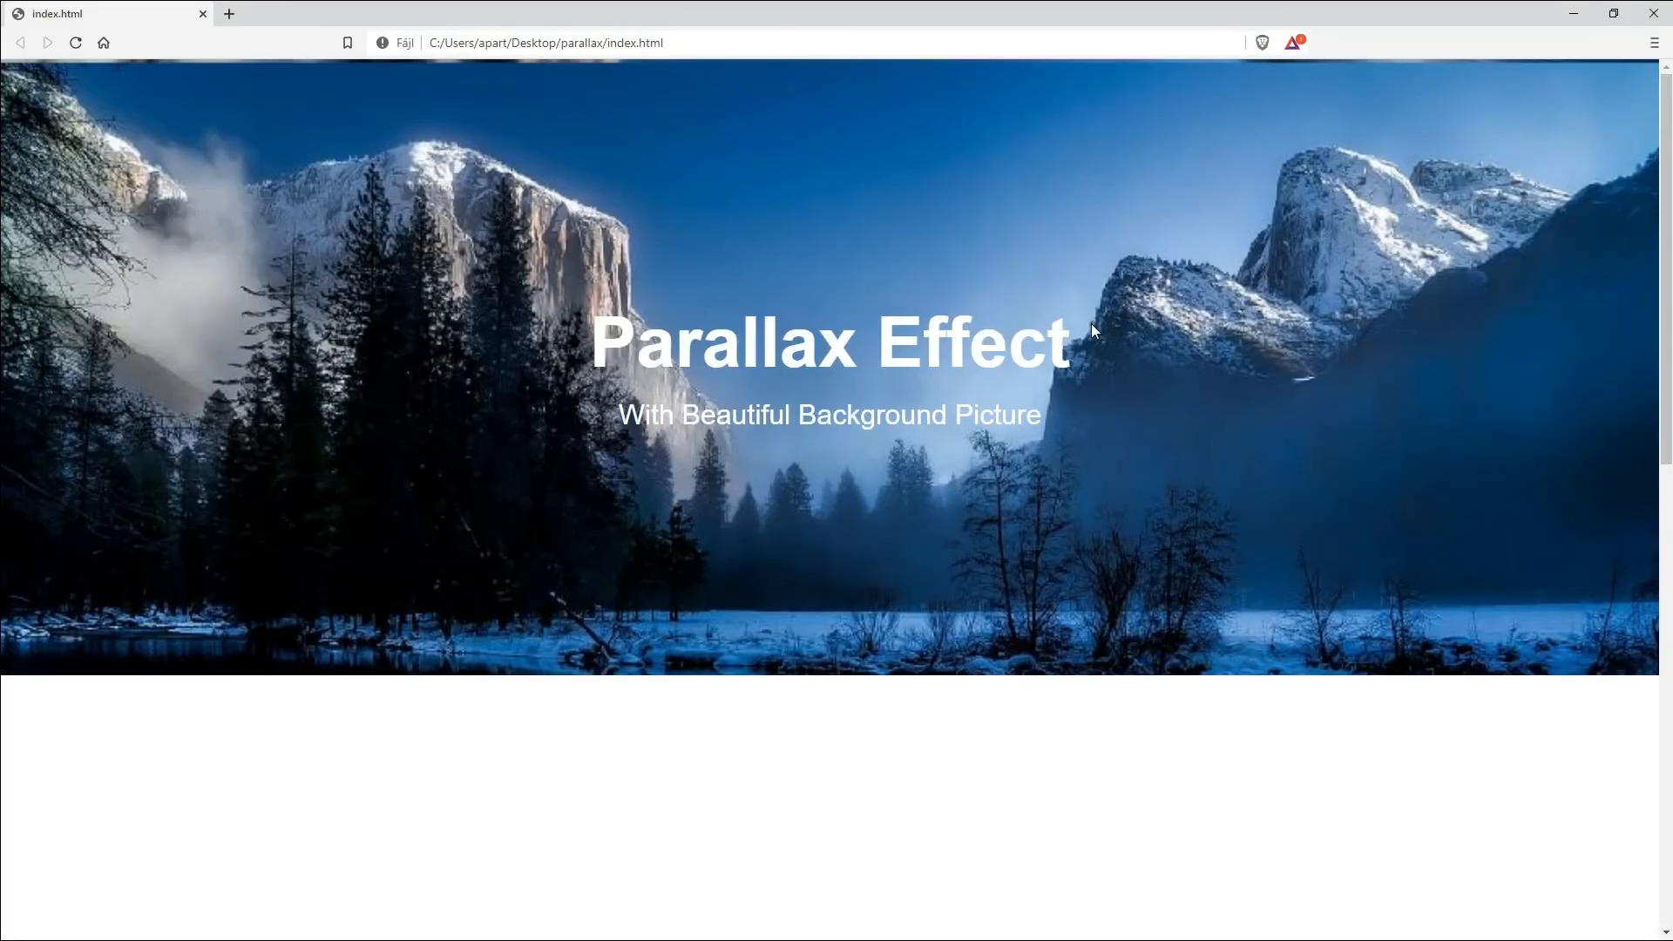
{"action": "scroll", "coordinate": [1330, 400], "scroll_direction": "down", "scroll_amount": 7}
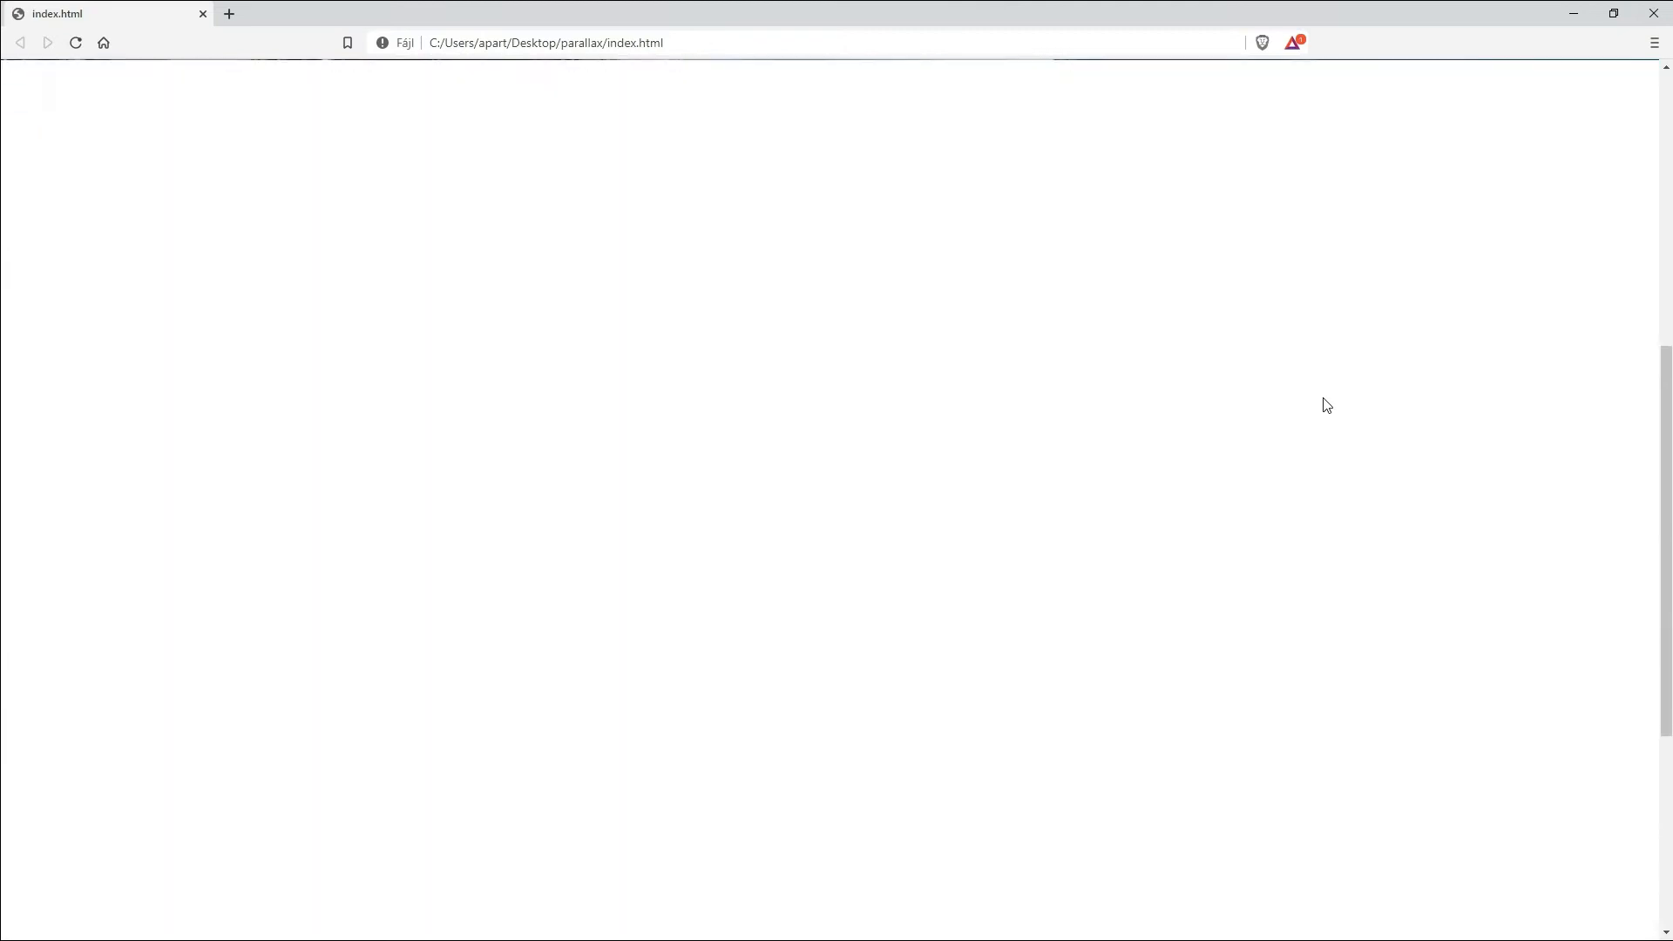
{"action": "scroll", "coordinate": [1325, 406], "scroll_direction": "up", "scroll_amount": 7}
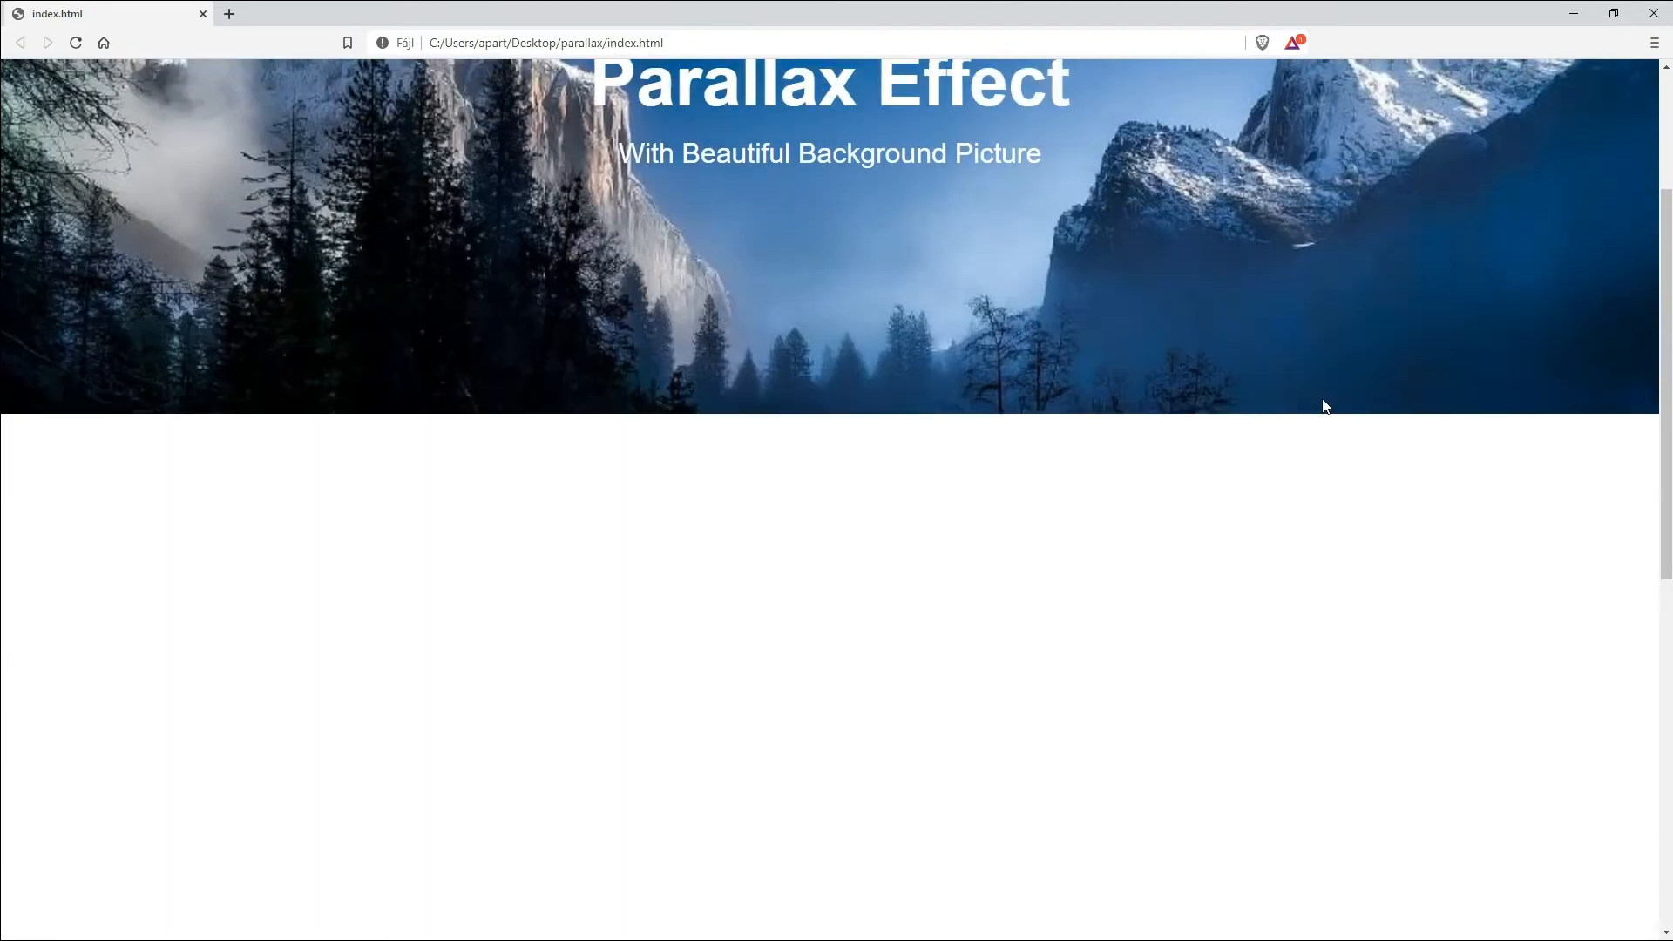
{"action": "scroll", "coordinate": [1324, 406], "scroll_direction": "down", "scroll_amount": 4}
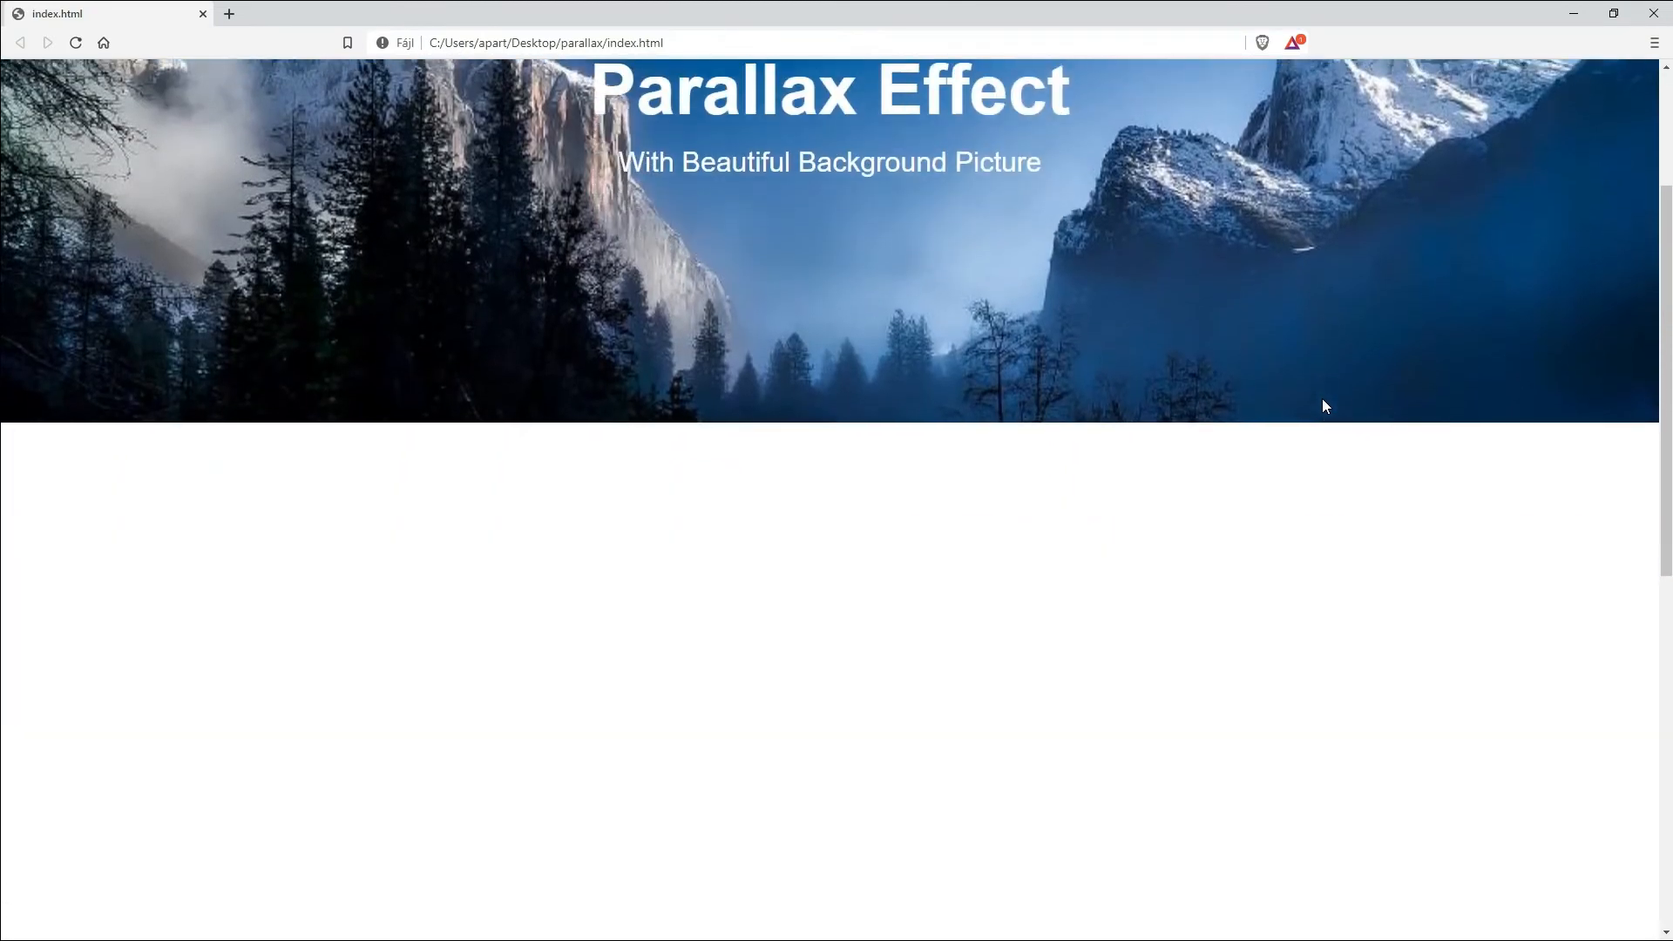
{"action": "scroll", "coordinate": [1324, 406], "scroll_direction": "up", "scroll_amount": 2}
{"action": "scroll", "coordinate": [1323, 401], "scroll_direction": "up", "scroll_amount": 3}
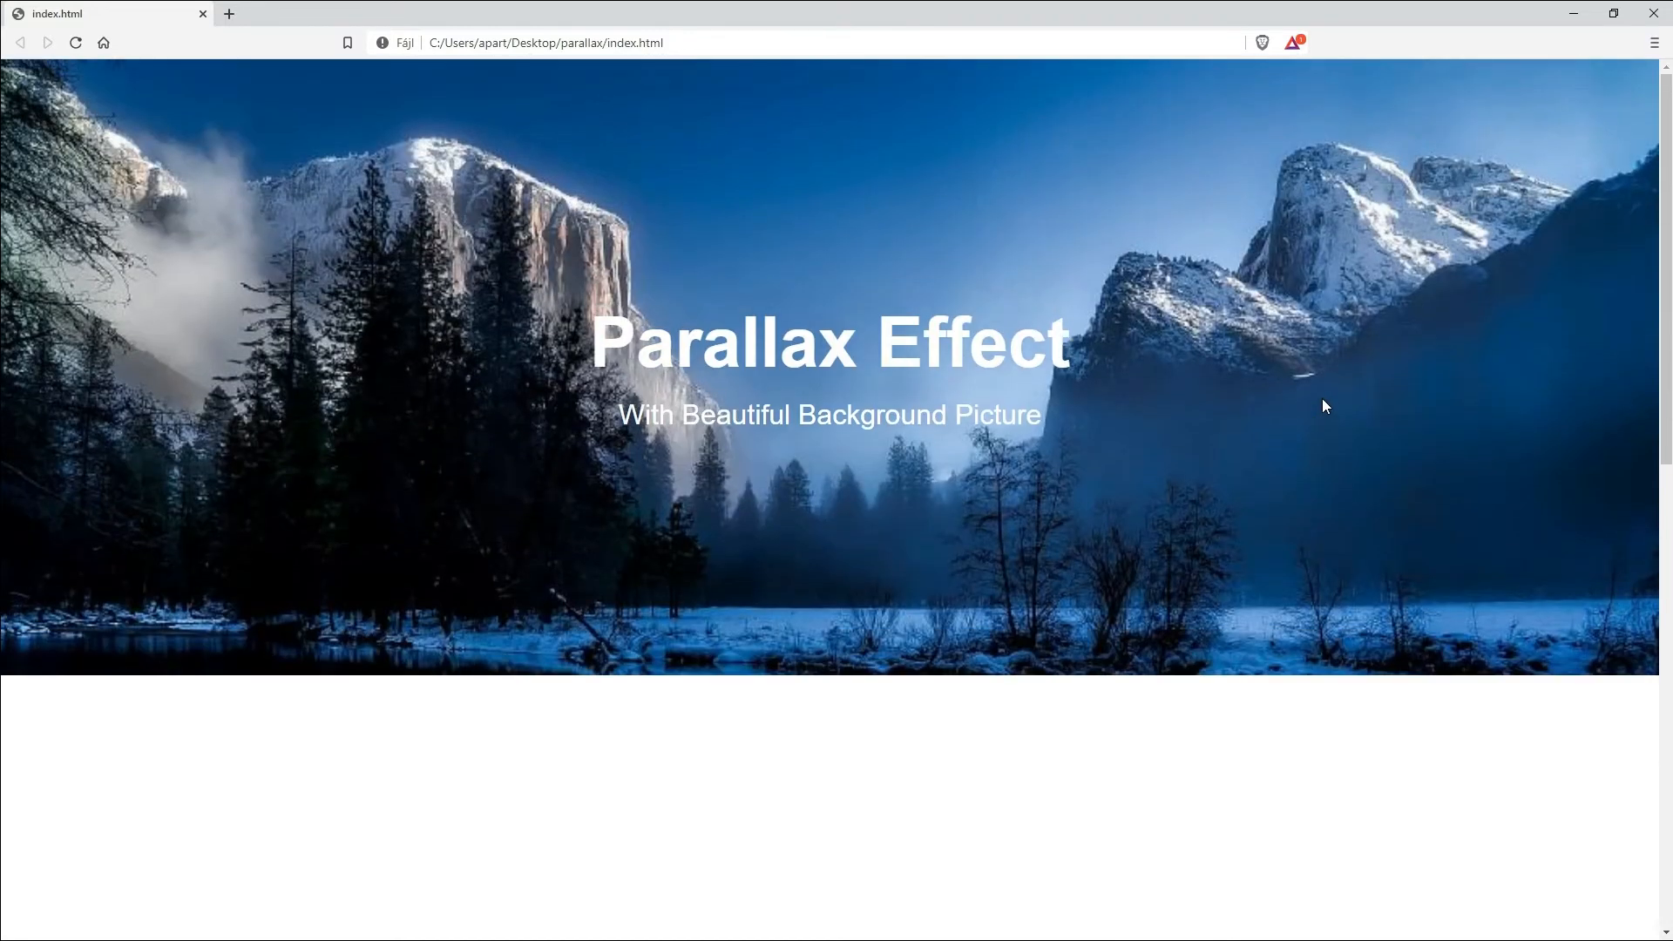
Step: Switch back to RocketCake and insert several blank lines above the "Parallax Effect" heading
{"action": "key", "text": "alt+Tab"}
{"action": "scroll", "coordinate": [1290, 393], "scroll_direction": "down", "scroll_amount": 3}
{"action": "scroll", "coordinate": [1291, 398], "scroll_direction": "up", "scroll_amount": 3}
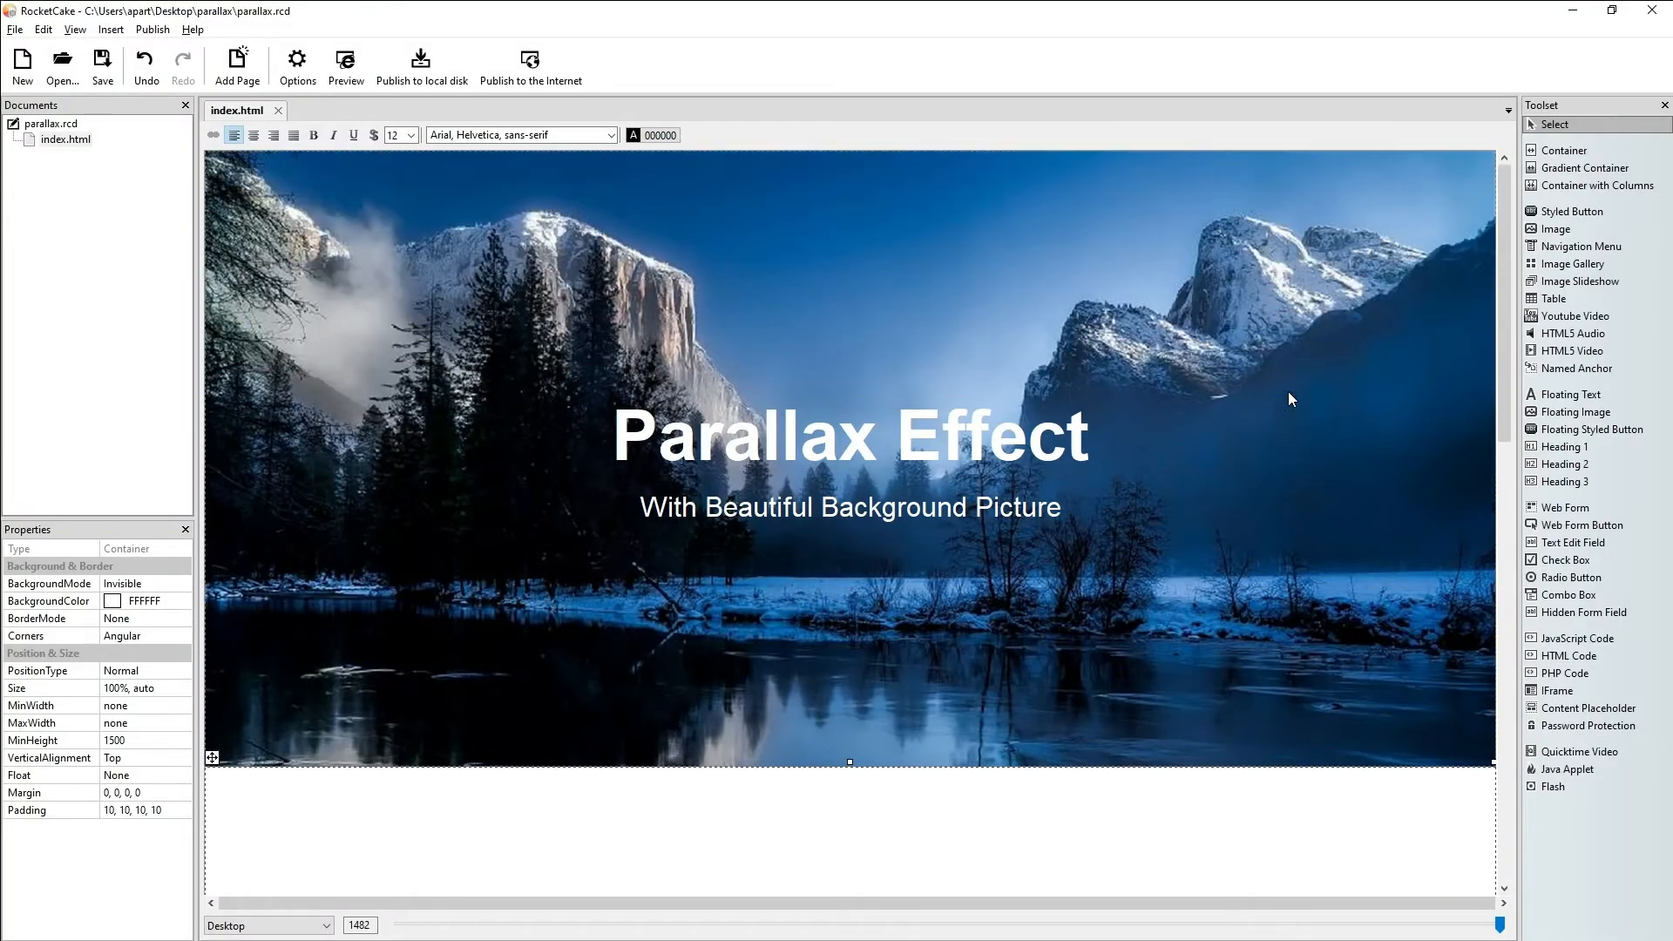
{"action": "left_click", "coordinate": [533, 265]}
{"action": "key", "text": "Return"}
{"action": "key", "text": "Return"}
{"action": "key", "text": "Return"}
{"action": "key", "text": "Return"}
{"action": "key", "text": "Return"}
Step: Add several blank lines below the "With Beautiful Background Picture" subheading to make the image container taller, and save the document
{"action": "left_click", "coordinate": [572, 743]}
{"action": "left_click", "coordinate": [606, 720]}
{"action": "key", "text": "Return"}
{"action": "key", "text": "Return"}
{"action": "key", "text": "Return"}
{"action": "key", "text": "Return"}
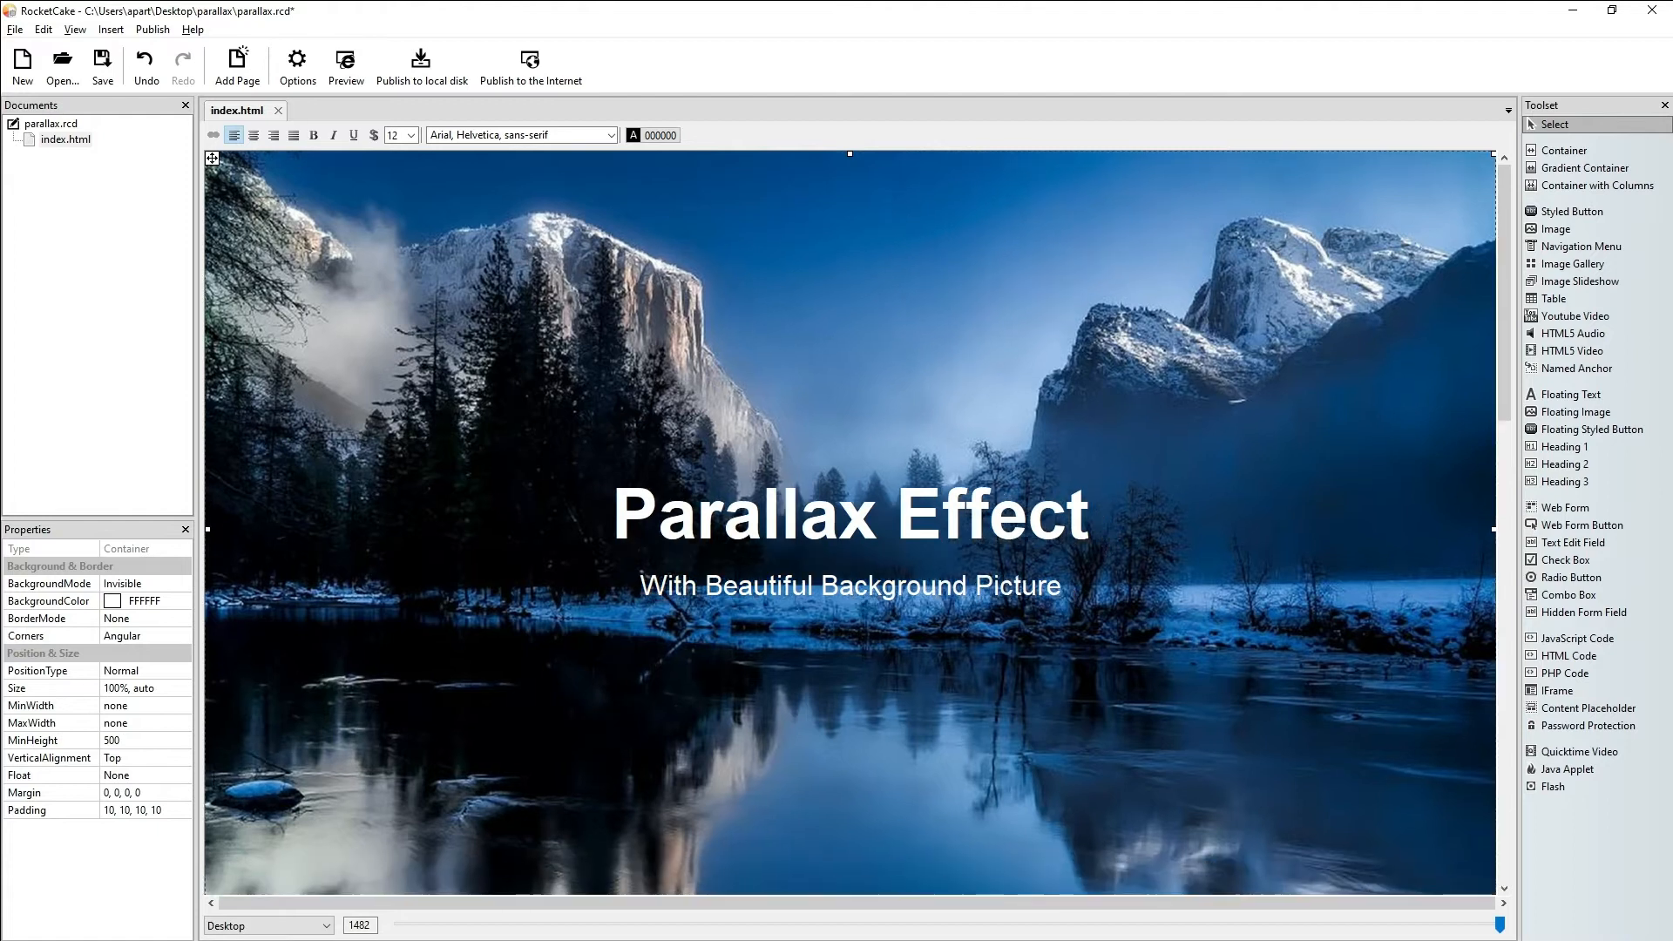
{"action": "key", "text": "Return"}
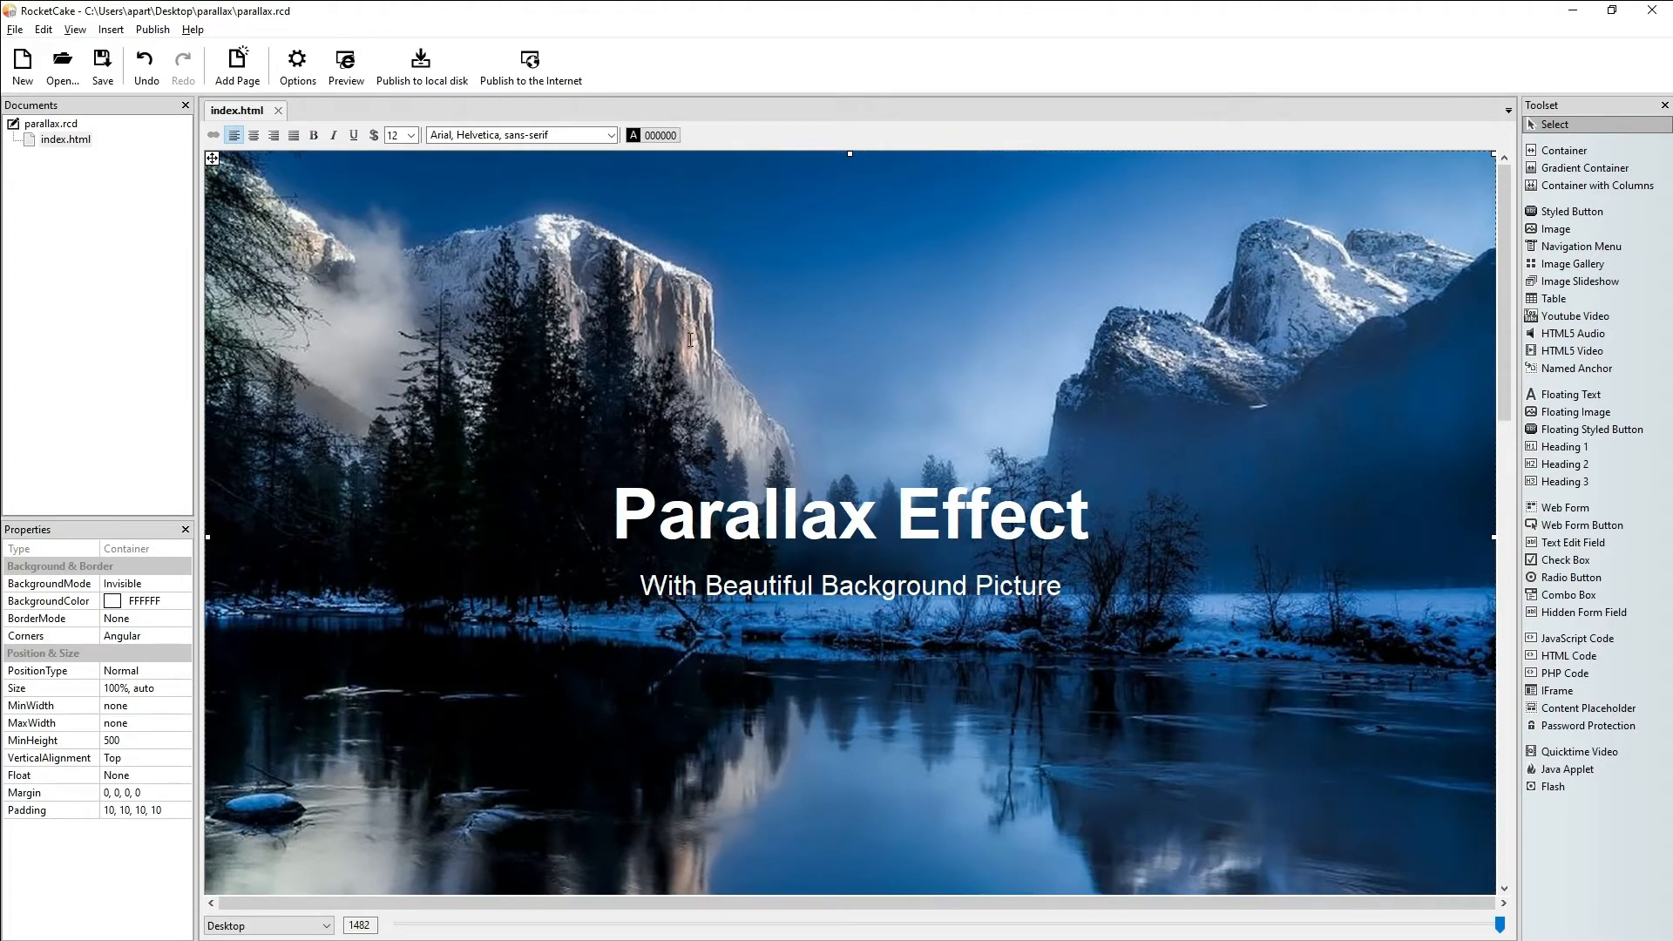
Step: Republish the website with the taller image container to the local parallax folder, overwriting all existing files
{"action": "left_click", "coordinate": [426, 70]}
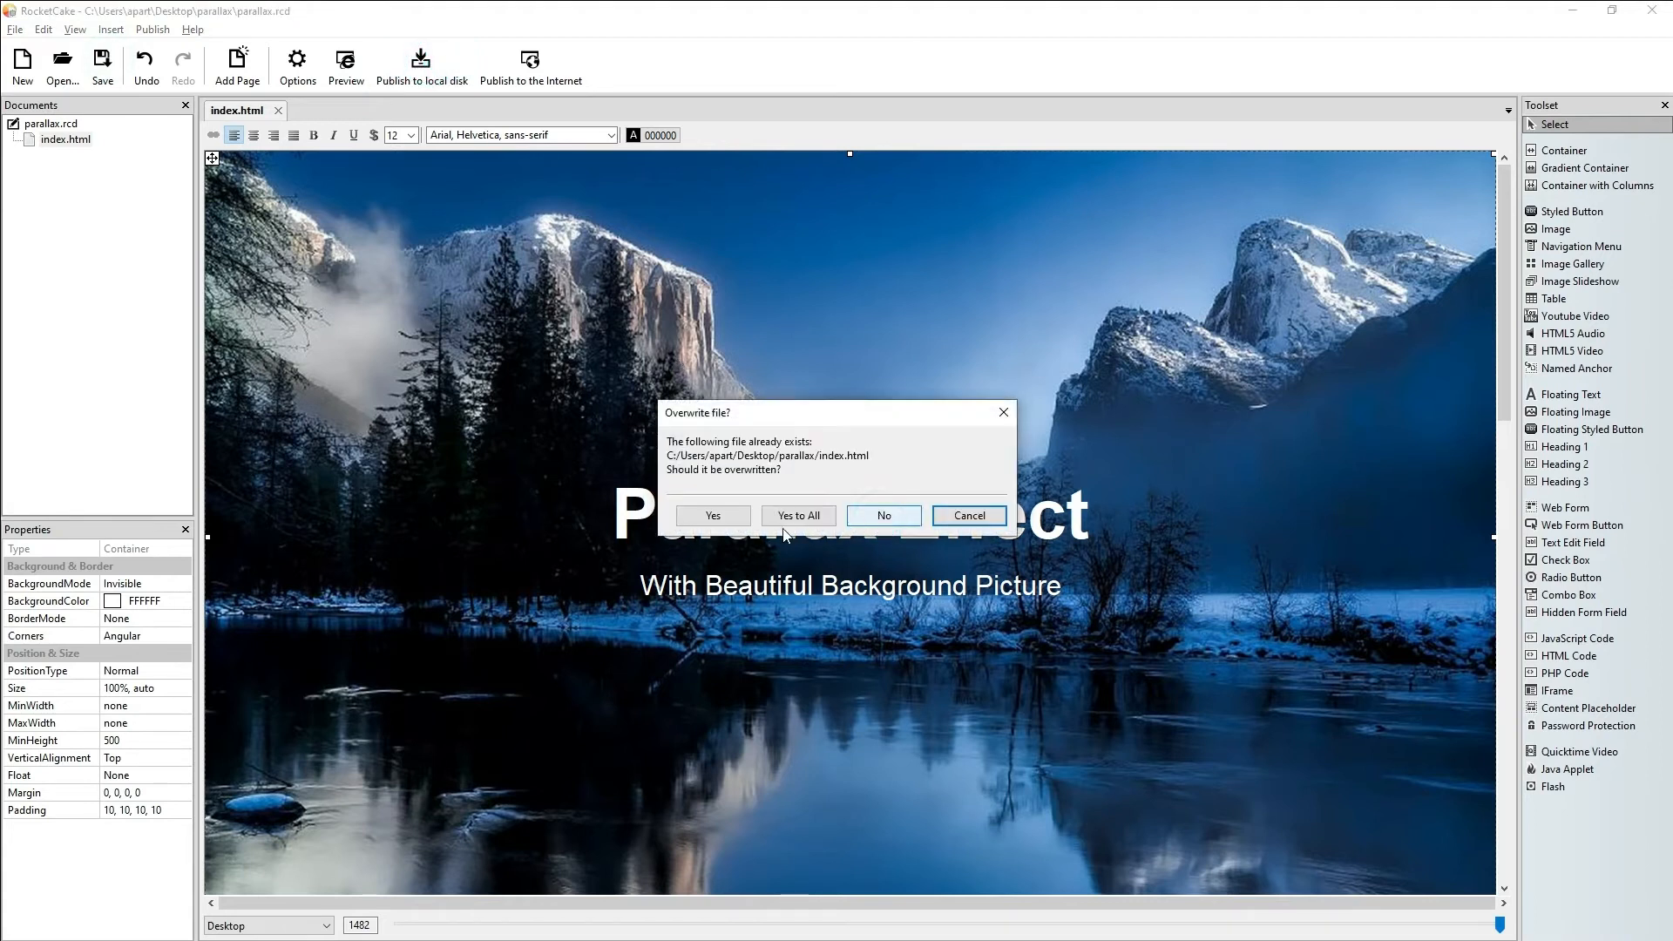
{"action": "left_click", "coordinate": [784, 521]}
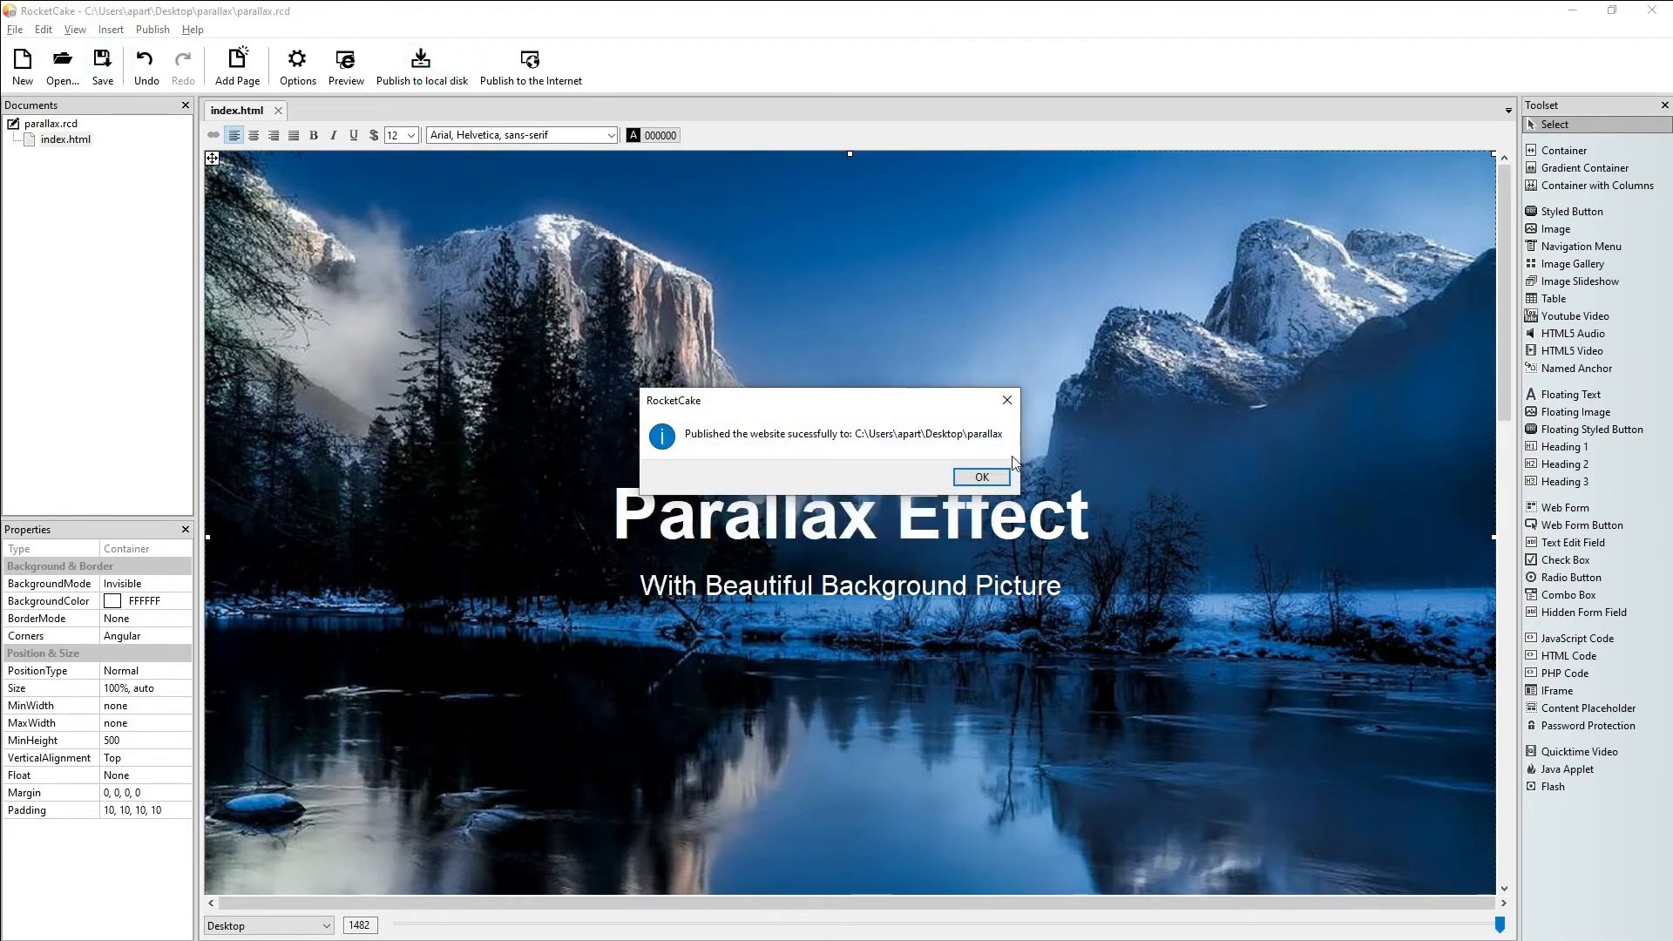
{"action": "left_click", "coordinate": [982, 477]}
Step: Open the republished index.html from Total Commander in the browser and check the parallax effect down and up the page
{"action": "key", "text": "alt+Tab"}
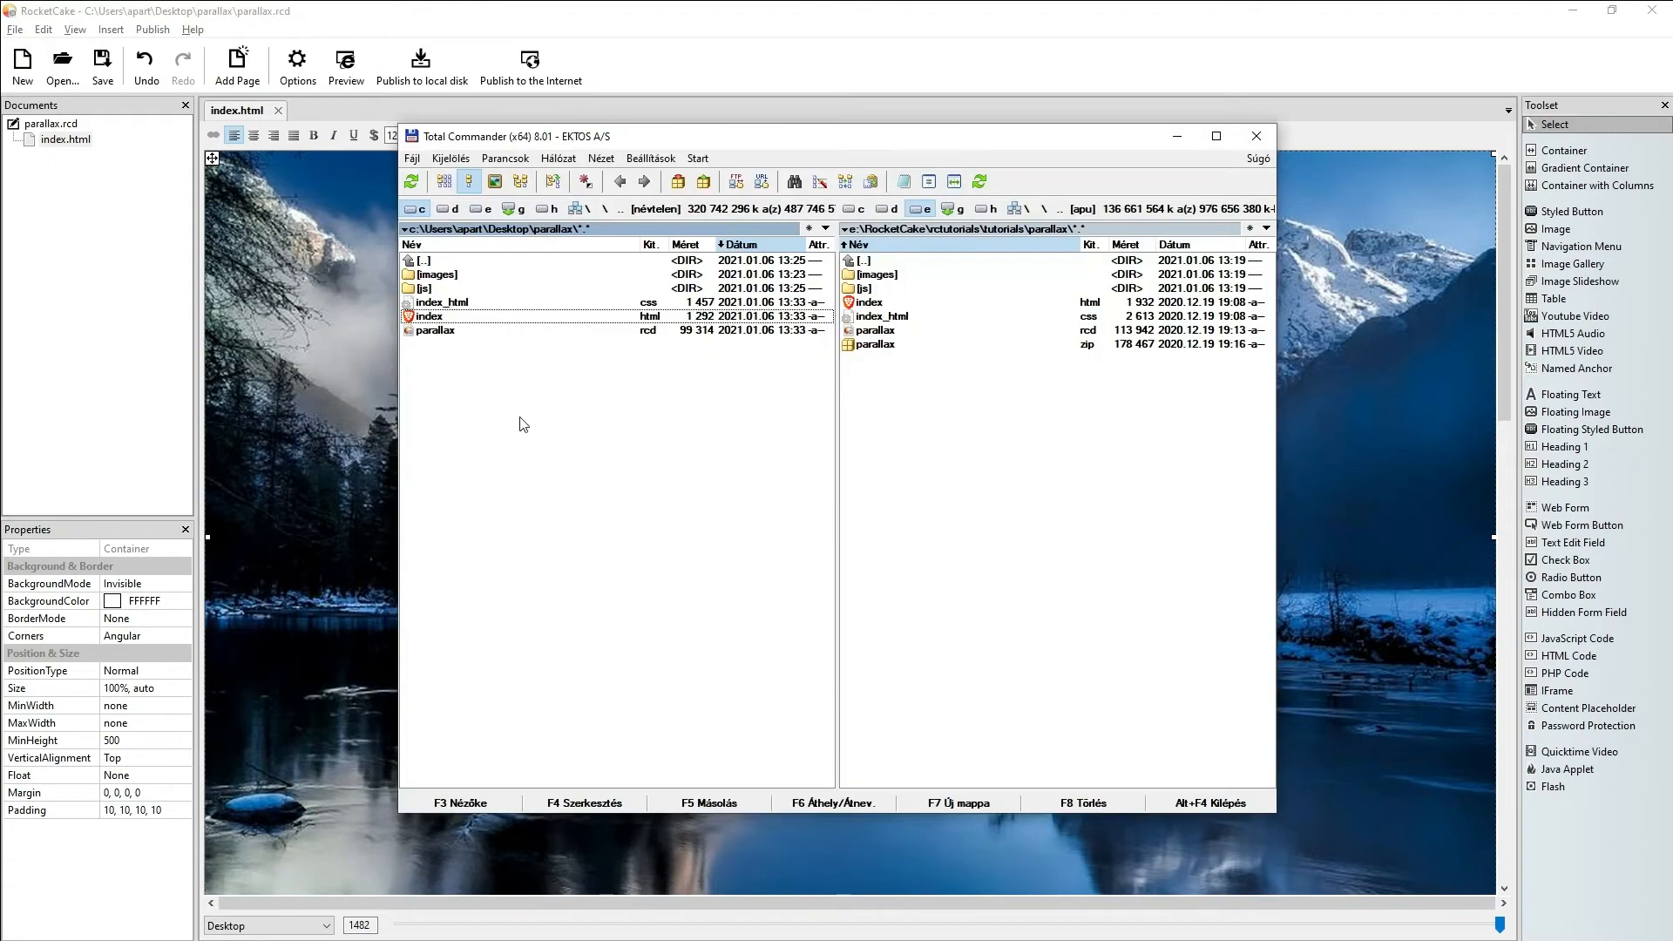
{"action": "double_click", "coordinate": [431, 316]}
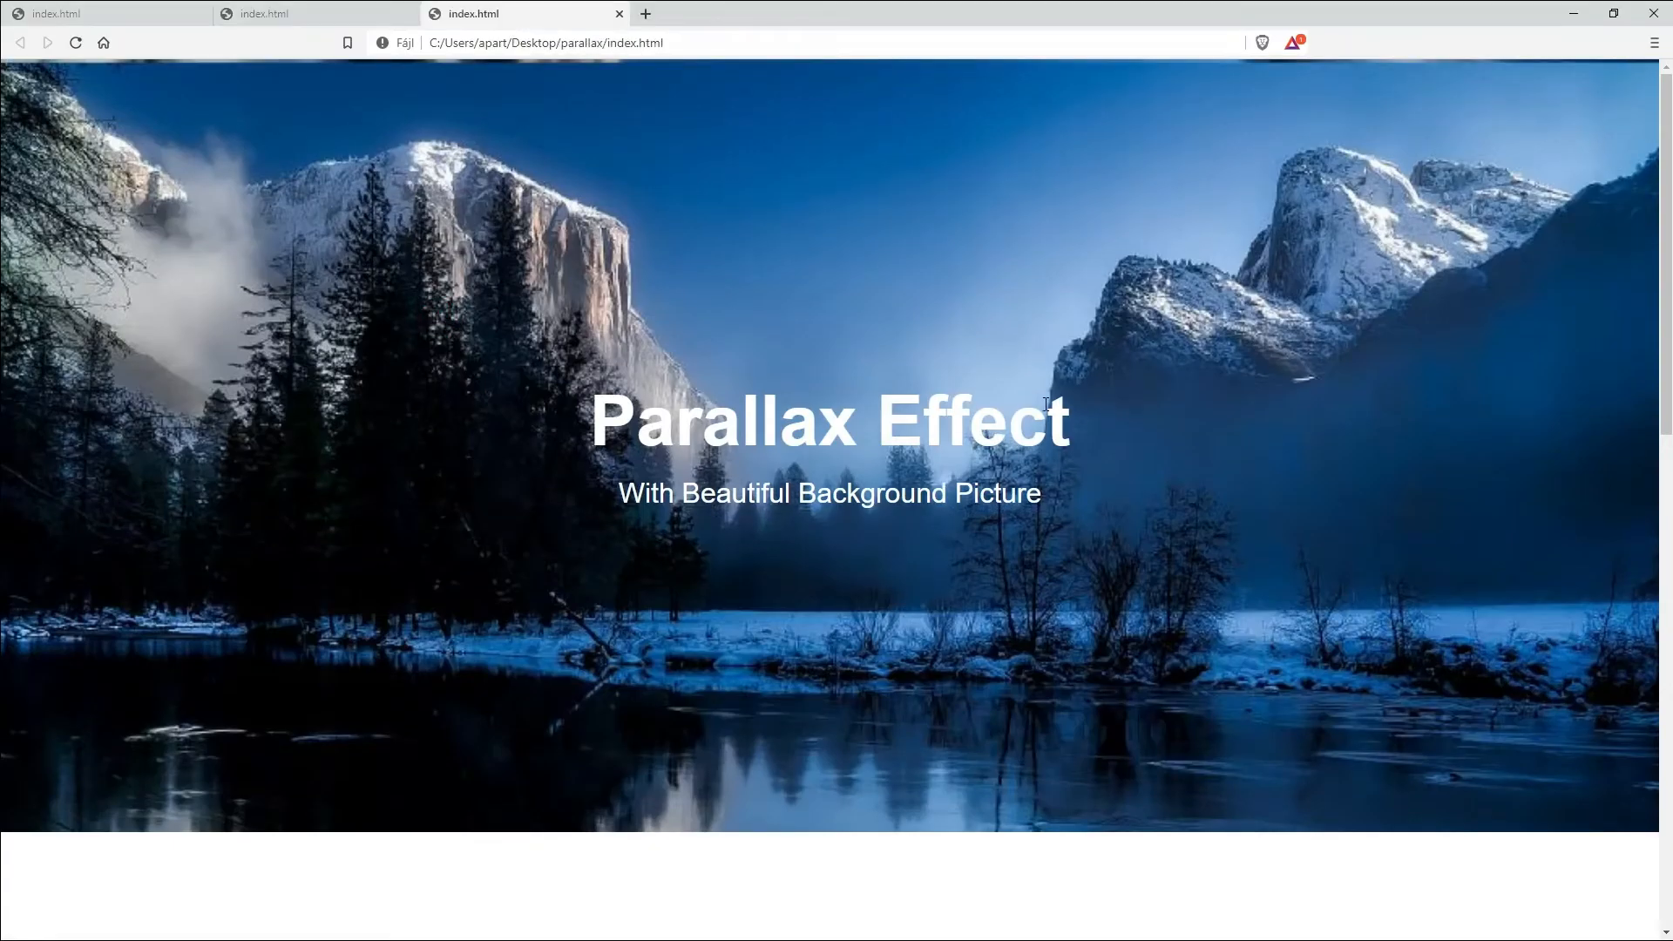
{"action": "scroll", "coordinate": [1204, 376], "scroll_direction": "down", "scroll_amount": 8}
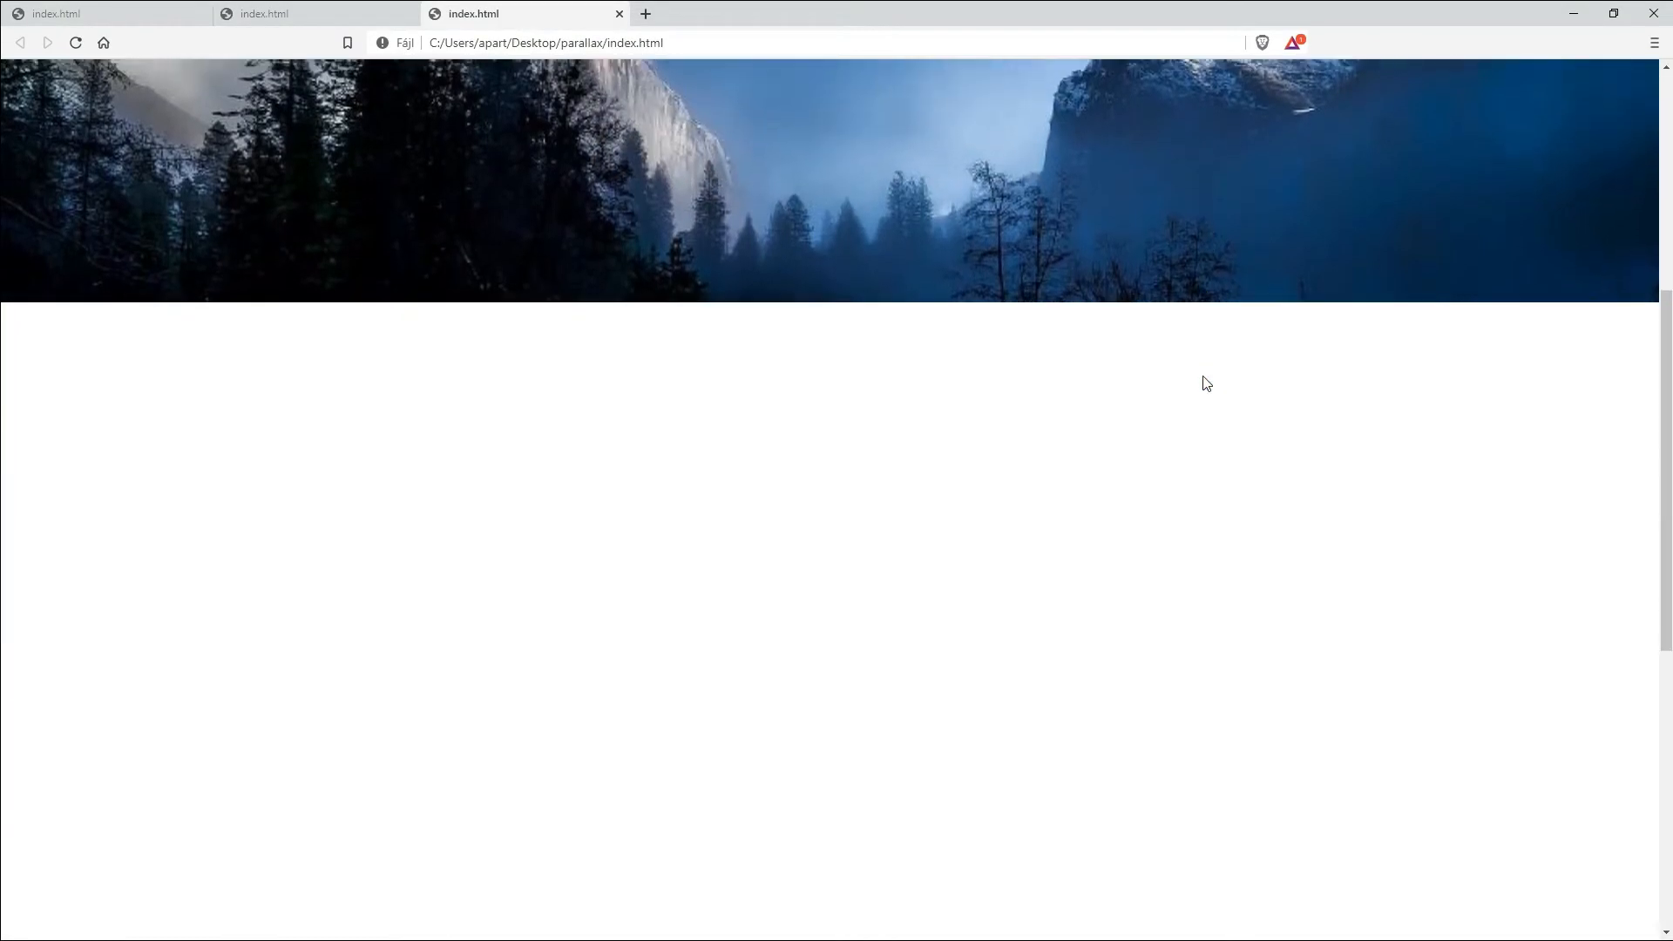
{"action": "scroll", "coordinate": [1206, 384], "scroll_direction": "up", "scroll_amount": 10}
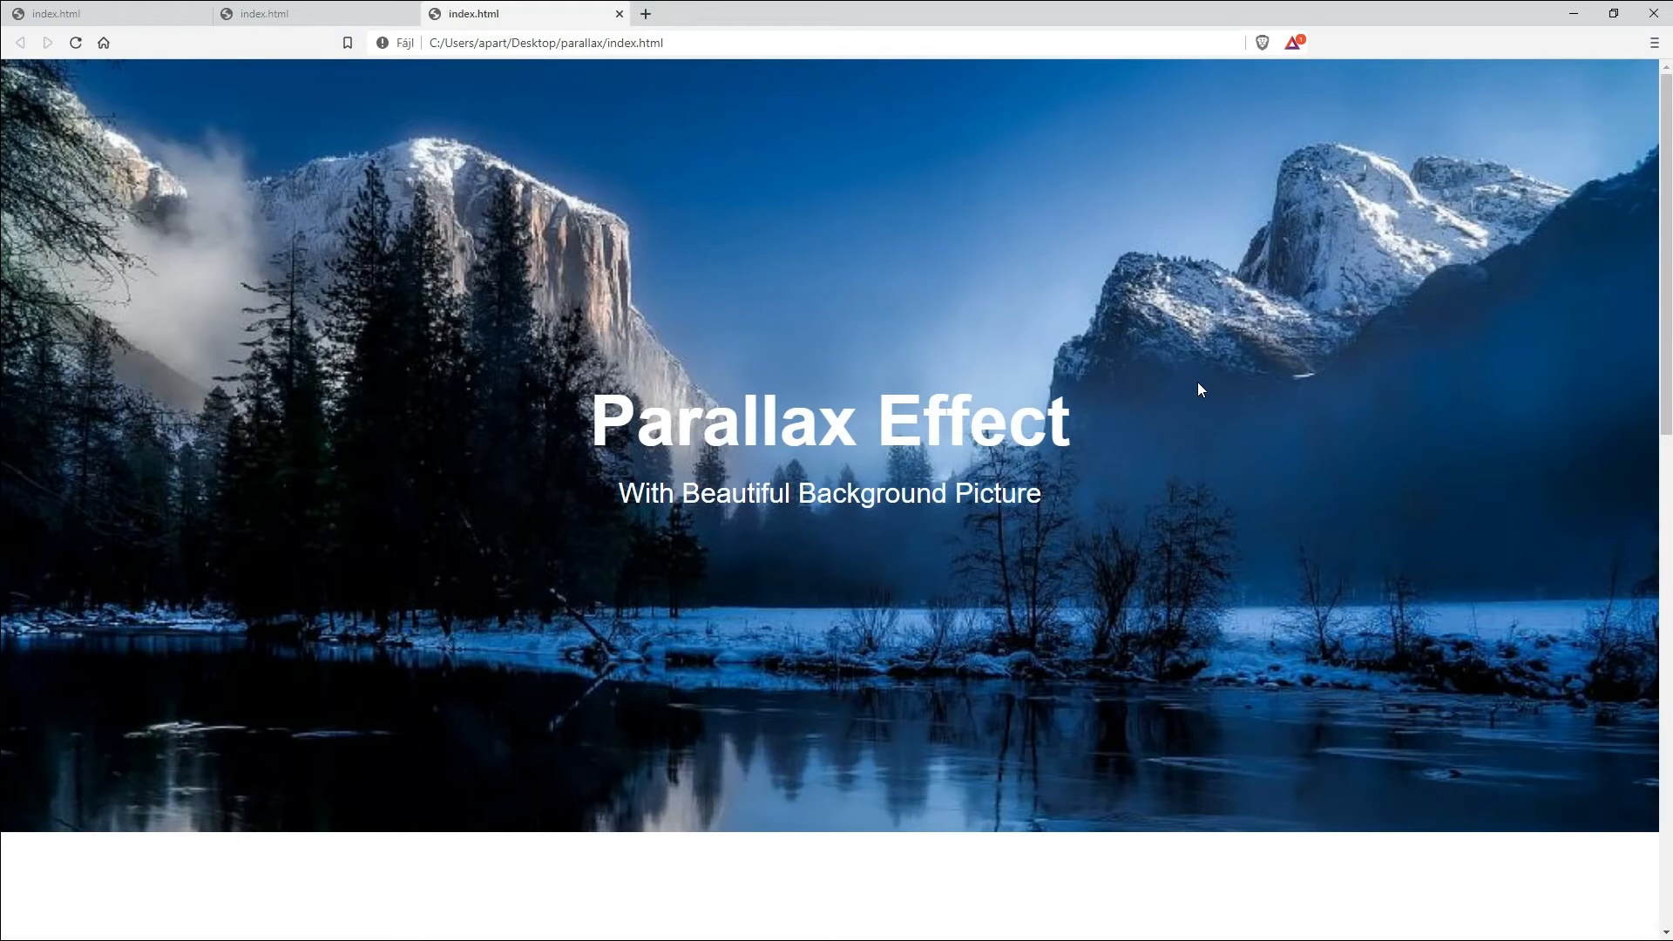
Step: Open parascroll.js from the site's js folder in Total Commander for editing, set SCROLL_SPEED to 0 and save the file
{"action": "key", "text": "alt+Tab"}
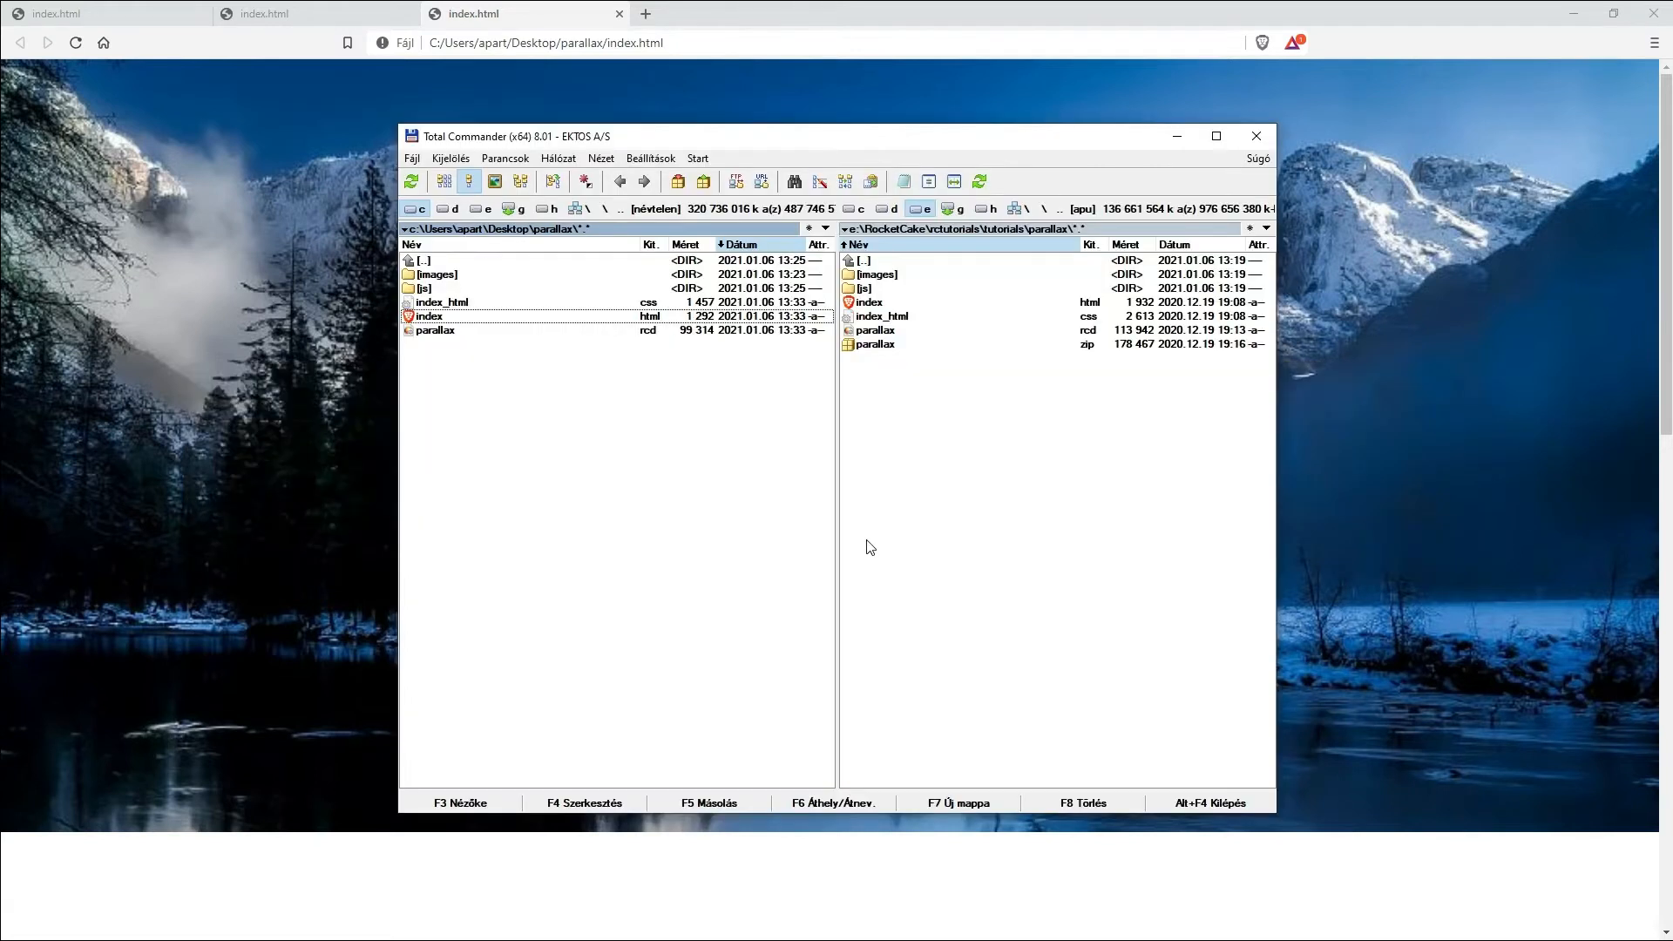
{"action": "double_click", "coordinate": [455, 289]}
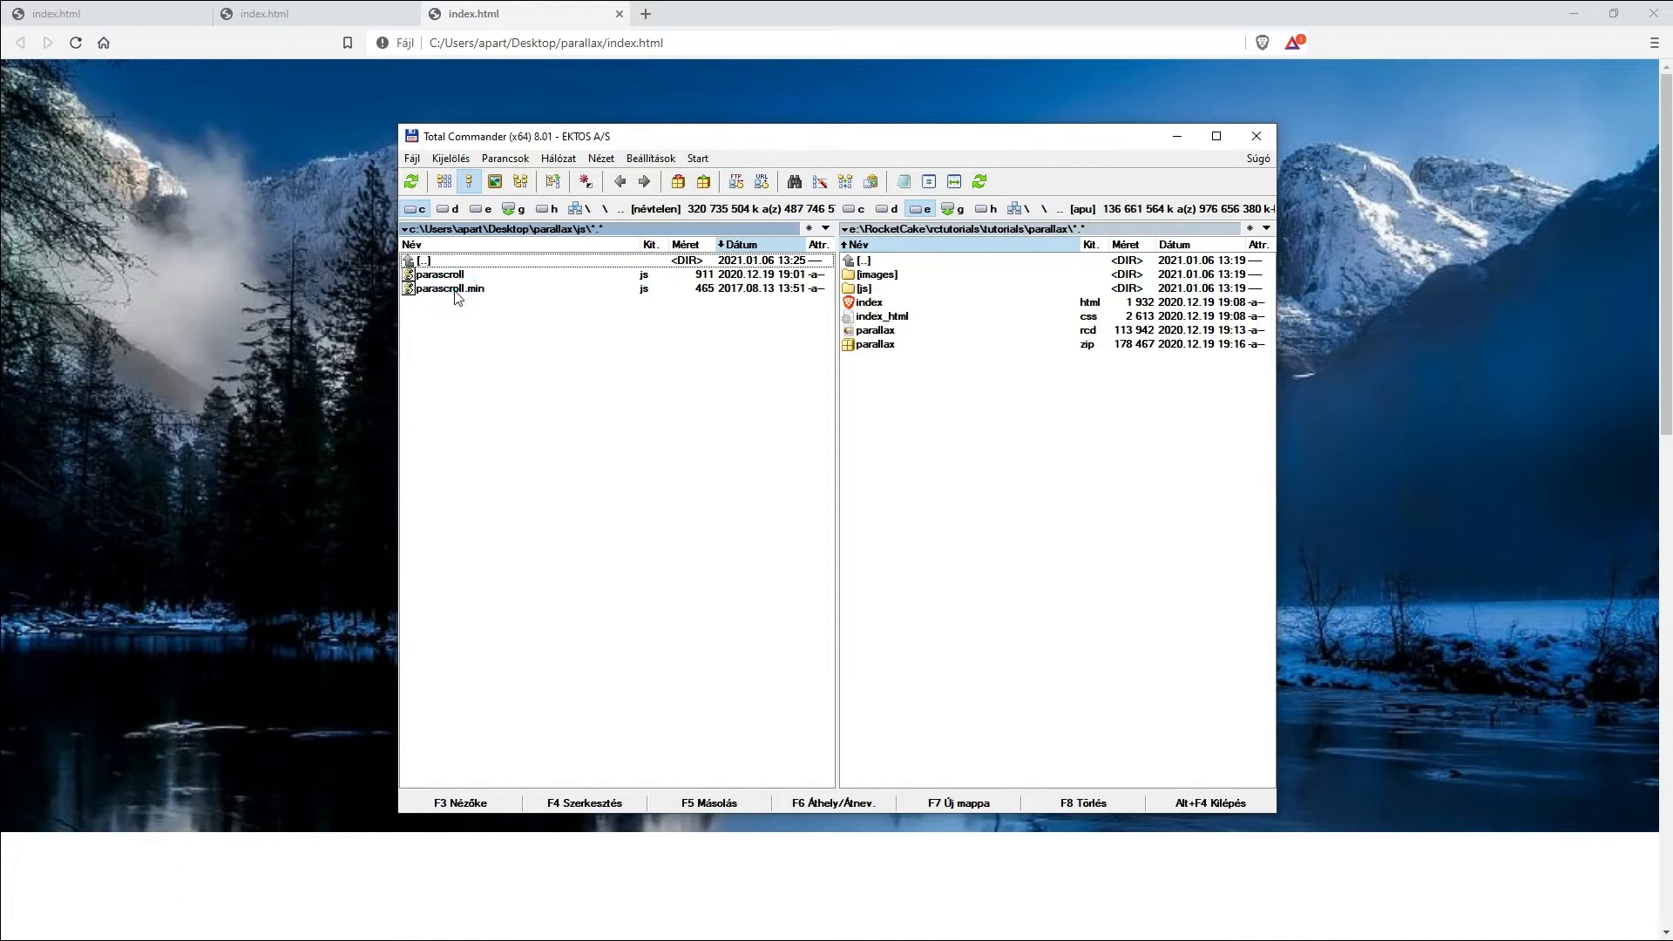
{"action": "left_click", "coordinate": [462, 275]}
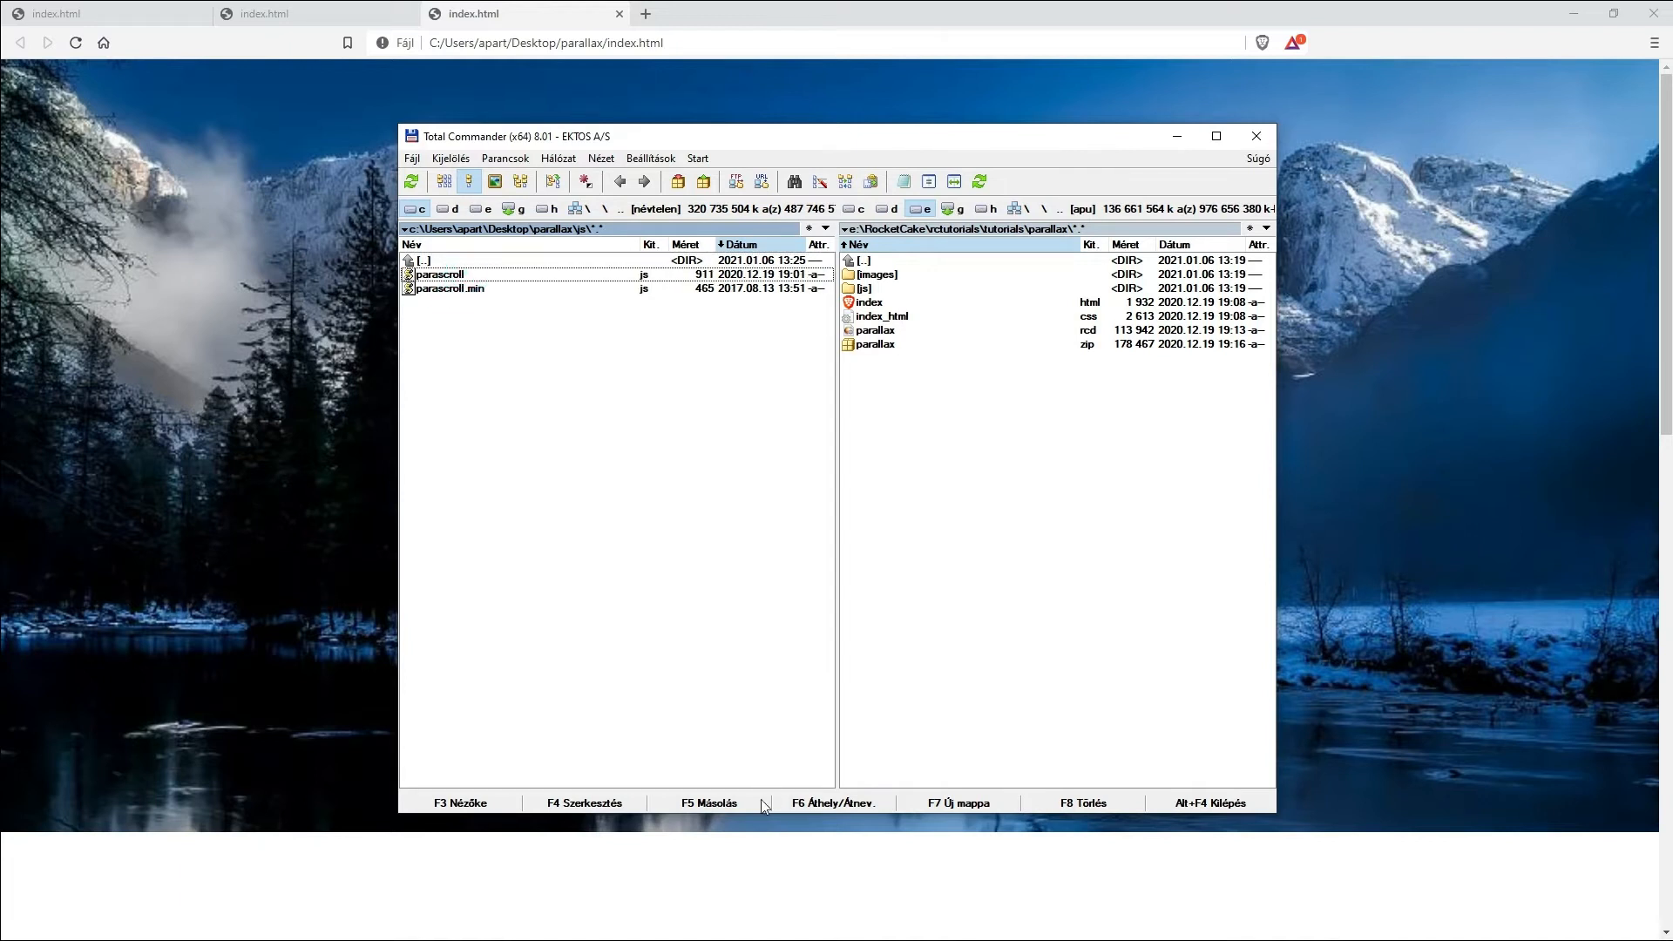
{"action": "left_click", "coordinate": [603, 805]}
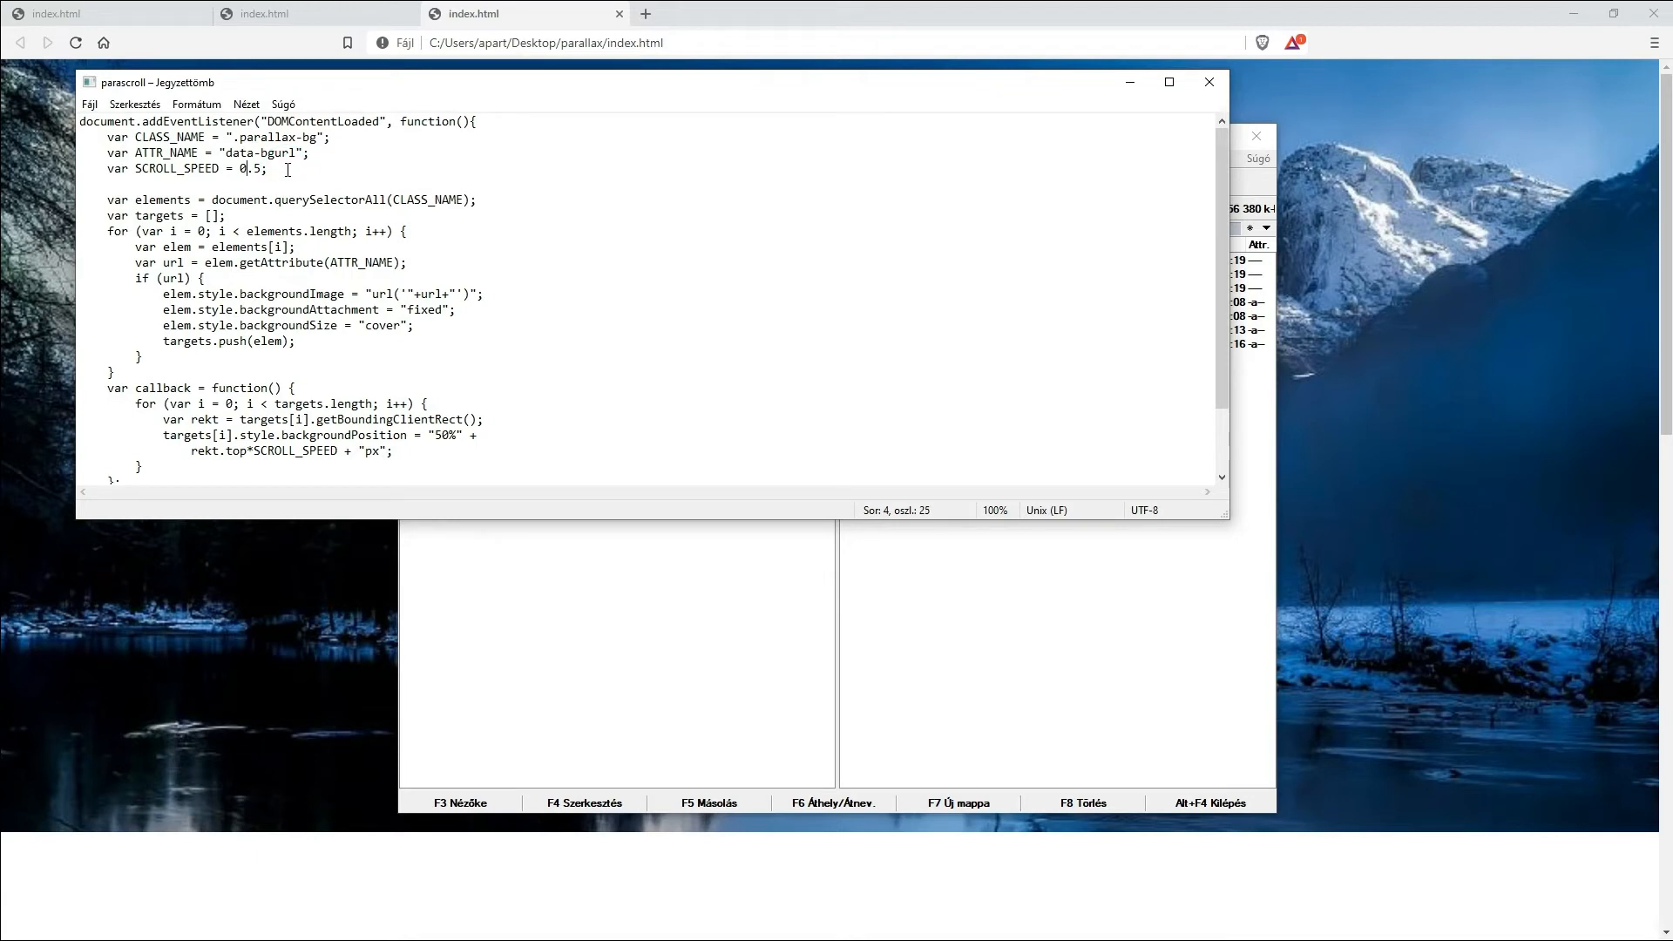
{"action": "key", "text": "Delete"}
{"action": "left_click", "coordinate": [1208, 84]}
{"action": "left_click", "coordinate": [802, 500]}
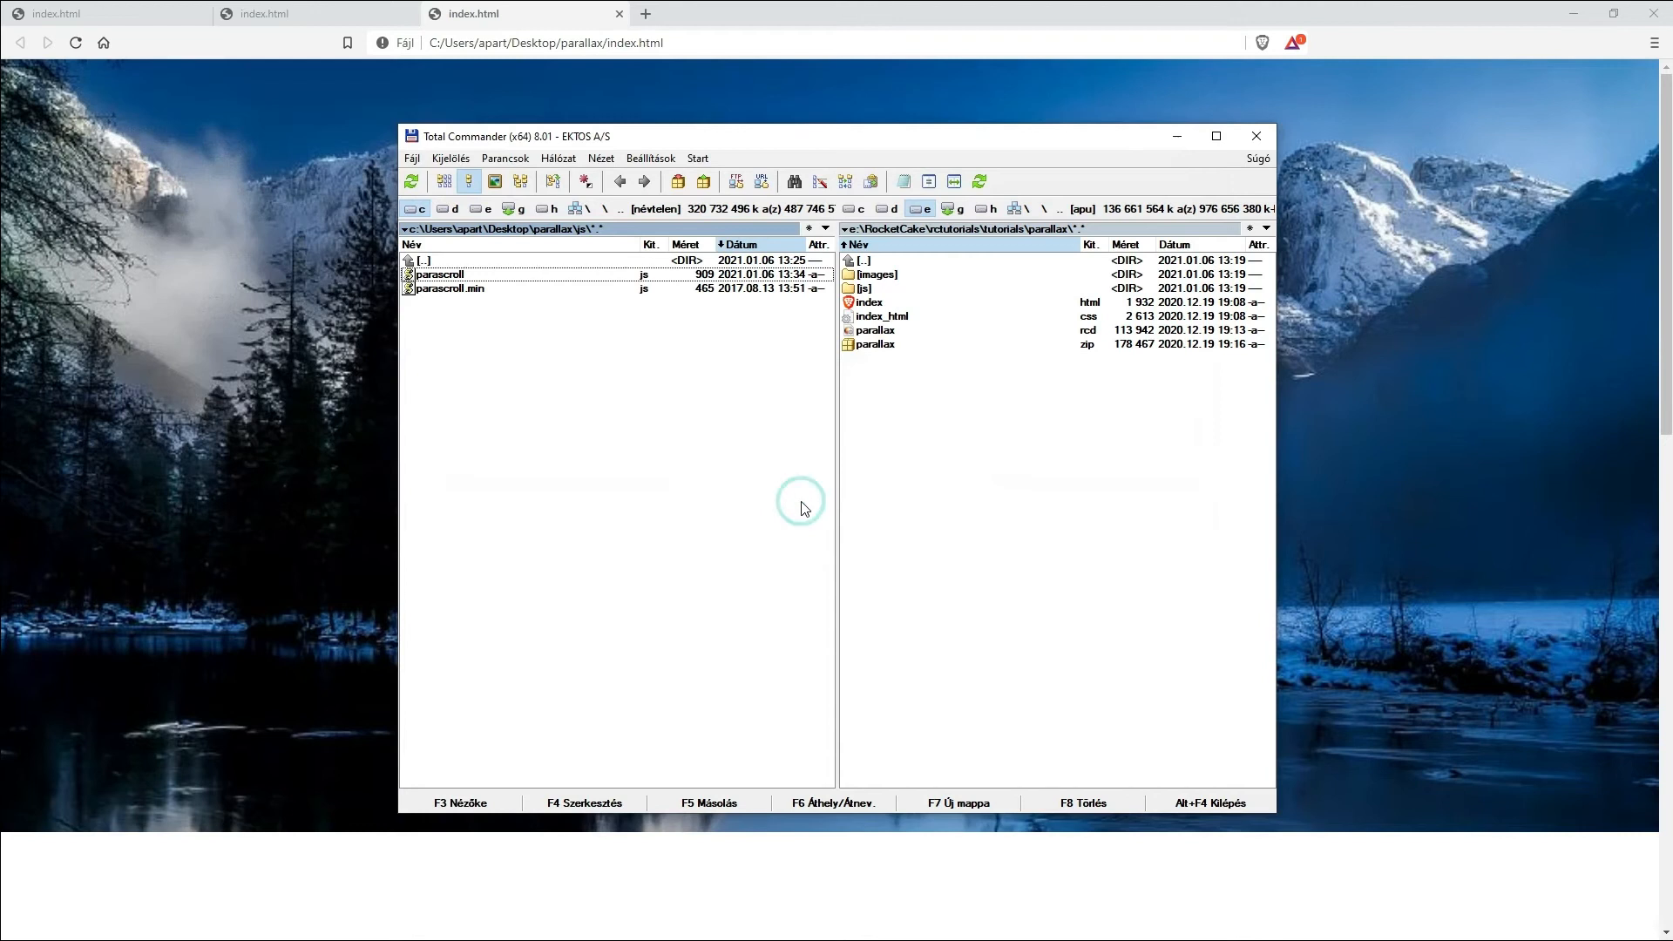
Step: Reopen index.html from the parallax folder in the browser and examine the background's scrolling with SCROLL_SPEED at 0
{"action": "double_click", "coordinate": [537, 262]}
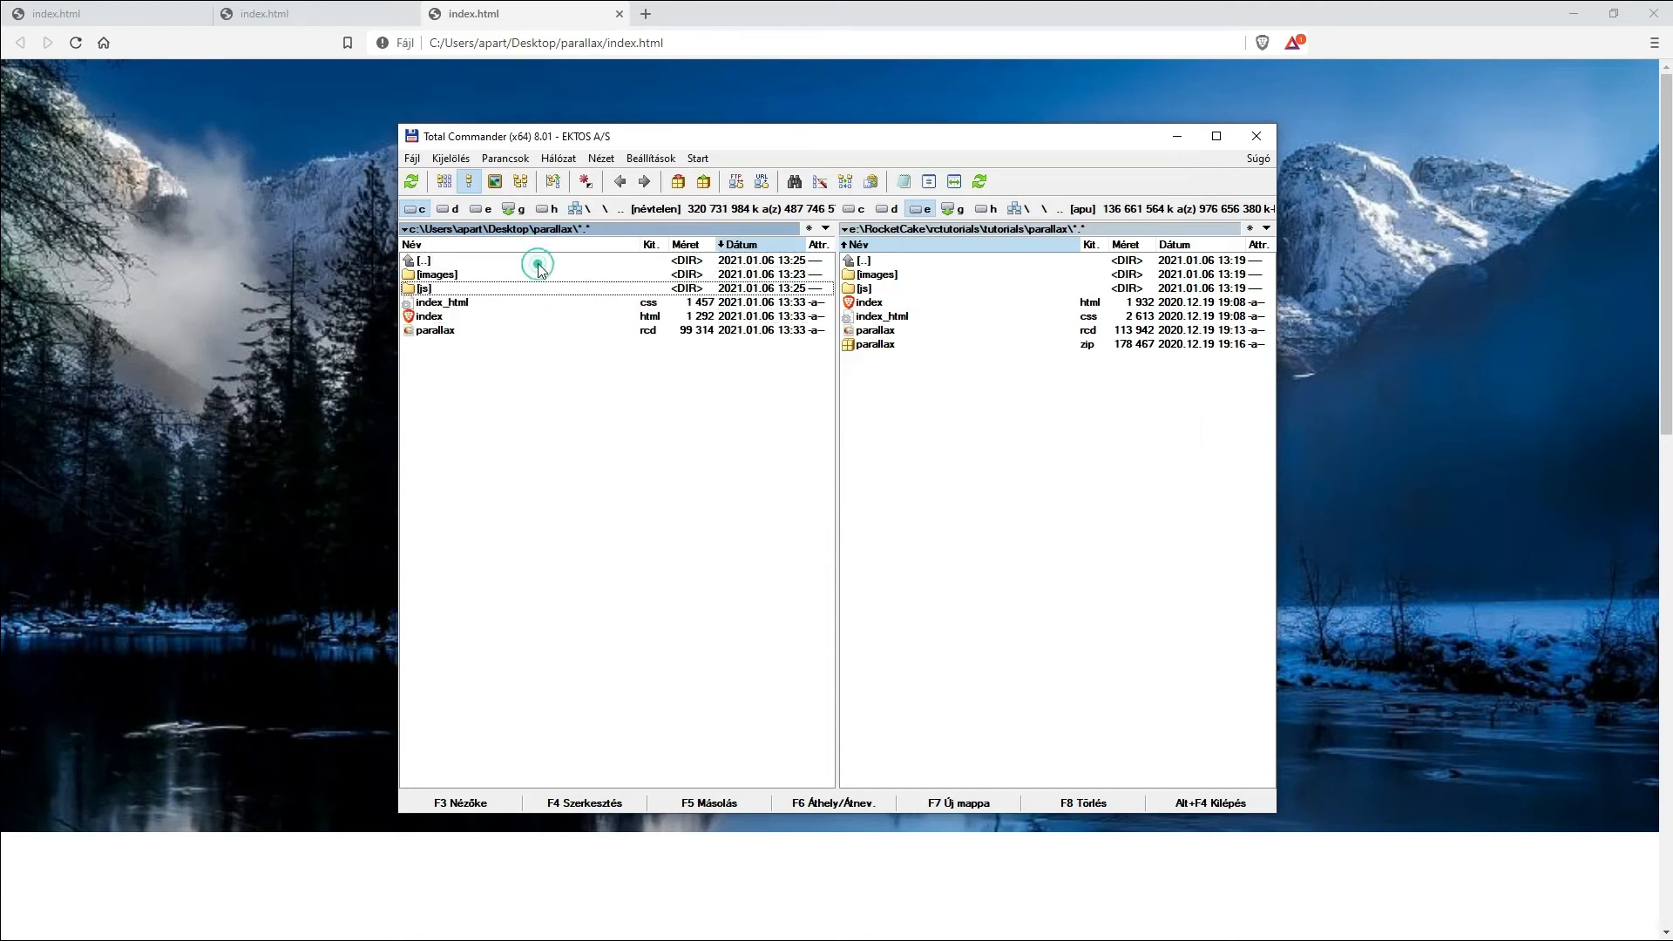
{"action": "double_click", "coordinate": [448, 317]}
{"action": "scroll", "coordinate": [917, 448], "scroll_direction": "down", "scroll_amount": 10}
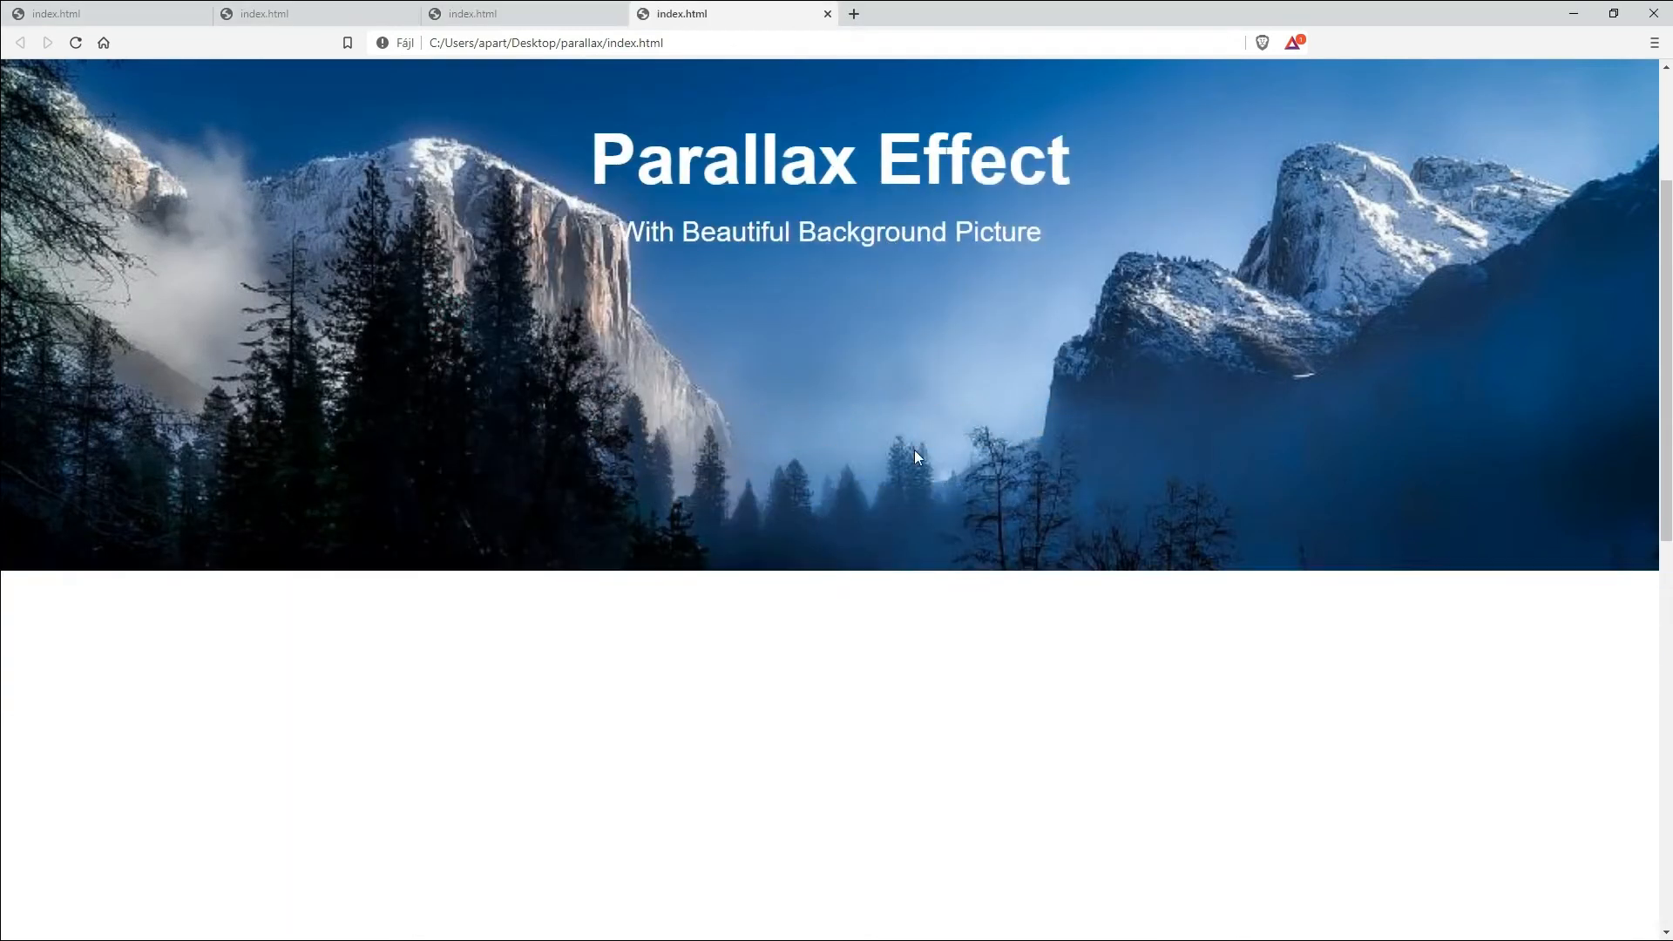
{"action": "scroll", "coordinate": [914, 450], "scroll_direction": "up", "scroll_amount": 10}
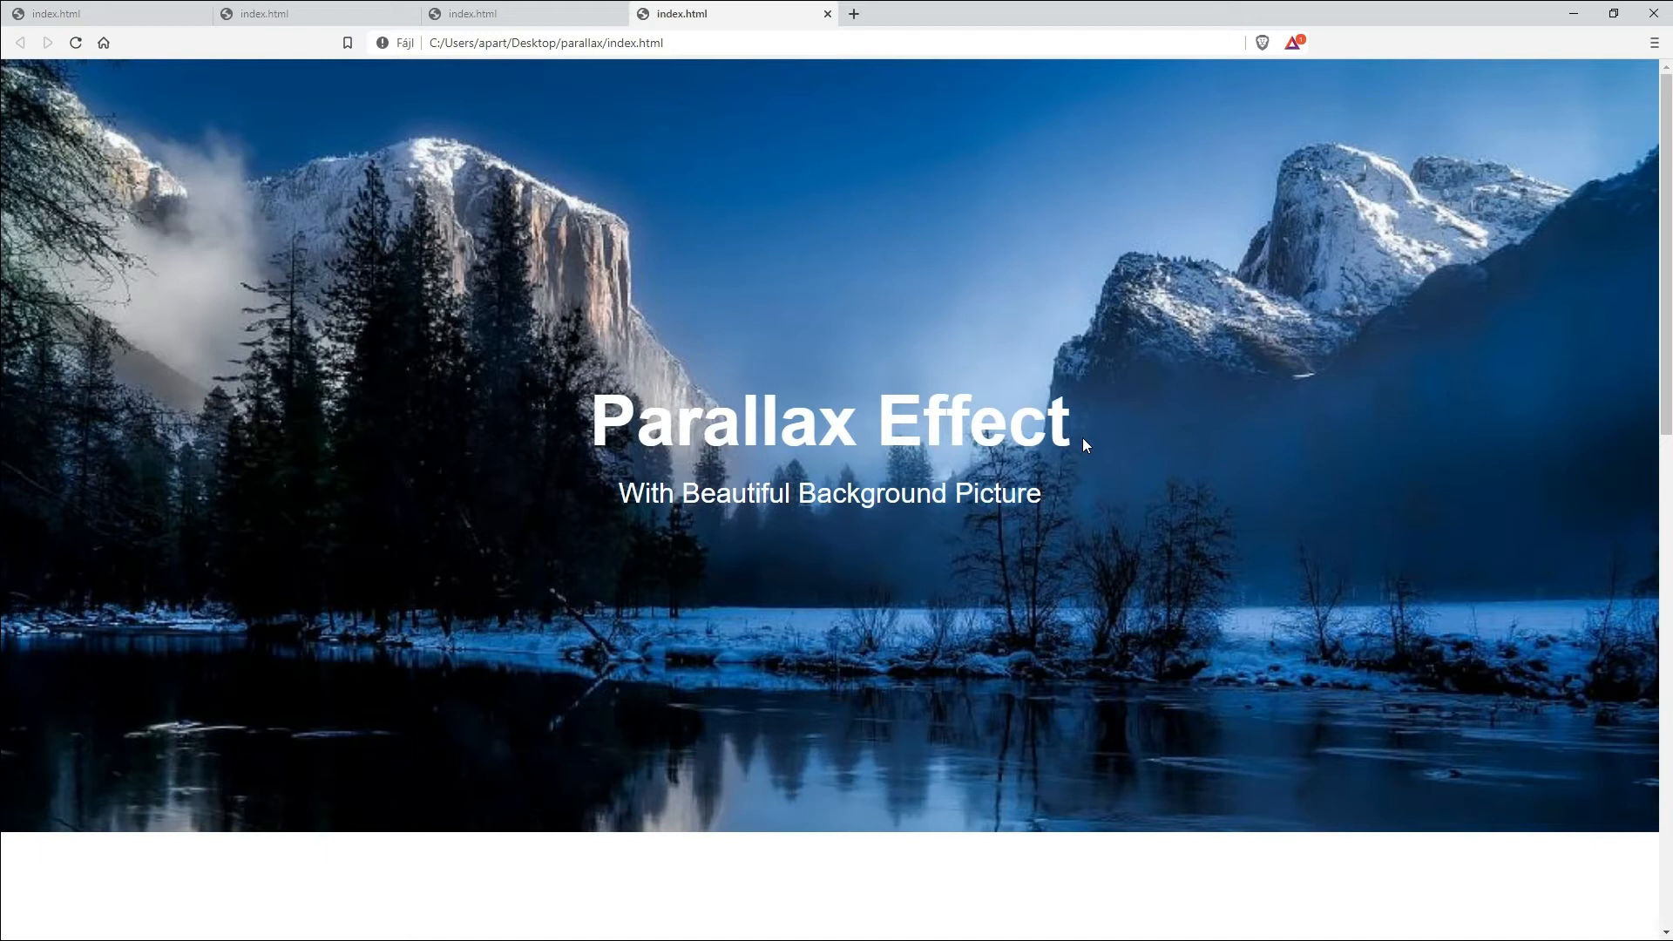
{"action": "scroll", "coordinate": [1082, 444], "scroll_direction": "down", "scroll_amount": 10}
{"action": "scroll", "coordinate": [1082, 447], "scroll_direction": "up", "scroll_amount": 10}
Step: Return to the js folder in Total Commander, set SCROLL_SPEED to 1 in parascroll.js and save the file
{"action": "key", "text": "alt+Tab"}
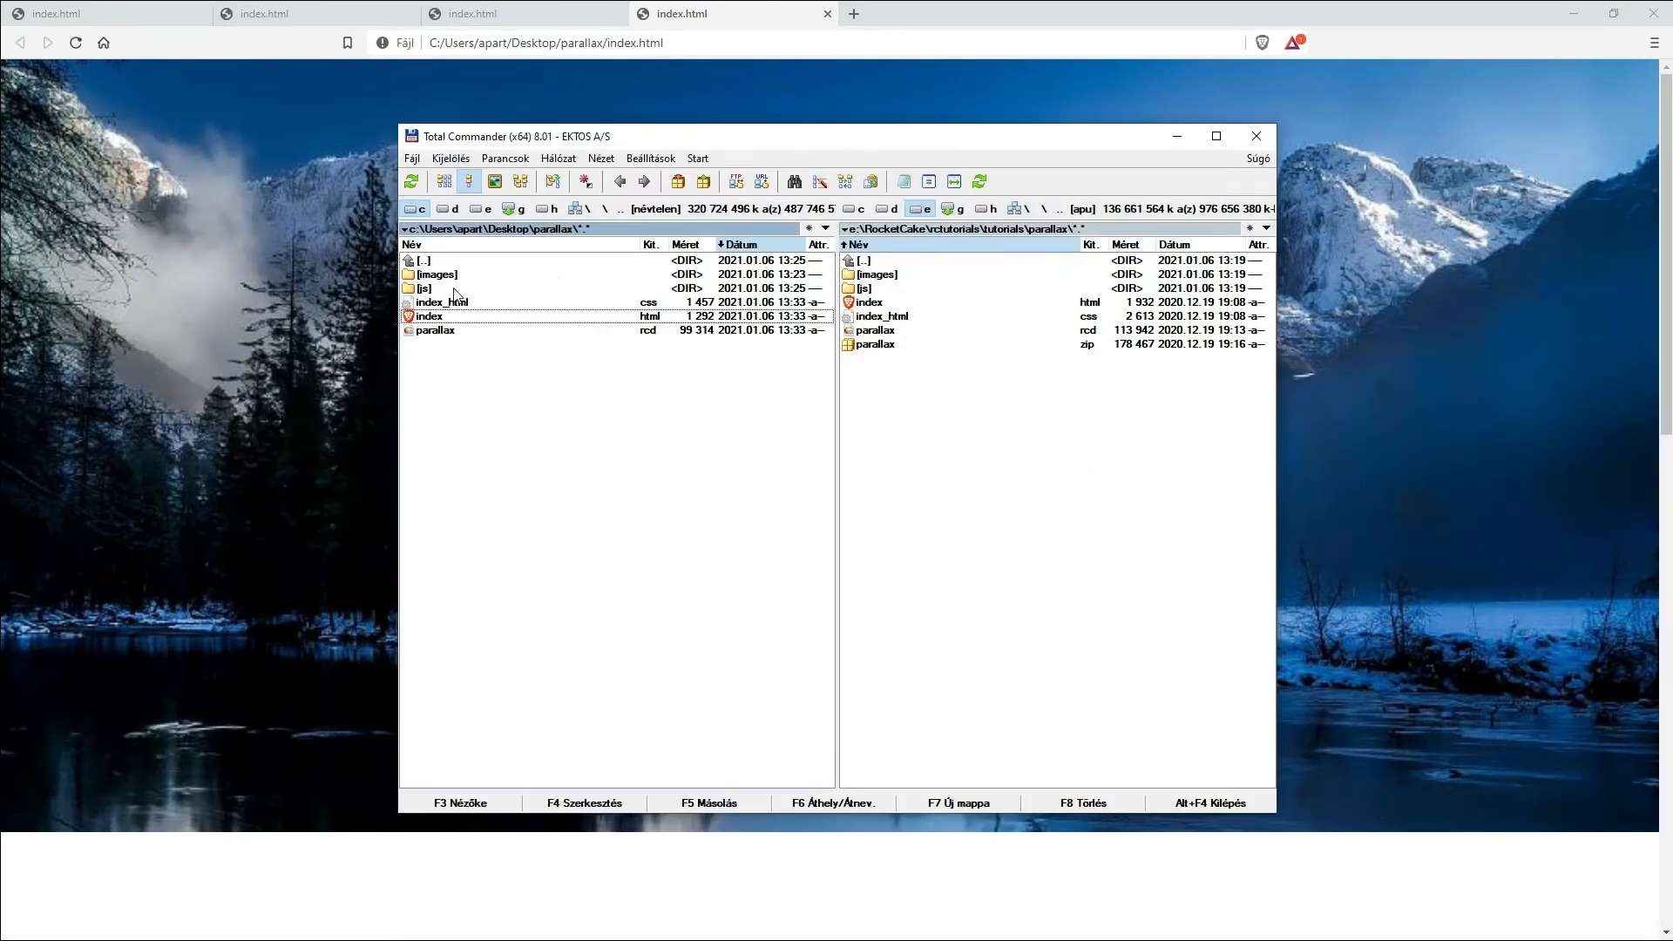
{"action": "double_click", "coordinate": [455, 290]}
{"action": "left_click", "coordinate": [470, 274]}
{"action": "left_click", "coordinate": [586, 803]}
{"action": "left_click", "coordinate": [242, 171]}
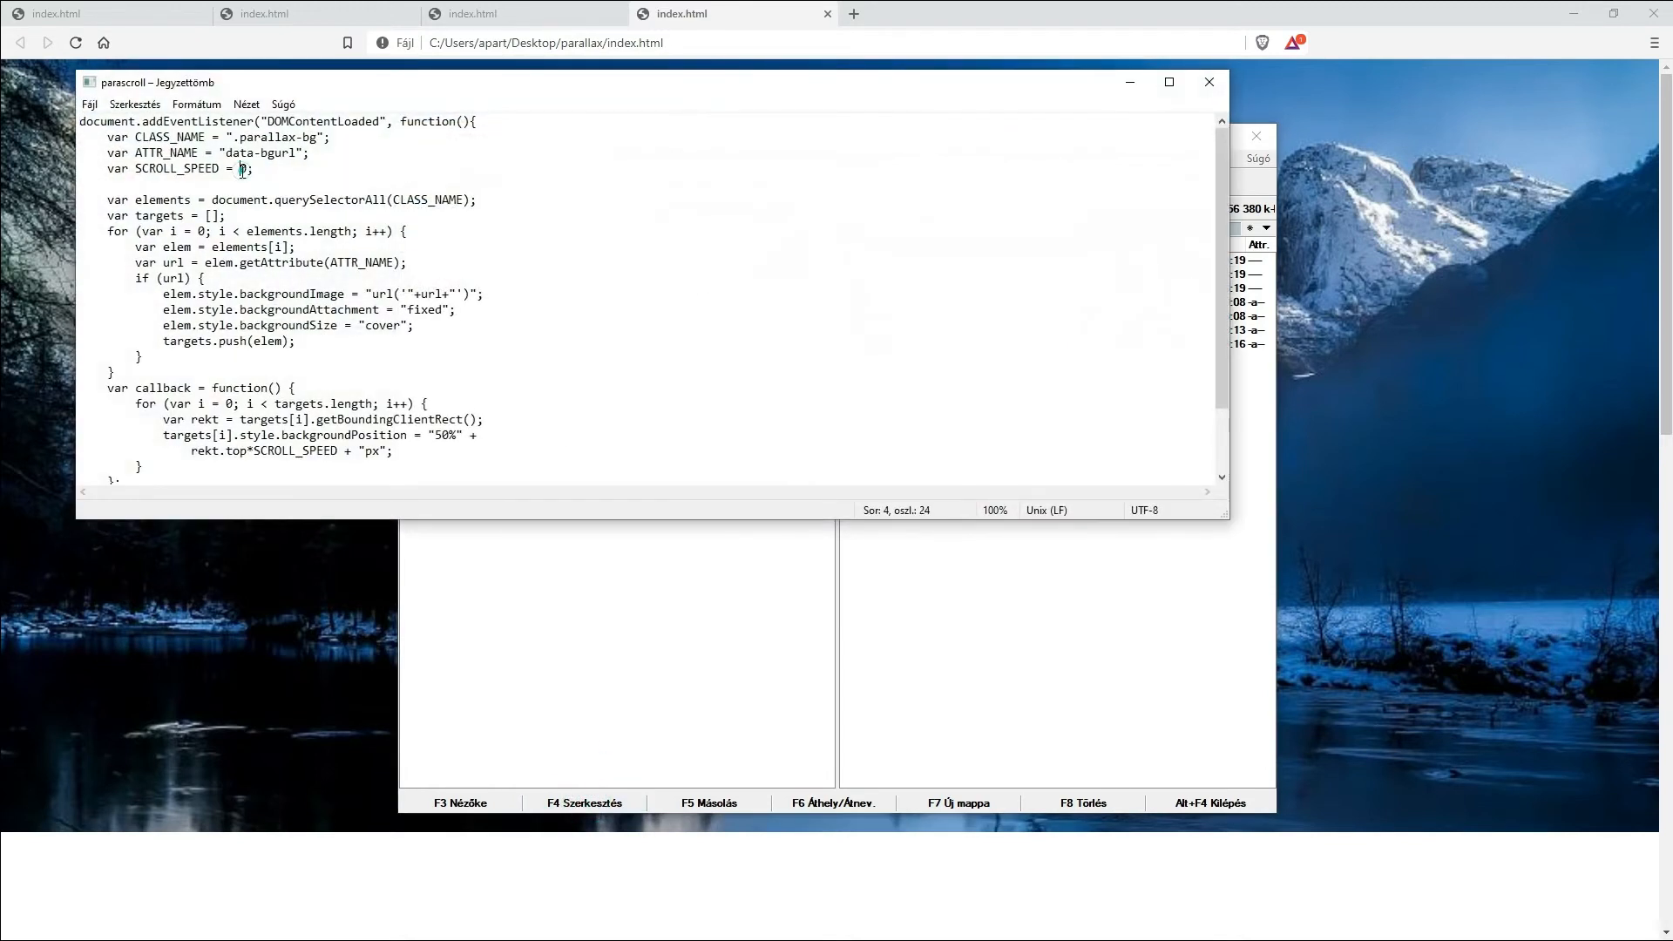
{"action": "type", "text": "1"}
{"action": "left_click", "coordinate": [1208, 82]}
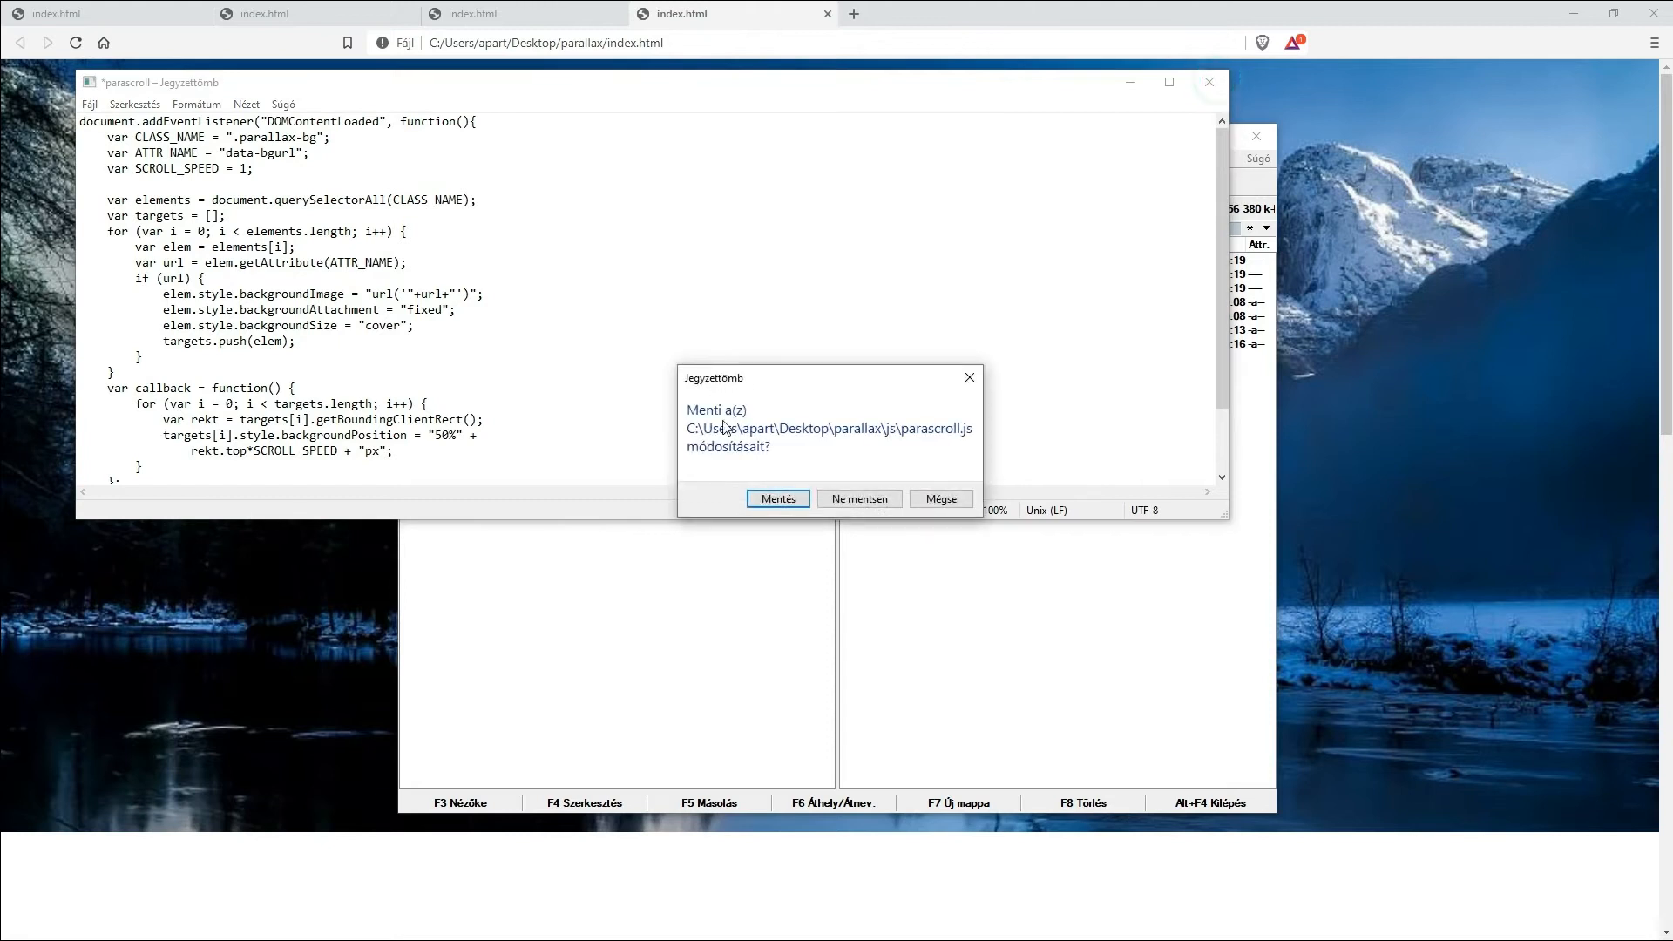
{"action": "left_click", "coordinate": [779, 499]}
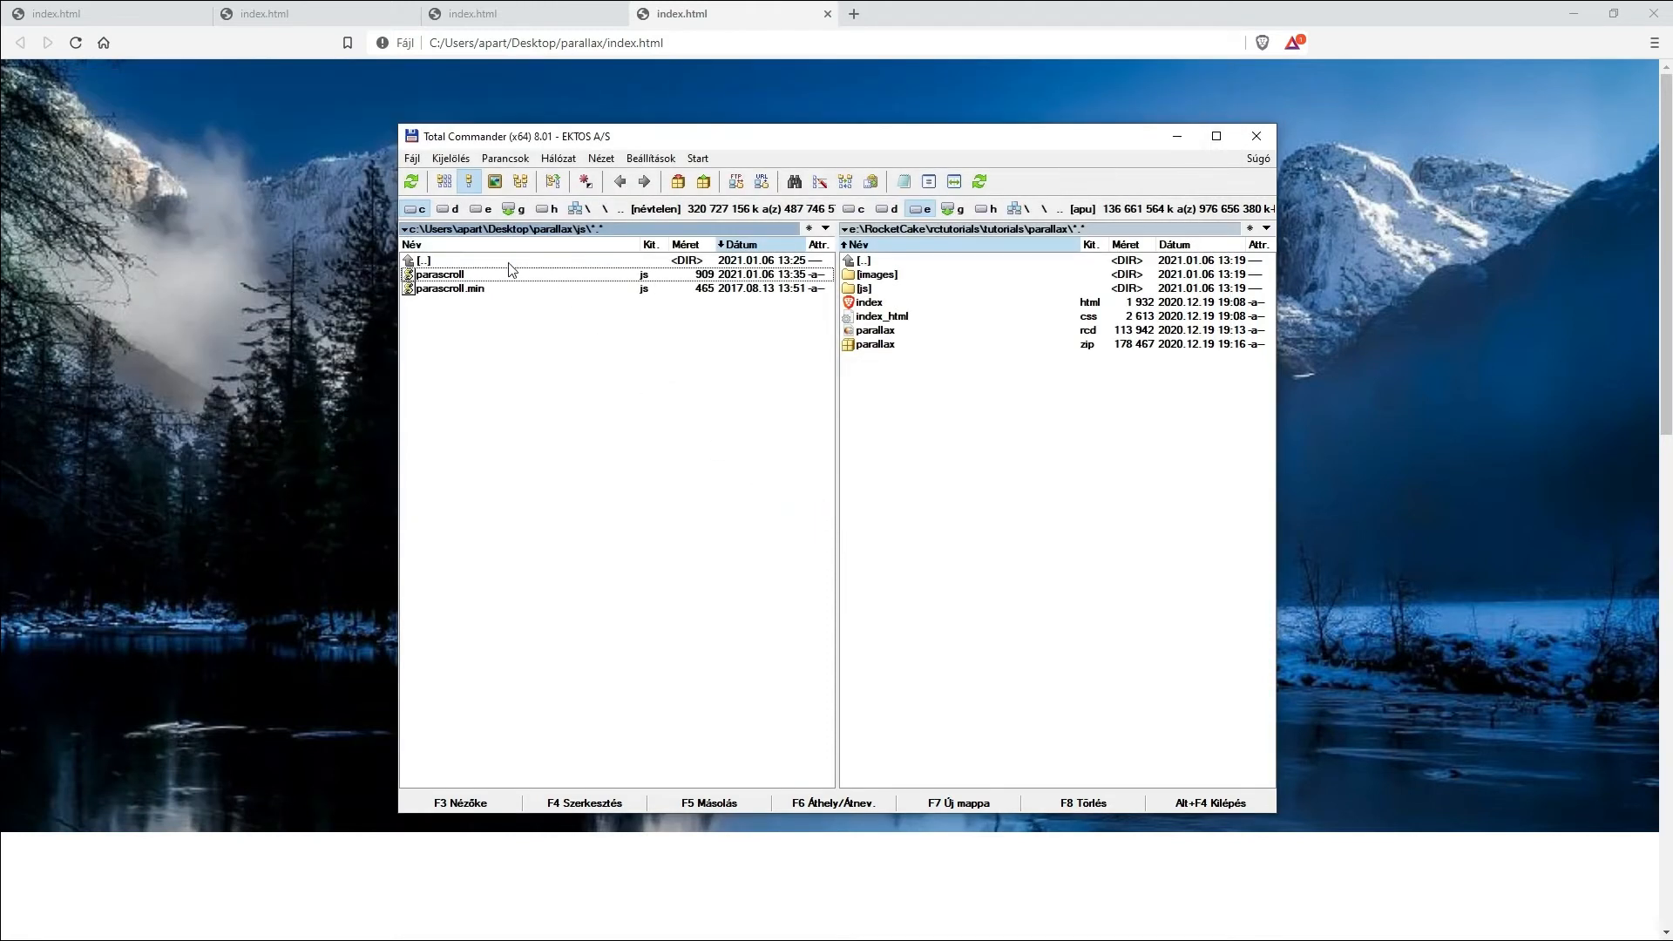
Step: Reopen index.html from the parallax folder in the browser and examine the background's scrolling with SCROLL_SPEED at 1
{"action": "double_click", "coordinate": [508, 263]}
{"action": "double_click", "coordinate": [456, 317]}
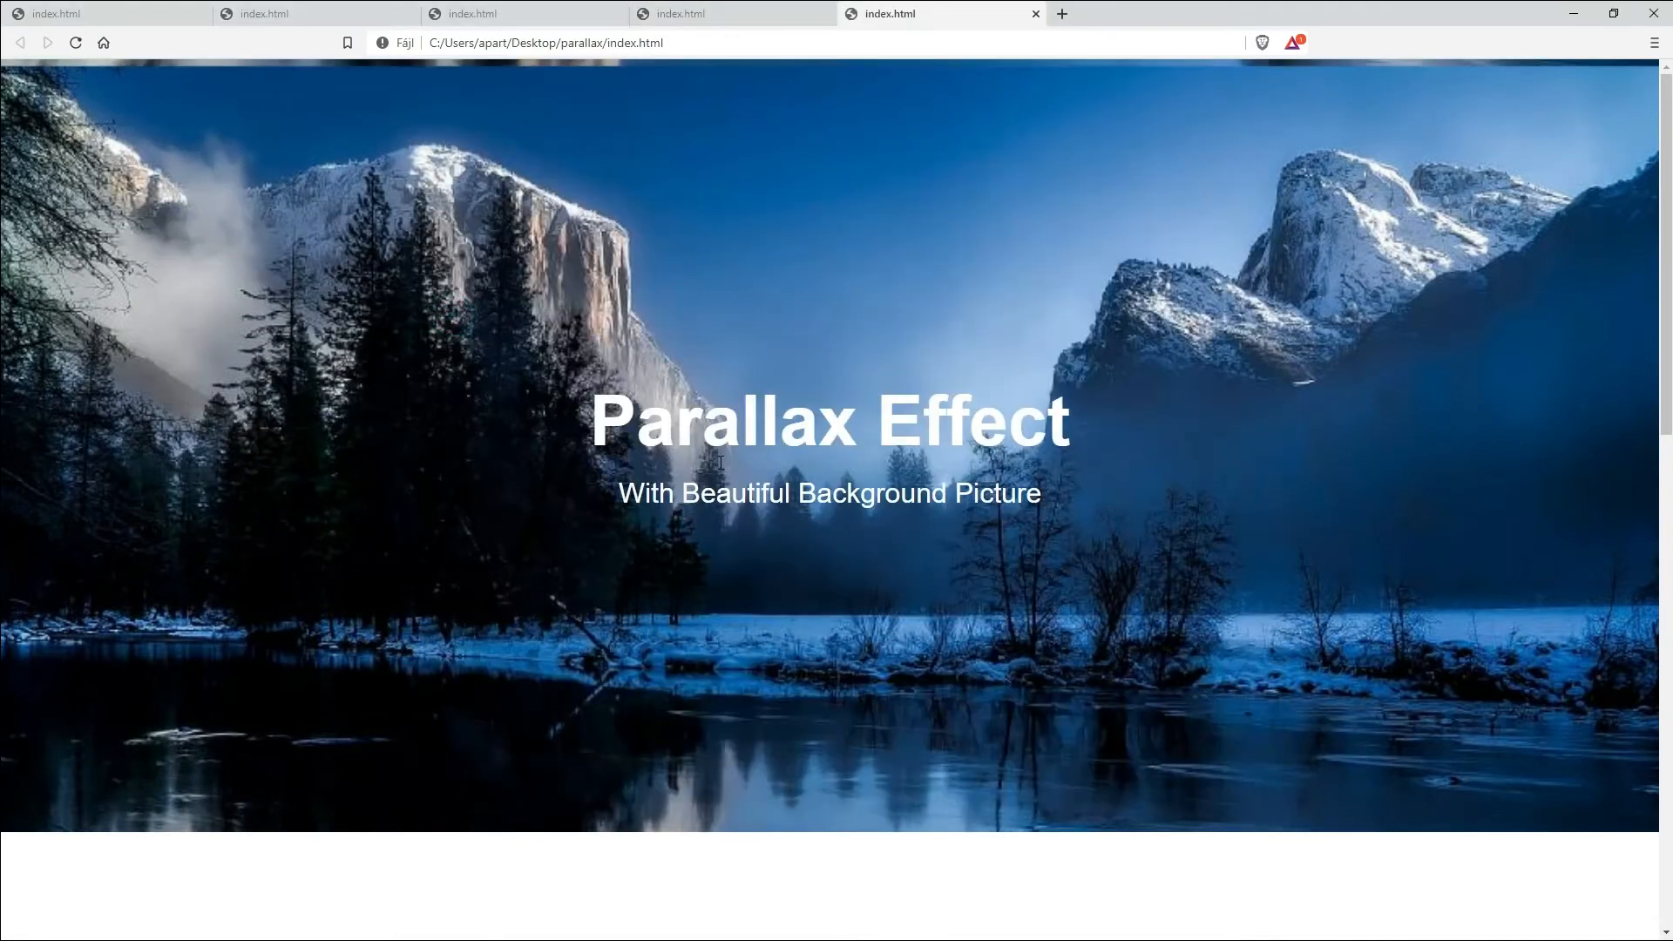
{"action": "scroll", "coordinate": [776, 483], "scroll_direction": "down", "scroll_amount": 1}
{"action": "scroll", "coordinate": [776, 483], "scroll_direction": "up", "scroll_amount": 1}
{"action": "scroll", "coordinate": [776, 483], "scroll_direction": "down", "scroll_amount": 3}
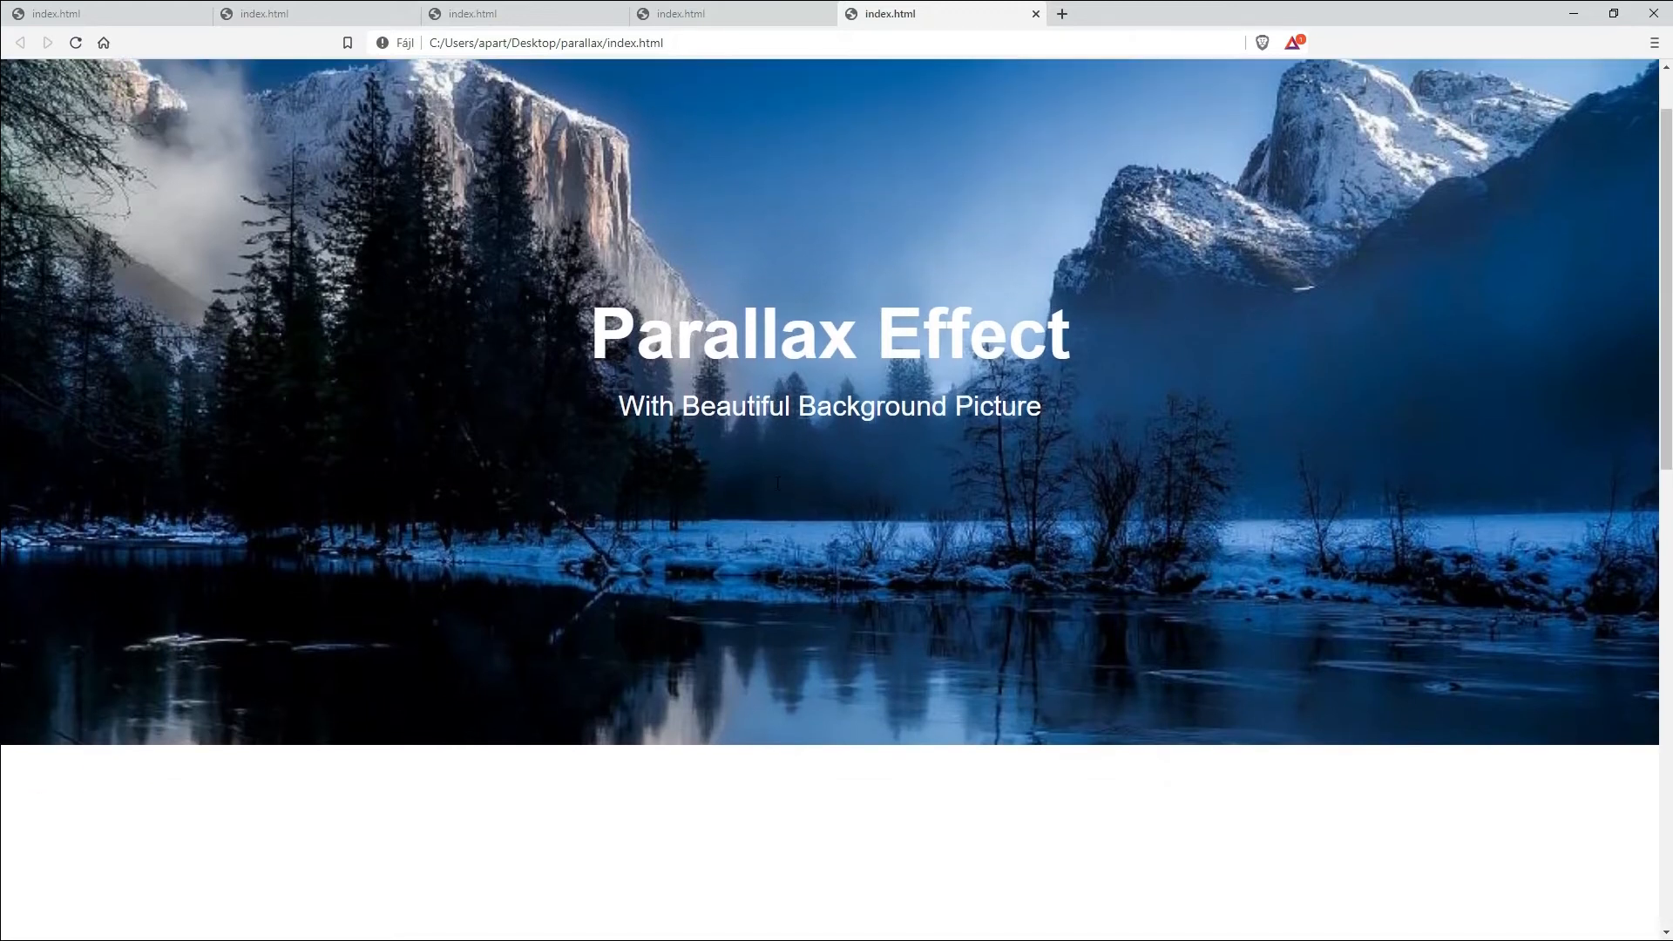
{"action": "scroll", "coordinate": [775, 483], "scroll_direction": "down", "scroll_amount": 7}
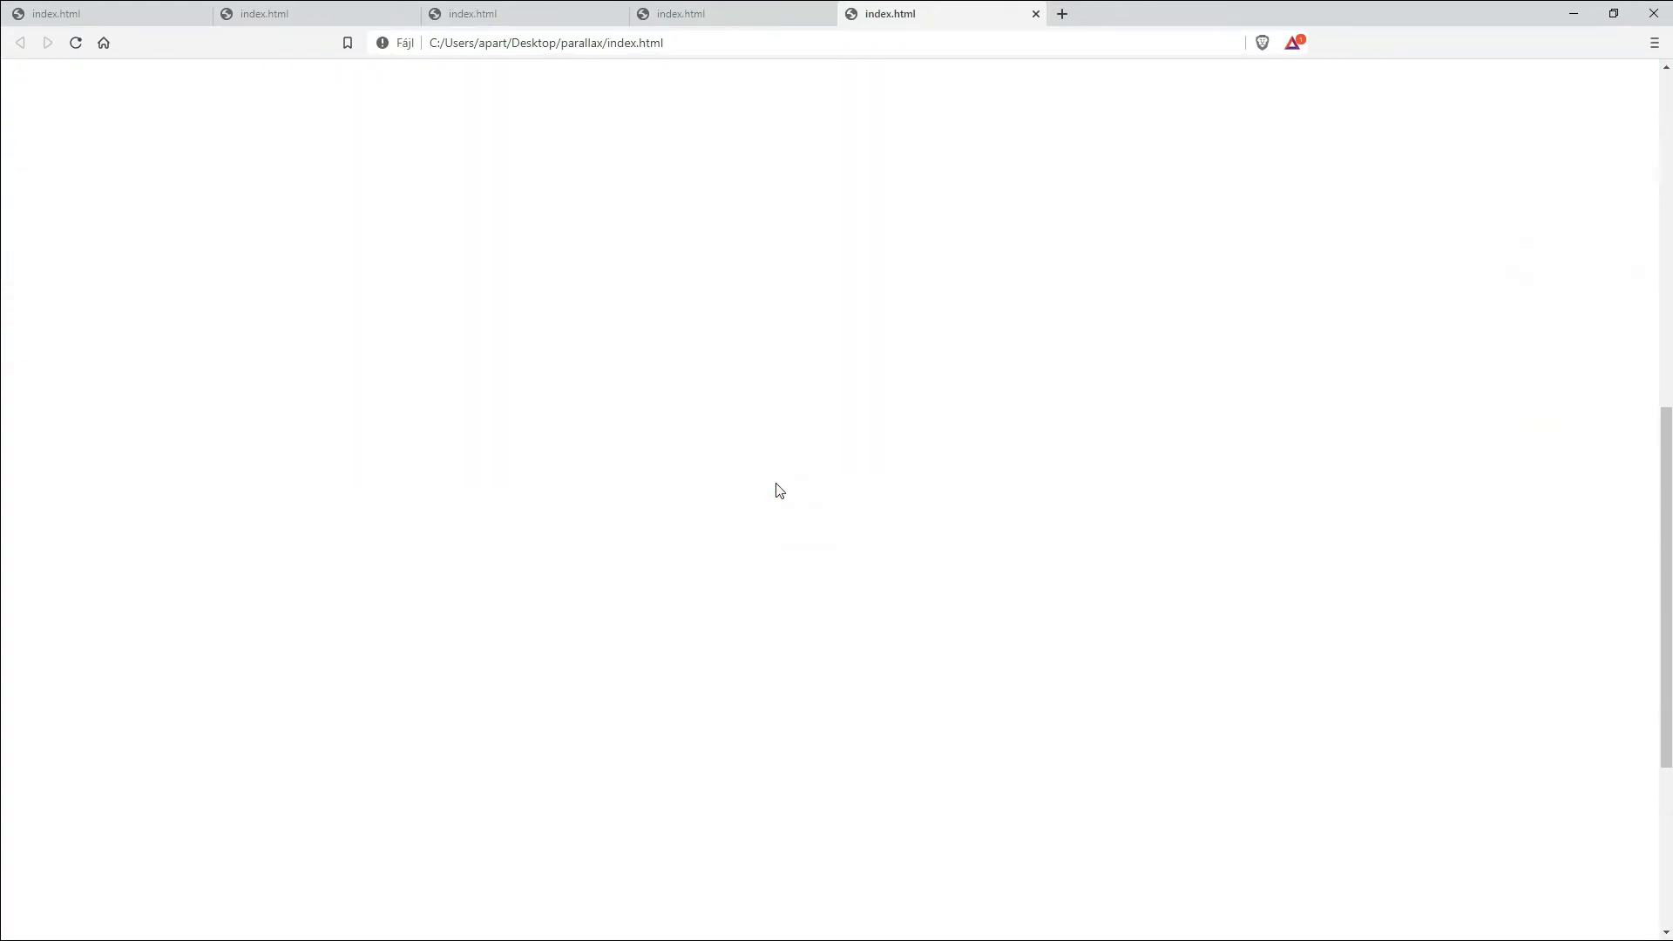
{"action": "scroll", "coordinate": [777, 485], "scroll_direction": "up", "scroll_amount": 6}
{"action": "scroll", "coordinate": [779, 490], "scroll_direction": "up", "scroll_amount": 4}
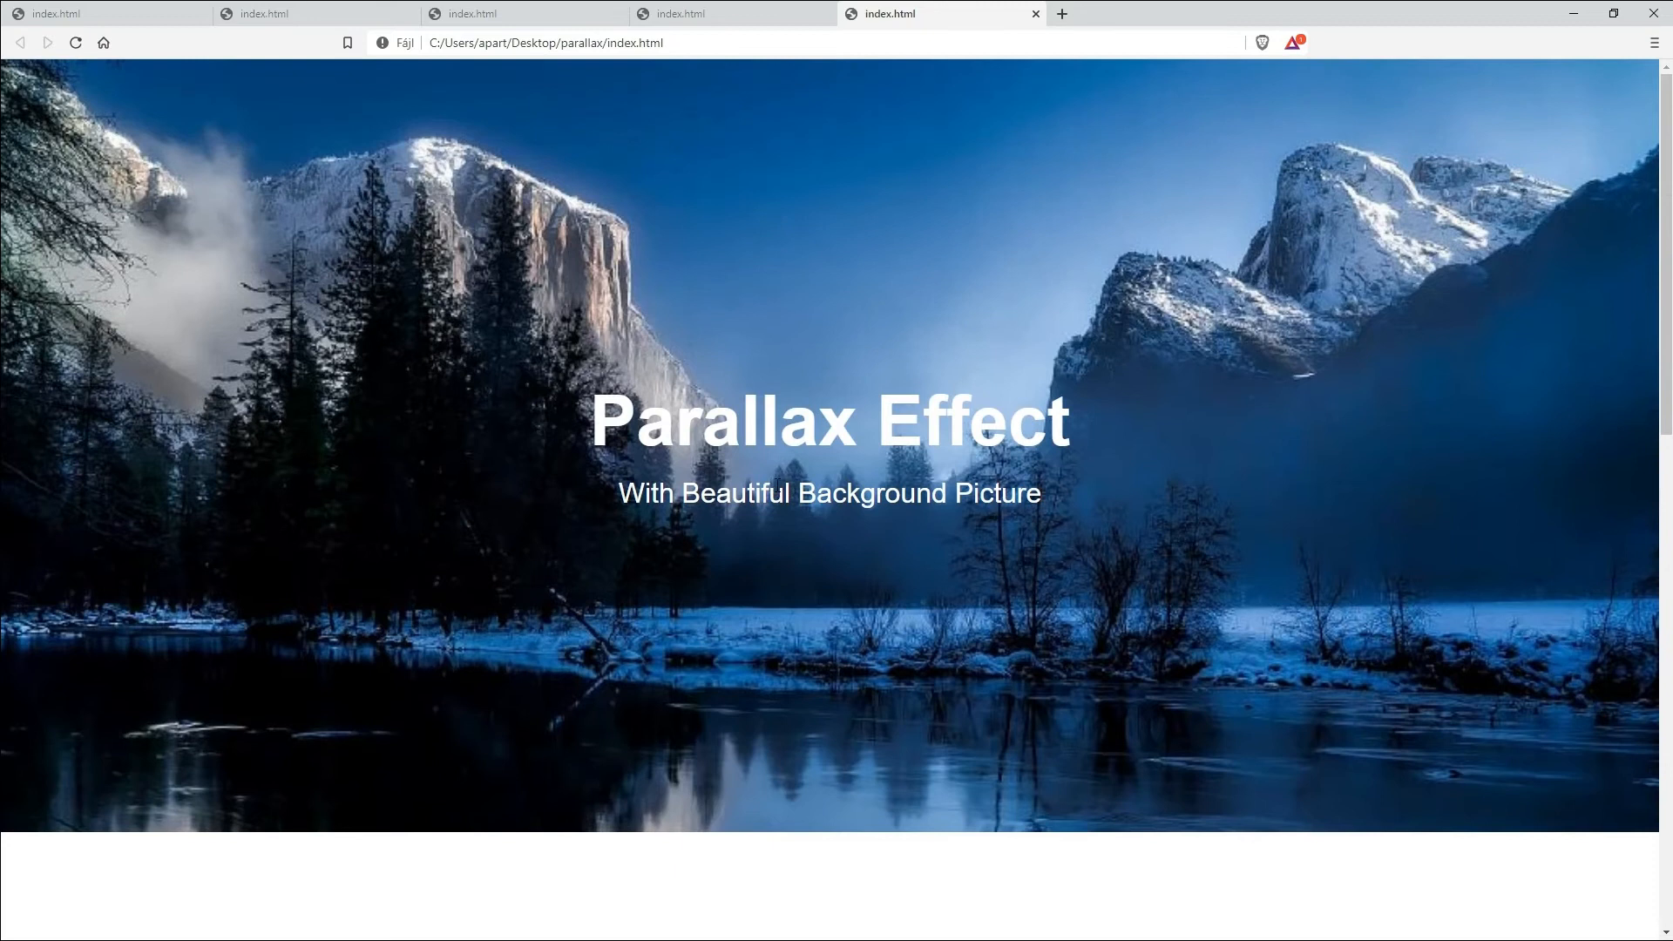
Step: Switch to Total Commander, open parascroll.js from the js folder for editing, set SCROLL_SPEED to 0.1 and save the file
{"action": "key", "text": "alt+Tab"}
{"action": "double_click", "coordinate": [451, 290]}
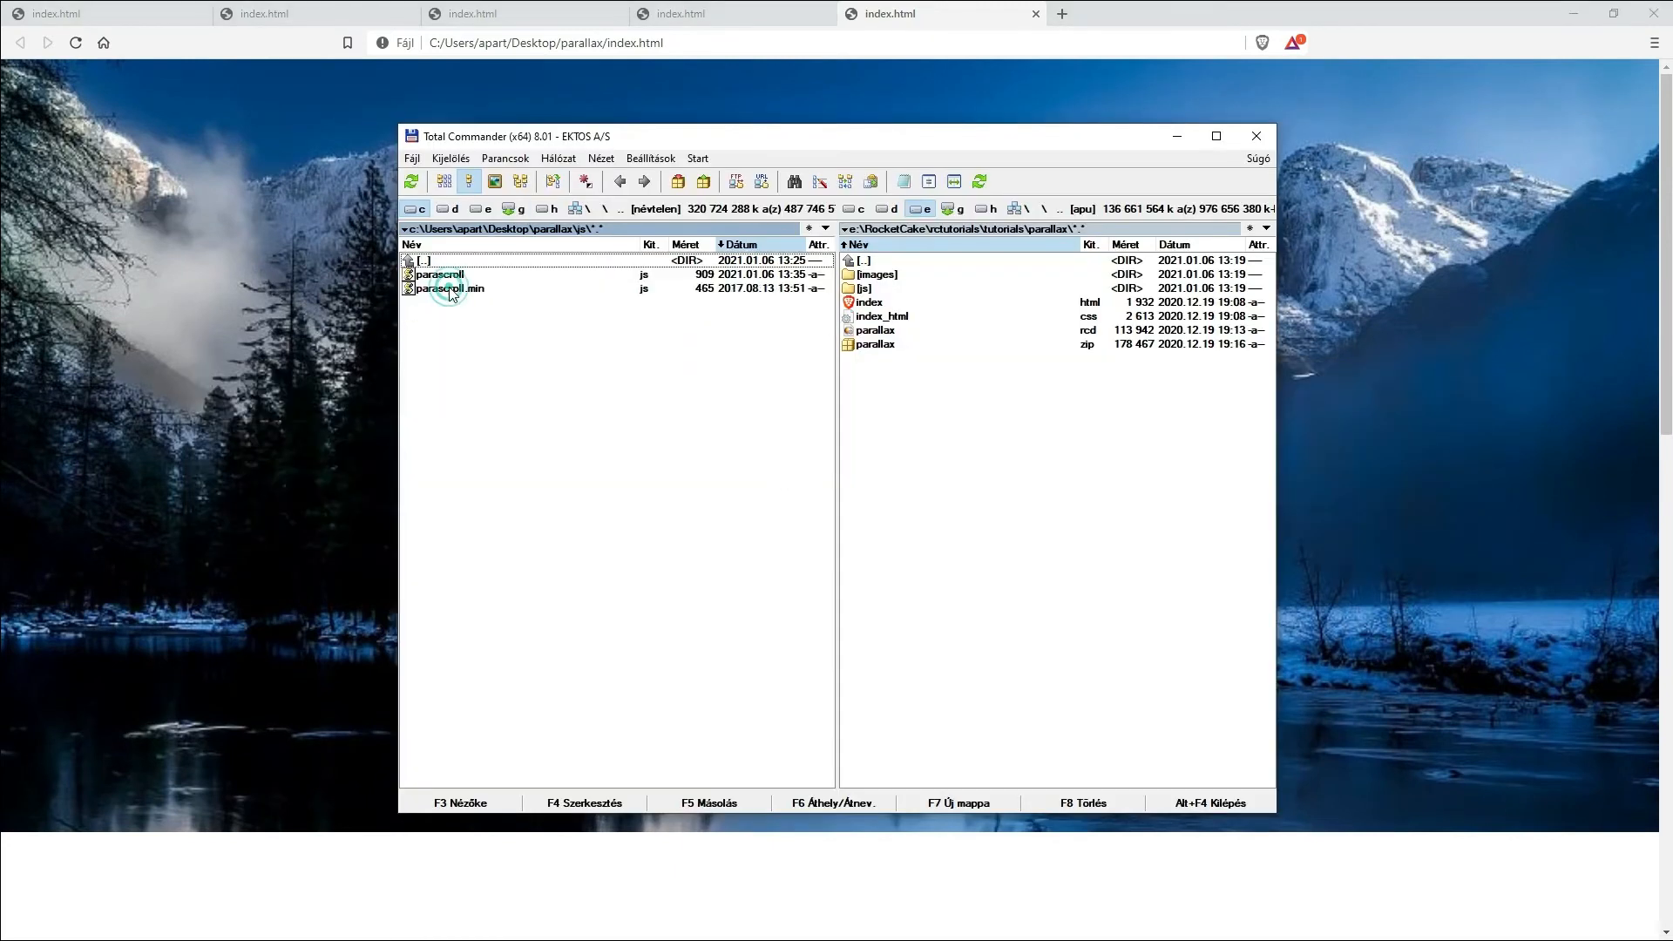
{"action": "left_click", "coordinate": [475, 275]}
{"action": "left_click", "coordinate": [583, 803]}
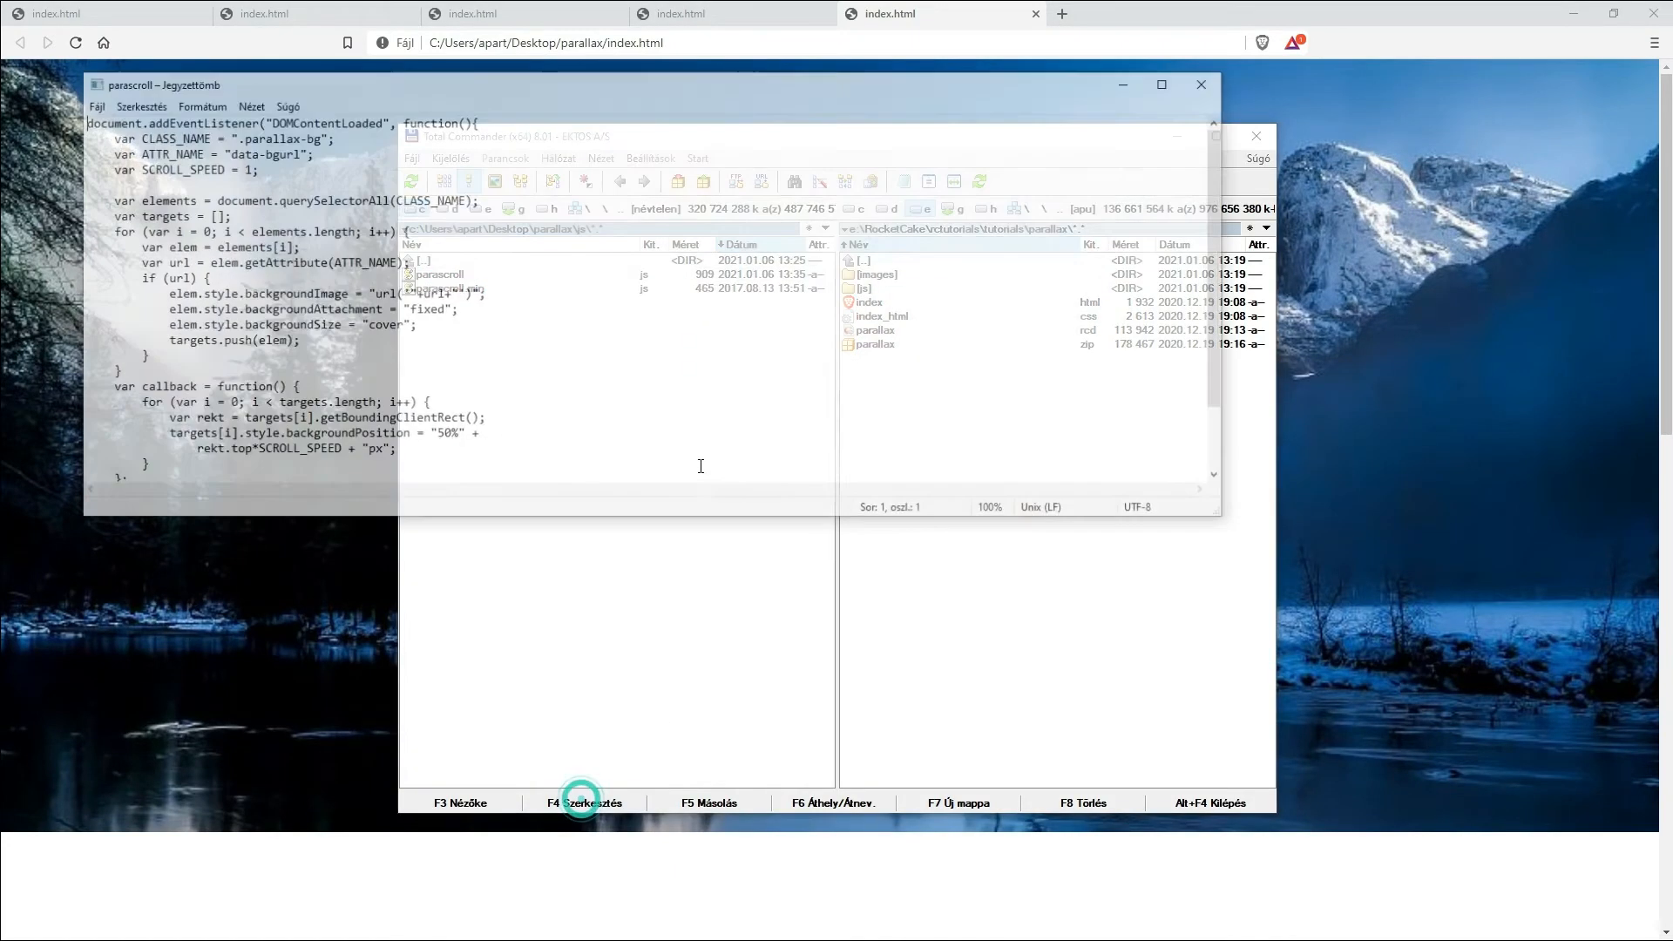
{"action": "left_click", "coordinate": [242, 168]}
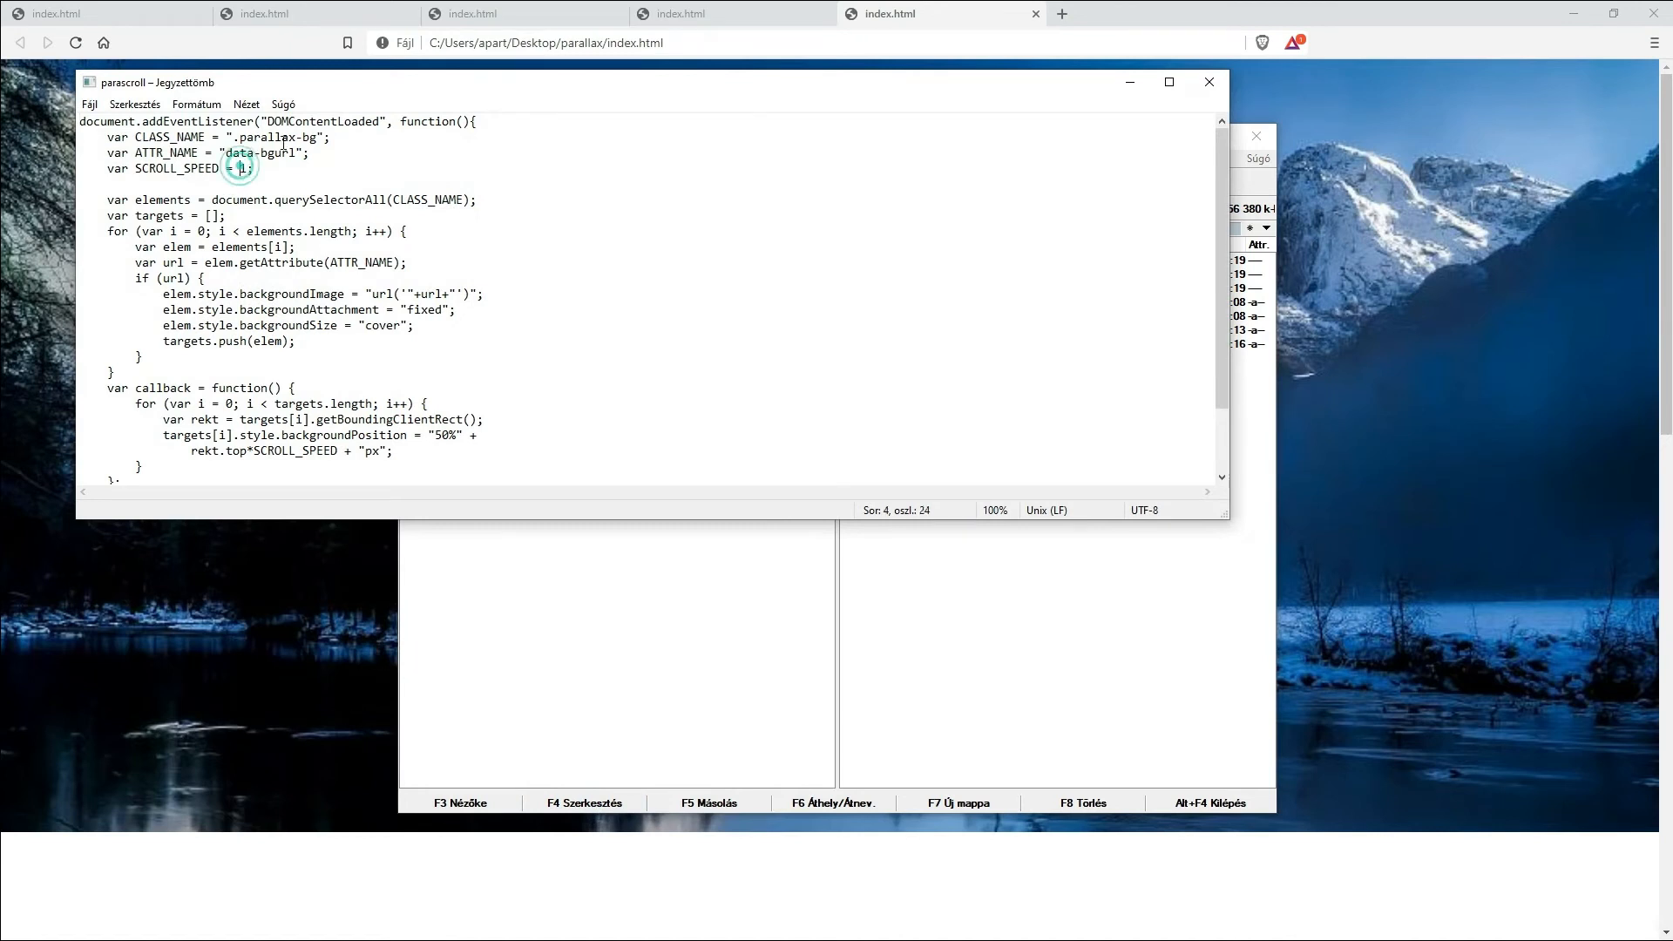
{"action": "type", "text": "0."}
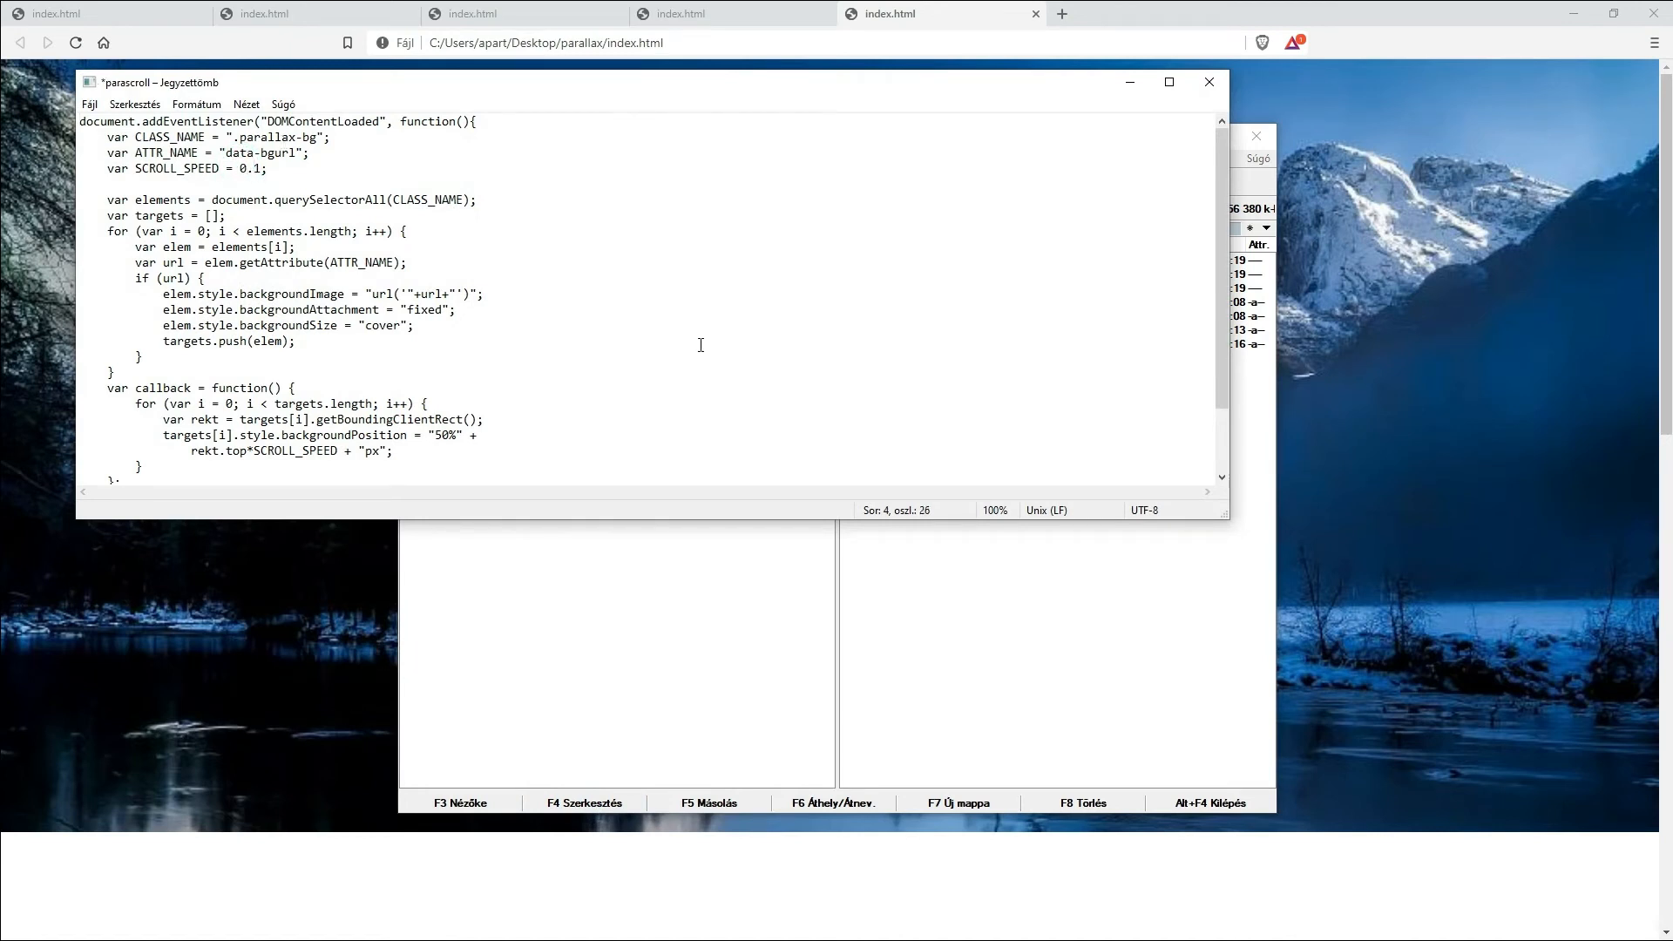
{"action": "left_click", "coordinate": [1210, 82]}
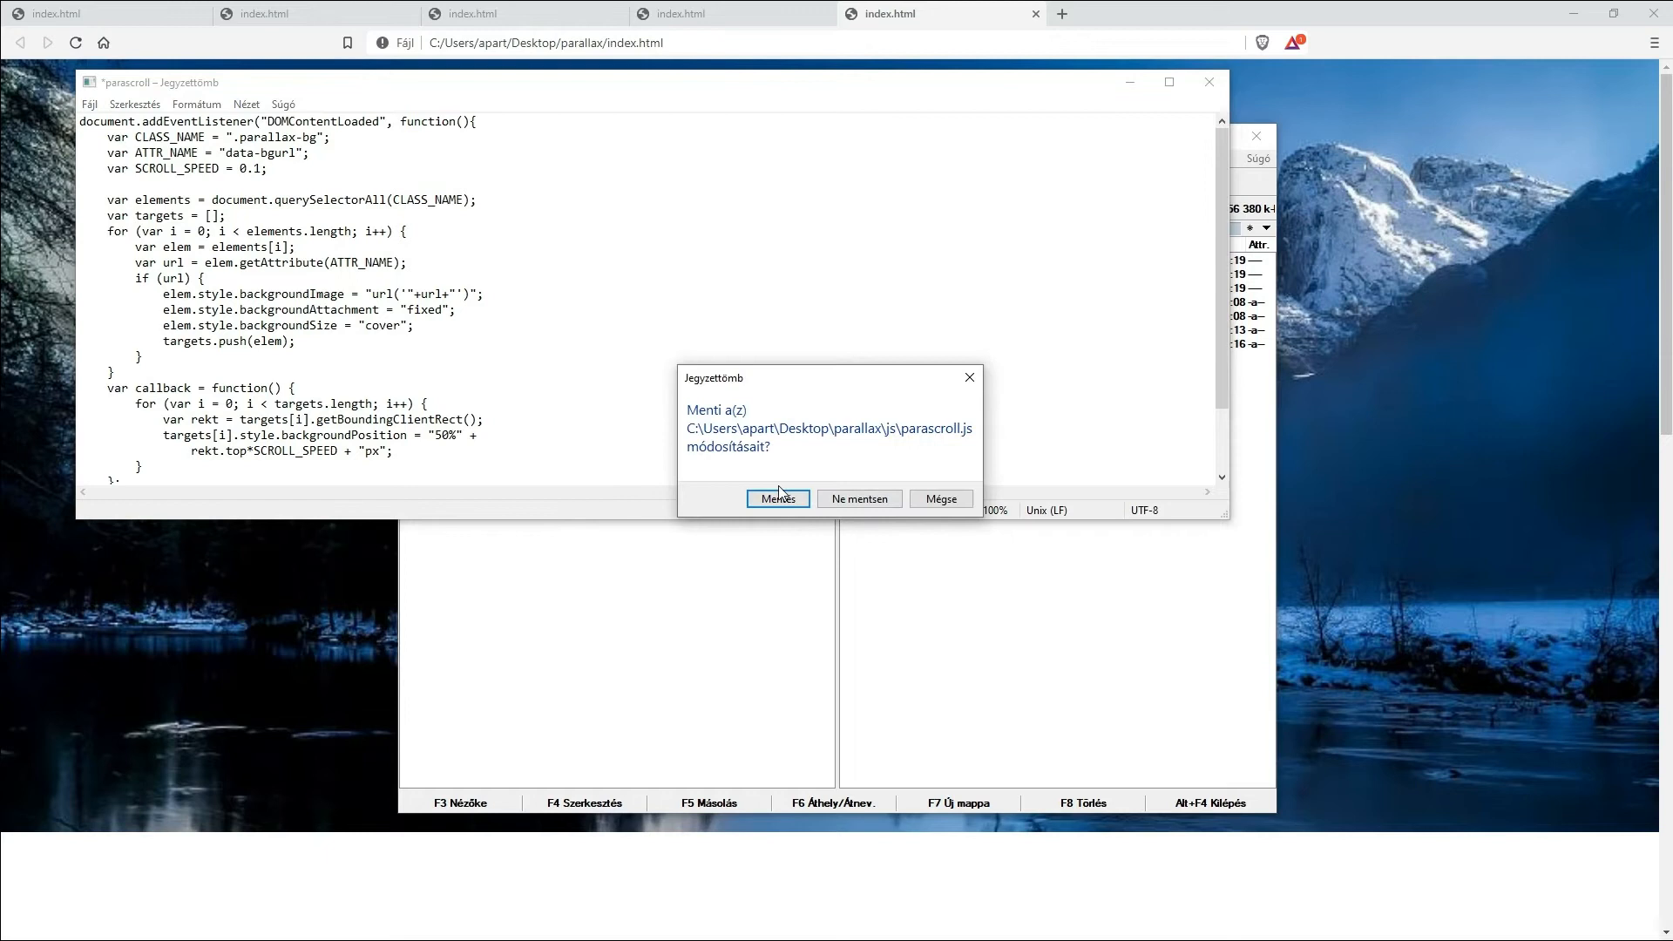
{"action": "left_click", "coordinate": [784, 498]}
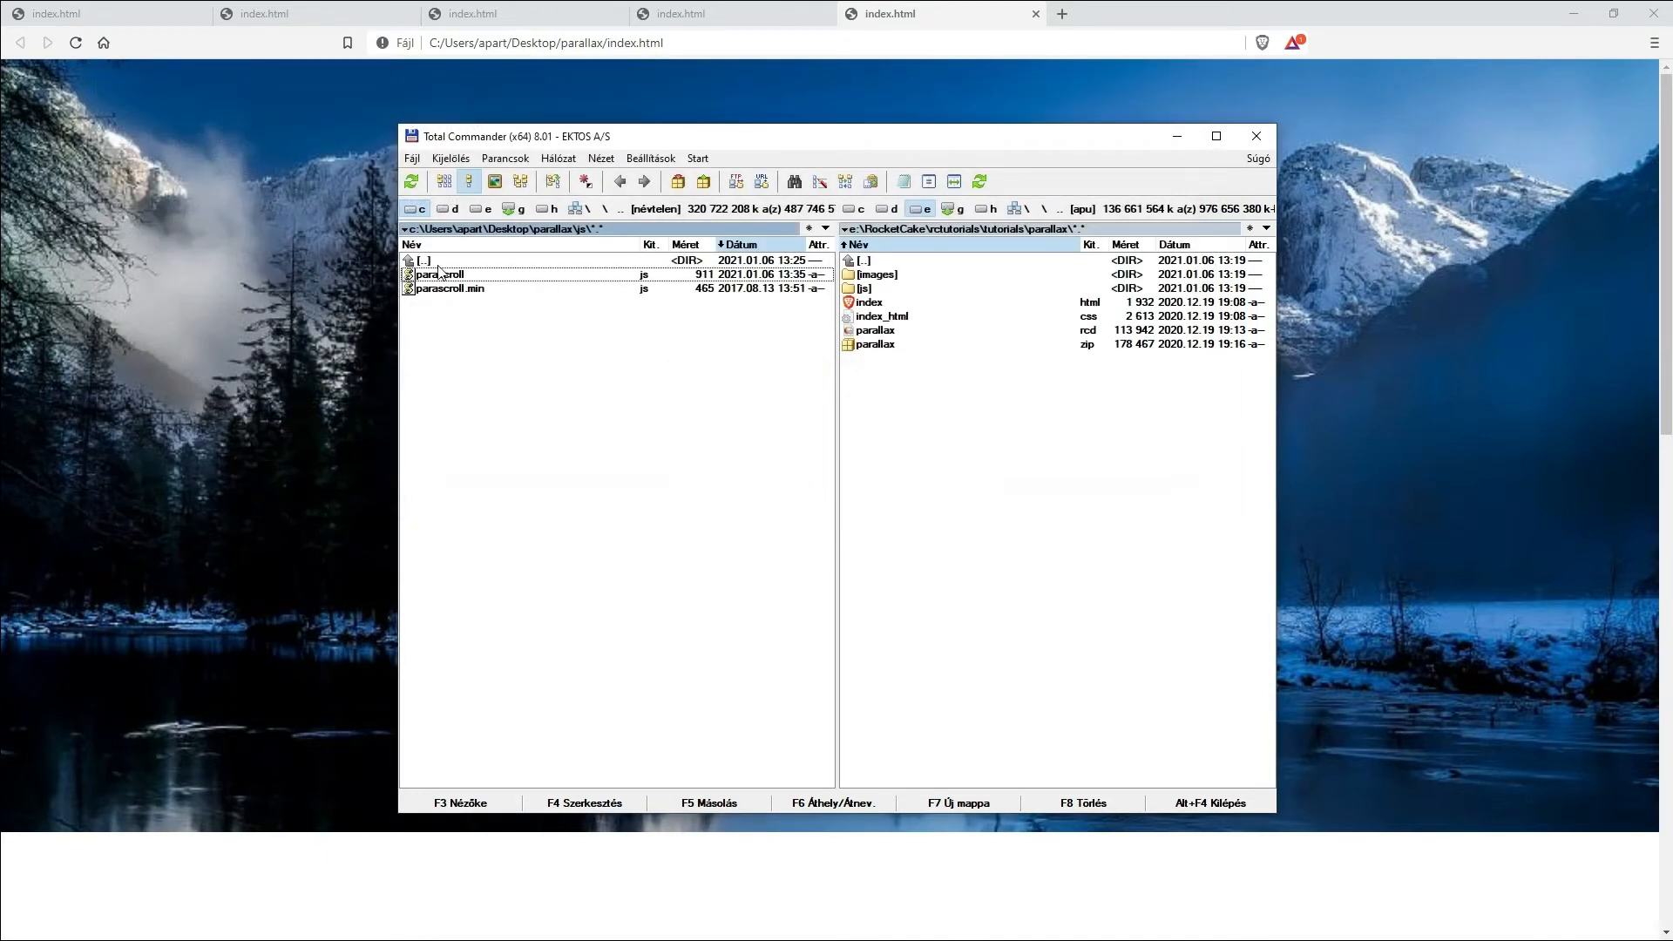
Step: Launch index.html from the parallax folder in the browser and check how the background scrolls with SCROLL_SPEED at 0.1
{"action": "double_click", "coordinate": [443, 317]}
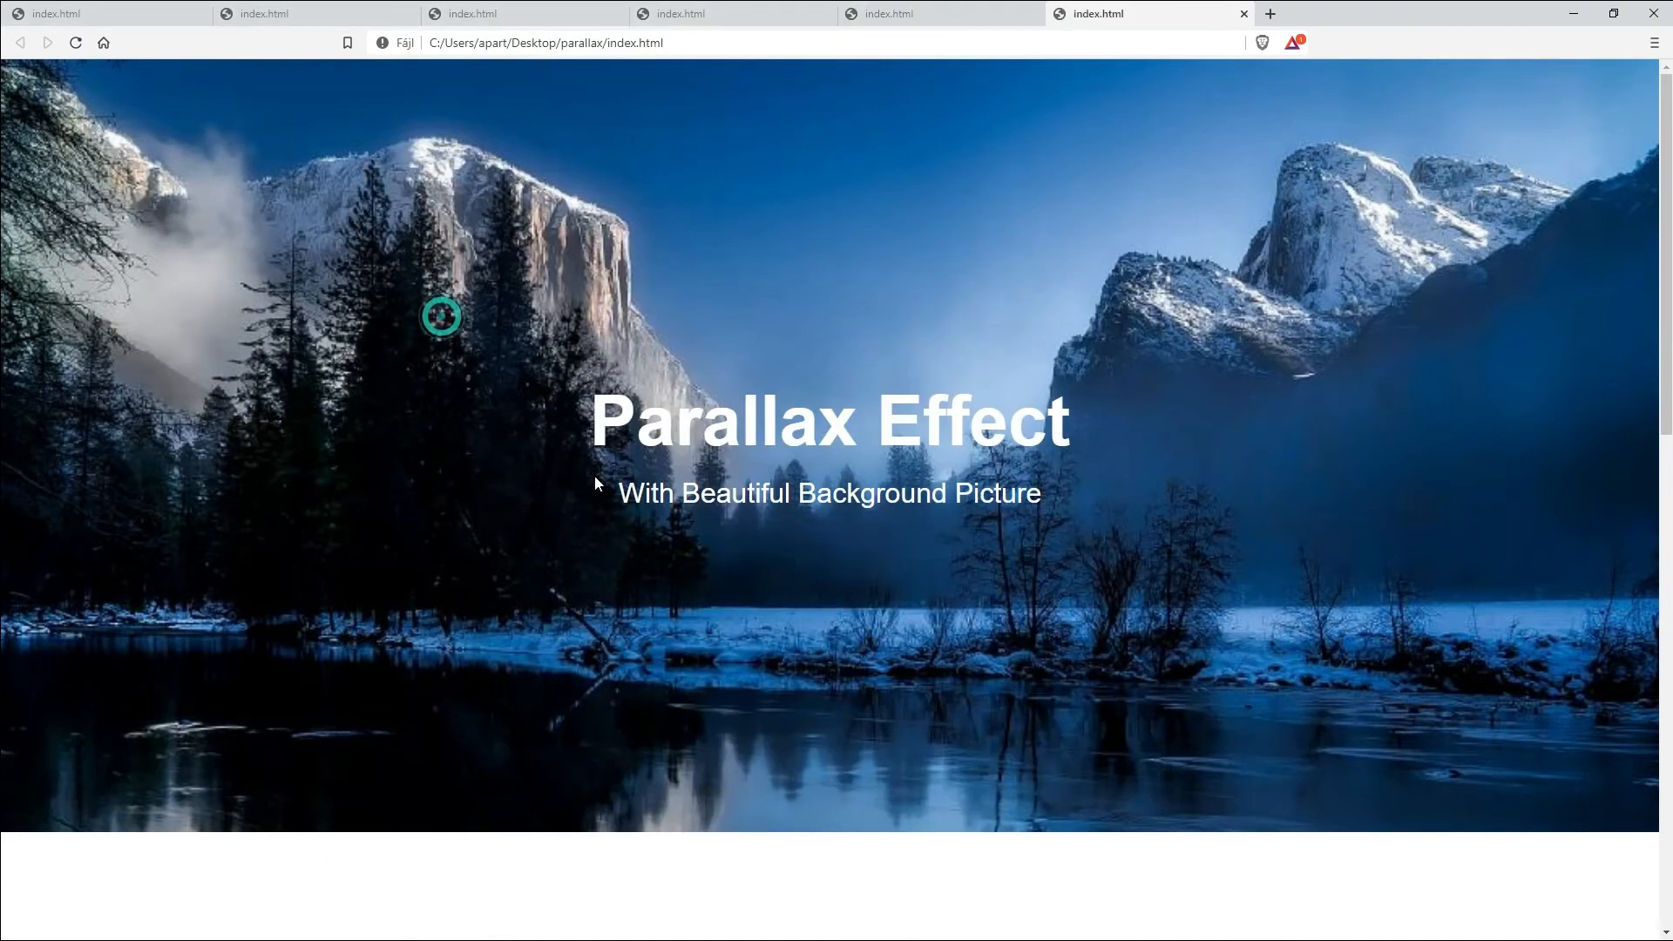
{"action": "scroll", "coordinate": [619, 513], "scroll_direction": "down", "scroll_amount": 6}
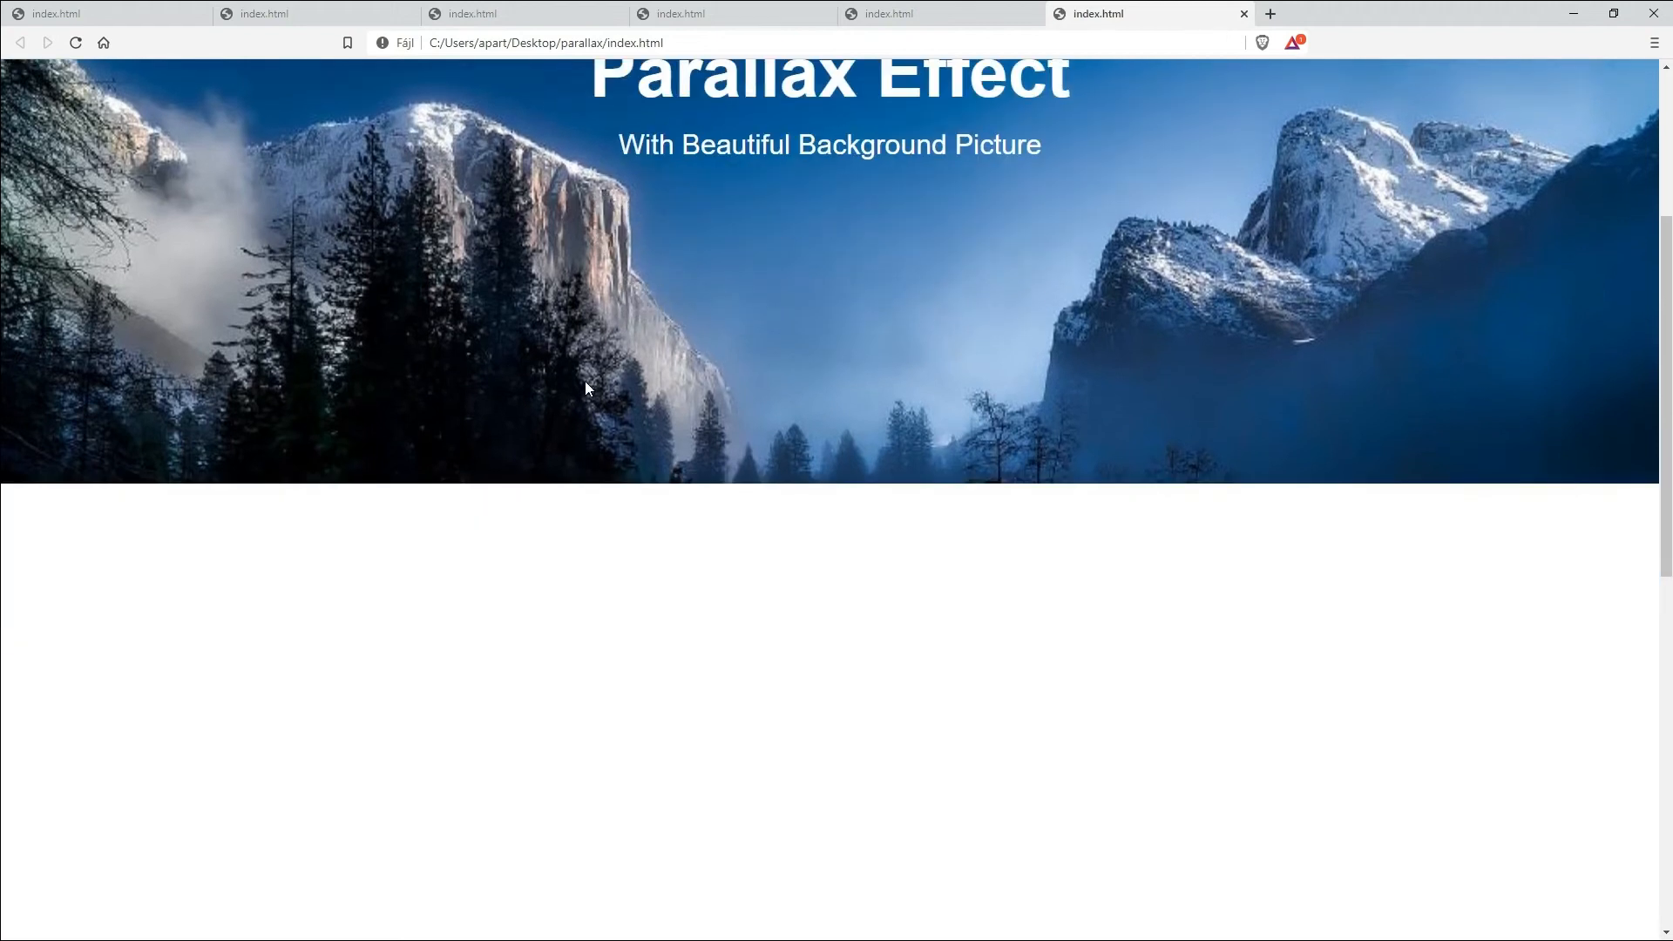
{"action": "scroll", "coordinate": [494, 145], "scroll_direction": "down", "scroll_amount": 2}
{"action": "scroll", "coordinate": [494, 151], "scroll_direction": "up", "scroll_amount": 6}
{"action": "scroll", "coordinate": [521, 269], "scroll_direction": "up", "scroll_amount": 2}
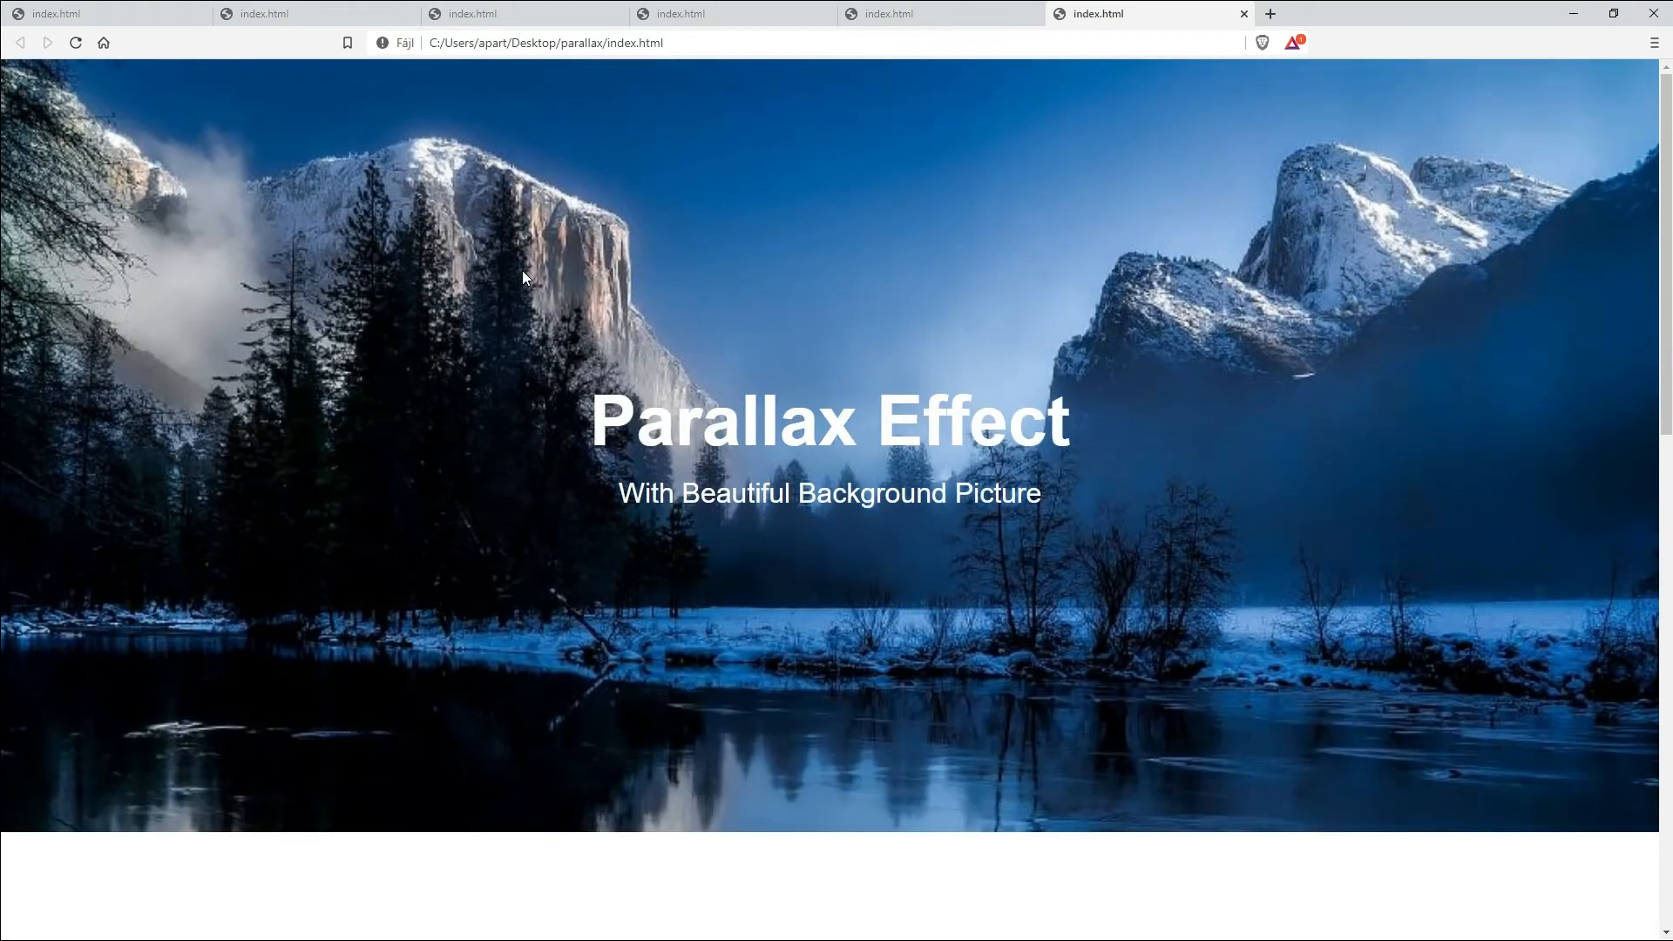
Step: Go back to the js folder in Total Commander, change SCROLL_SPEED to 0.9 in parascroll.js and save the file
{"action": "key", "text": "alt+Tab"}
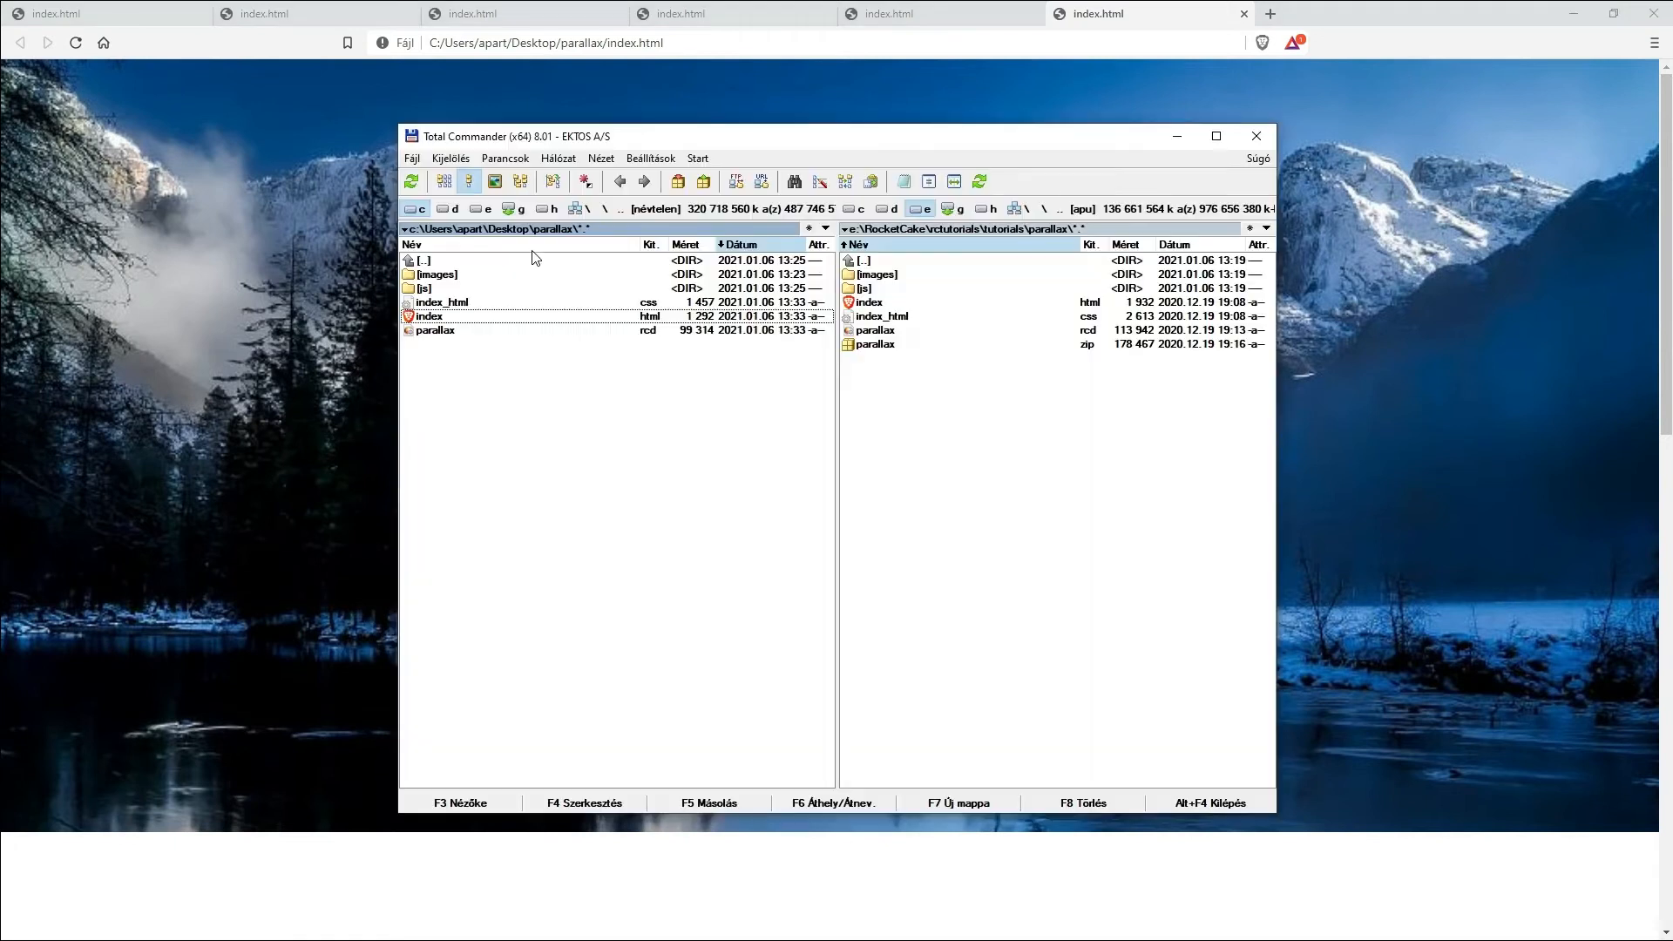
{"action": "left_click", "coordinate": [452, 290]}
{"action": "double_click", "coordinate": [452, 290]}
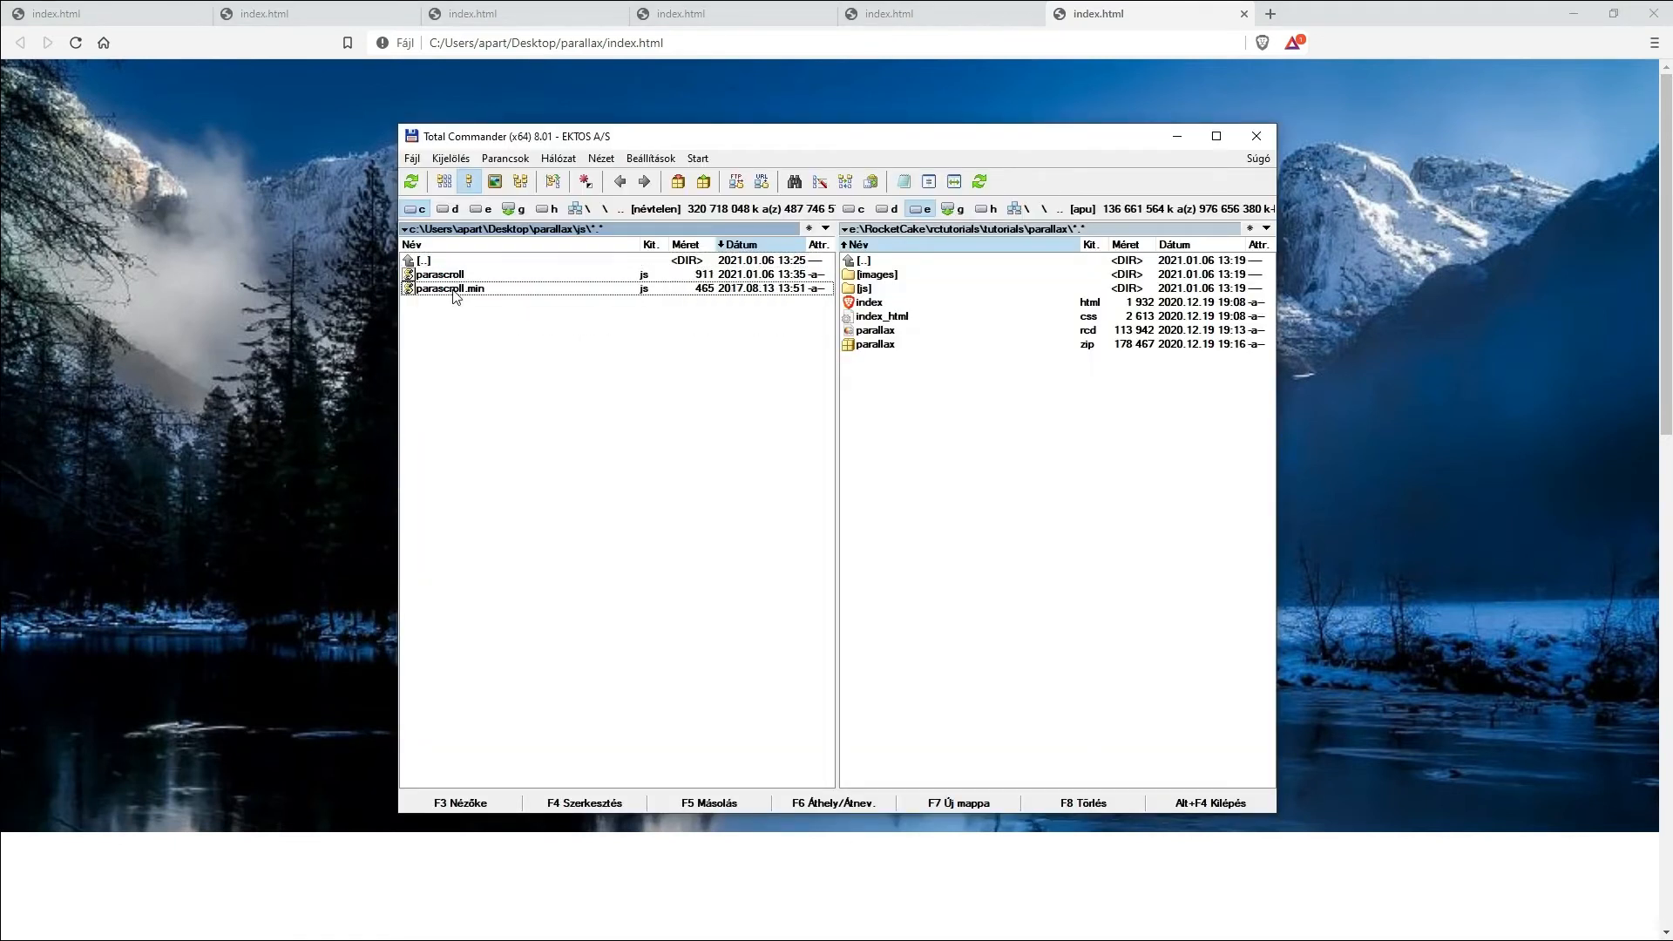
{"action": "left_click", "coordinate": [453, 274]}
{"action": "left_click", "coordinate": [610, 801]}
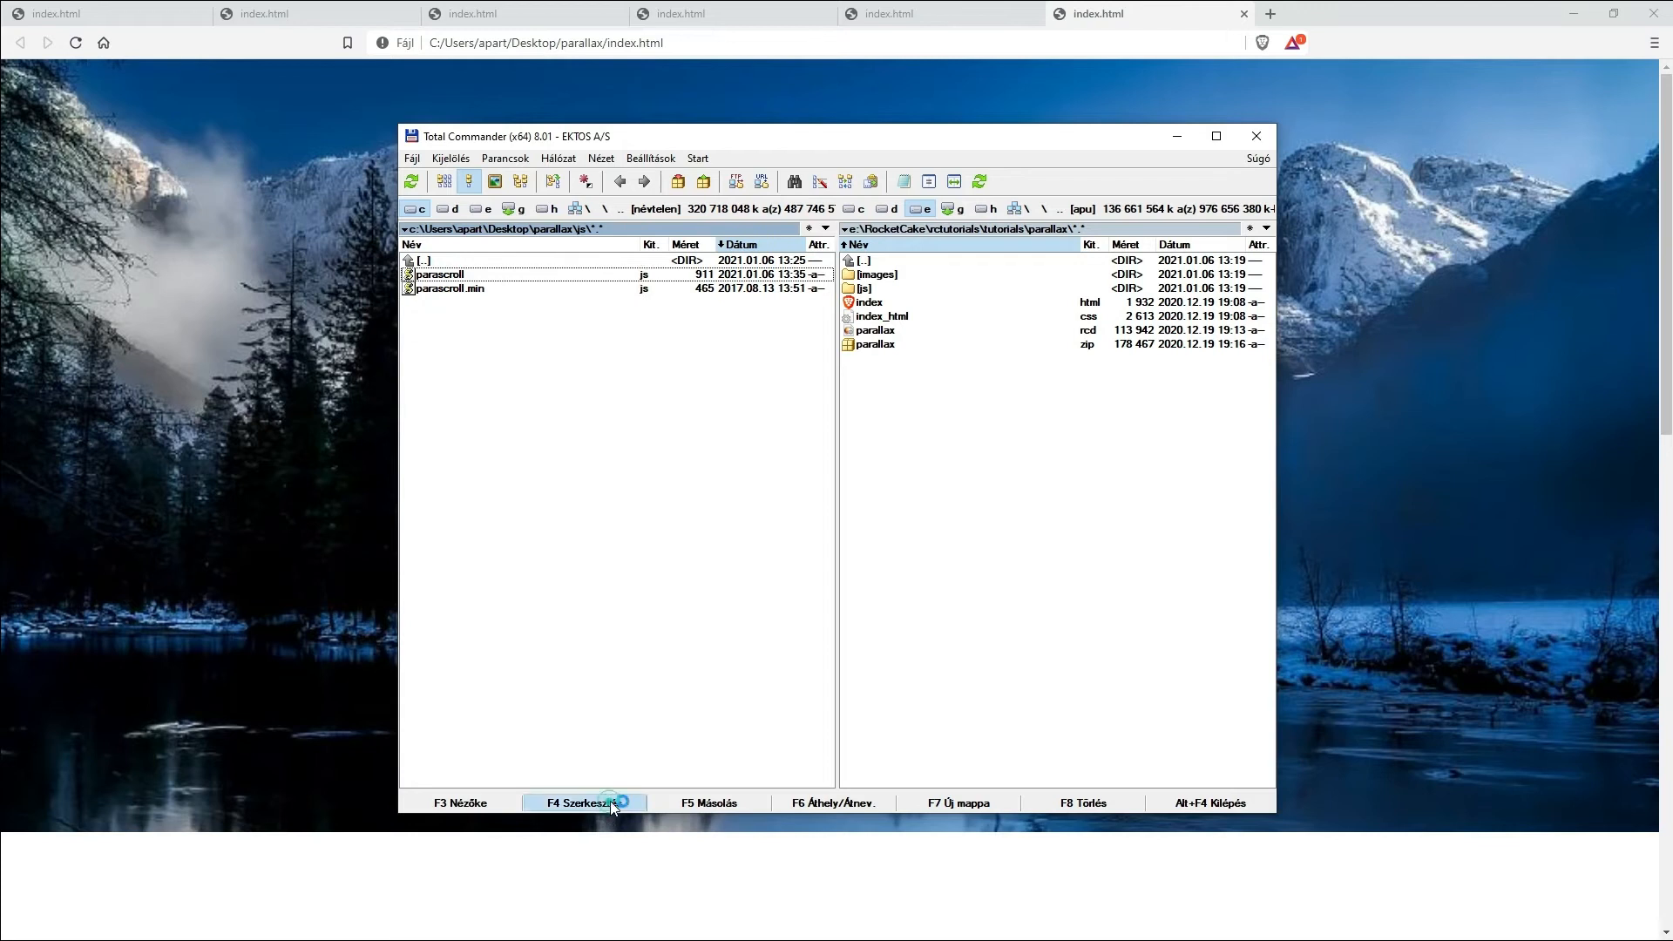
{"action": "left_click", "coordinate": [255, 170]}
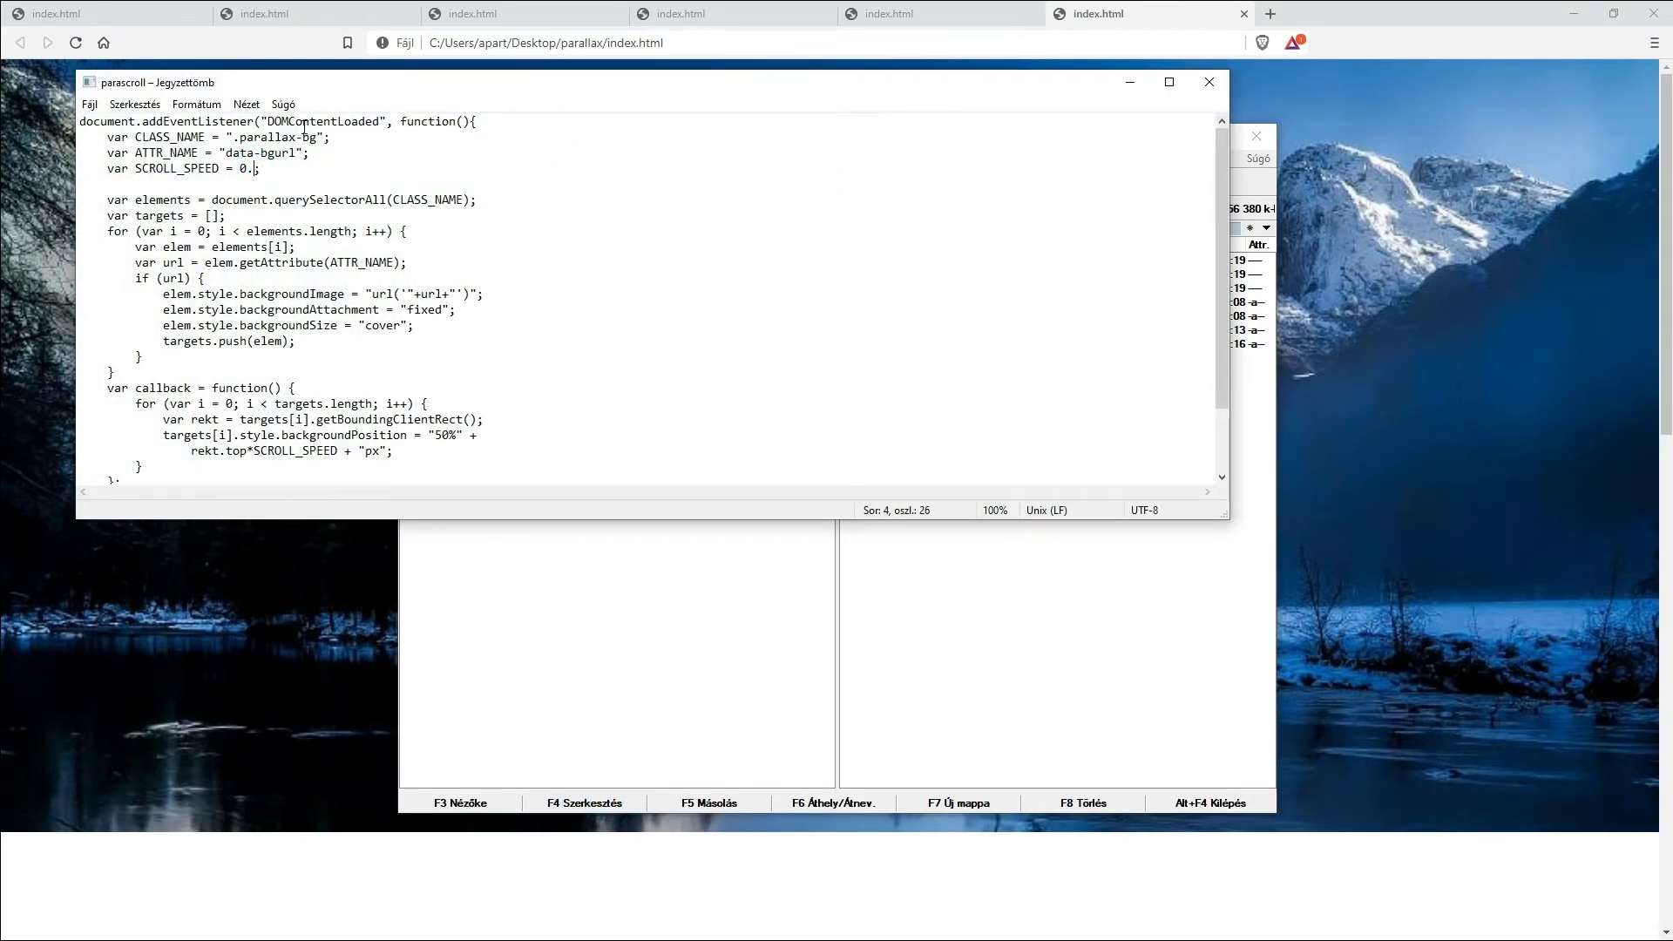
{"action": "type", "text": "9"}
{"action": "left_click", "coordinate": [1210, 82]}
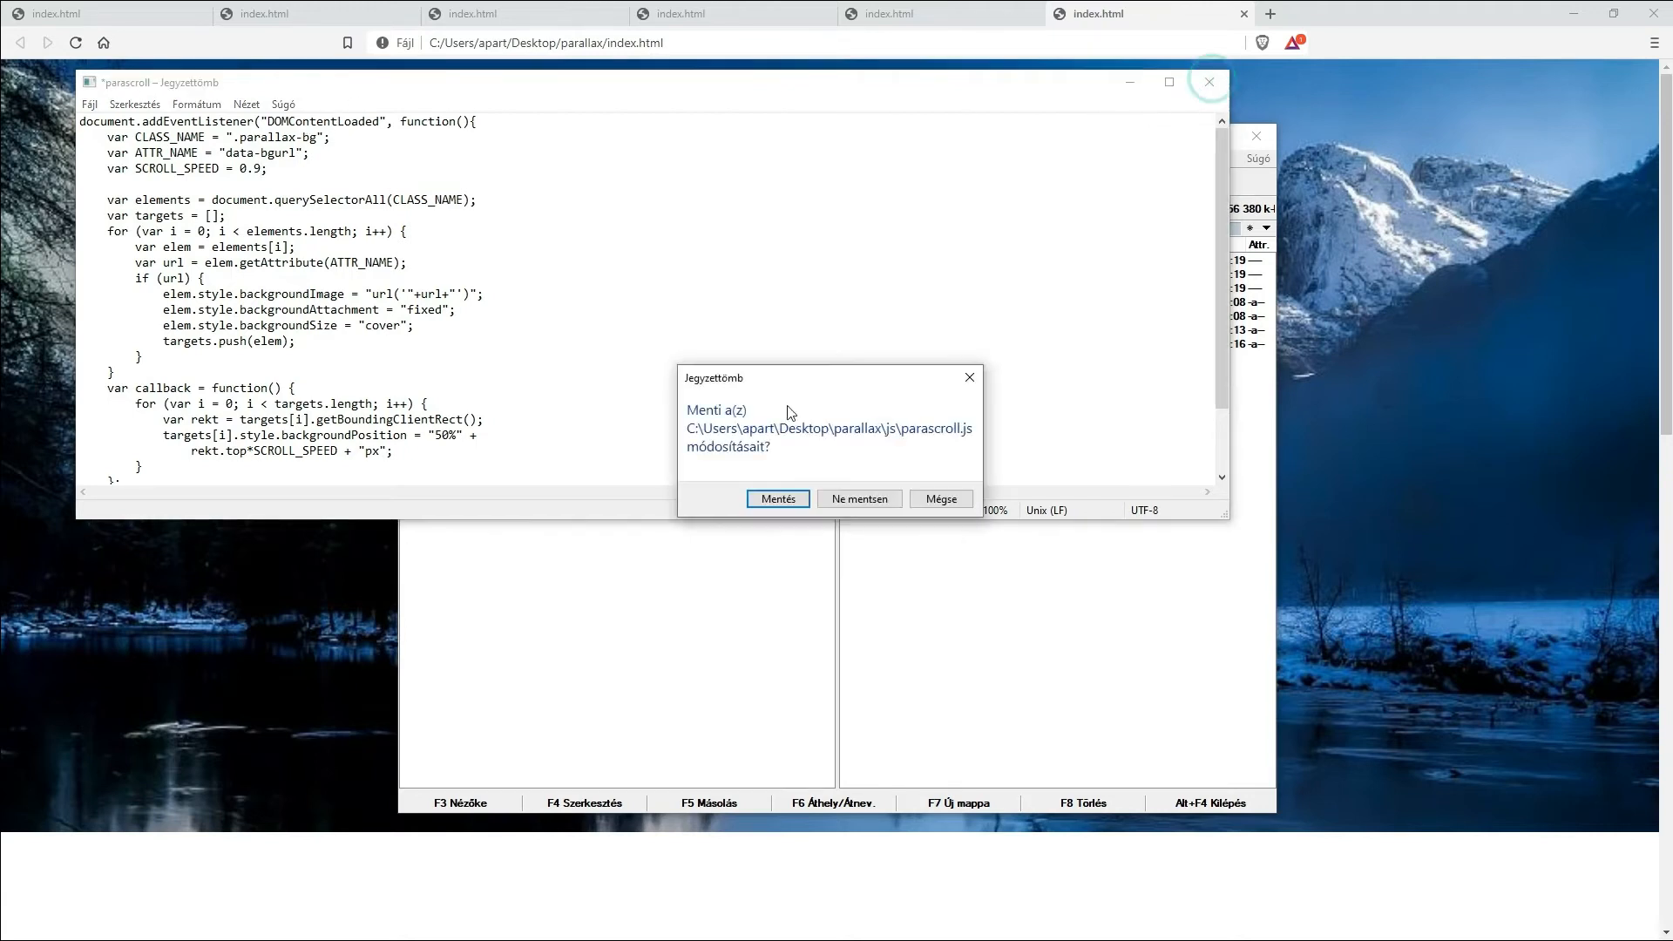
{"action": "left_click", "coordinate": [783, 498]}
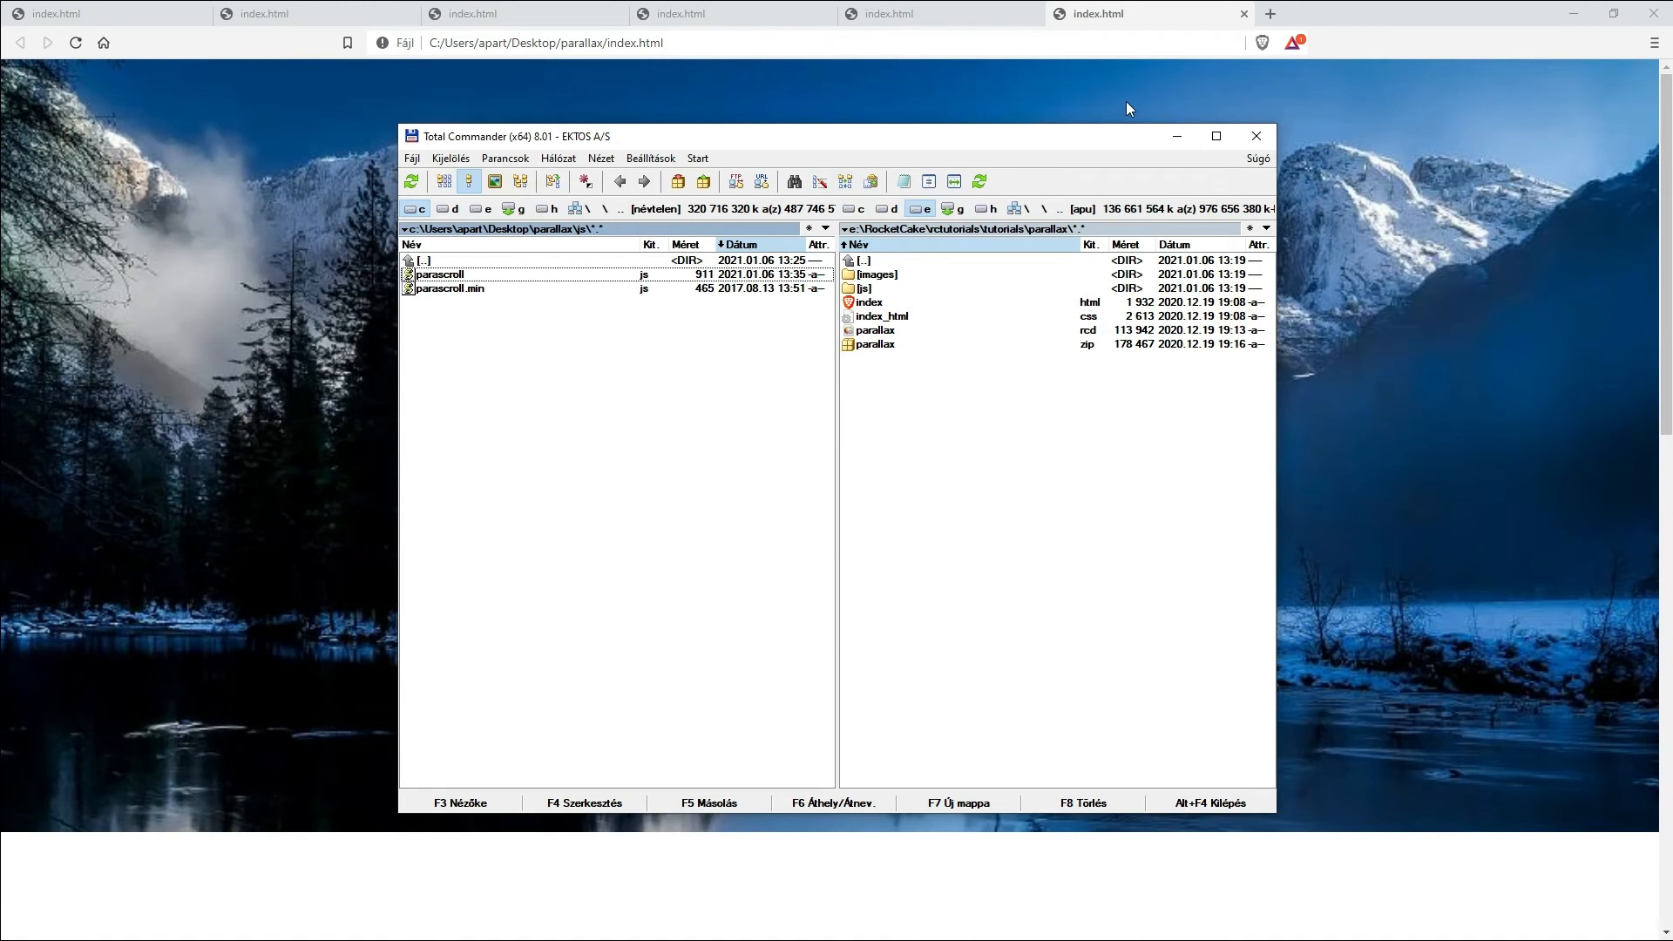
Step: Reopen index.html from the parallax folder in the browser and examine the background's movement down and up the page with SCROLL_SPEED at 0.9
{"action": "double_click", "coordinate": [466, 261]}
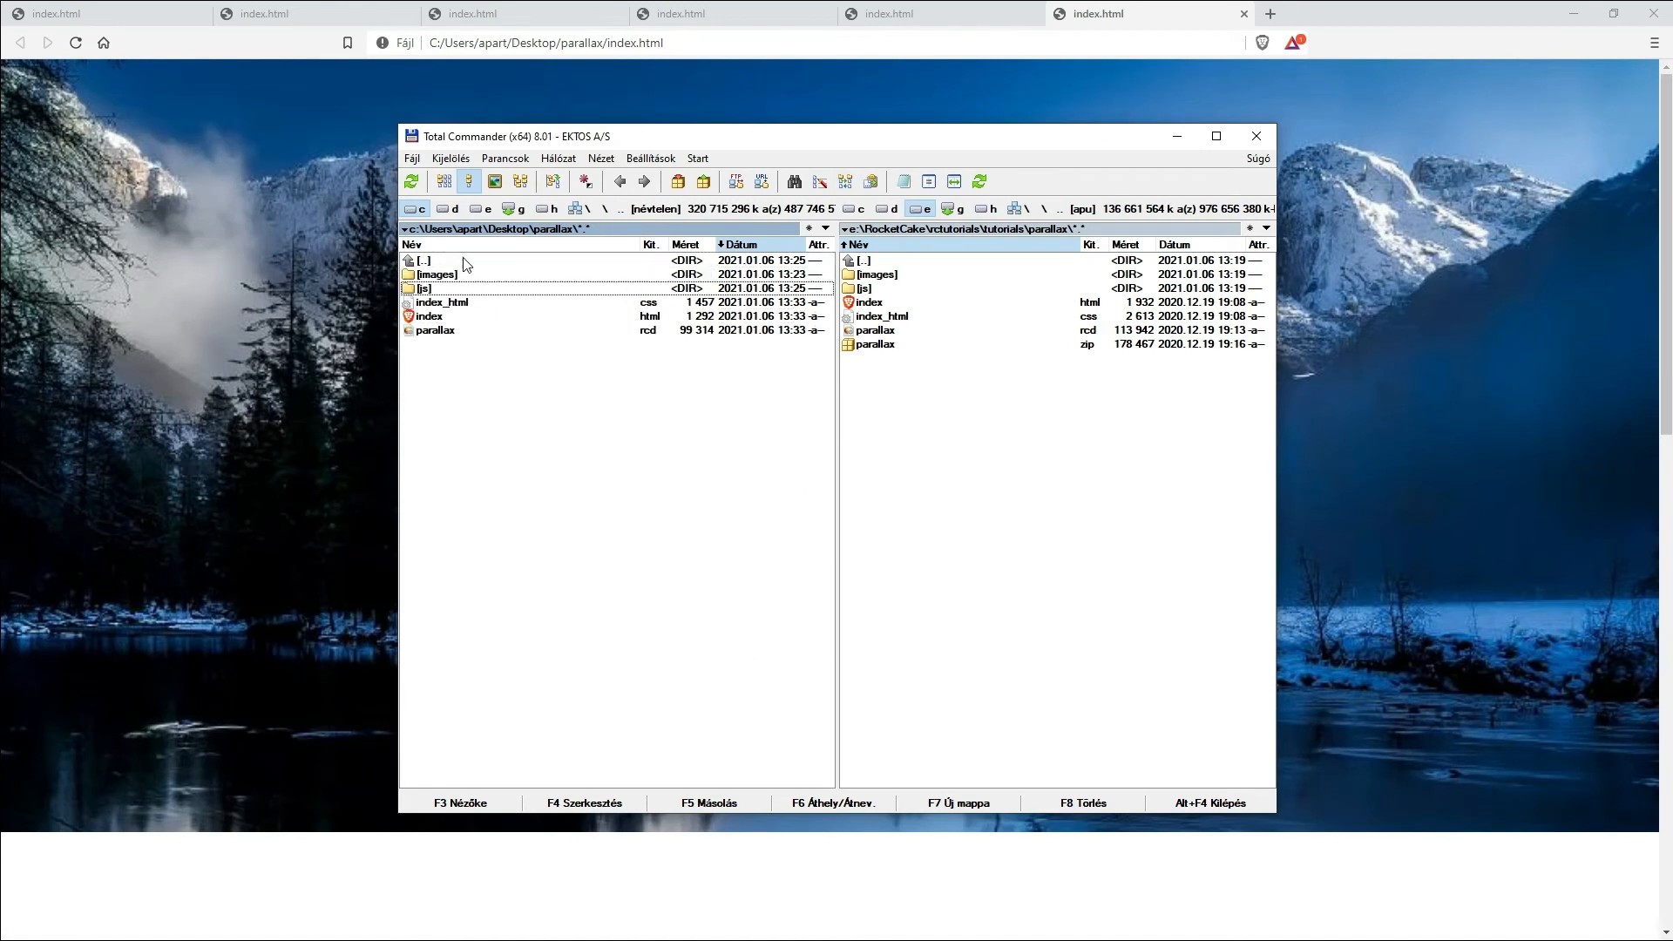
{"action": "double_click", "coordinate": [448, 319]}
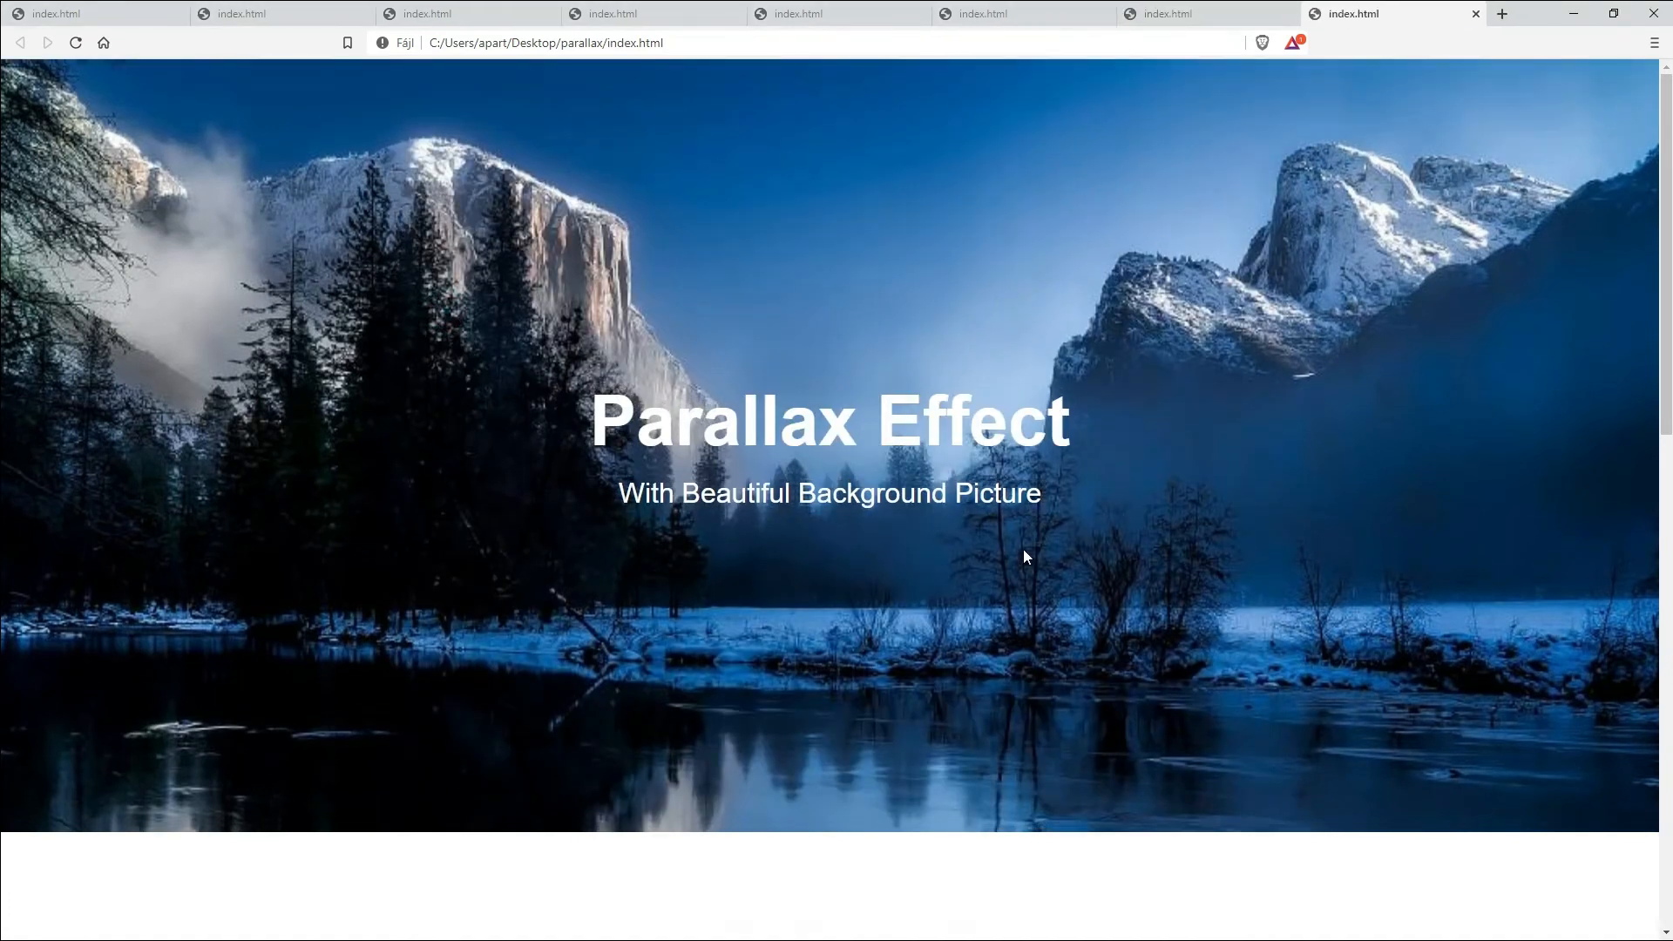
{"action": "scroll", "coordinate": [1021, 558], "scroll_direction": "down", "scroll_amount": 6}
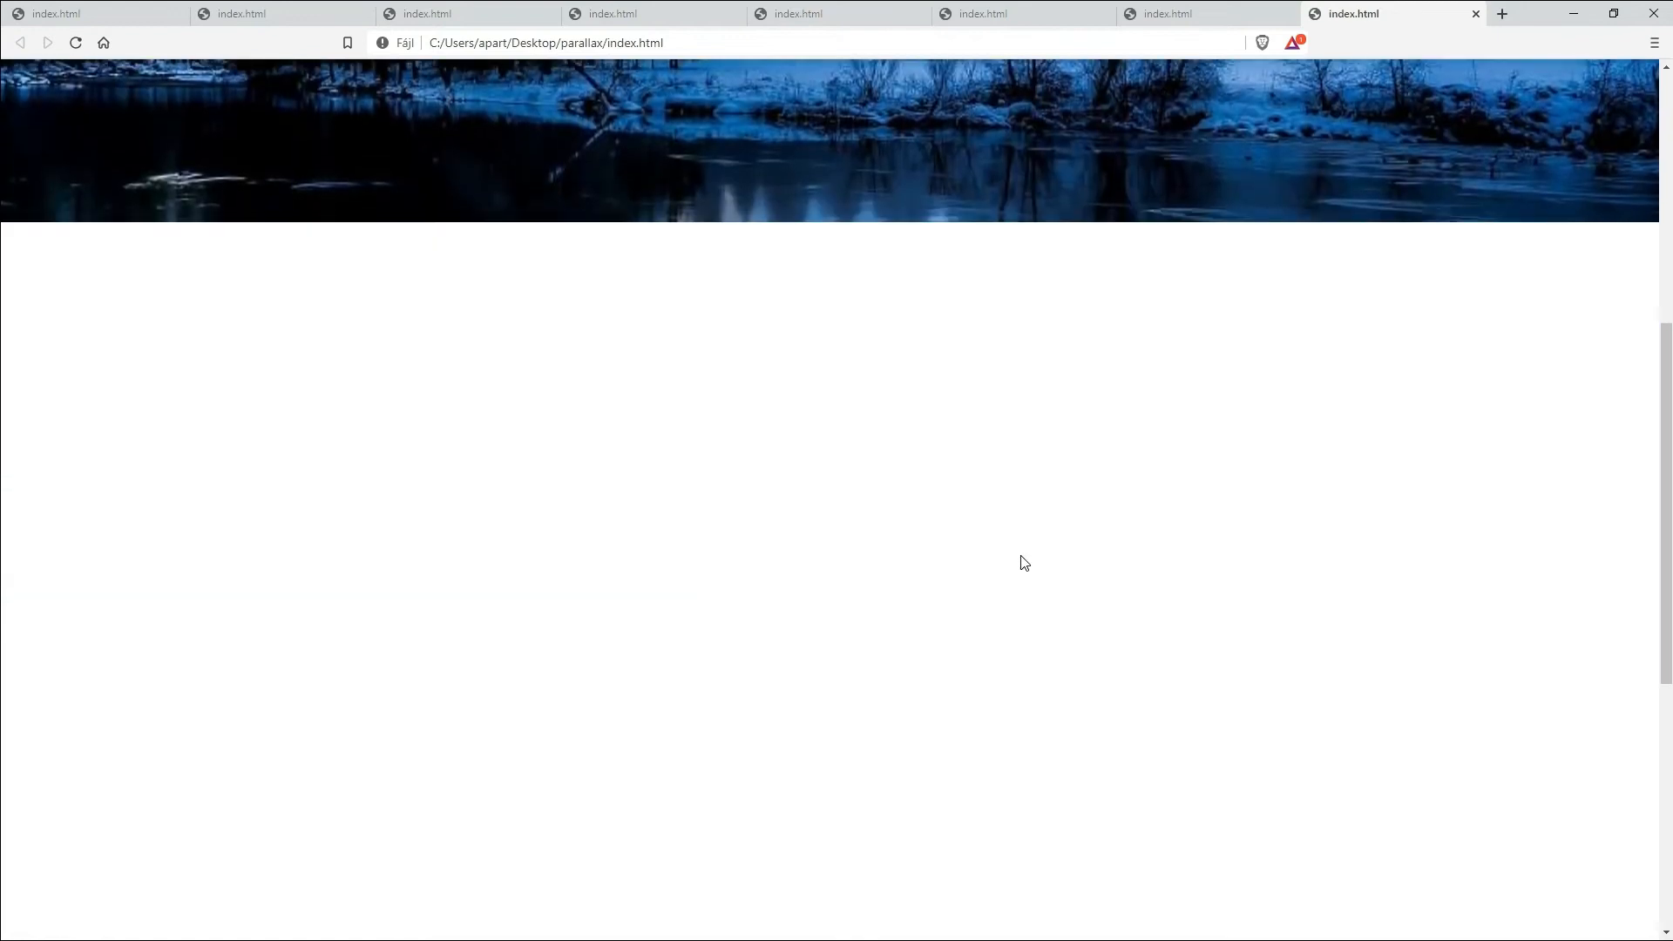
{"action": "scroll", "coordinate": [862, 562], "scroll_direction": "up", "scroll_amount": 6}
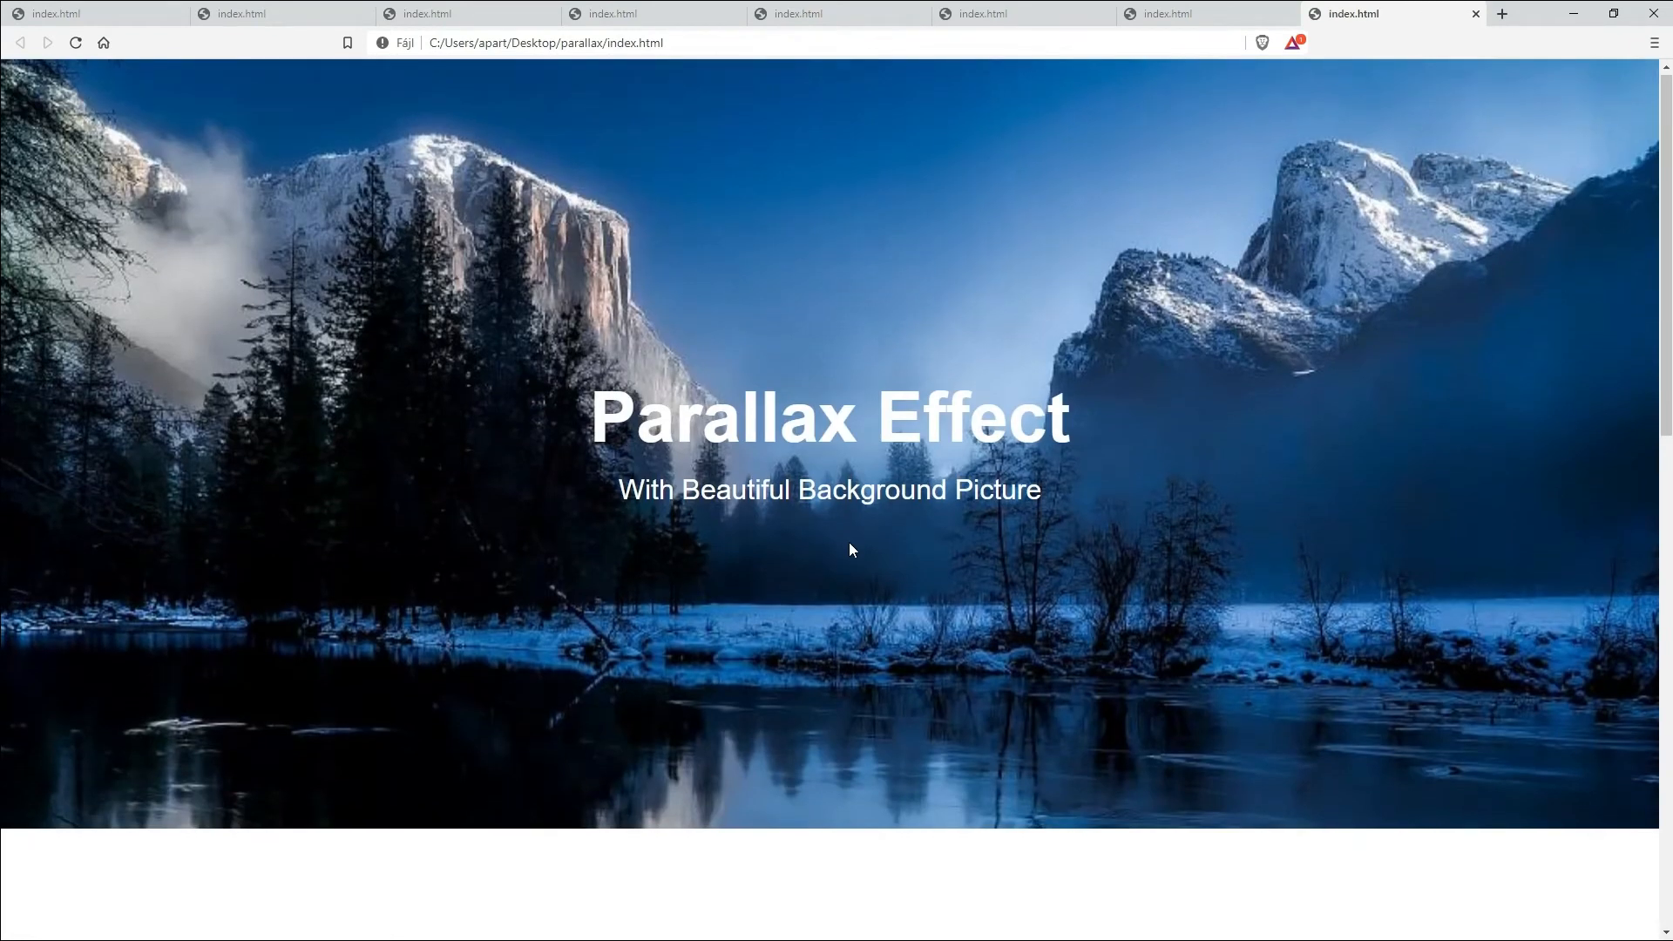
{"action": "scroll", "coordinate": [851, 547], "scroll_direction": "down", "scroll_amount": 1}
{"action": "scroll", "coordinate": [851, 527], "scroll_direction": "down", "scroll_amount": 4}
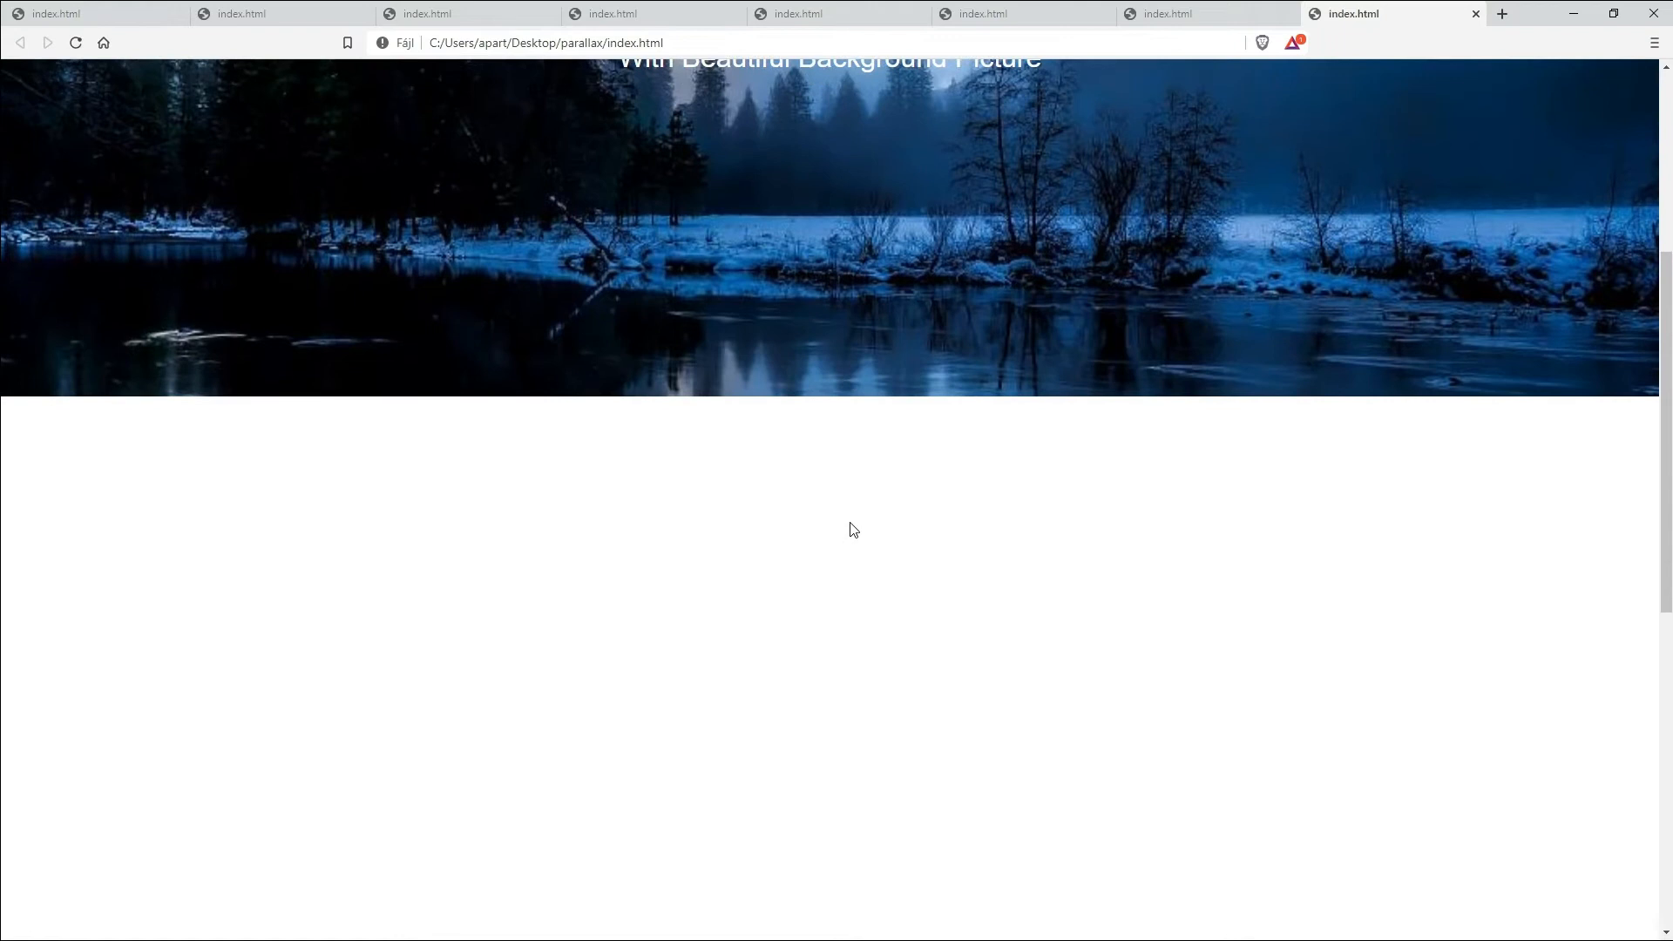
{"action": "scroll", "coordinate": [853, 523], "scroll_direction": "up", "scroll_amount": 7}
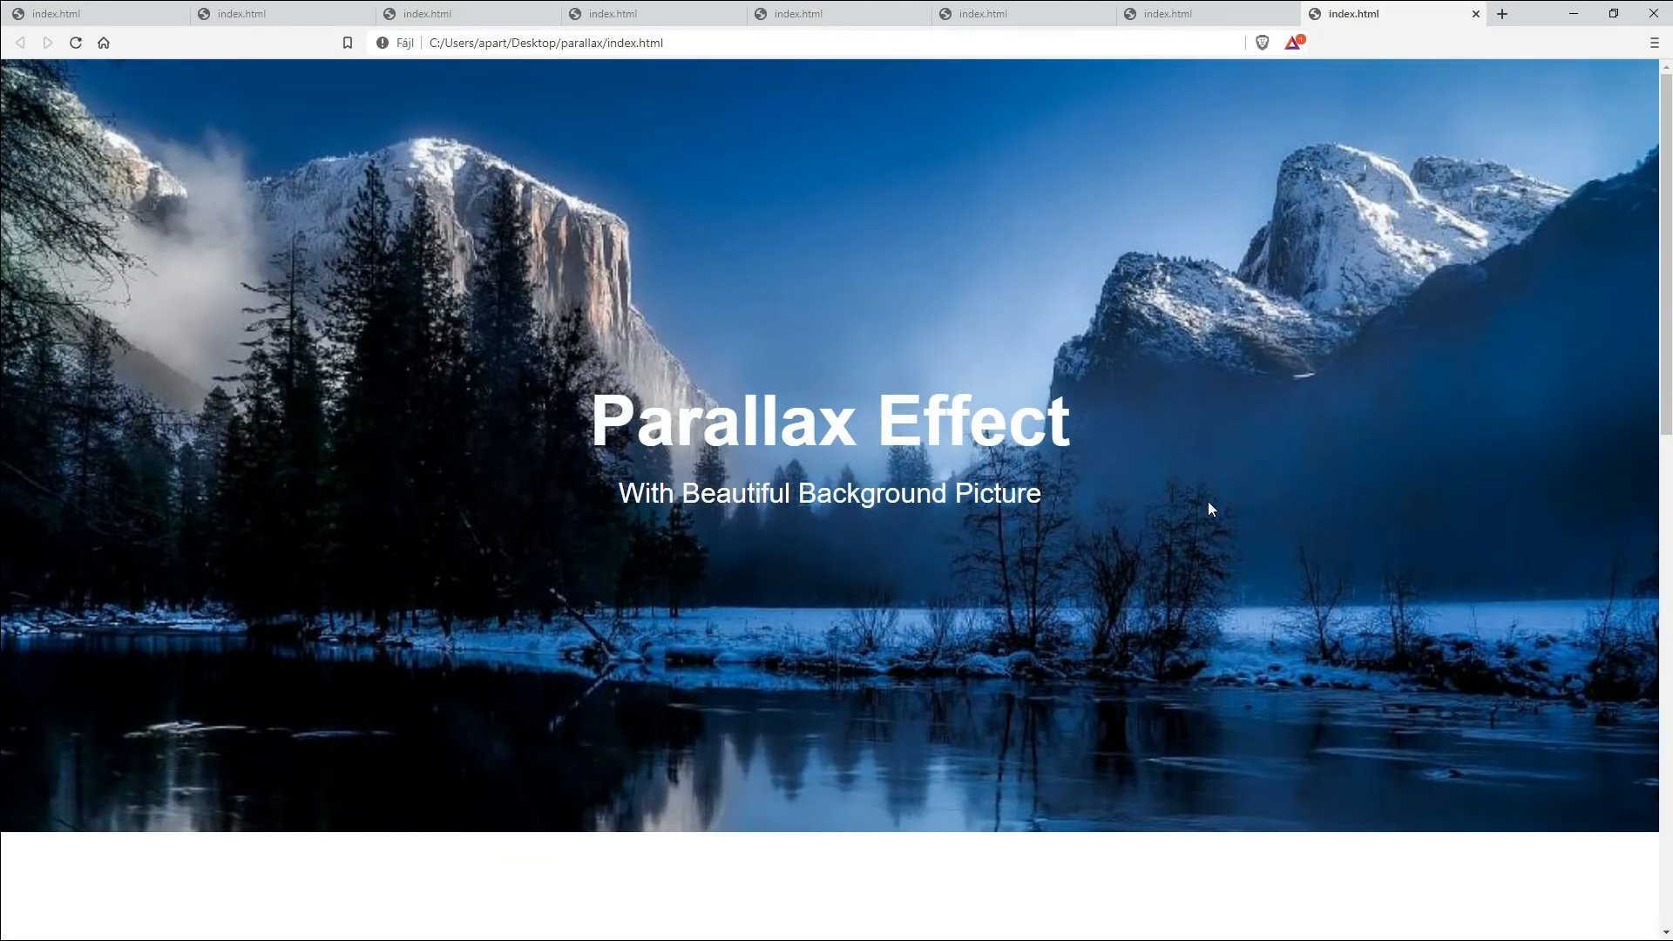
{"action": "scroll", "coordinate": [1209, 508], "scroll_direction": "down", "scroll_amount": 1}
{"action": "scroll", "coordinate": [1207, 509], "scroll_direction": "down", "scroll_amount": 1}
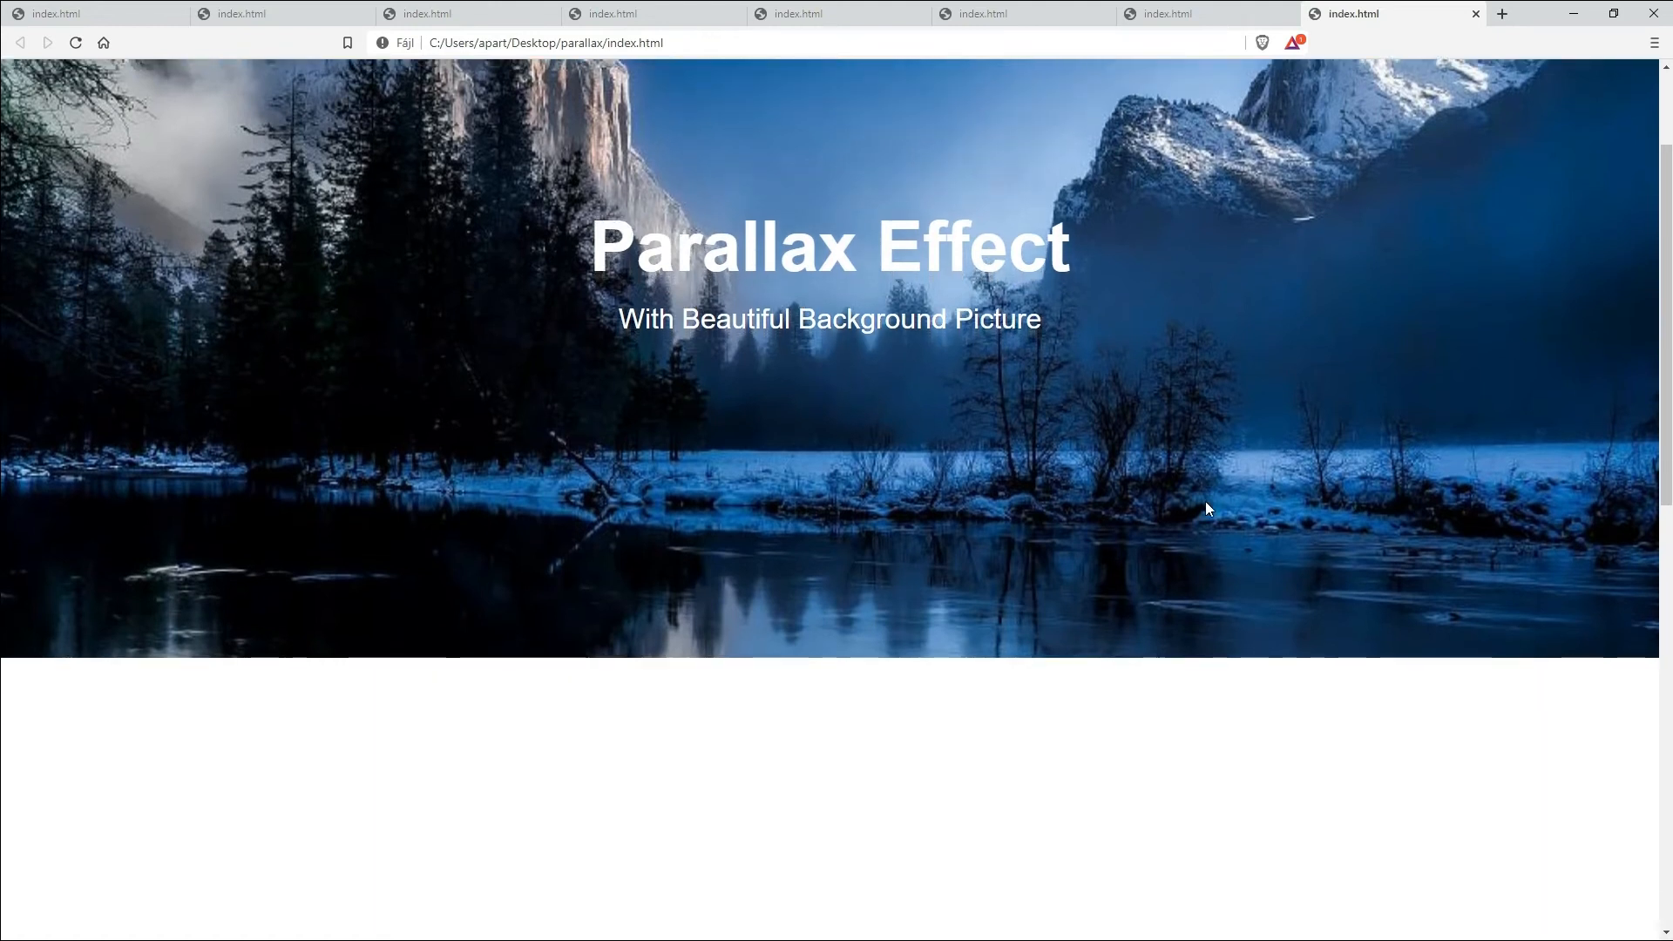
{"action": "scroll", "coordinate": [1200, 471], "scroll_direction": "down", "scroll_amount": 2}
{"action": "scroll", "coordinate": [1205, 414], "scroll_direction": "down", "scroll_amount": 2}
{"action": "scroll", "coordinate": [1199, 396], "scroll_direction": "down", "scroll_amount": 2}
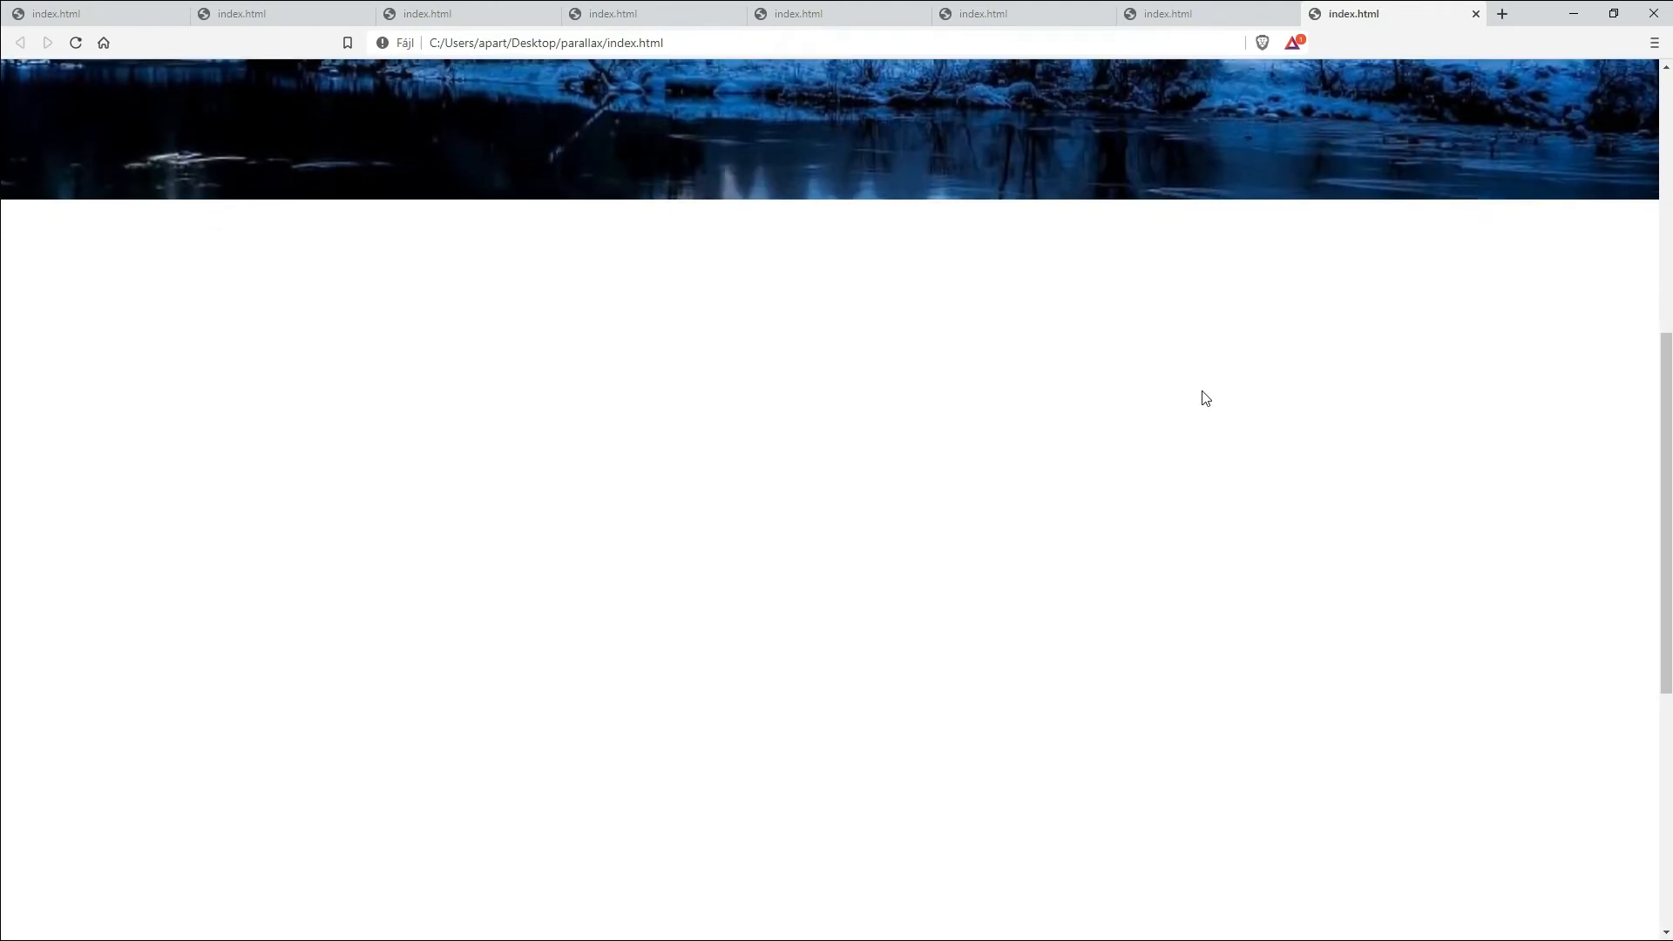
{"action": "scroll", "coordinate": [1185, 366], "scroll_direction": "down", "scroll_amount": 1}
{"action": "scroll", "coordinate": [1180, 352], "scroll_direction": "up", "scroll_amount": 1}
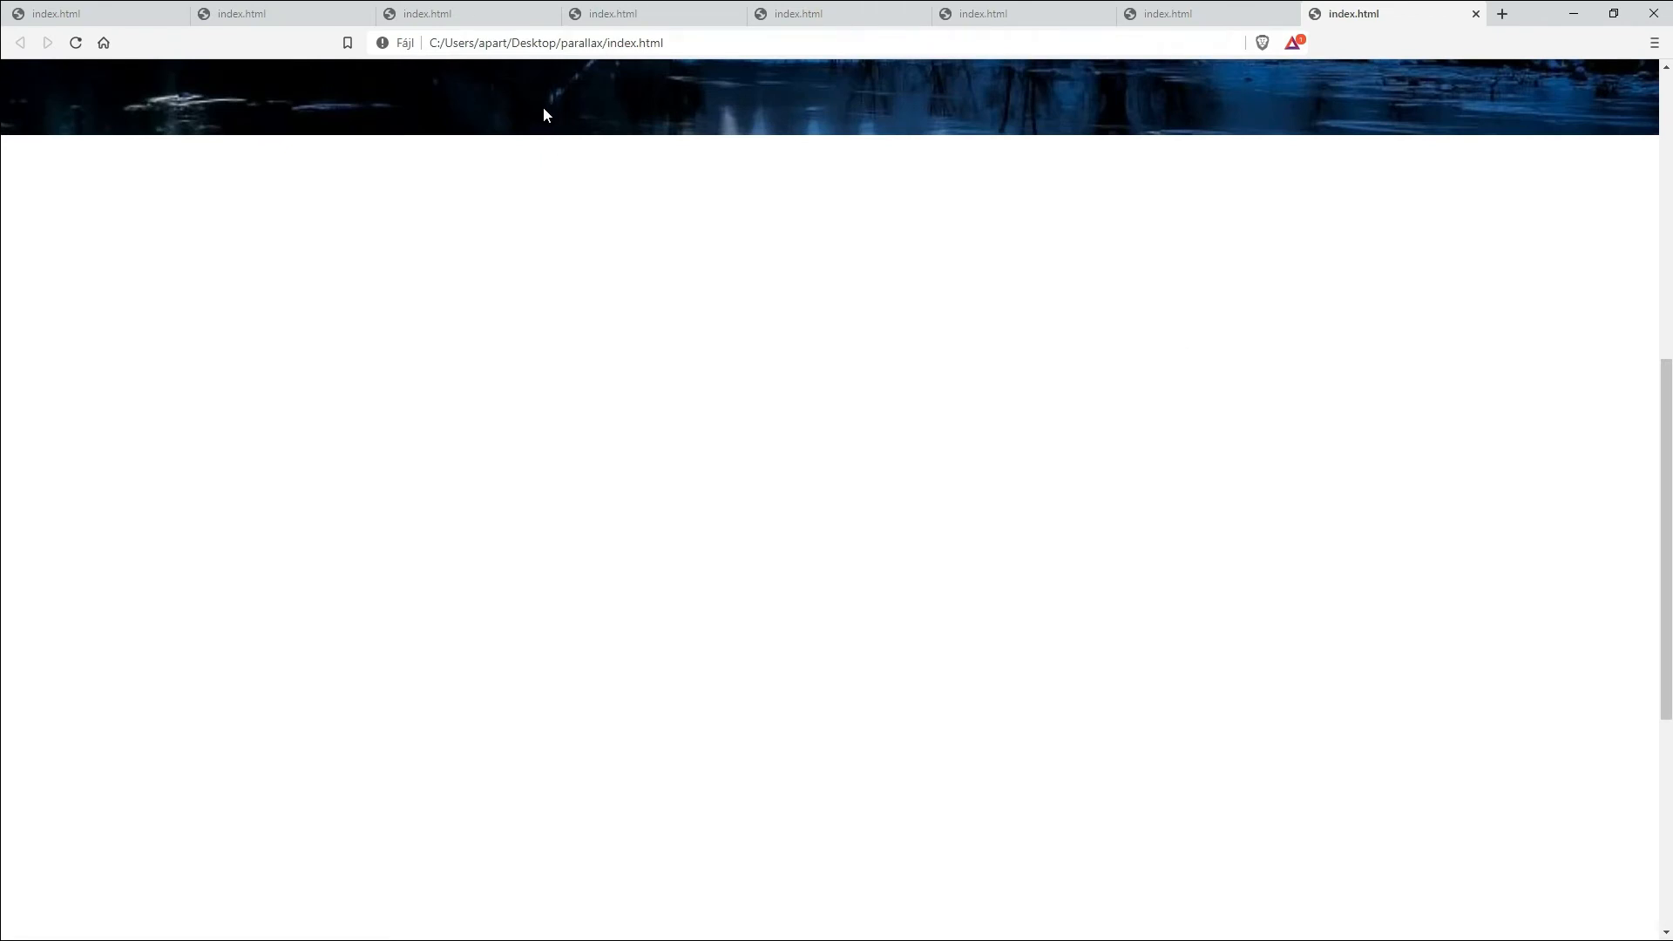
{"action": "scroll", "coordinate": [730, 167], "scroll_direction": "up", "scroll_amount": 8}
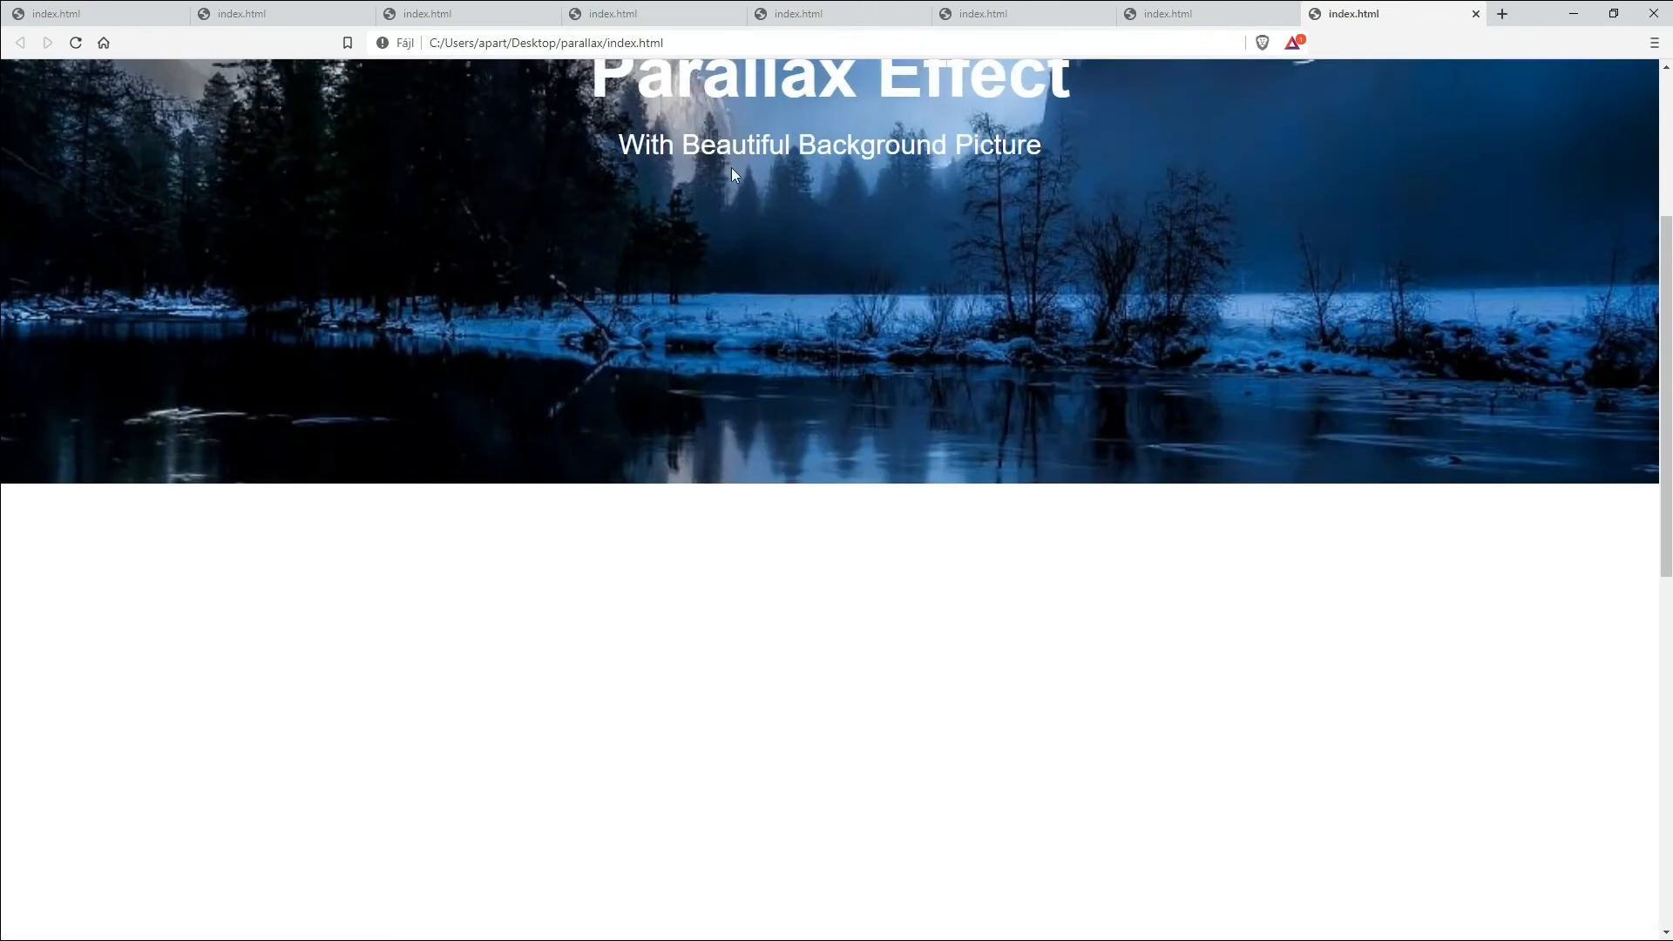
{"action": "scroll", "coordinate": [754, 564], "scroll_direction": "down", "scroll_amount": 3}
{"action": "scroll", "coordinate": [755, 565], "scroll_direction": "up", "scroll_amount": 3}
Step: Return to Total Commander, open parascroll.js for editing, set SCROLL_SPEED to 0.5 and save the file
{"action": "key", "text": "alt+Tab"}
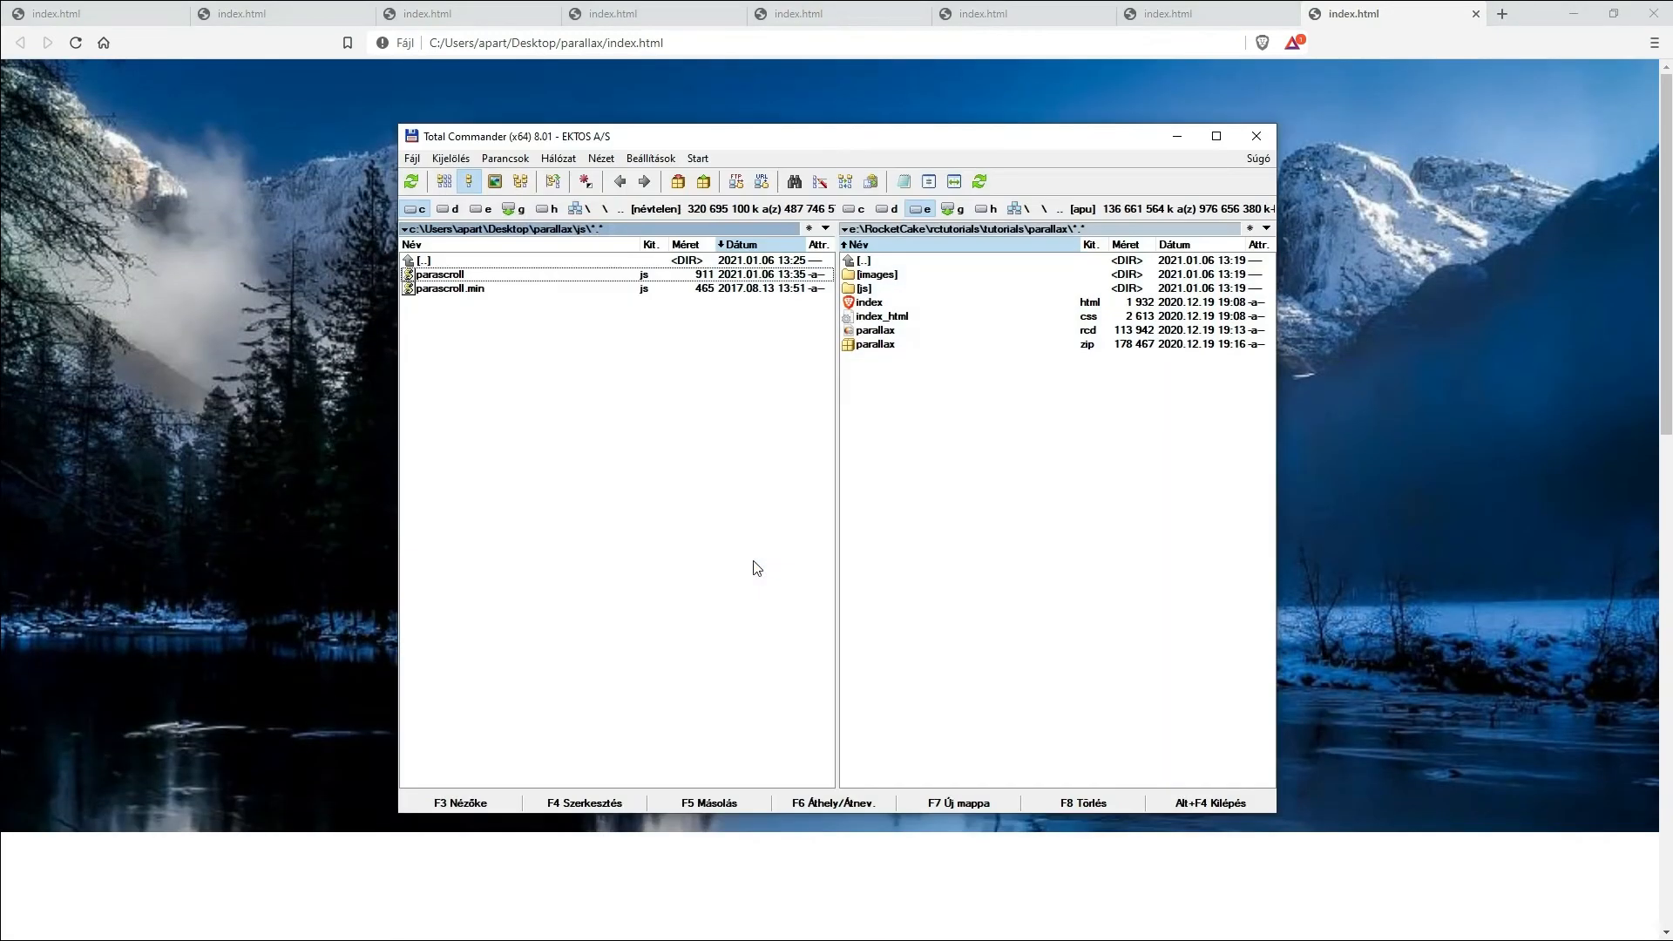
{"action": "left_click", "coordinate": [603, 805]}
{"action": "left_click", "coordinate": [255, 169]}
{"action": "key", "text": "Delete"}
{"action": "type", "text": "5;"}
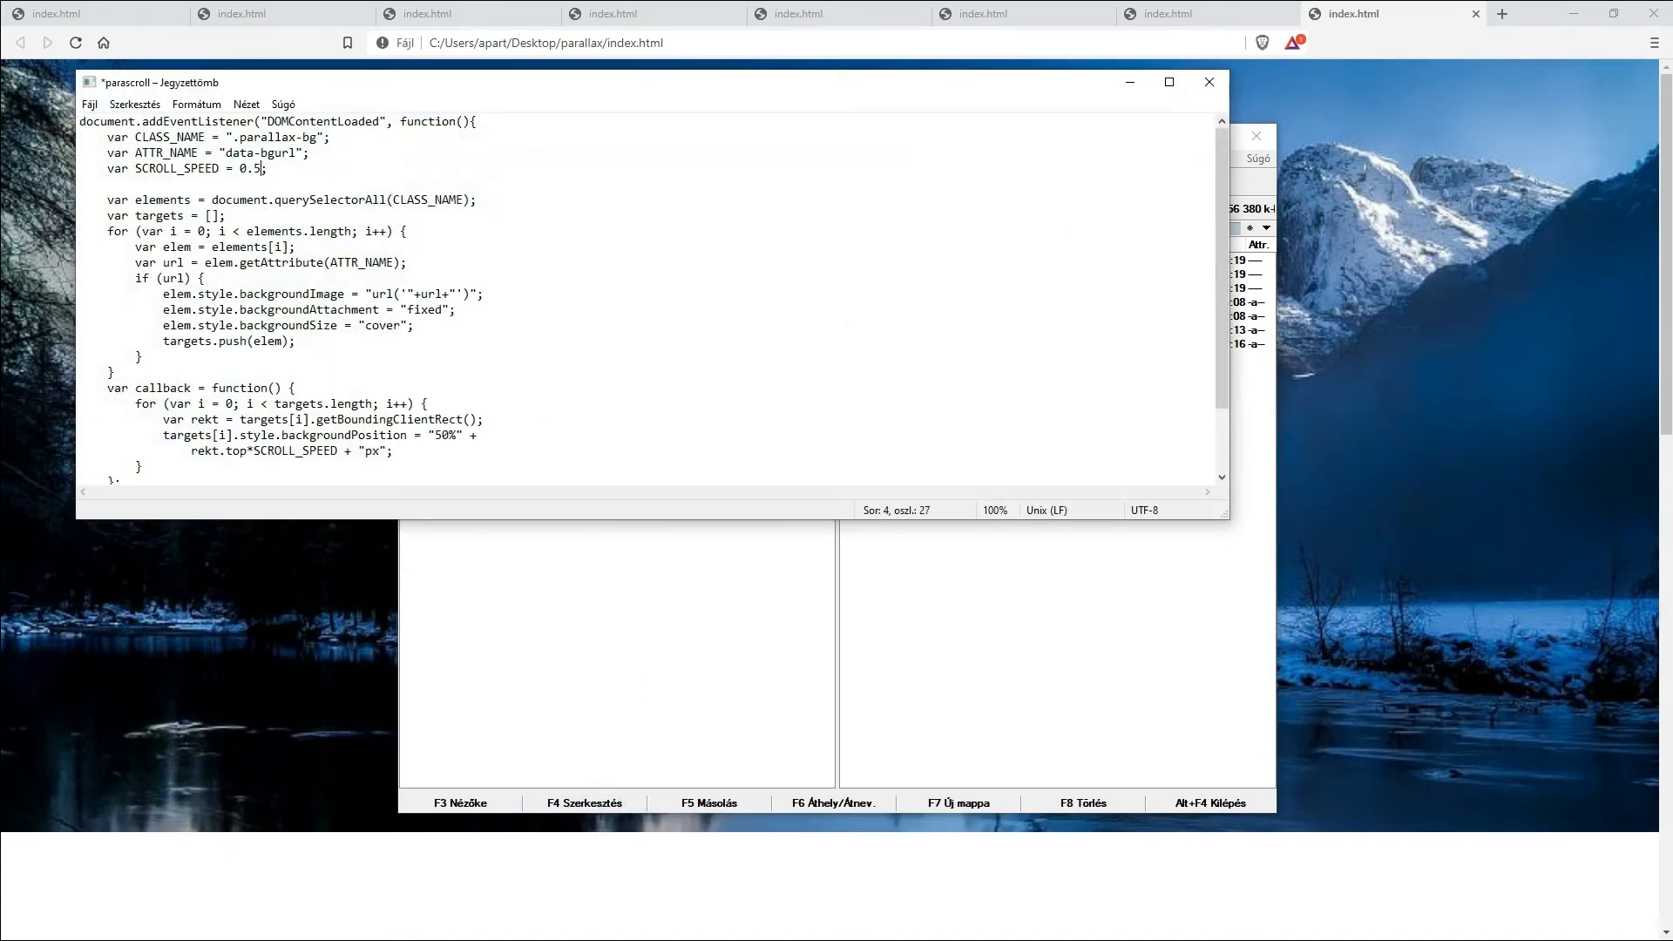
{"action": "left_click", "coordinate": [1209, 83]}
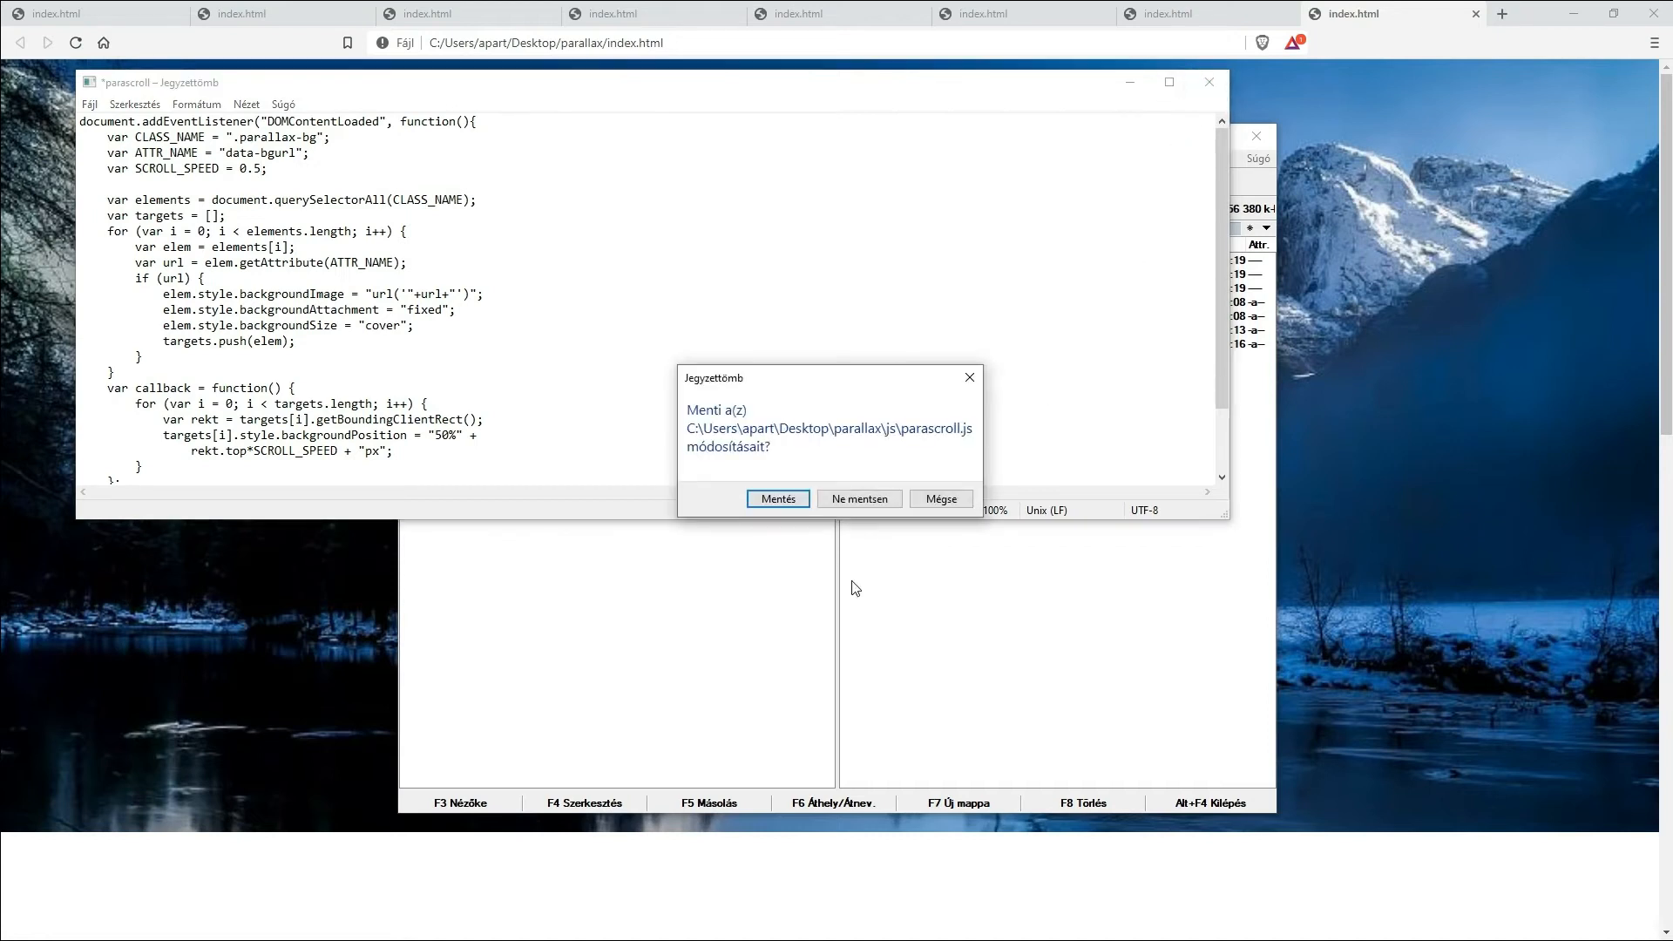
{"action": "left_click", "coordinate": [772, 502]}
Step: Open index.html from the parallax folder in the browser and check the parallax scrolling with SCROLL_SPEED at 0.5
{"action": "double_click", "coordinate": [455, 262]}
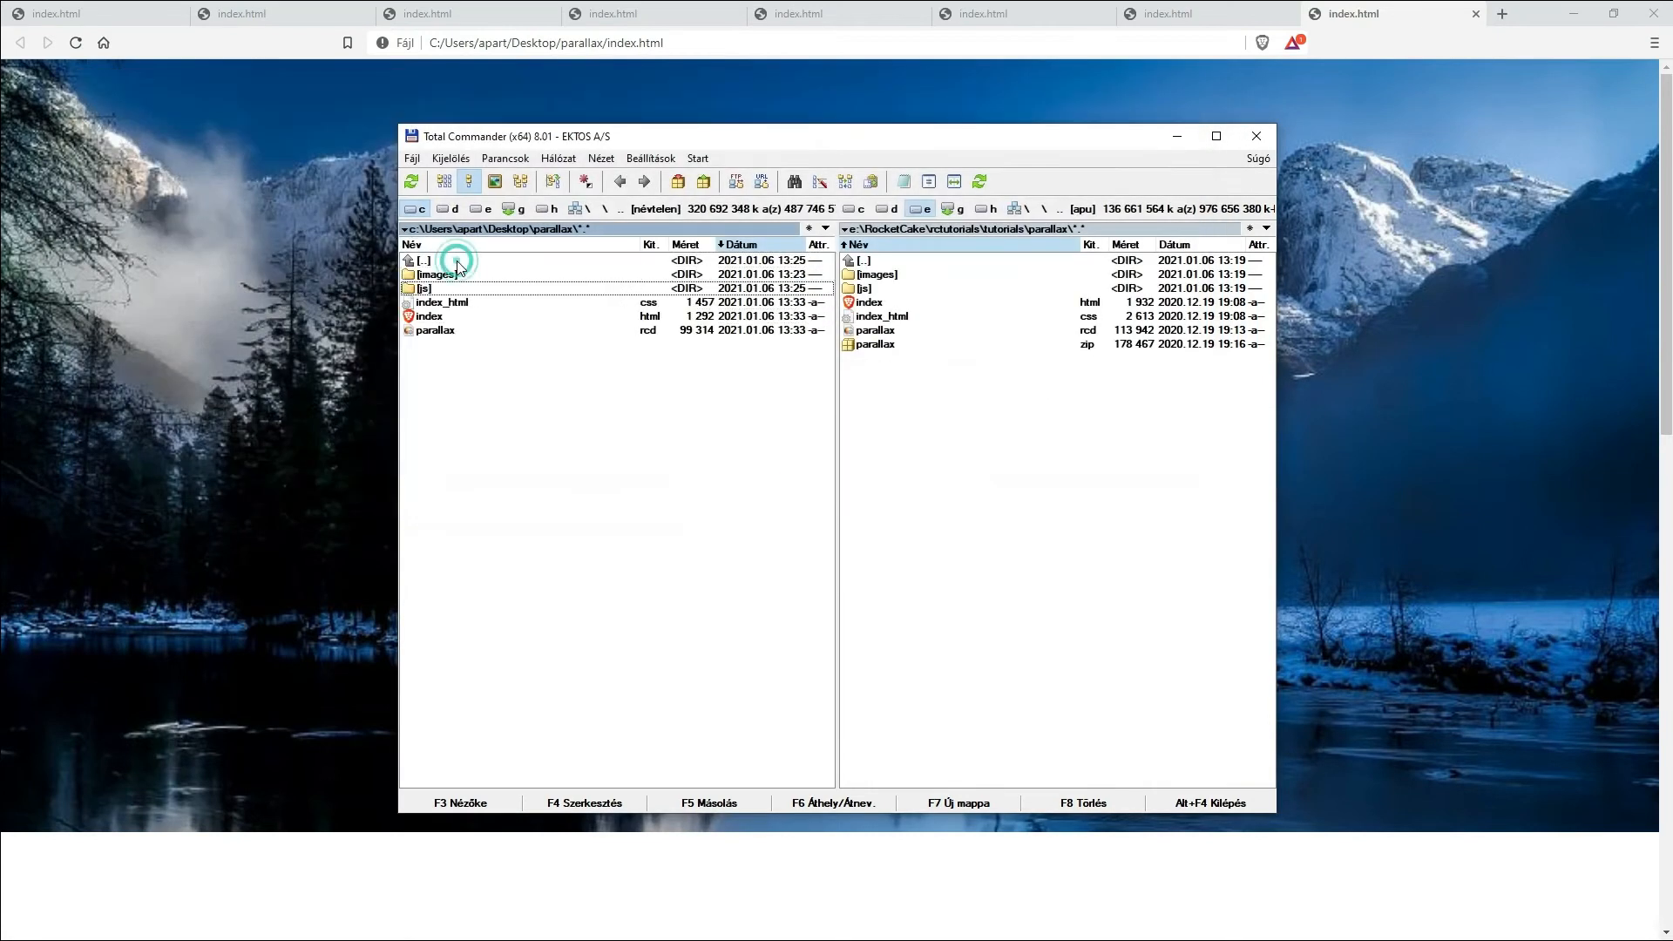
{"action": "double_click", "coordinate": [448, 319]}
{"action": "scroll", "coordinate": [596, 549], "scroll_direction": "down", "scroll_amount": 6}
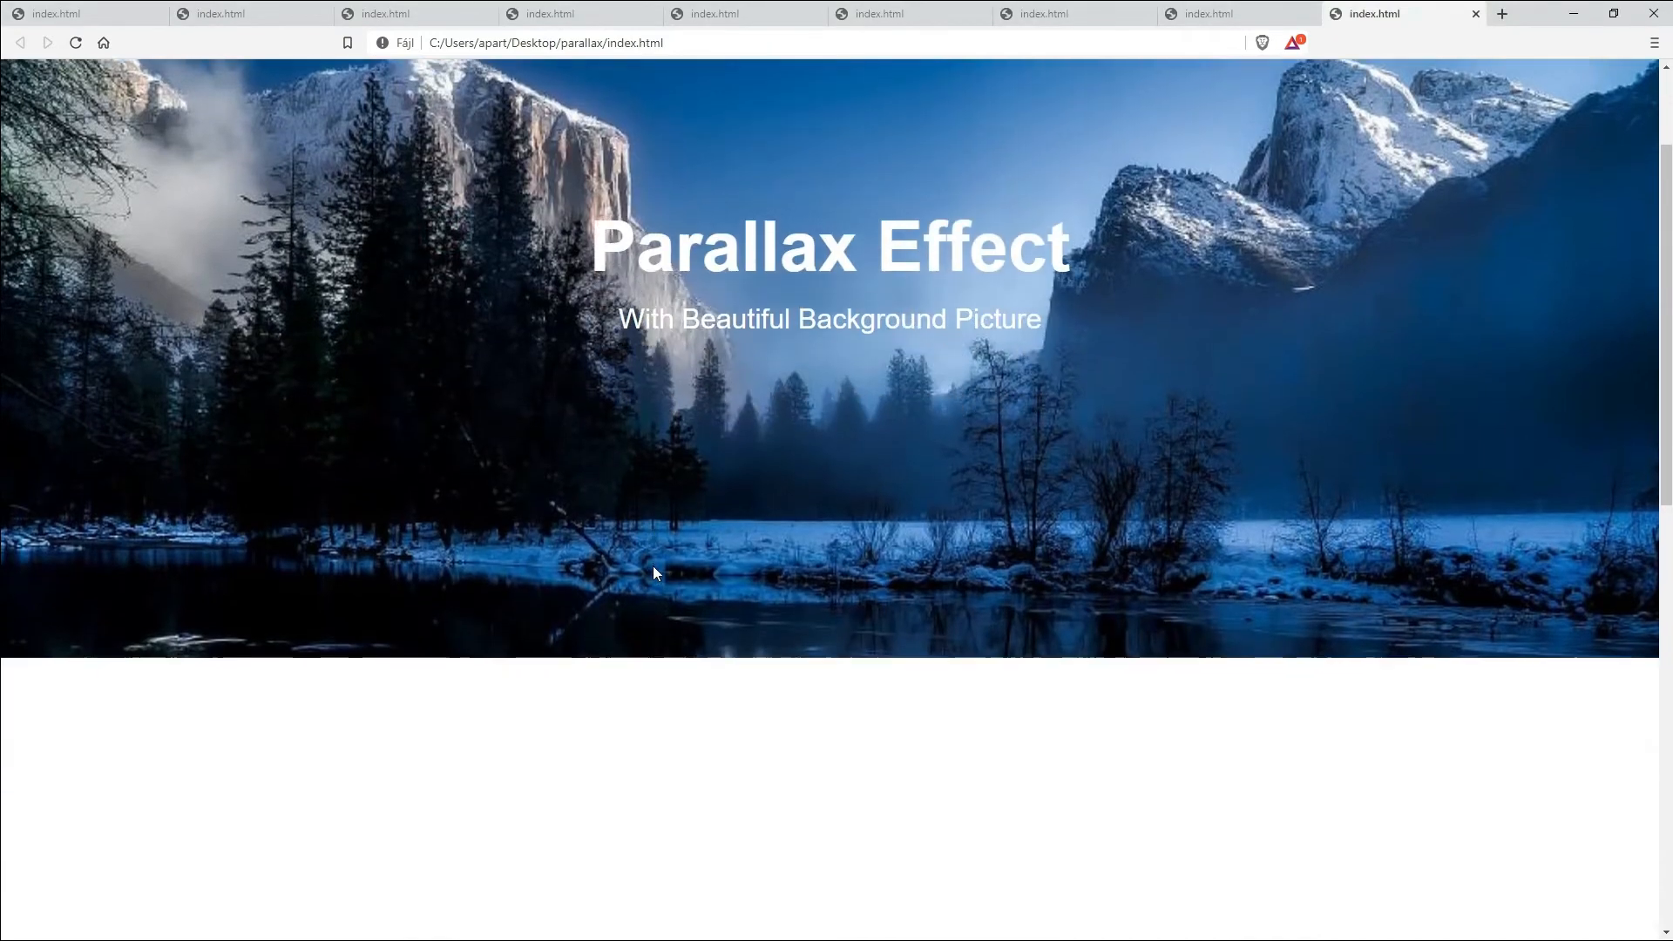
{"action": "scroll", "coordinate": [739, 530], "scroll_direction": "down", "scroll_amount": 5}
{"action": "scroll", "coordinate": [787, 479], "scroll_direction": "up", "scroll_amount": 9}
{"action": "scroll", "coordinate": [803, 464], "scroll_direction": "up", "scroll_amount": 2}
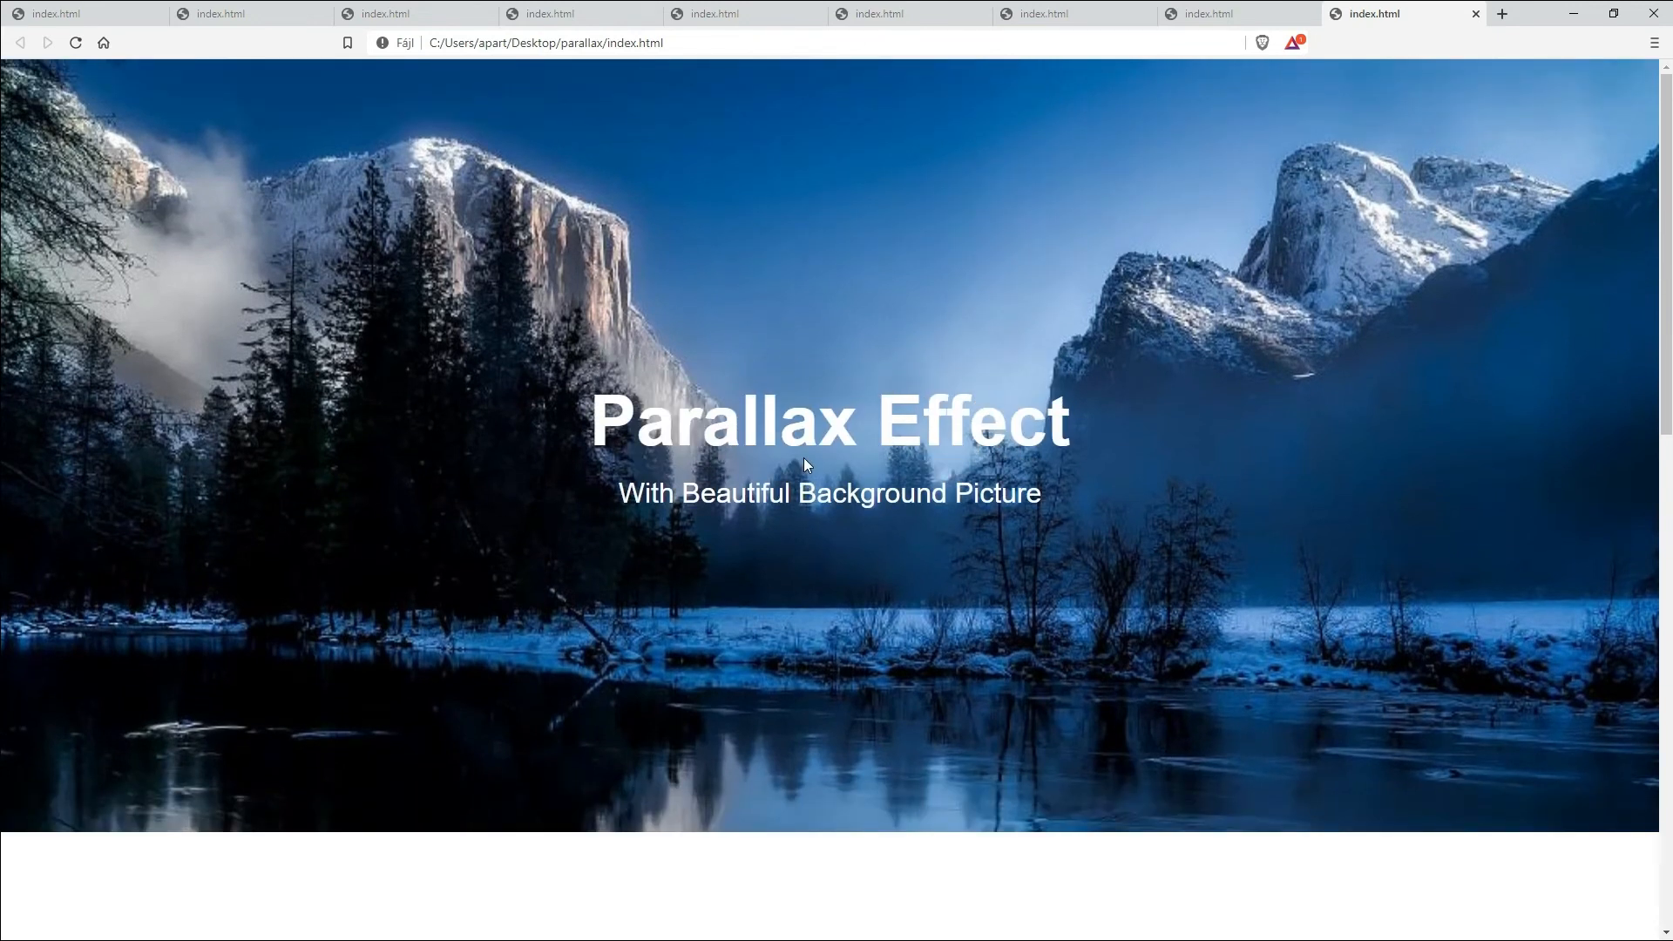
Step: Scroll the published page down and back up to examine the parallax movement of the mountain background
{"action": "scroll", "coordinate": [803, 459], "scroll_direction": "down", "scroll_amount": 6}
{"action": "scroll", "coordinate": [812, 459], "scroll_direction": "down", "scroll_amount": 5}
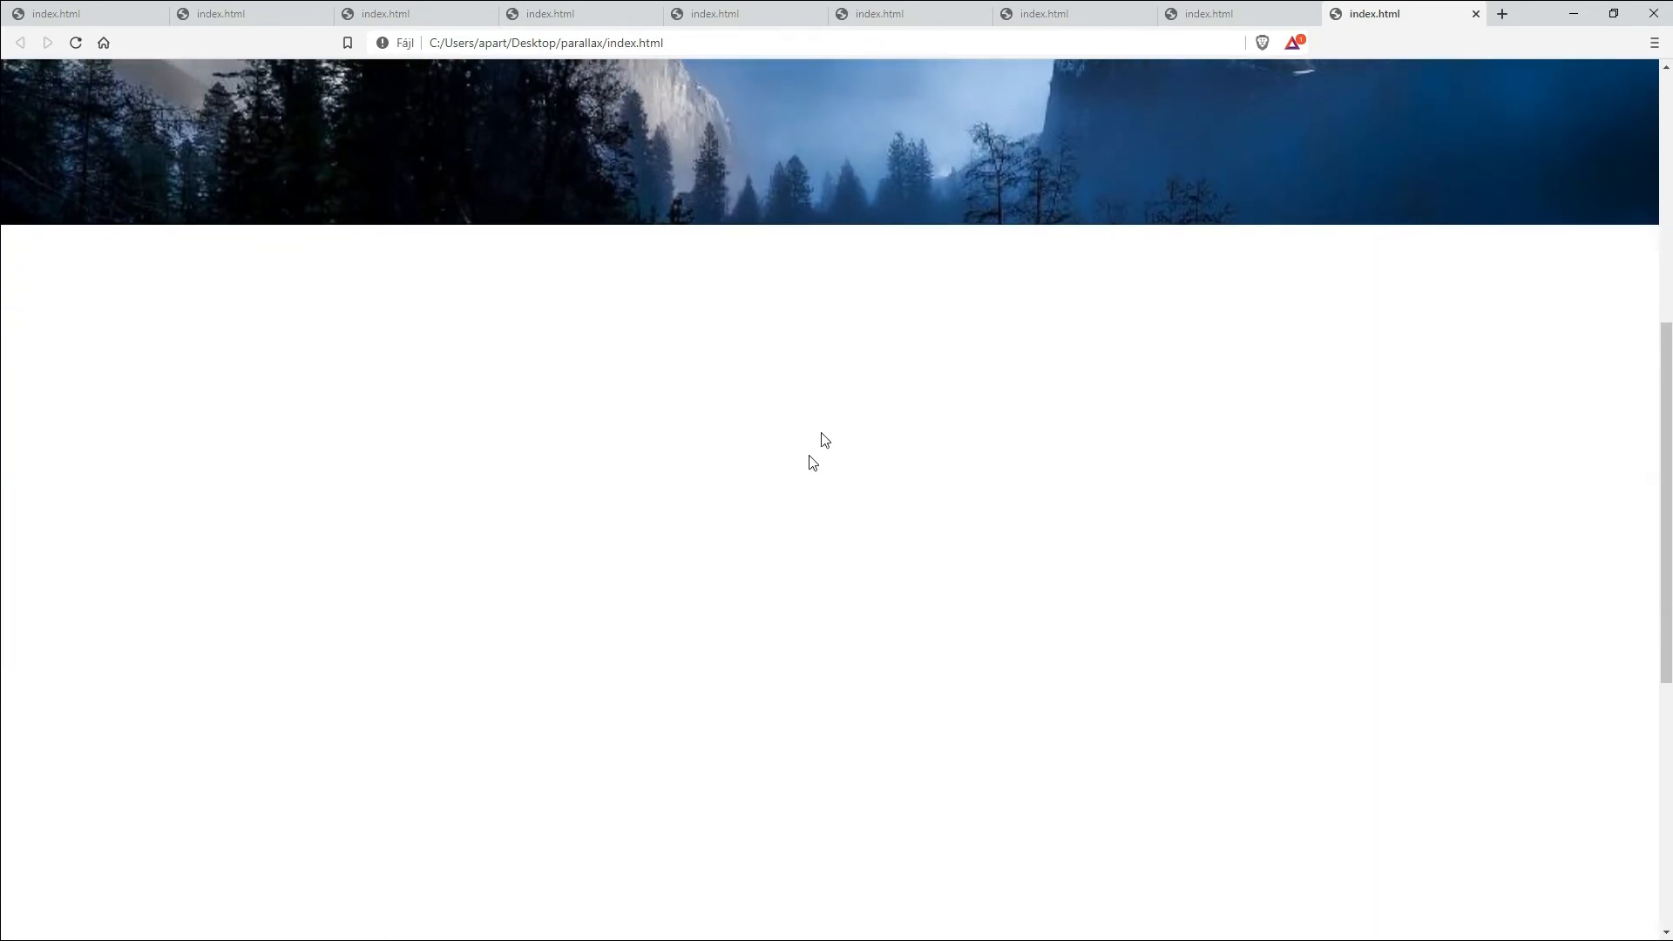
{"action": "scroll", "coordinate": [870, 302], "scroll_direction": "up", "scroll_amount": 6}
{"action": "scroll", "coordinate": [869, 302], "scroll_direction": "up", "scroll_amount": 4}
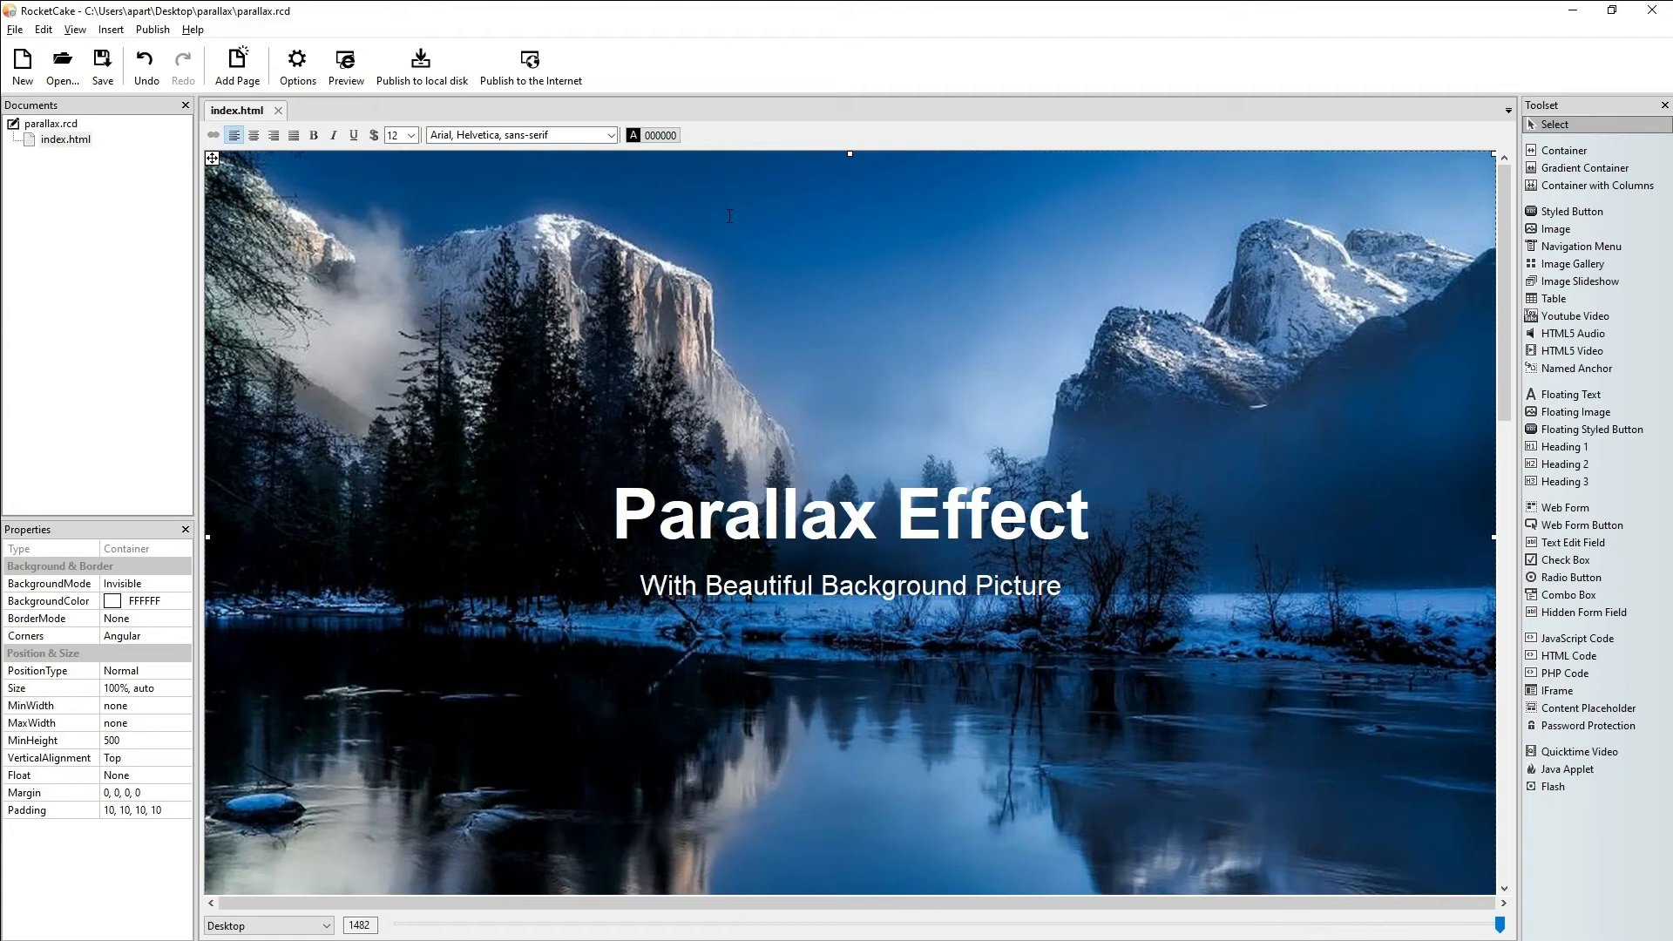
Step: Delete the surplus blank lines above and below the headings in the mountain section's inner container
{"action": "key", "text": "Delete"}
{"action": "key", "text": "Delete"}
{"action": "key", "text": "Delete"}
{"action": "key", "text": "Delete"}
{"action": "key", "text": "Delete"}
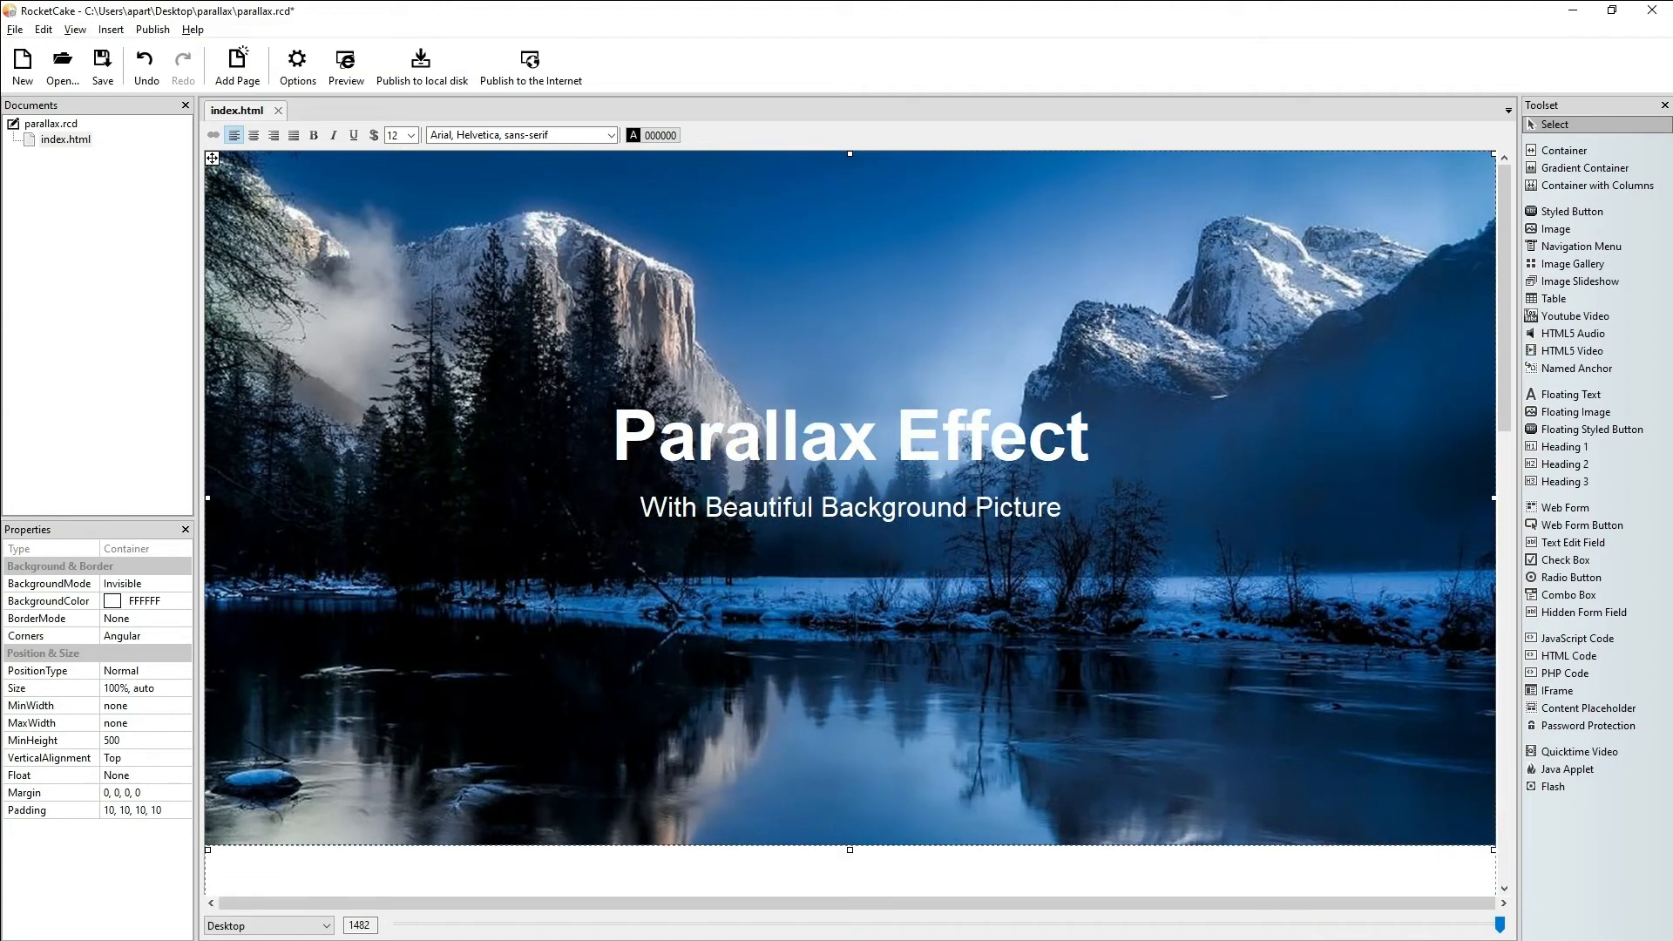
{"action": "key", "text": "Delete"}
{"action": "key", "text": "Delete"}
{"action": "key", "text": "Delete"}
{"action": "key", "text": "Delete"}
{"action": "key", "text": "Delete"}
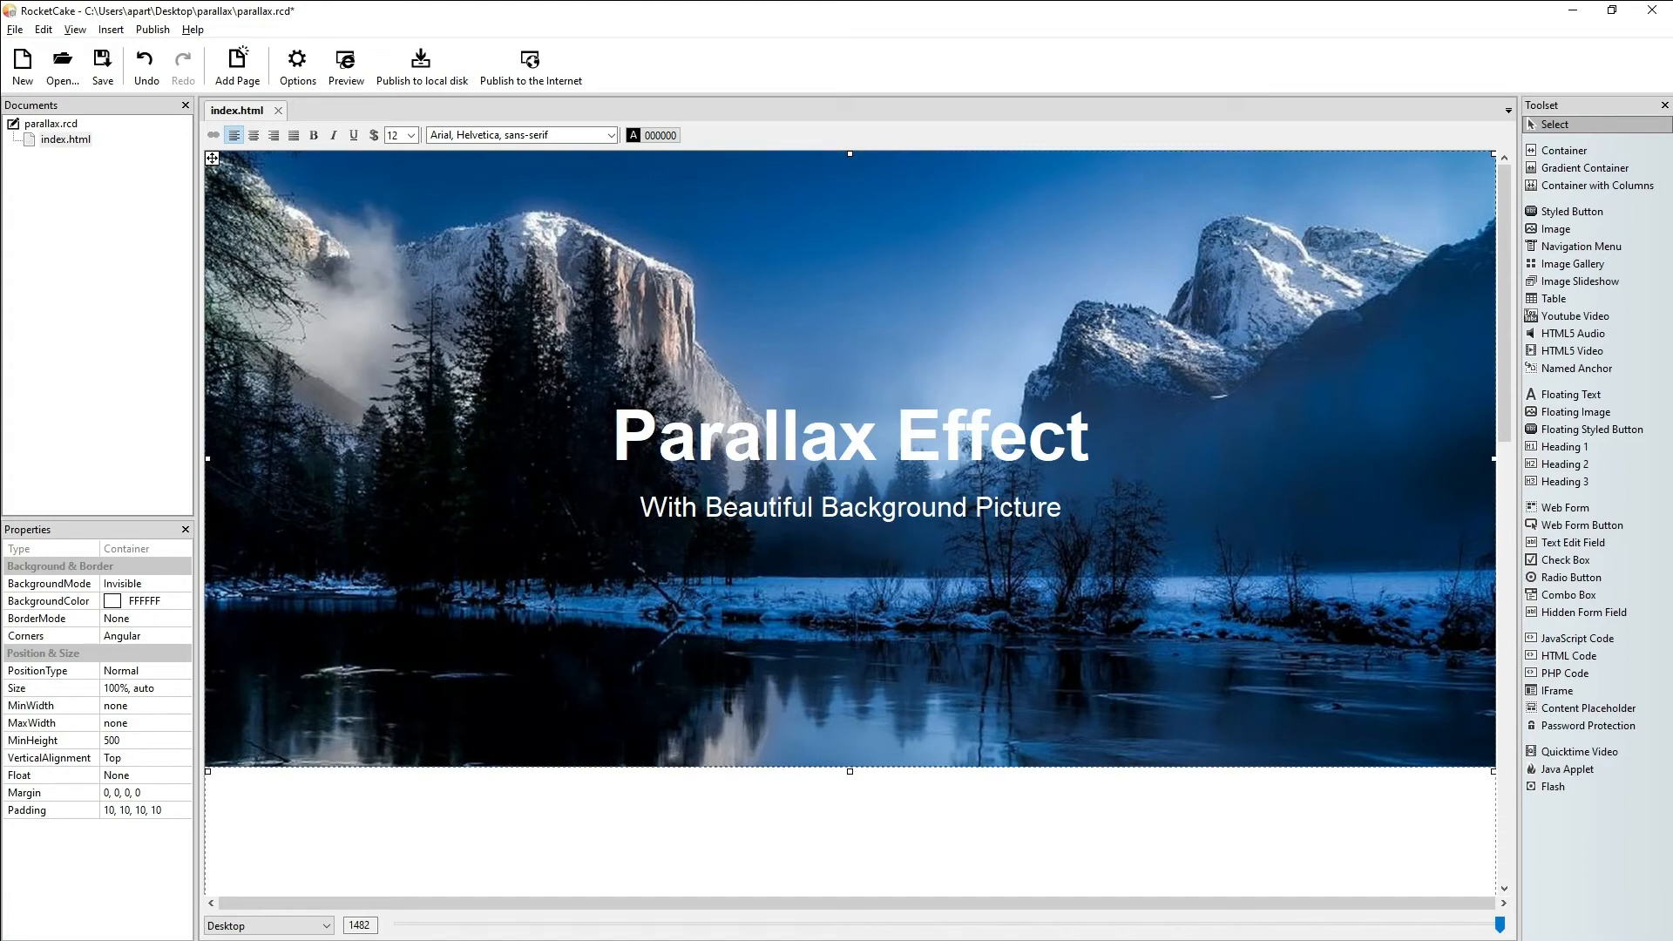
Step: Set the MinHeight of the empty content container below the mountain section to 500
{"action": "left_click", "coordinate": [390, 819]}
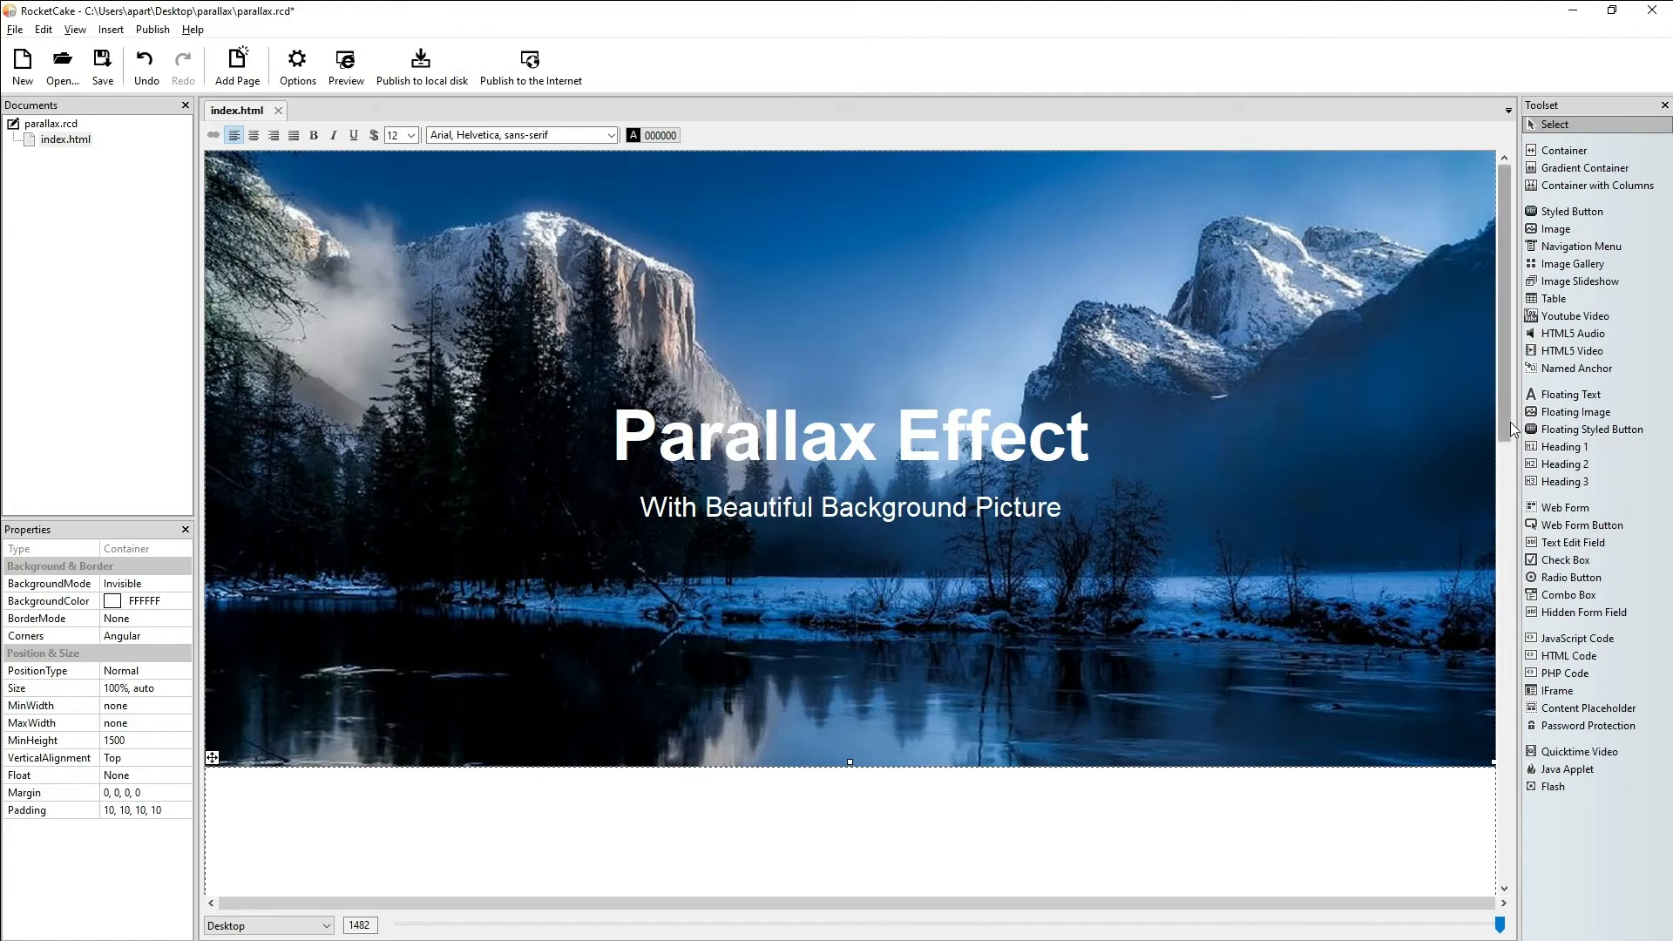
{"action": "scroll", "coordinate": [1513, 429], "scroll_direction": "down", "scroll_amount": 3}
{"action": "left_click", "coordinate": [112, 741]}
{"action": "key", "text": "BackSpace"}
{"action": "key", "text": "Return"}
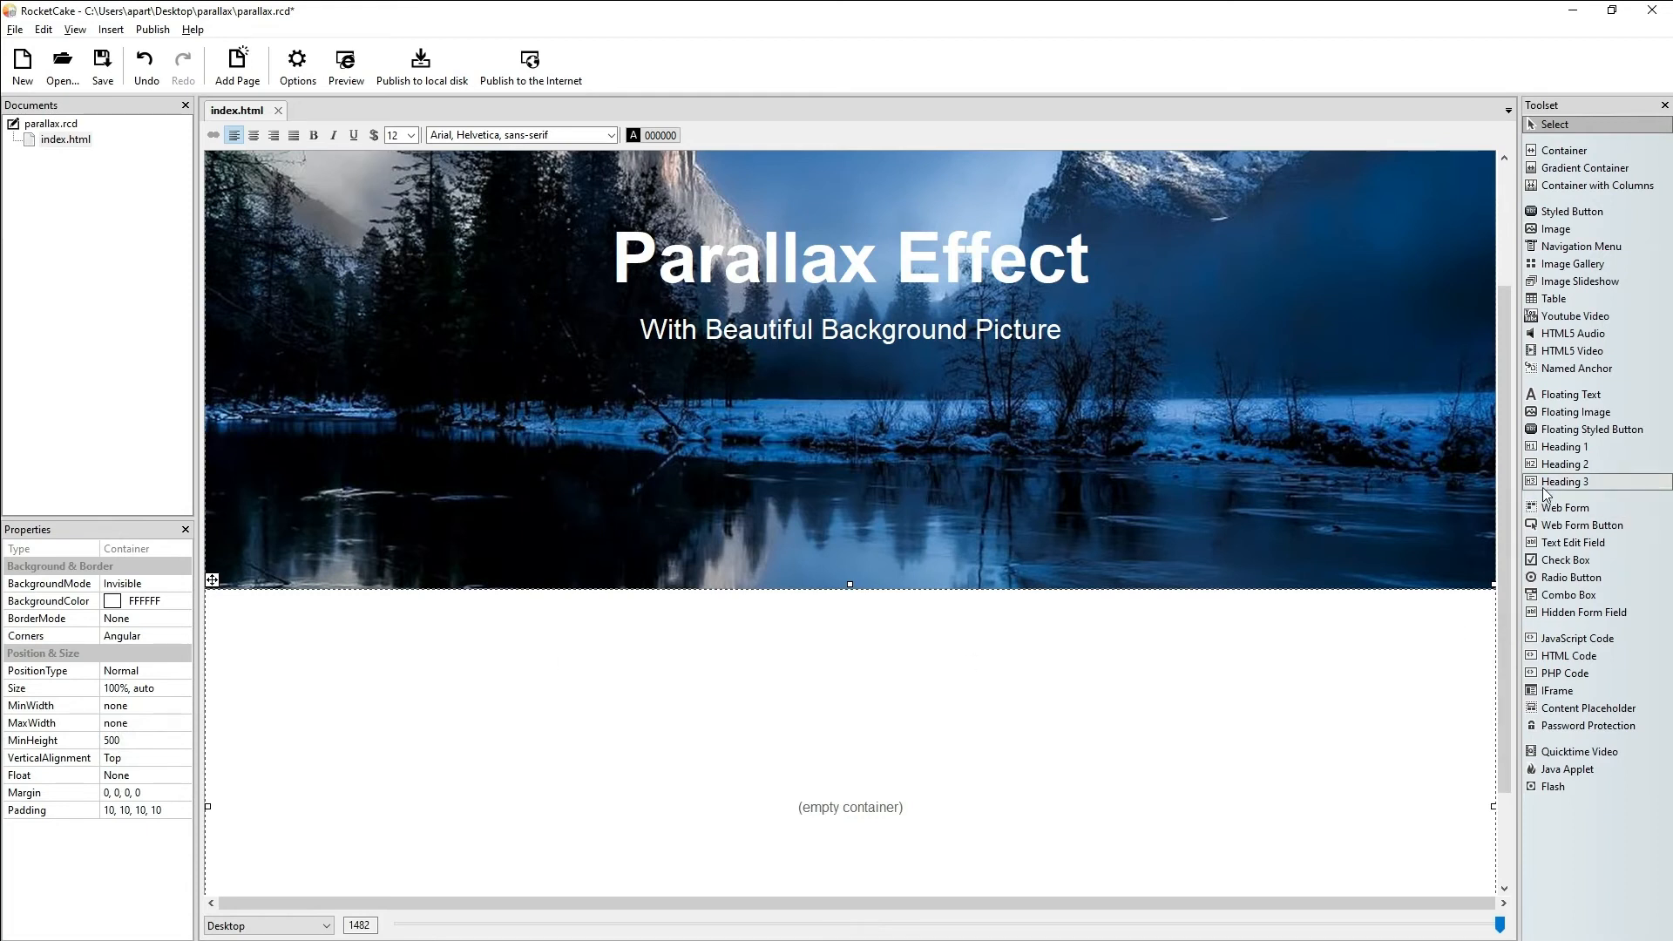
Step: Narrow the empty container slightly and the heading container to 90%, and copy the outer mountain background container
{"action": "left_click_drag", "start_coordinate": [1508, 494], "coordinate": [1523, 716]}
{"action": "left_click", "coordinate": [1444, 699]}
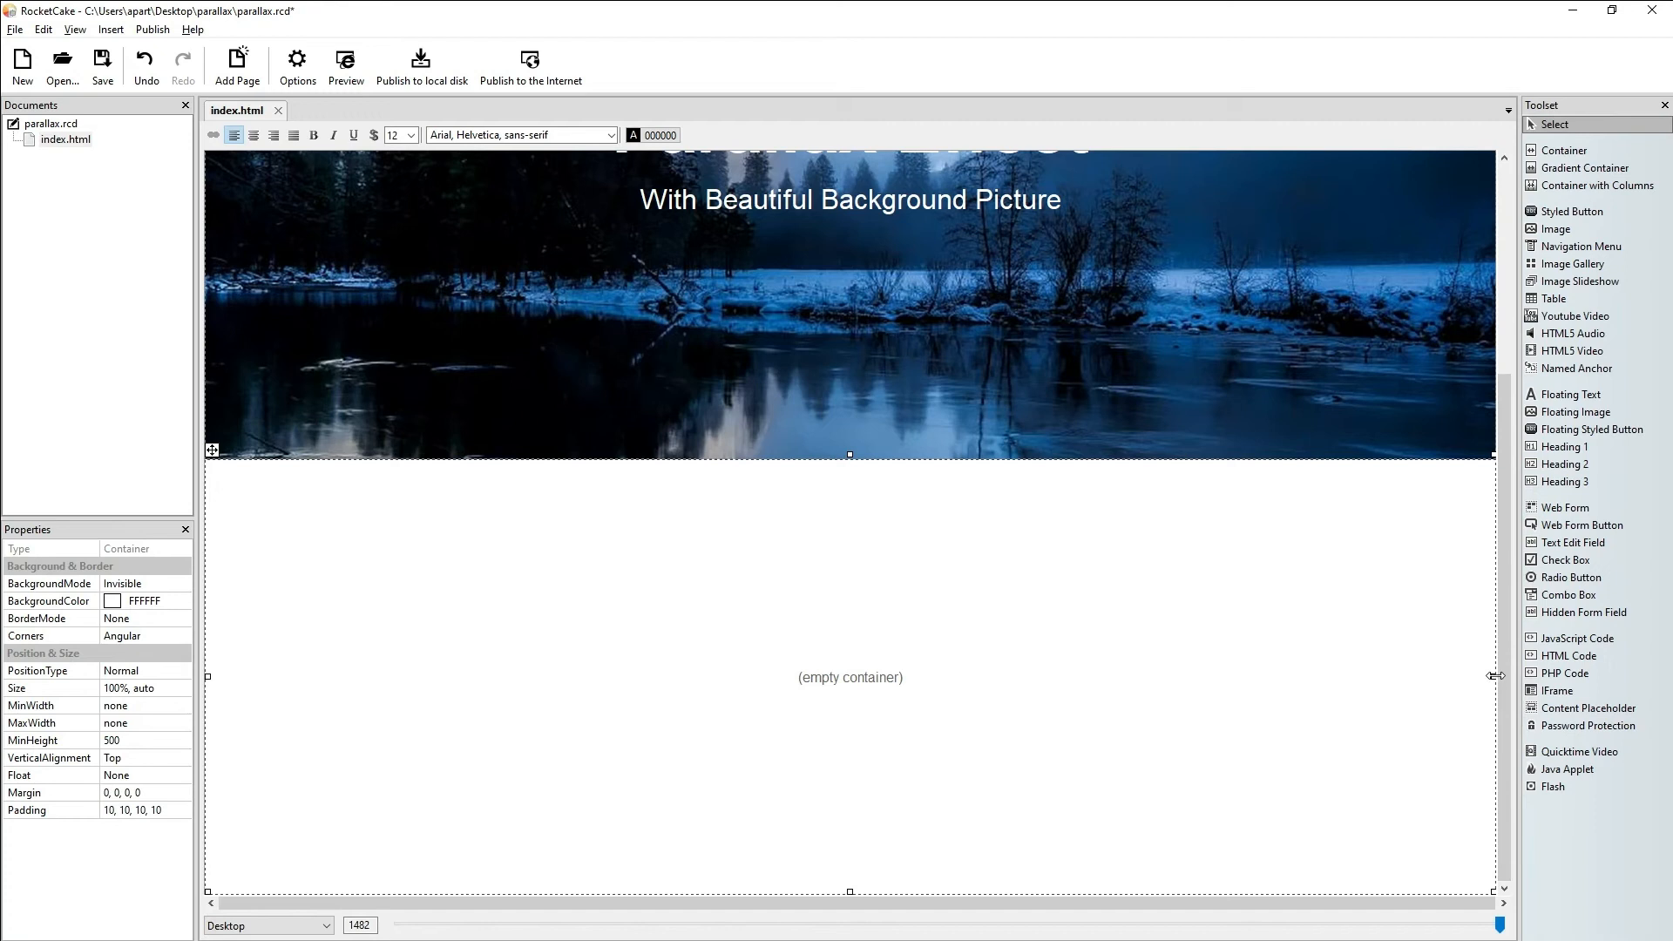
{"action": "left_click_drag", "start_coordinate": [1495, 677], "coordinate": [1398, 688]}
{"action": "scroll", "coordinate": [1502, 510], "scroll_direction": "up", "scroll_amount": 3}
{"action": "left_click", "coordinate": [1427, 419]}
{"action": "left_click_drag", "start_coordinate": [1494, 373], "coordinate": [1372, 390]}
{"action": "left_click", "coordinate": [1457, 357]}
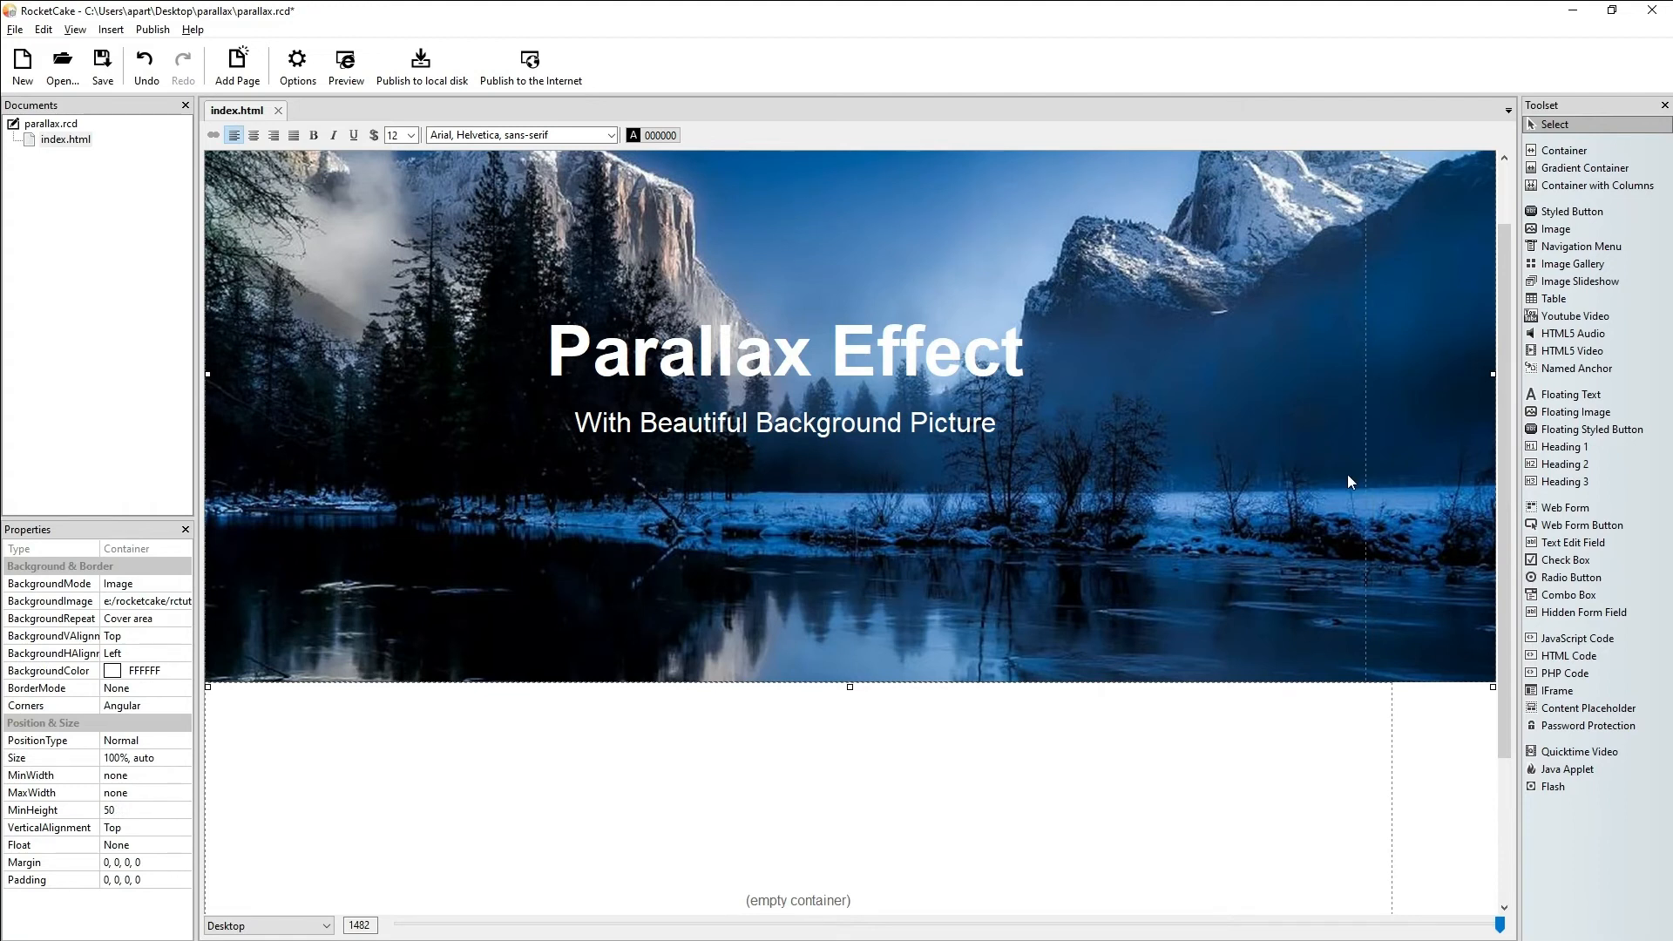
Step: Undo the heading container's narrowing and paste the copied mountain section below the empty container
{"action": "left_click", "coordinate": [142, 74]}
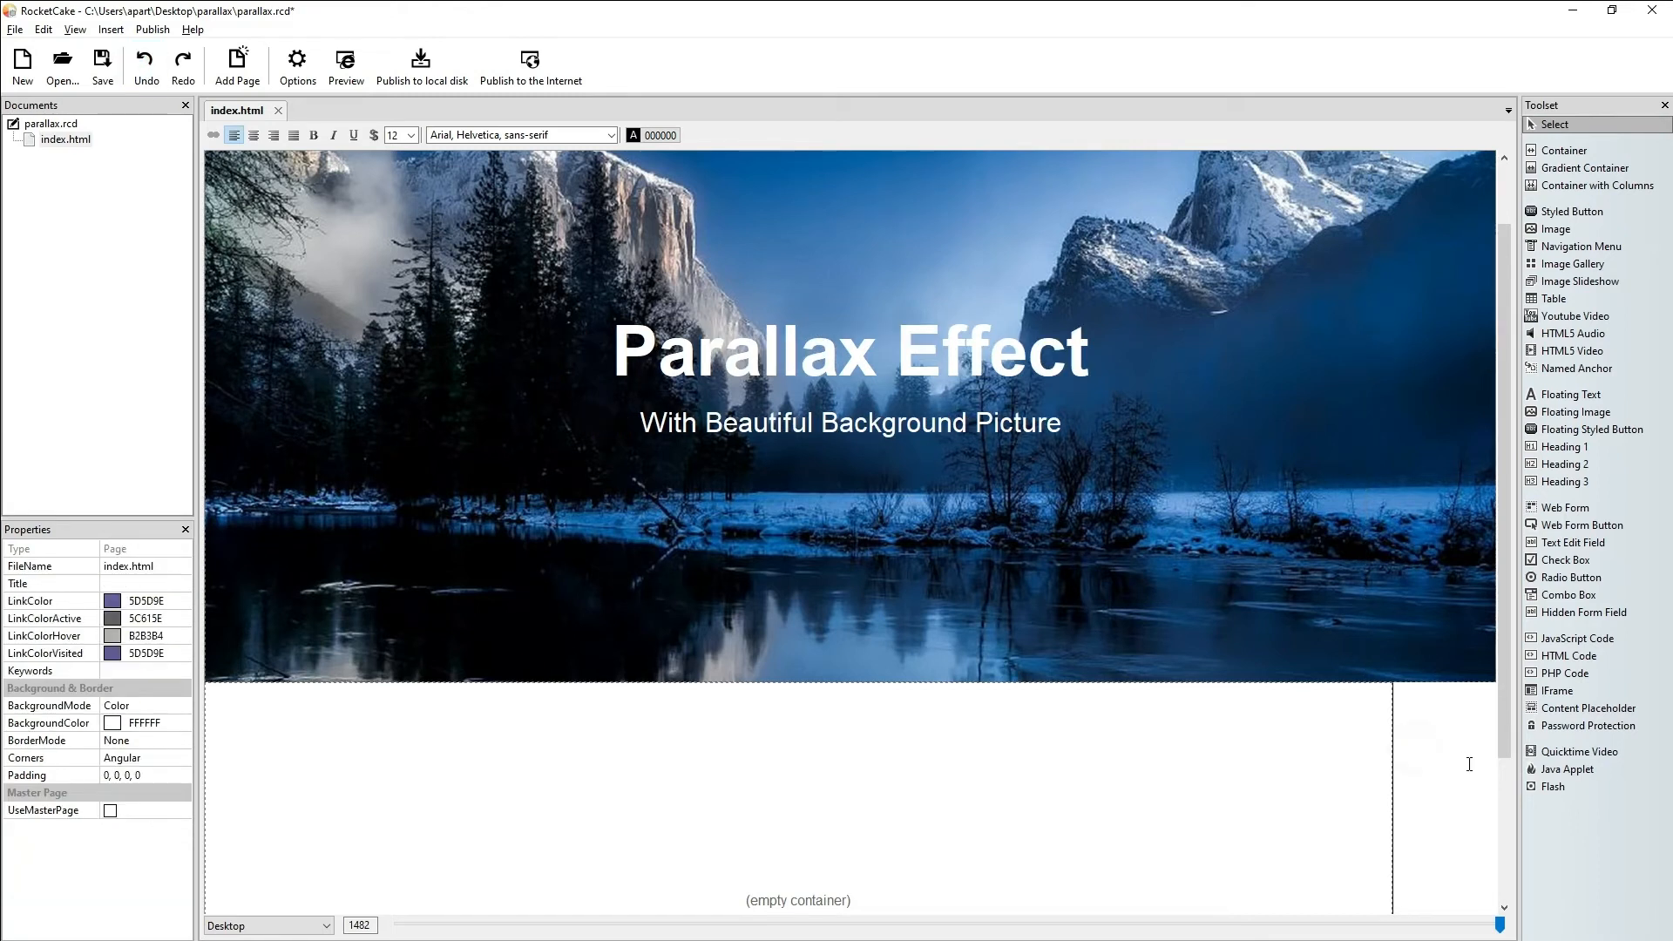
{"action": "key", "text": "Delete"}
{"action": "left_click_drag", "start_coordinate": [1503, 470], "coordinate": [1492, 852]}
Step: Set the width of the inner container in the pasted mountain section to 100%
{"action": "left_click", "coordinate": [1336, 654]}
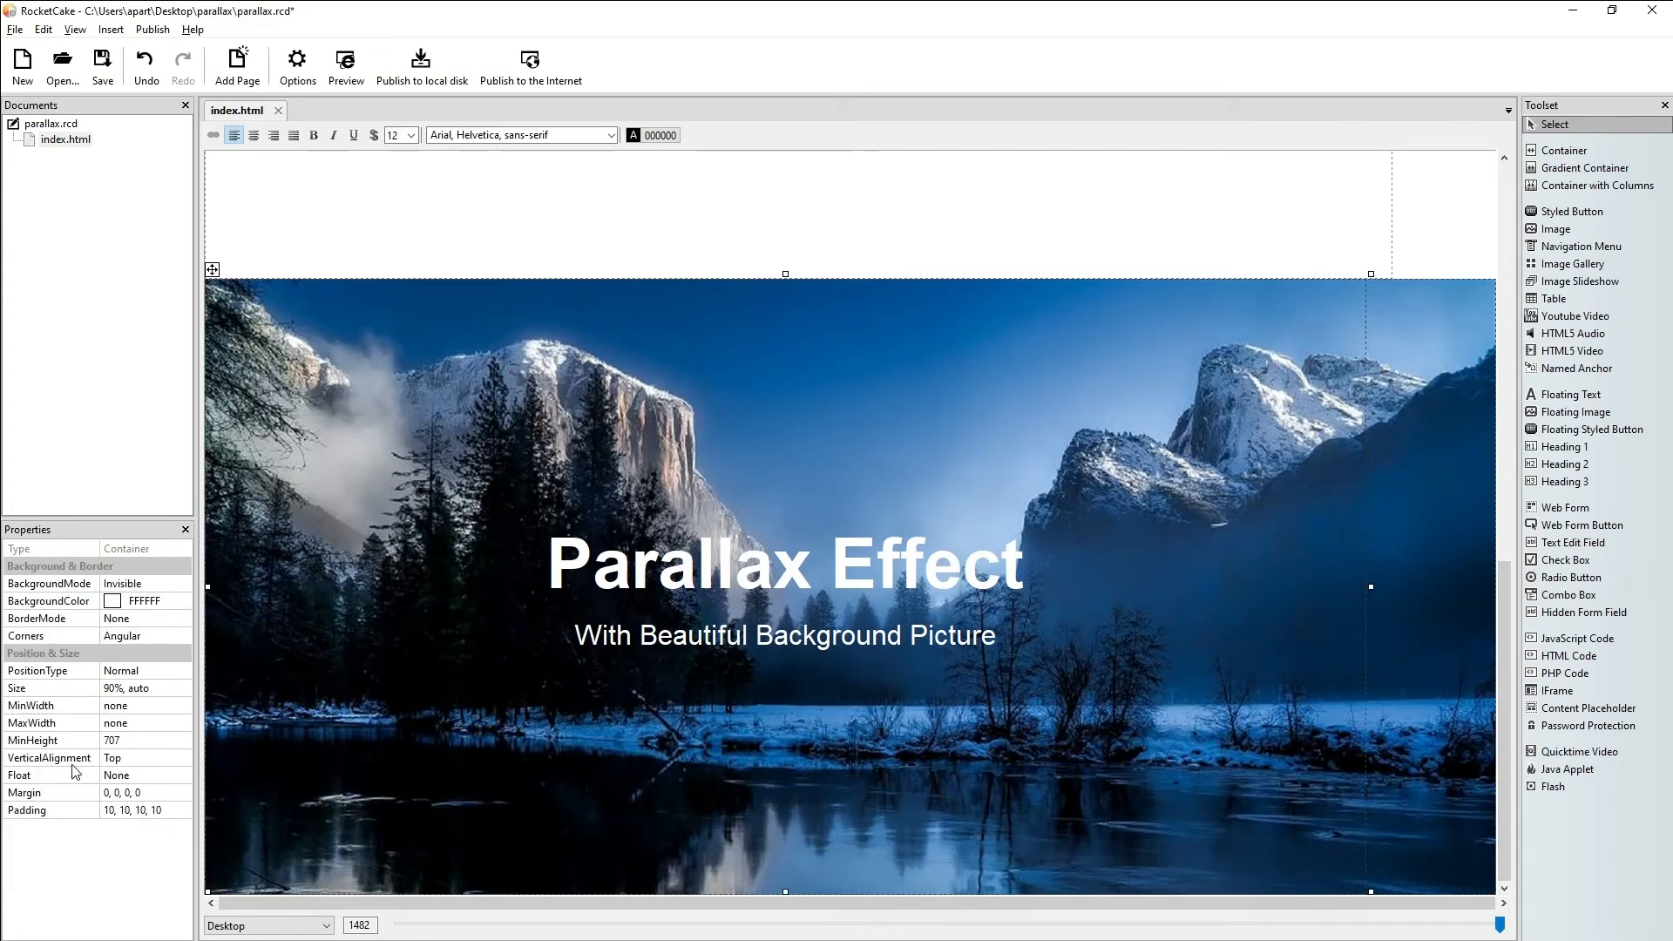
{"action": "left_click", "coordinate": [111, 688]}
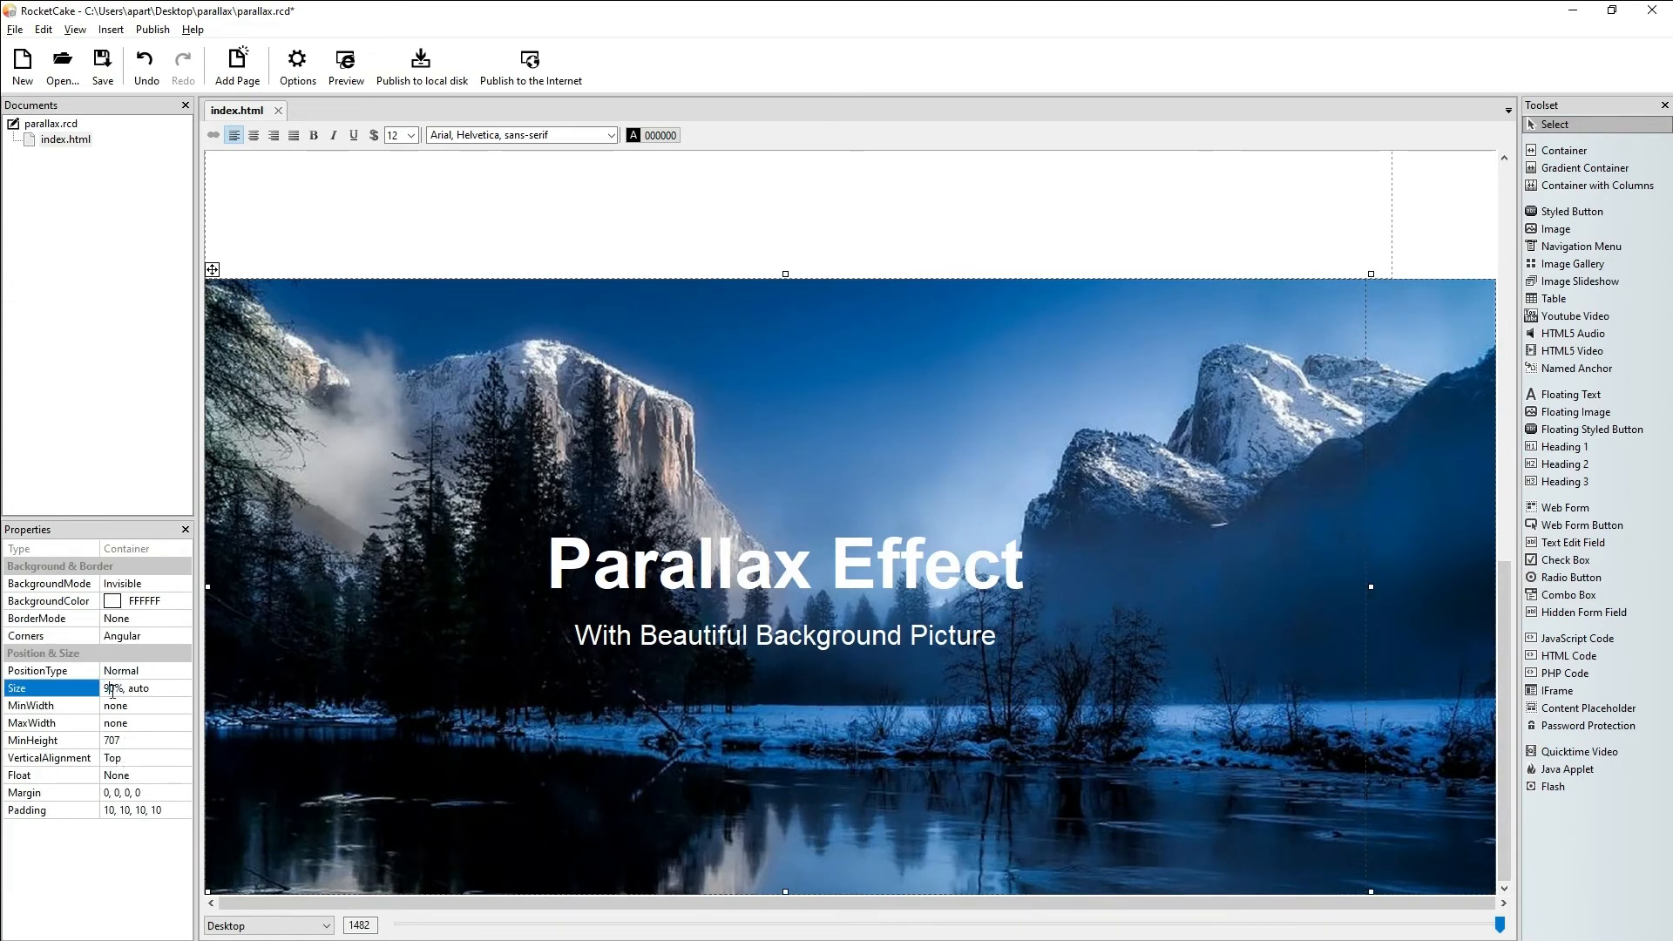
{"action": "key", "text": "BackSpace"}
{"action": "key", "text": "Return"}
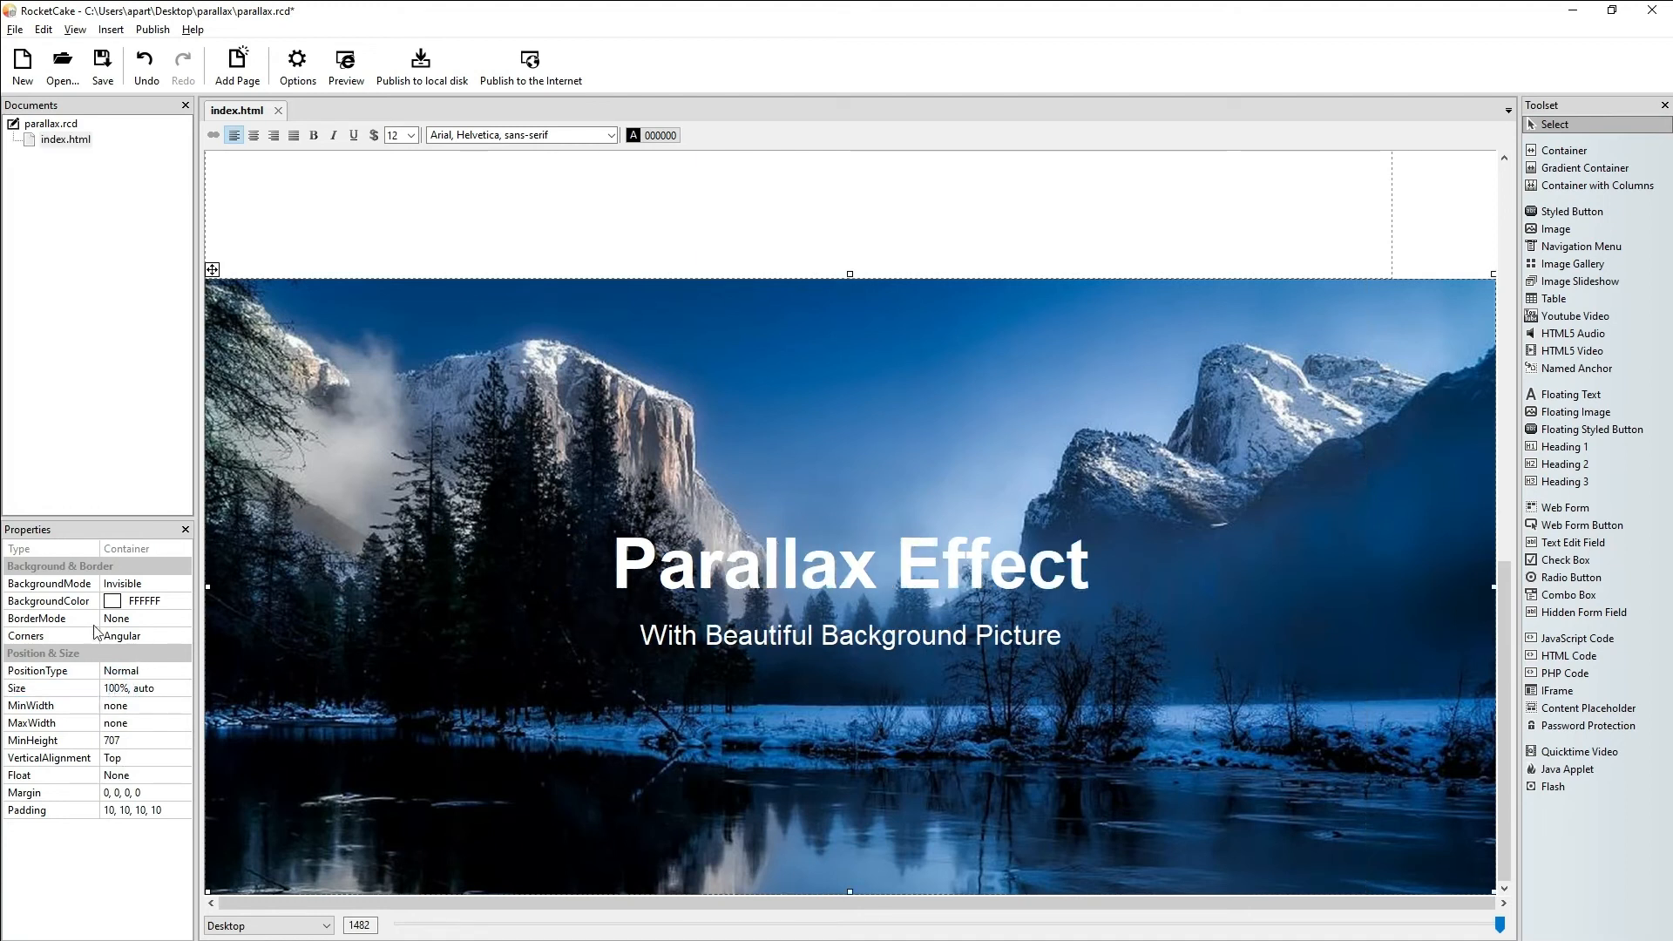
Step: Delete the headings "Parallax Effect" and "With Beautiful Background Picture" from the pasted mountain section
{"action": "left_click", "coordinate": [710, 576]}
{"action": "key", "text": "Delete"}
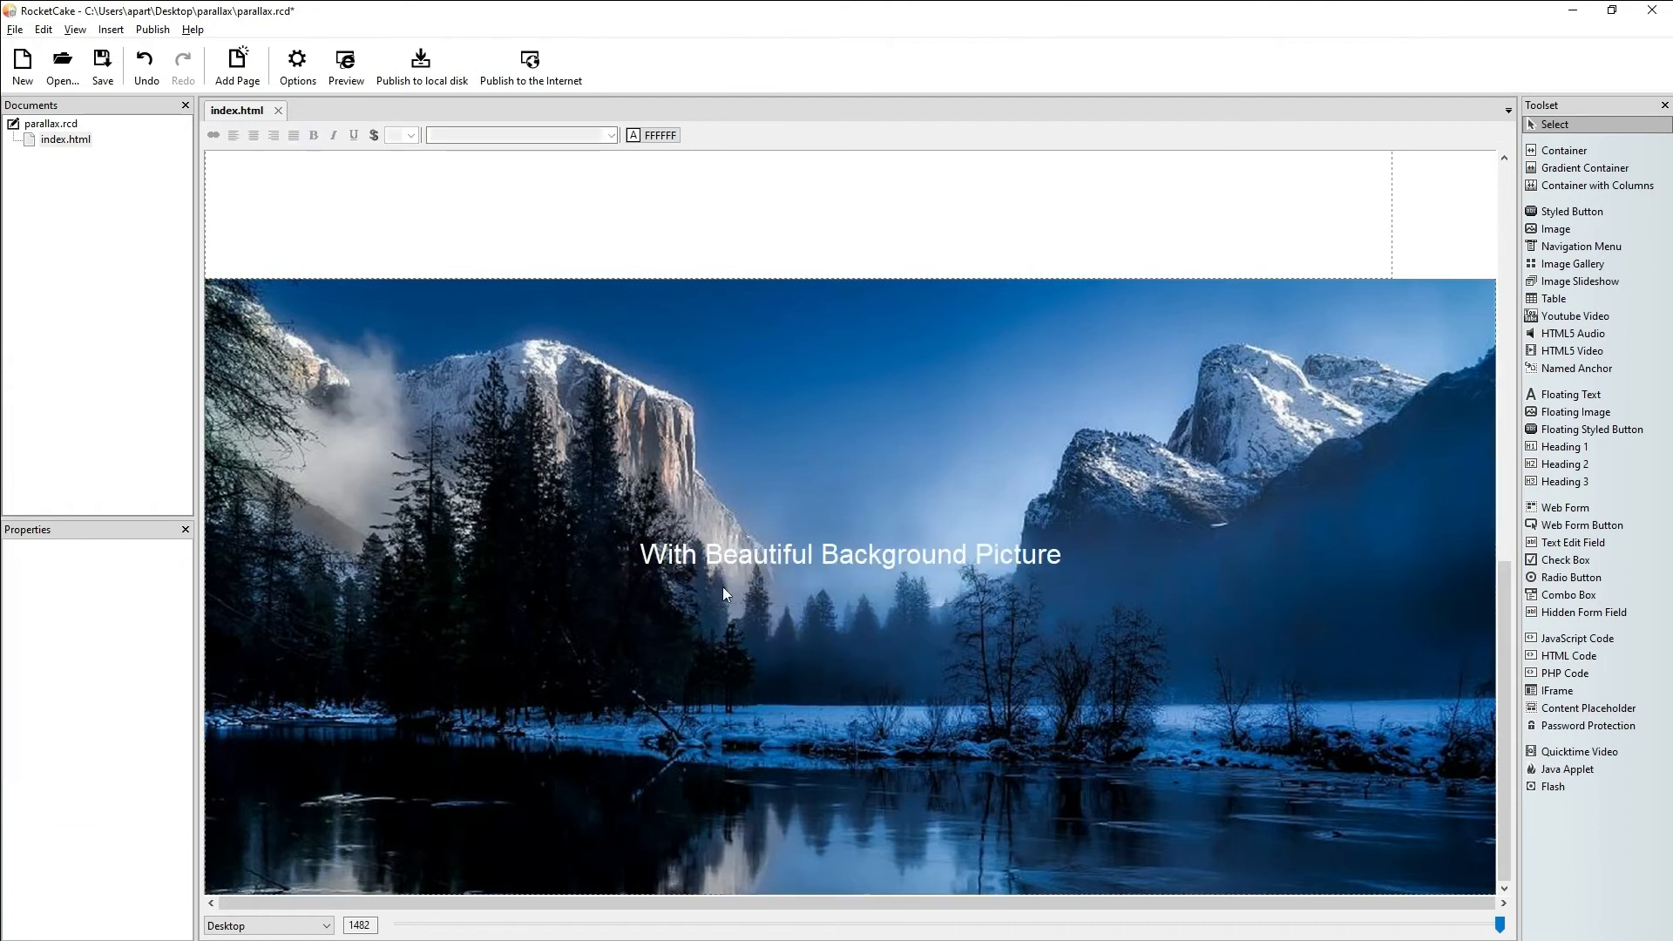
{"action": "left_click", "coordinate": [788, 557]}
{"action": "key", "text": "Delete"}
Step: Set the MinHeight of the pasted section's inner container to 50
{"action": "left_click", "coordinate": [529, 373]}
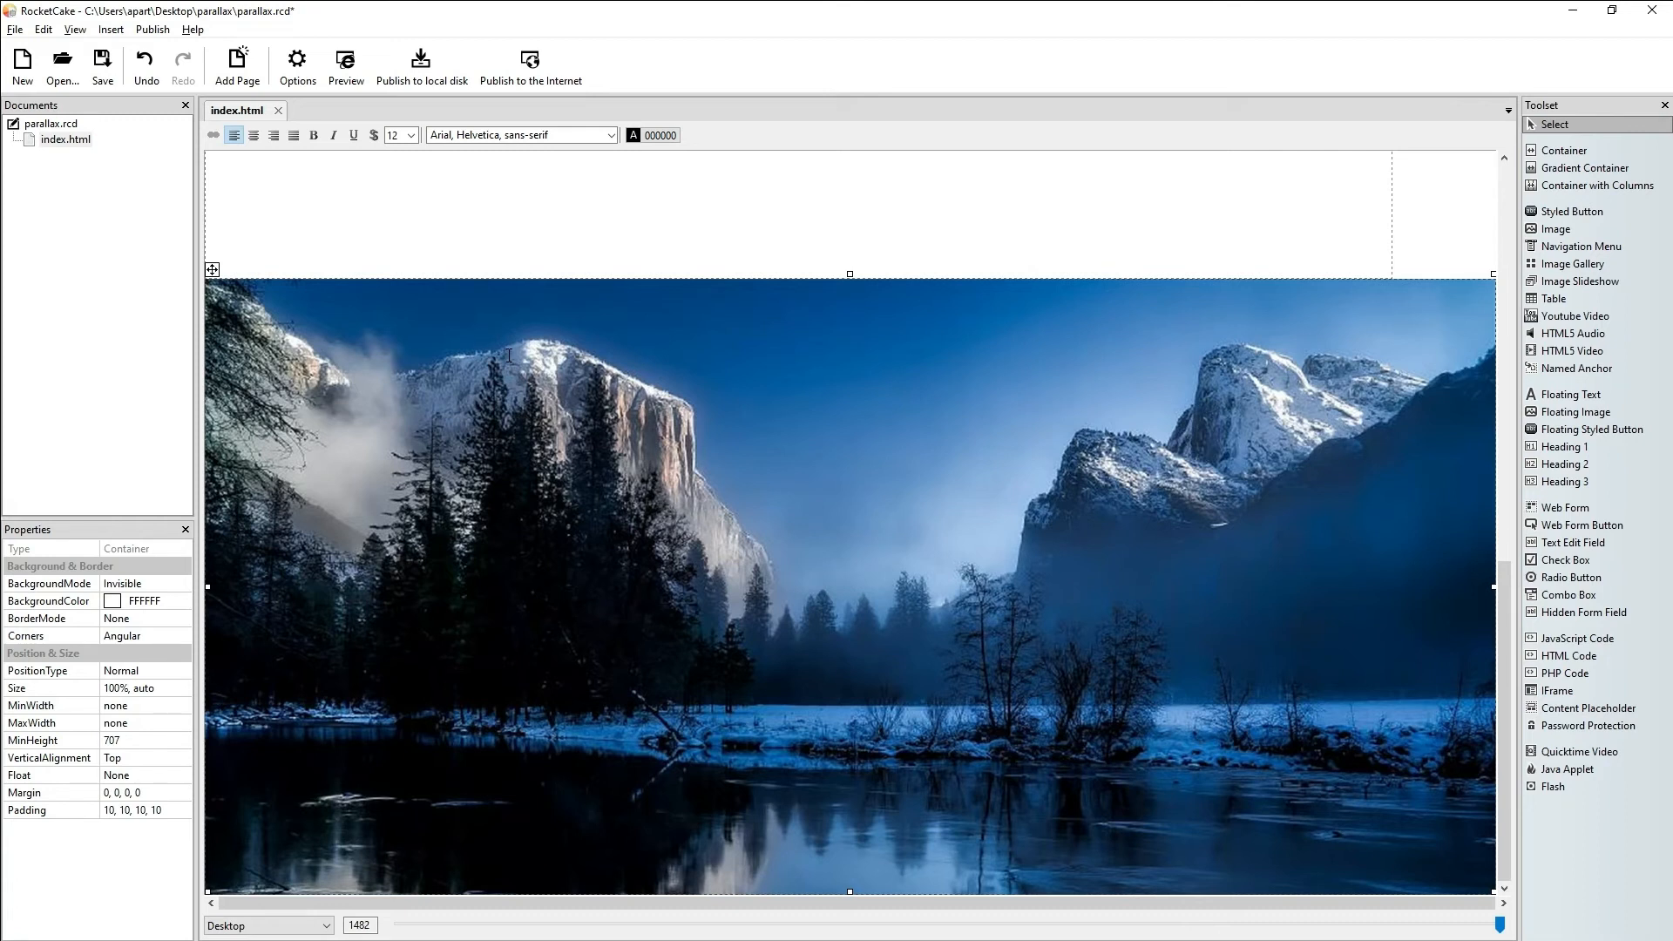
{"action": "left_click", "coordinate": [1281, 521]}
{"action": "left_click", "coordinate": [135, 738]}
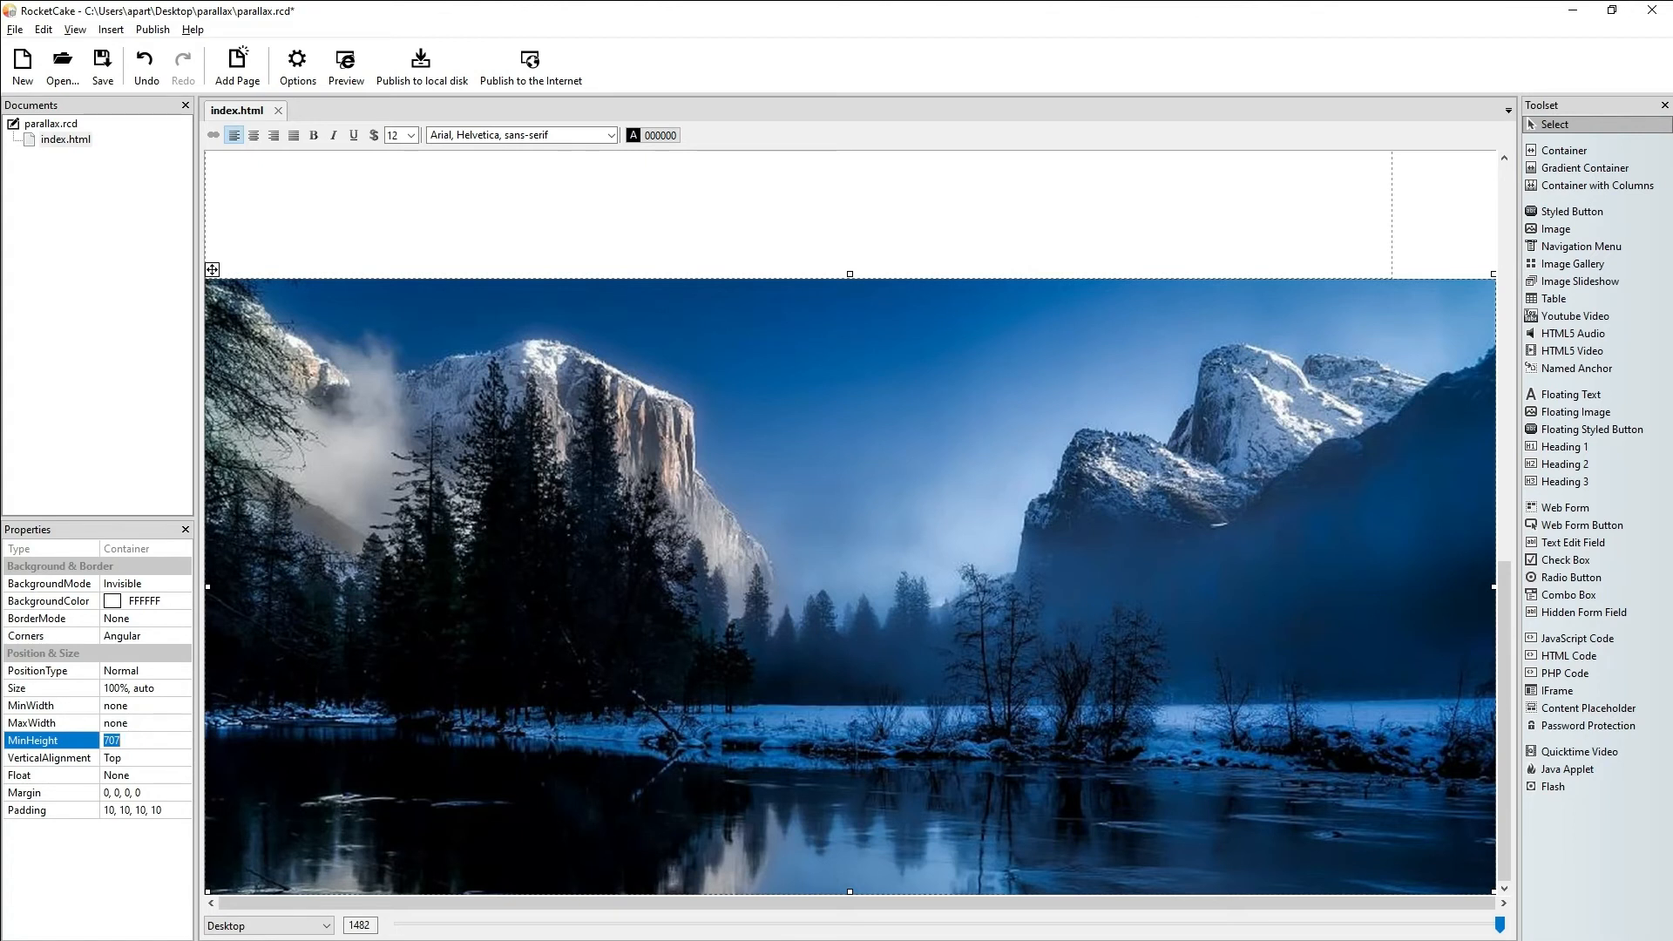
{"action": "type", "text": "50"}
{"action": "key", "text": "Return"}
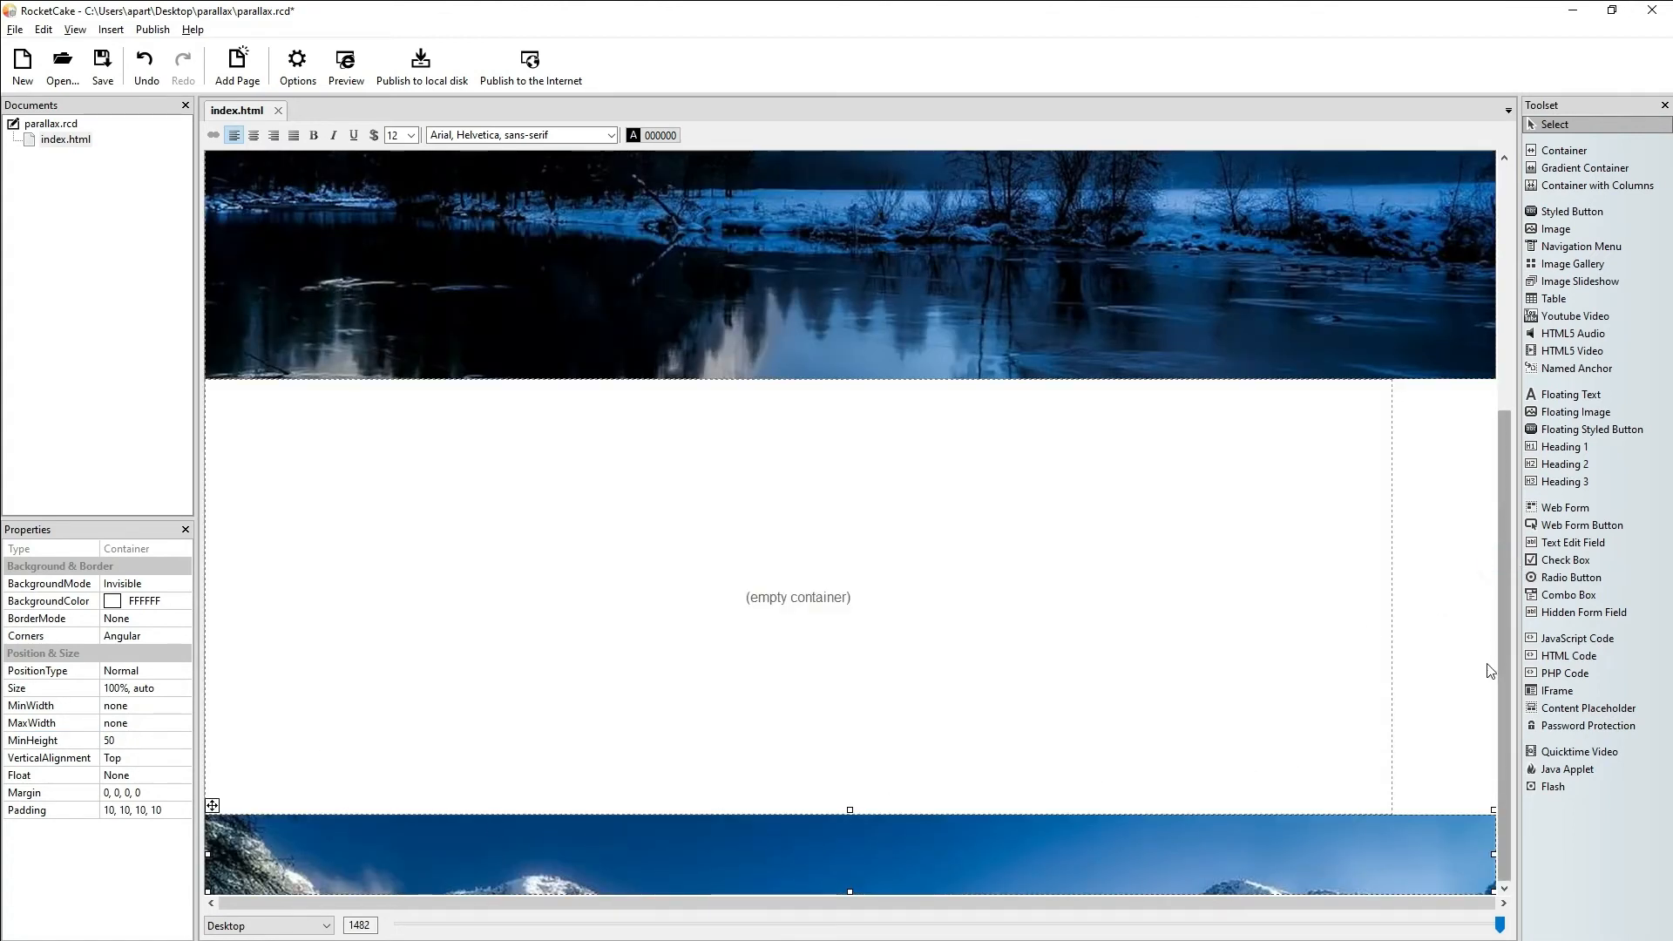
Step: Set the width of the empty container between the two mountain sections to 100%
{"action": "left_click", "coordinate": [1356, 619]}
{"action": "left_click", "coordinate": [115, 690]}
{"action": "left_click", "coordinate": [113, 689]}
{"action": "key", "text": "BackSpace"}
{"action": "key", "text": "BackSpace"}
{"action": "type", "text": "100"}
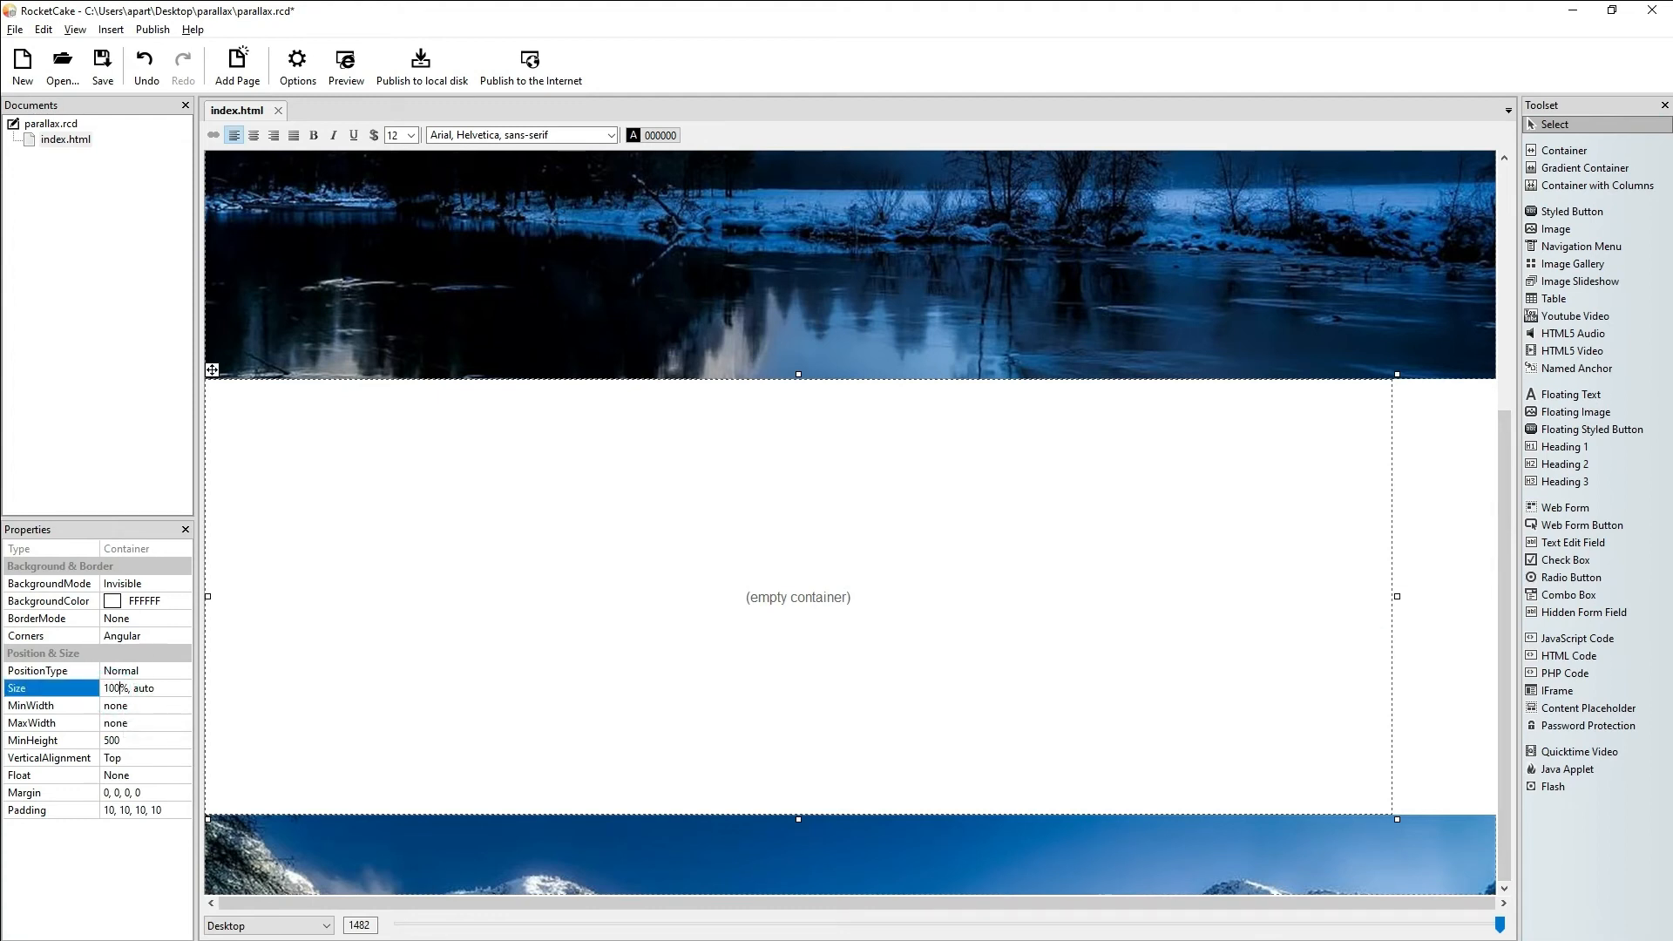
{"action": "key", "text": "Return"}
Step: Add blank lines inside the second mountain section until it is about 326 high
{"action": "left_click", "coordinate": [1357, 839]}
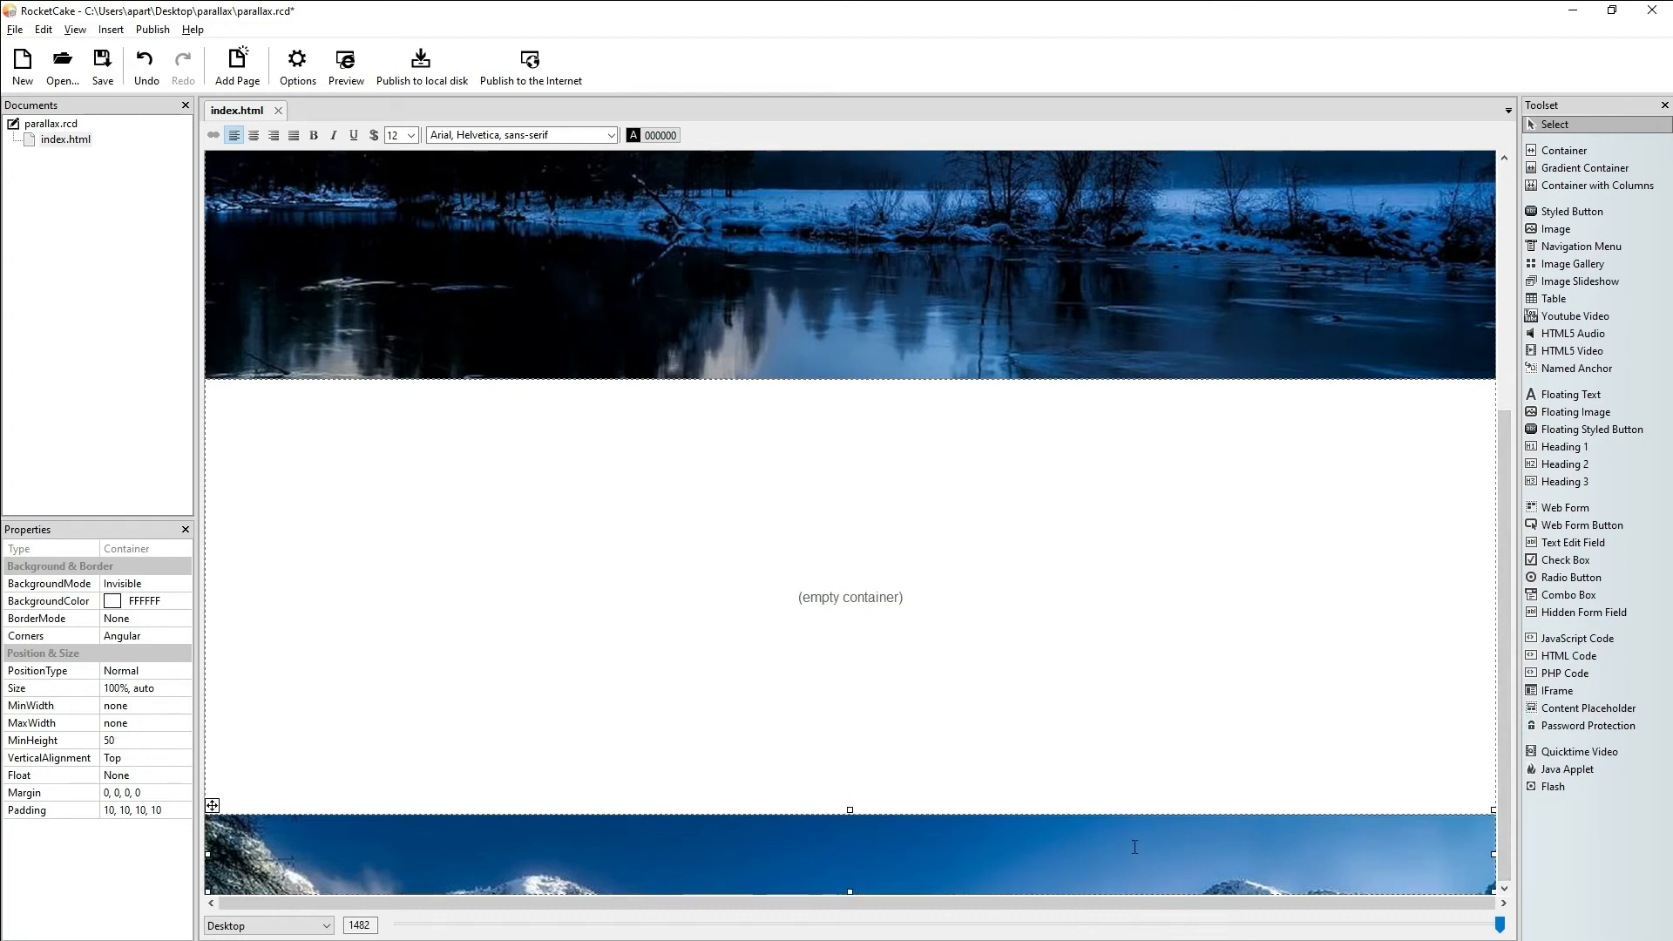
{"action": "left_click", "coordinate": [884, 845]}
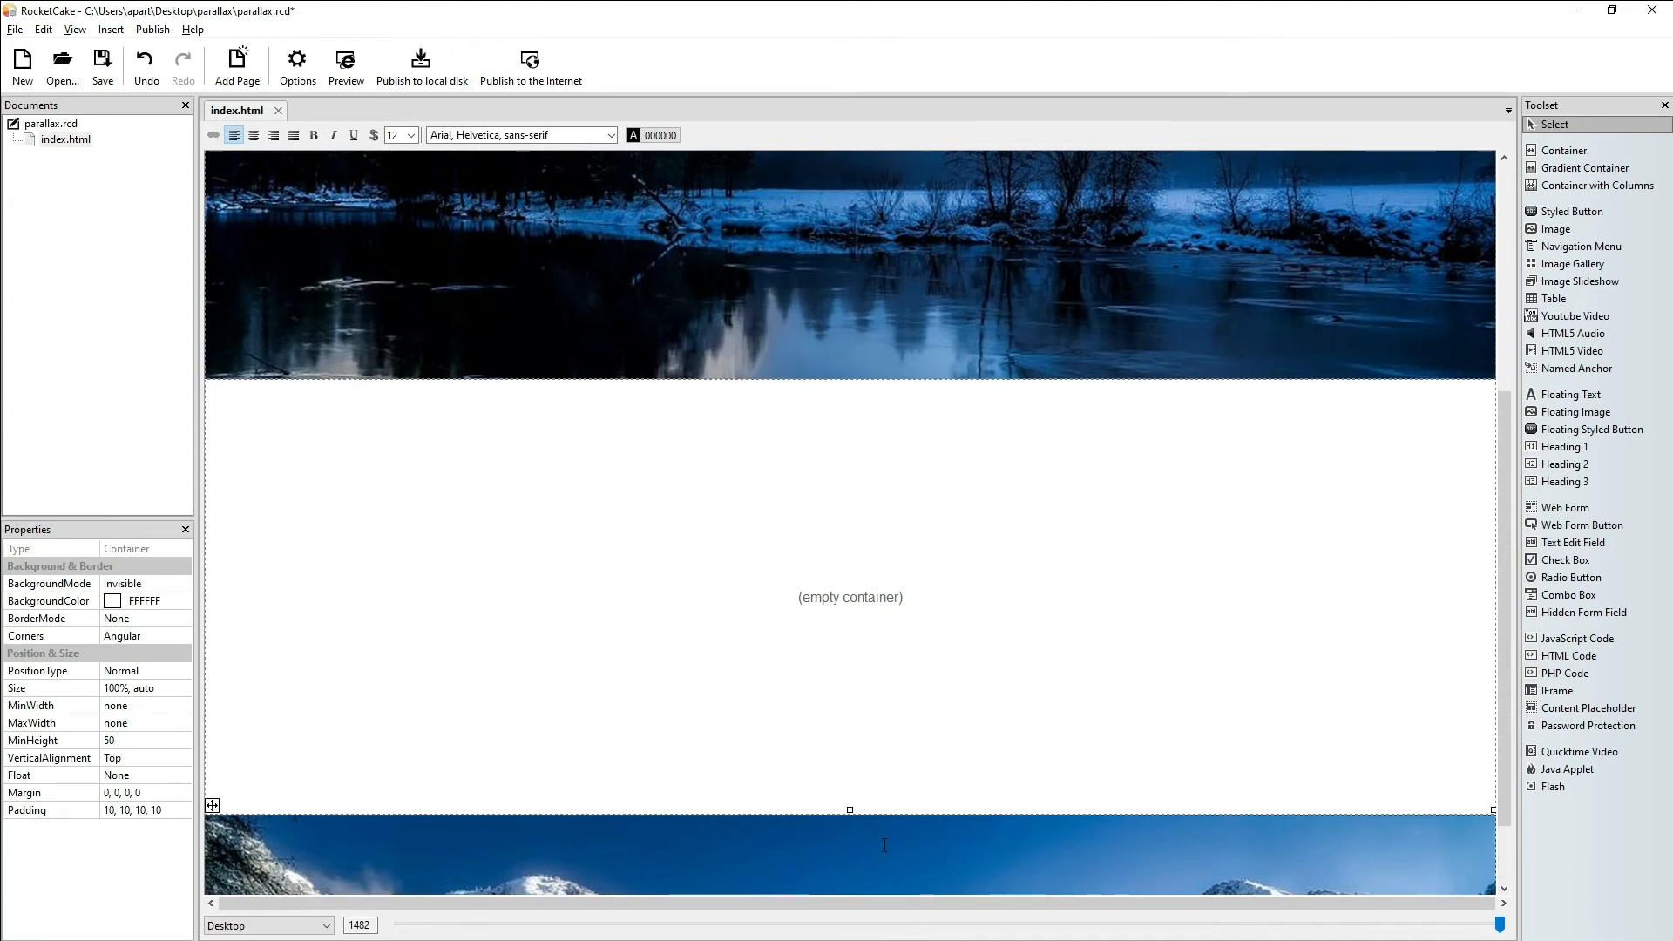
{"action": "scroll", "coordinate": [1505, 654], "scroll_direction": "down", "scroll_amount": 1}
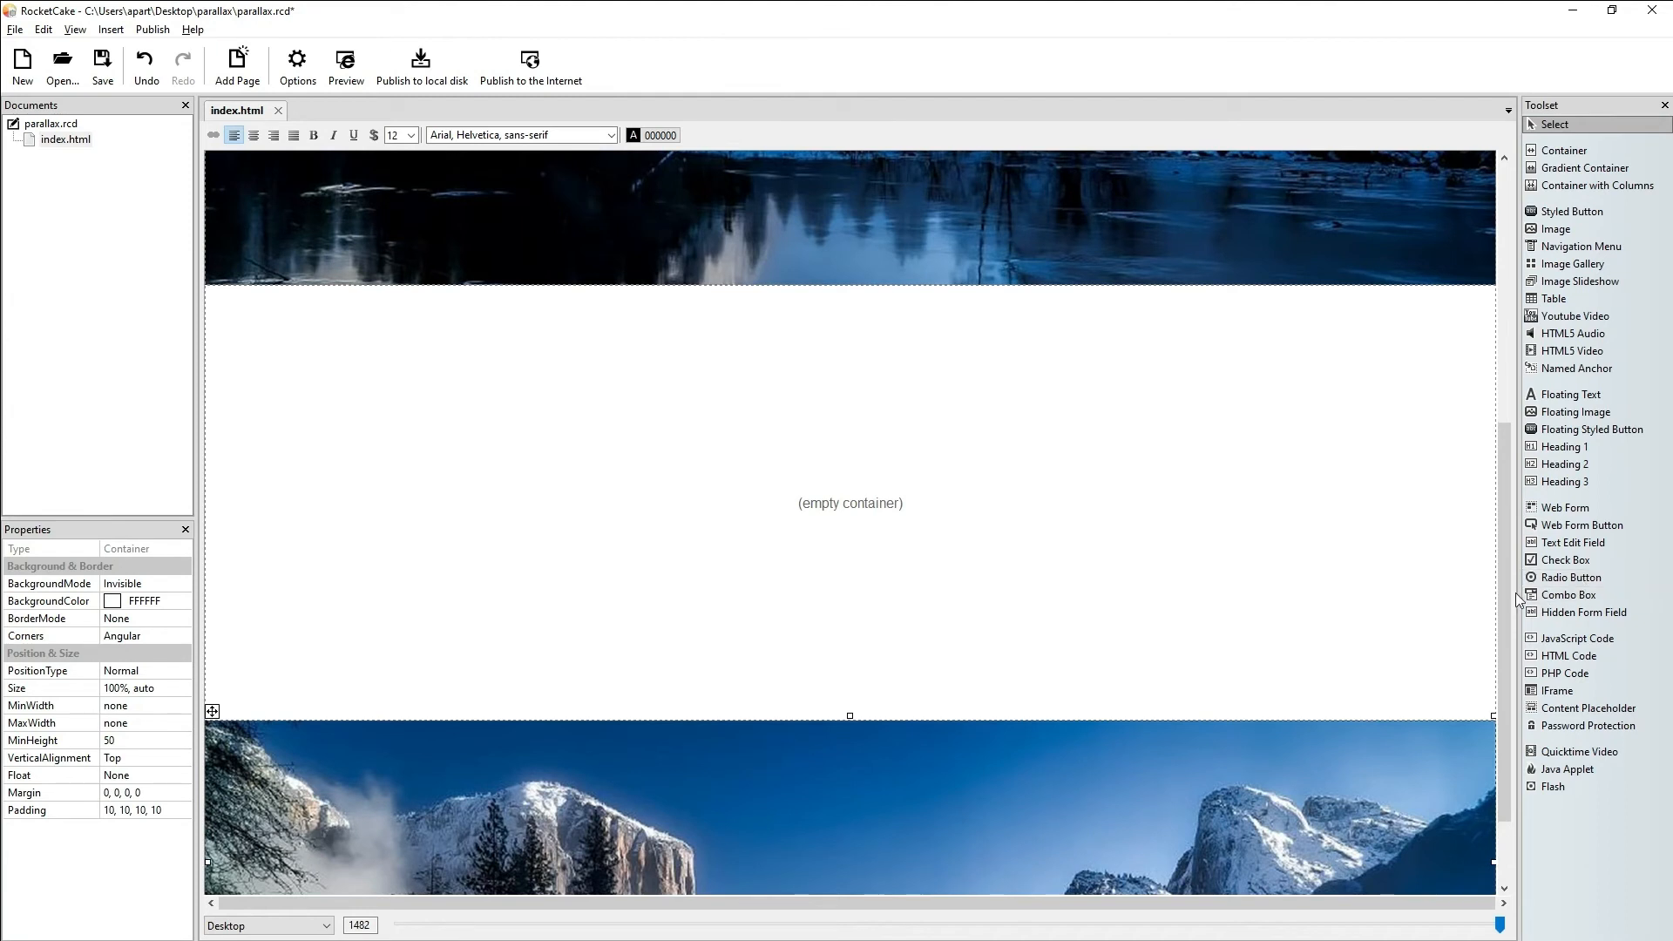
{"action": "left_click_drag", "start_coordinate": [1508, 595], "coordinate": [1506, 839]}
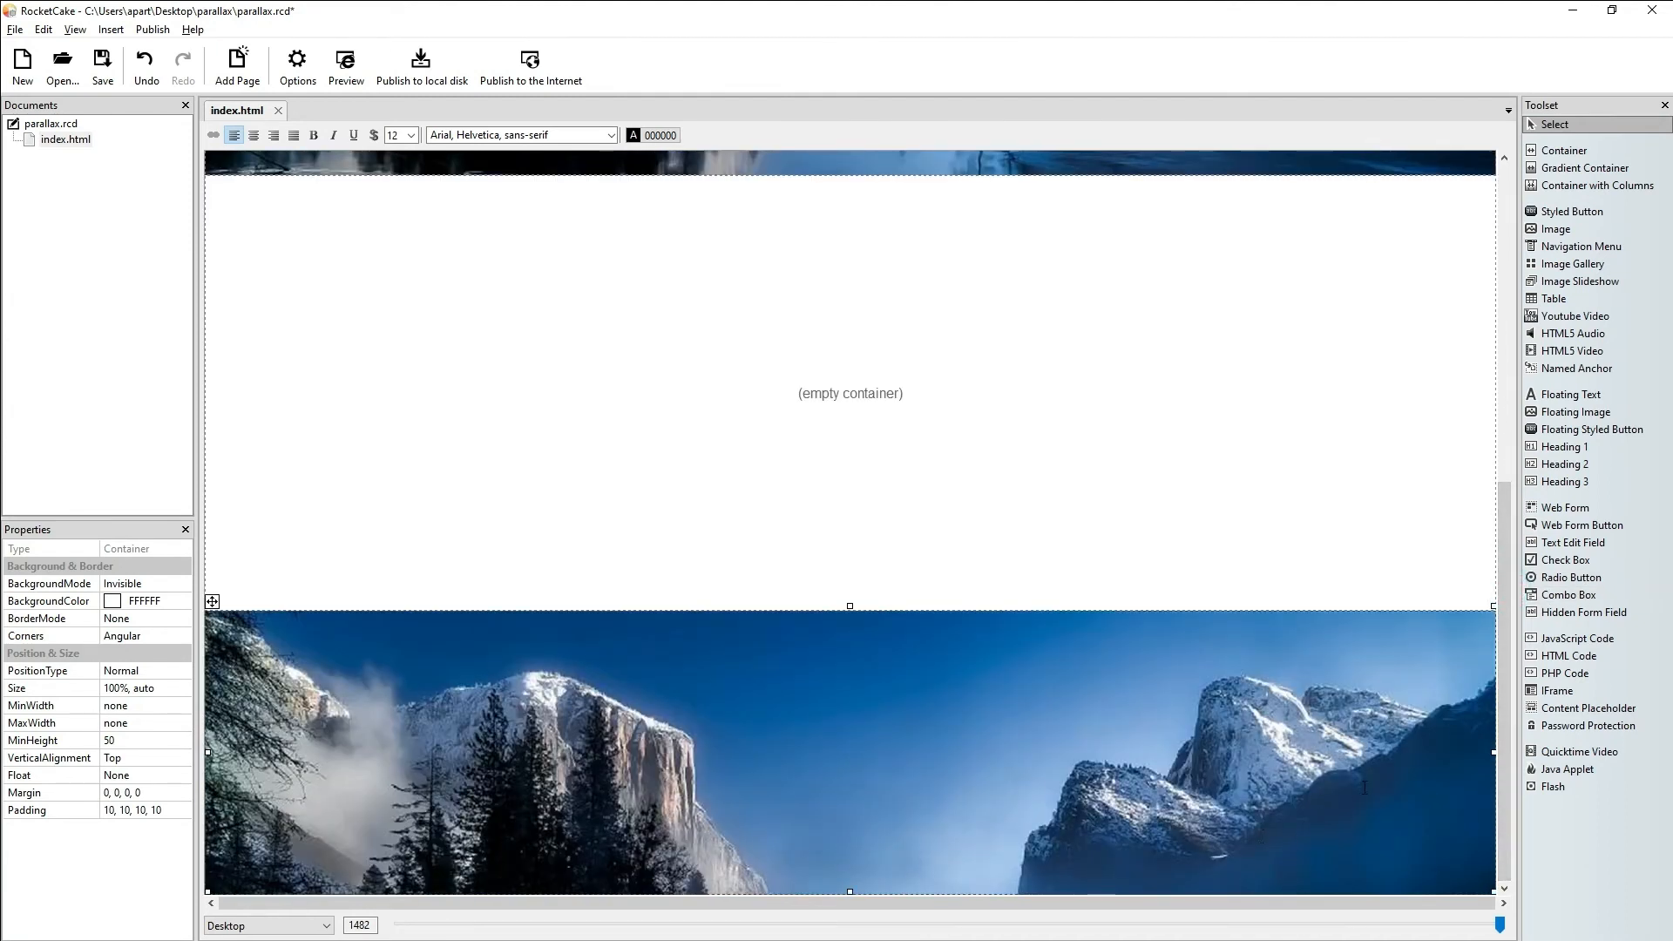
Step: Narrow the second mountain section's inner container slightly and its background container to 96% wide
{"action": "left_click", "coordinate": [1494, 754]}
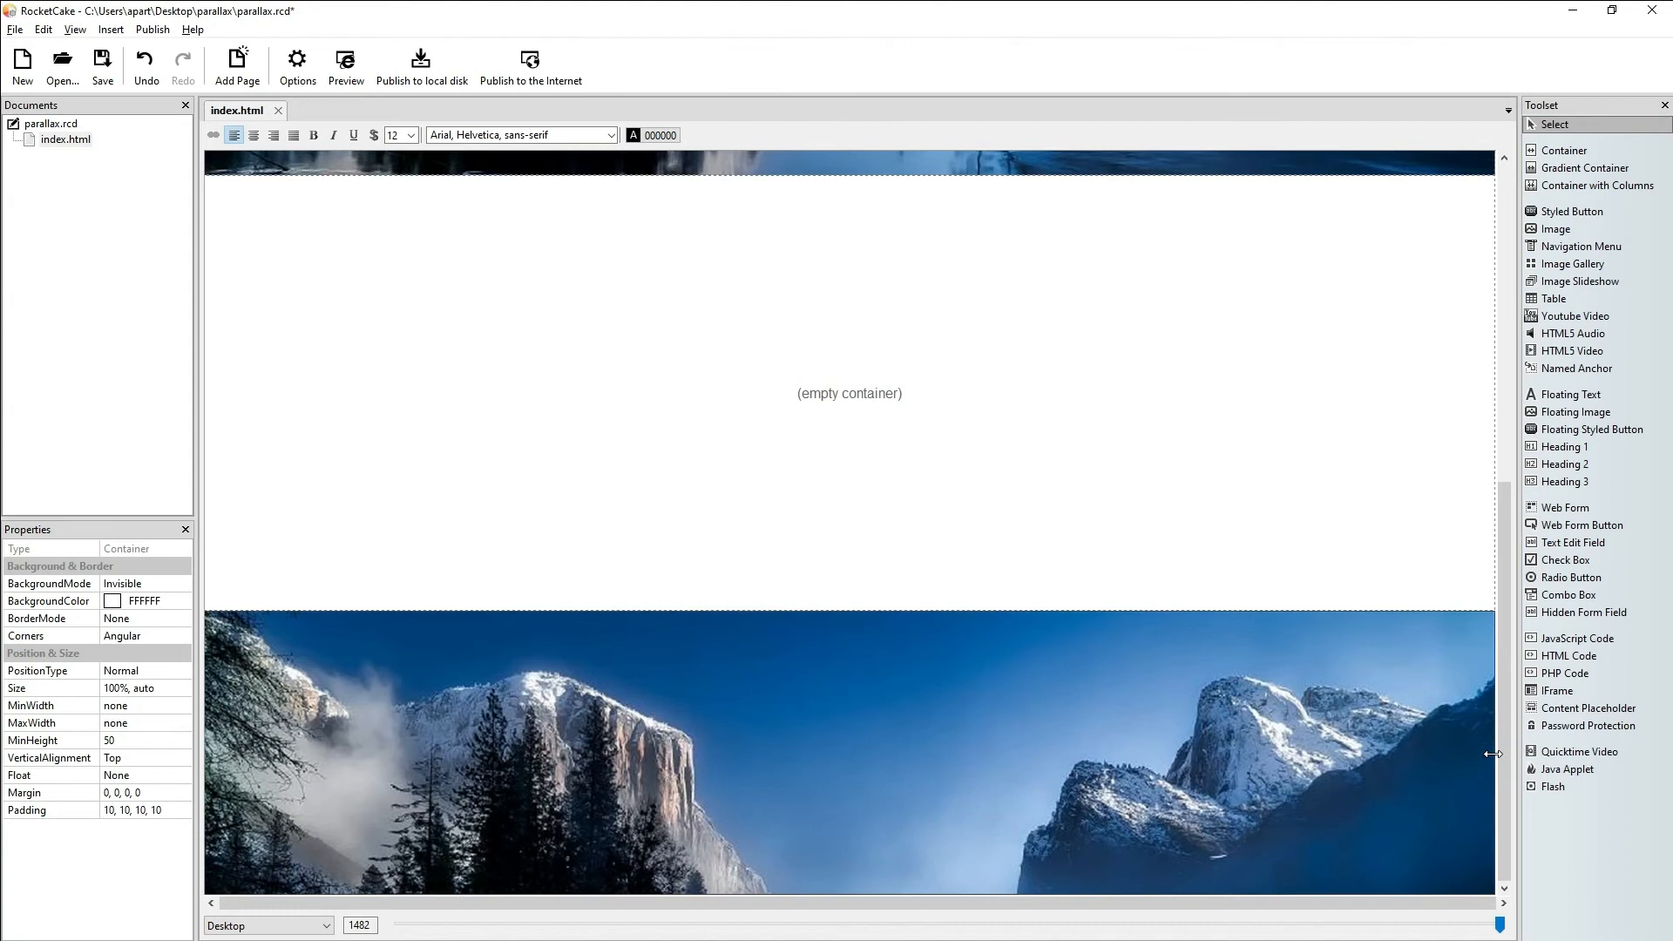
{"action": "left_click_drag", "start_coordinate": [1493, 754], "coordinate": [1448, 766]}
{"action": "left_click", "coordinate": [1457, 746]}
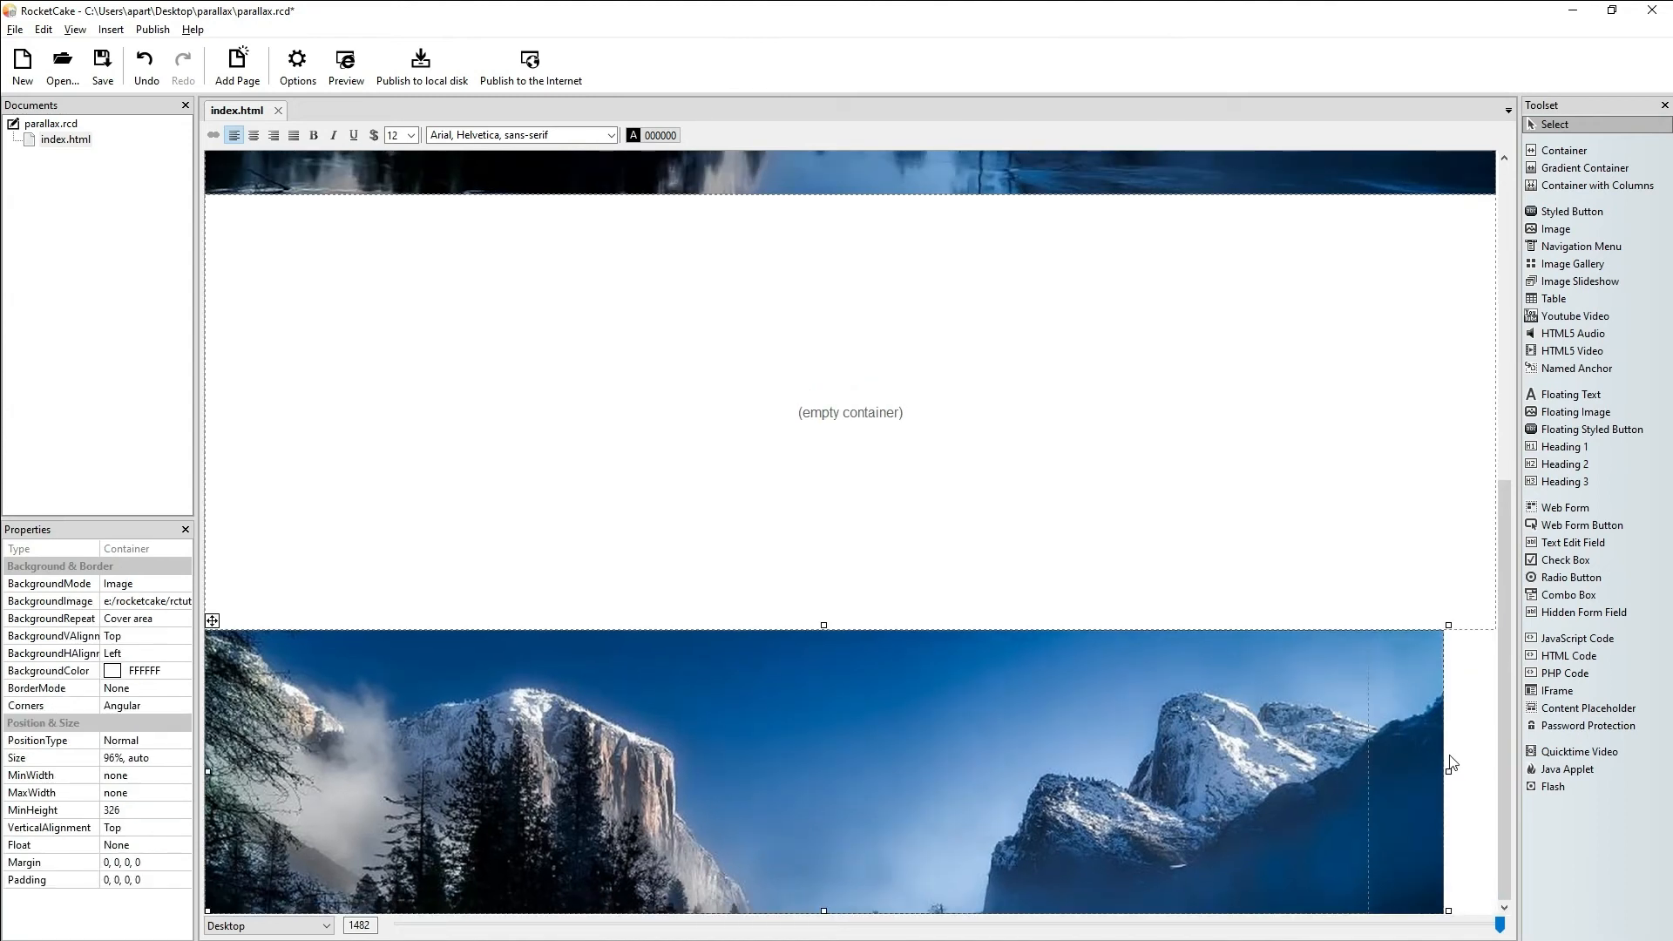
Step: Insert a new Container after the second mountain section and set its MinHeight to 1500
{"action": "left_click", "coordinate": [1561, 151]}
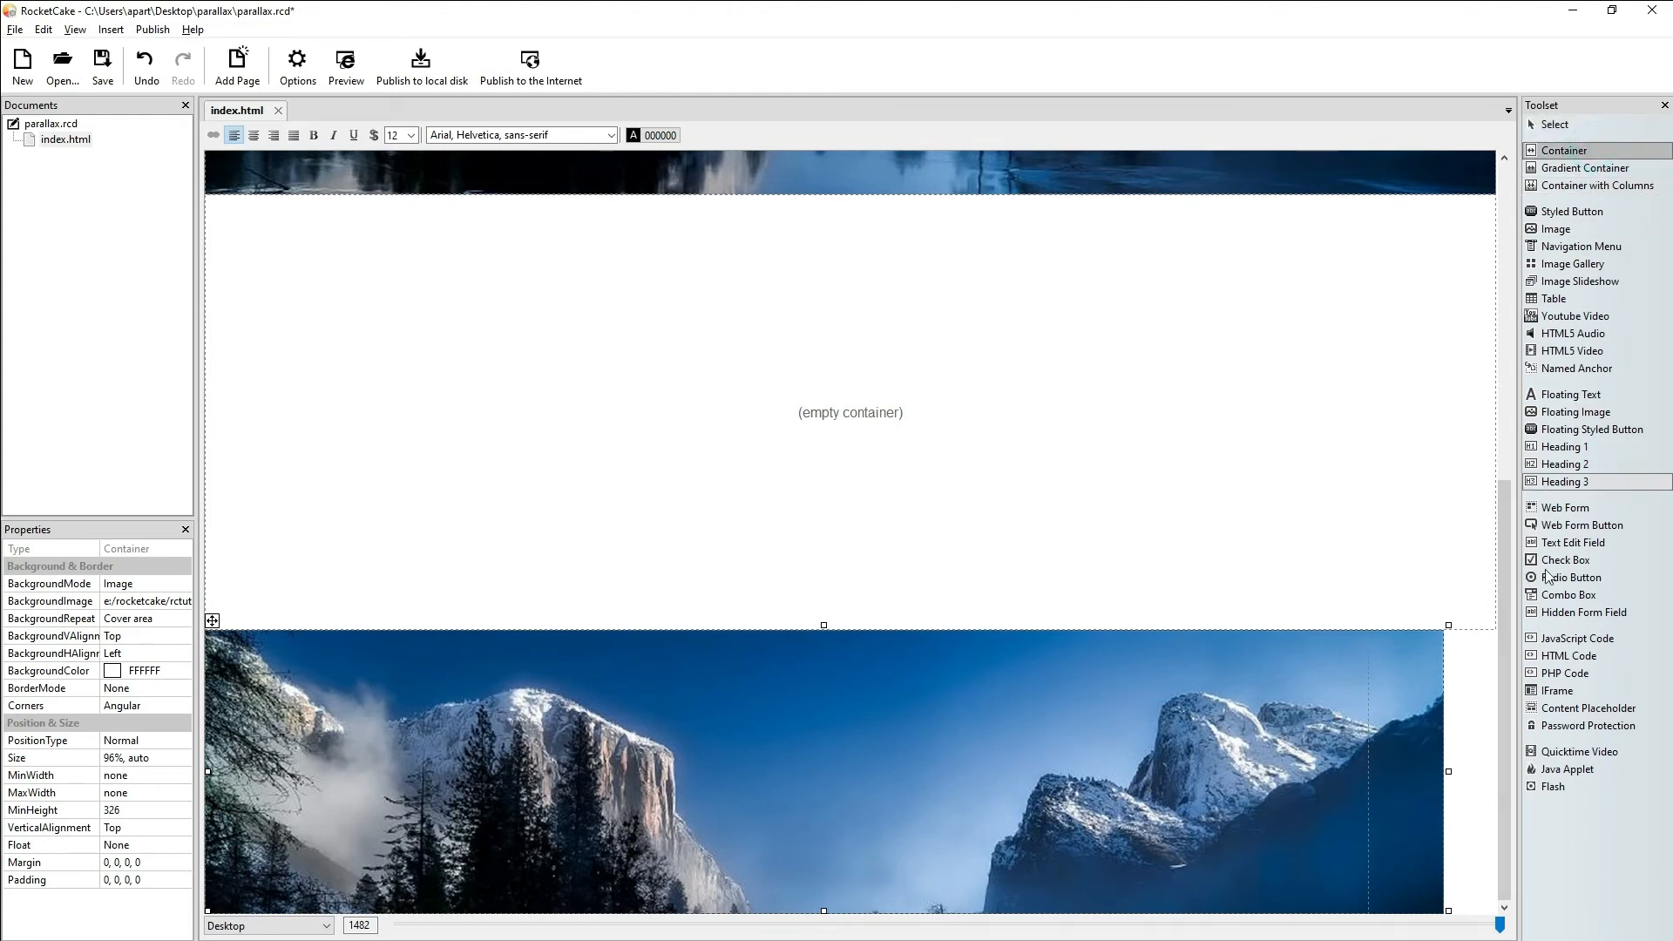
{"action": "left_click", "coordinate": [1471, 847]}
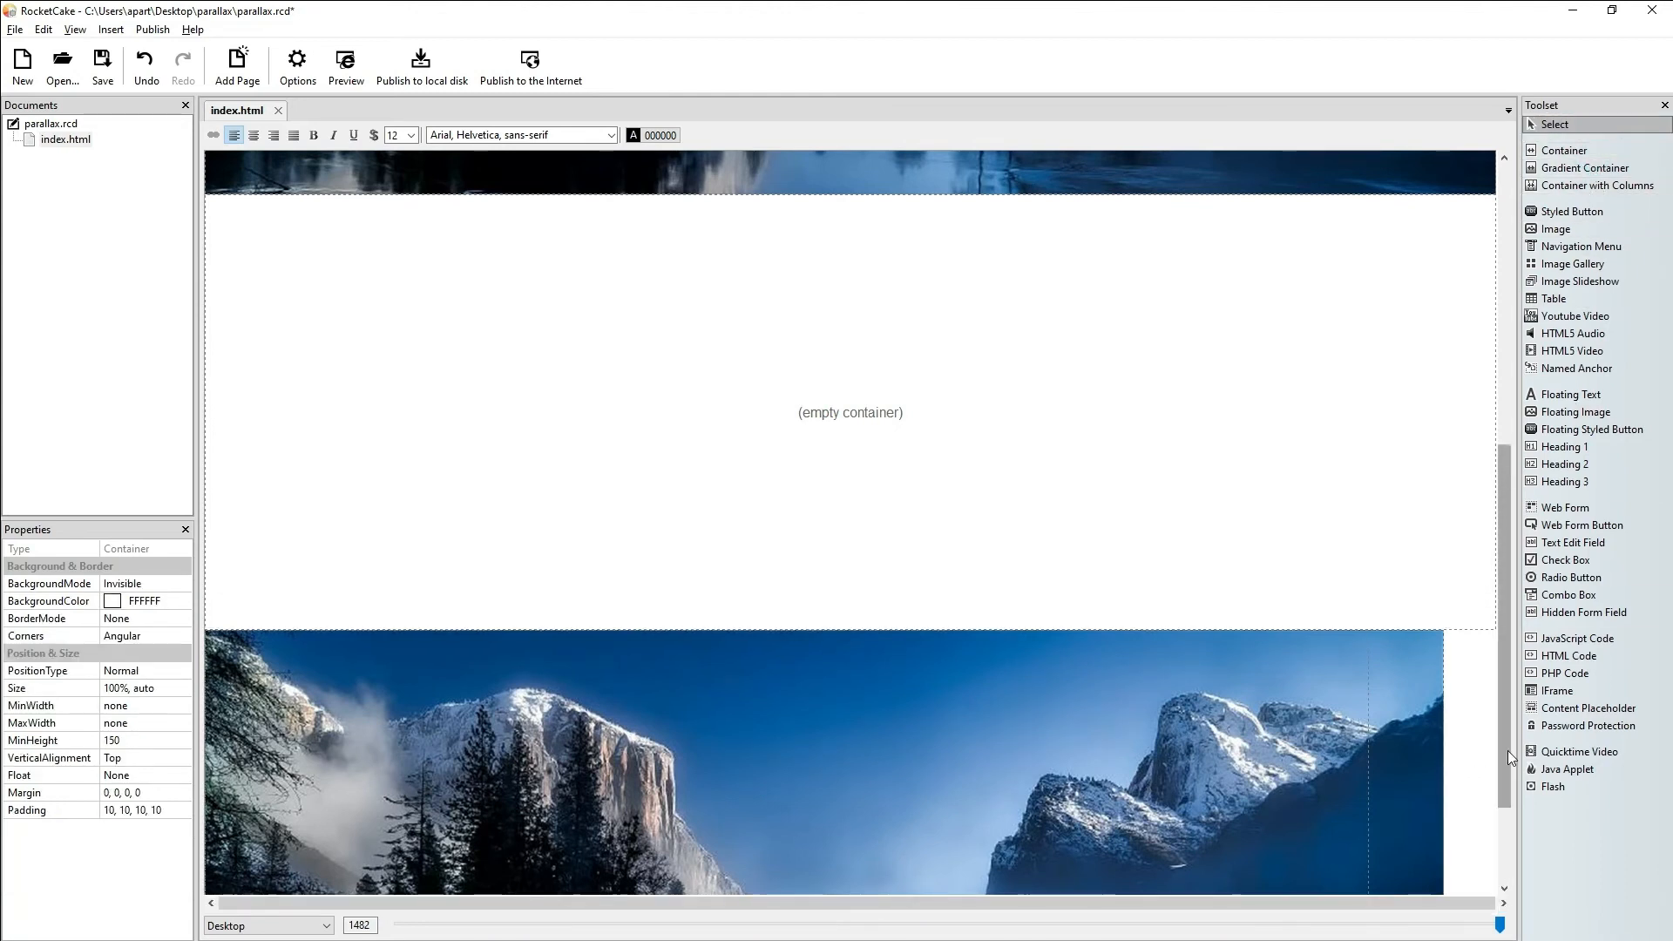
{"action": "scroll", "coordinate": [1508, 750], "scroll_direction": "down", "scroll_amount": 3}
{"action": "left_click", "coordinate": [149, 739]}
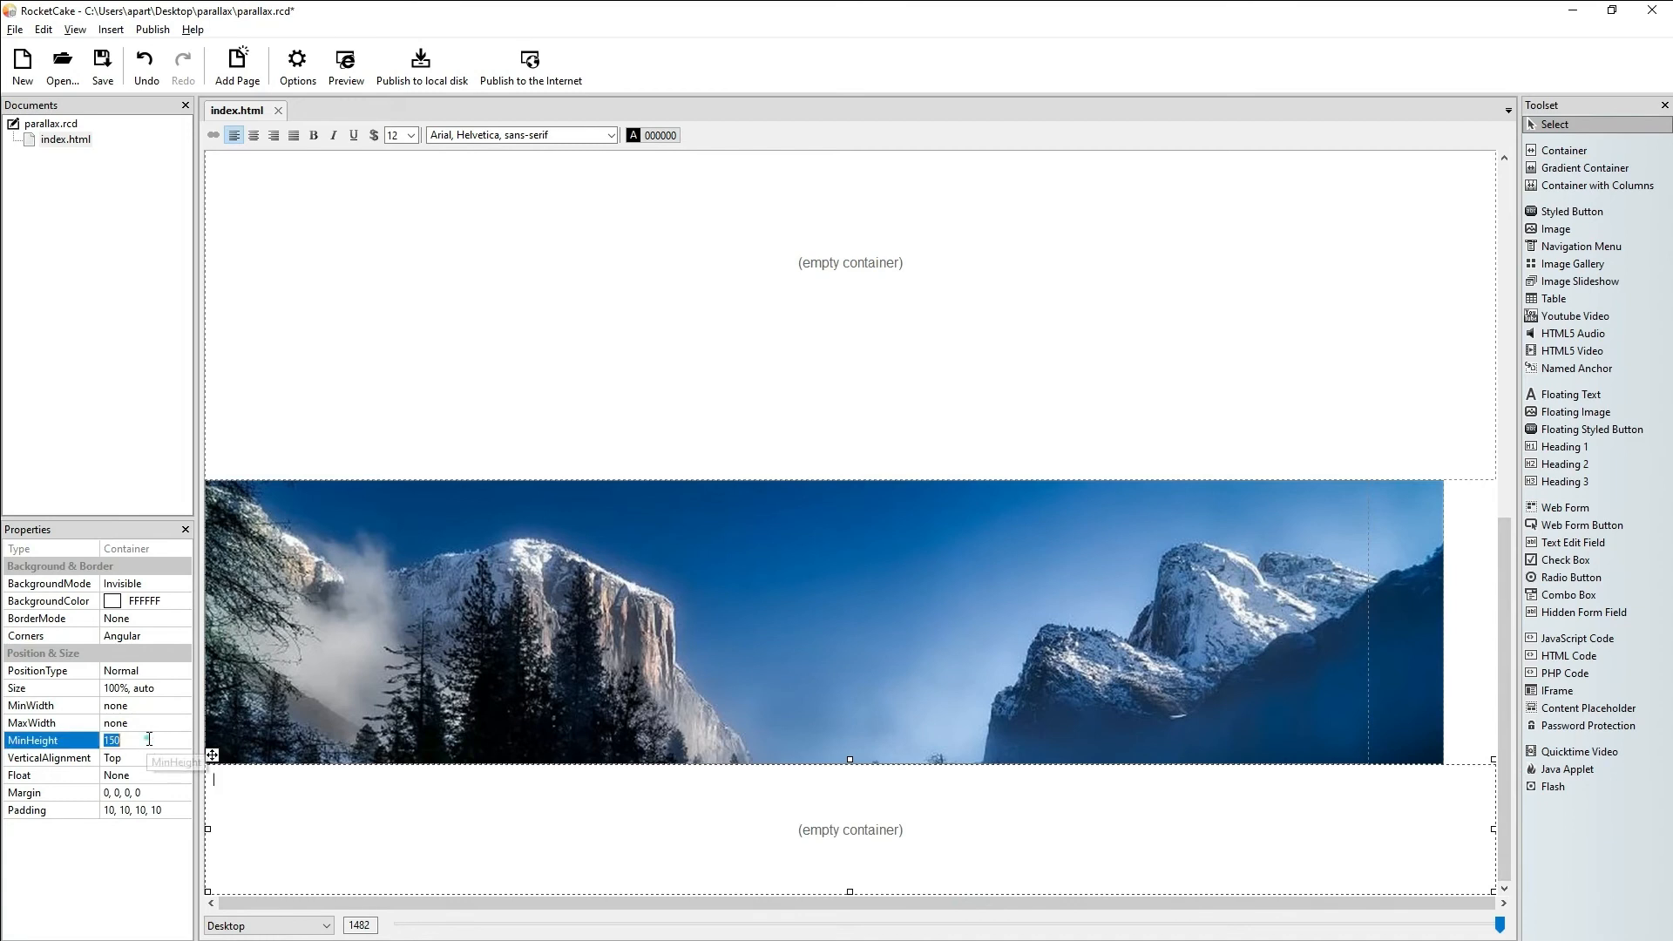
{"action": "type", "text": "1500"}
{"action": "key", "text": "Return"}
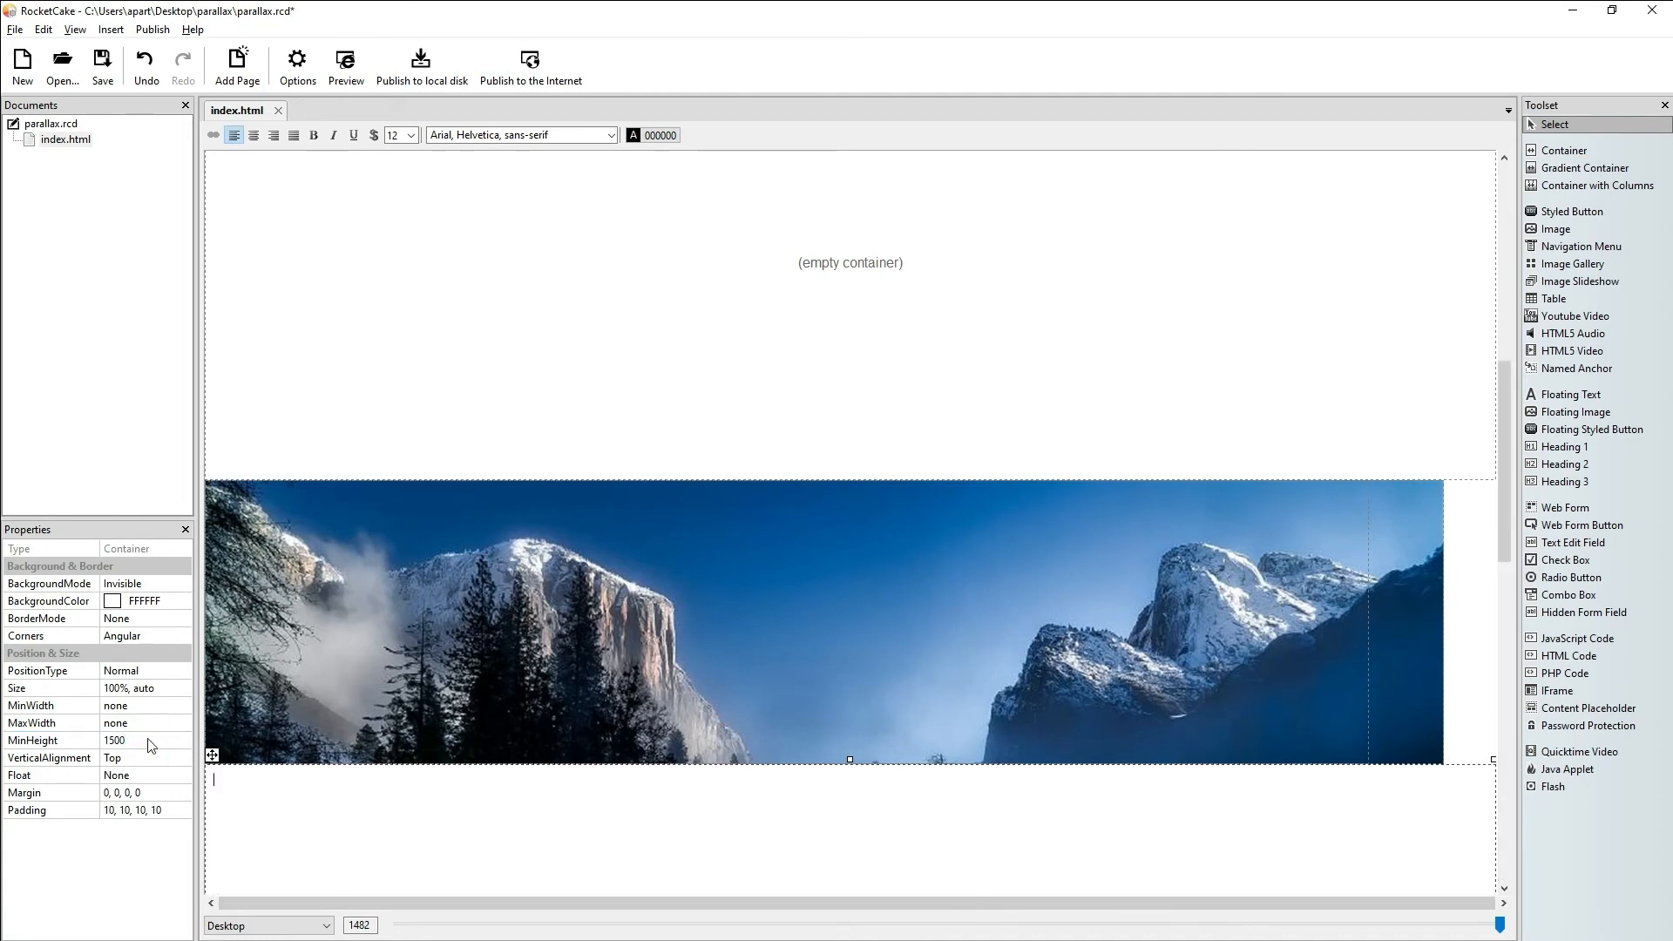
Step: Set the second mountain section's background container back to 100% width
{"action": "left_click", "coordinate": [1328, 610]}
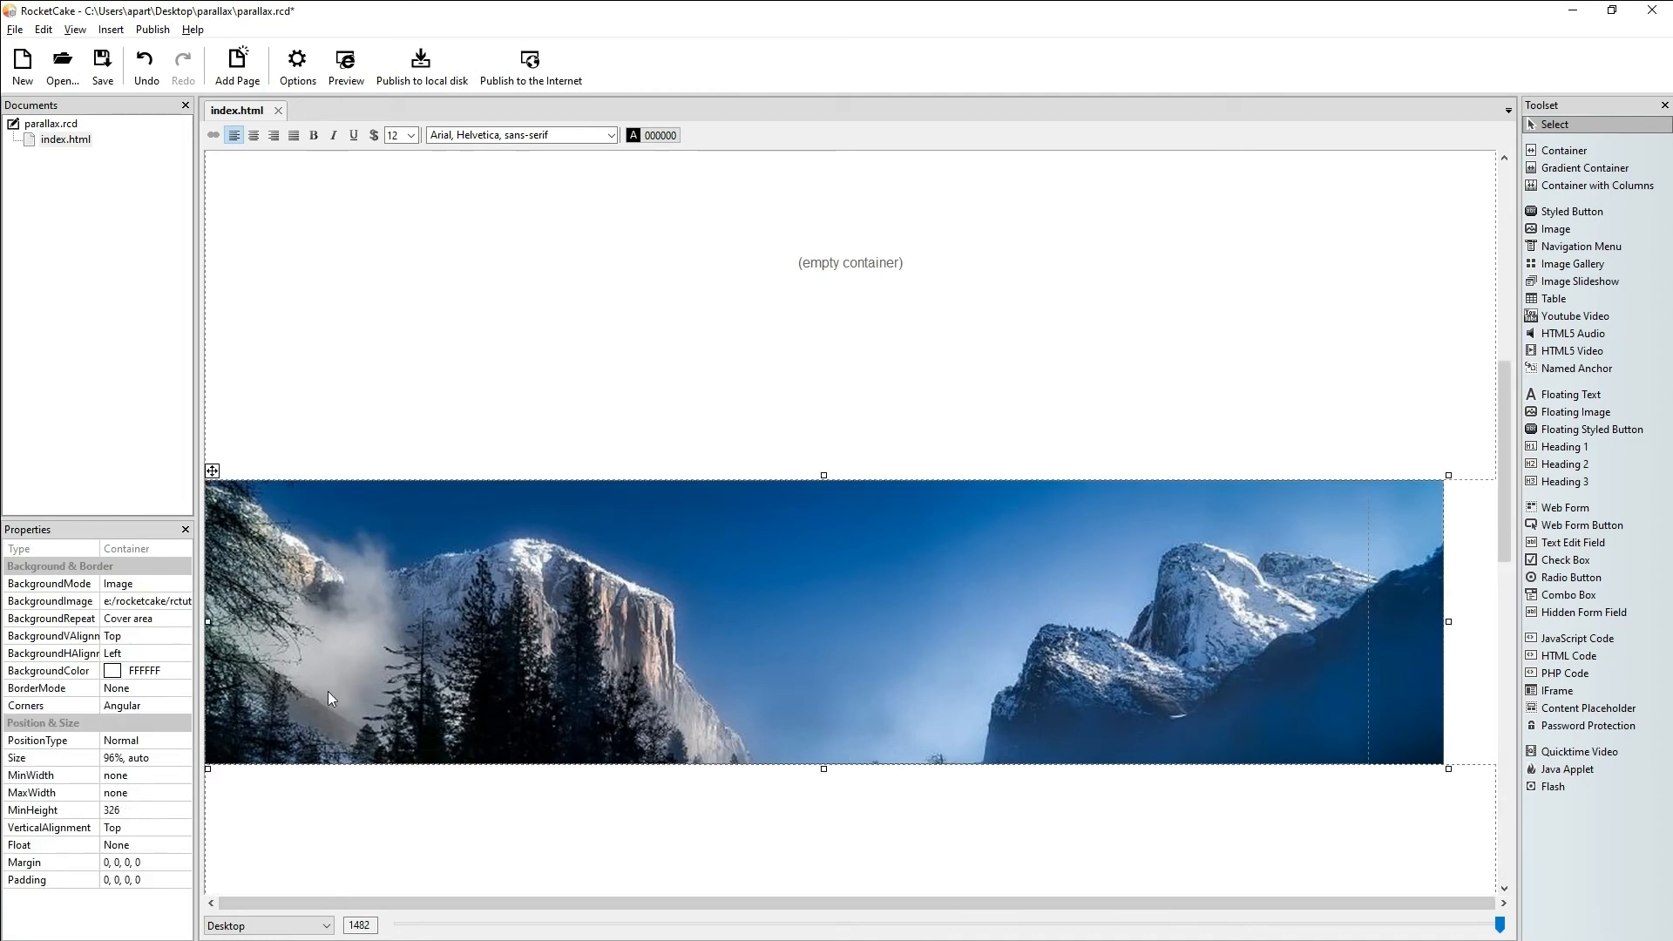
{"action": "left_click", "coordinate": [114, 759]}
{"action": "left_click", "coordinate": [113, 758]}
{"action": "key", "text": "BackSpace"}
{"action": "key", "text": "BackSpace"}
{"action": "type", "text": "10, 10"}
{"action": "key", "text": "Return"}
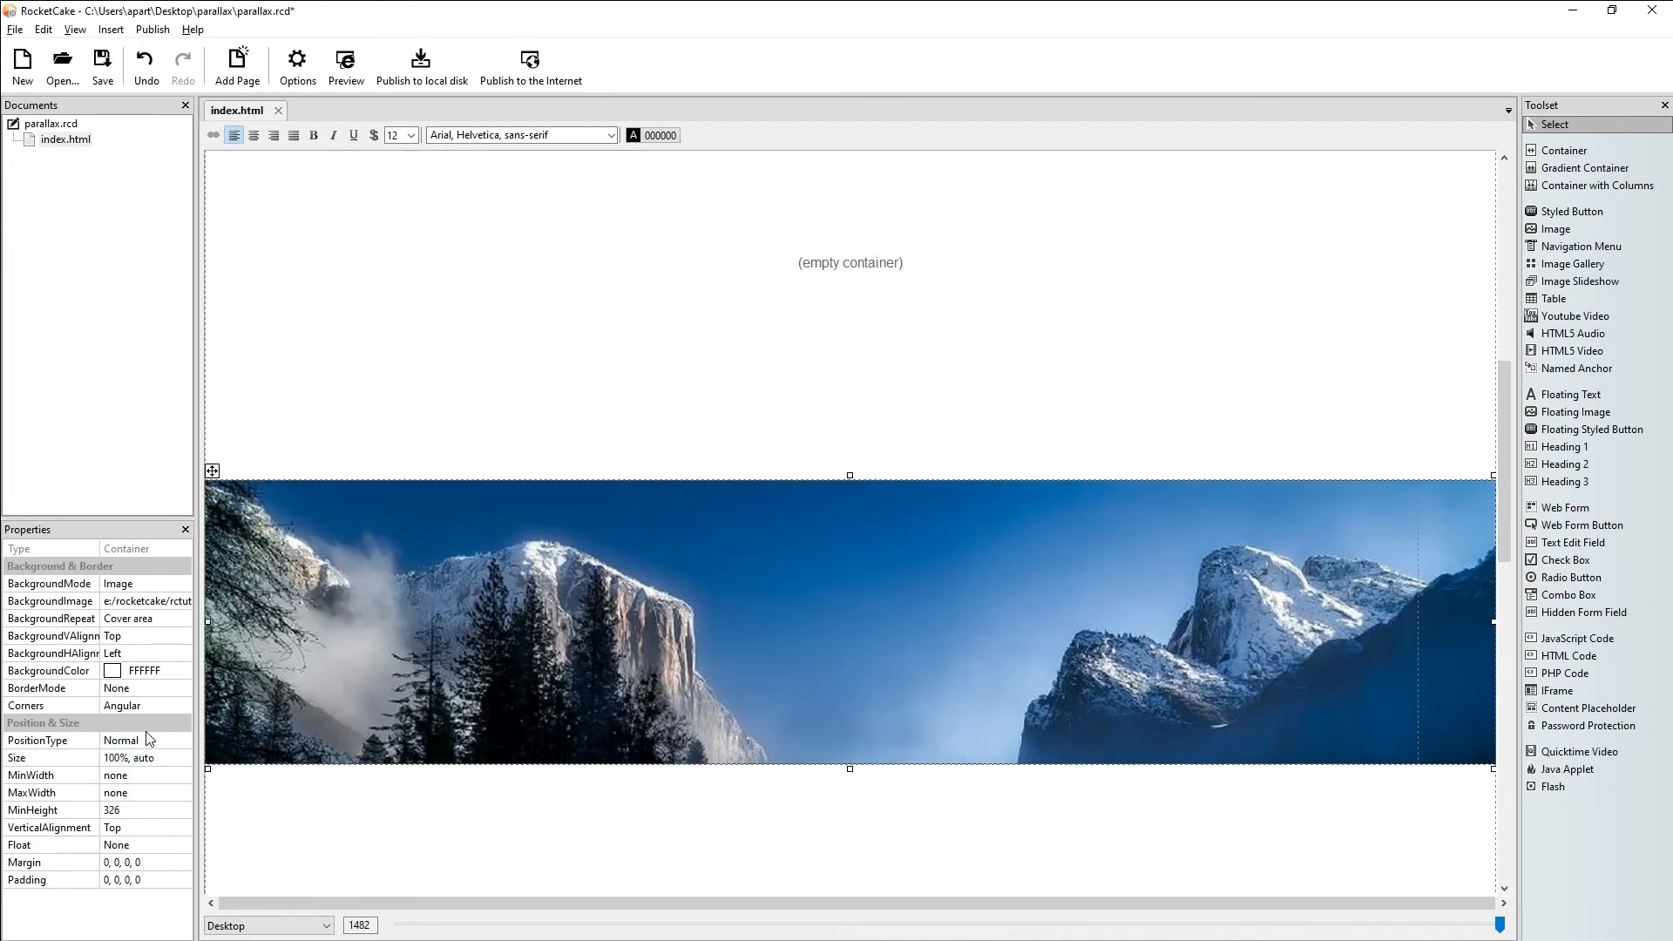
Step: Set the width of the invisible inner container in the second mountain section to 100%
{"action": "left_click", "coordinate": [1164, 656]}
{"action": "left_click", "coordinate": [112, 692]}
{"action": "left_click", "coordinate": [113, 689]}
{"action": "key", "text": "BackSpace"}
{"action": "key", "text": "BackSpace"}
{"action": "type", "text": "0%, auto"}
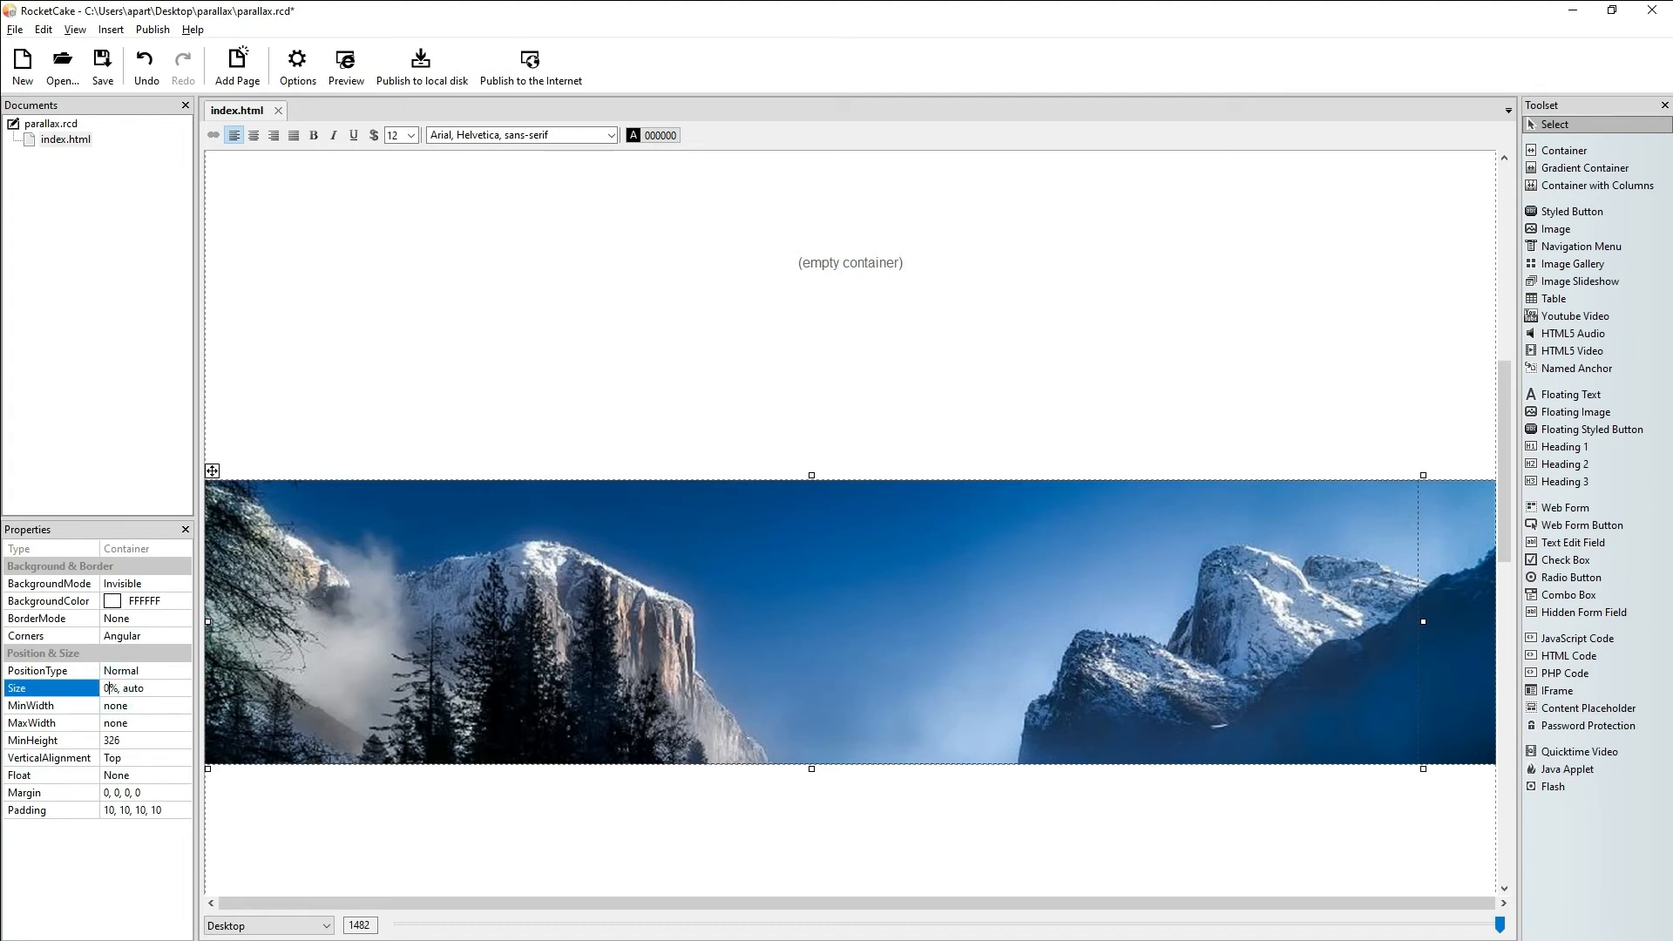
{"action": "type", "text": "100"}
{"action": "key", "text": "Return"}
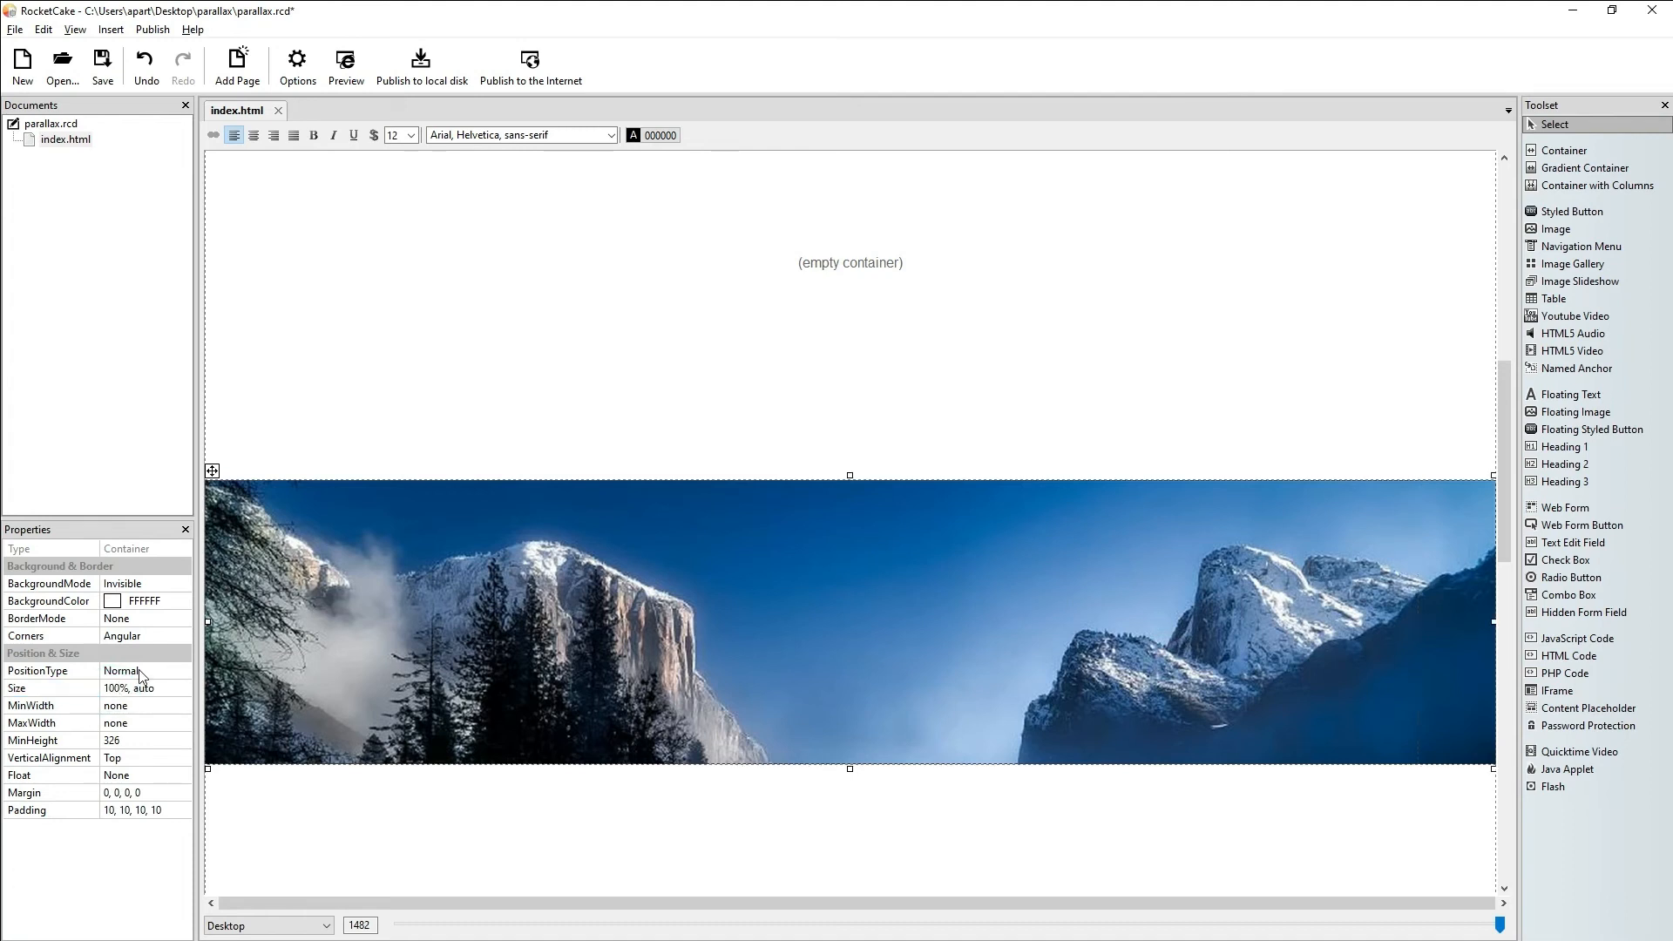
Step: Save the project and publish it to the parallax folder on the desktop, overwriting all existing files
{"action": "left_click", "coordinate": [102, 65]}
{"action": "left_click", "coordinate": [406, 64]}
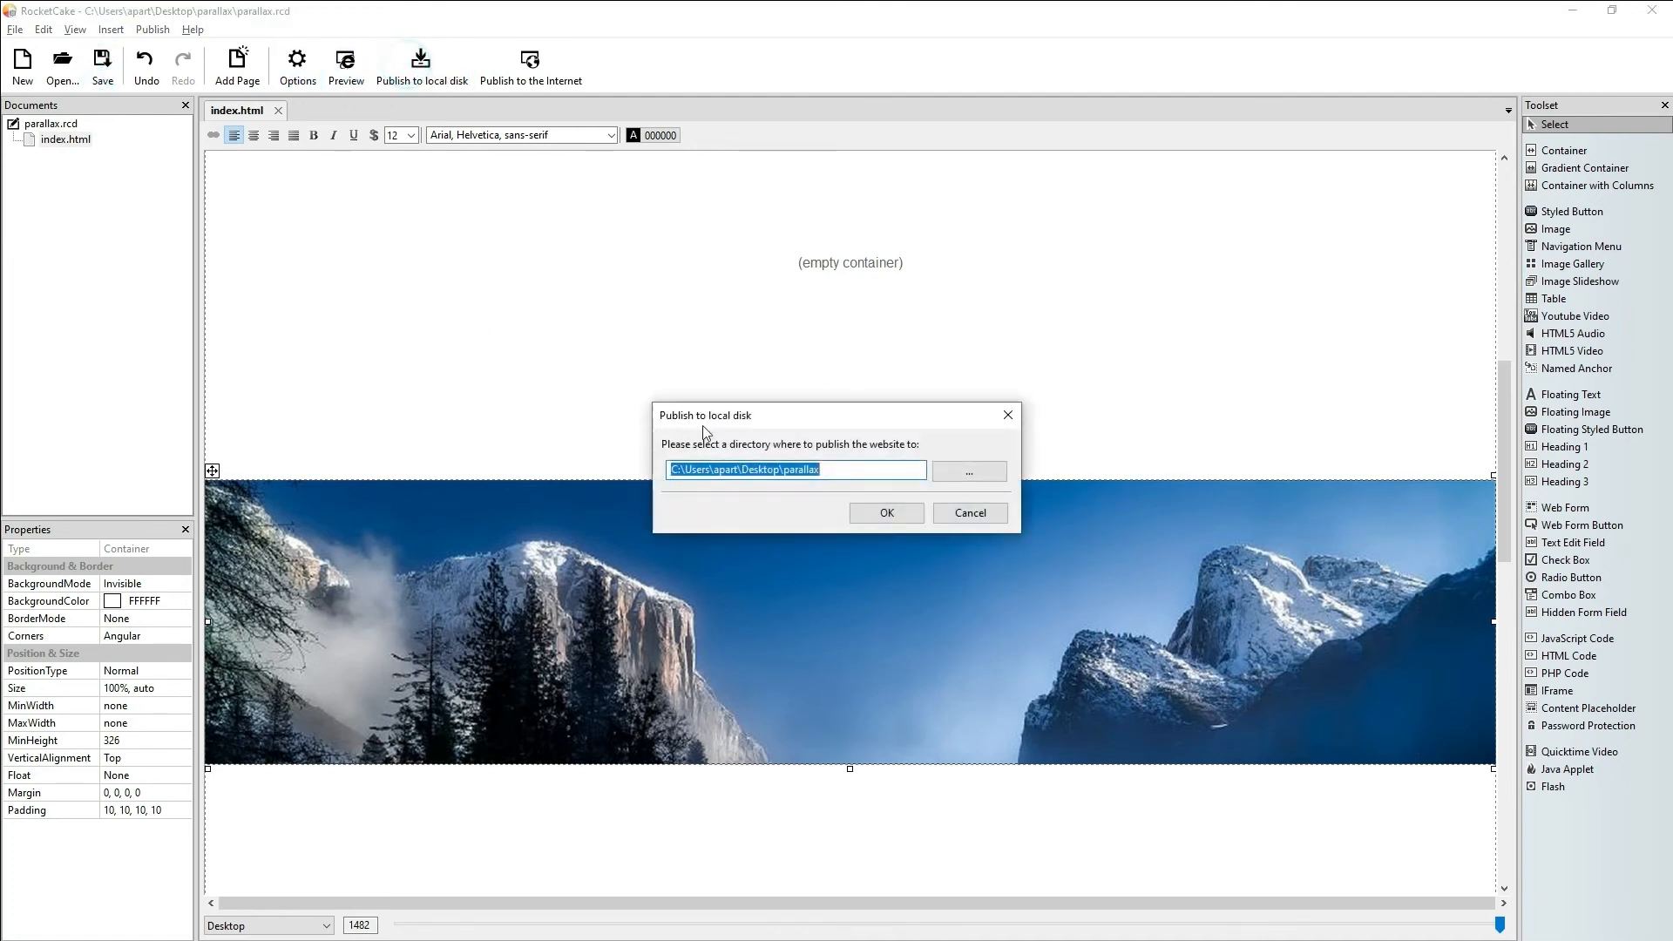
{"action": "left_click", "coordinate": [884, 513]}
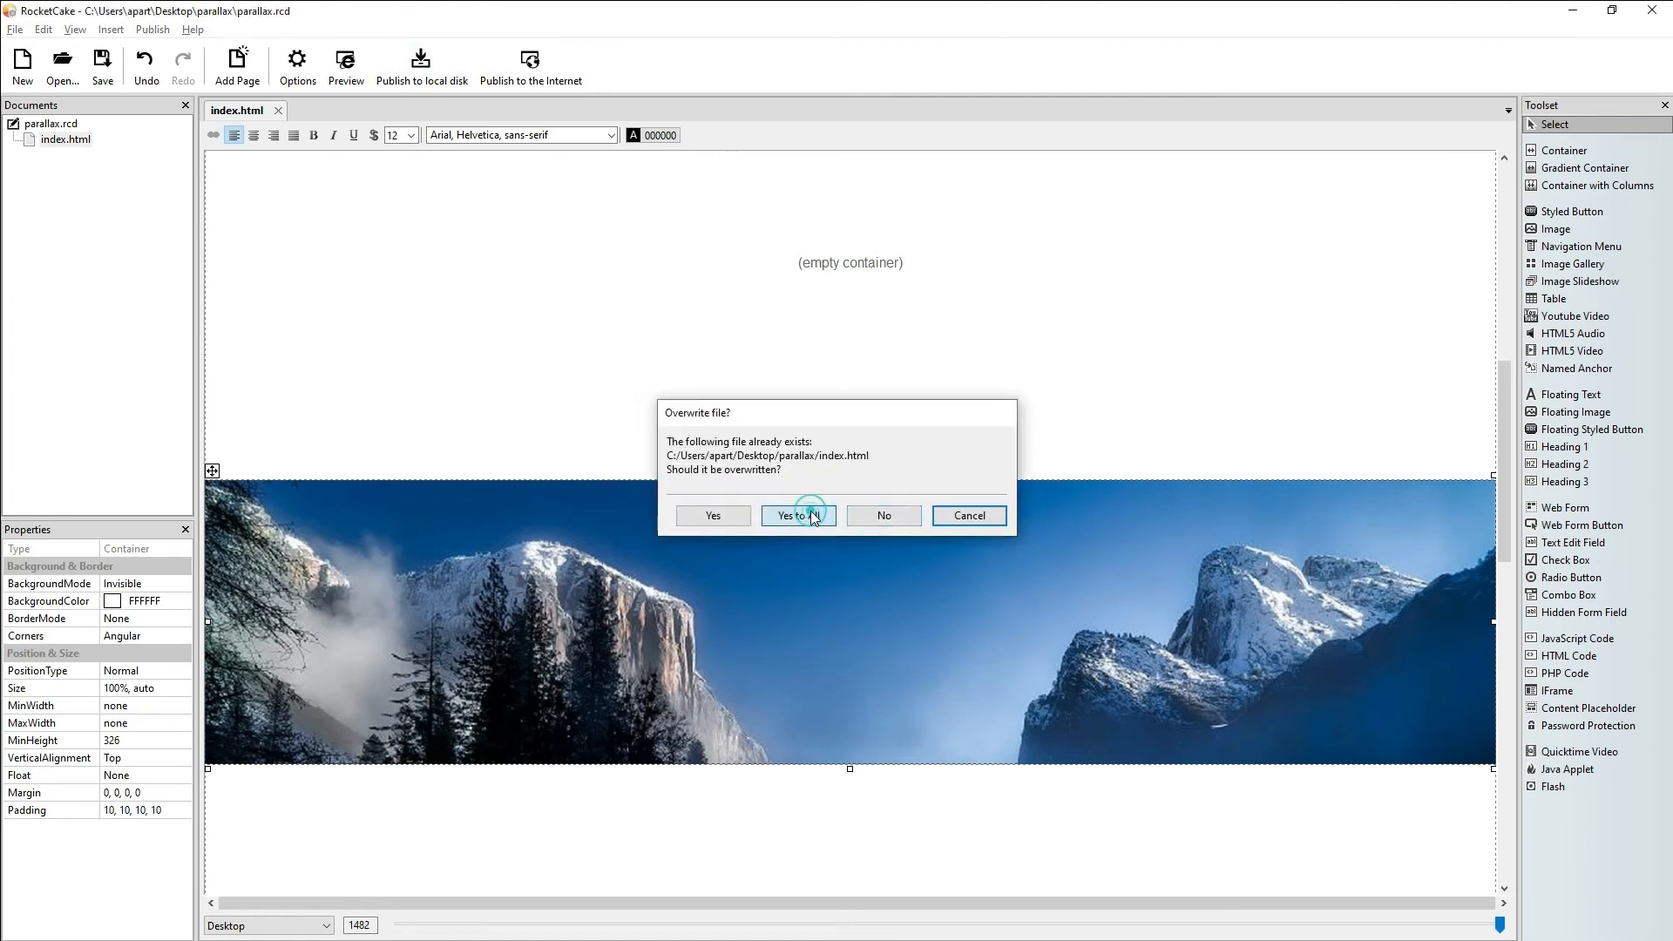
{"action": "left_click", "coordinate": [798, 514]}
{"action": "left_click", "coordinate": [972, 477]}
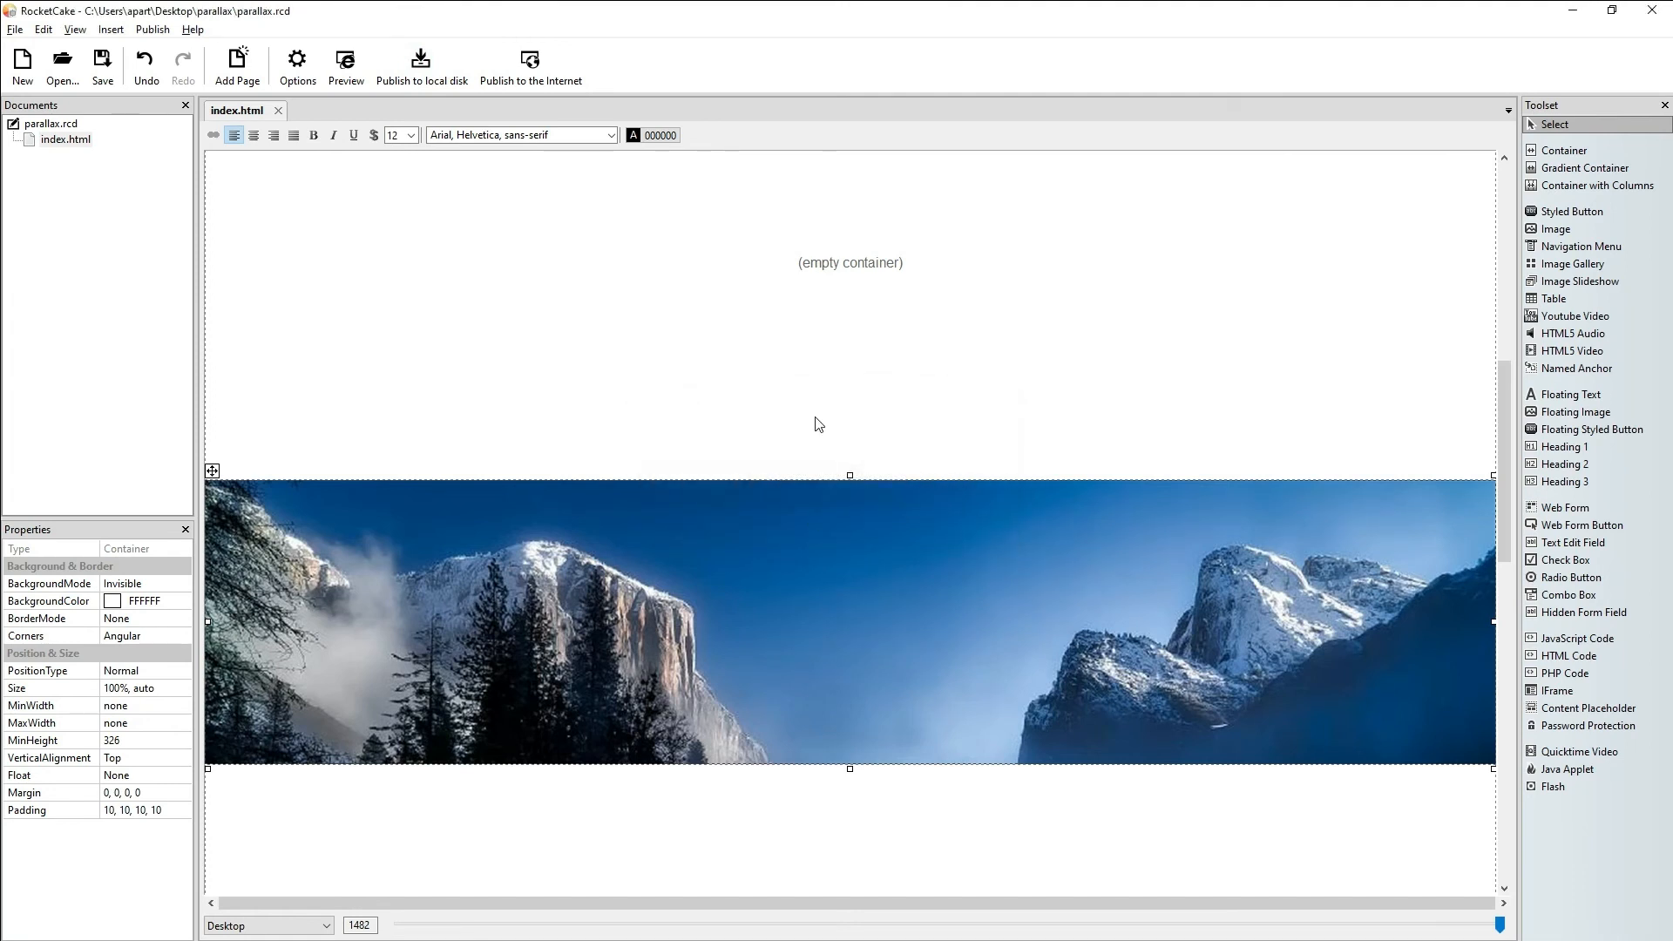
Step: Switch to Total Commander, open the published index.html in the browser and examine how both parallax sections scroll
{"action": "key", "text": "alt+Tab"}
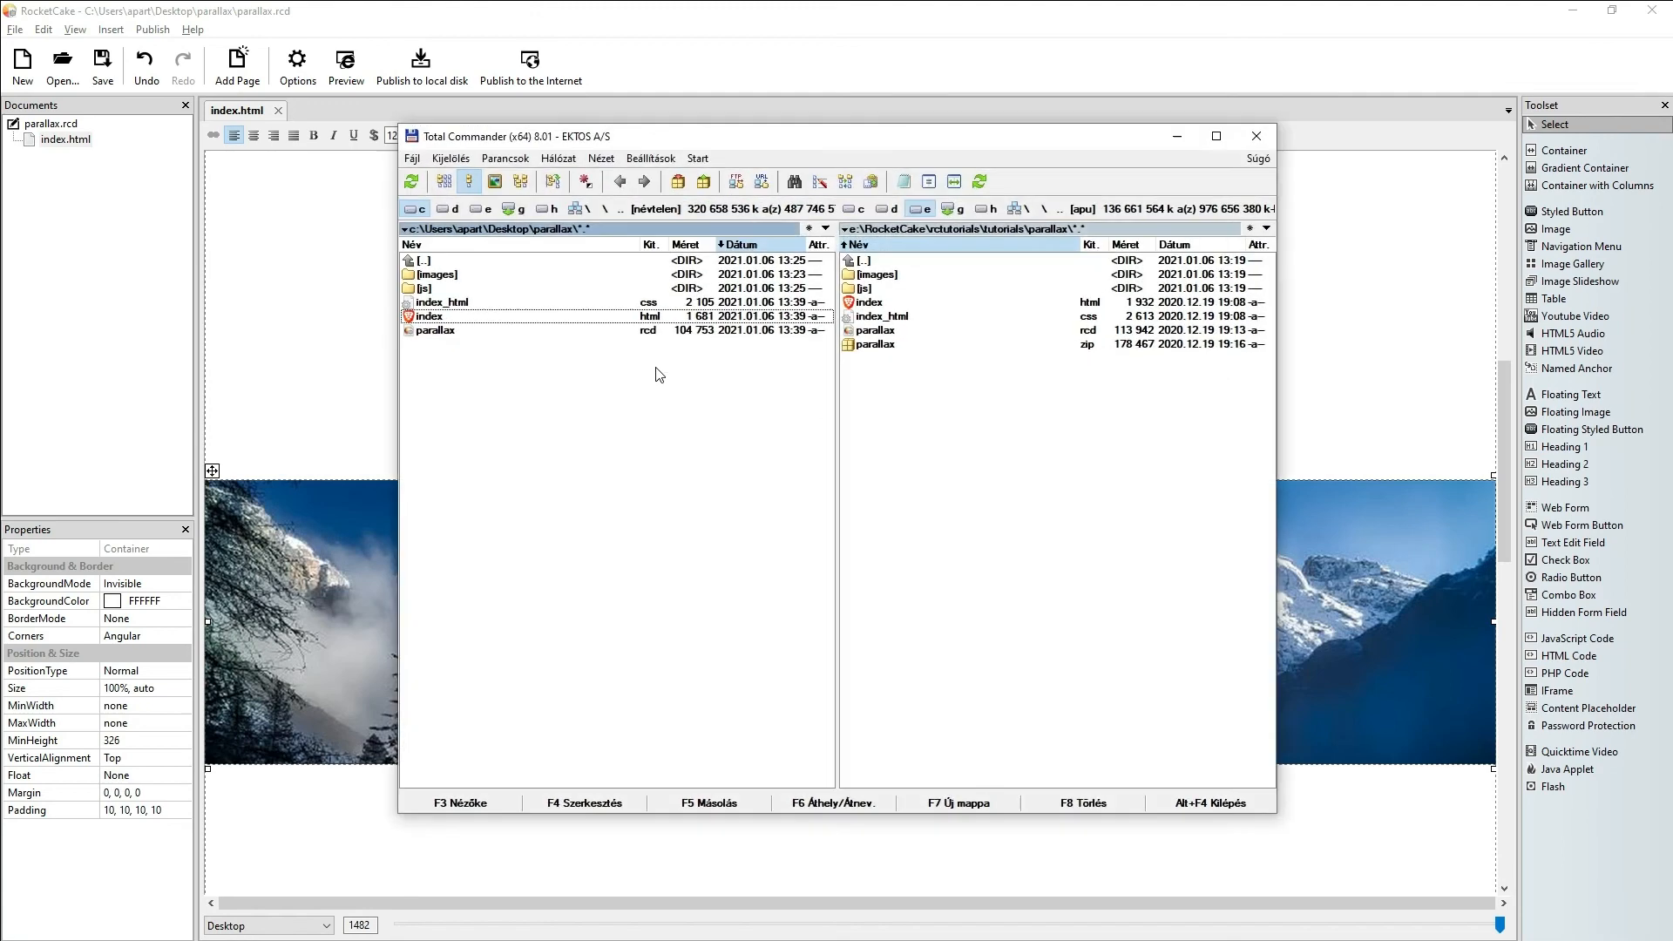
{"action": "double_click", "coordinate": [462, 317]}
{"action": "scroll", "coordinate": [835, 323], "scroll_direction": "down", "scroll_amount": 3}
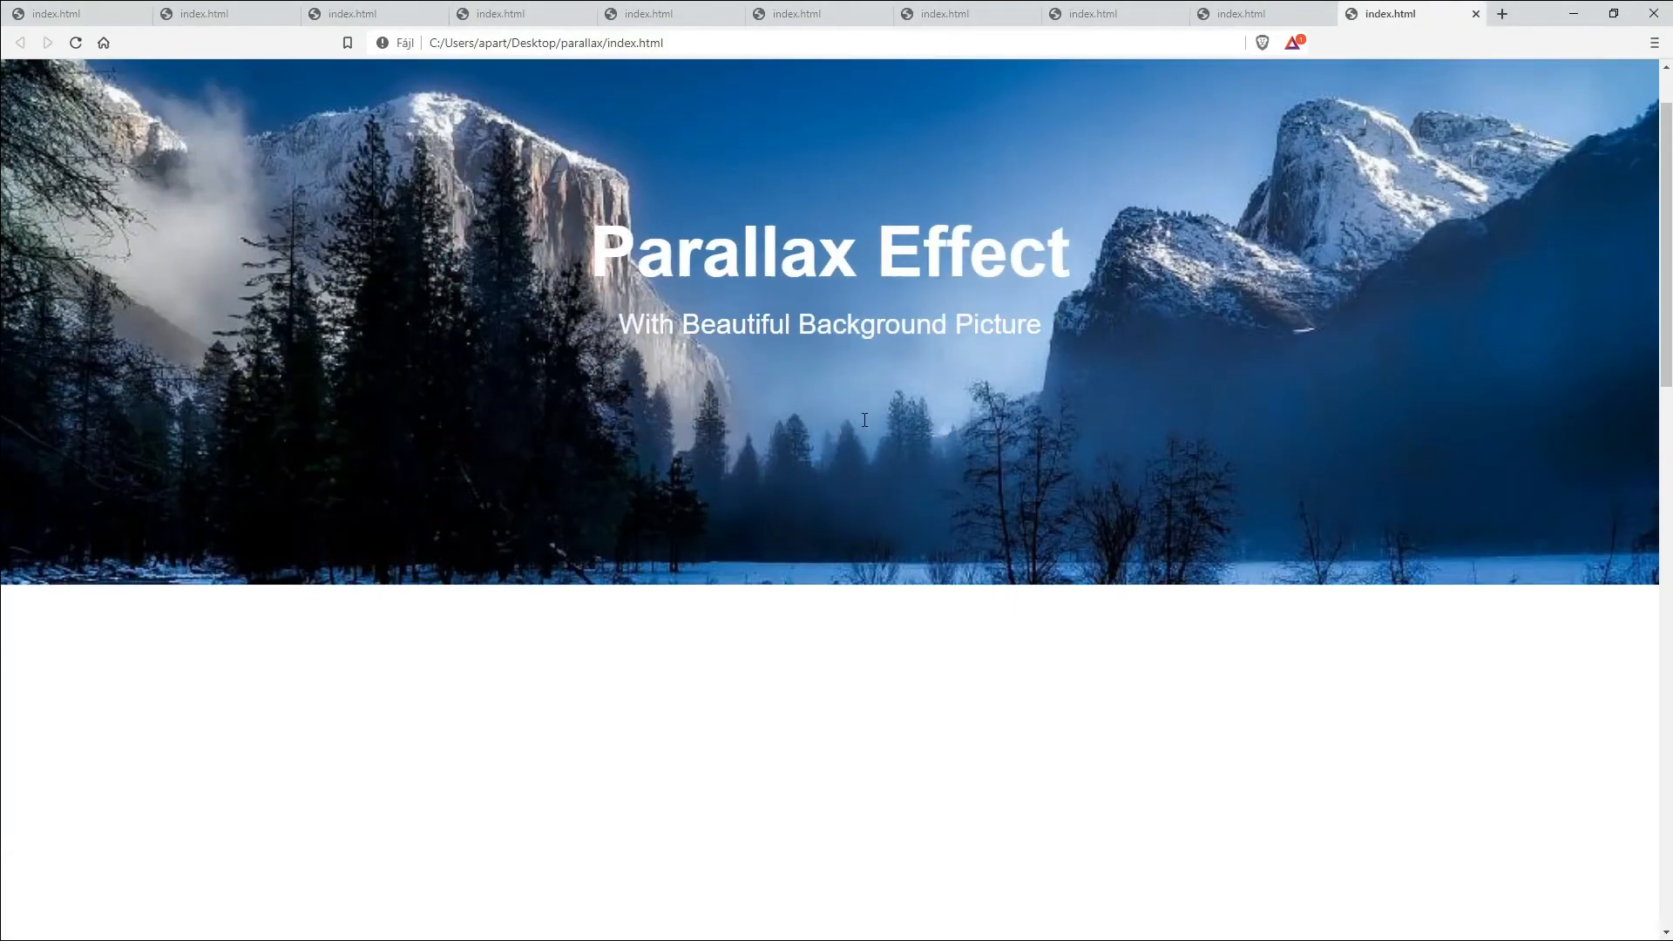
{"action": "scroll", "coordinate": [835, 322], "scroll_direction": "down", "scroll_amount": 4}
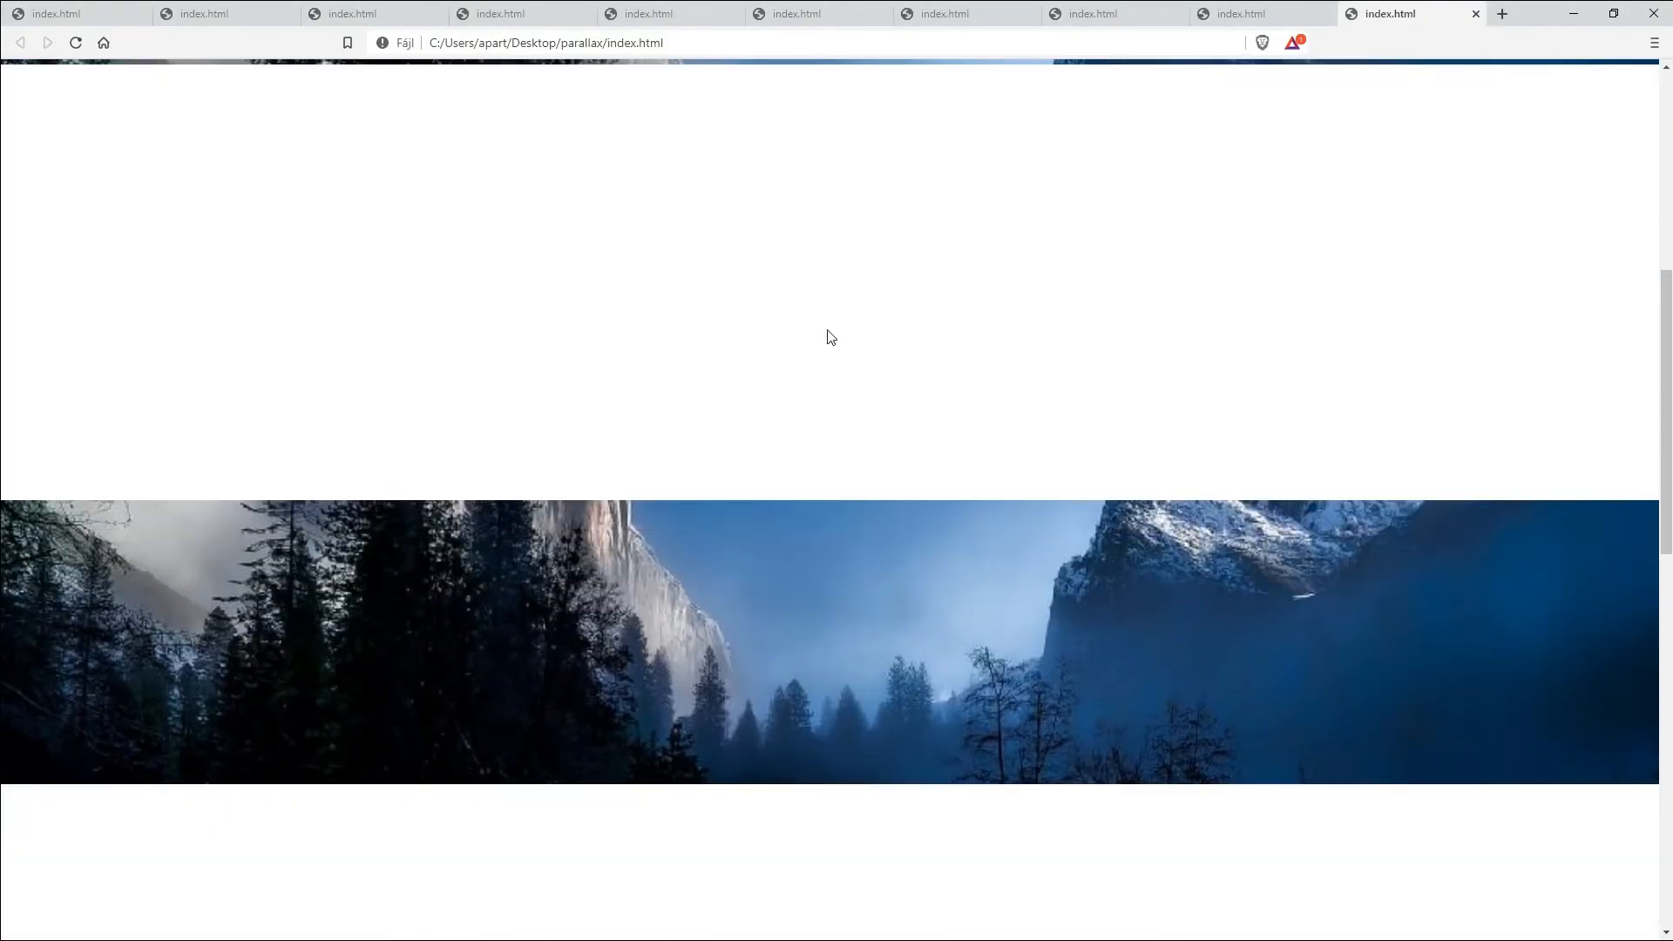
{"action": "scroll", "coordinate": [826, 344], "scroll_direction": "down", "scroll_amount": 2}
{"action": "scroll", "coordinate": [827, 347], "scroll_direction": "down", "scroll_amount": 3}
{"action": "scroll", "coordinate": [826, 347], "scroll_direction": "up", "scroll_amount": 10}
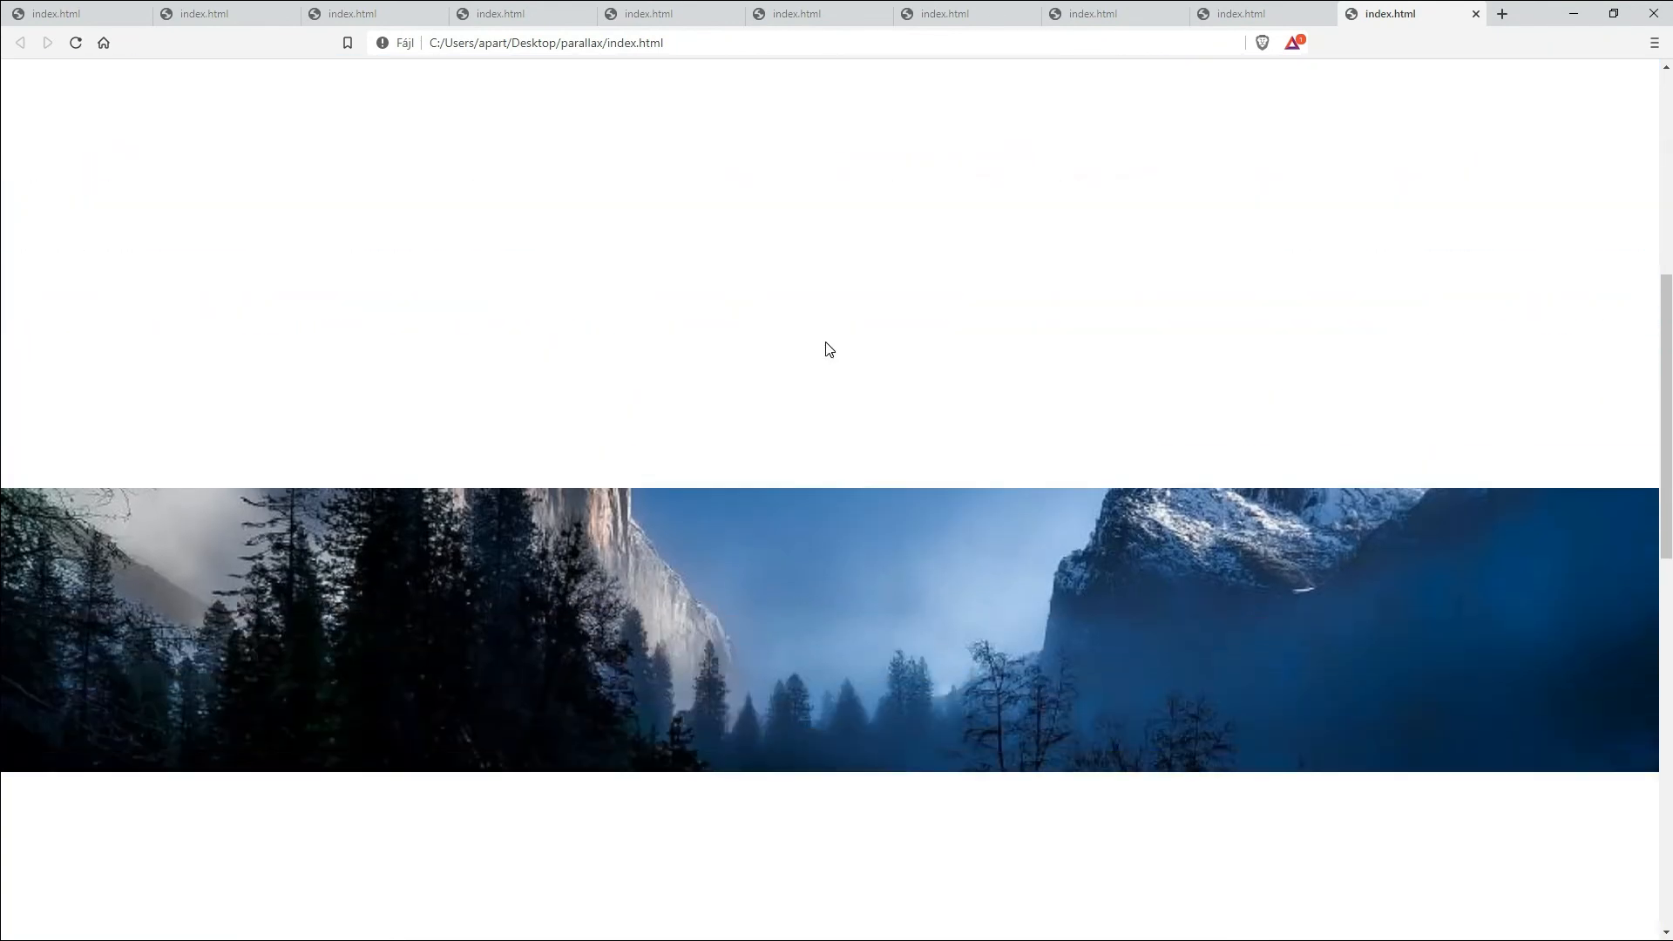
{"action": "scroll", "coordinate": [752, 347], "scroll_direction": "up", "scroll_amount": 2}
Step: Switch back to RocketCake and set the MinHeight of the empty container between the two mountain sections to 1000
{"action": "key", "text": "alt+Tab"}
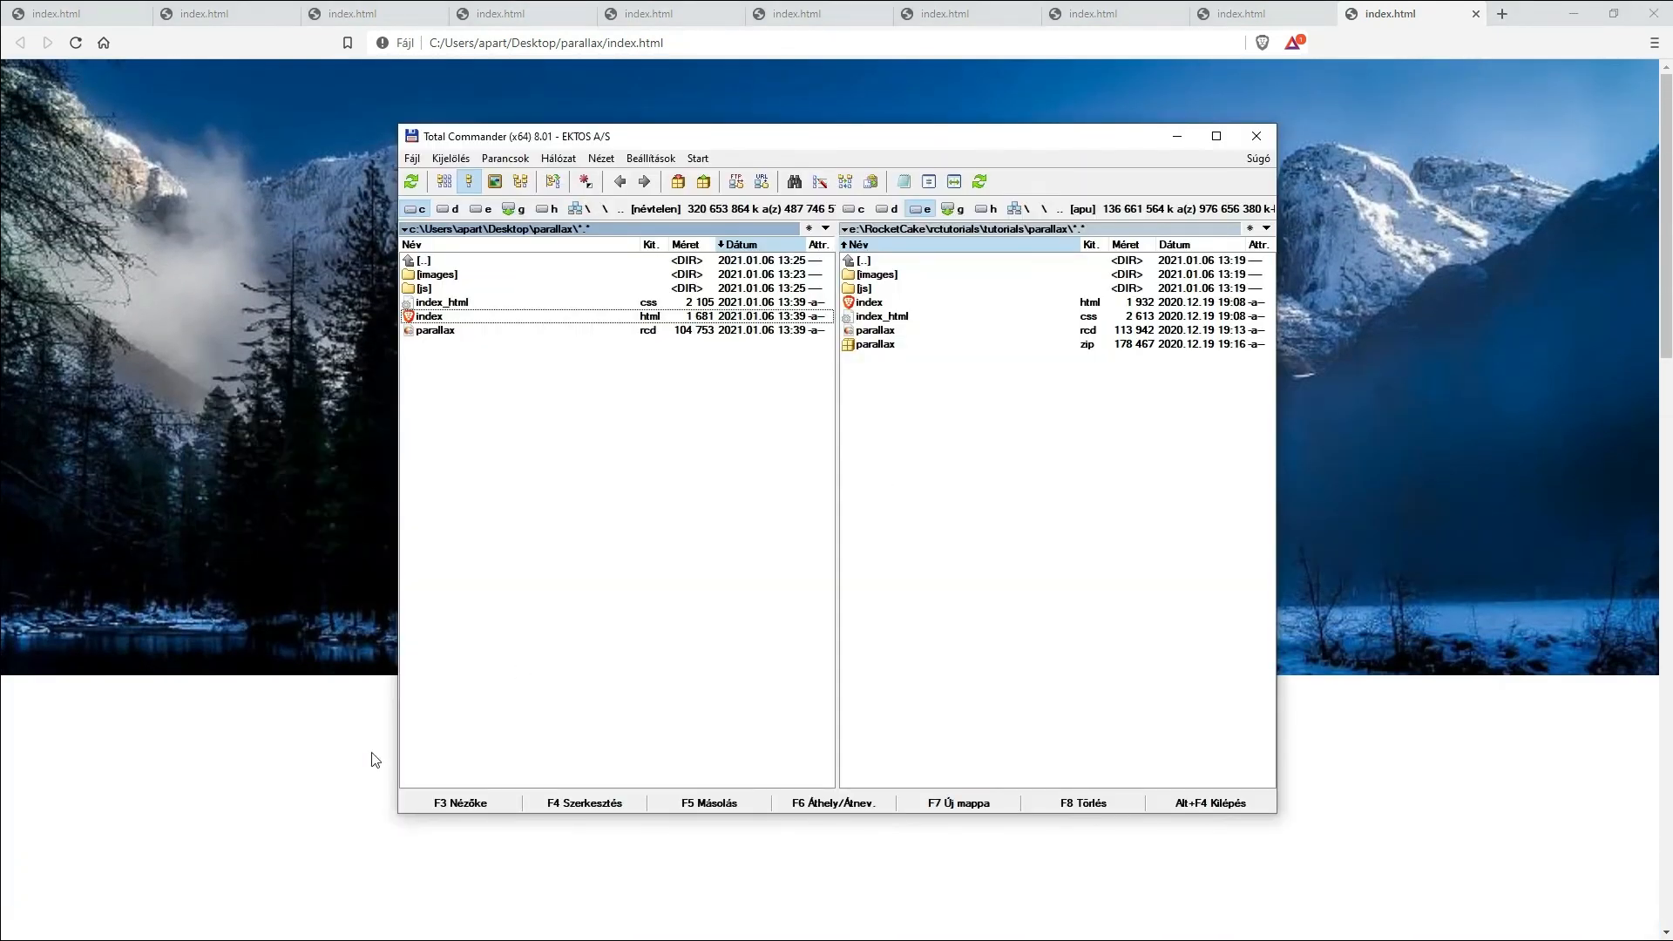
{"action": "key", "text": "alt+Tab"}
{"action": "left_click", "coordinate": [966, 349]}
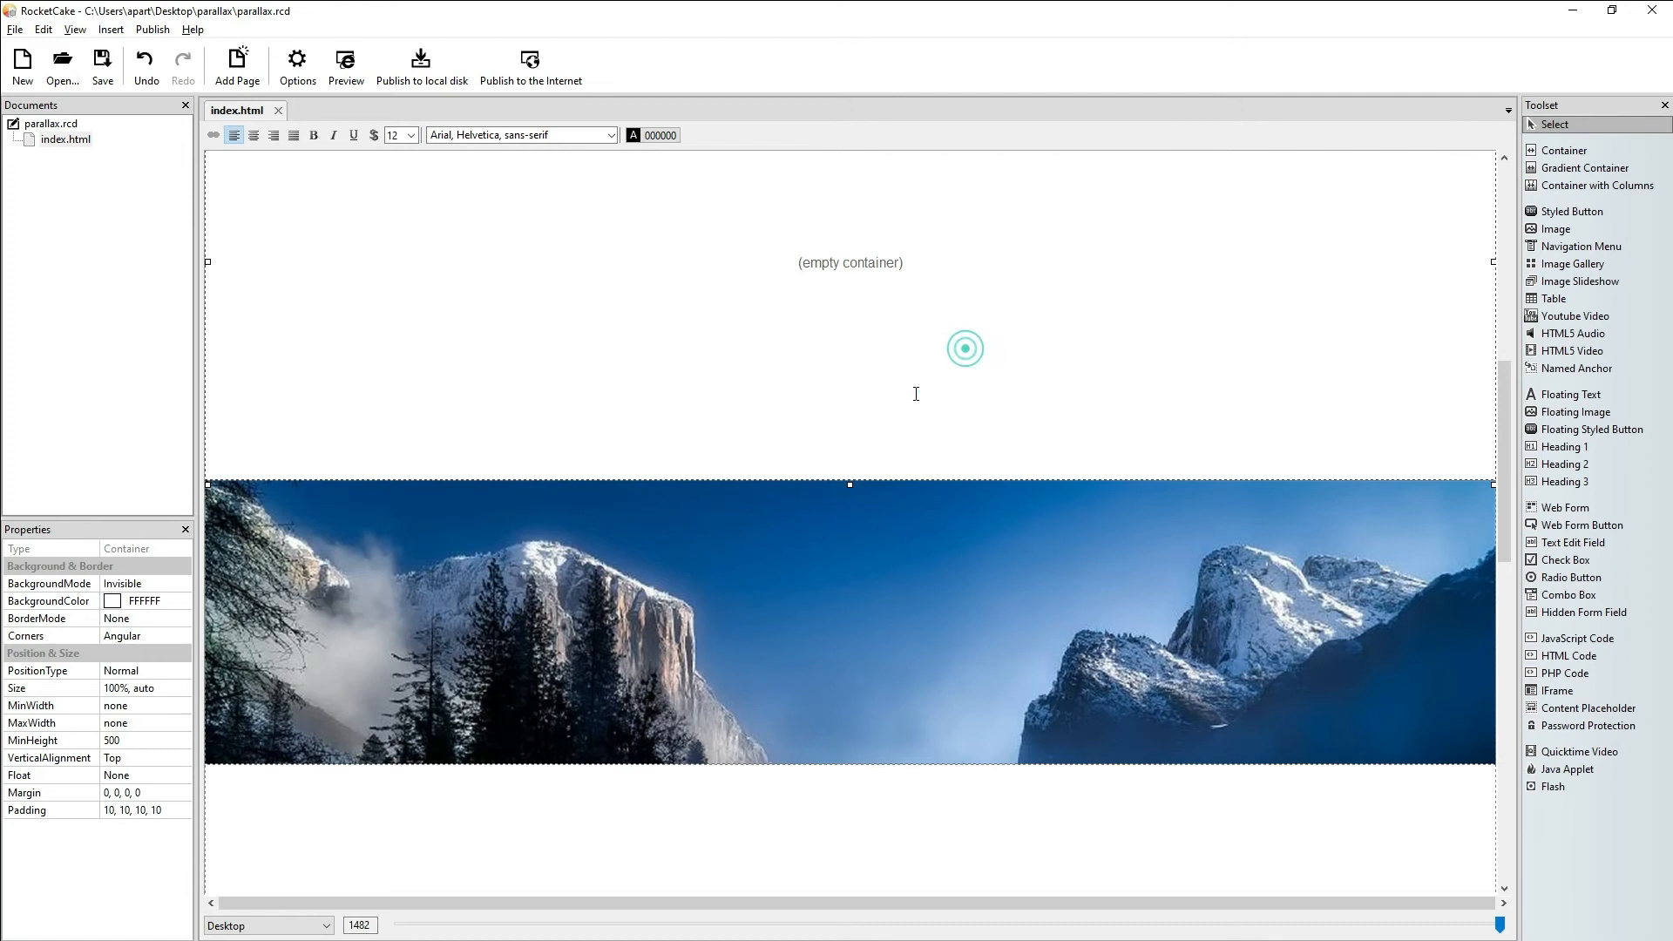
{"action": "left_click", "coordinate": [142, 740]}
{"action": "left_click", "coordinate": [143, 741]}
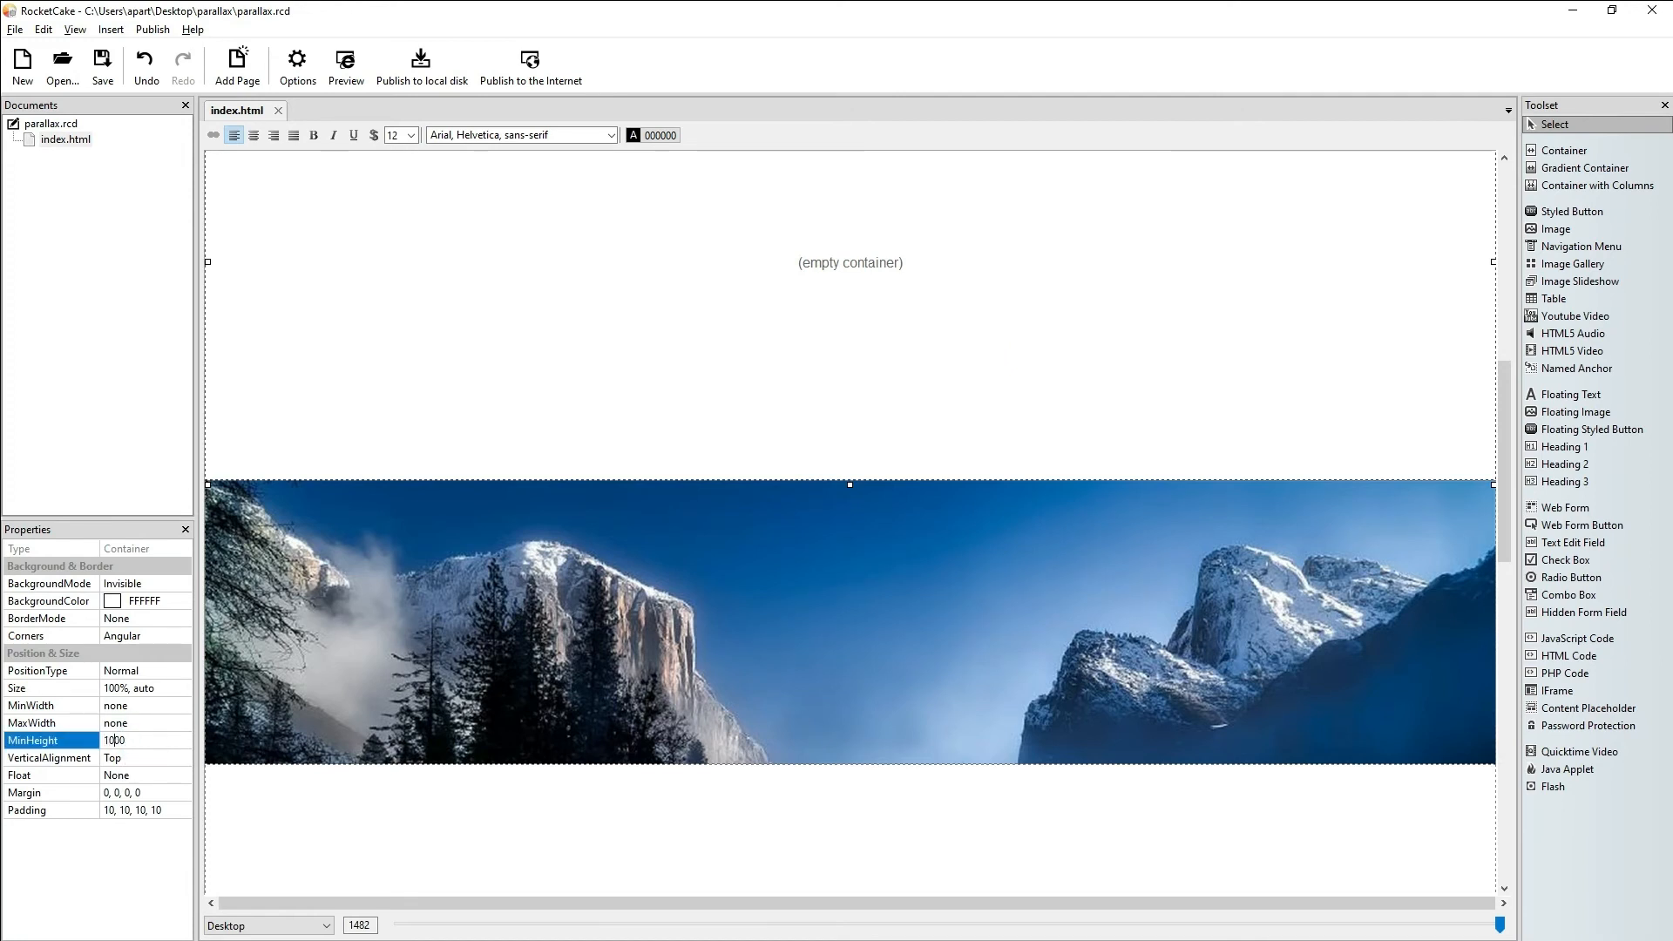
{"action": "key", "text": "Return"}
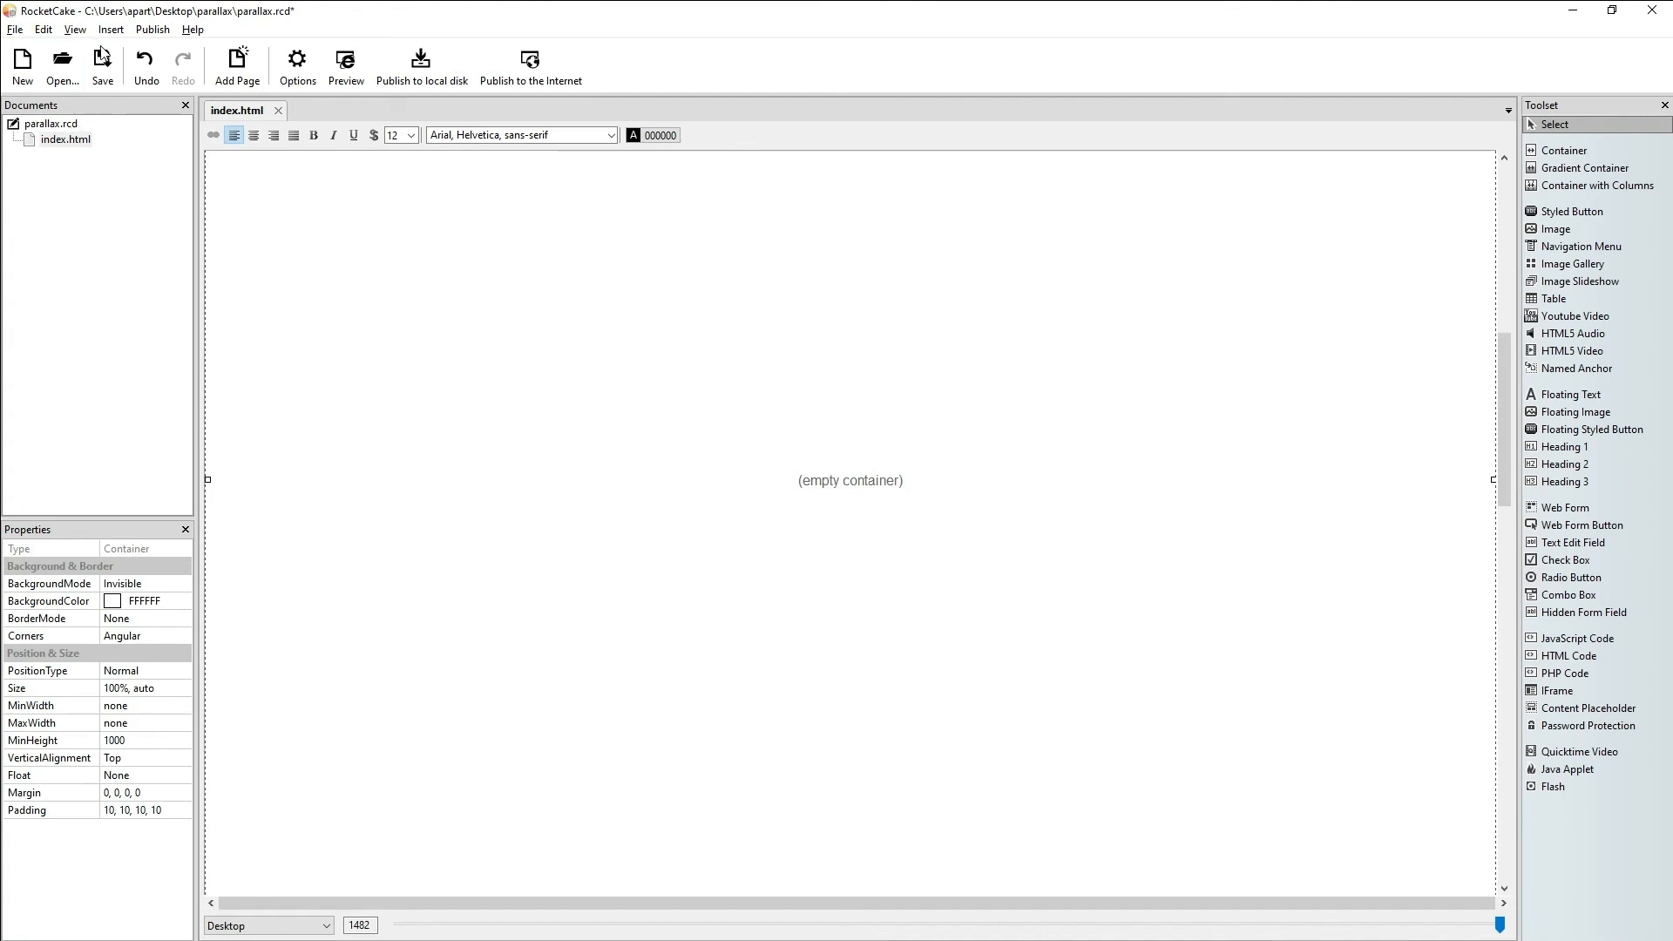
Step: Save the project and republish it to the desktop's parallax folder, overwriting all existing files
{"action": "left_click", "coordinate": [421, 65]}
{"action": "left_click", "coordinate": [880, 512]}
{"action": "left_click", "coordinate": [784, 515]}
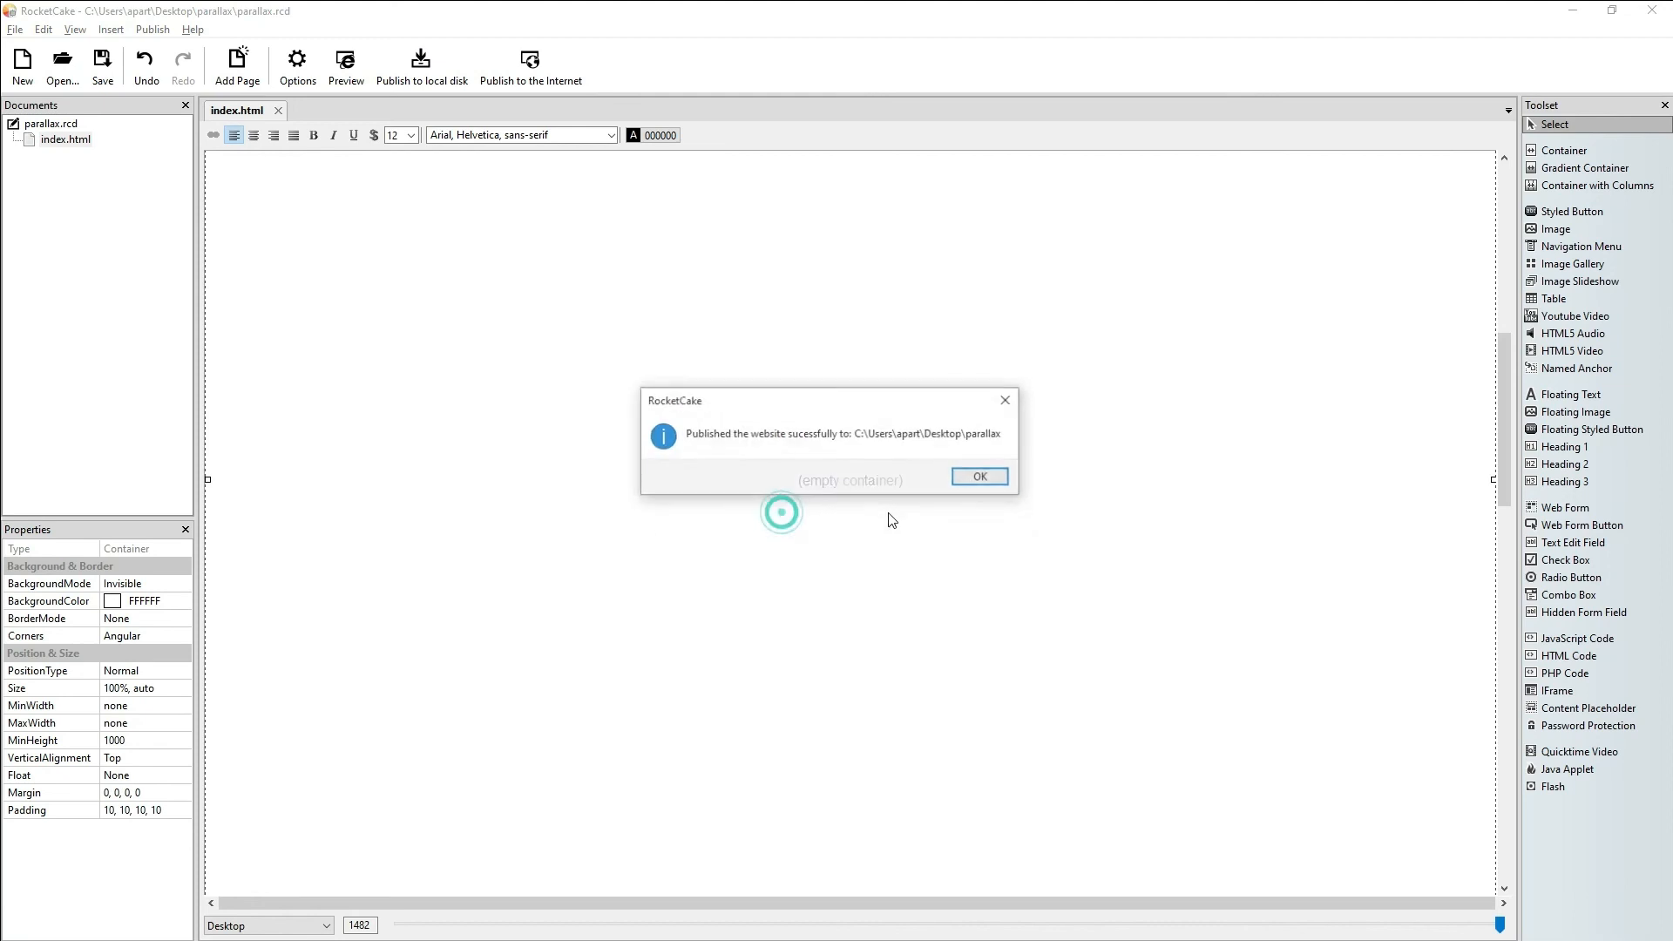
{"action": "left_click", "coordinate": [972, 480]}
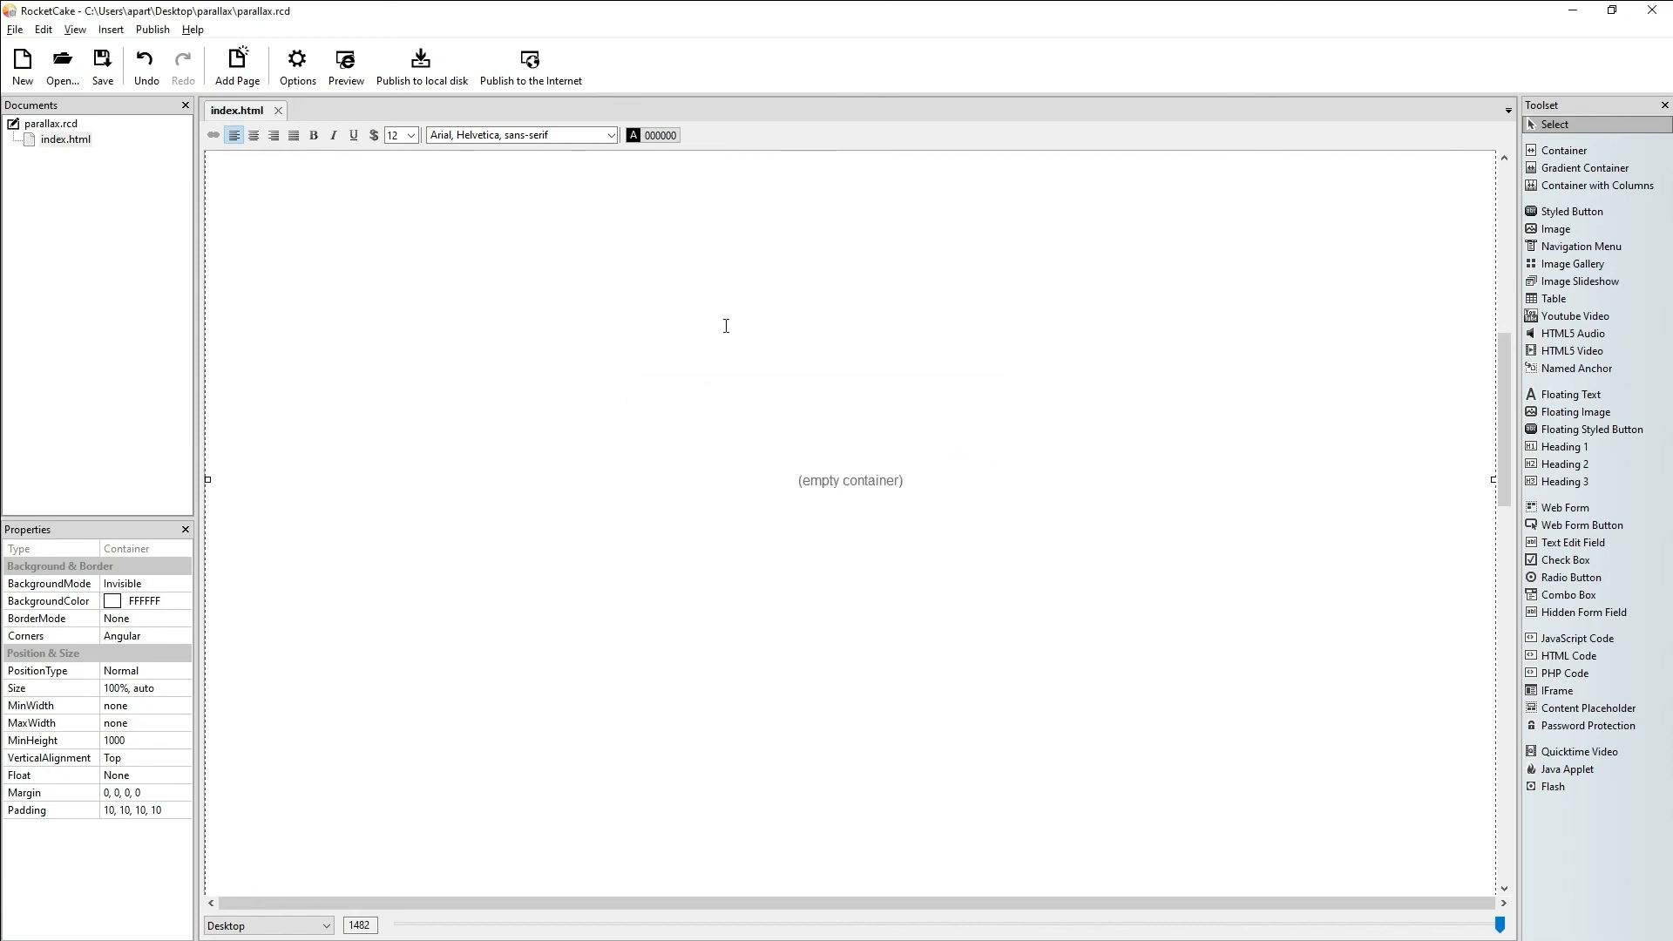
Step: Open the republished index.html from Total Commander and examine the scrolling of both mountain sections across the taller gap
{"action": "key", "text": "alt+Tab"}
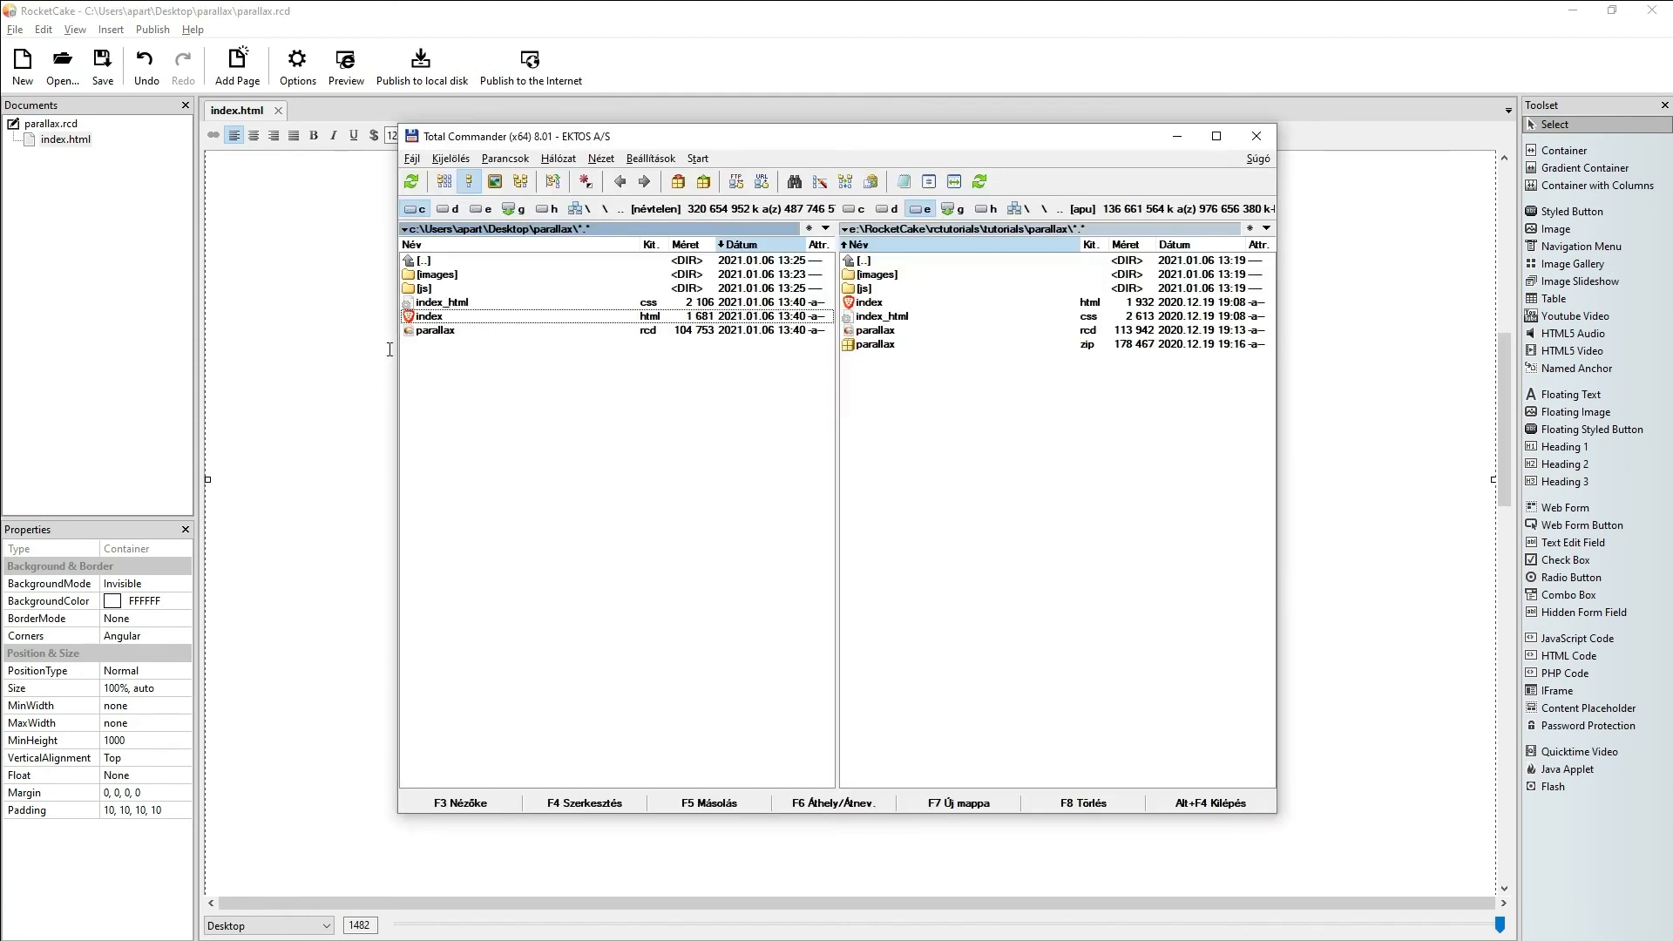
{"action": "double_click", "coordinate": [442, 319]}
{"action": "scroll", "coordinate": [915, 624], "scroll_direction": "down", "scroll_amount": 3}
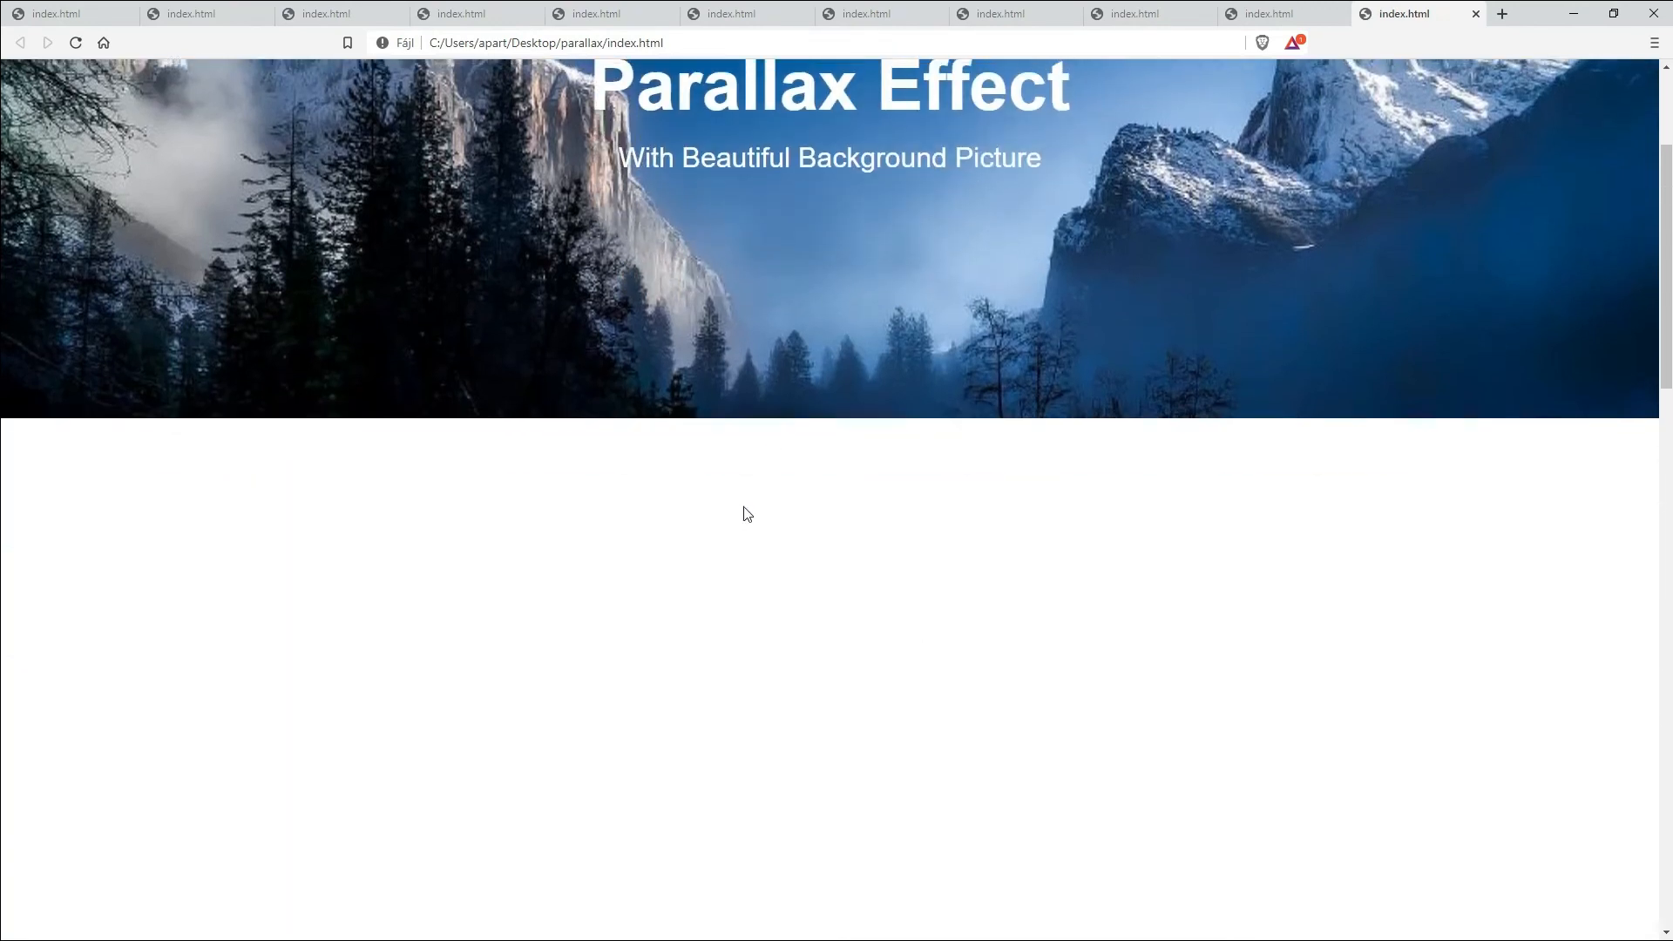
{"action": "scroll", "coordinate": [747, 514], "scroll_direction": "up", "scroll_amount": 3}
{"action": "scroll", "coordinate": [686, 426], "scroll_direction": "down", "scroll_amount": 7}
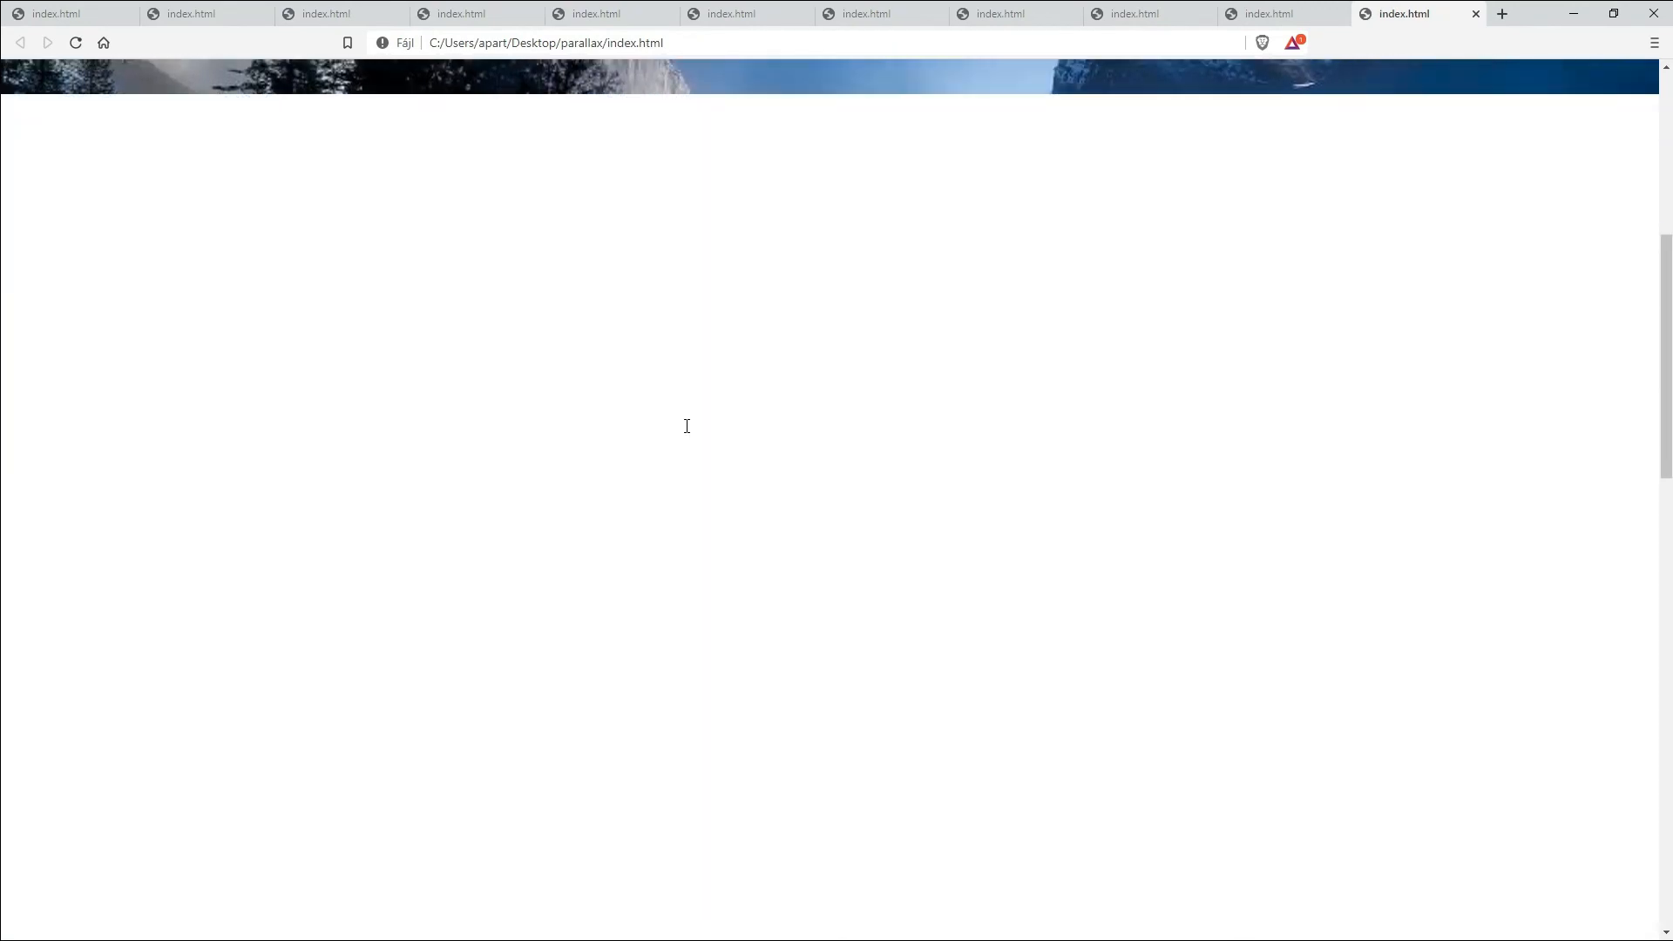
{"action": "scroll", "coordinate": [687, 426], "scroll_direction": "down", "scroll_amount": 6}
{"action": "scroll", "coordinate": [688, 431], "scroll_direction": "down", "scroll_amount": 7}
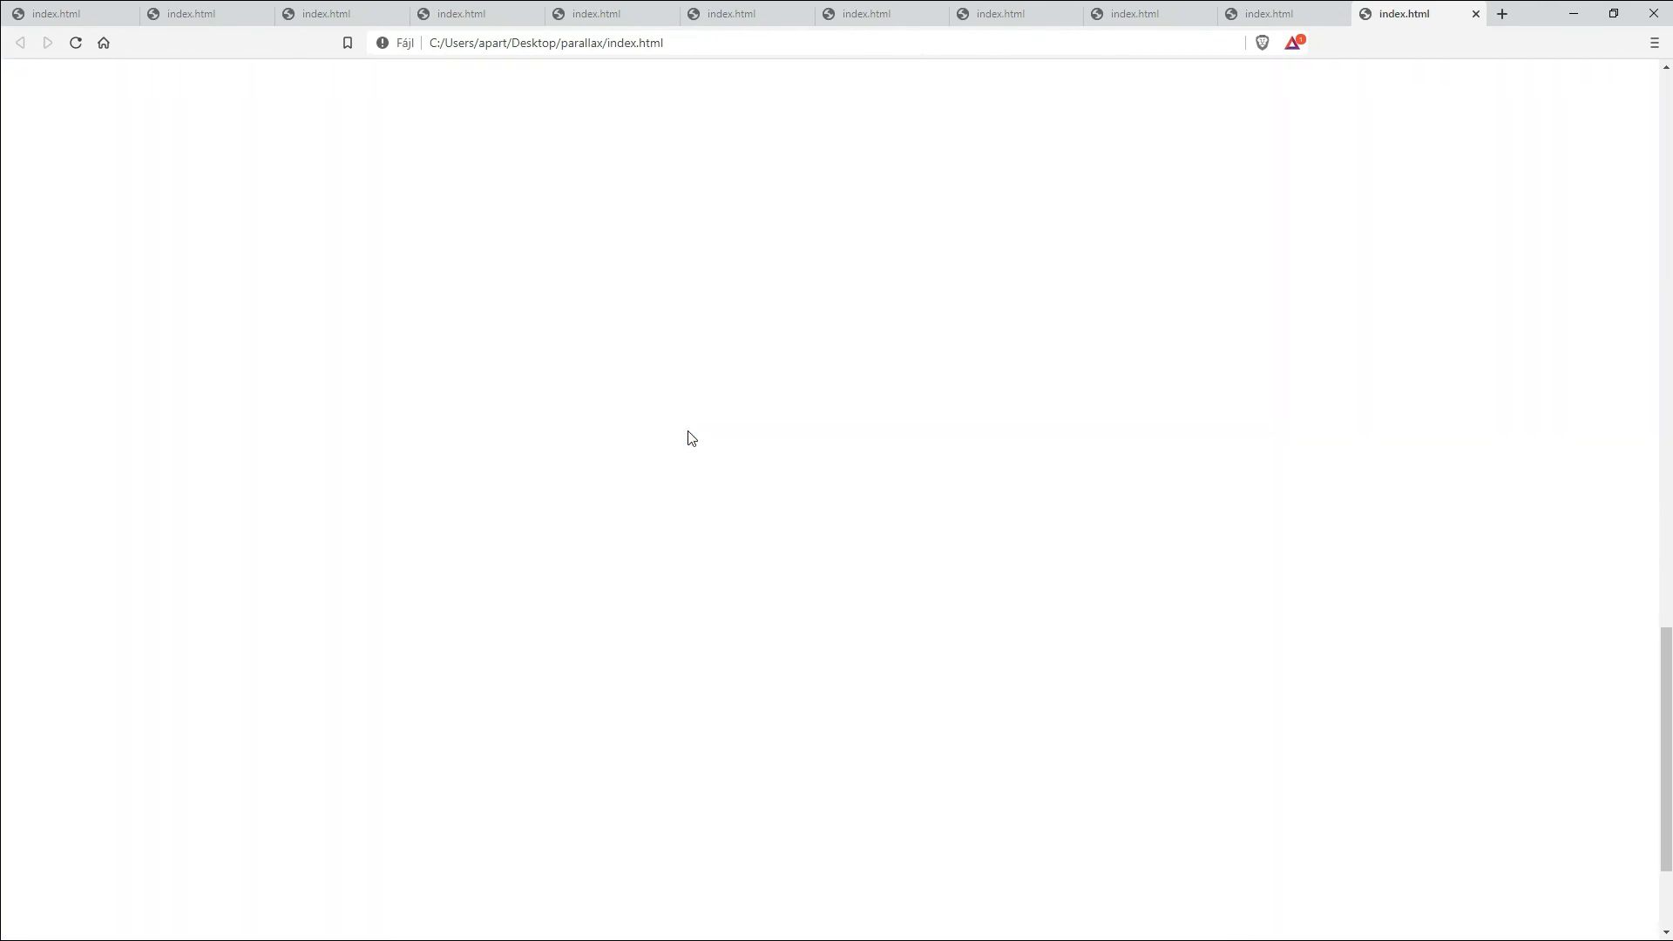
{"action": "scroll", "coordinate": [691, 438], "scroll_direction": "up", "scroll_amount": 7}
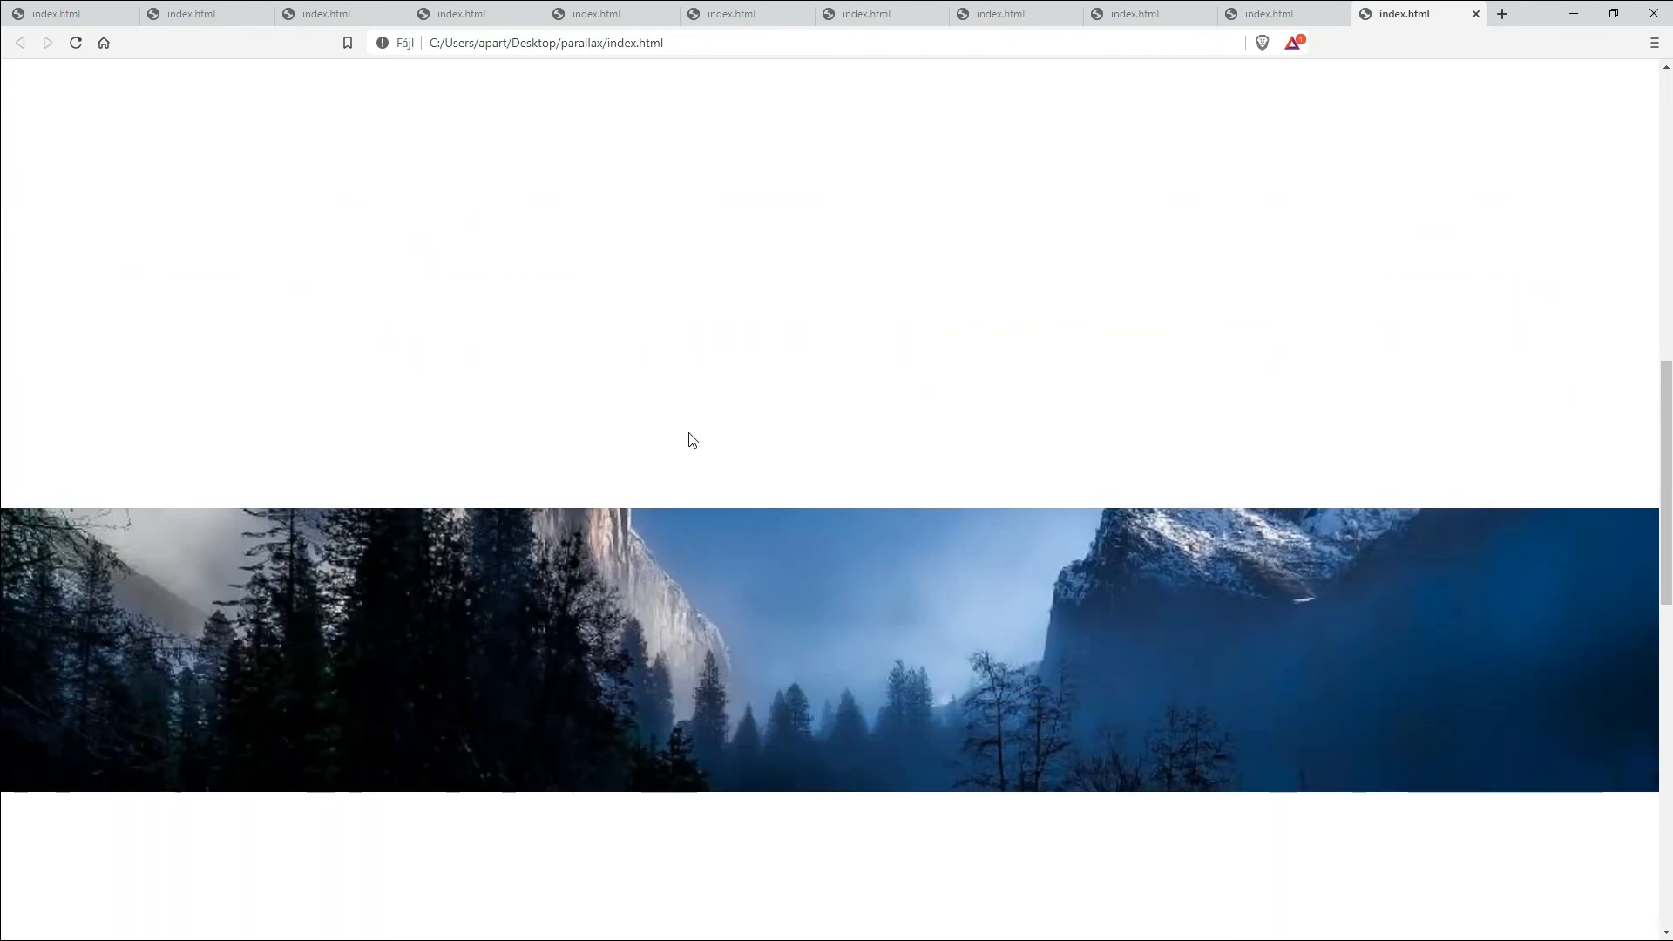
{"action": "scroll", "coordinate": [692, 438], "scroll_direction": "up", "scroll_amount": 10}
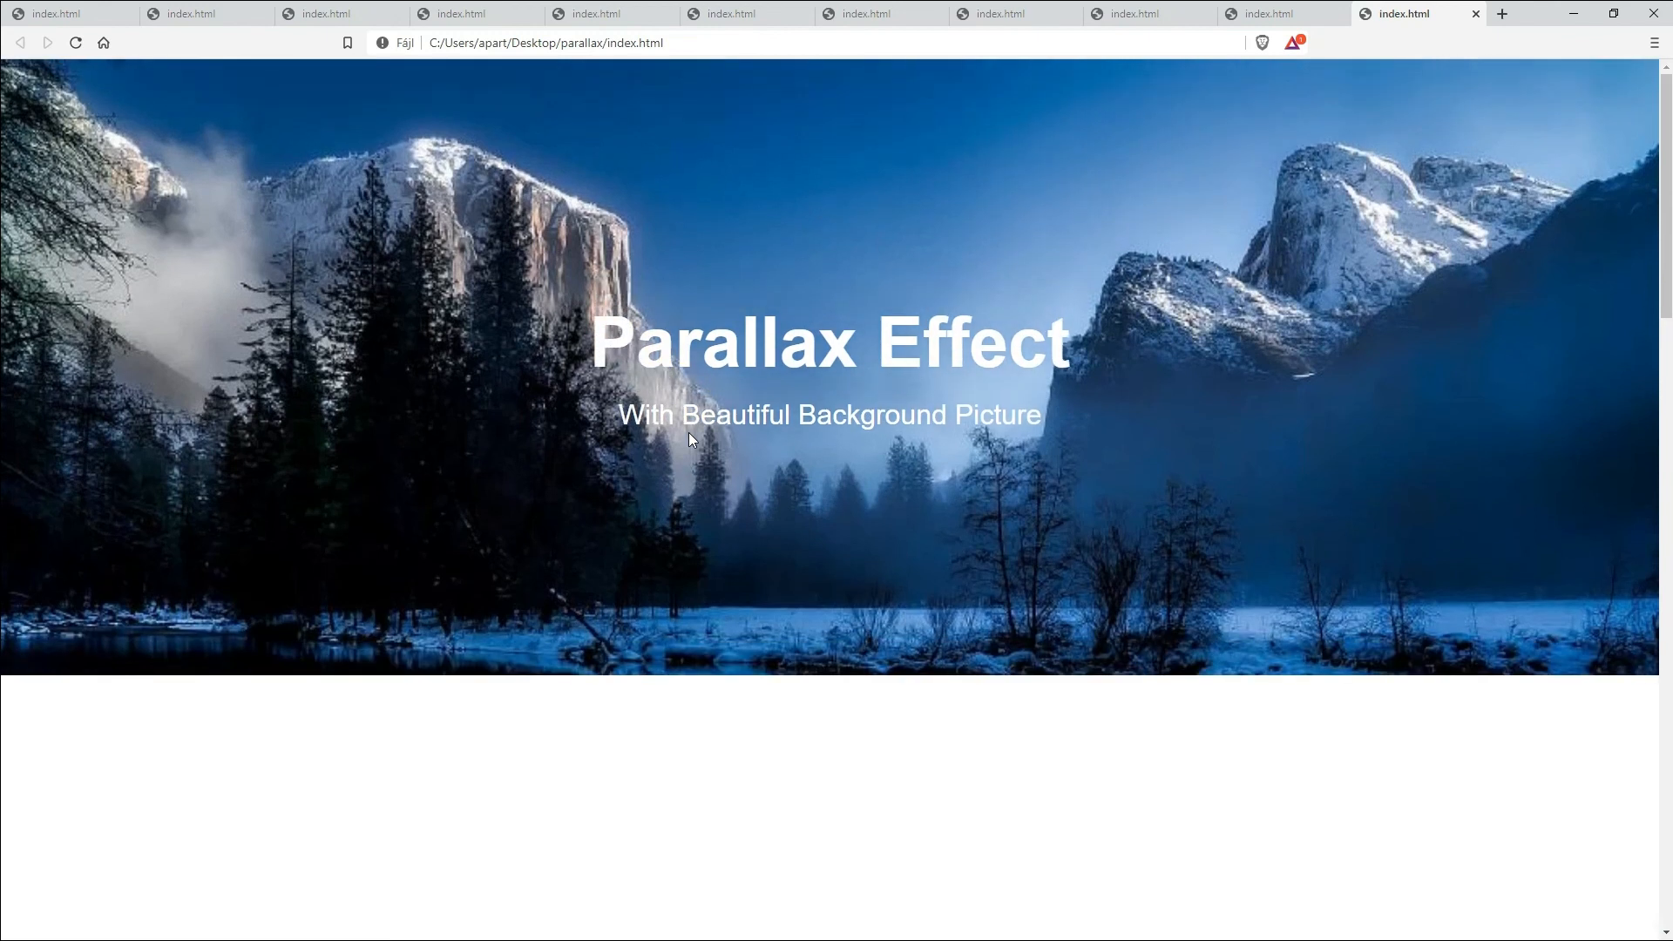
{"action": "scroll", "coordinate": [688, 433], "scroll_direction": "down", "scroll_amount": 7}
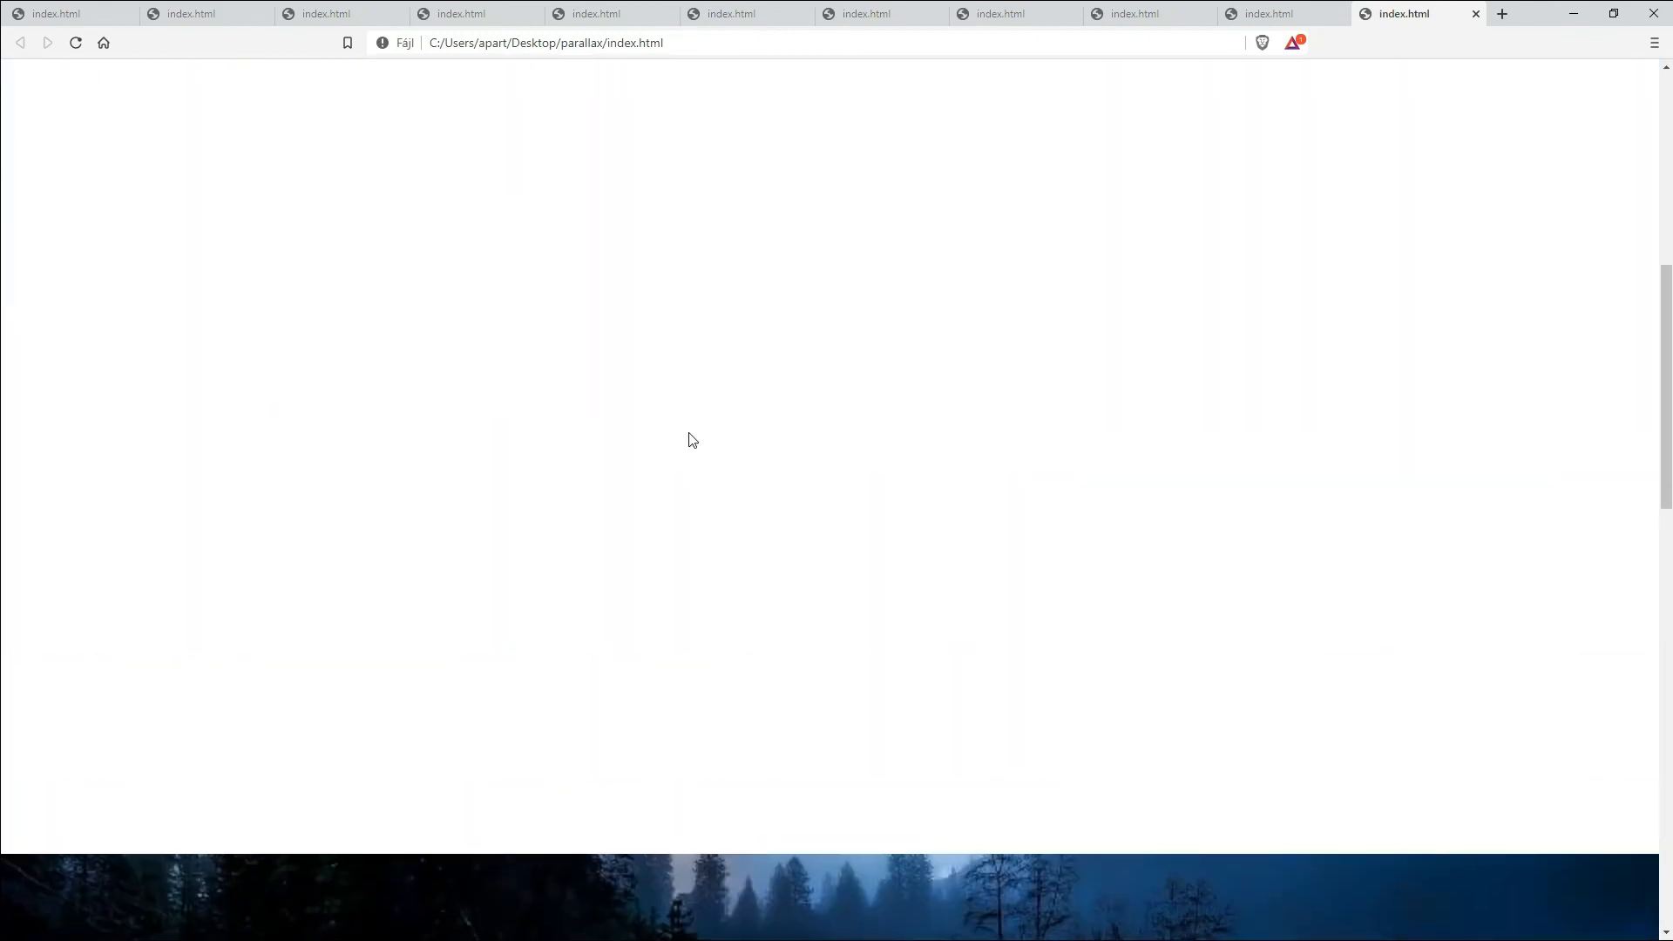
{"action": "scroll", "coordinate": [692, 440], "scroll_direction": "up", "scroll_amount": 8}
Step: Switch to RocketCake and add an inner container, MaxWidth 1200 and MinHeight 150, holding the blue parascroll script and parallax-bg attribute instructions below the first mountain section
{"action": "key", "text": "alt+Tab"}
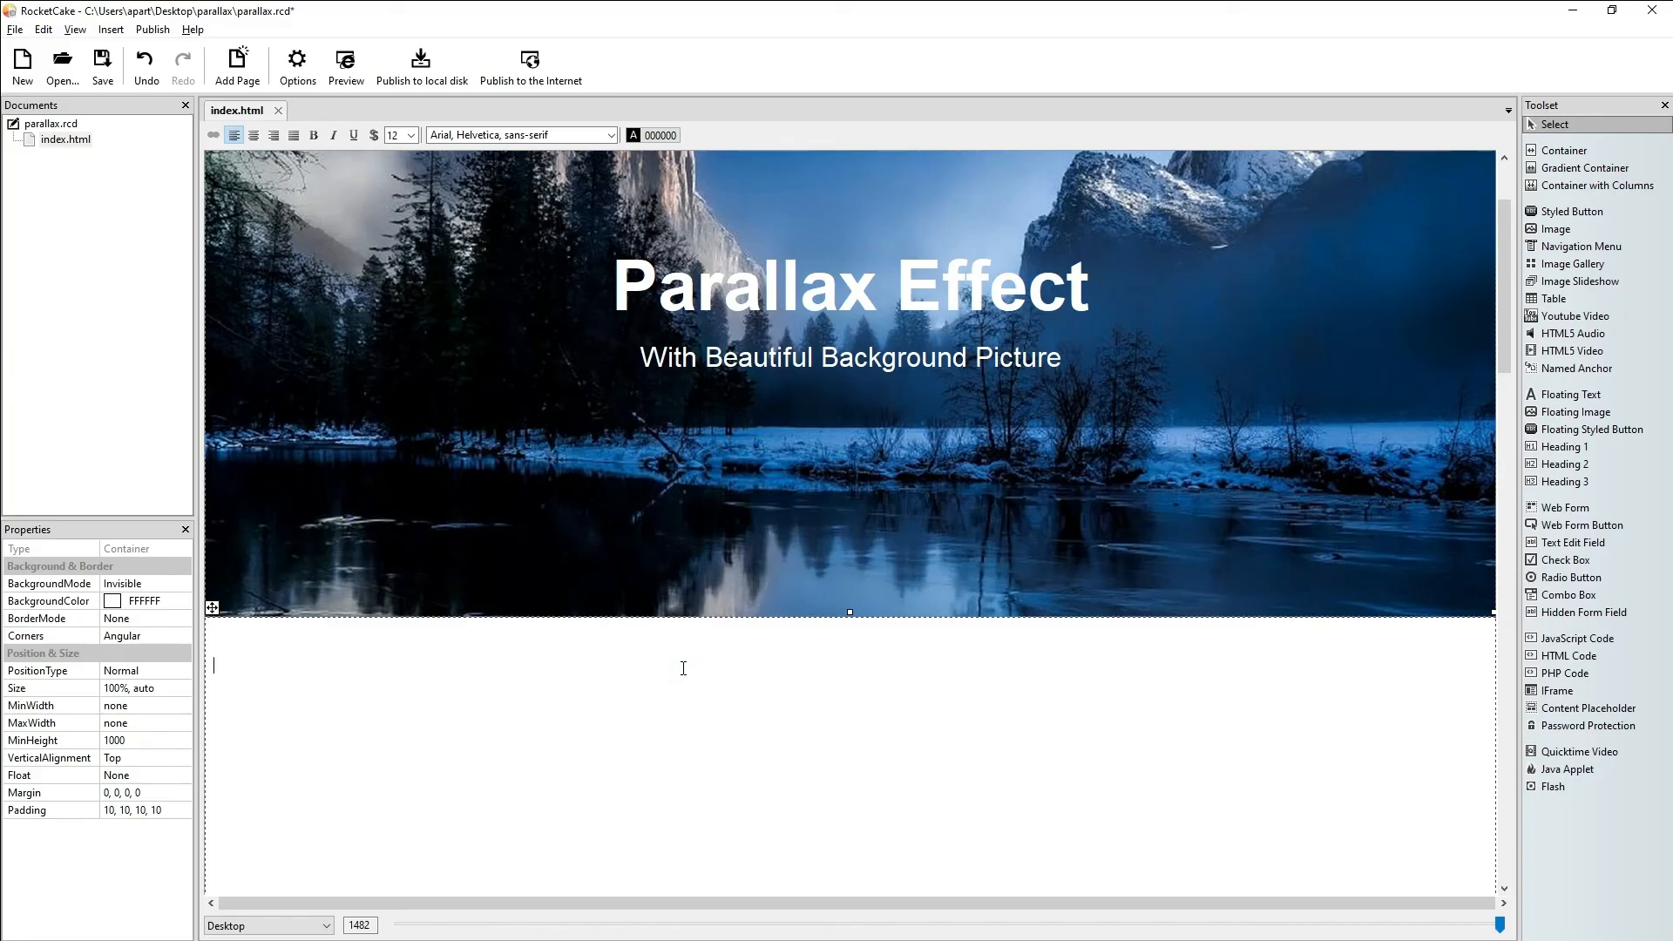
{"action": "type", "text": "html file -> Additional HTML code -> head: <script src=\"js/parascroll.min.js\"></script> <script src=\"js/parascroll.js\"></script>"}
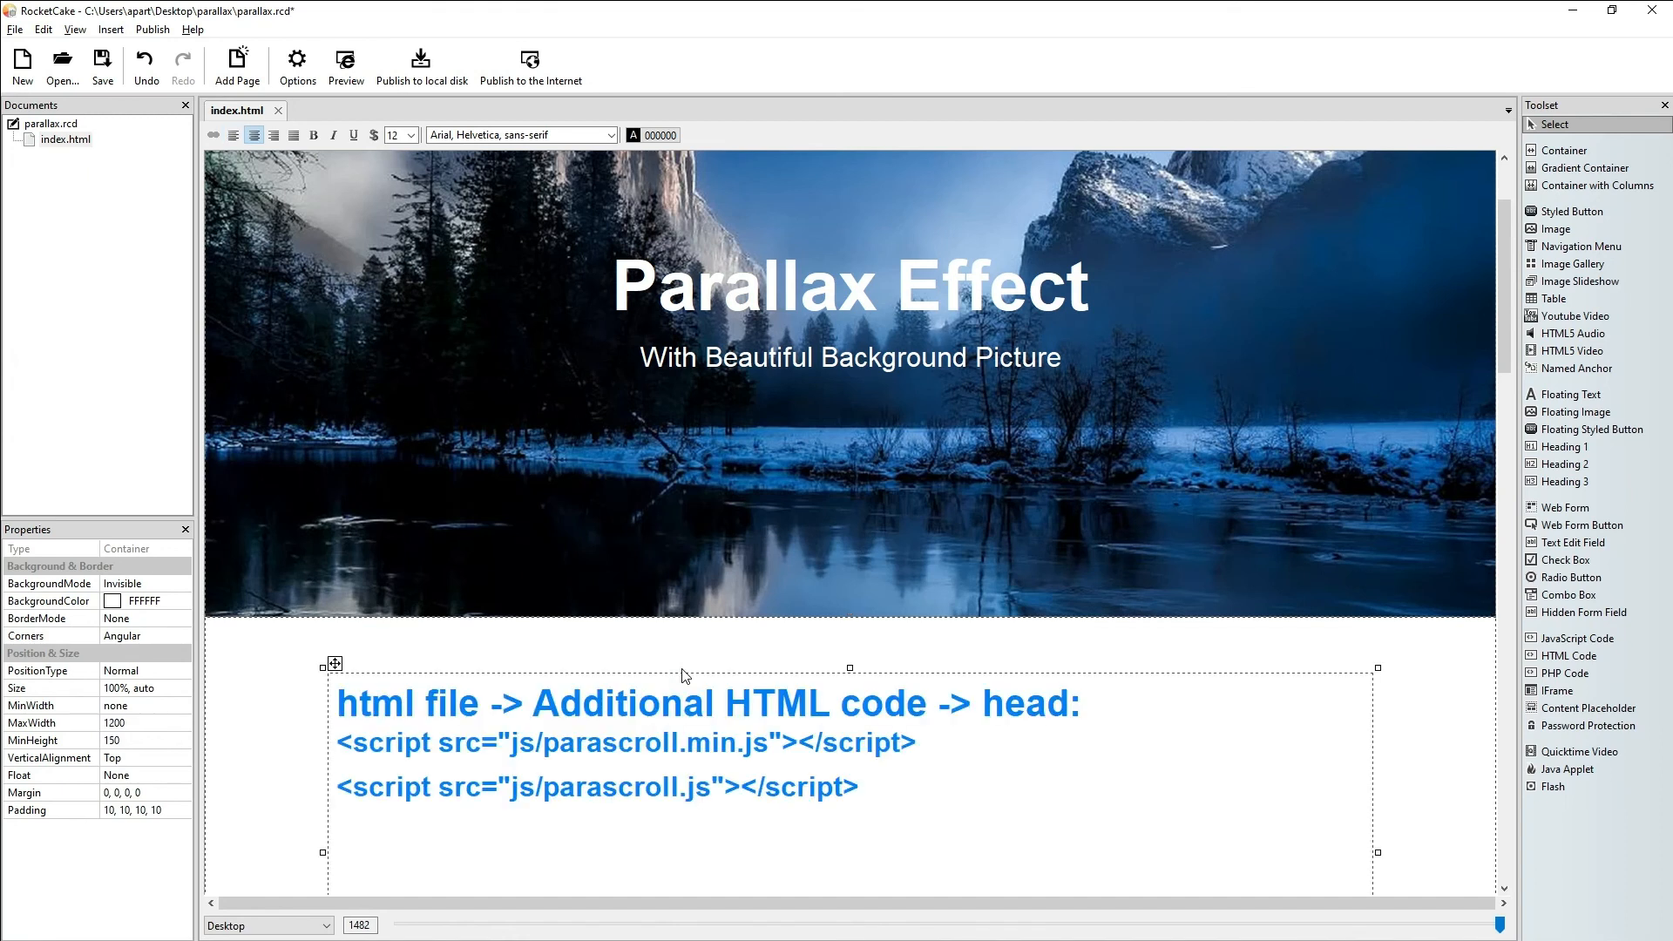
{"action": "scroll", "coordinate": [958, 741], "scroll_direction": "down", "scroll_amount": 1}
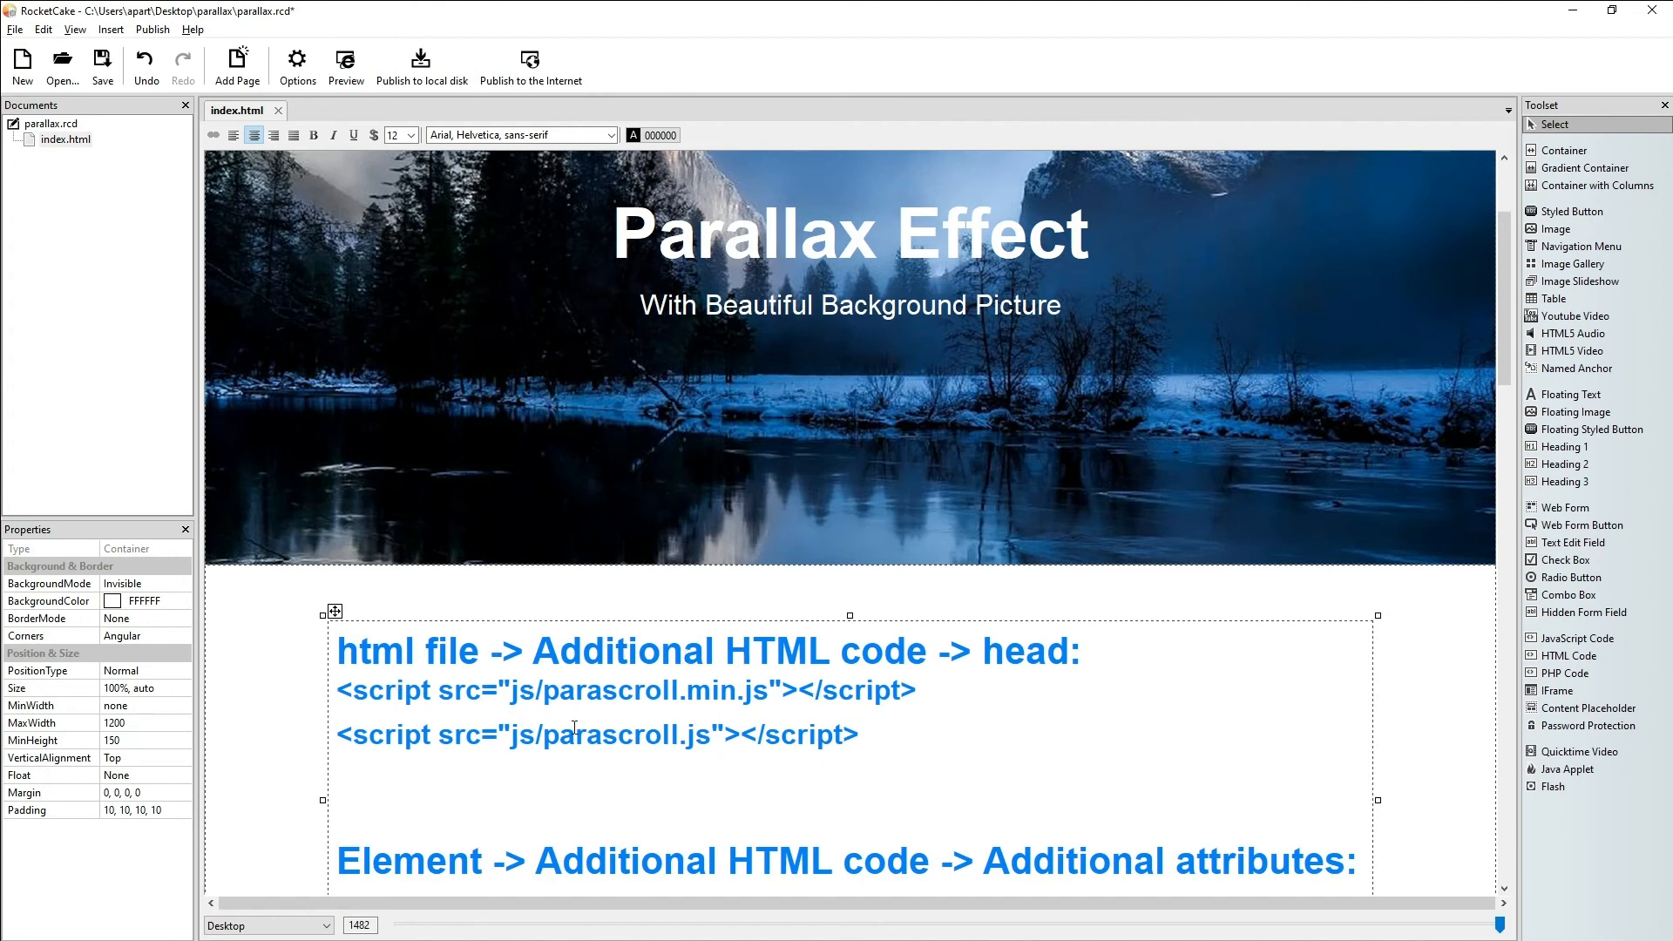
Step: Review the additional header code of index.html and the additional attributes of the container behind the Parallax Effect heading
{"action": "right_click", "coordinate": [79, 141]}
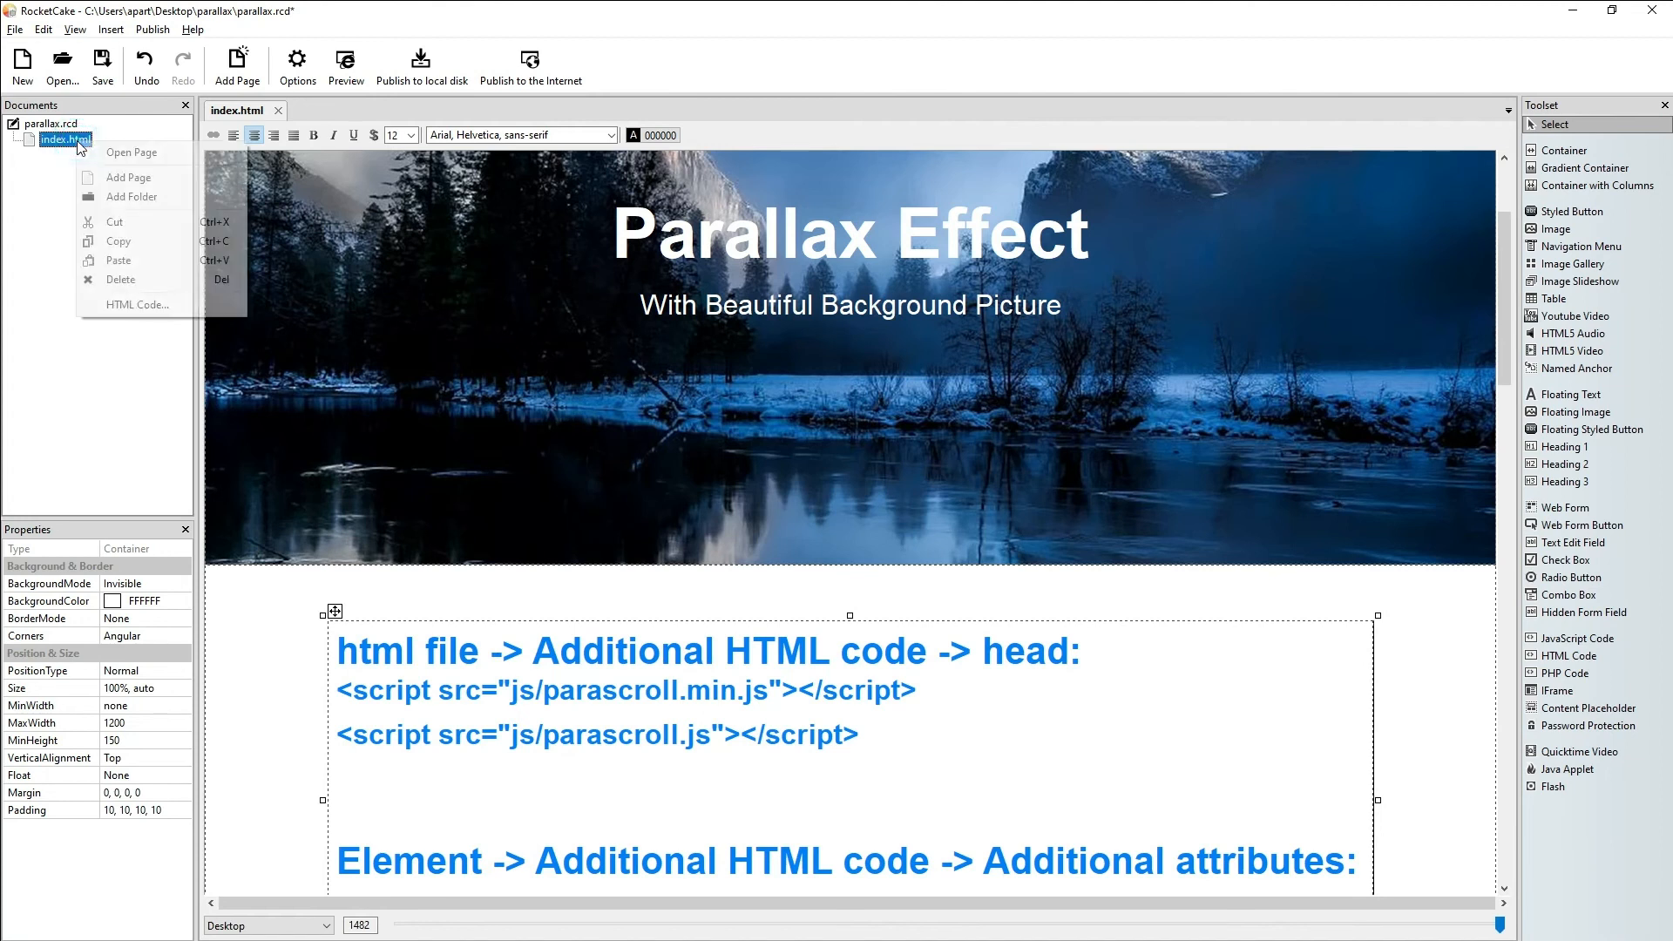
{"action": "left_click", "coordinate": [129, 304]}
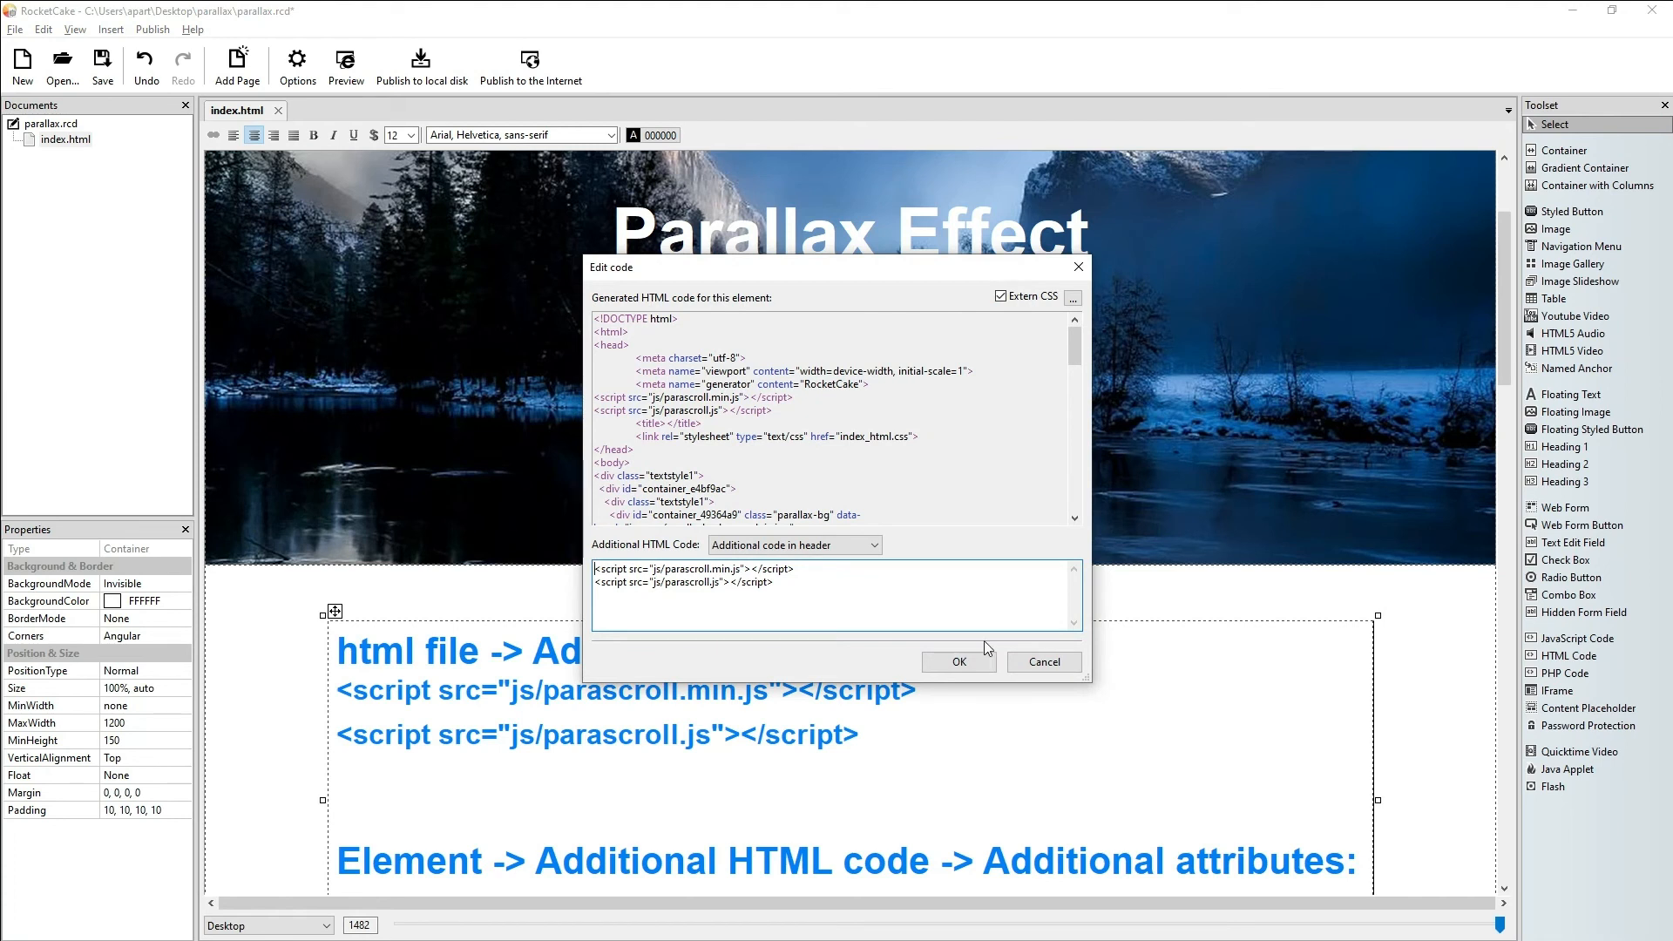
{"action": "left_click", "coordinate": [957, 662]}
{"action": "scroll", "coordinate": [924, 628], "scroll_direction": "down", "scroll_amount": 3}
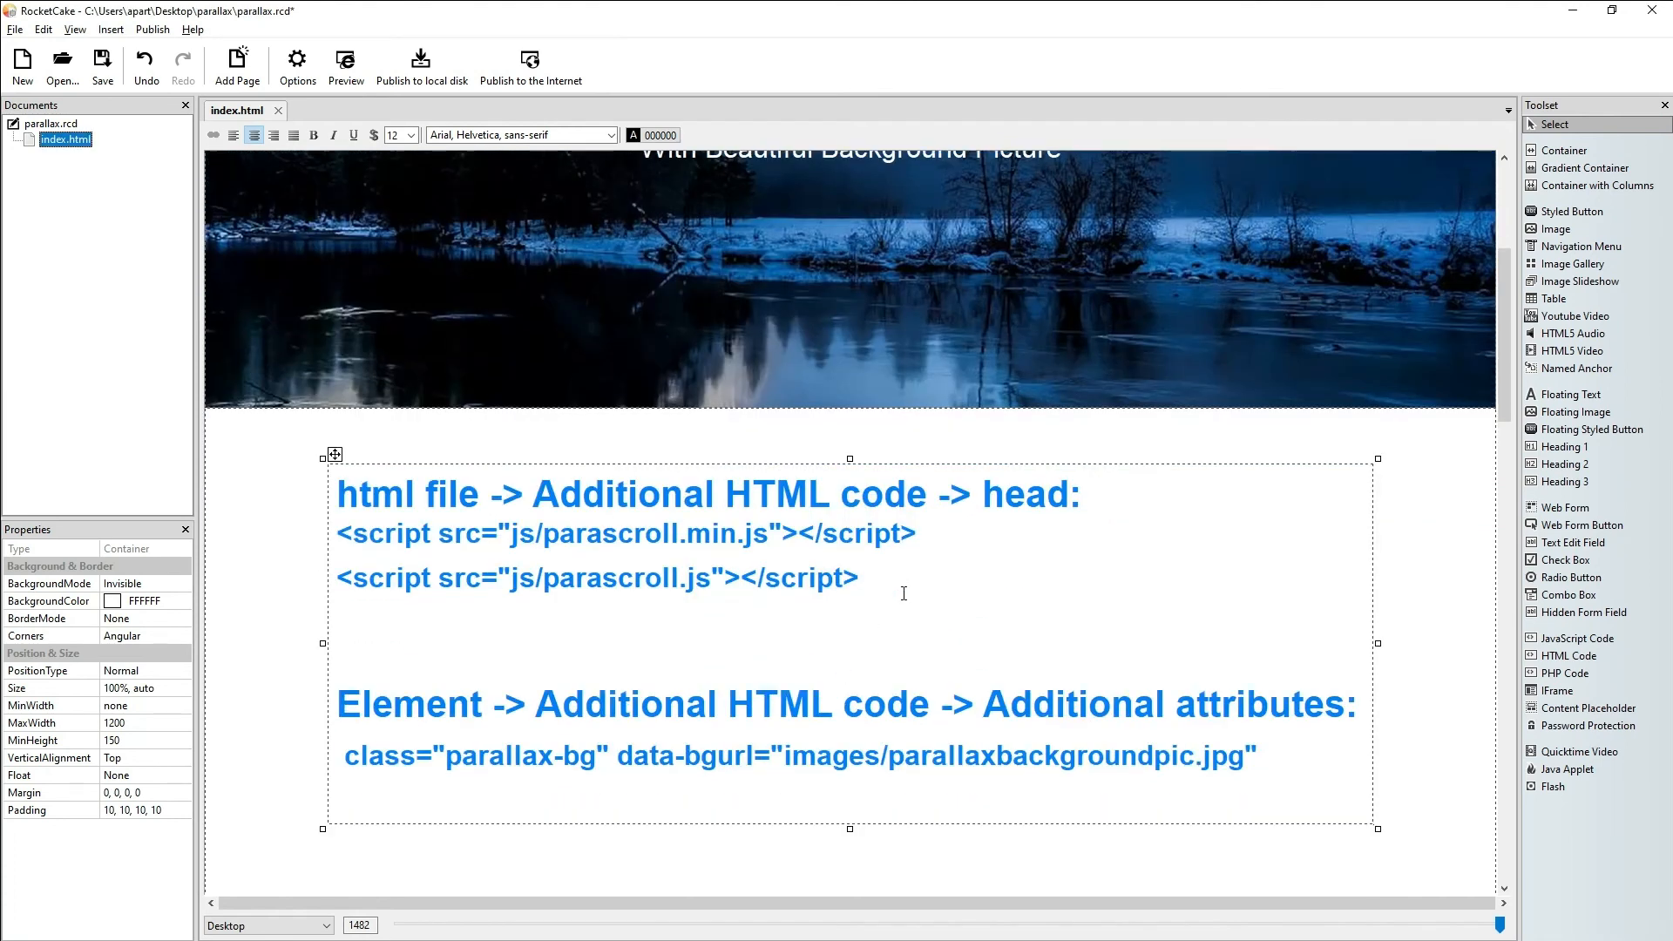
{"action": "scroll", "coordinate": [906, 593], "scroll_direction": "up", "scroll_amount": 3}
{"action": "right_click", "coordinate": [1132, 416]}
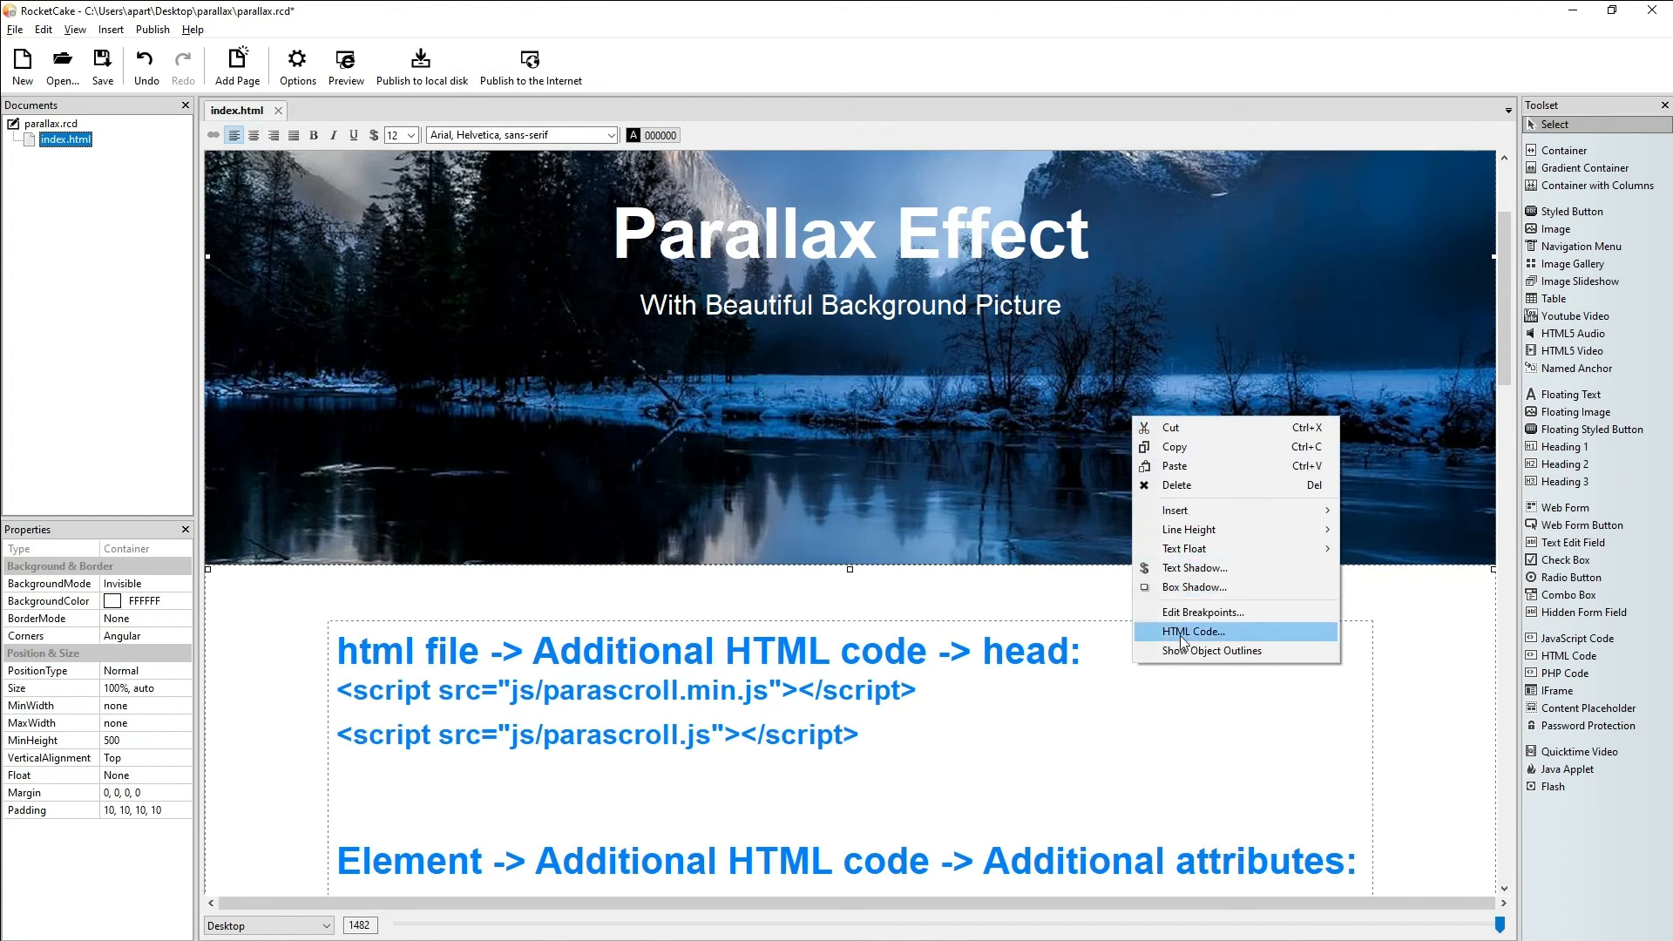
{"action": "left_click", "coordinate": [1193, 632]}
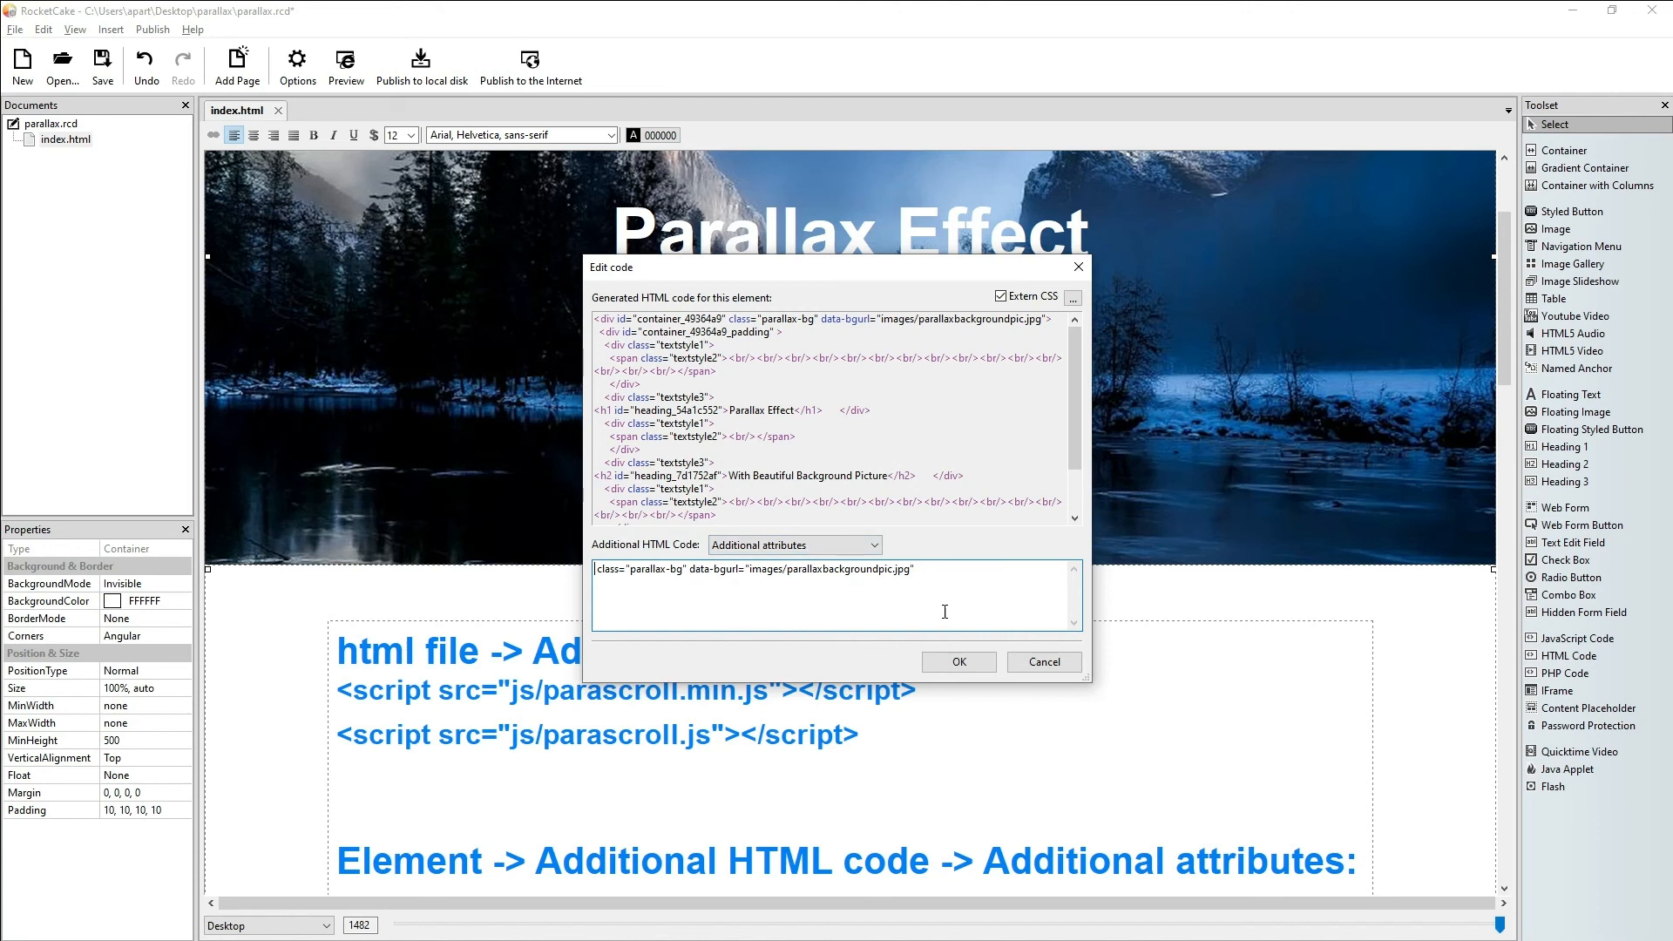
{"action": "left_click", "coordinate": [958, 663]}
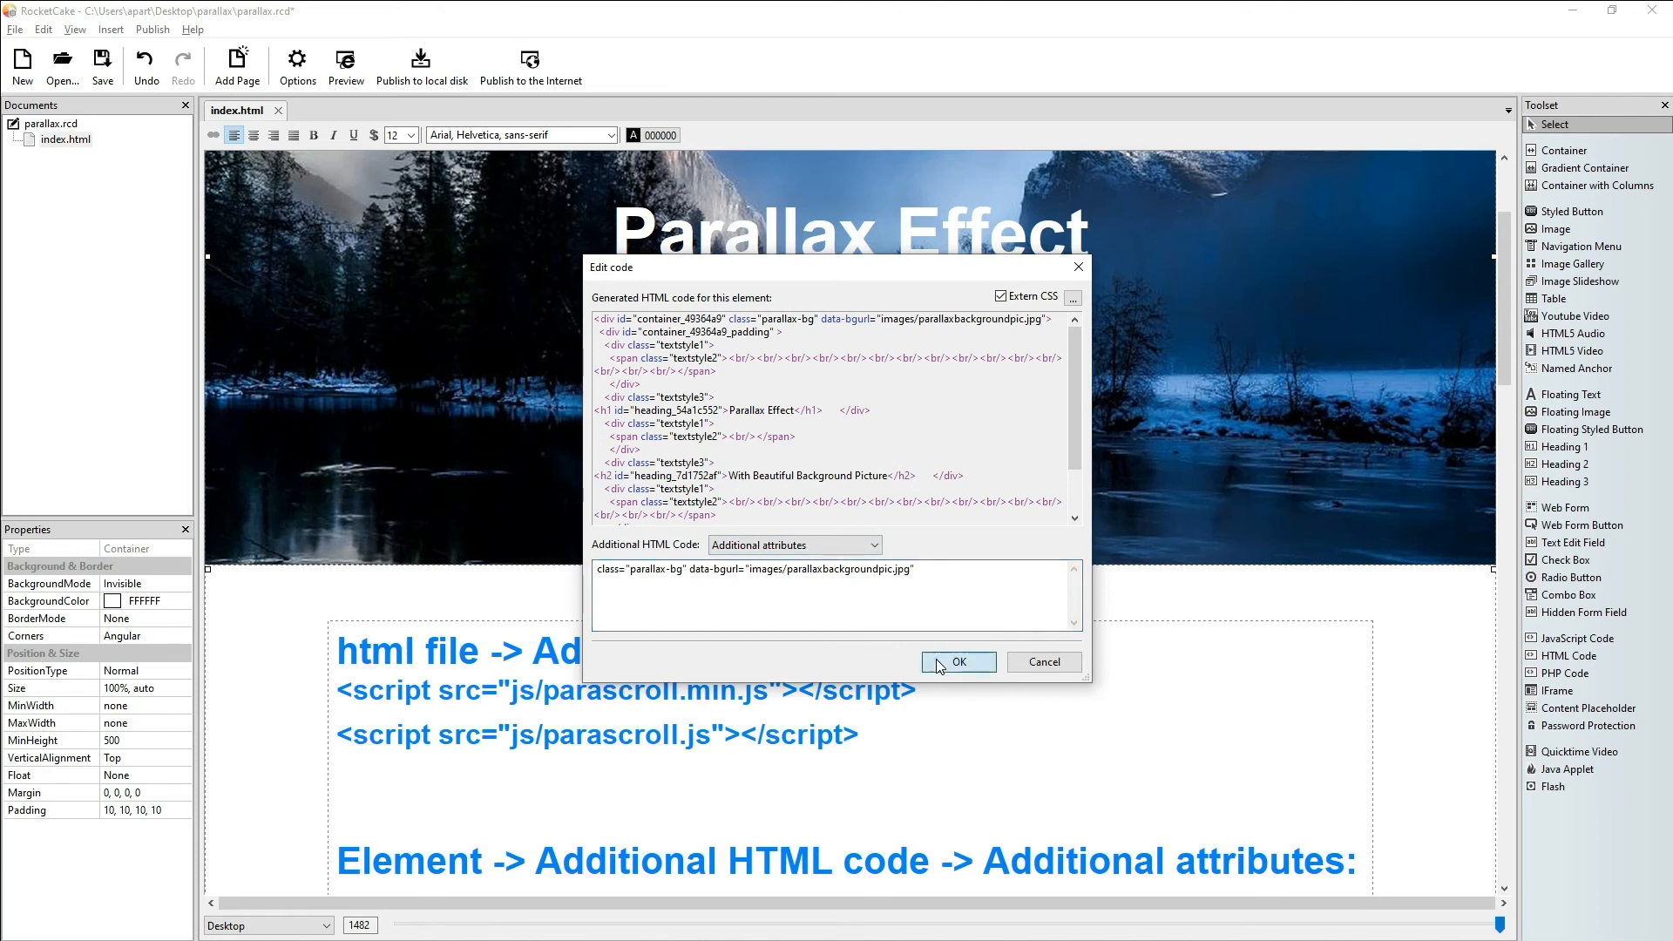
Step: Add the centred bold blue text "rocketcaketutorials.com" in size 32 below the inner container with the HTML code instructions
{"action": "left_click", "coordinate": [978, 693]}
{"action": "scroll", "coordinate": [980, 693], "scroll_direction": "down", "scroll_amount": 3}
{"action": "scroll", "coordinate": [980, 693], "scroll_direction": "down", "scroll_amount": 2}
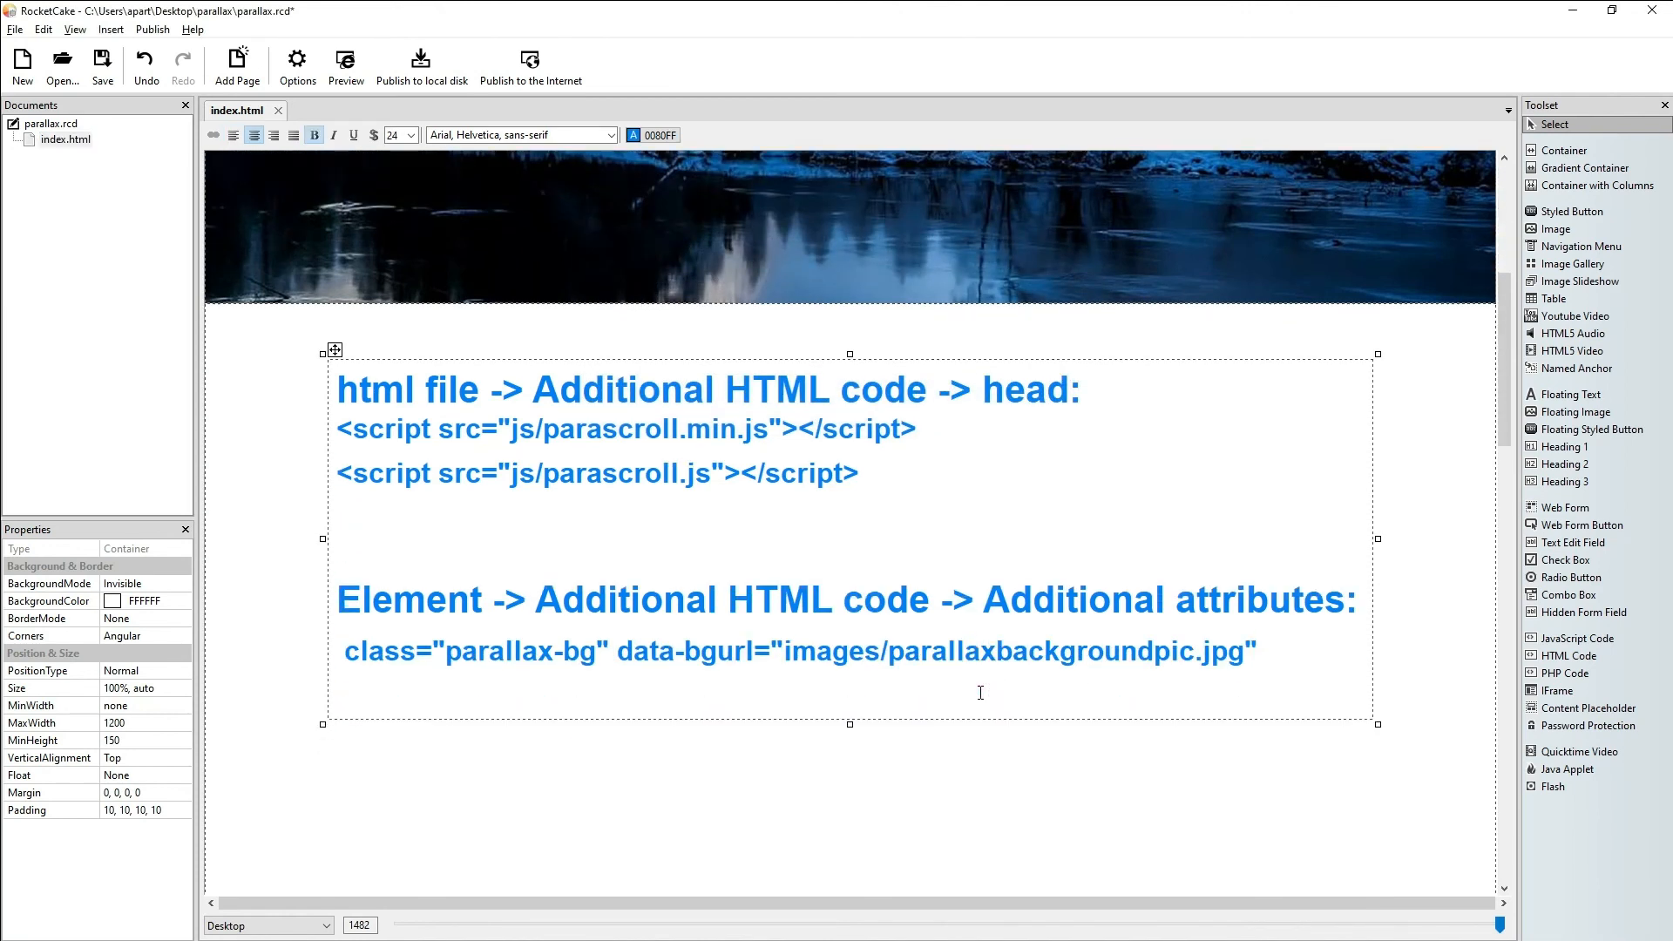
{"action": "scroll", "coordinate": [980, 693], "scroll_direction": "down", "scroll_amount": 2}
{"action": "left_click", "coordinate": [929, 706]}
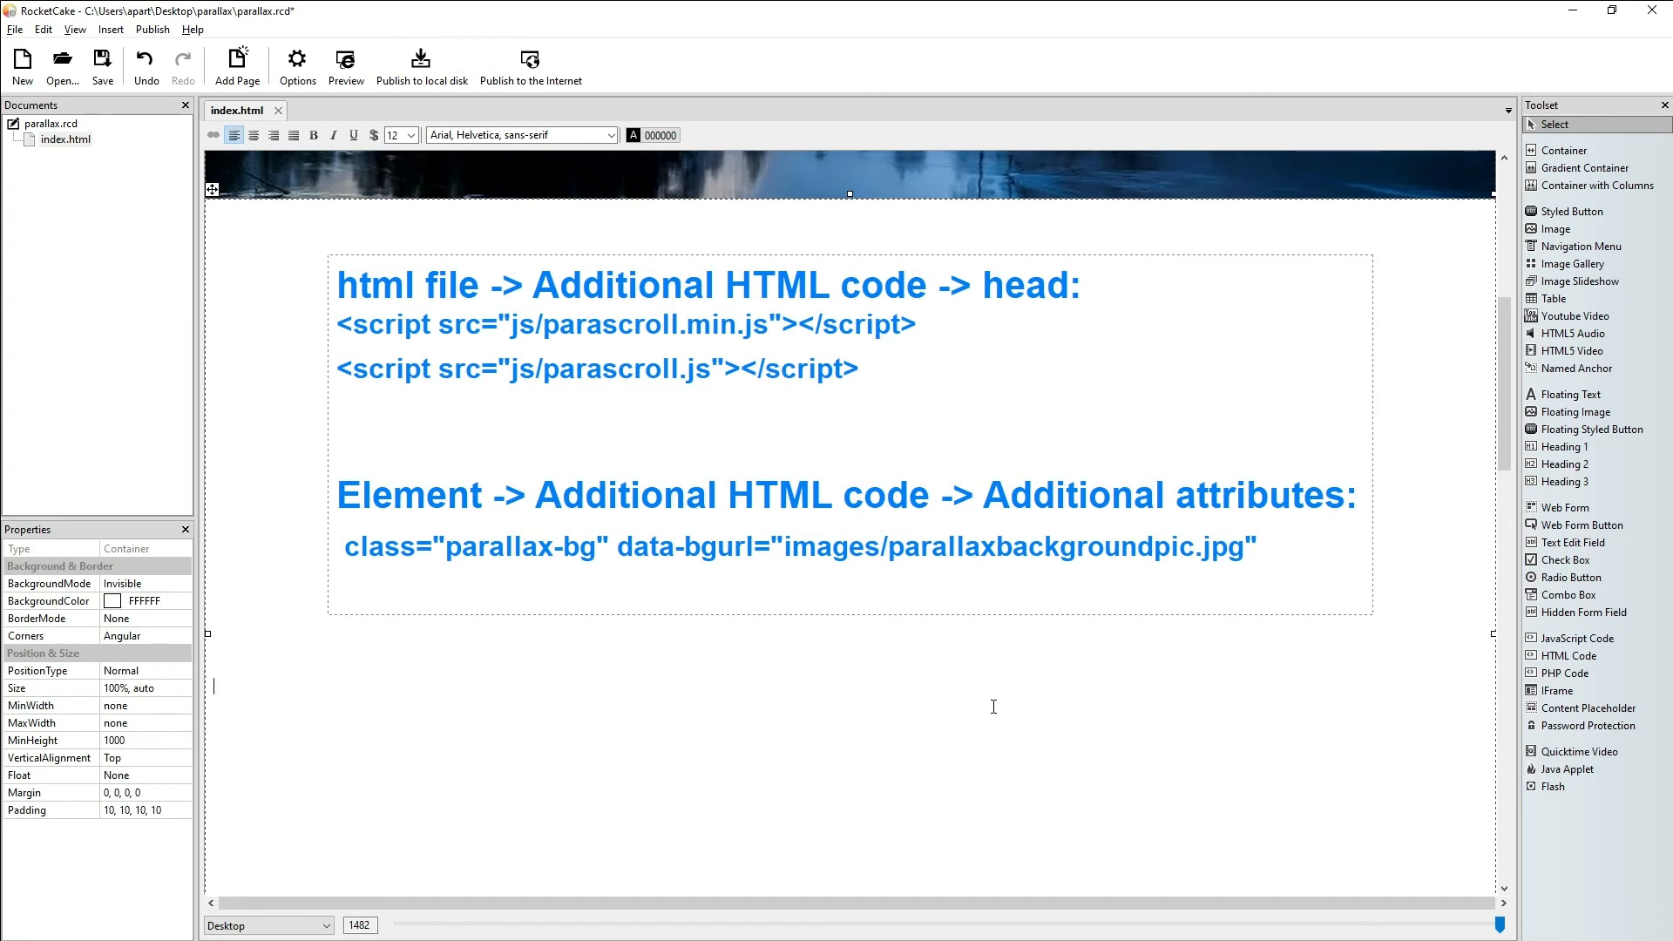
{"action": "left_click", "coordinate": [474, 679]}
{"action": "type", "text": "rocketcaketutorials.com"}
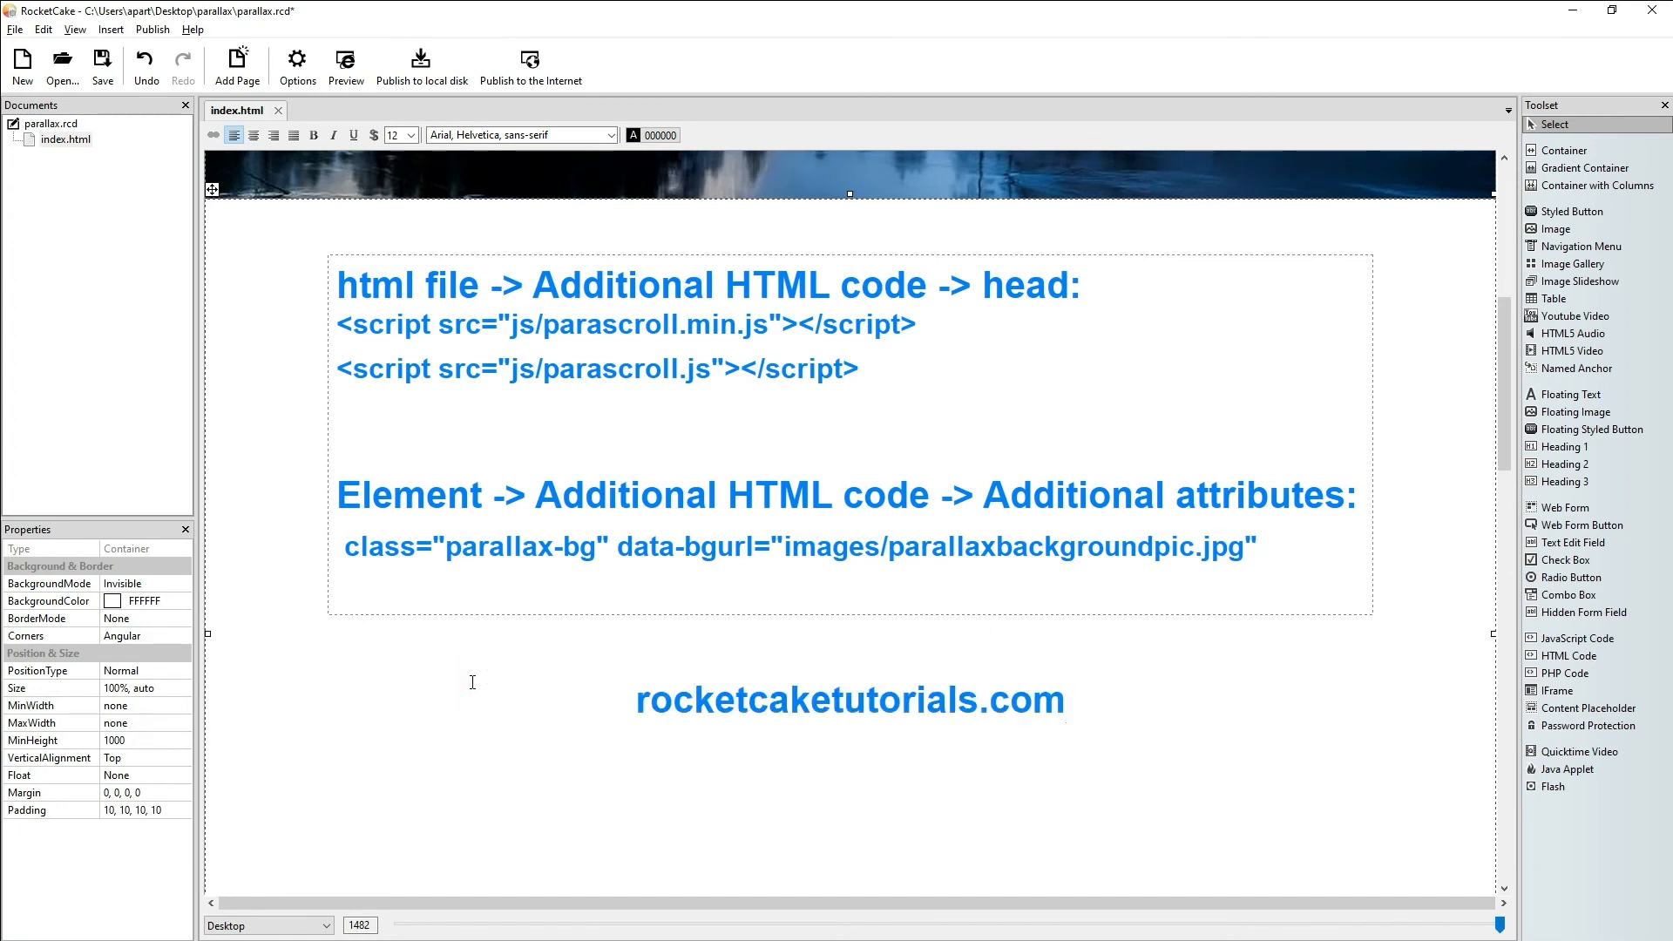
Step: Save the page with its new instruction text and publish it to the local parallax folder, overwriting all files
{"action": "left_click", "coordinate": [102, 63]}
{"action": "left_click", "coordinate": [422, 66]}
{"action": "left_click", "coordinate": [887, 513]}
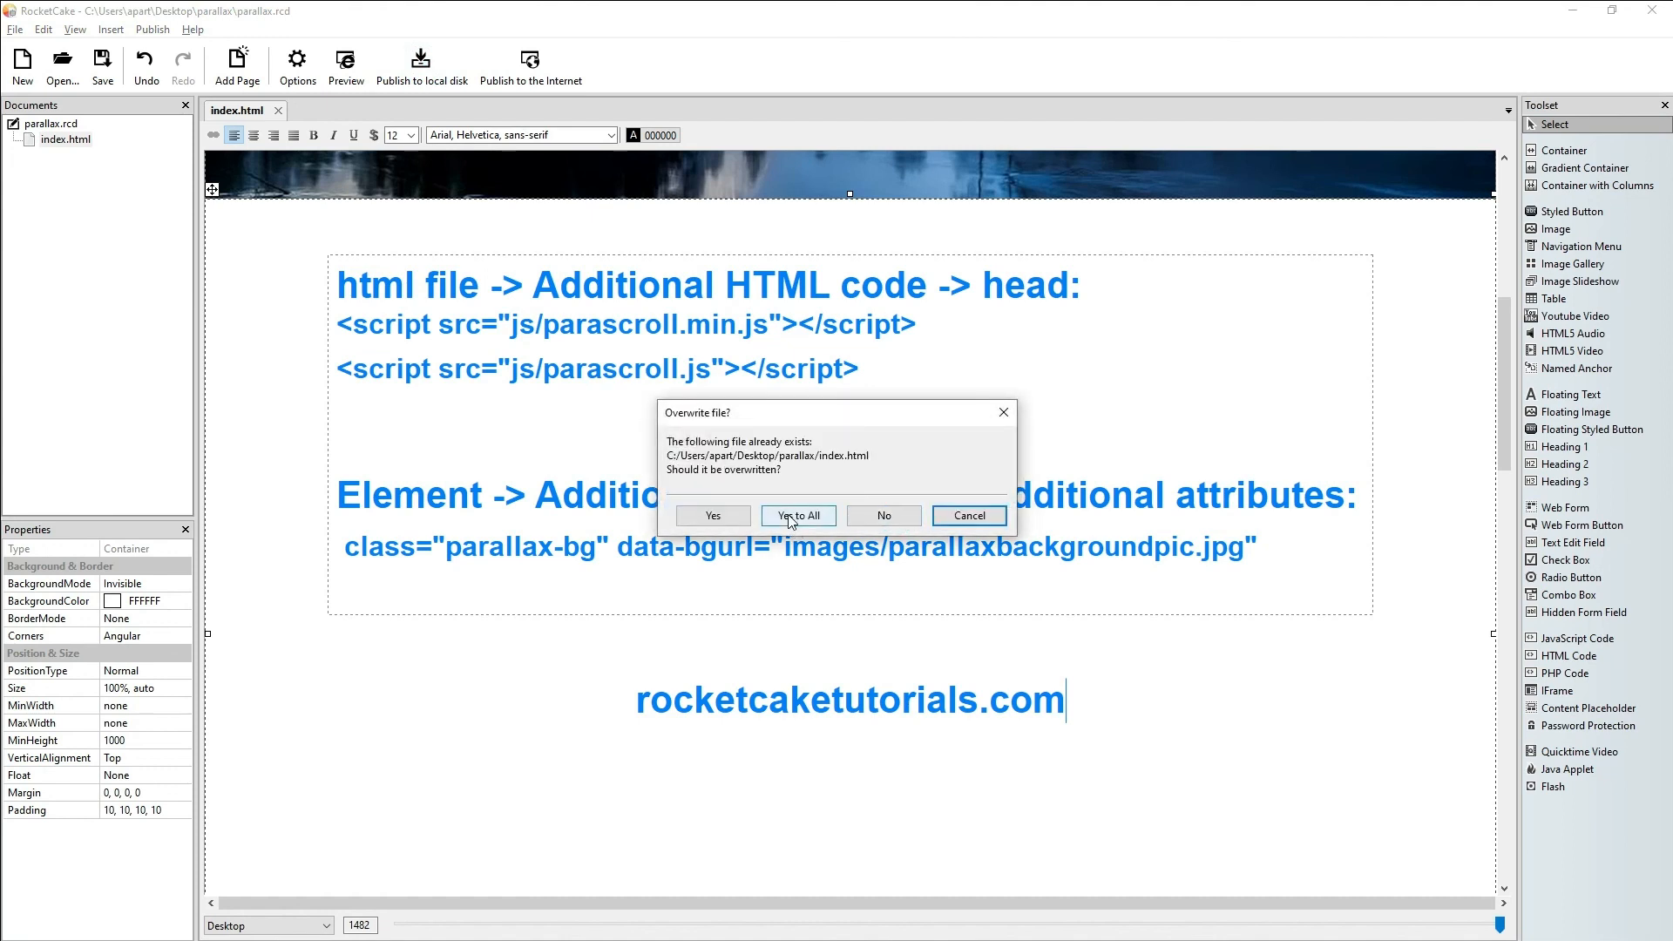
{"action": "left_click", "coordinate": [790, 516]}
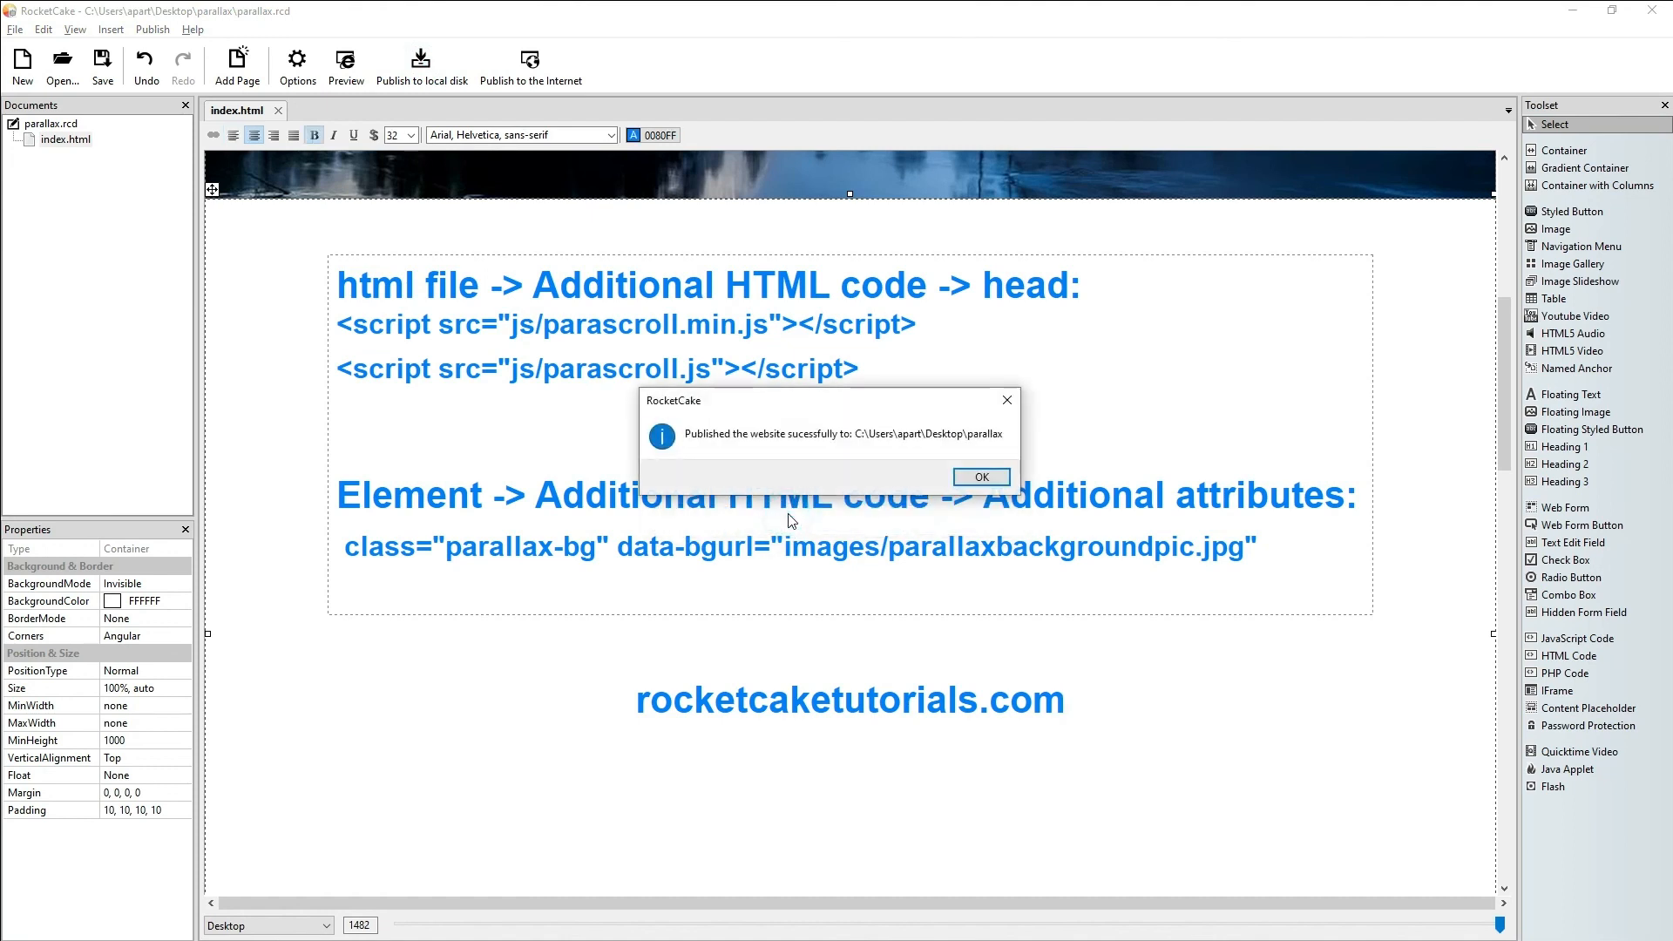
{"action": "left_click", "coordinate": [982, 478]}
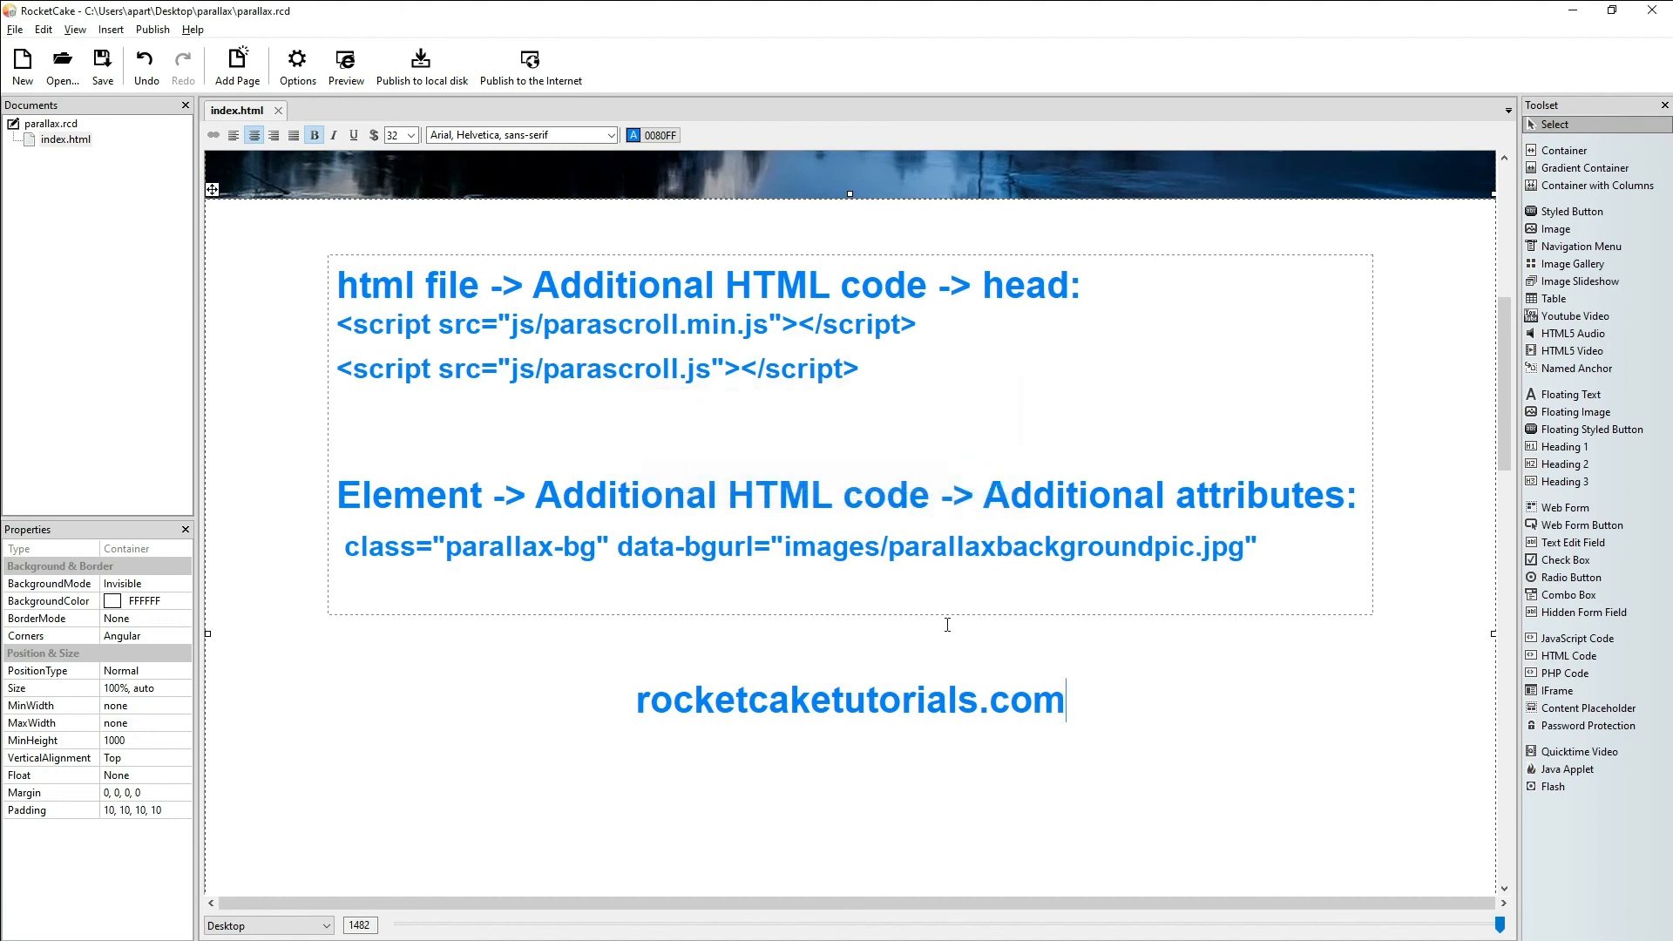
Step: Switch to Total Commander and pack the Desktop's parallax folder, including subfolders, into the ZIP archive e:\RocketCake\rctutorials\parallax.zip
{"action": "key", "text": "alt+Tab"}
{"action": "key", "text": "alt+Tab"}
{"action": "key", "text": "alt+Tab"}
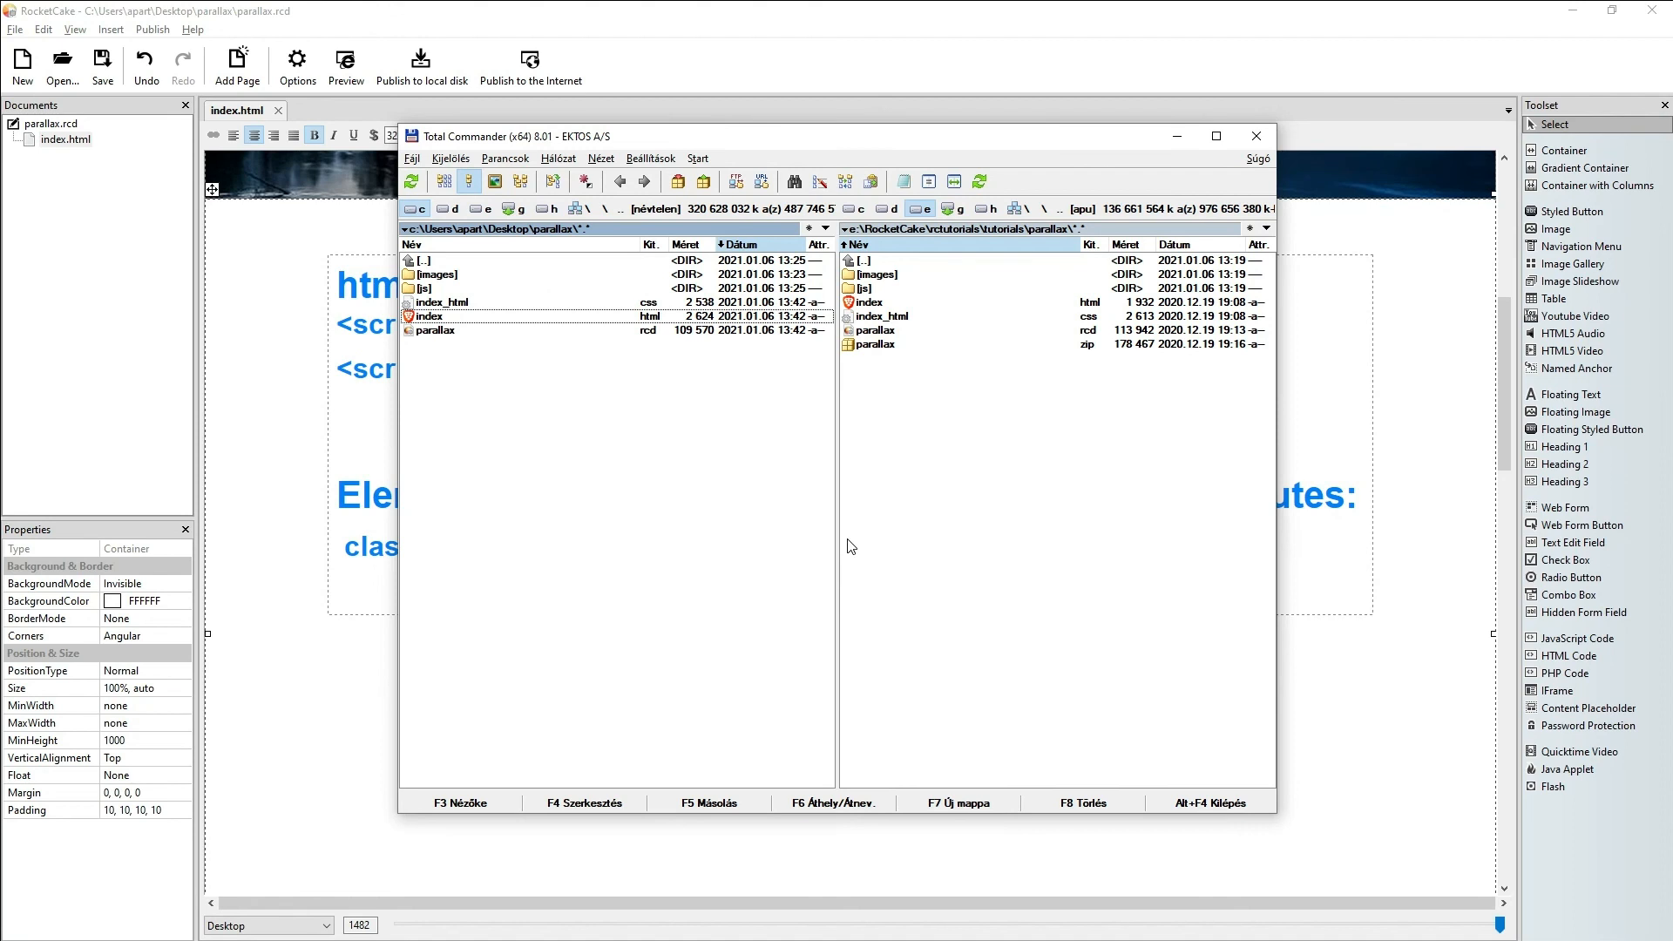
{"action": "double_click", "coordinate": [429, 263]}
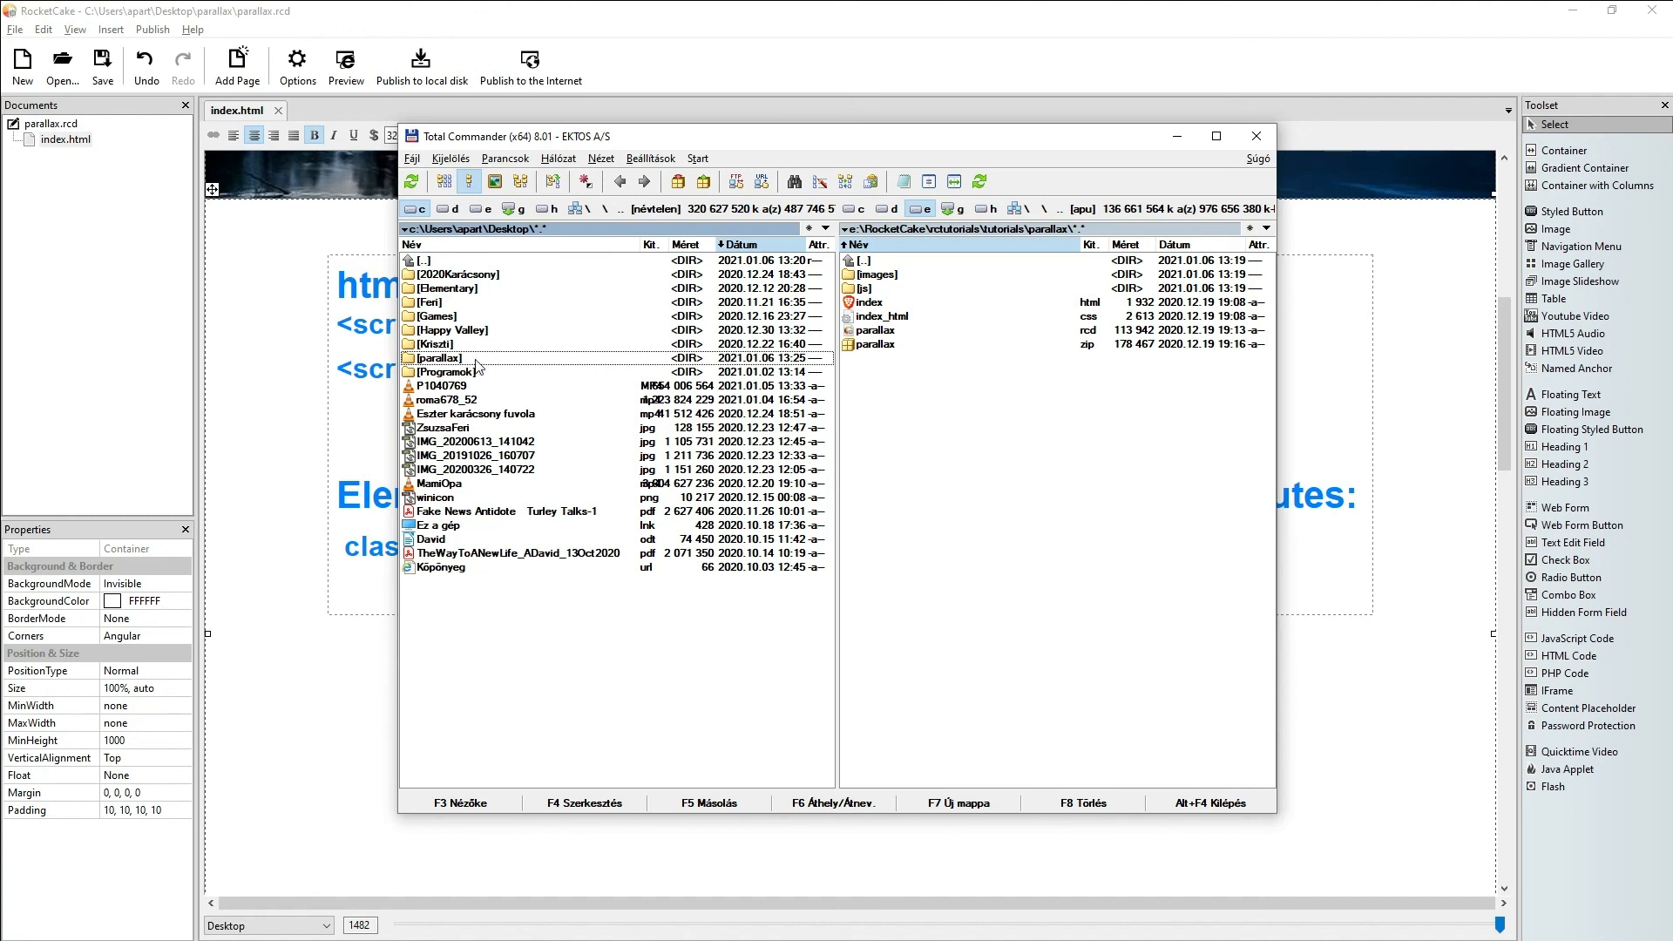
{"action": "double_click", "coordinate": [926, 264]}
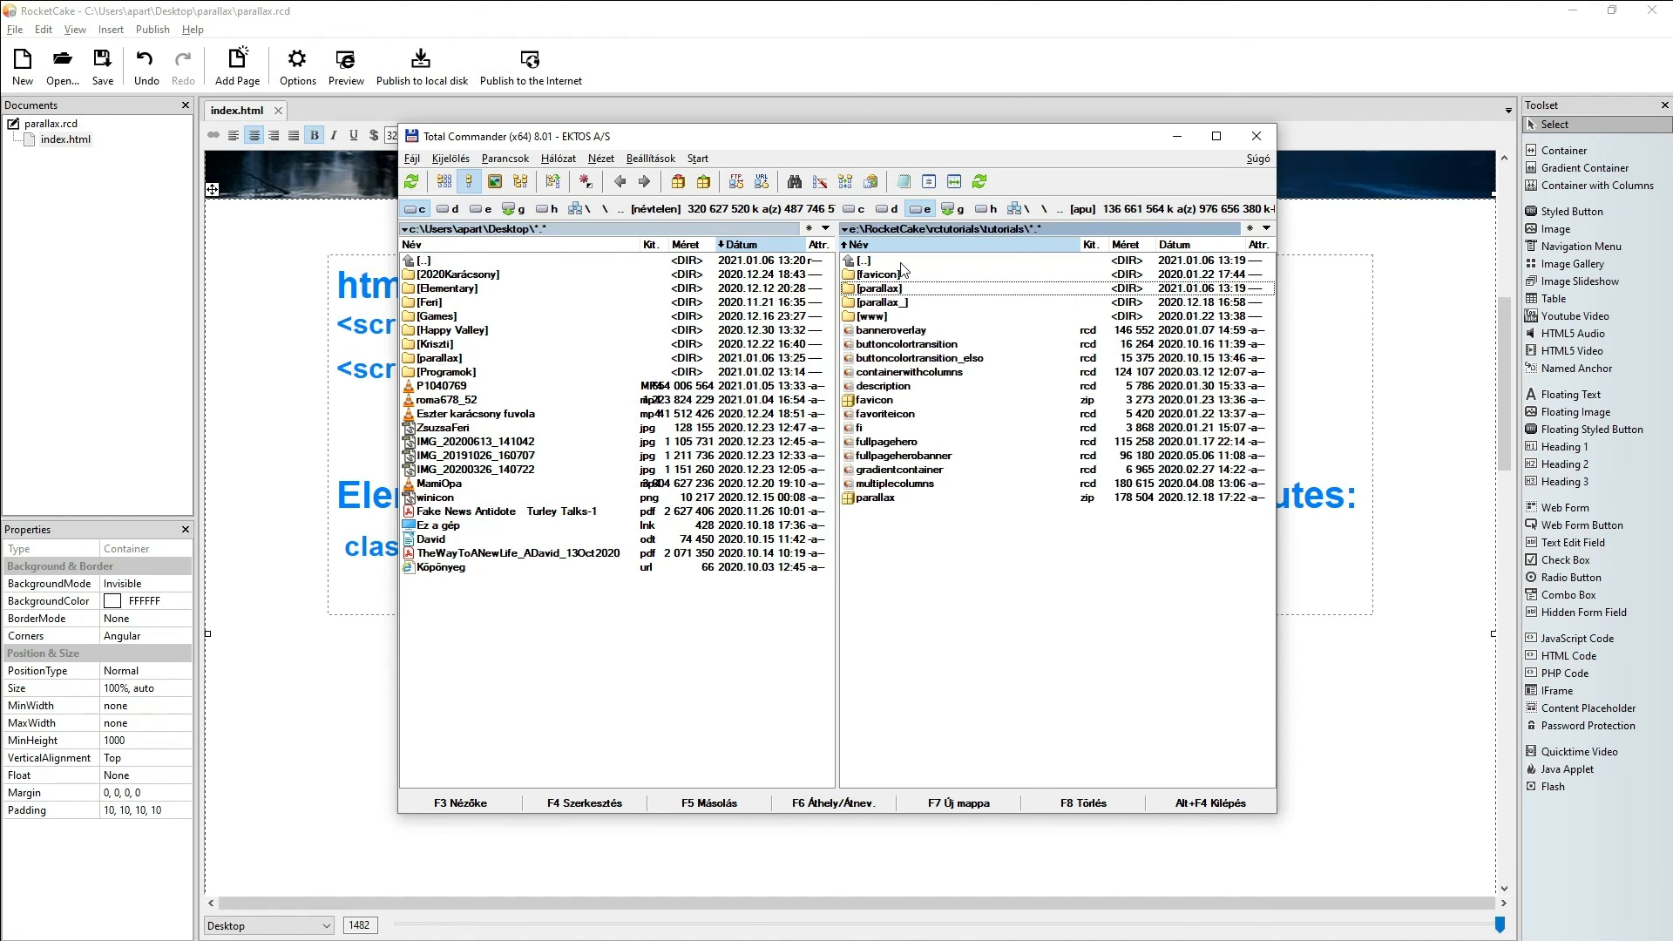
{"action": "double_click", "coordinate": [902, 262]}
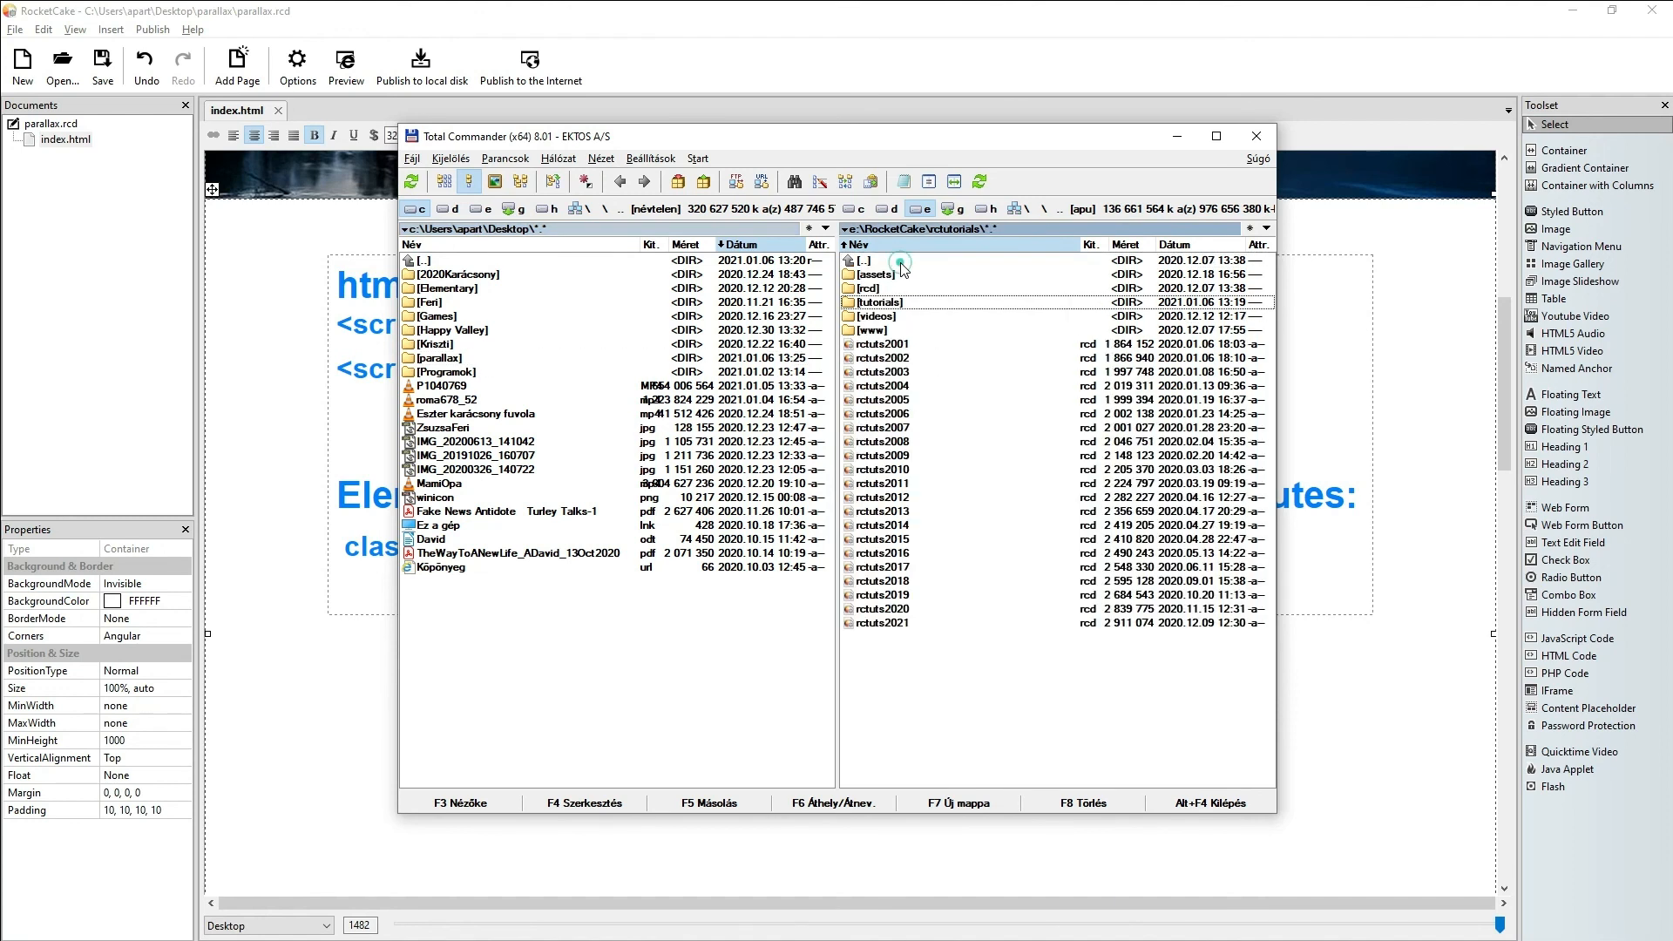
{"action": "left_click", "coordinate": [466, 359]}
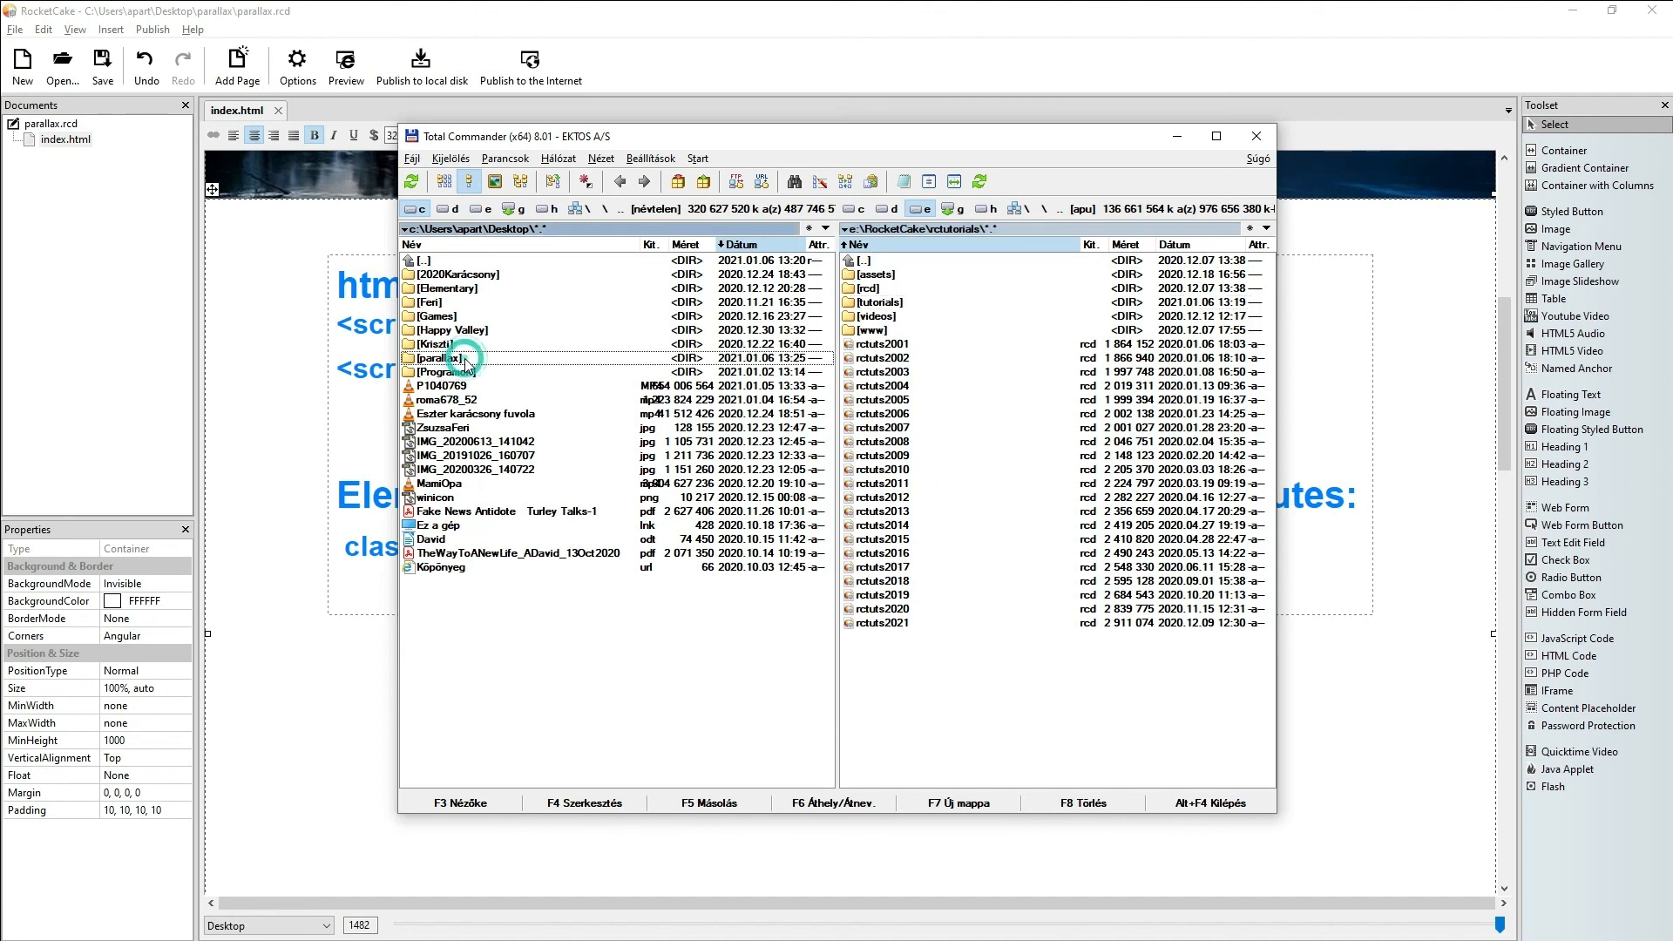
{"action": "left_click", "coordinate": [411, 159]}
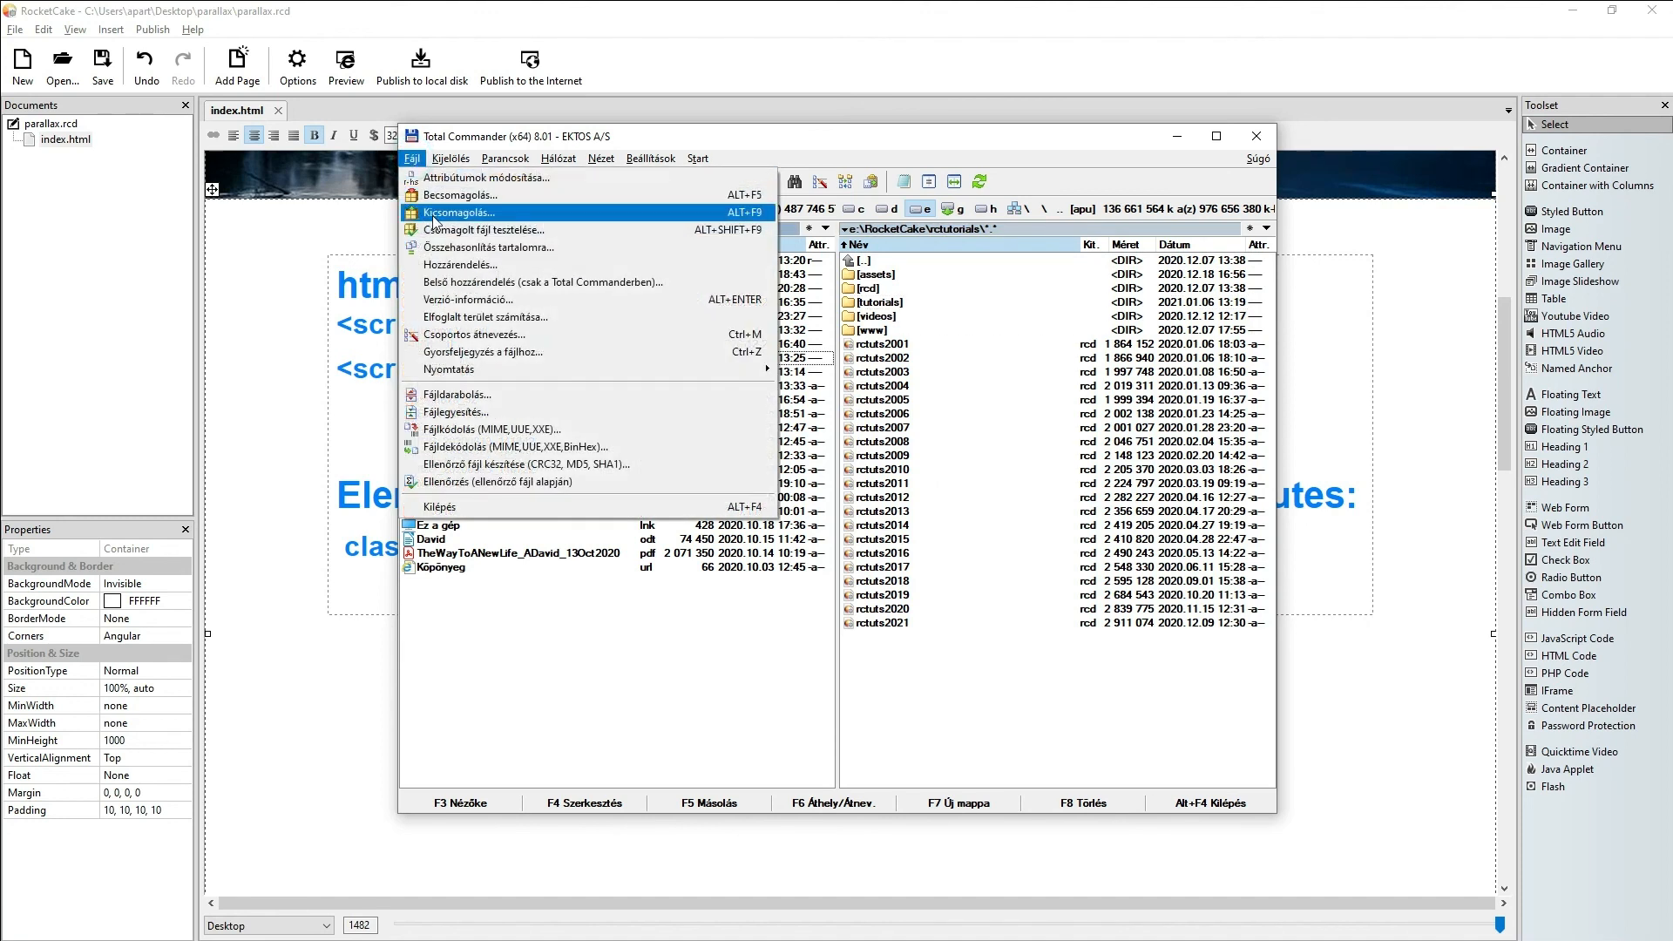
{"action": "left_click", "coordinate": [452, 196]}
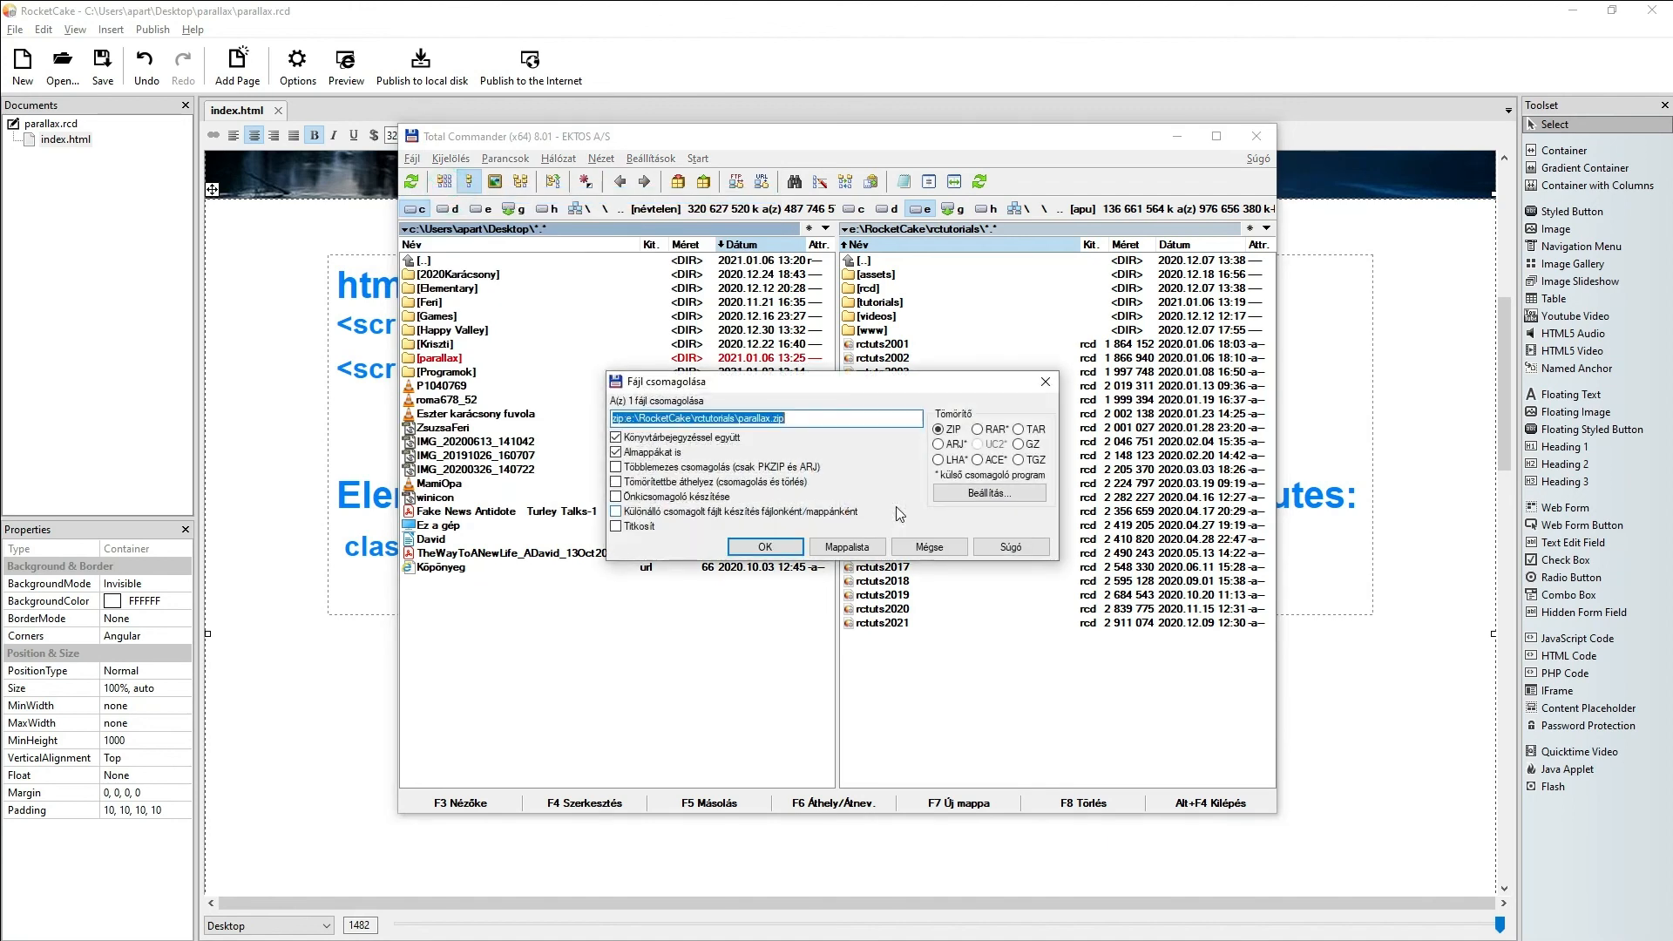
{"action": "left_click", "coordinate": [765, 547]}
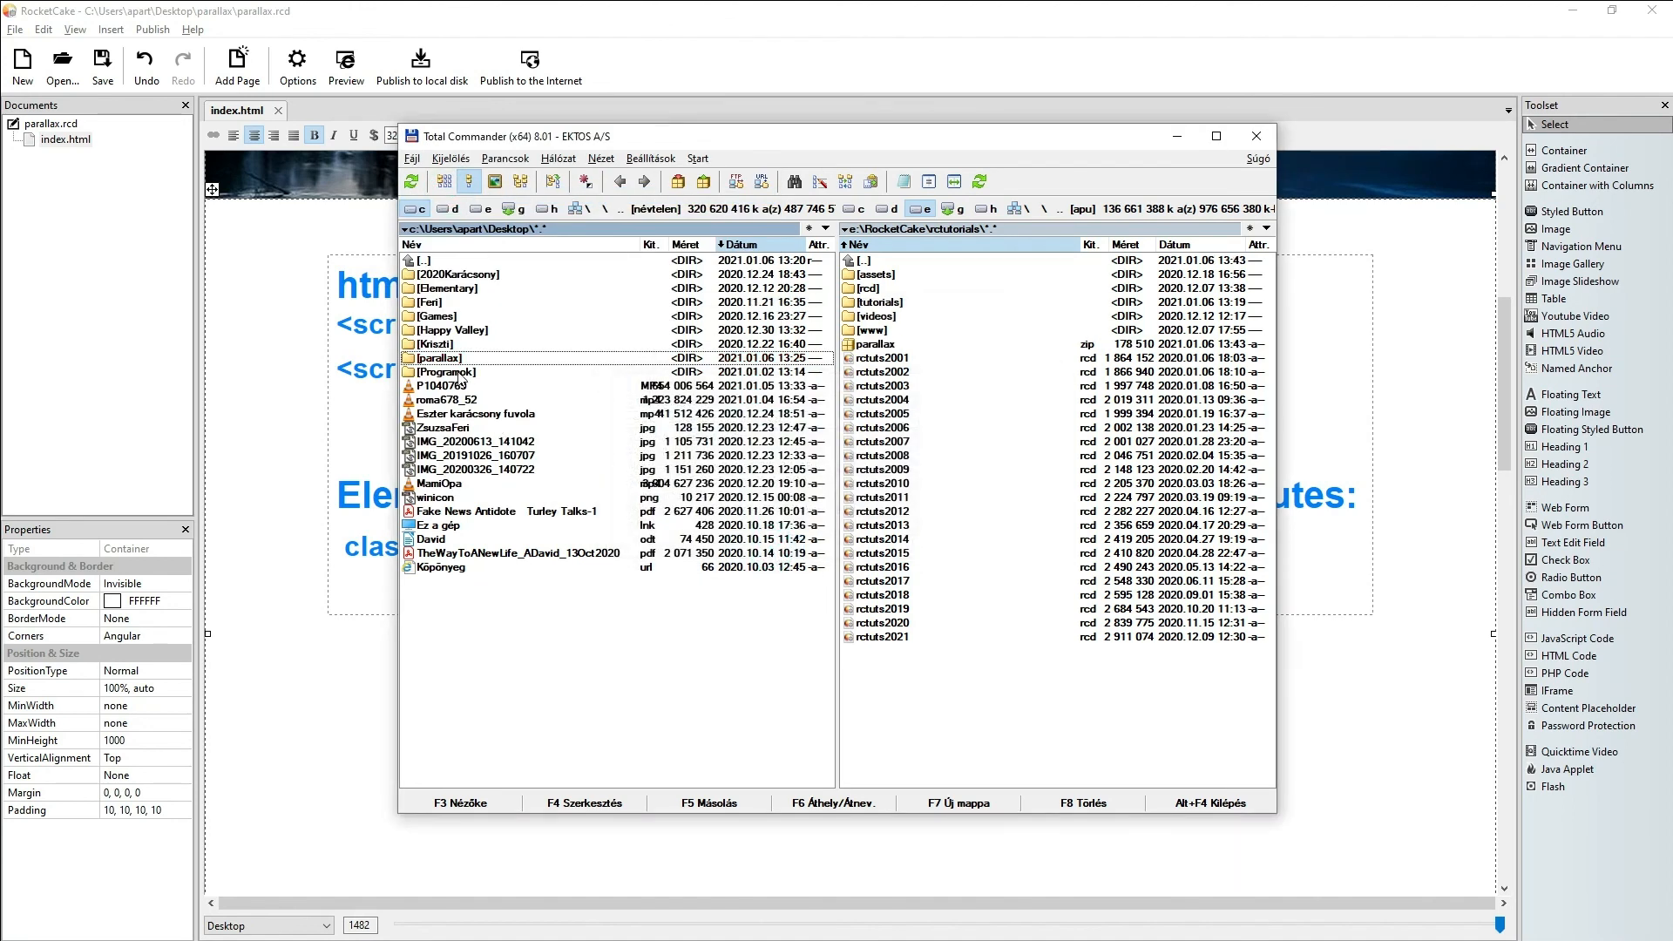
Step: Examine the contents of parallax.zip, including its js and images folders, then leave the archive and return to RocketCake
{"action": "left_click", "coordinate": [886, 345]}
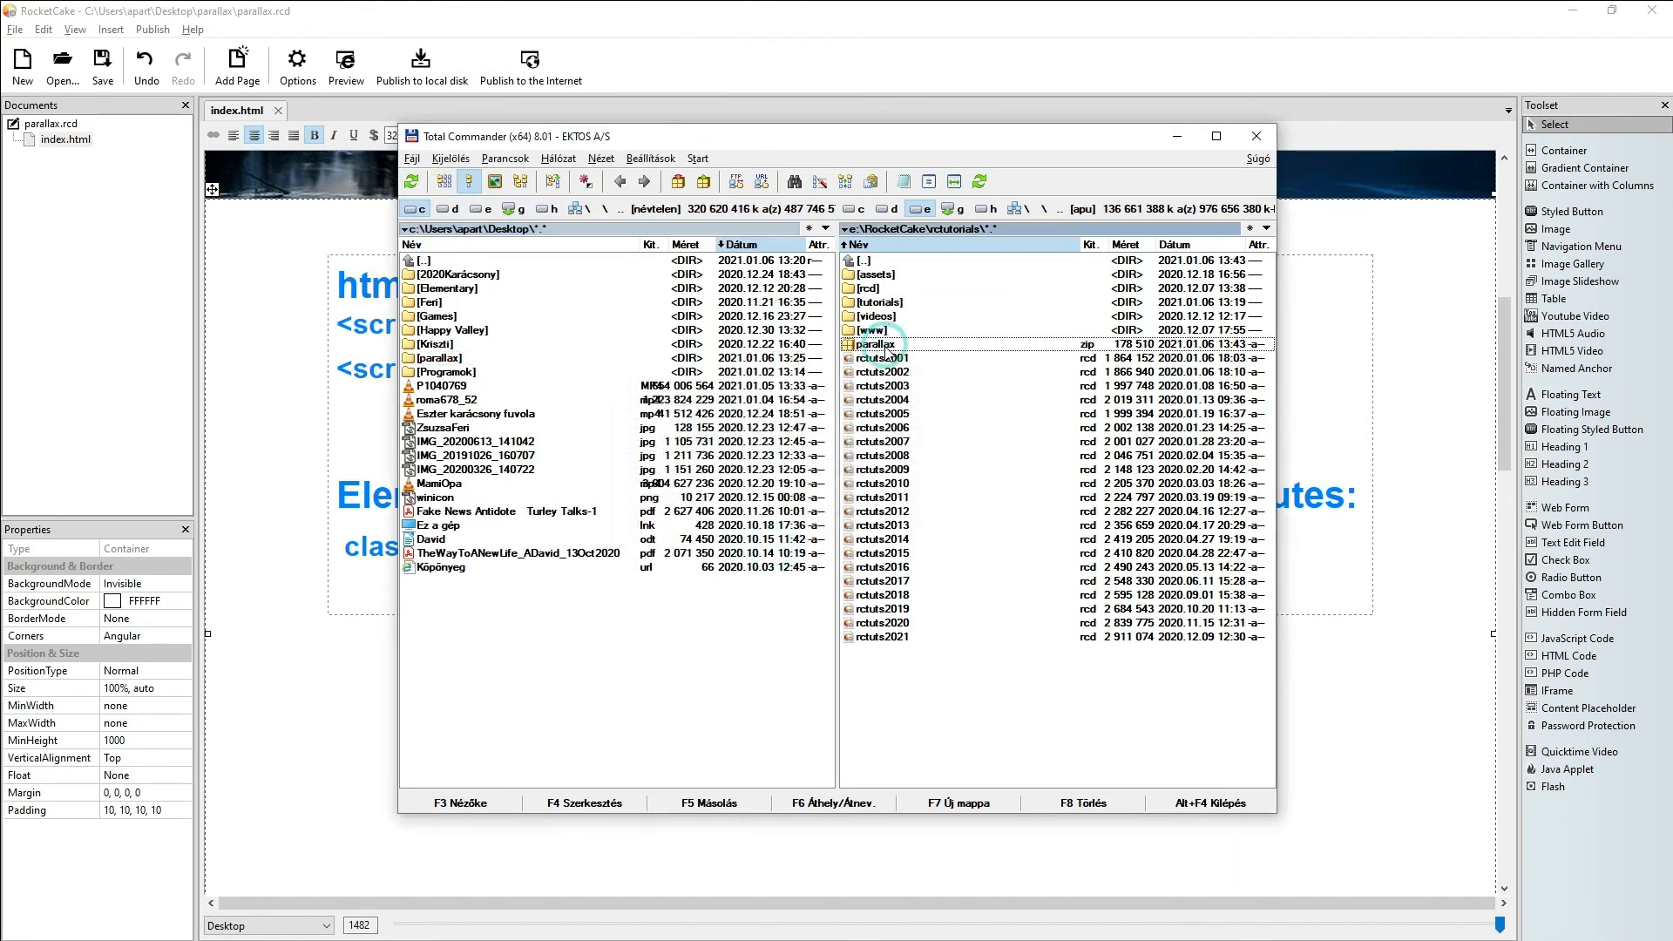
{"action": "double_click", "coordinate": [940, 344]}
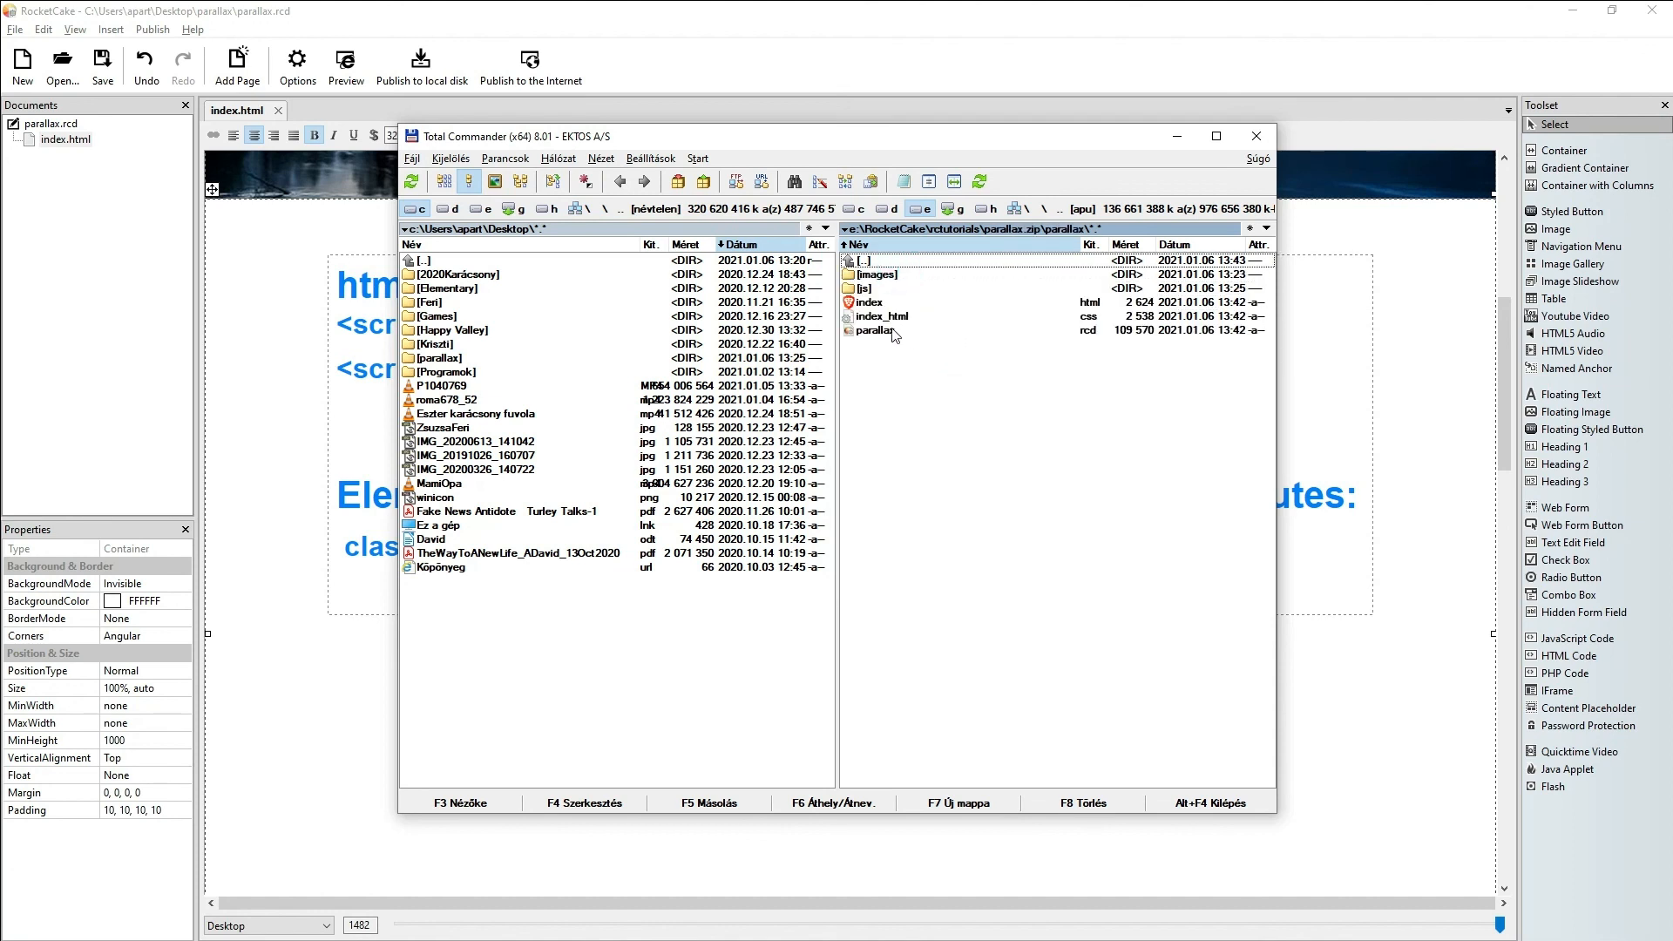
{"action": "double_click", "coordinate": [887, 289]}
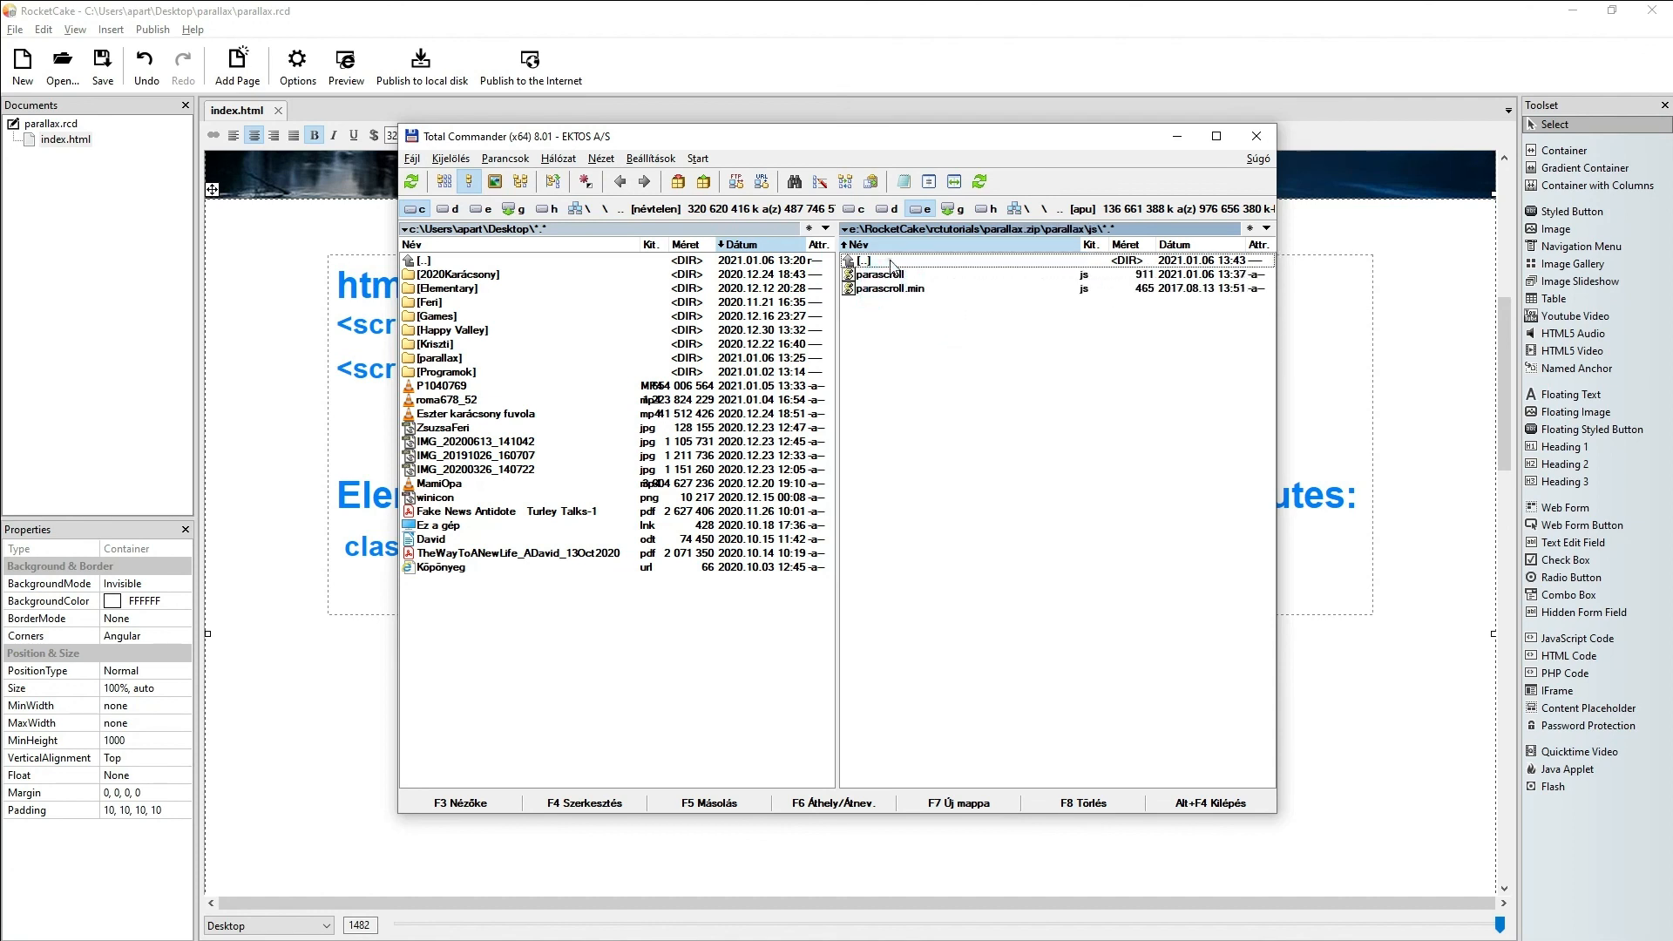
{"action": "double_click", "coordinate": [892, 264]}
{"action": "left_click", "coordinate": [874, 332]}
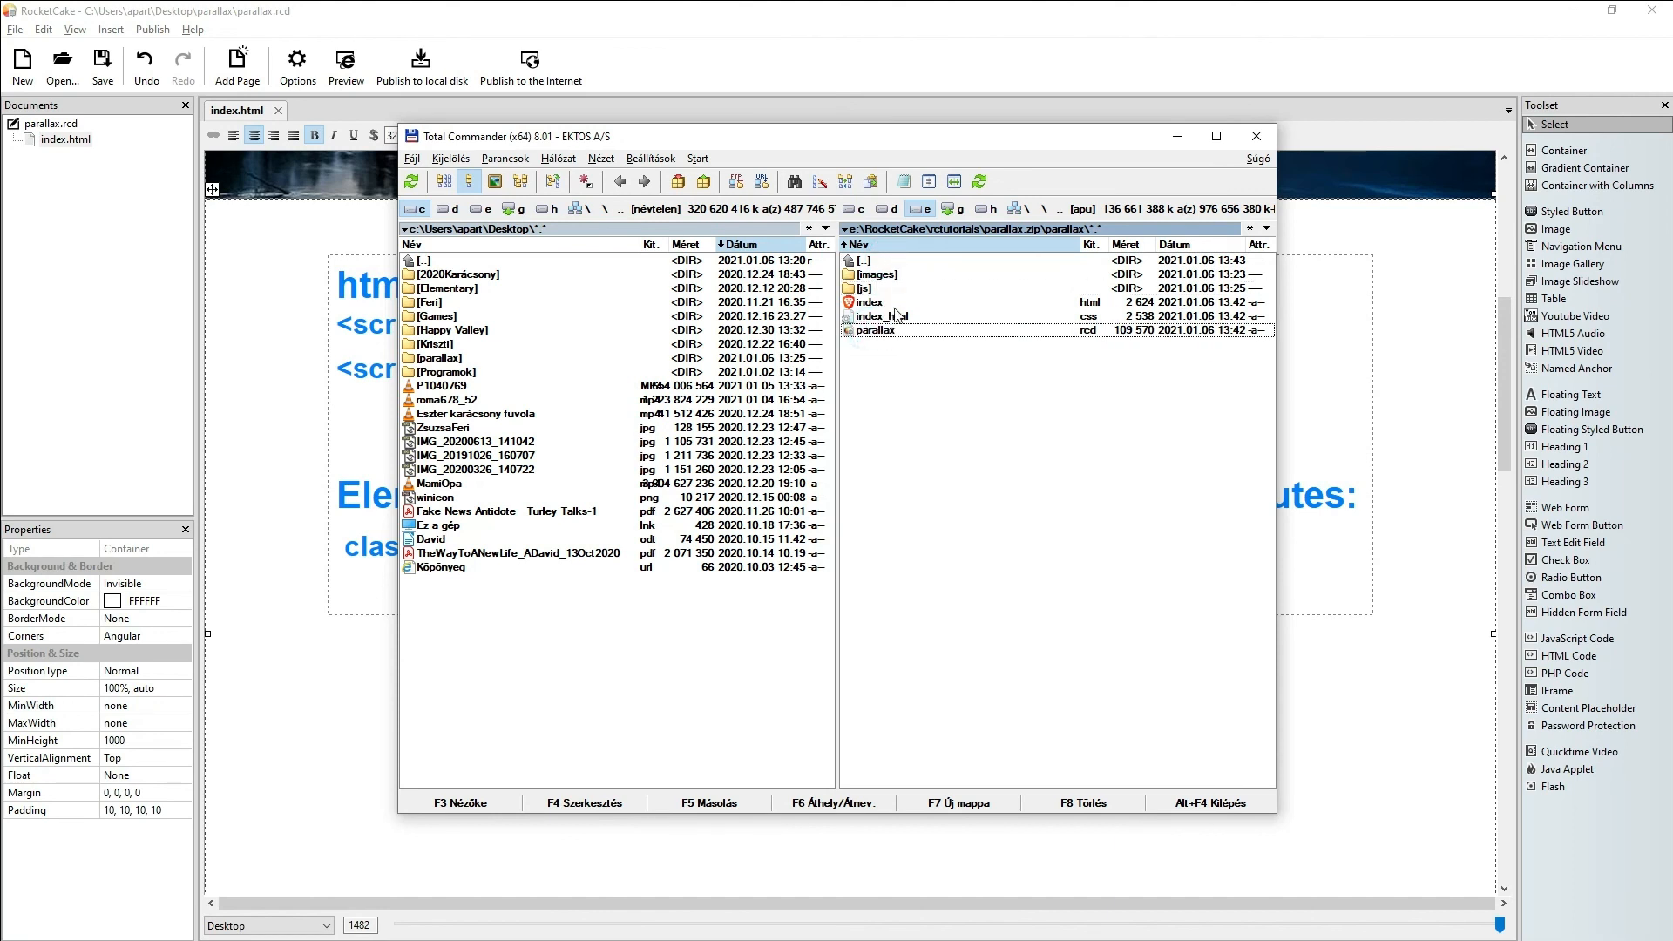
{"action": "double_click", "coordinate": [906, 274]}
{"action": "double_click", "coordinate": [902, 260]}
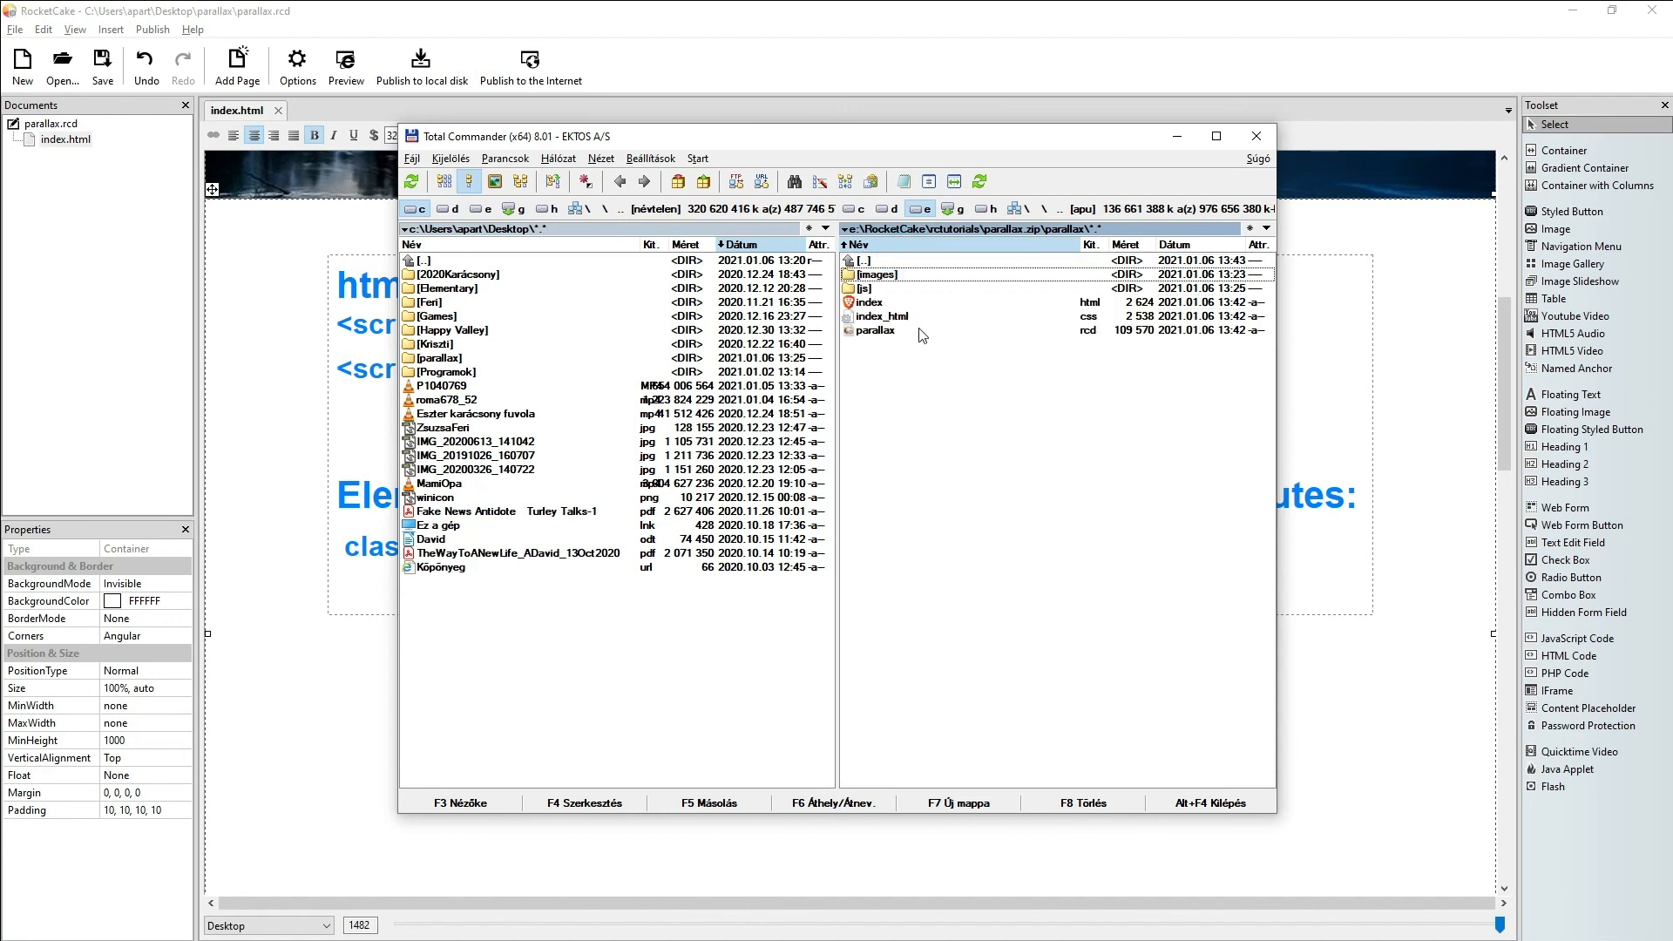
{"action": "double_click", "coordinate": [893, 260]}
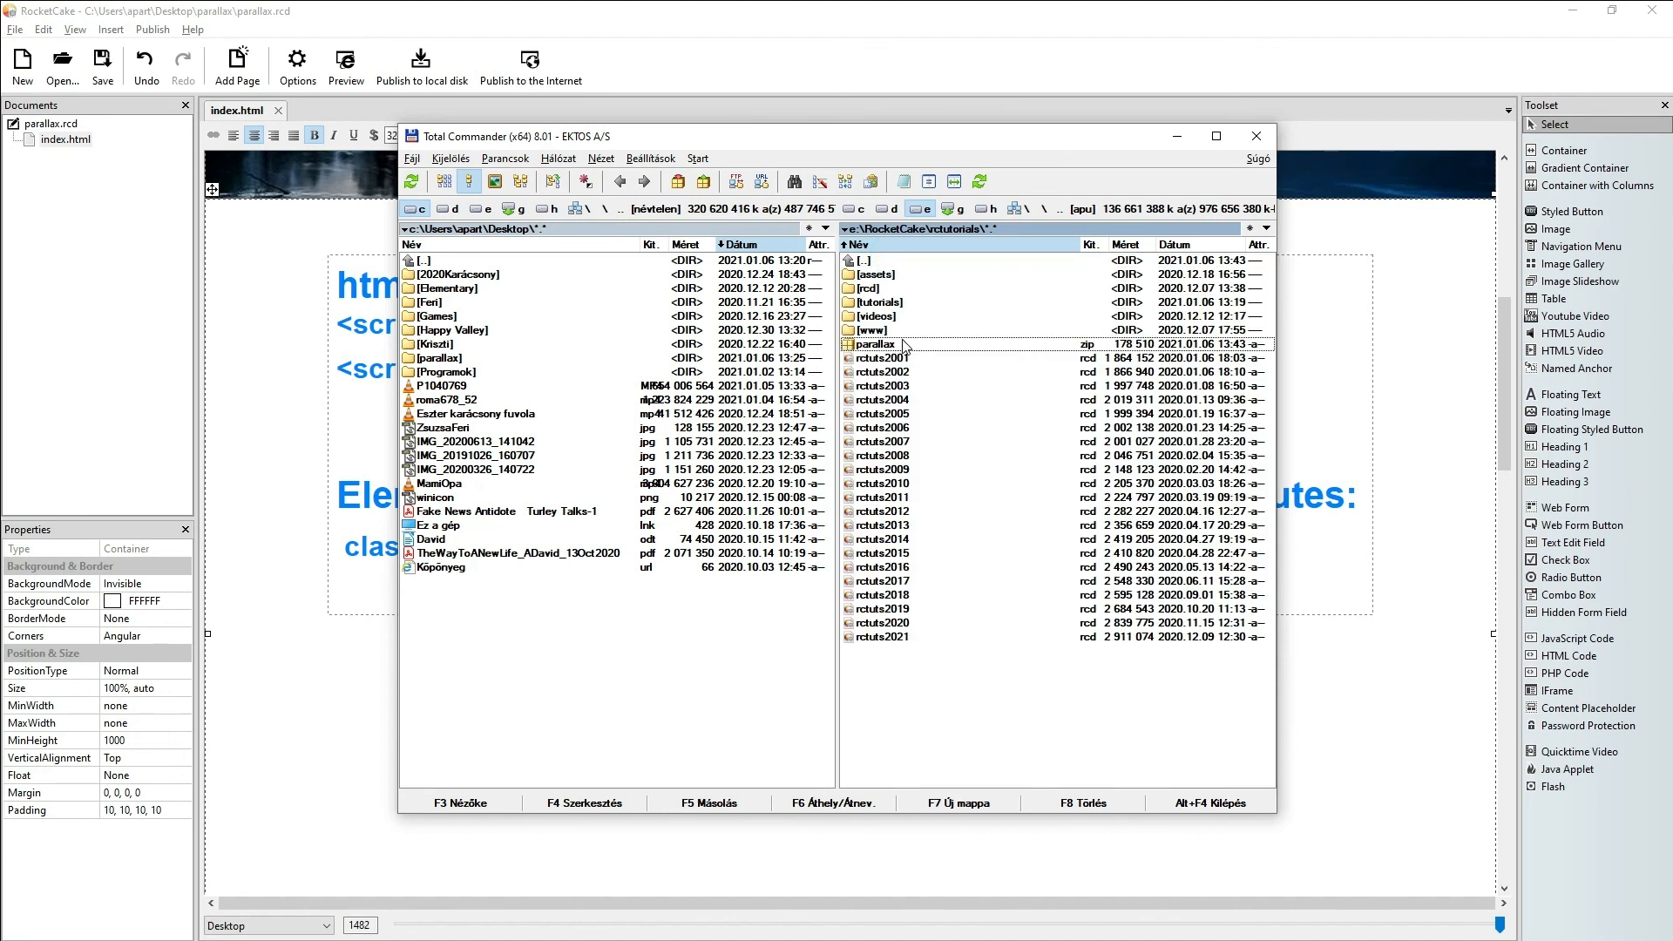
{"action": "left_click", "coordinate": [1177, 137]}
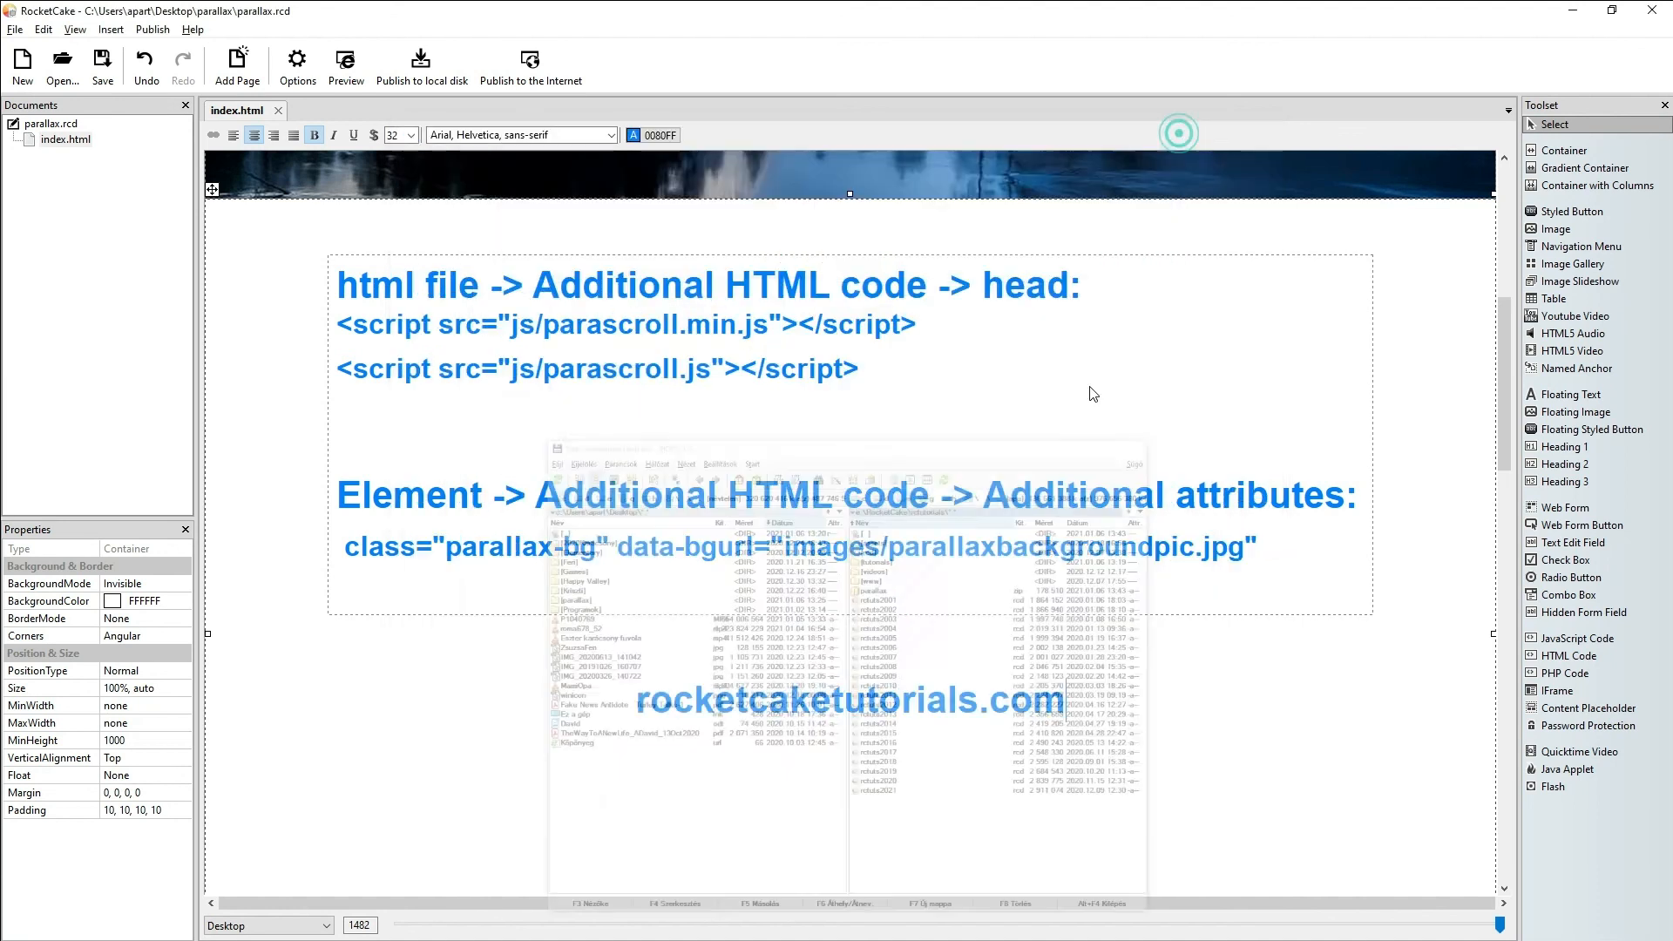